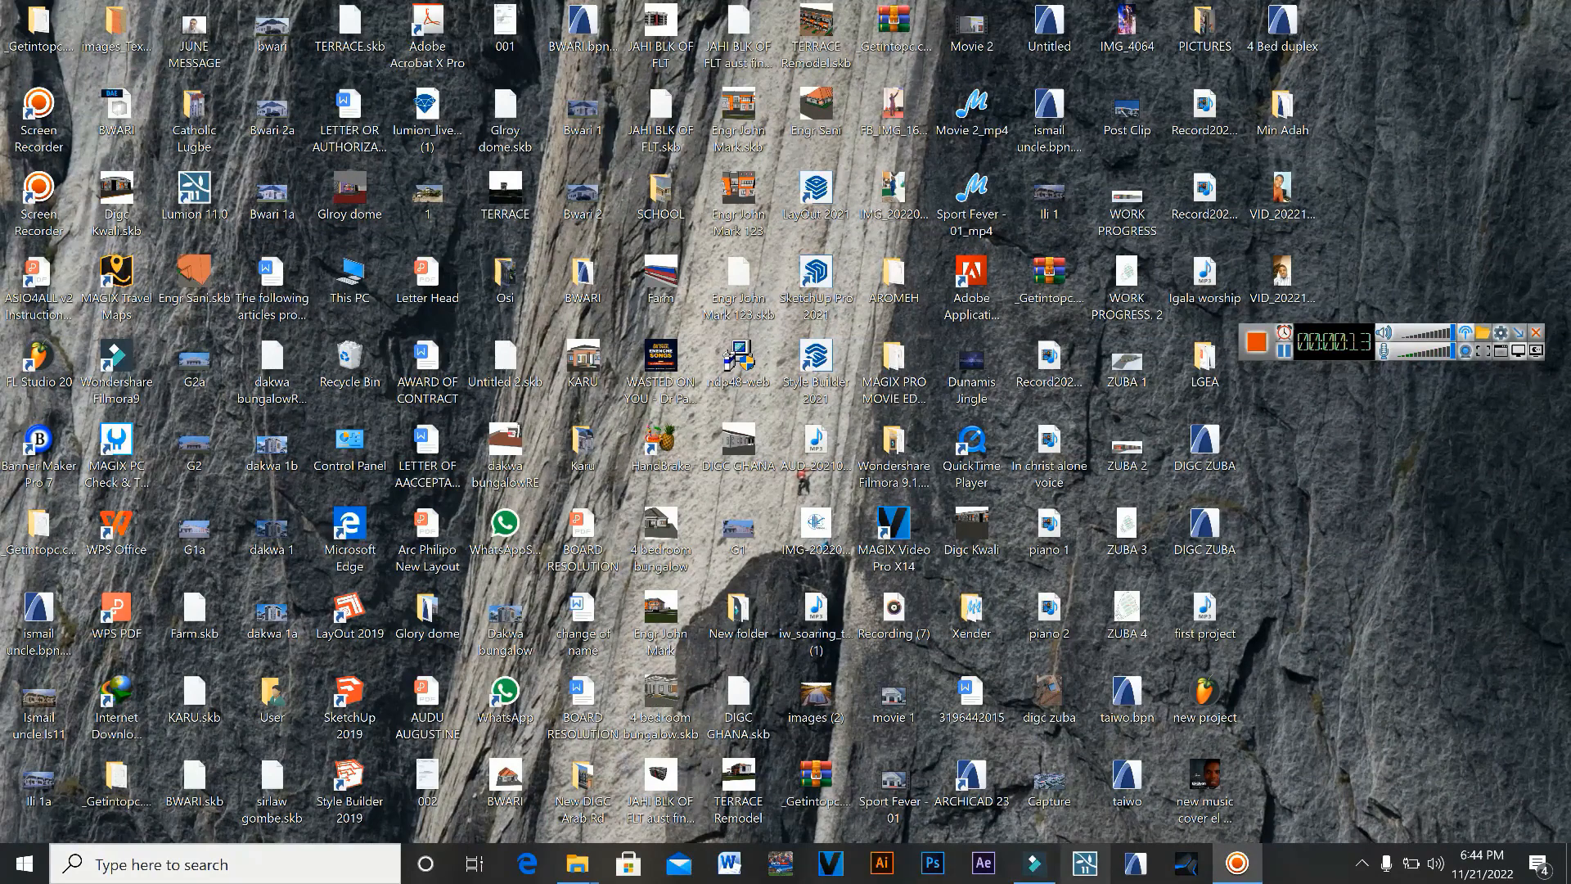
Step: Switch to ARCHICAD 23 and create a new project from the ARCHICAD 23 Template, dismissing the hardware key warning
right_click(1325, 509)
left_click(1362, 565)
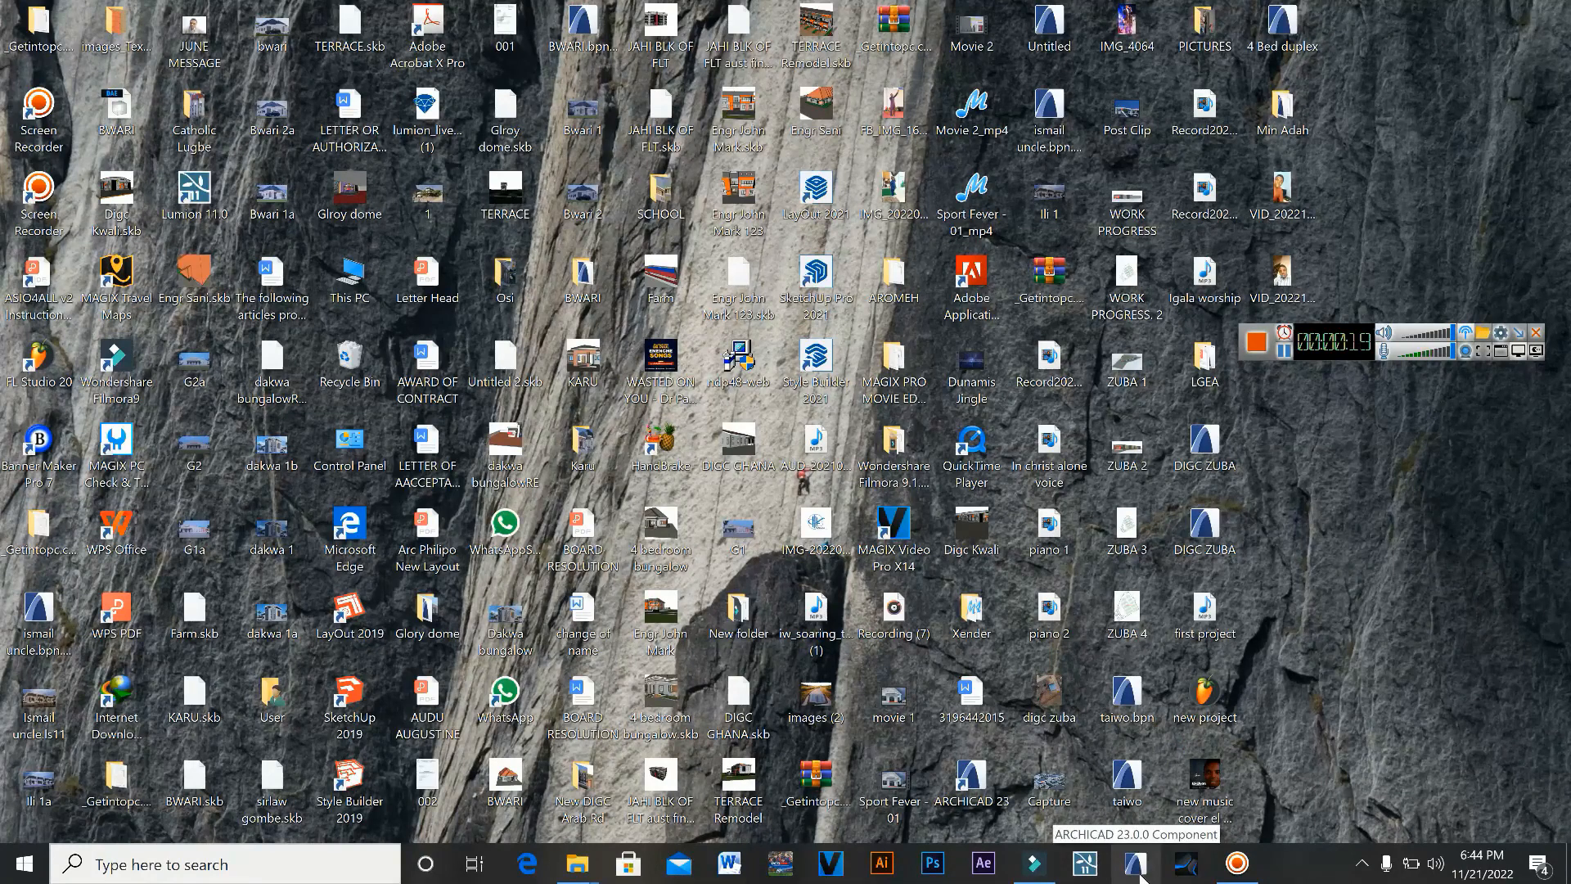
left_click(1138, 864)
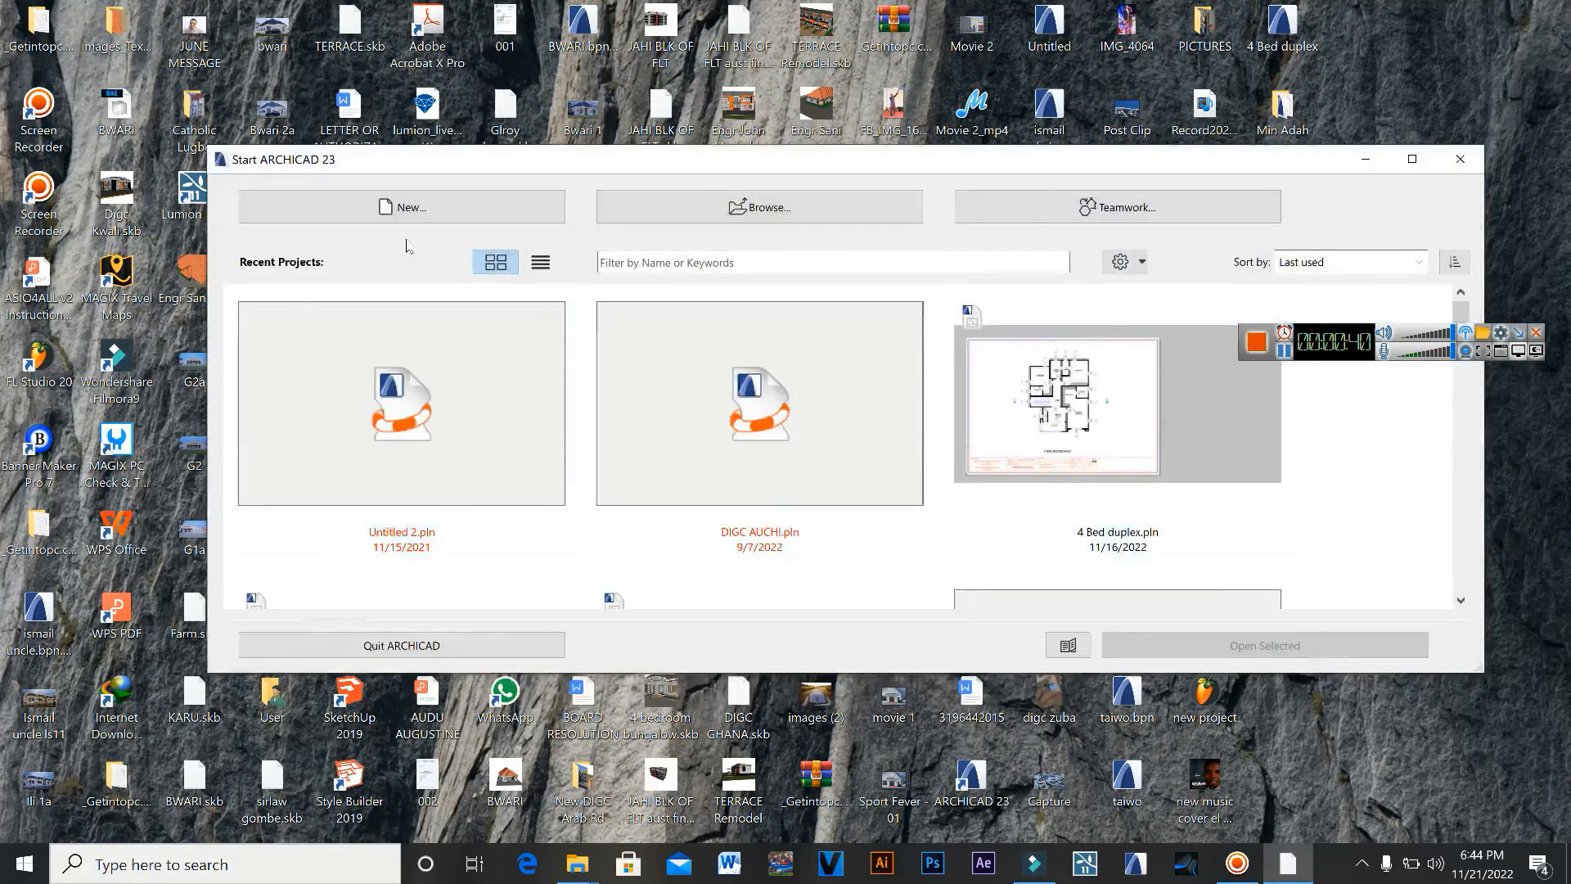
left_click(384, 206)
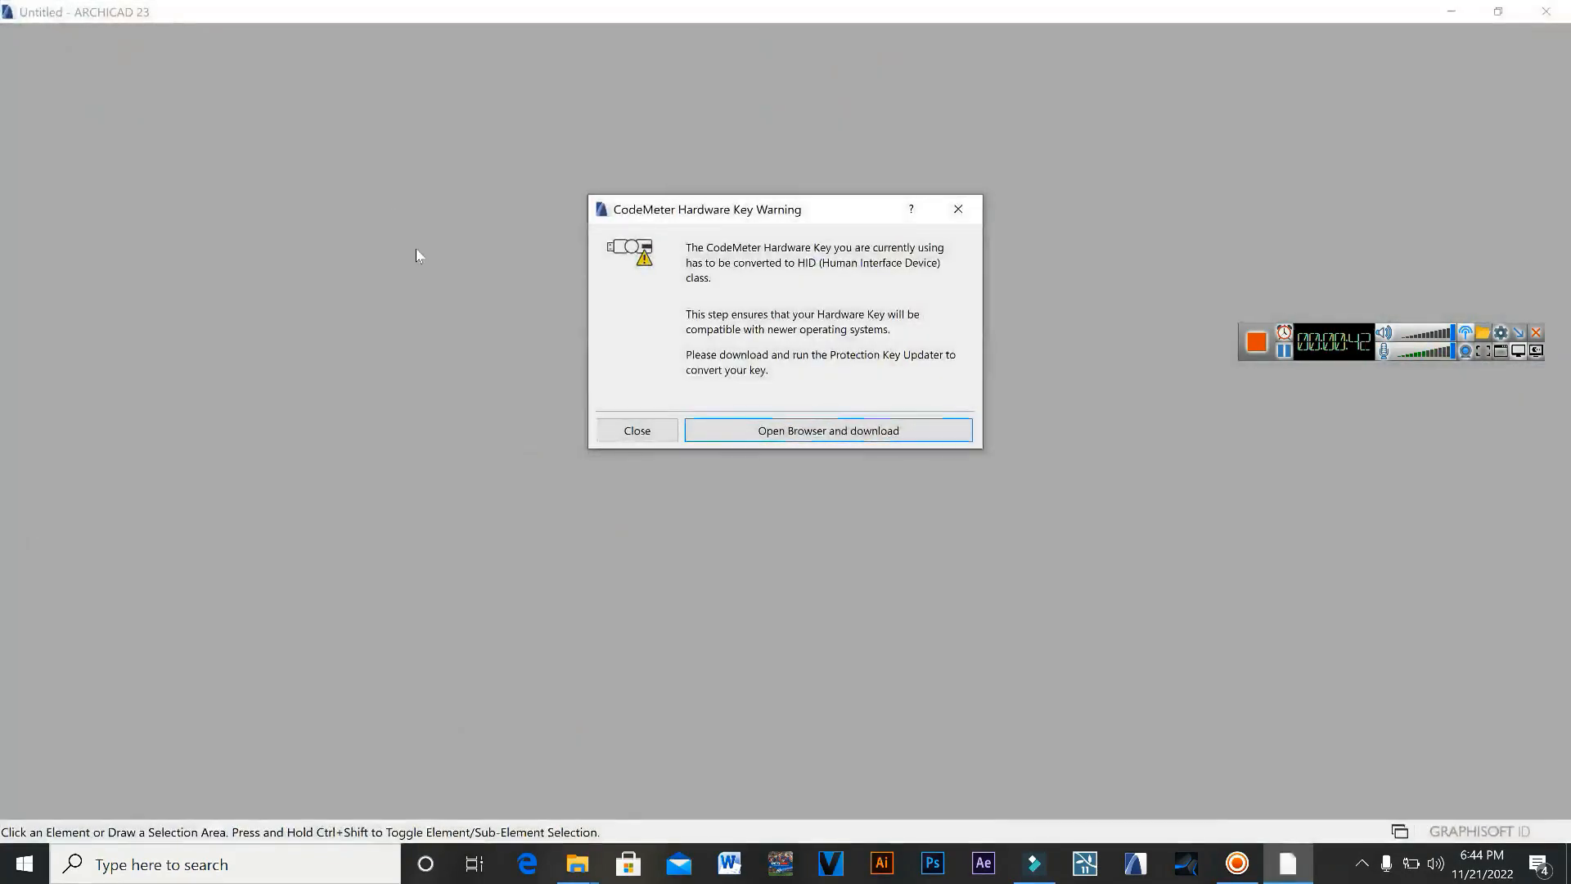
left_click(637, 431)
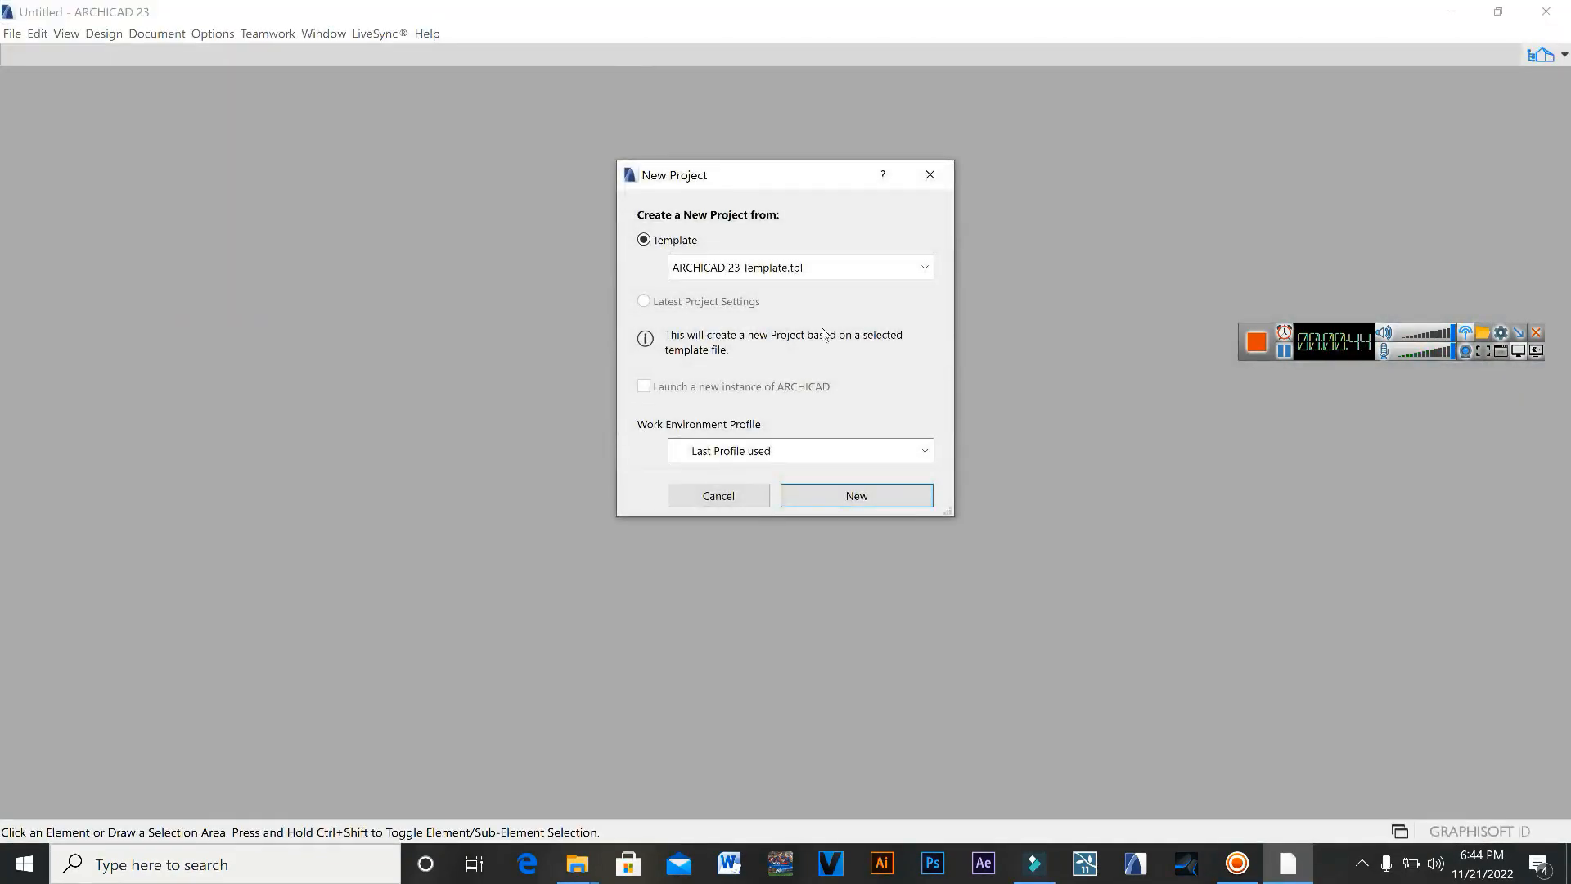
left_click(857, 496)
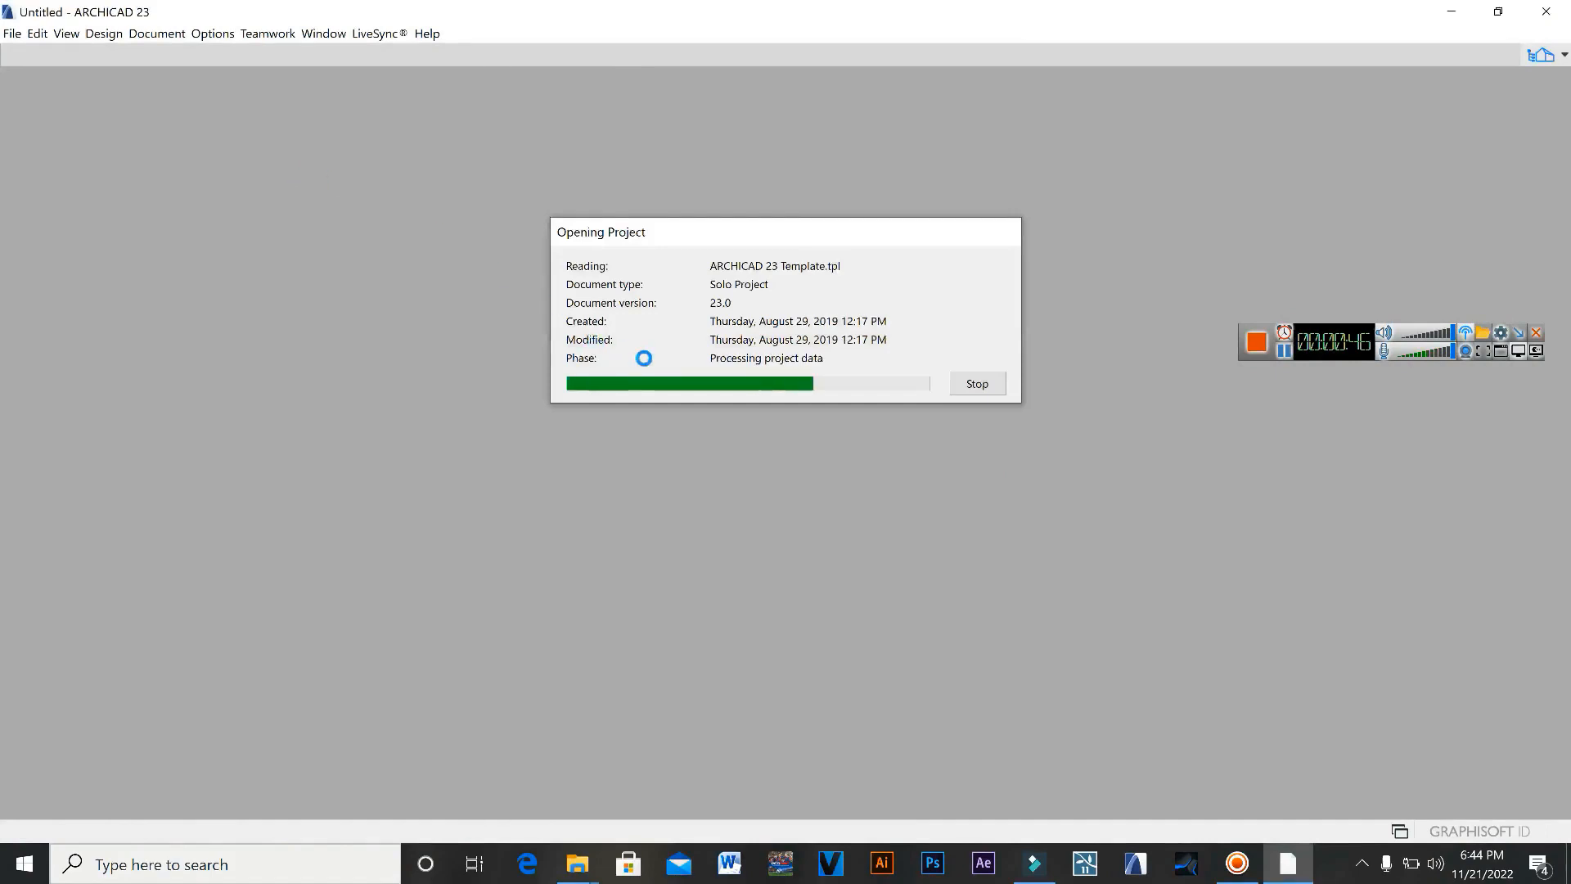
Step: Dismiss the Customer Experience Improvement Program dialog and close the Organizer - Publisher palette
left_click(1521, 336)
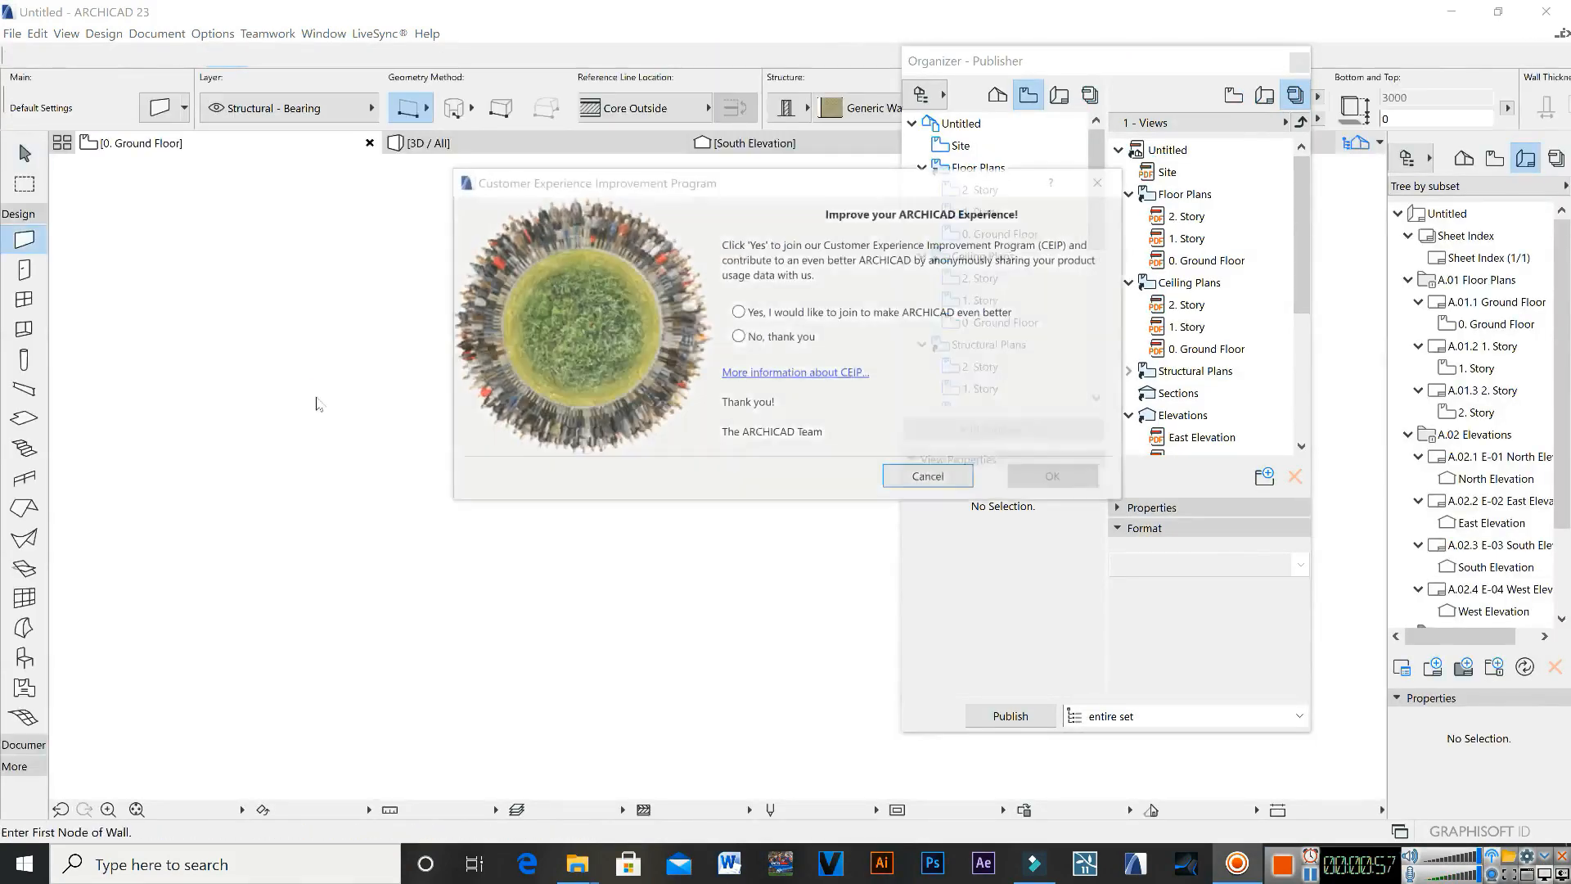
left_click(1103, 181)
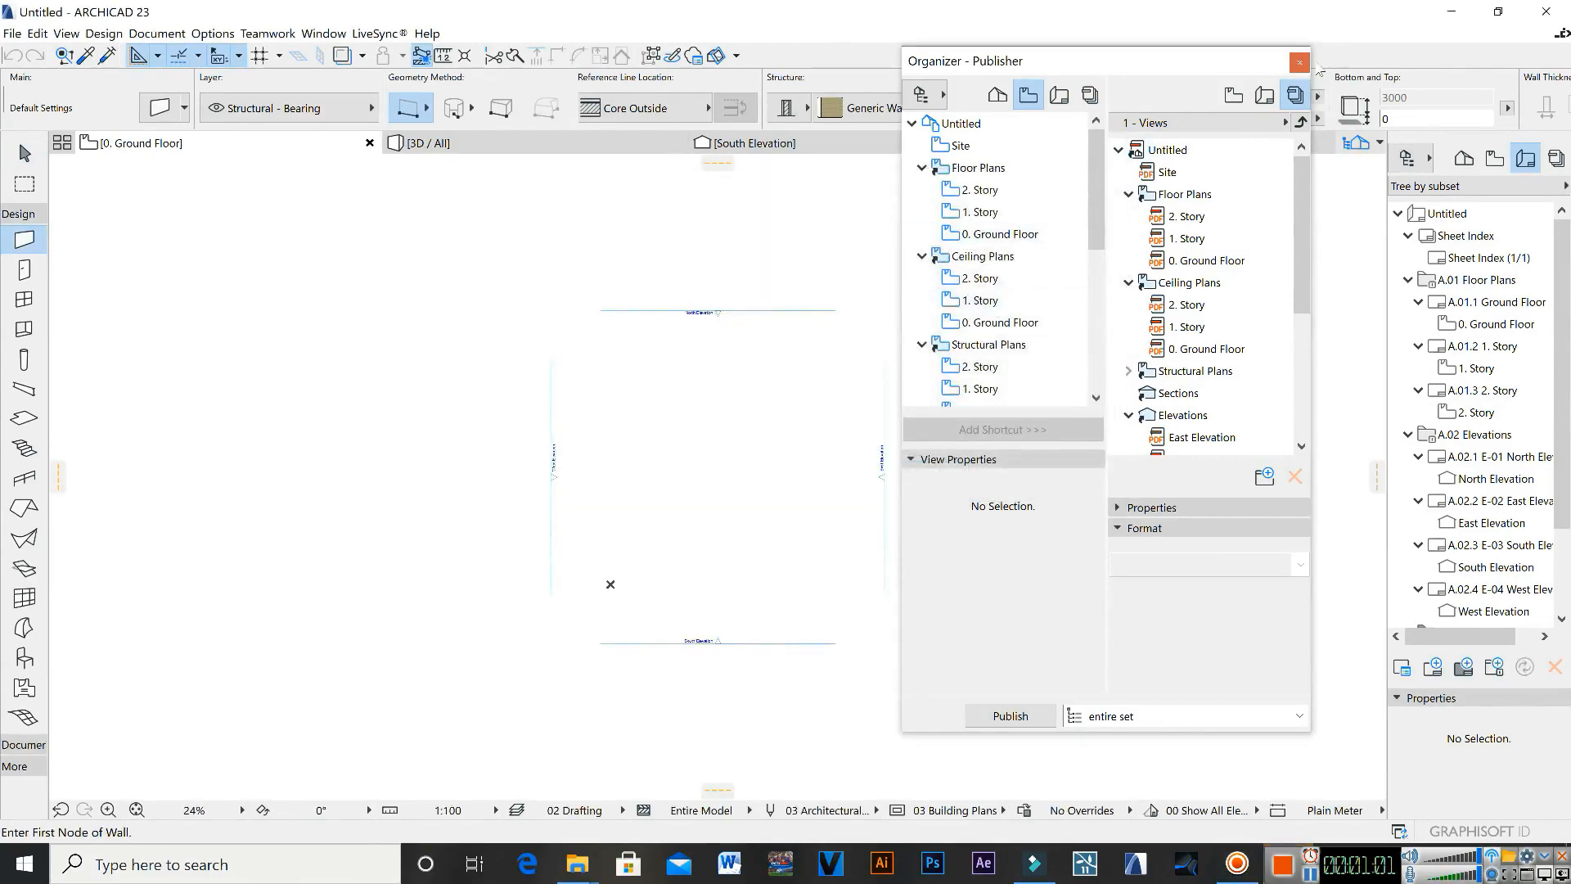
left_click(1300, 62)
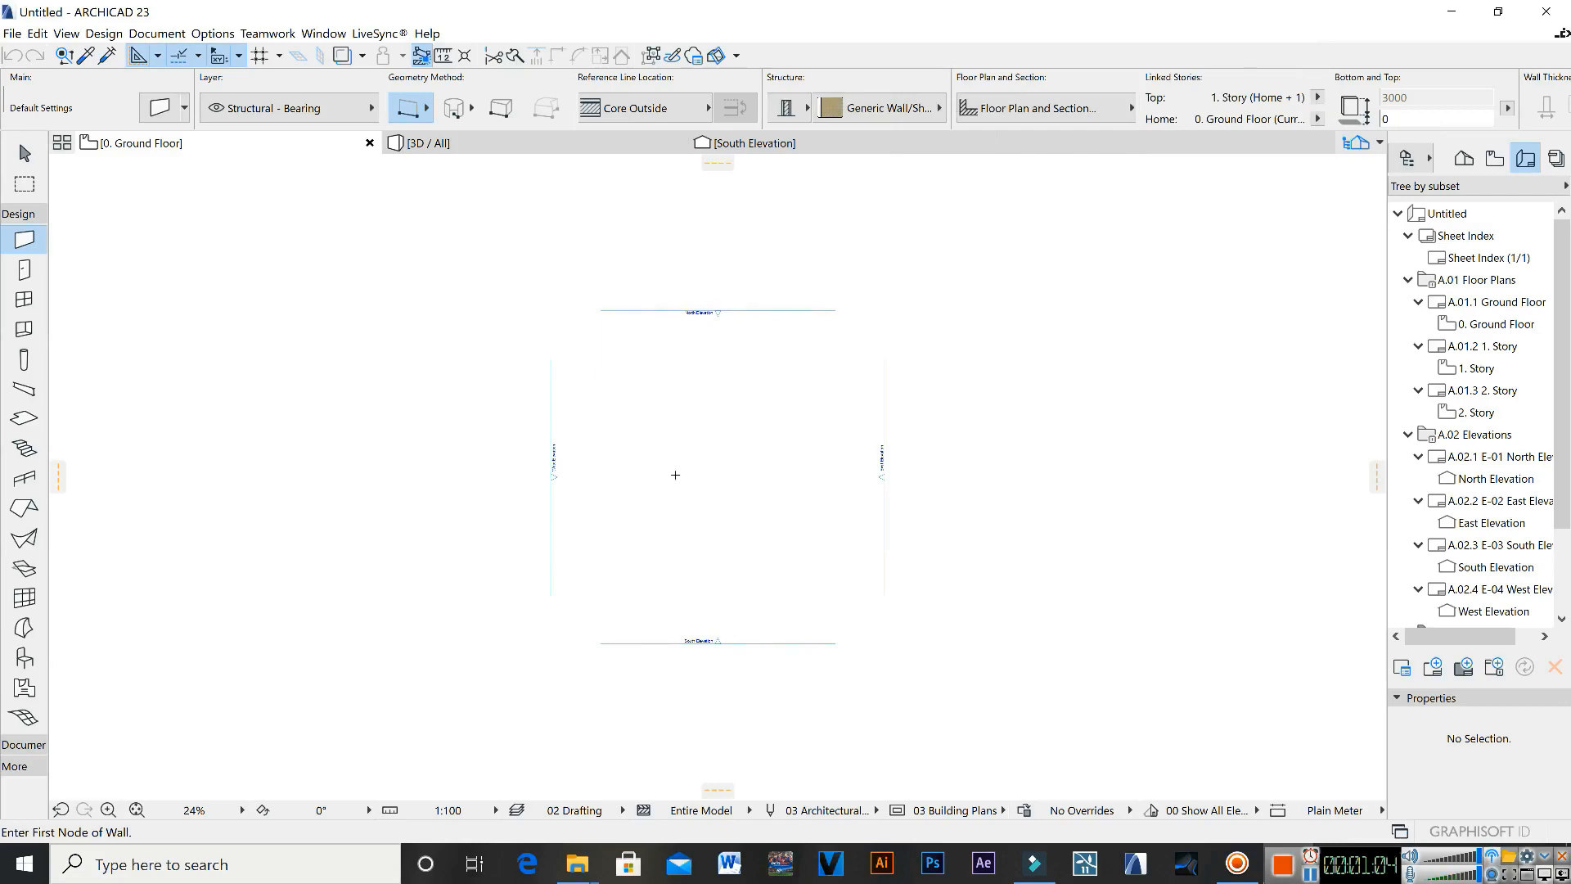
scroll(675, 475, "up", 3)
scroll(747, 462, "down", 2)
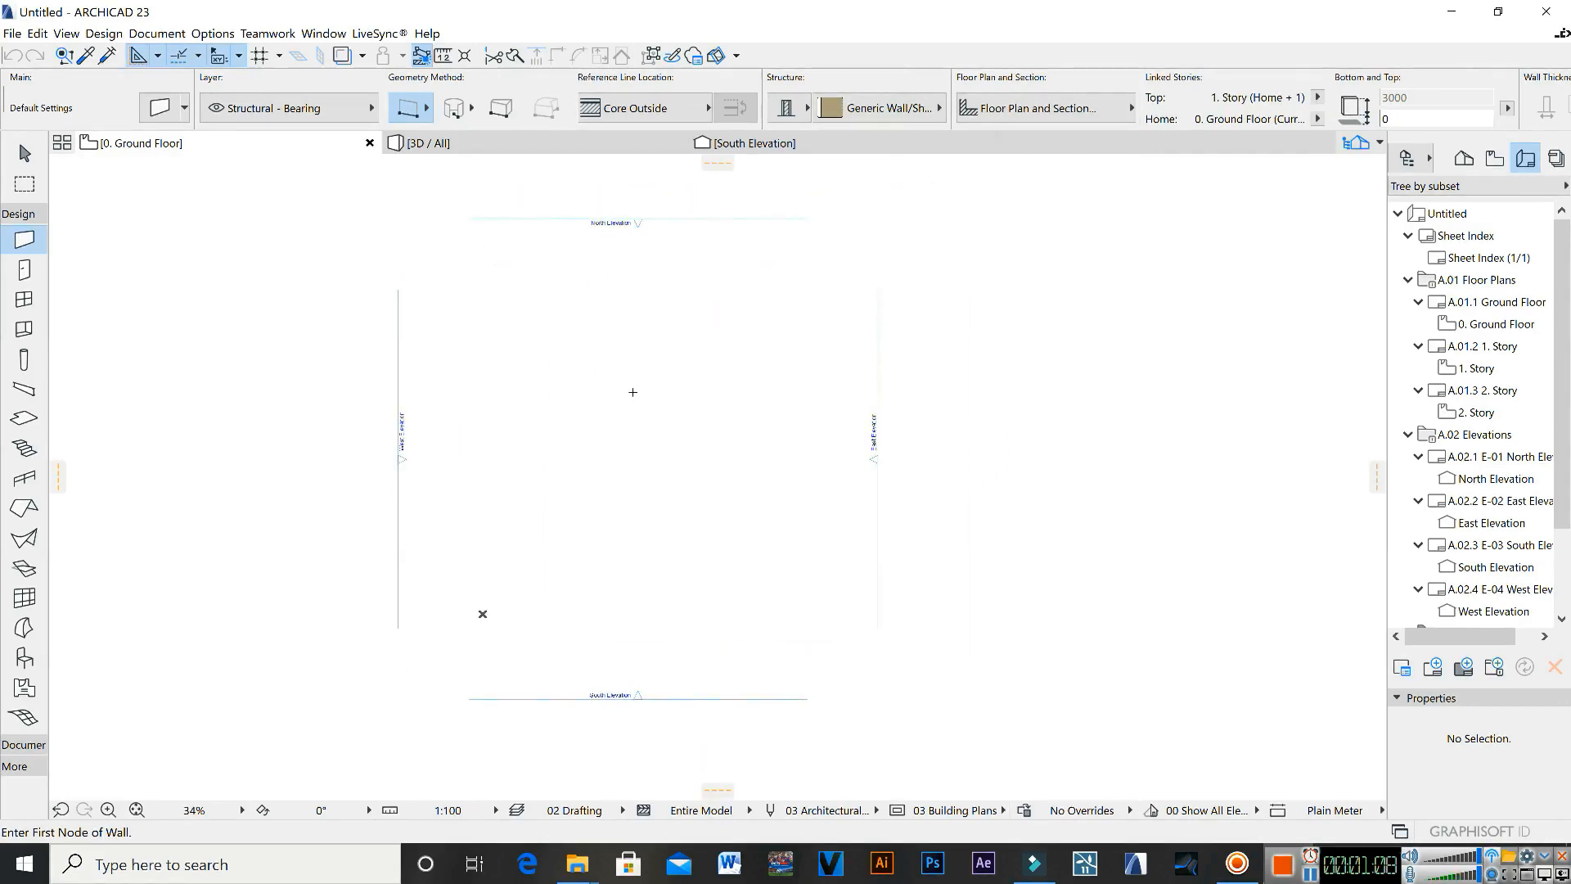
scroll(591, 454, "up", 2)
scroll(605, 368, "down", 2)
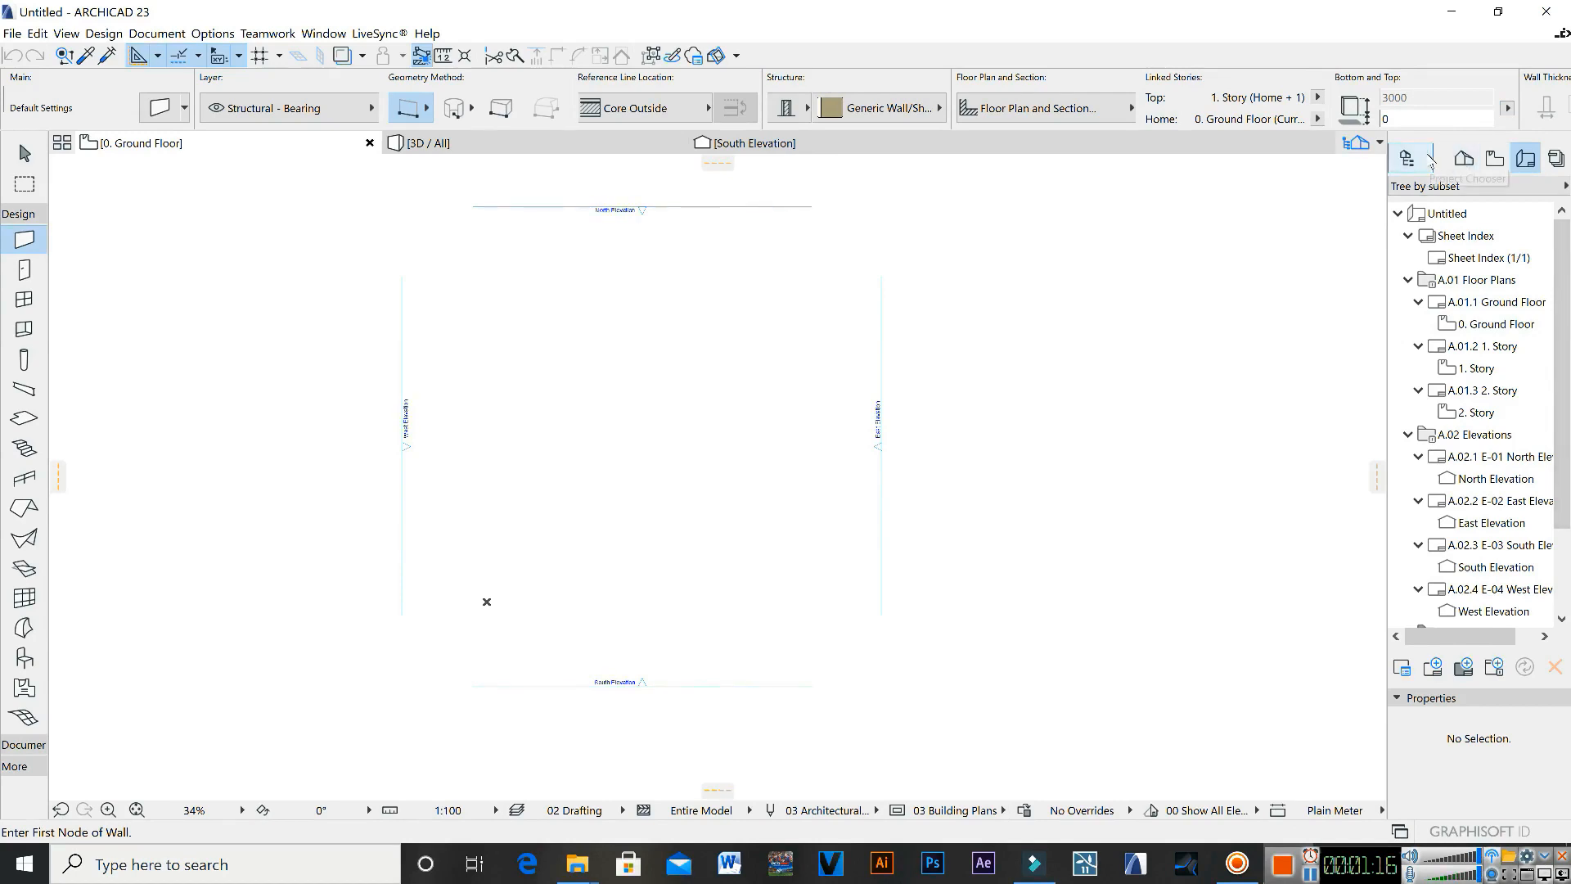
Step: Show the Project Map in the Navigator and open the Story Settings for the Ground Floor
left_click(1431, 162)
left_click(1149, 256)
left_click(1463, 160)
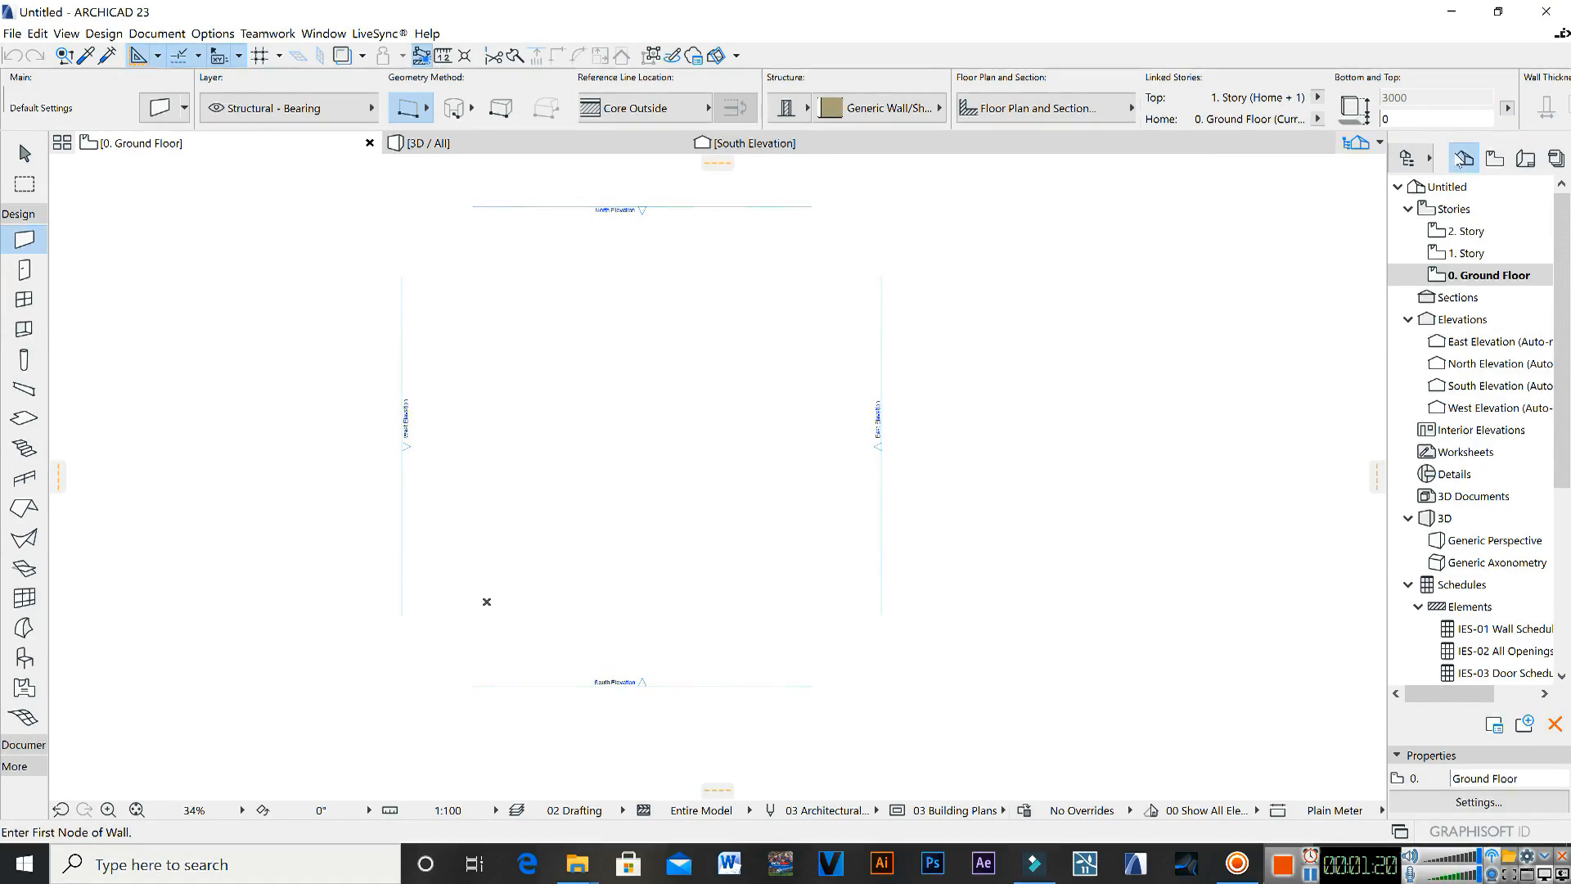
scroll(1564, 324, "down", 2)
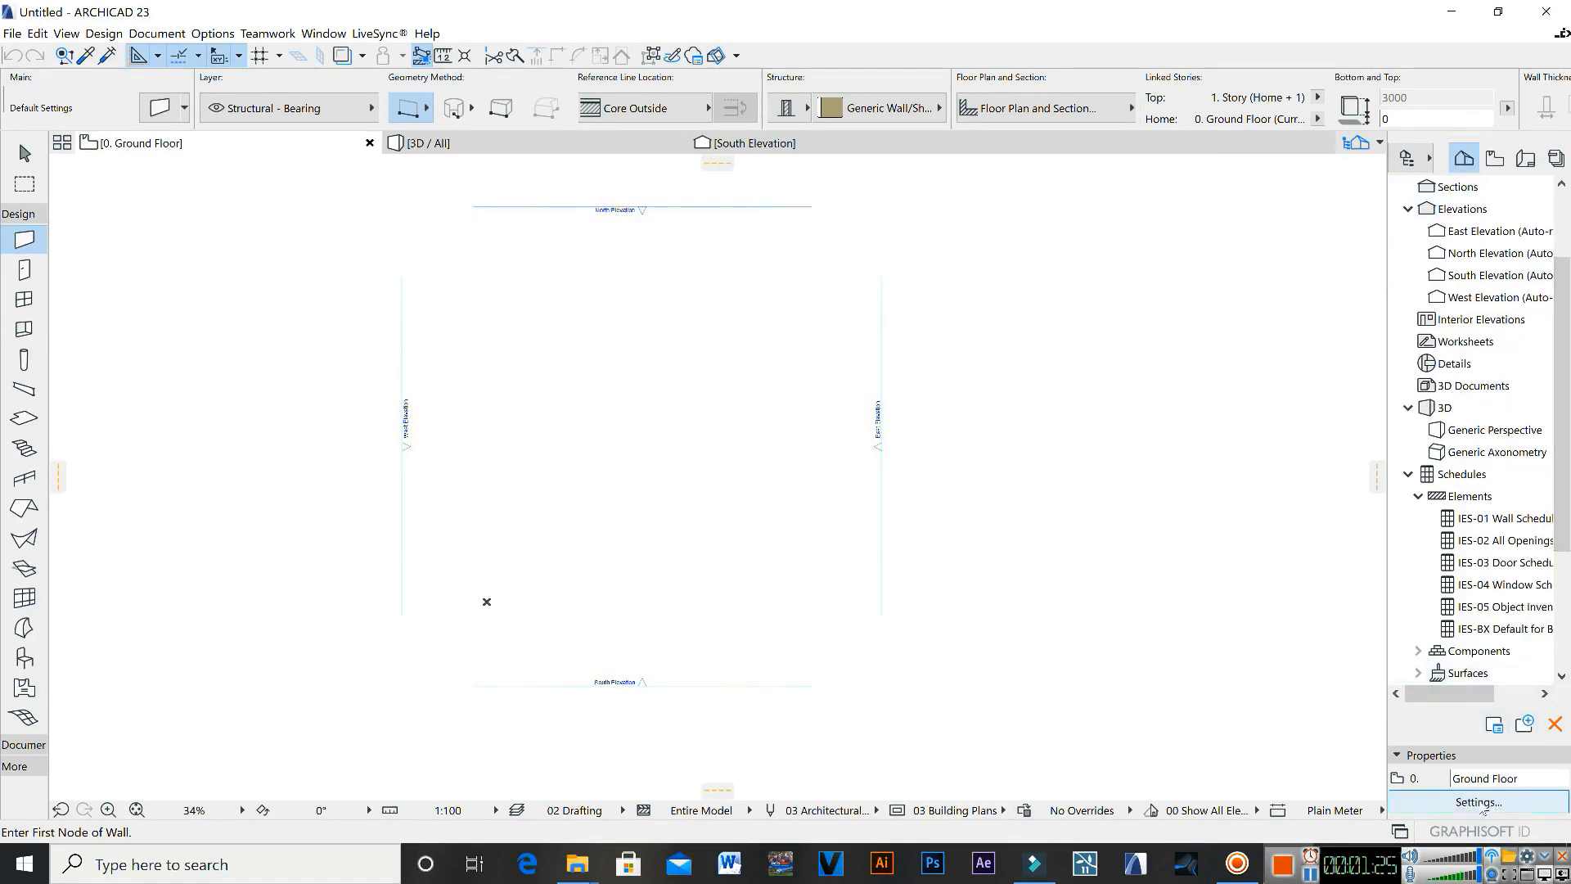
left_click(1480, 804)
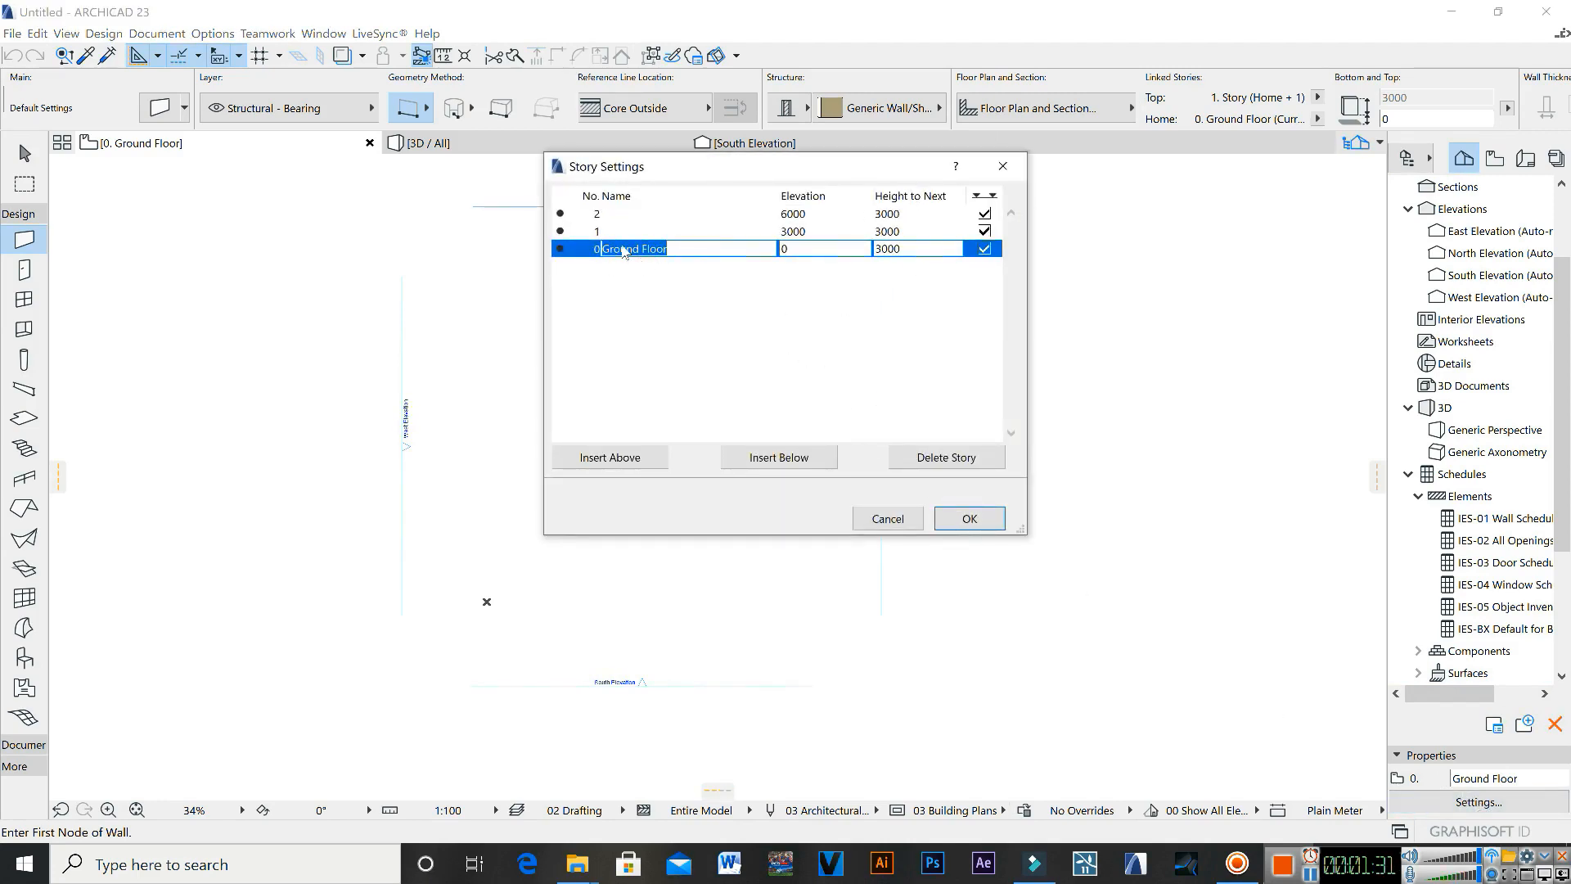
Step: Insert stories above story 2 up to story 11, and one more below the topmost story
left_click(604, 229)
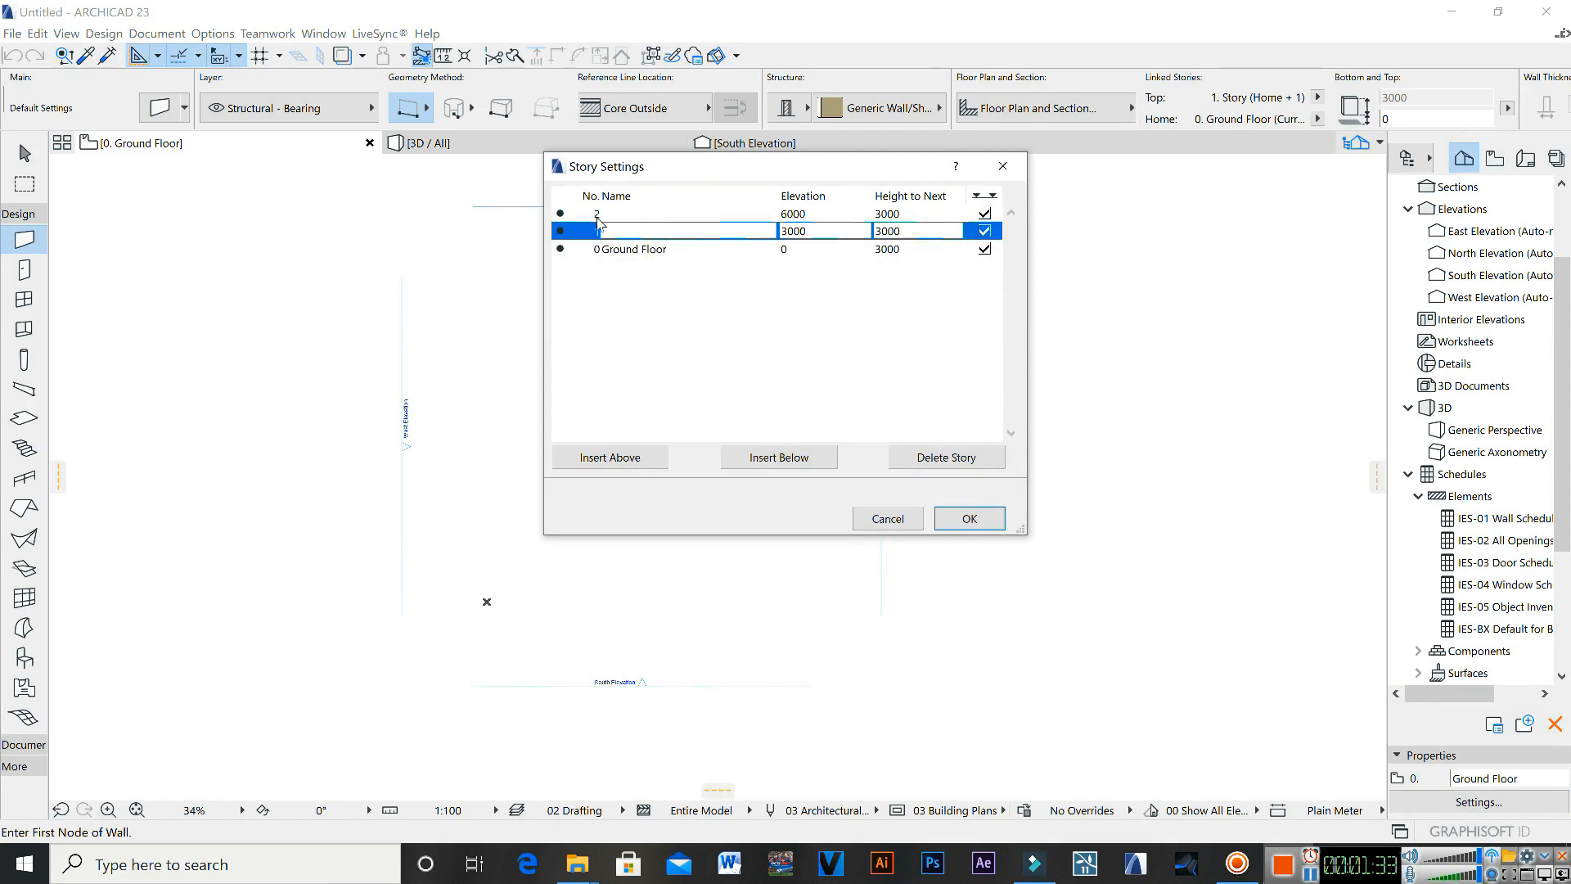
left_click(602, 218)
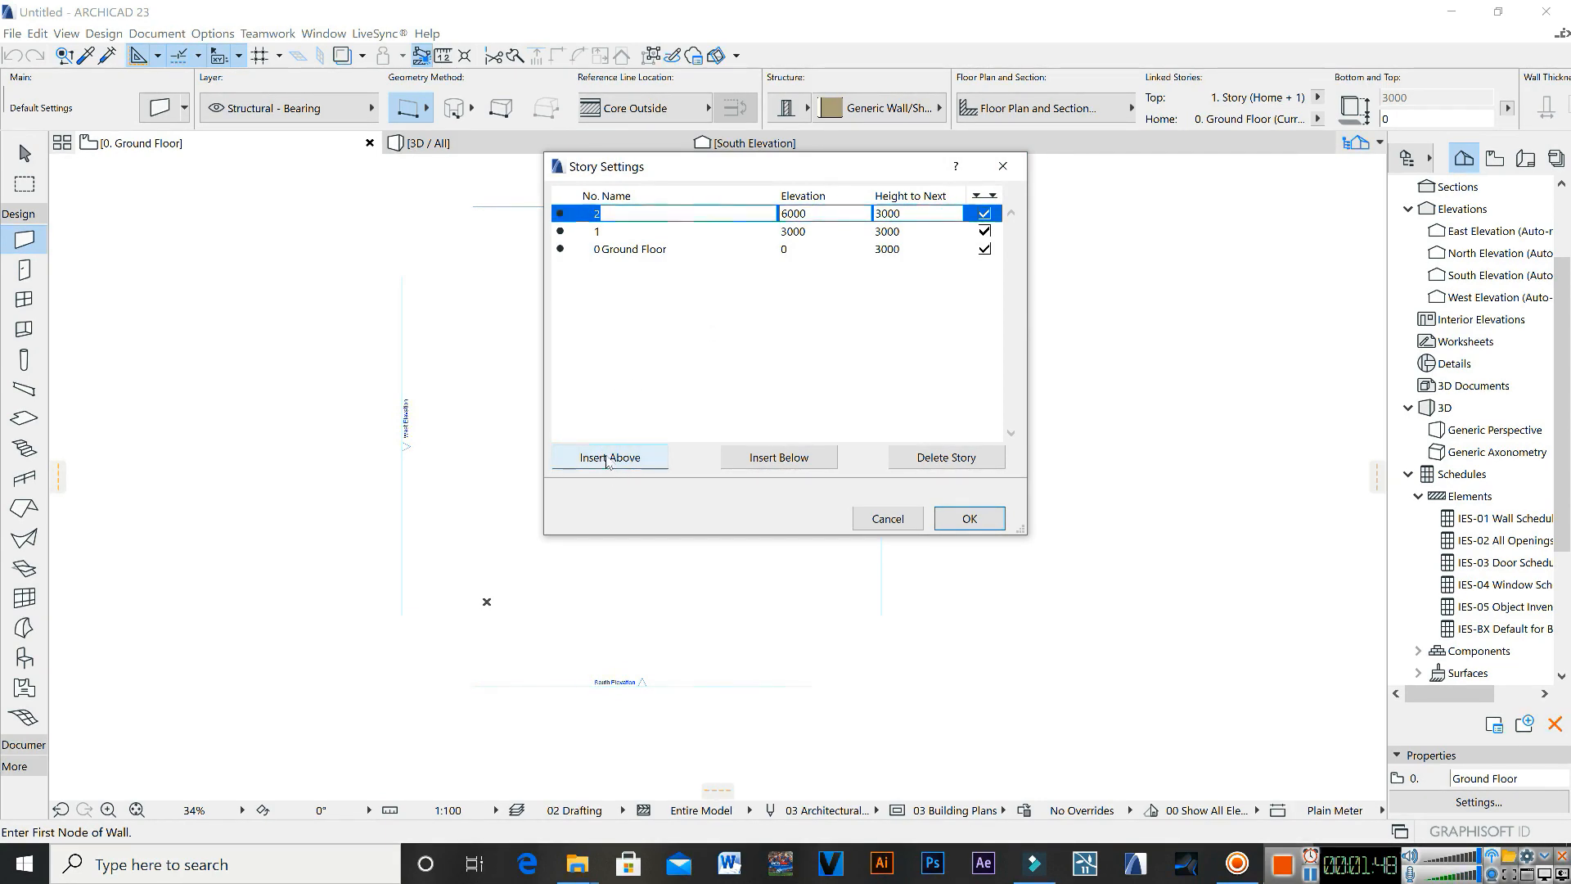
left_click(615, 461)
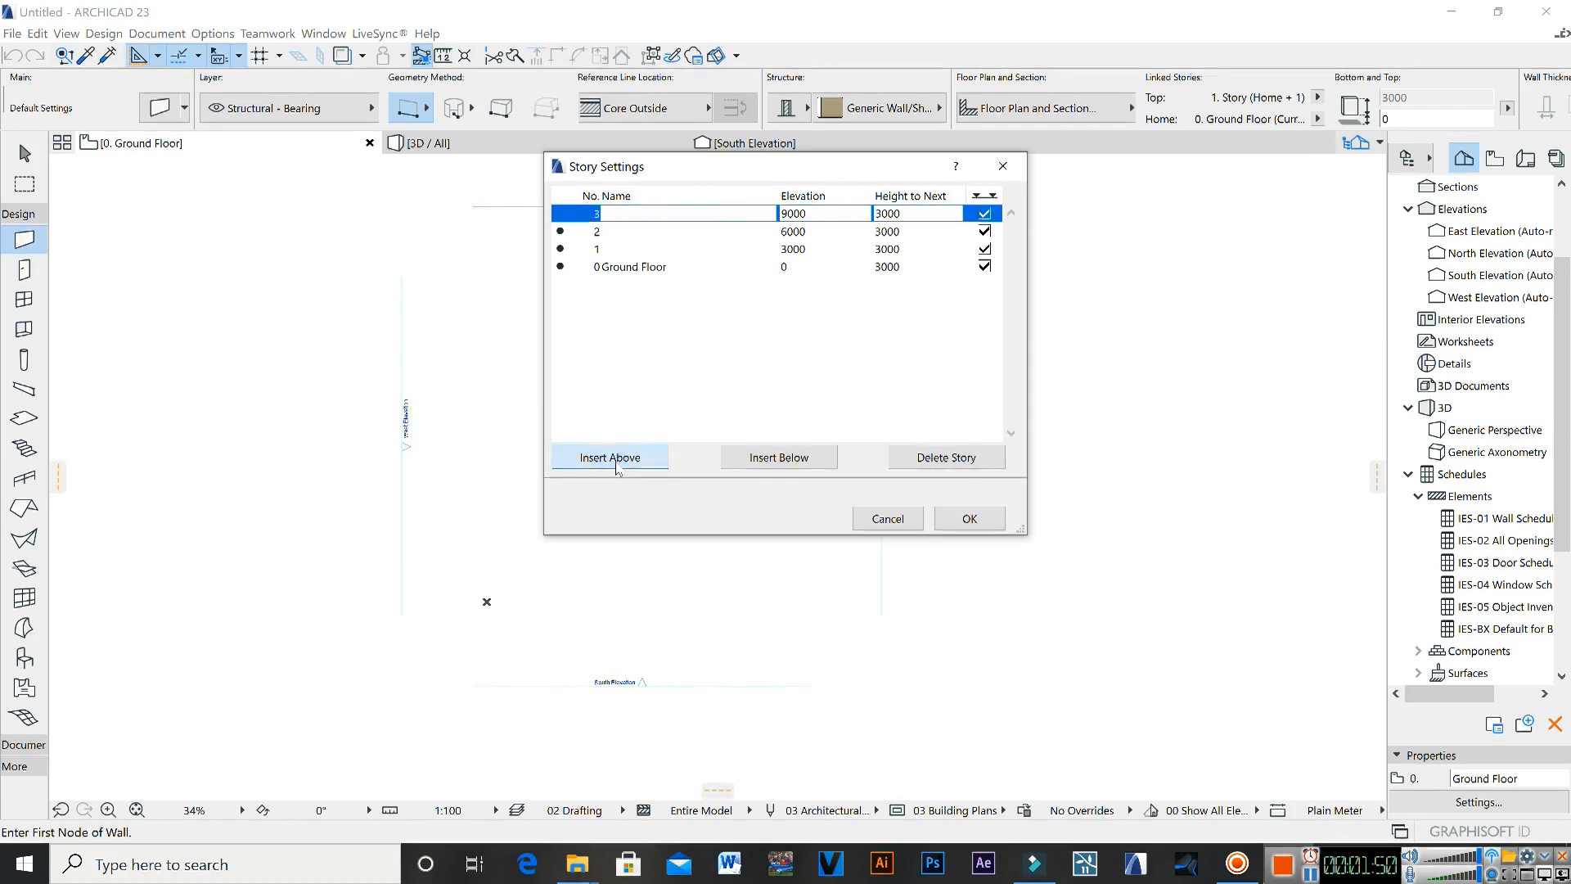
left_click(617, 461)
left_click(619, 462)
left_click(619, 462)
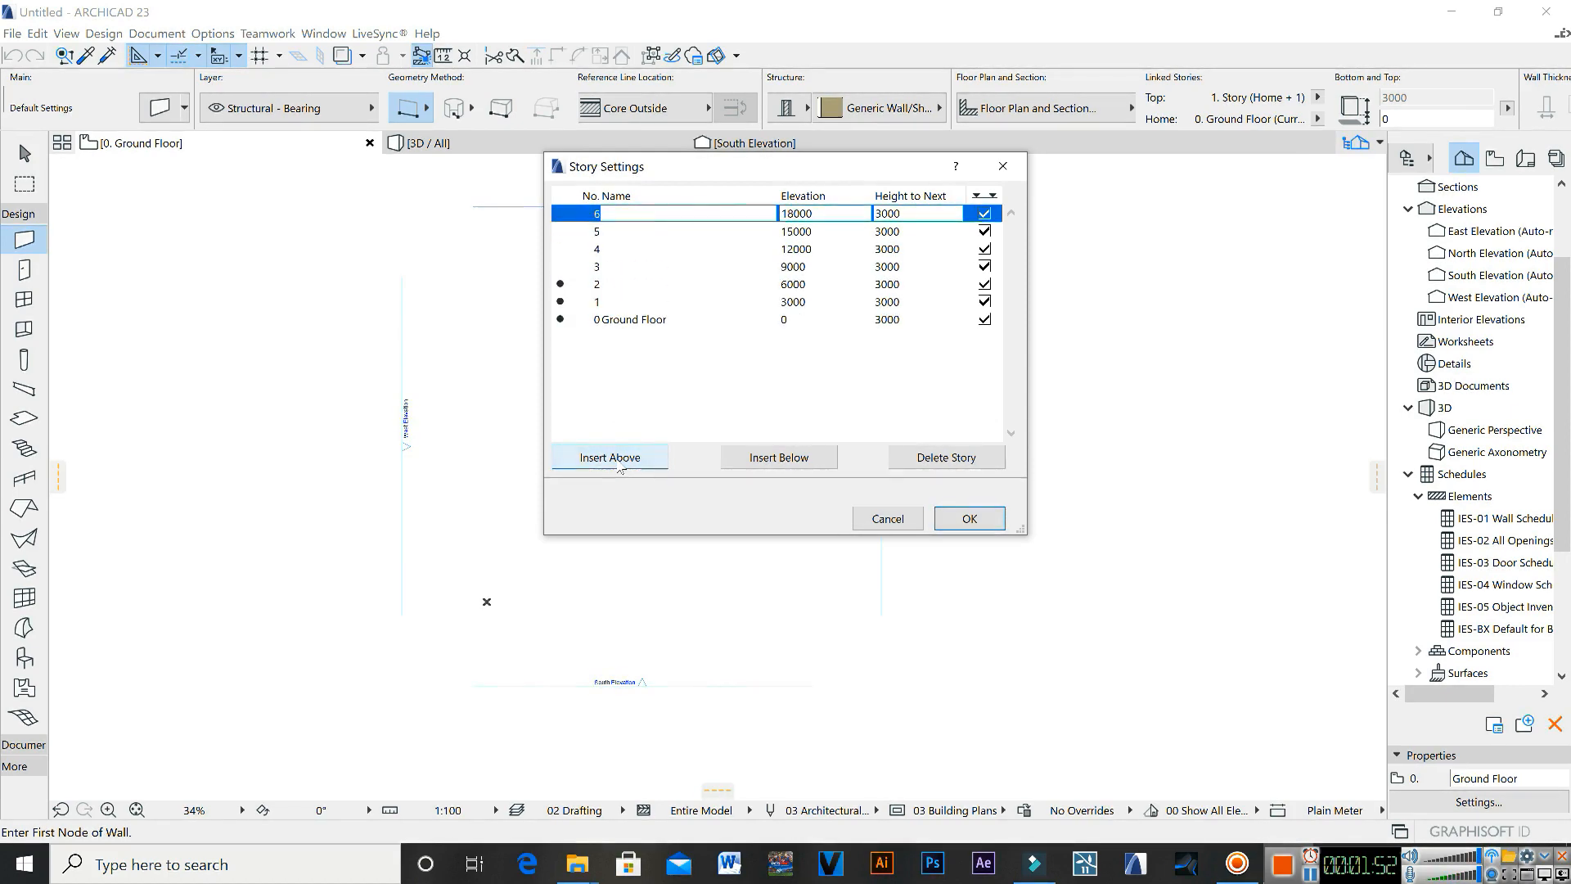
left_click(619, 463)
left_click(618, 463)
left_click(618, 464)
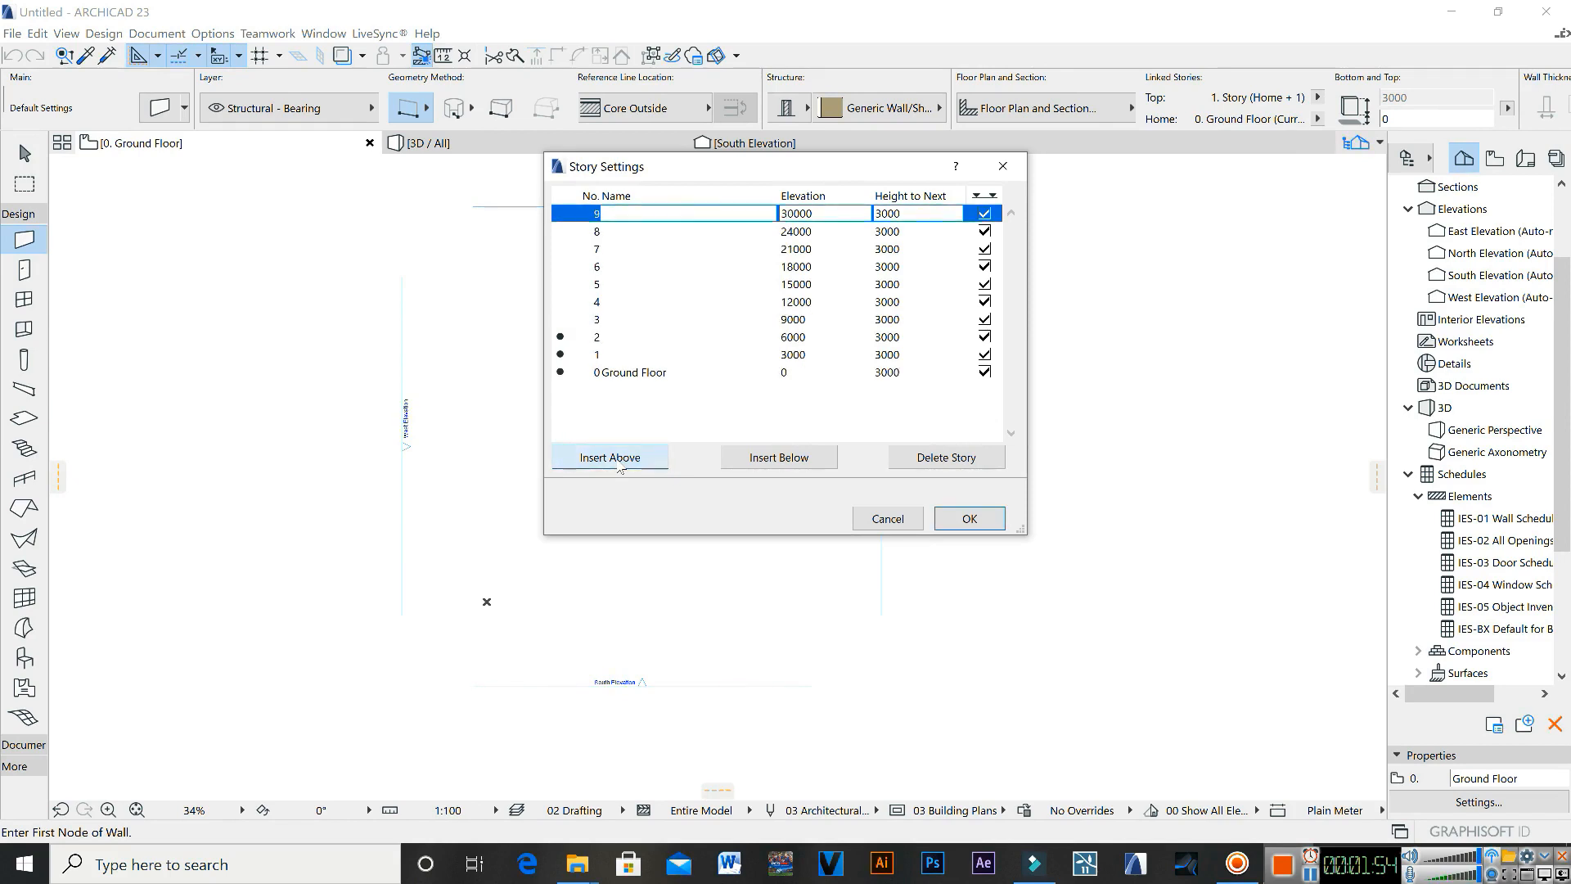
left_click(617, 463)
left_click(614, 460)
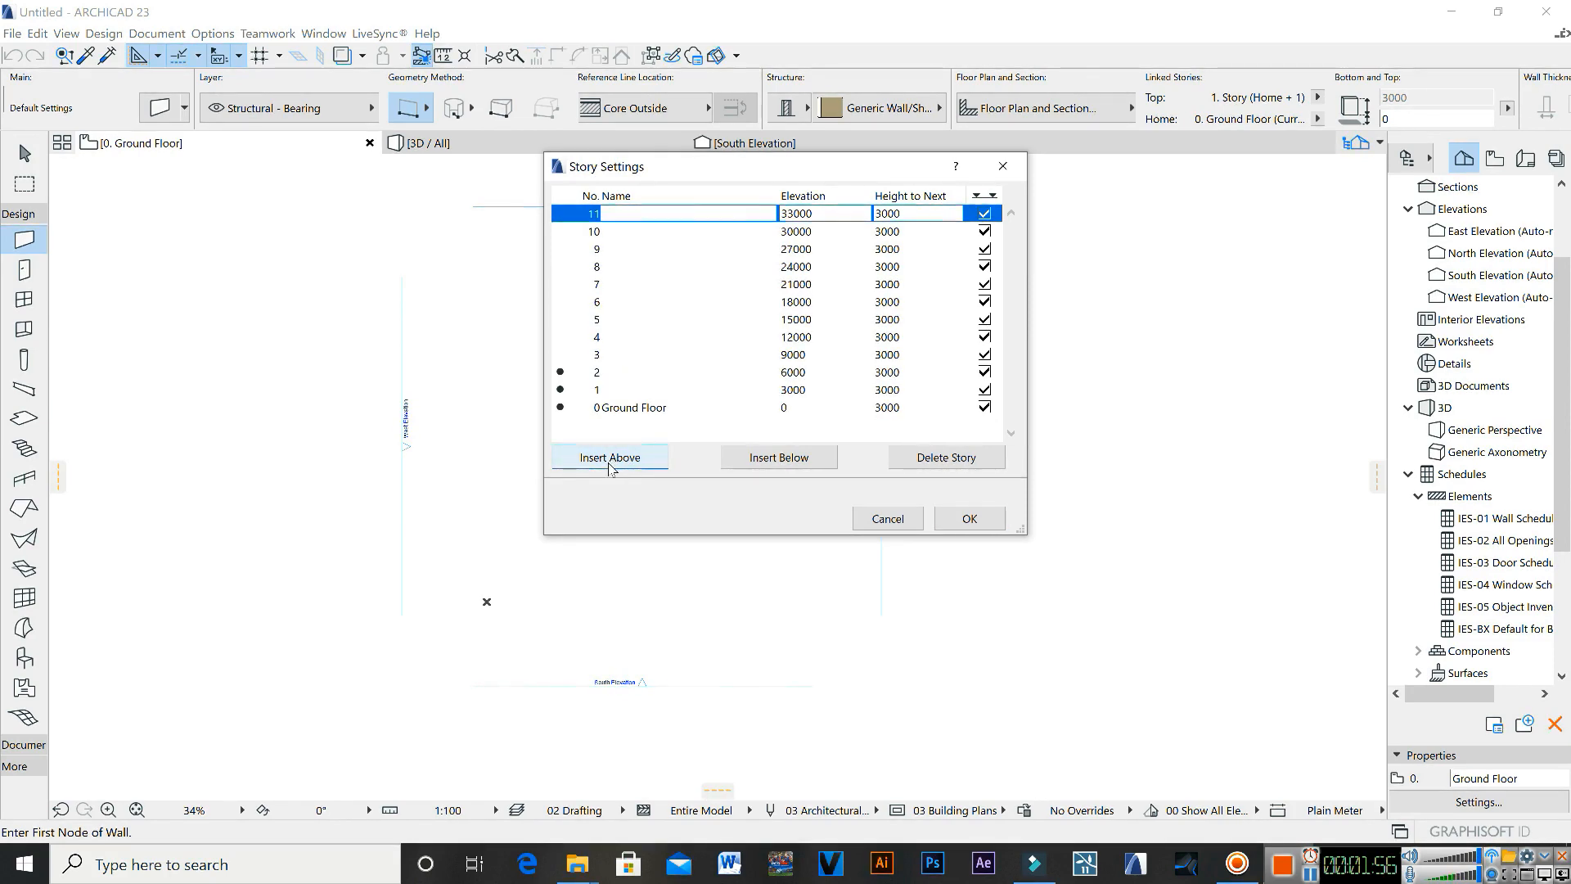
left_click(778, 461)
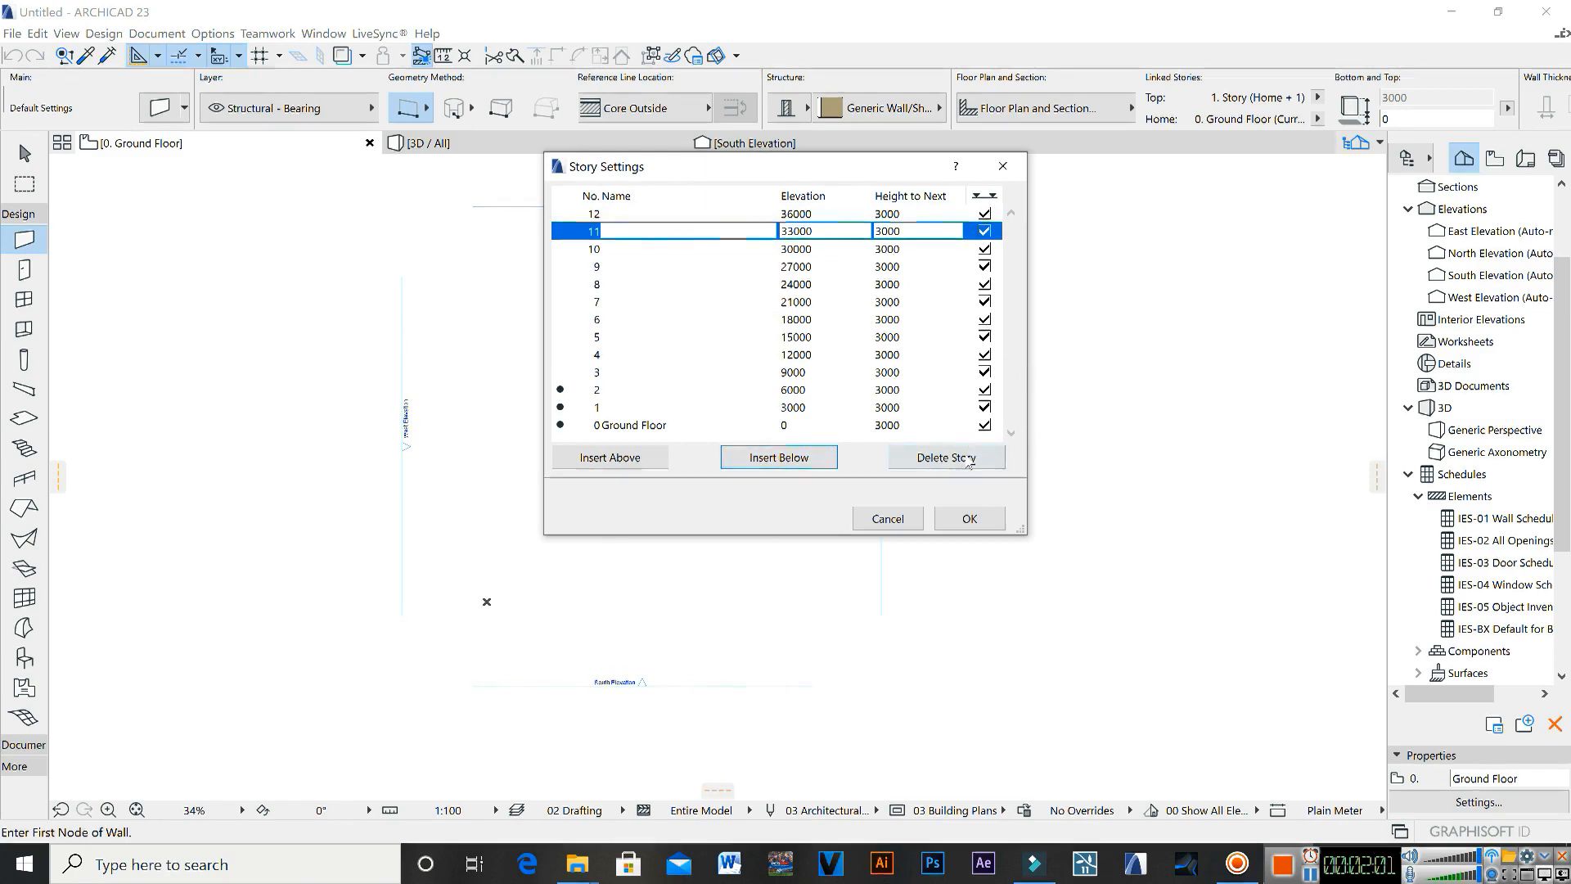
Step: Delete all the stories above story 2 from the story list
left_click(961, 461)
left_click(961, 460)
left_click(962, 461)
left_click(962, 460)
left_click(961, 460)
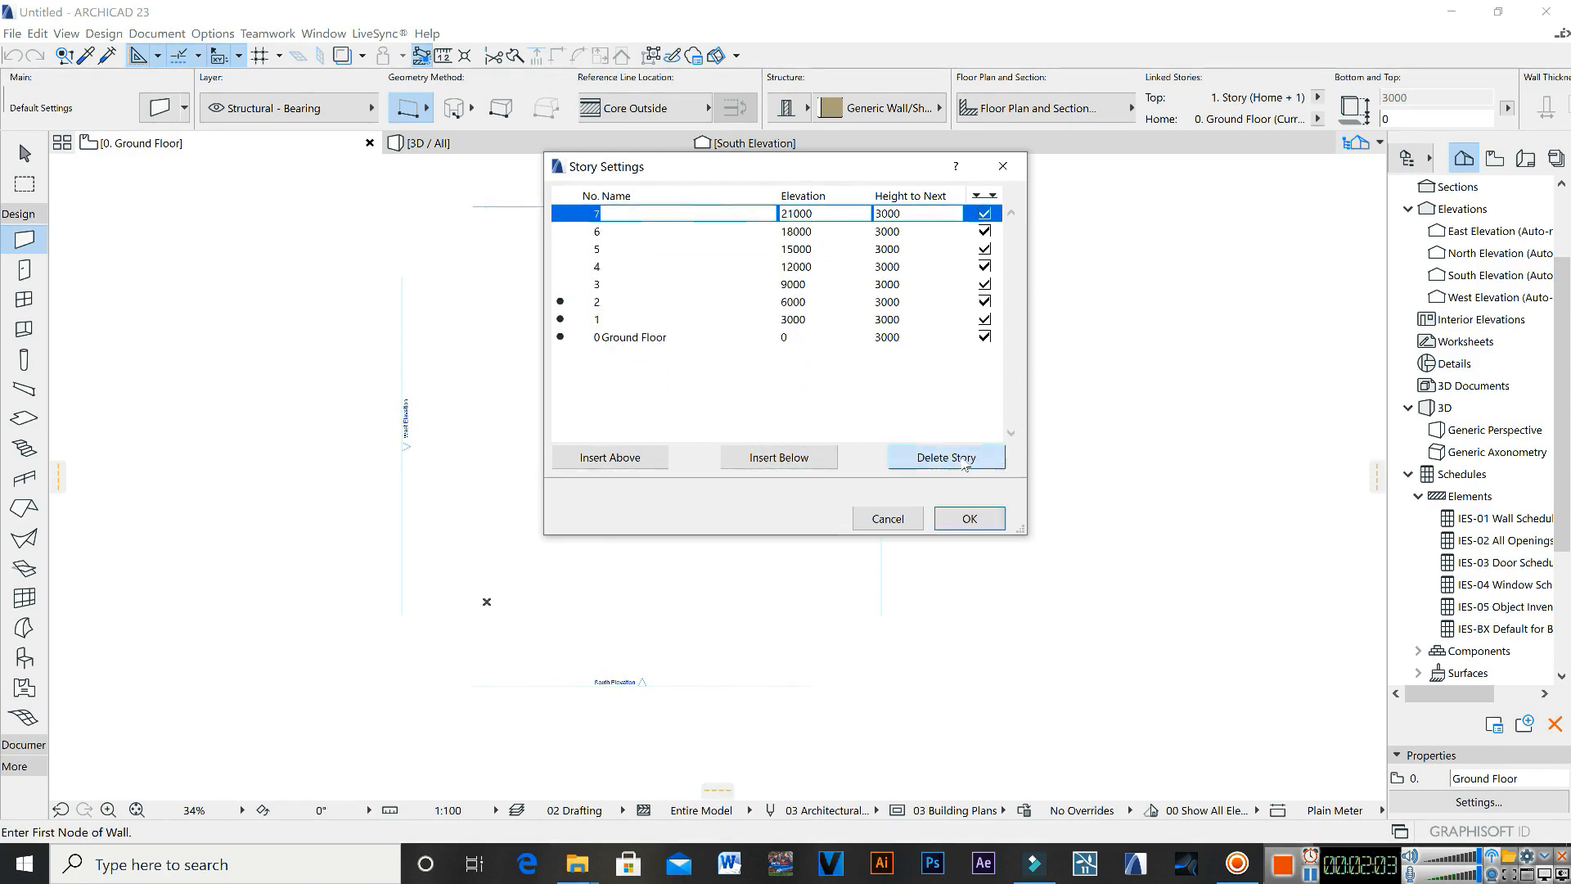
left_click(961, 461)
left_click(962, 461)
left_click(962, 460)
left_click(962, 461)
left_click(962, 461)
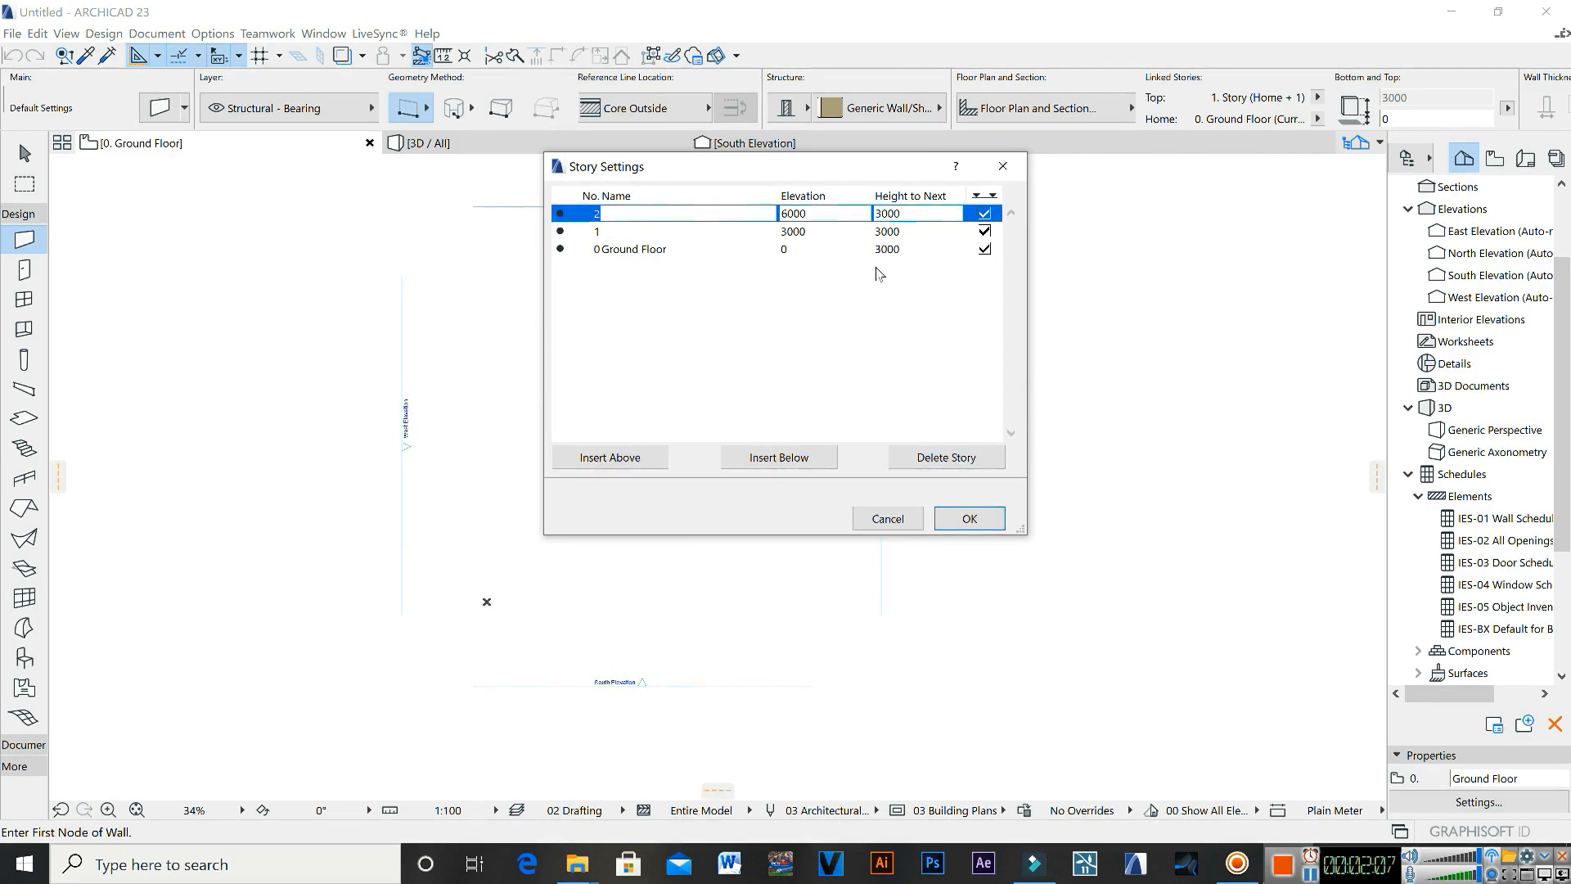
Step: Set the Ground Floor's height to the next story to 3600 and apply the story settings
left_click(891, 249)
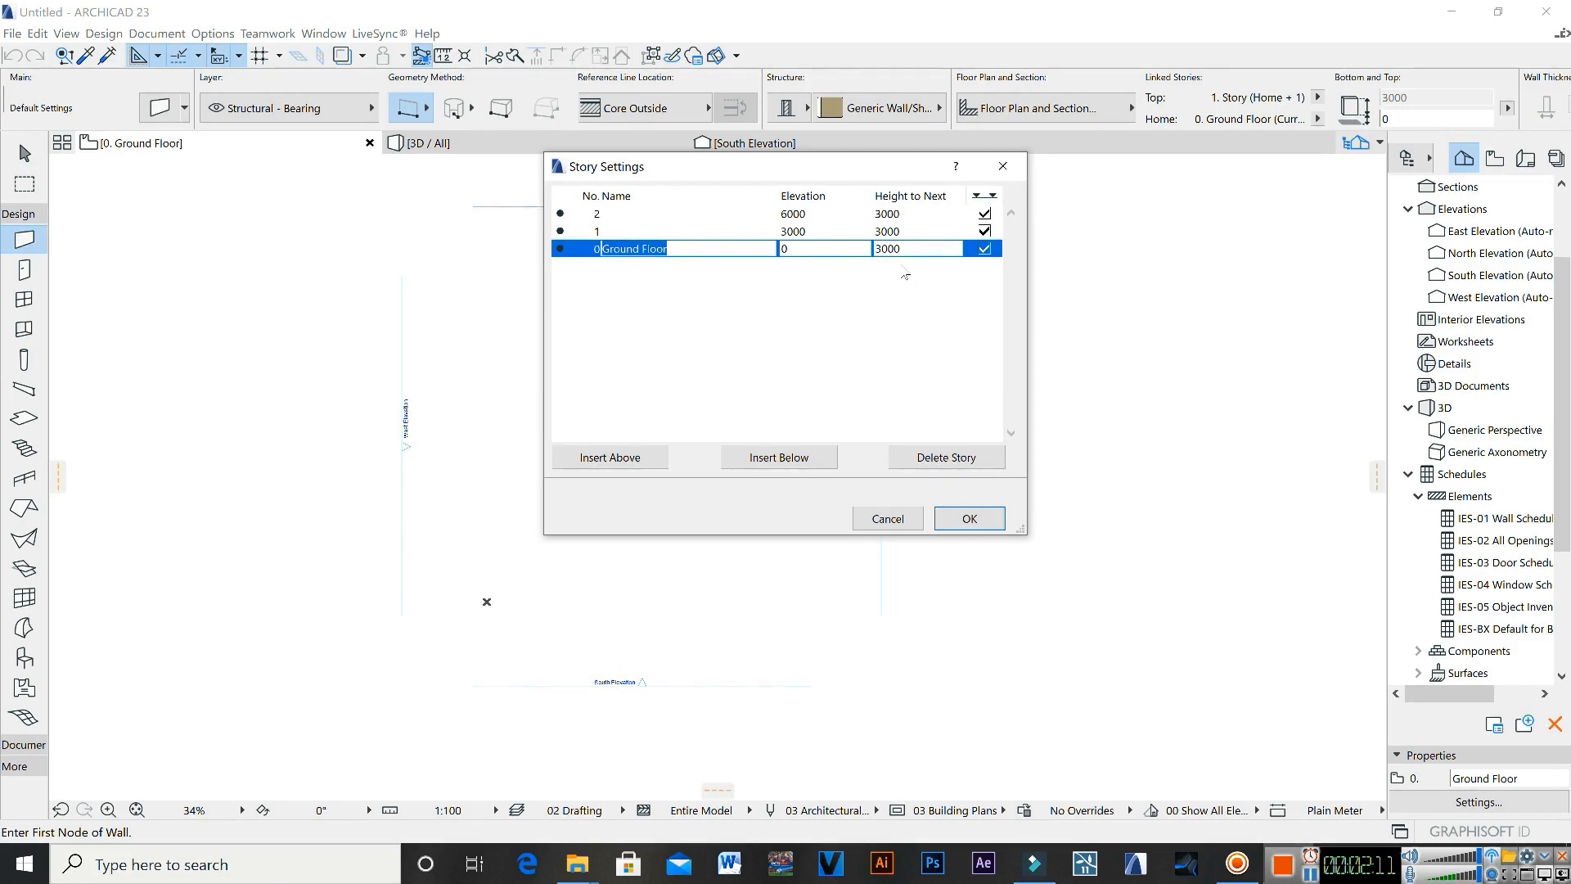
left_click(905, 249)
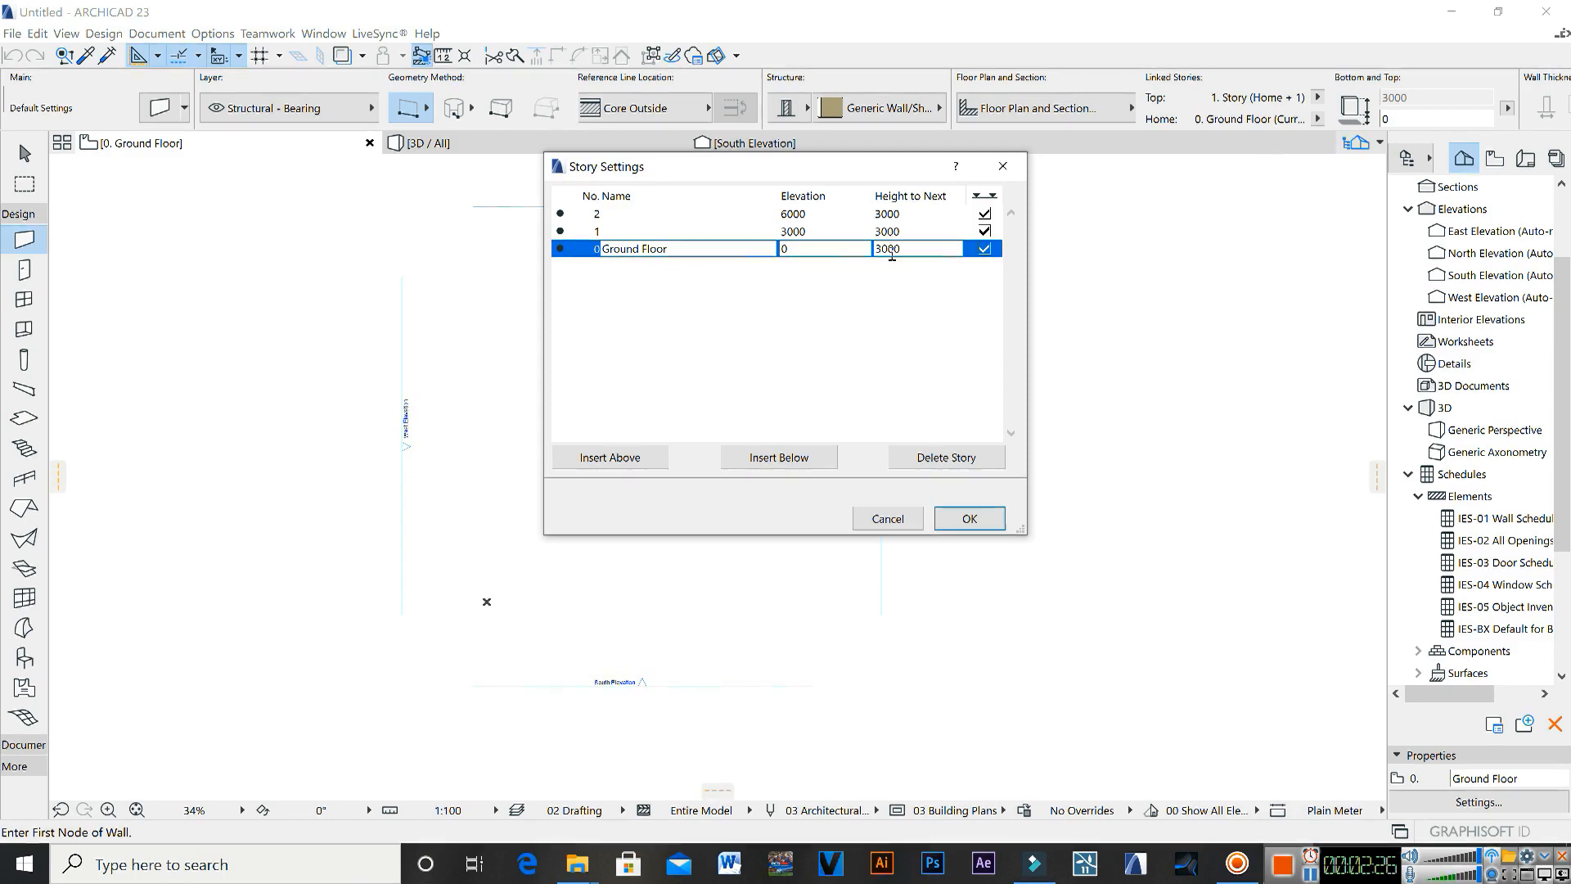
left_click_drag(882, 251, 907, 258)
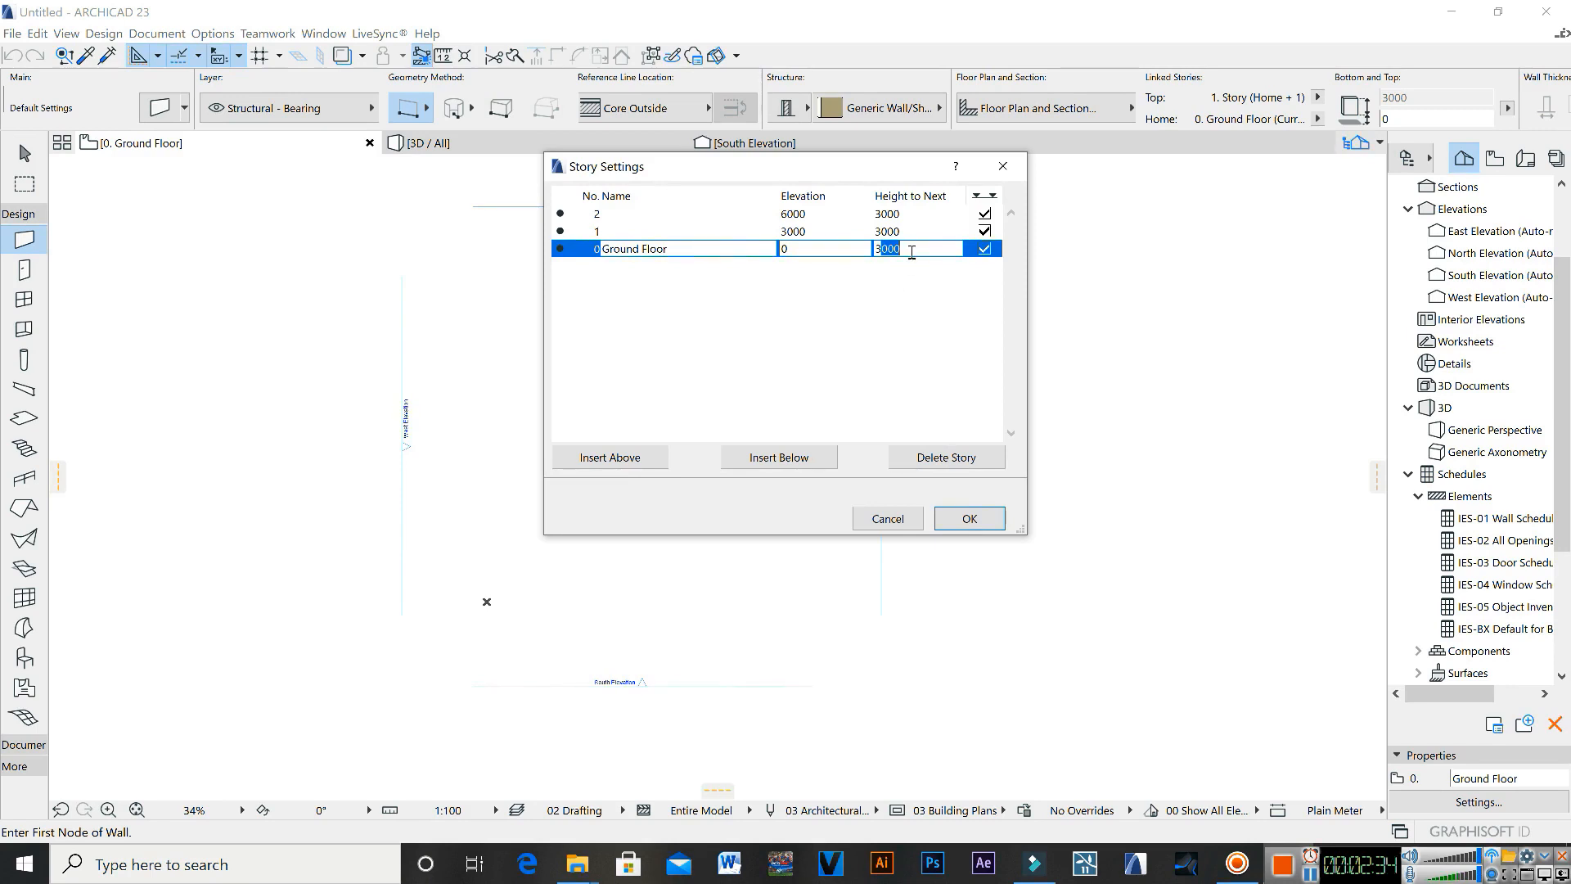
left_click(910, 249)
double_click(904, 249)
left_click_drag(877, 273, 884, 276)
type("6")
double_click(883, 252)
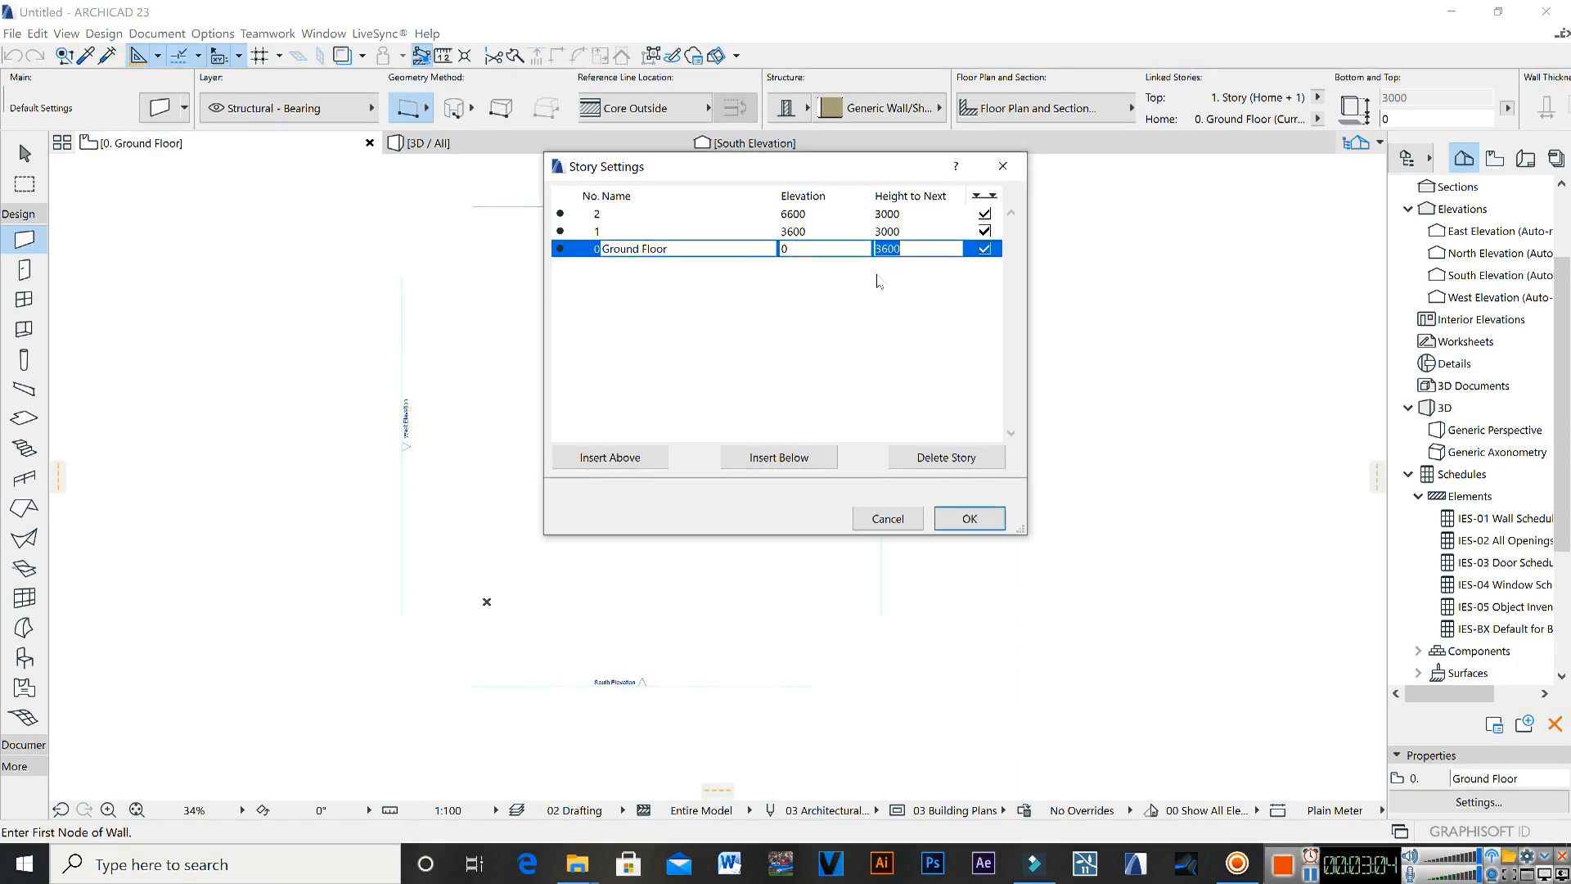
left_click(941, 519)
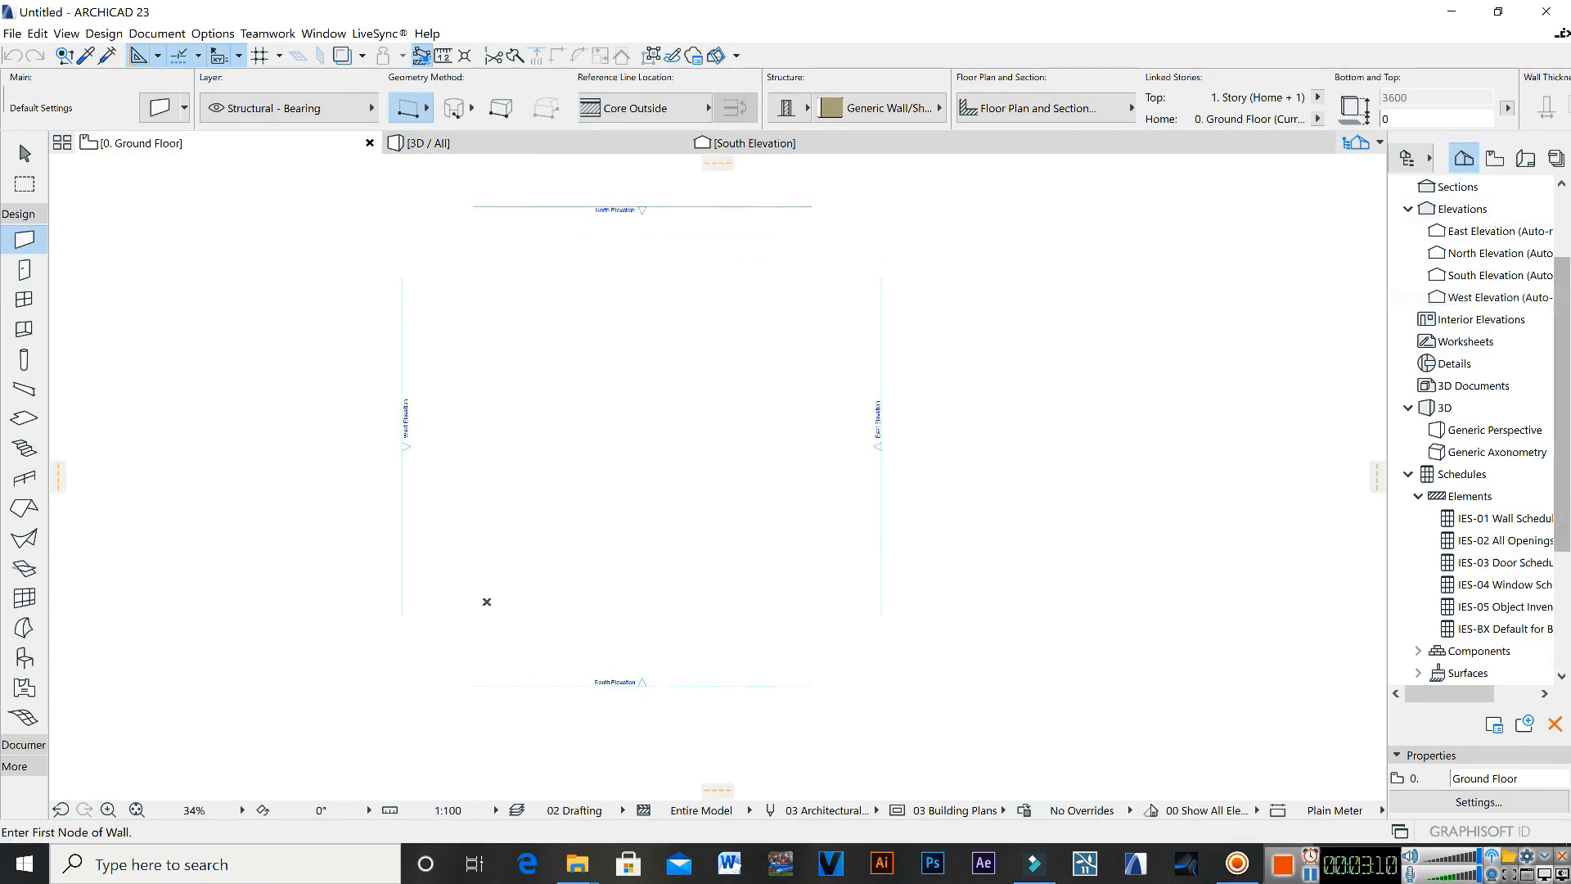
Step: Select the Ground Floor story in the Project Map
left_click(1465, 363)
scroll(1562, 328, "up", 2)
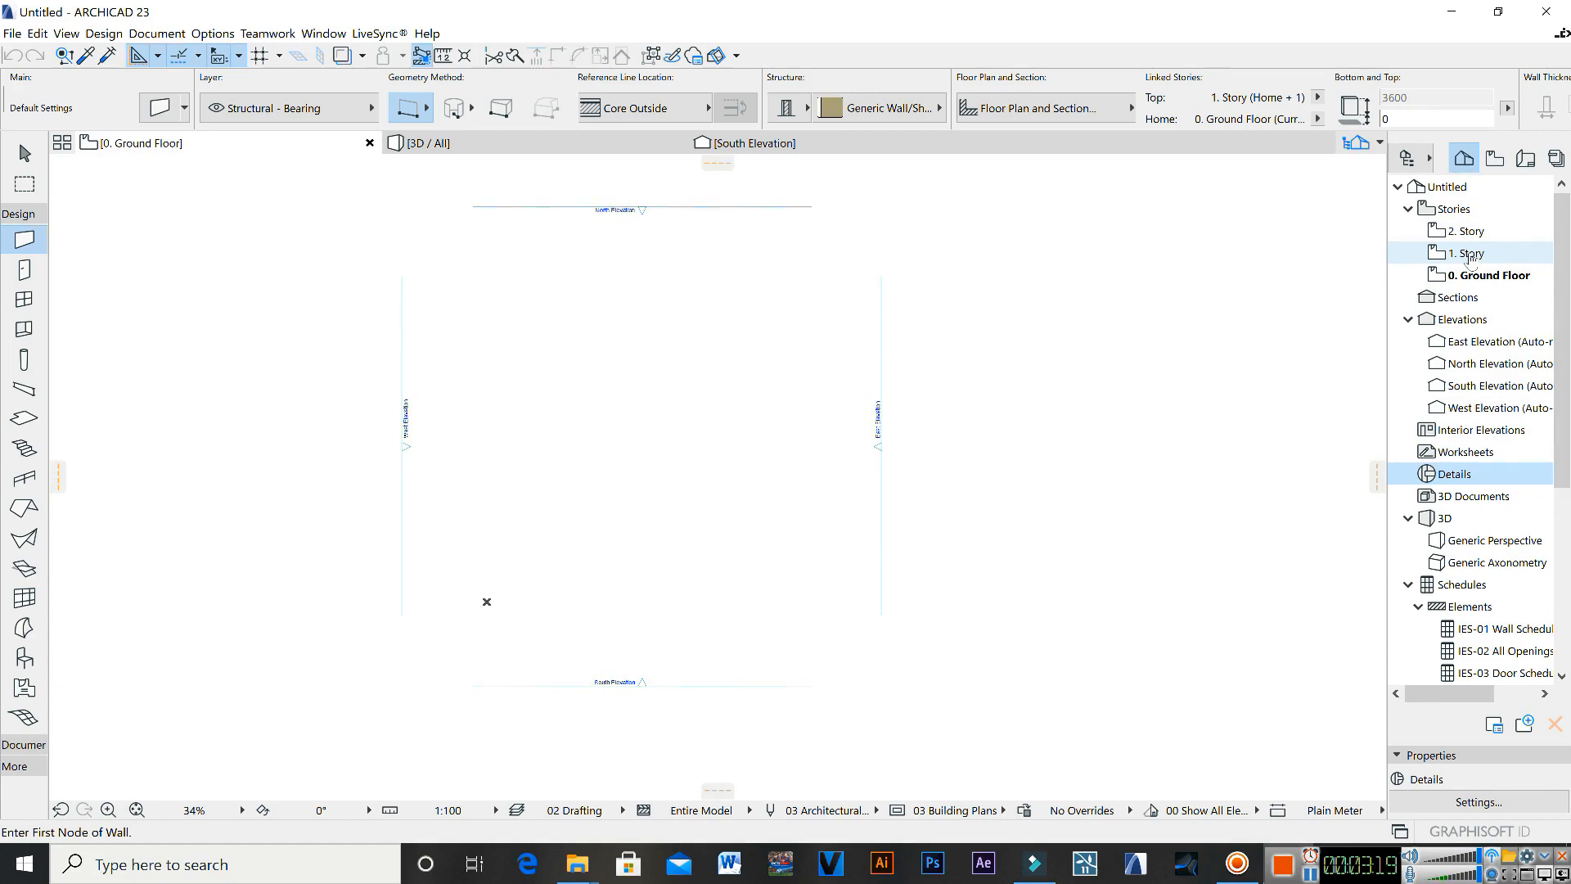
left_click(1481, 278)
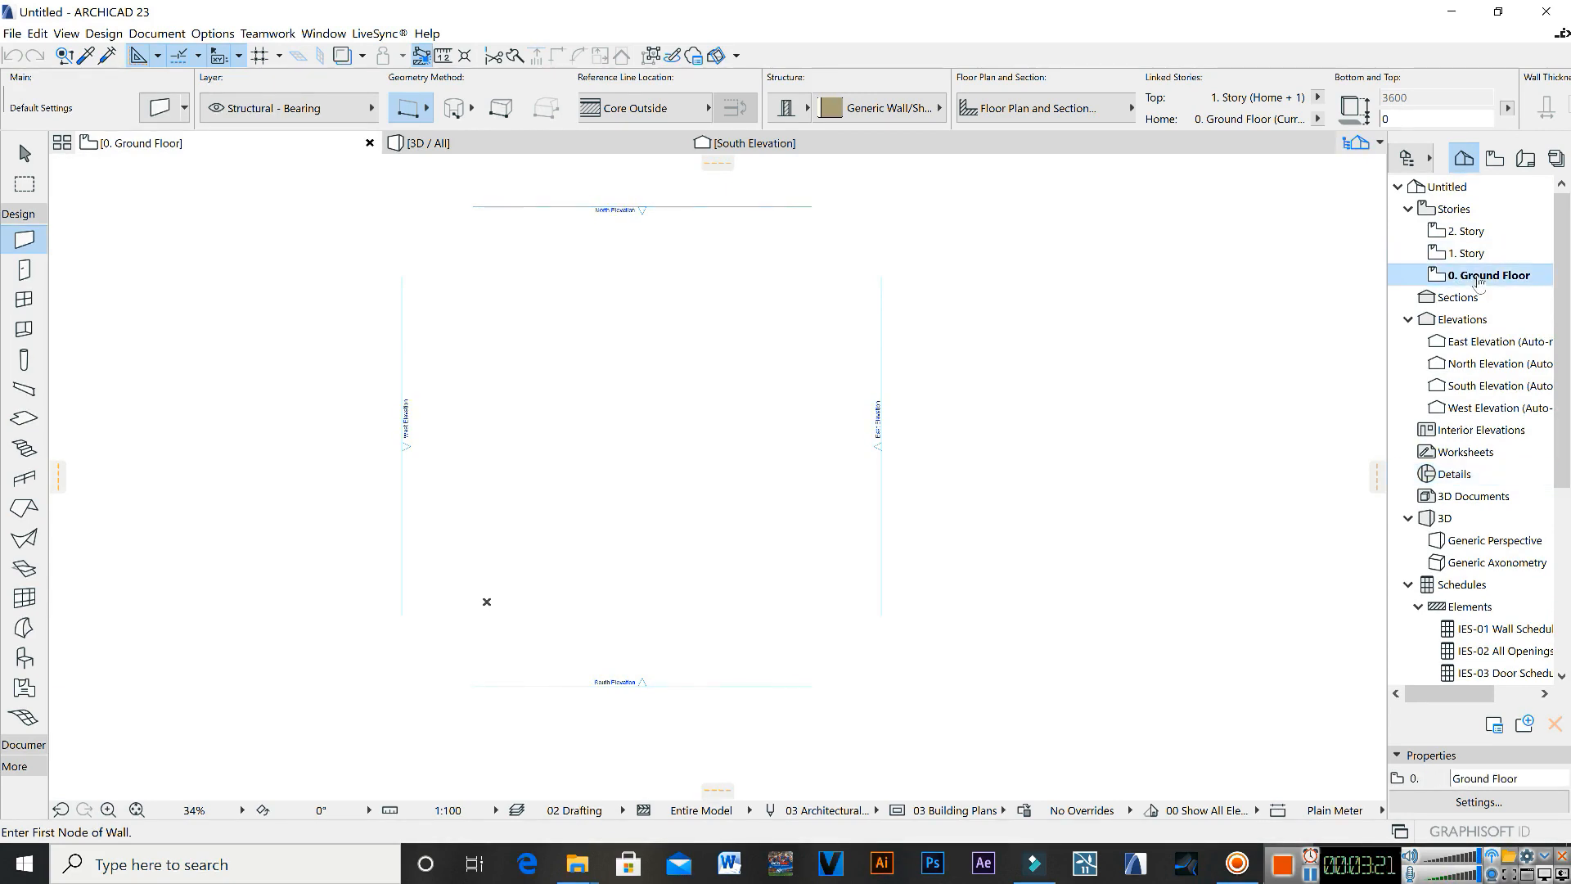
scroll(628, 450, "up", 2)
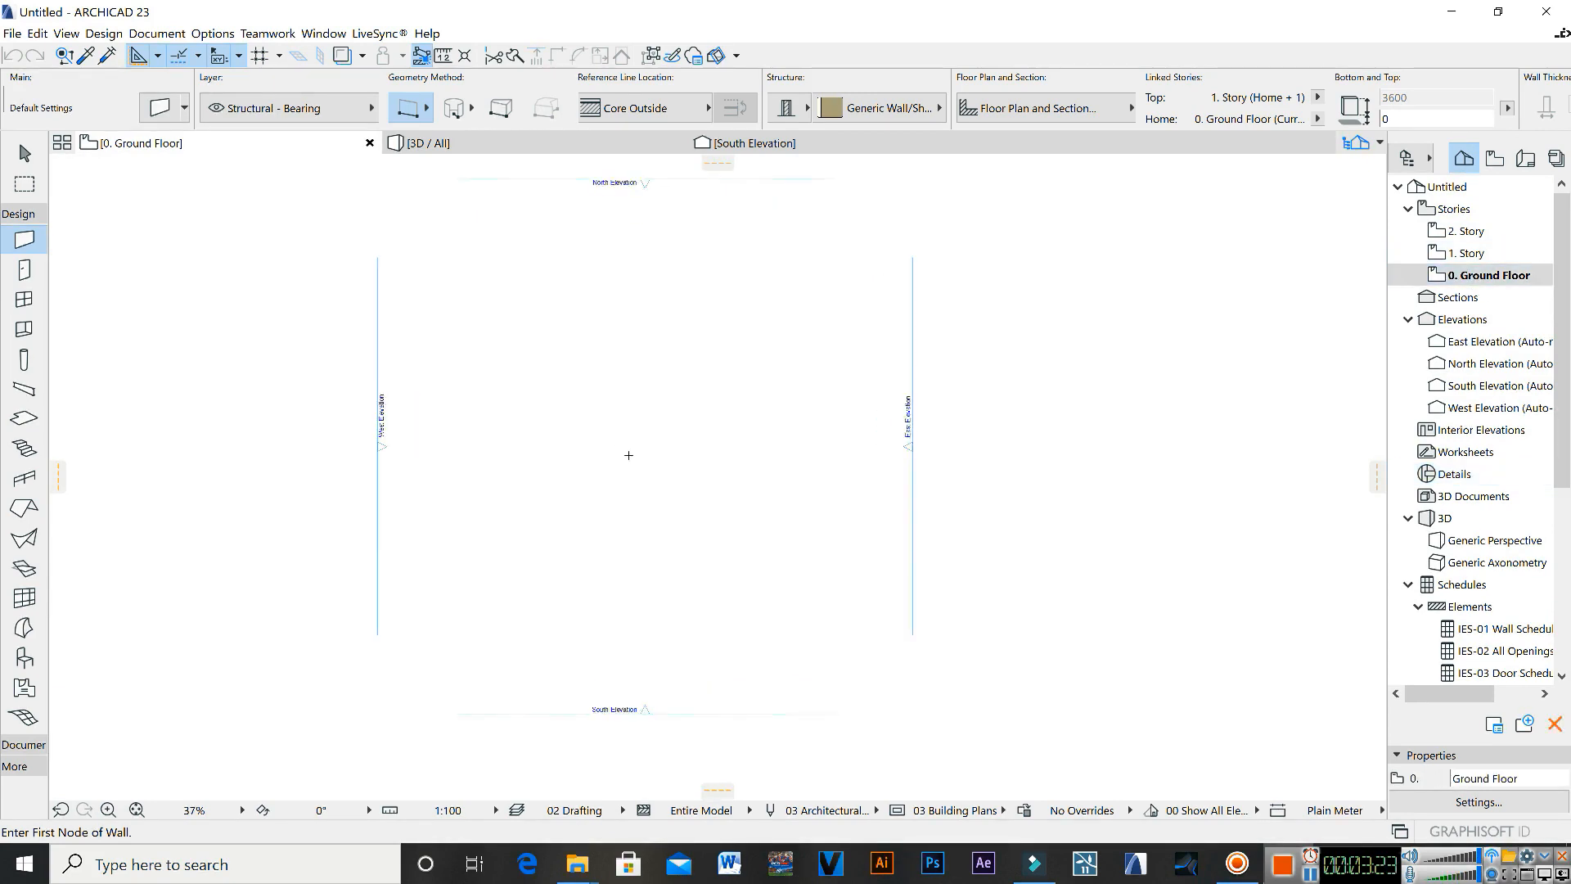
scroll(588, 362, "down", 2)
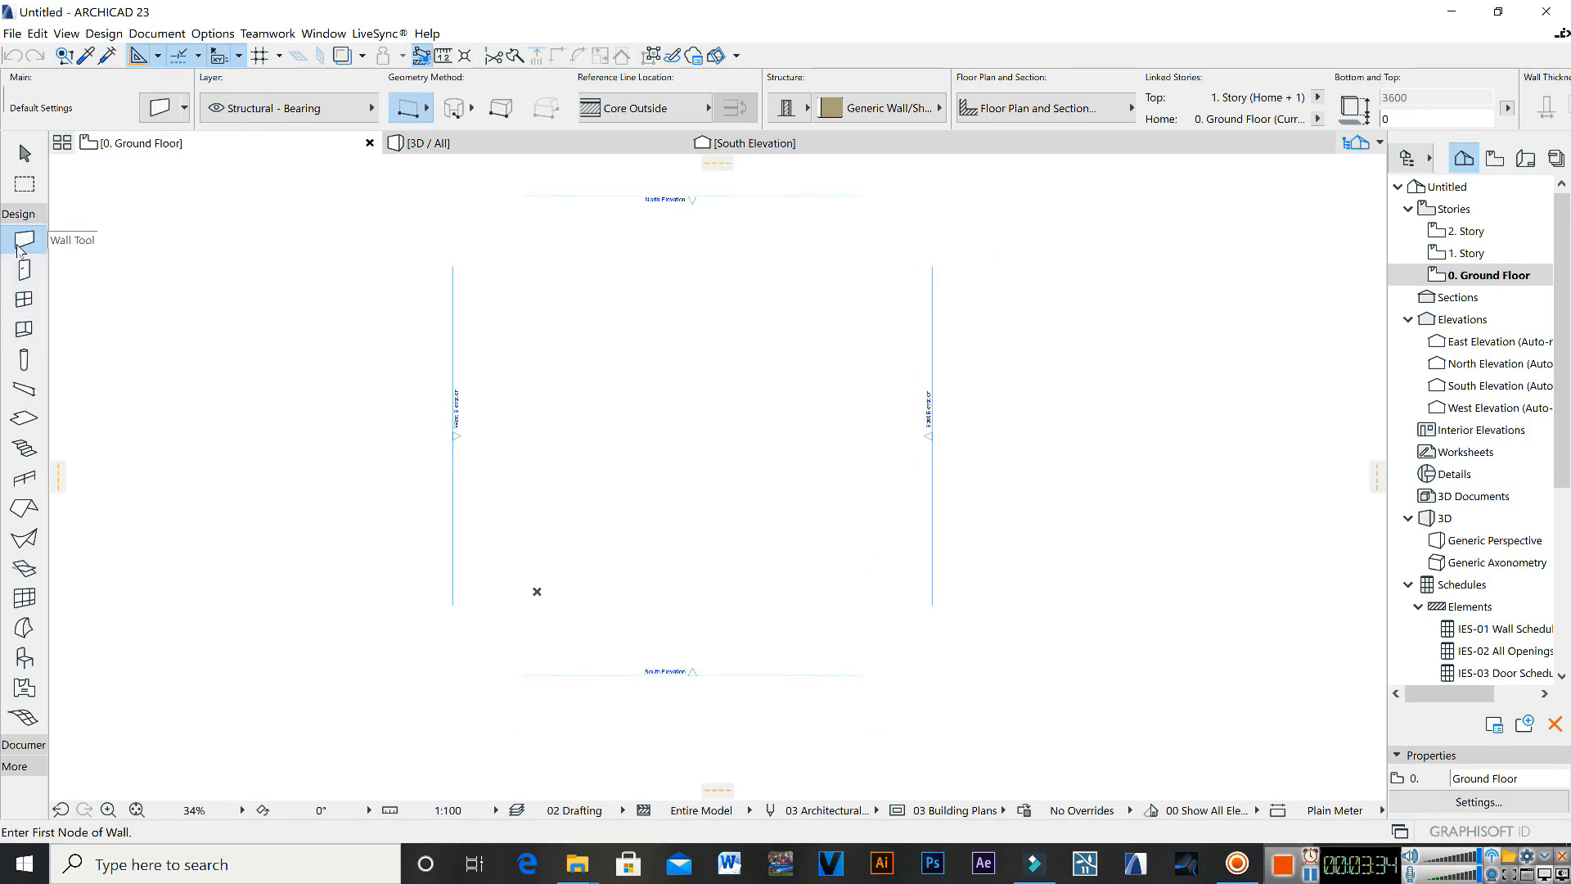
Step: Set the wall defaults to the basic structure with GENERIC - STRUCTURAL and a thickness of 225
left_click(13, 307)
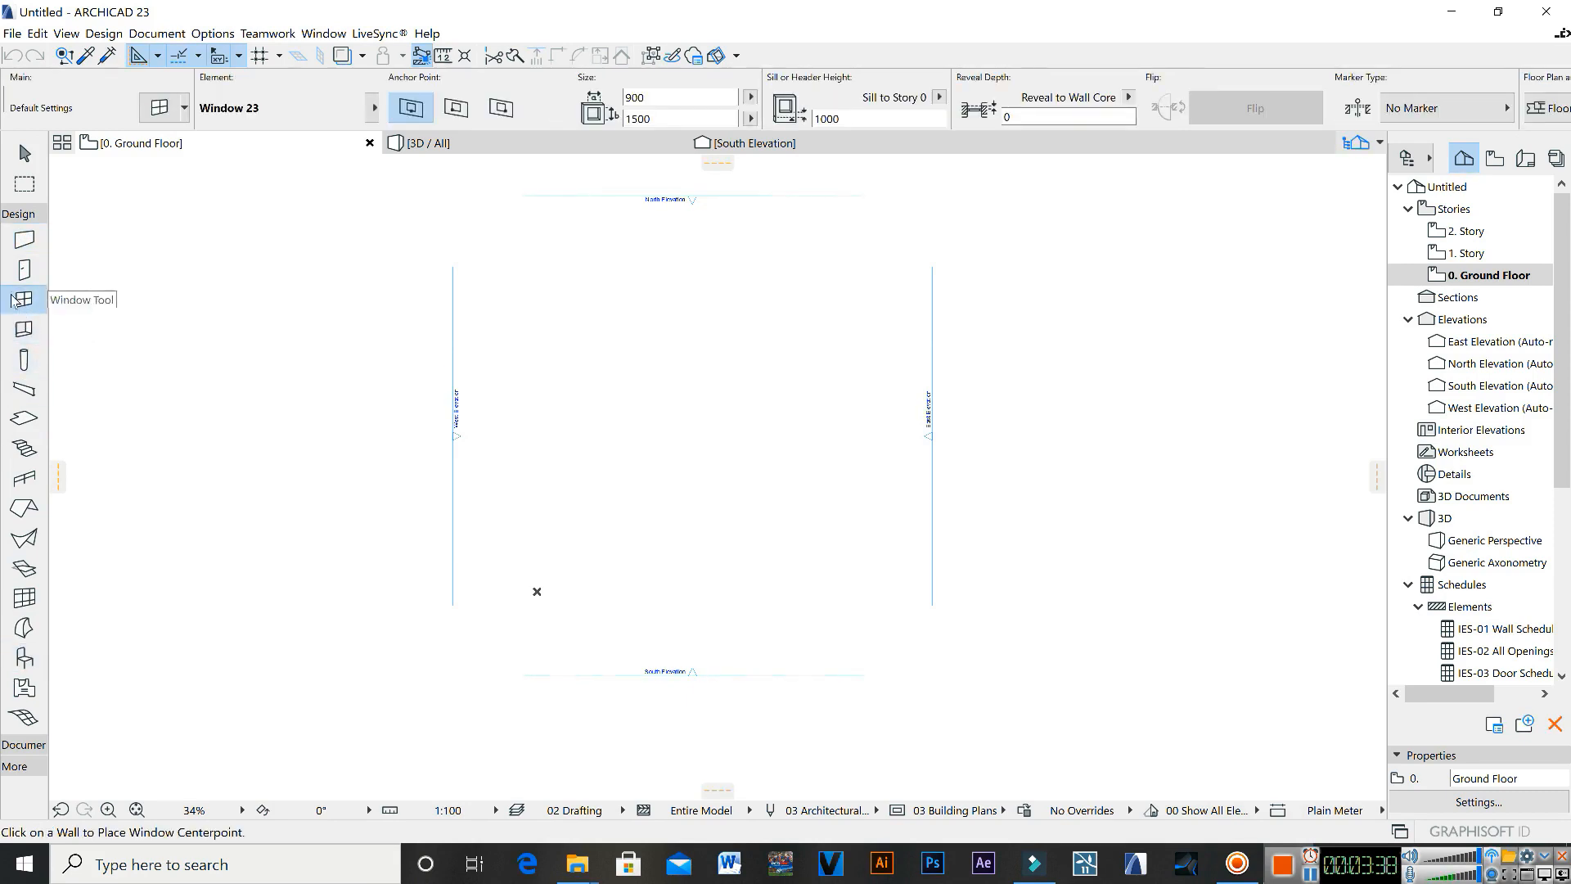
left_click(18, 249)
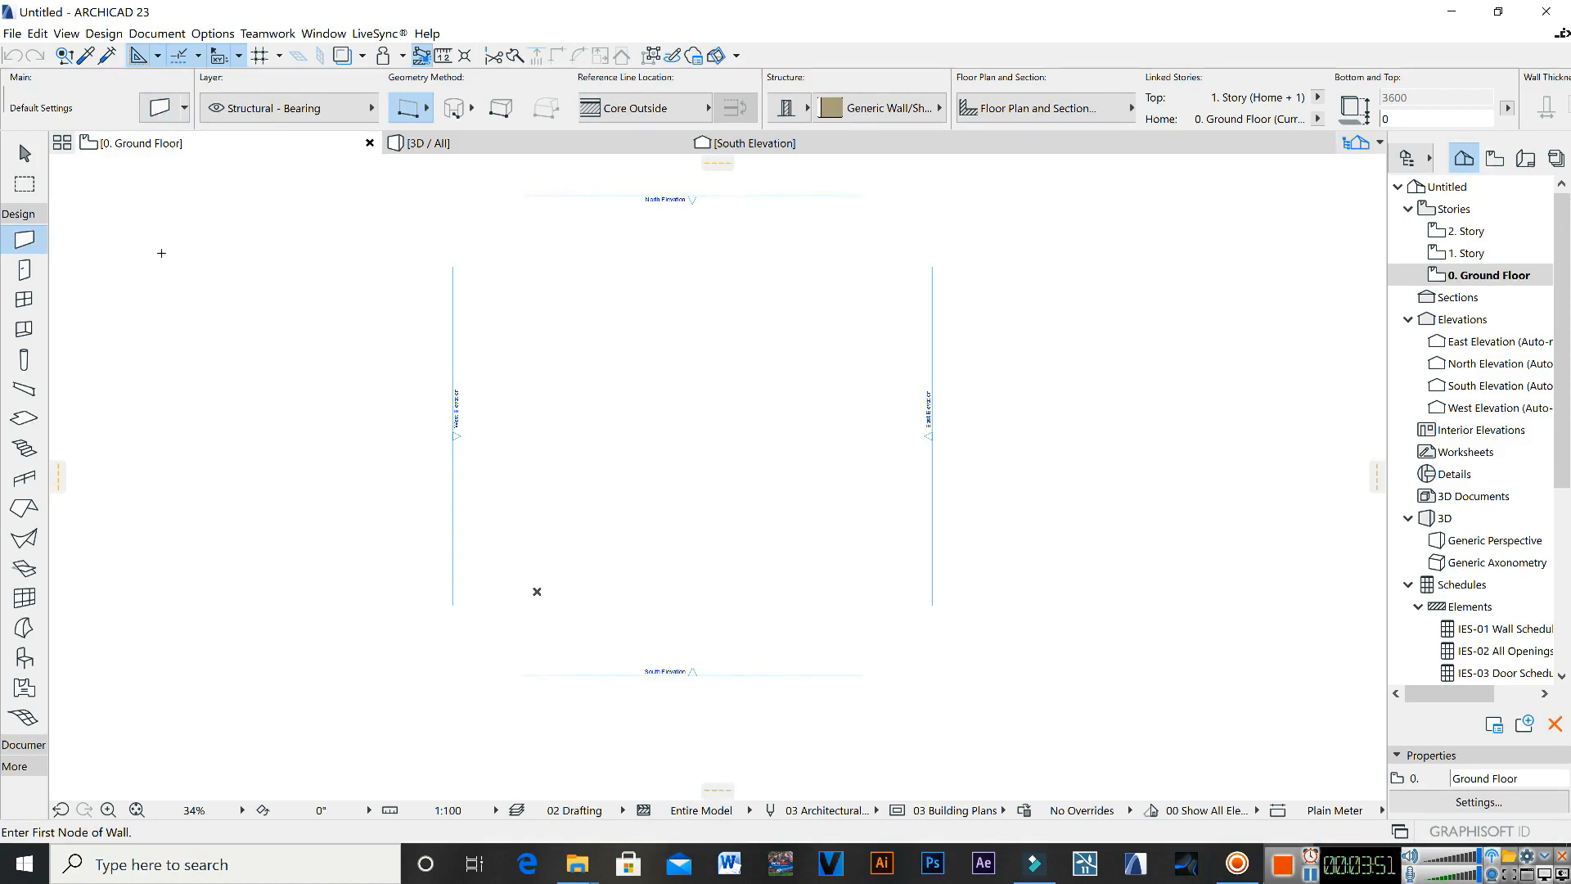
left_click(157, 109)
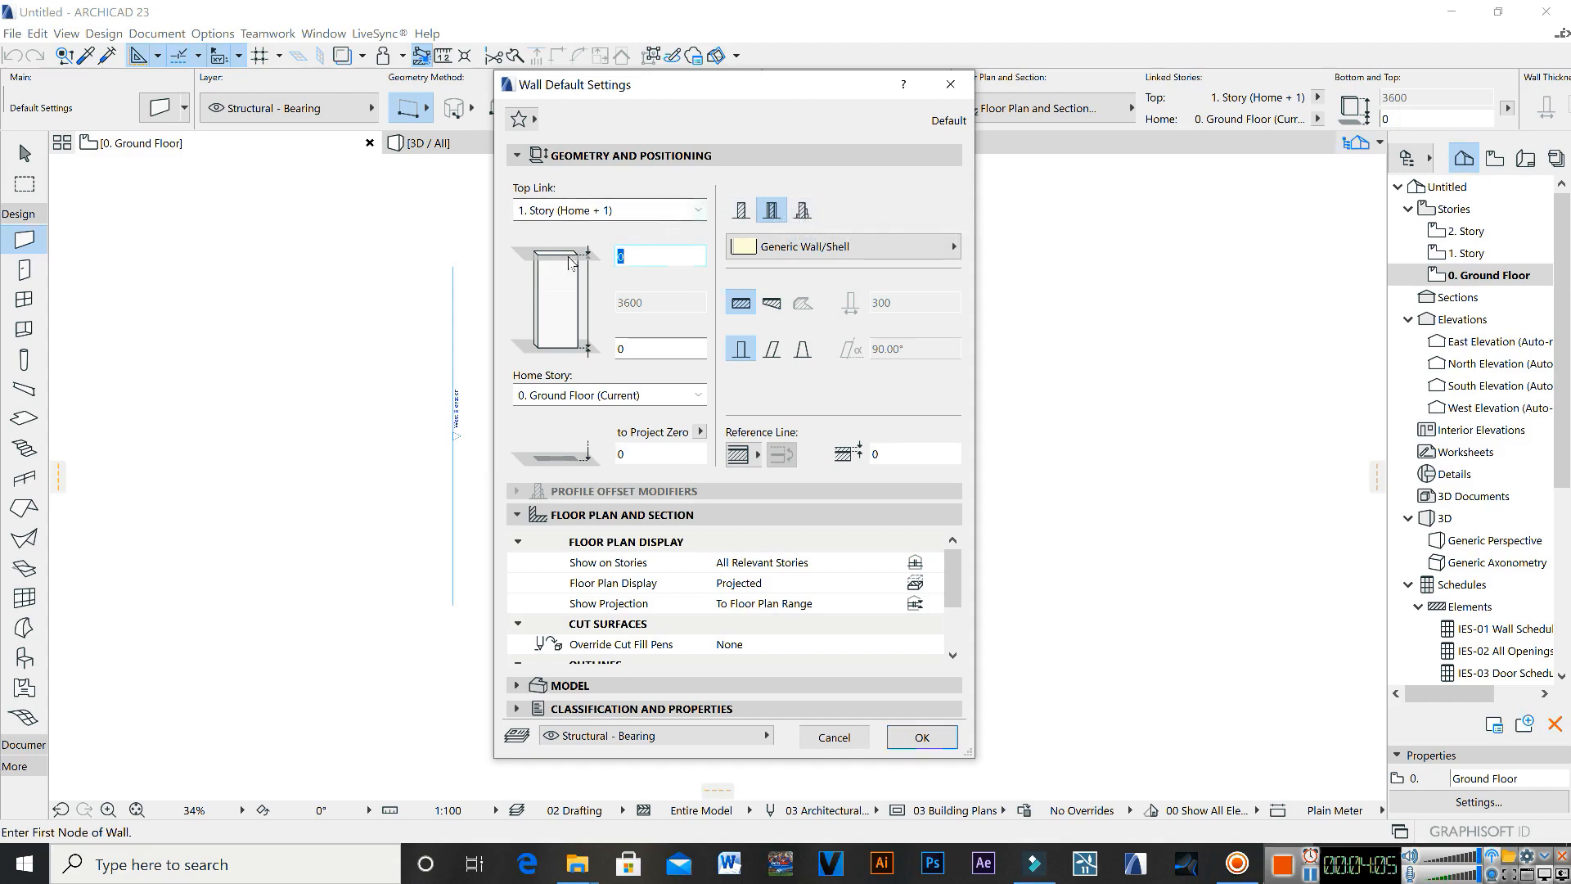
left_click(742, 211)
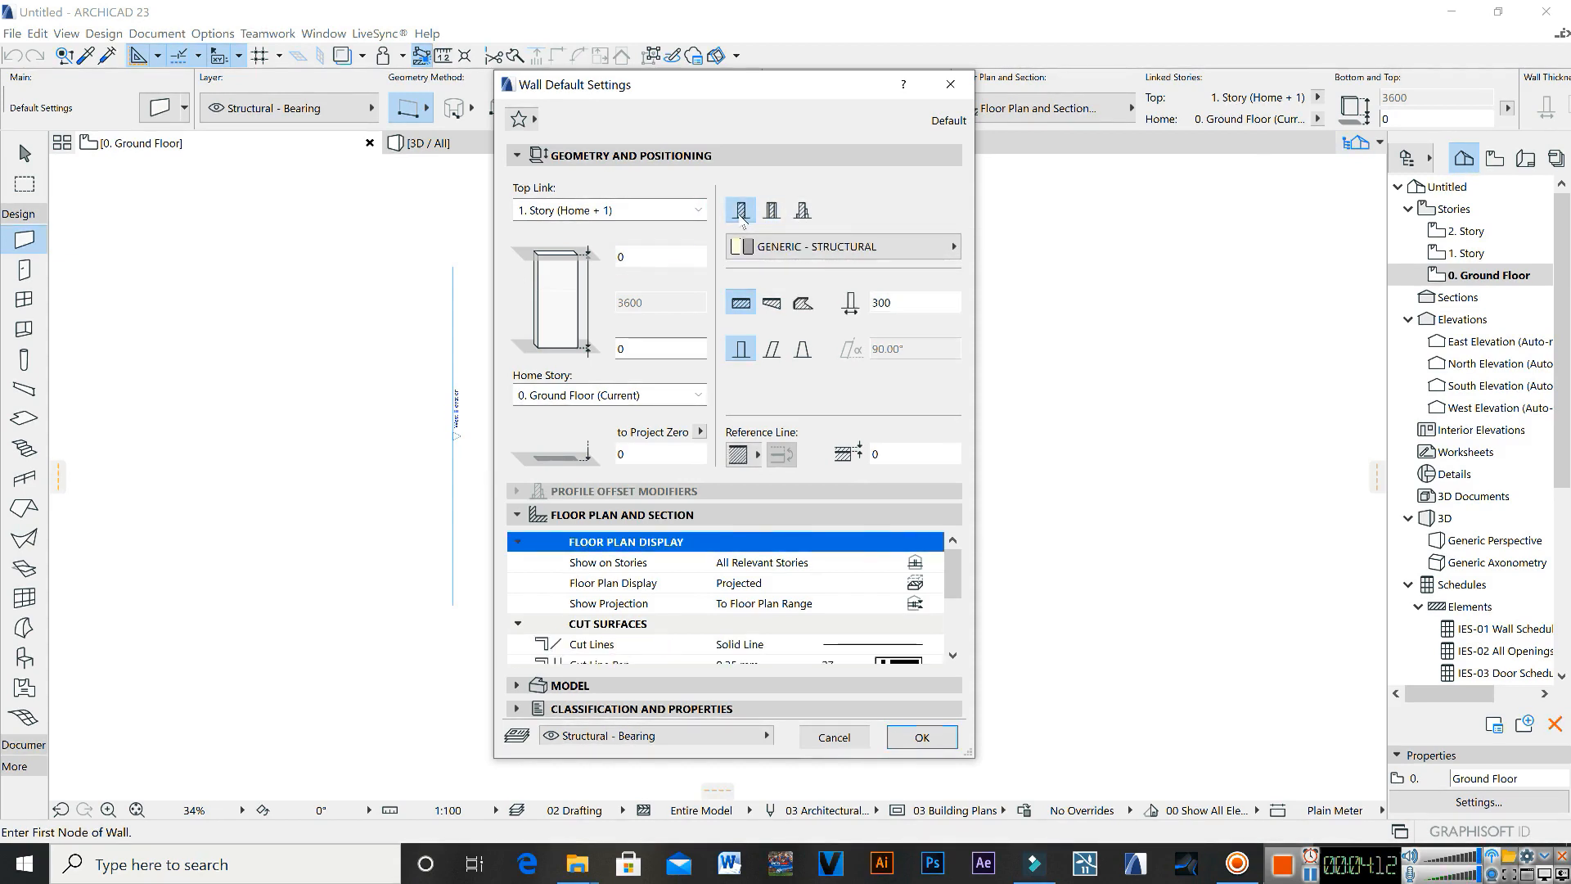
left_click(772, 211)
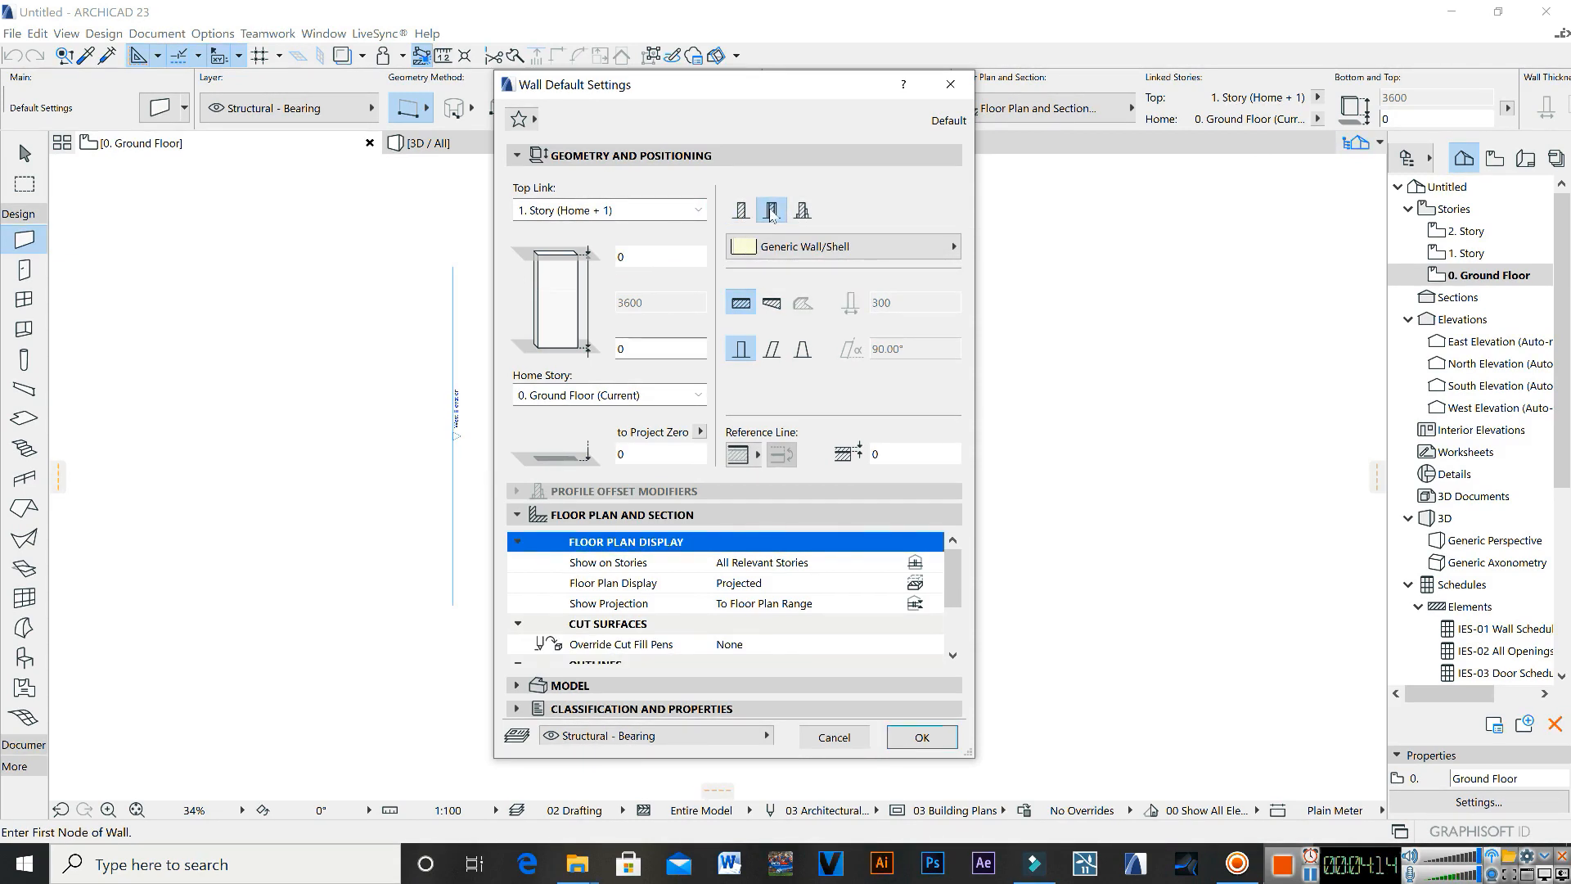
left_click(742, 211)
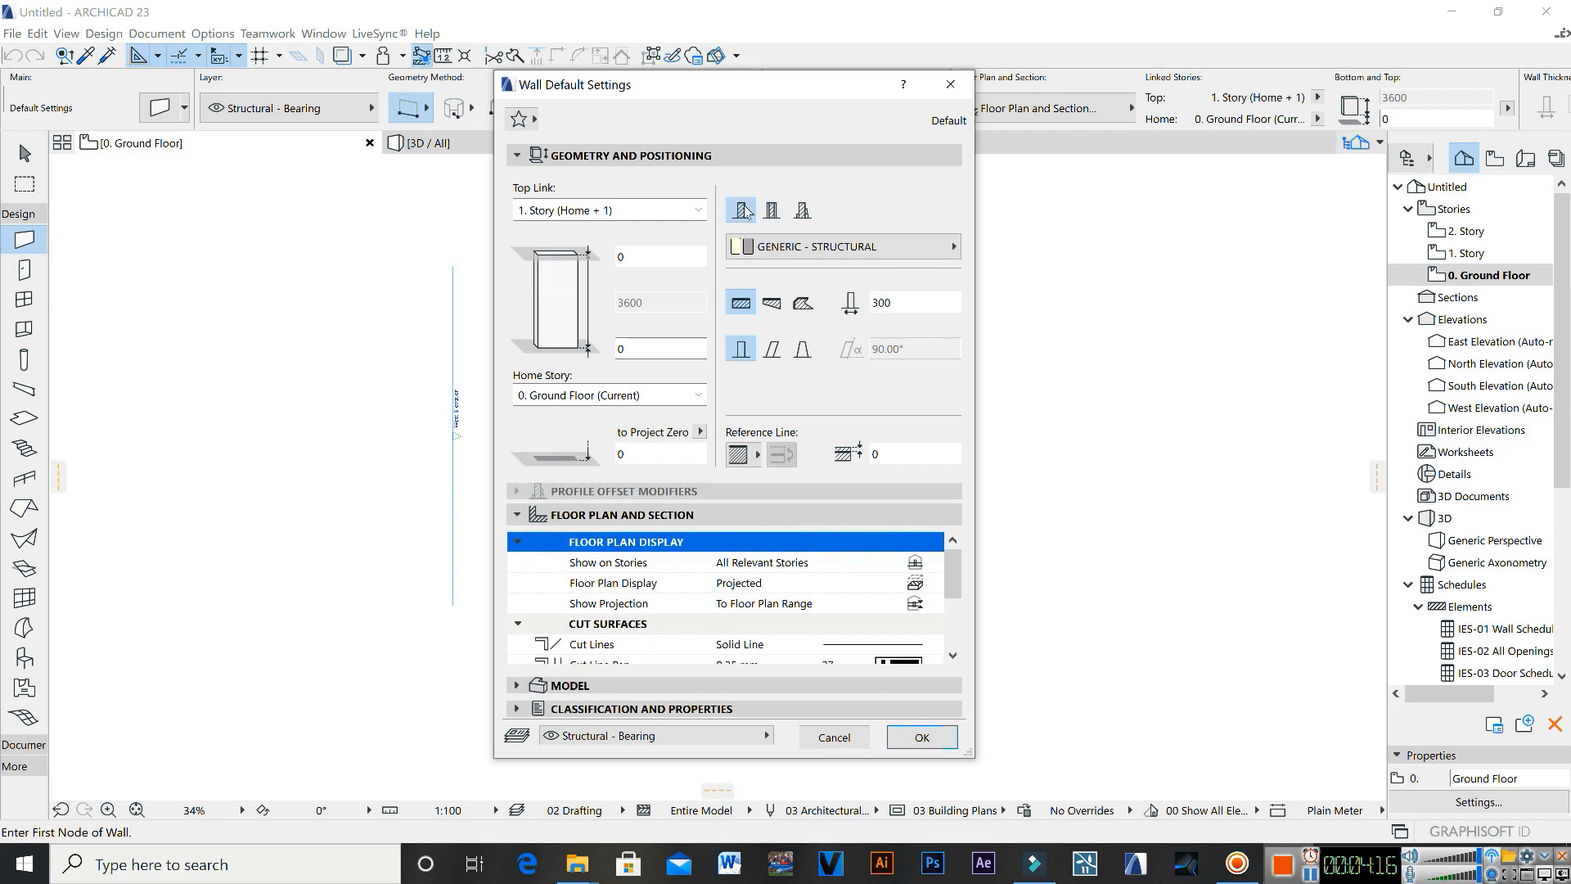
left_click_drag(896, 302, 861, 342)
type("22")
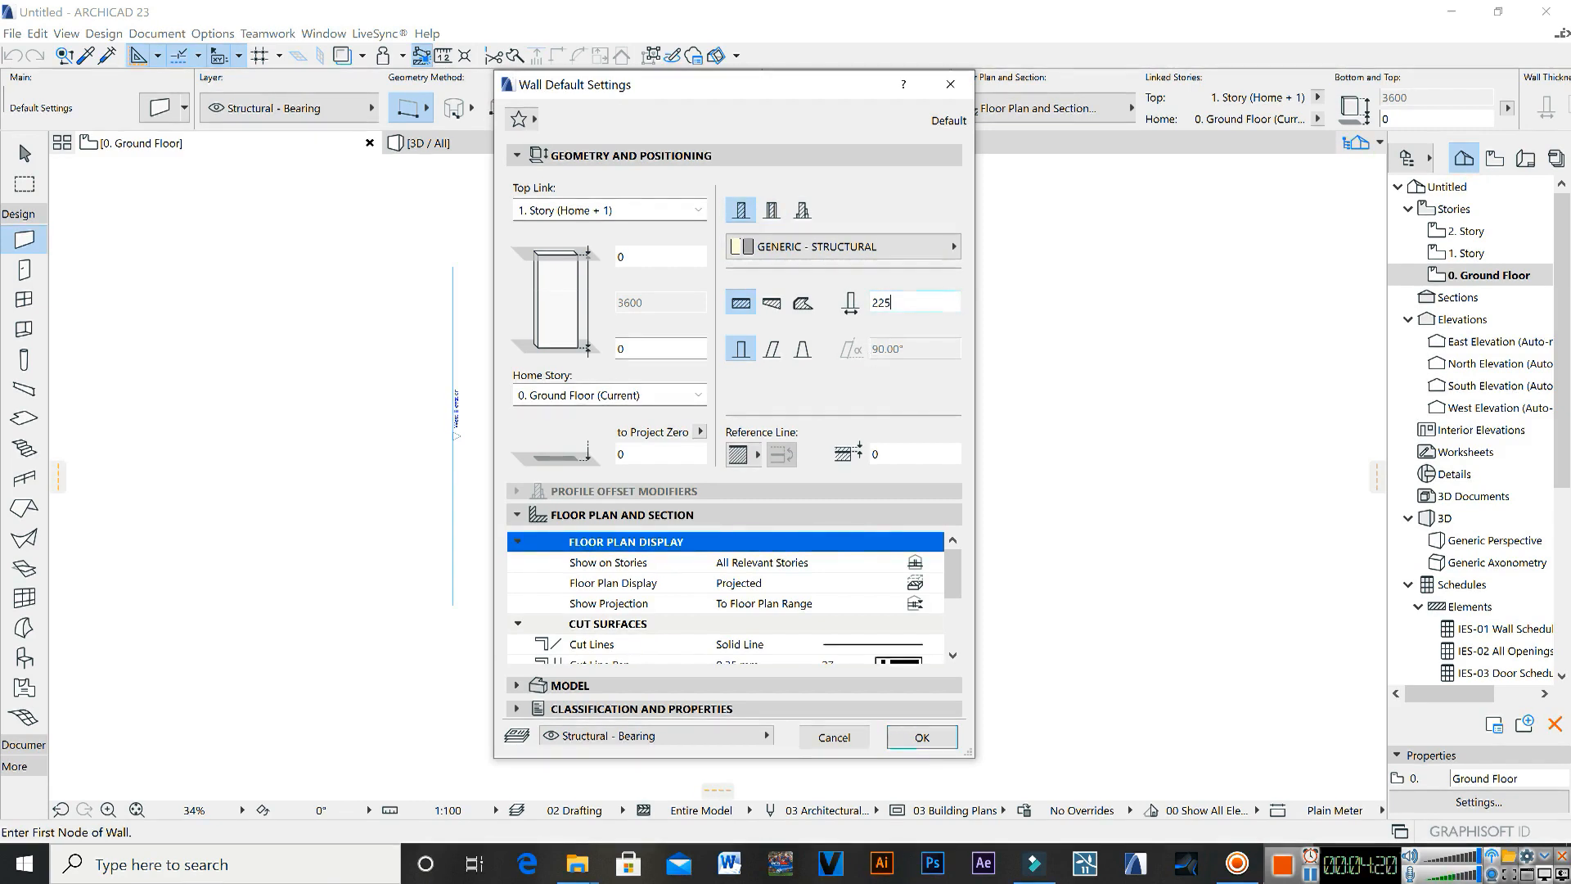
type("5")
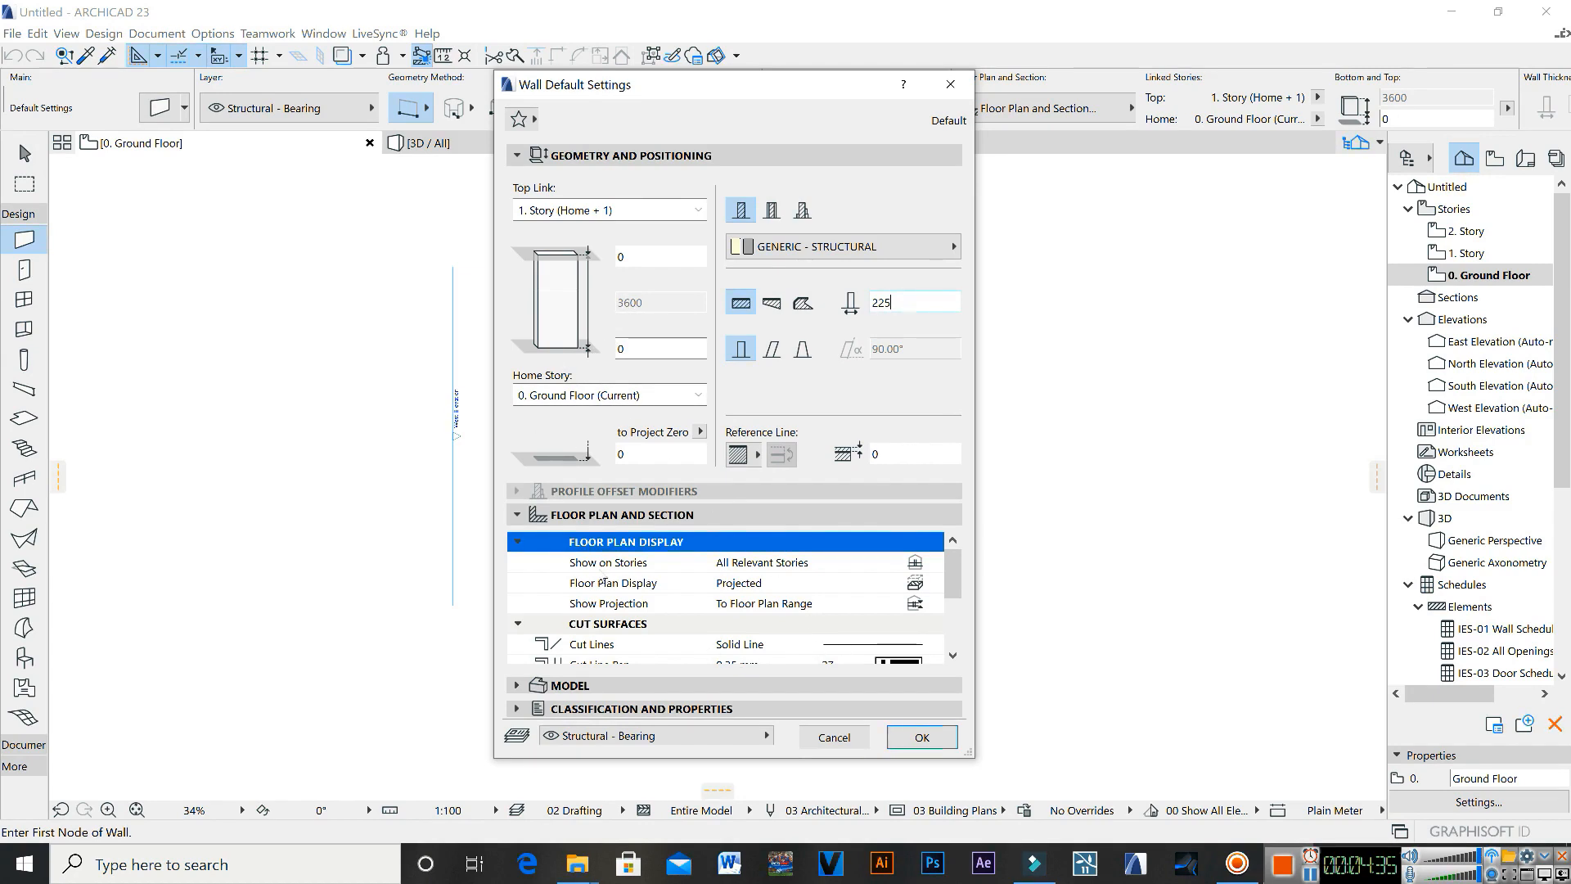
Step: Try enabling the three surface overrides in the wall's model settings and browse the materials for the first surface
left_click(607, 689)
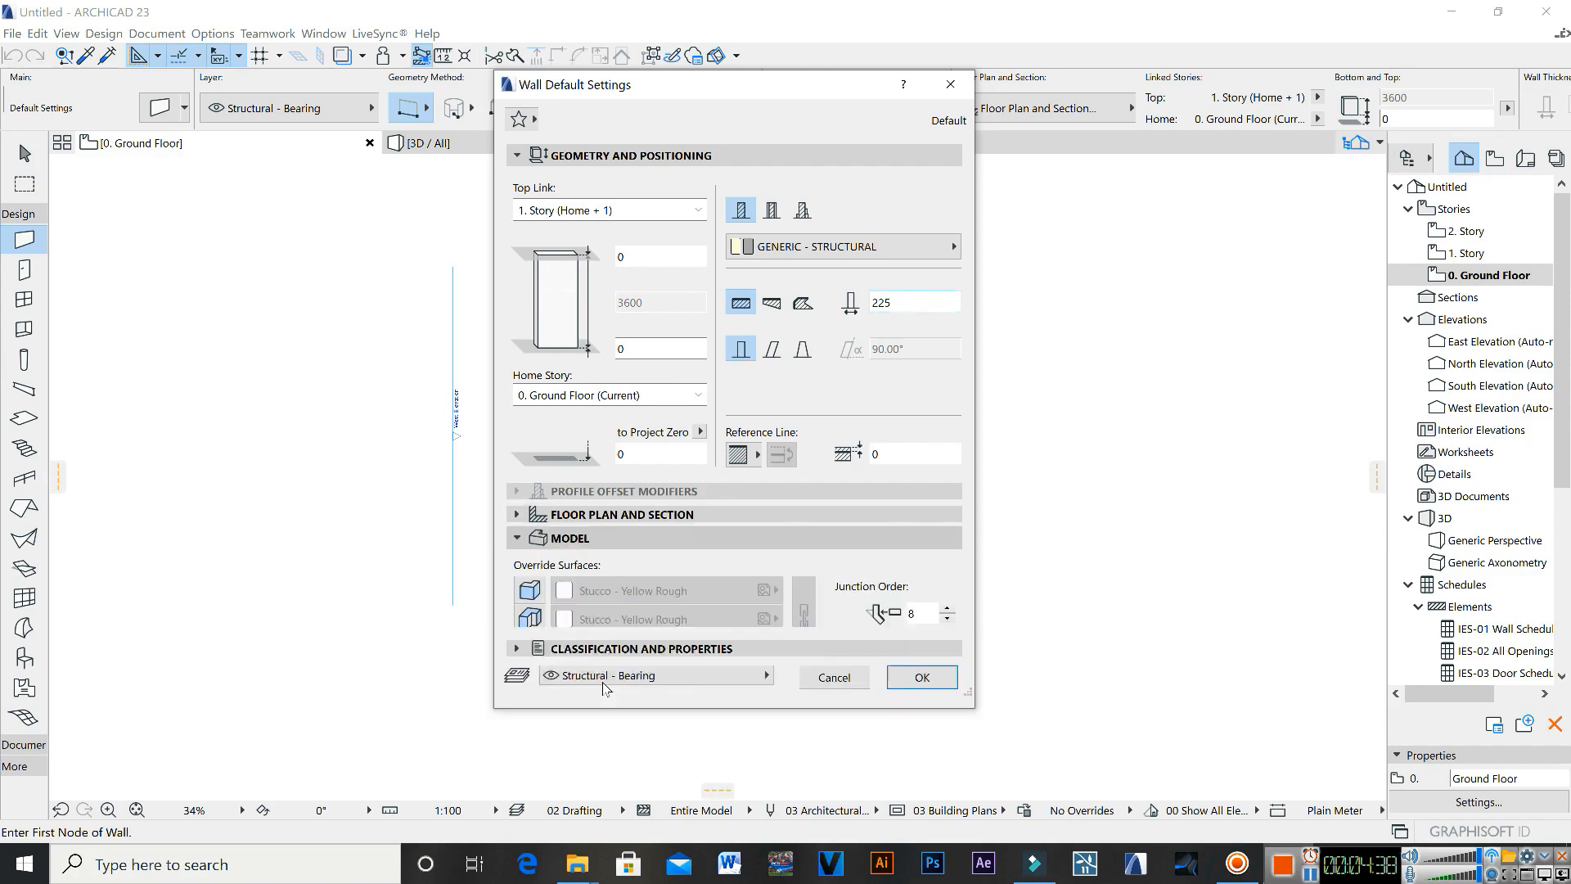
left_click(530, 590)
left_click(530, 620)
left_click(531, 647)
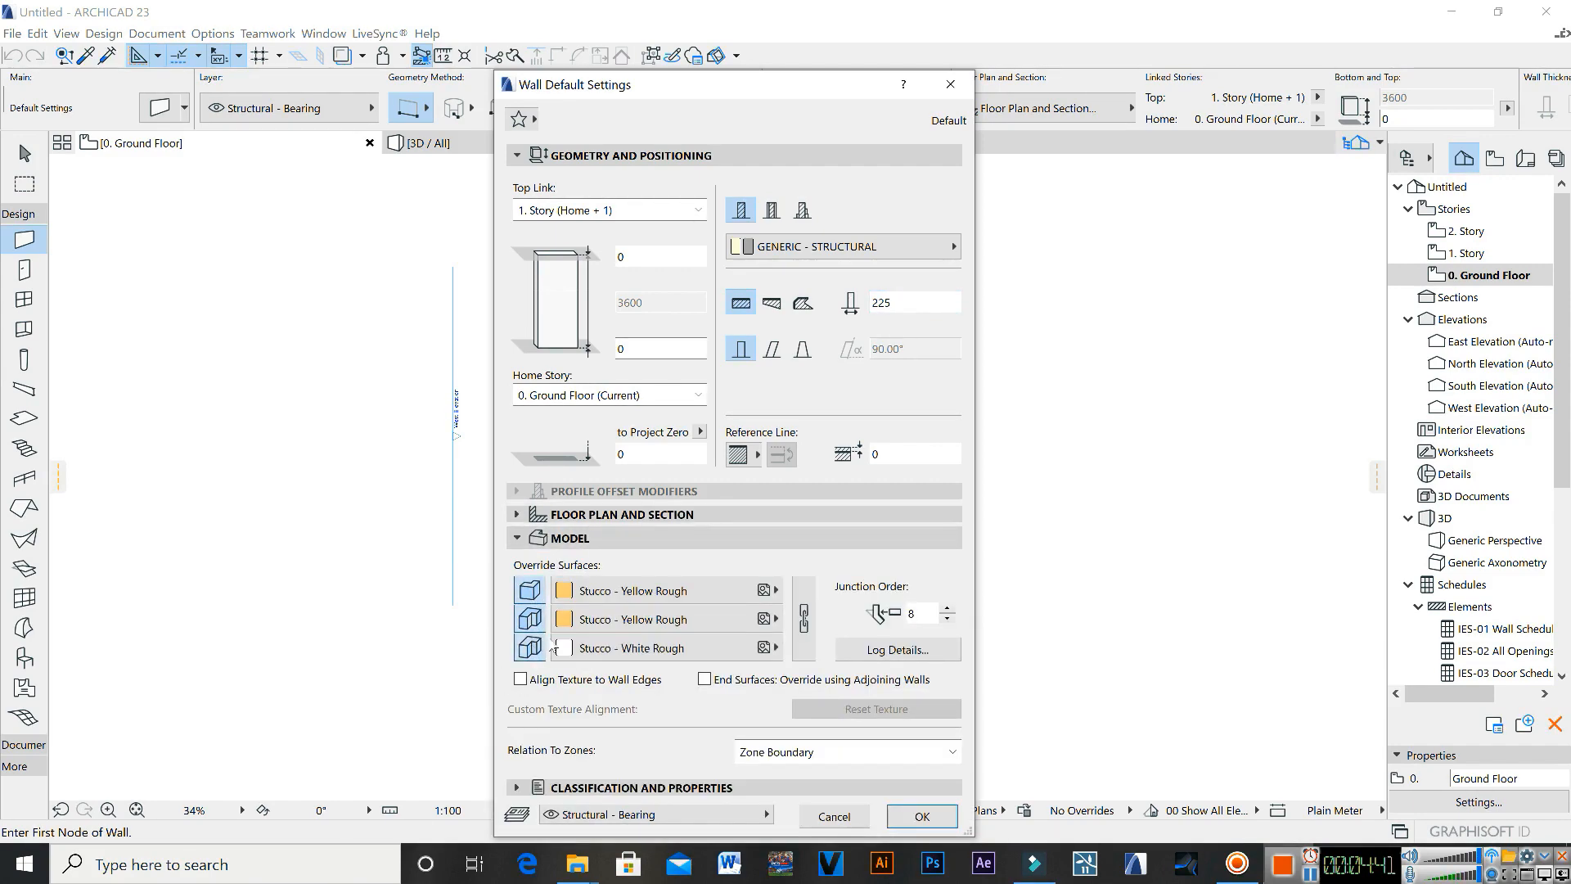
left_click(647, 591)
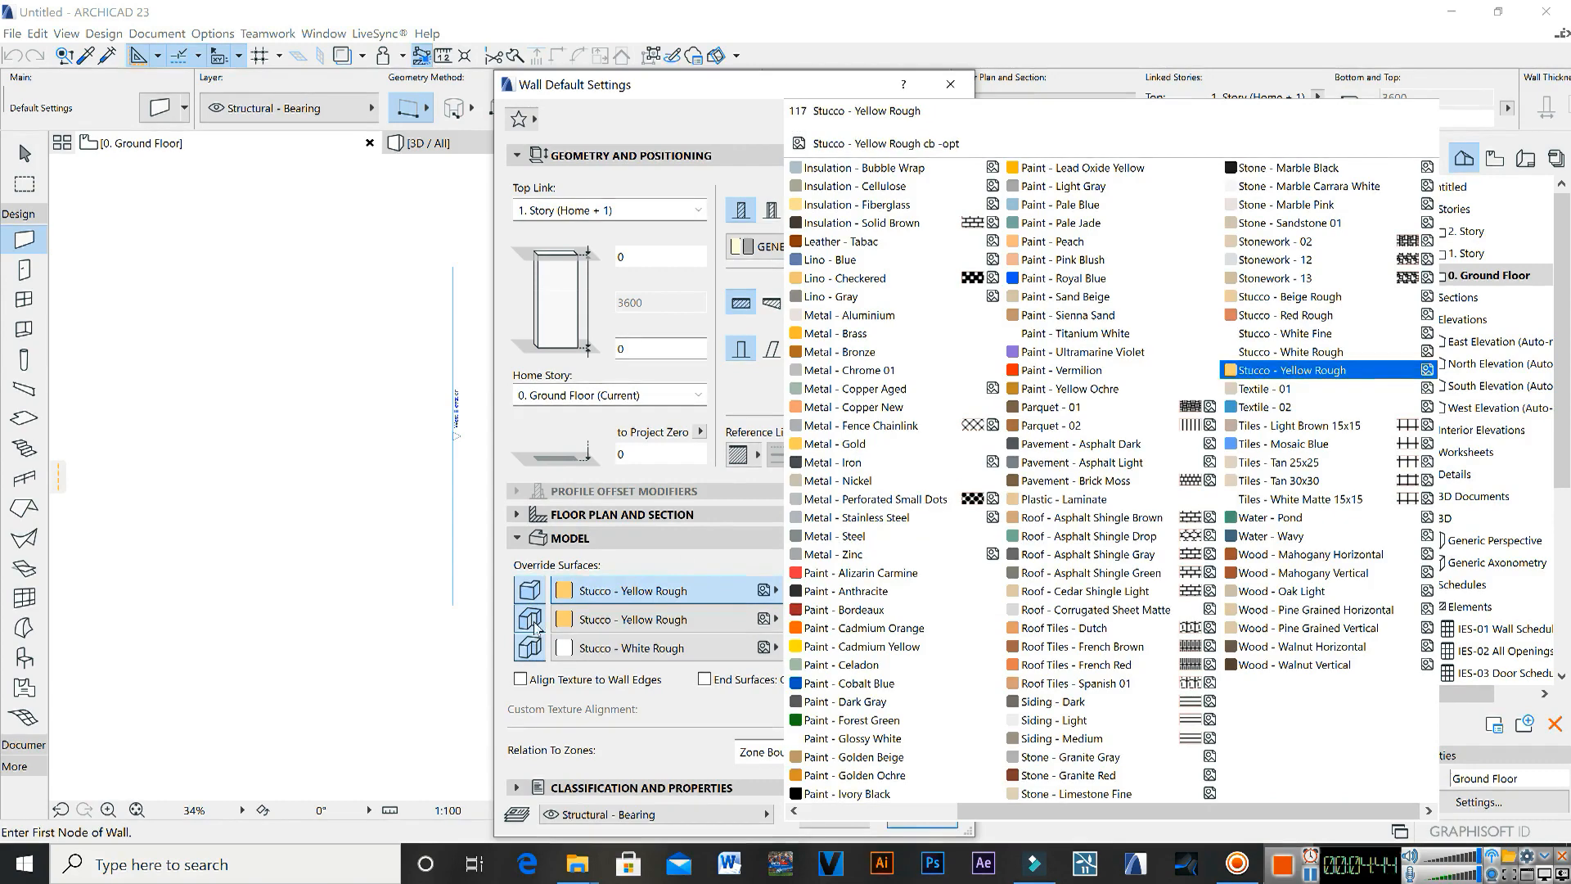
left_click(536, 626)
left_click(531, 619)
left_click(530, 648)
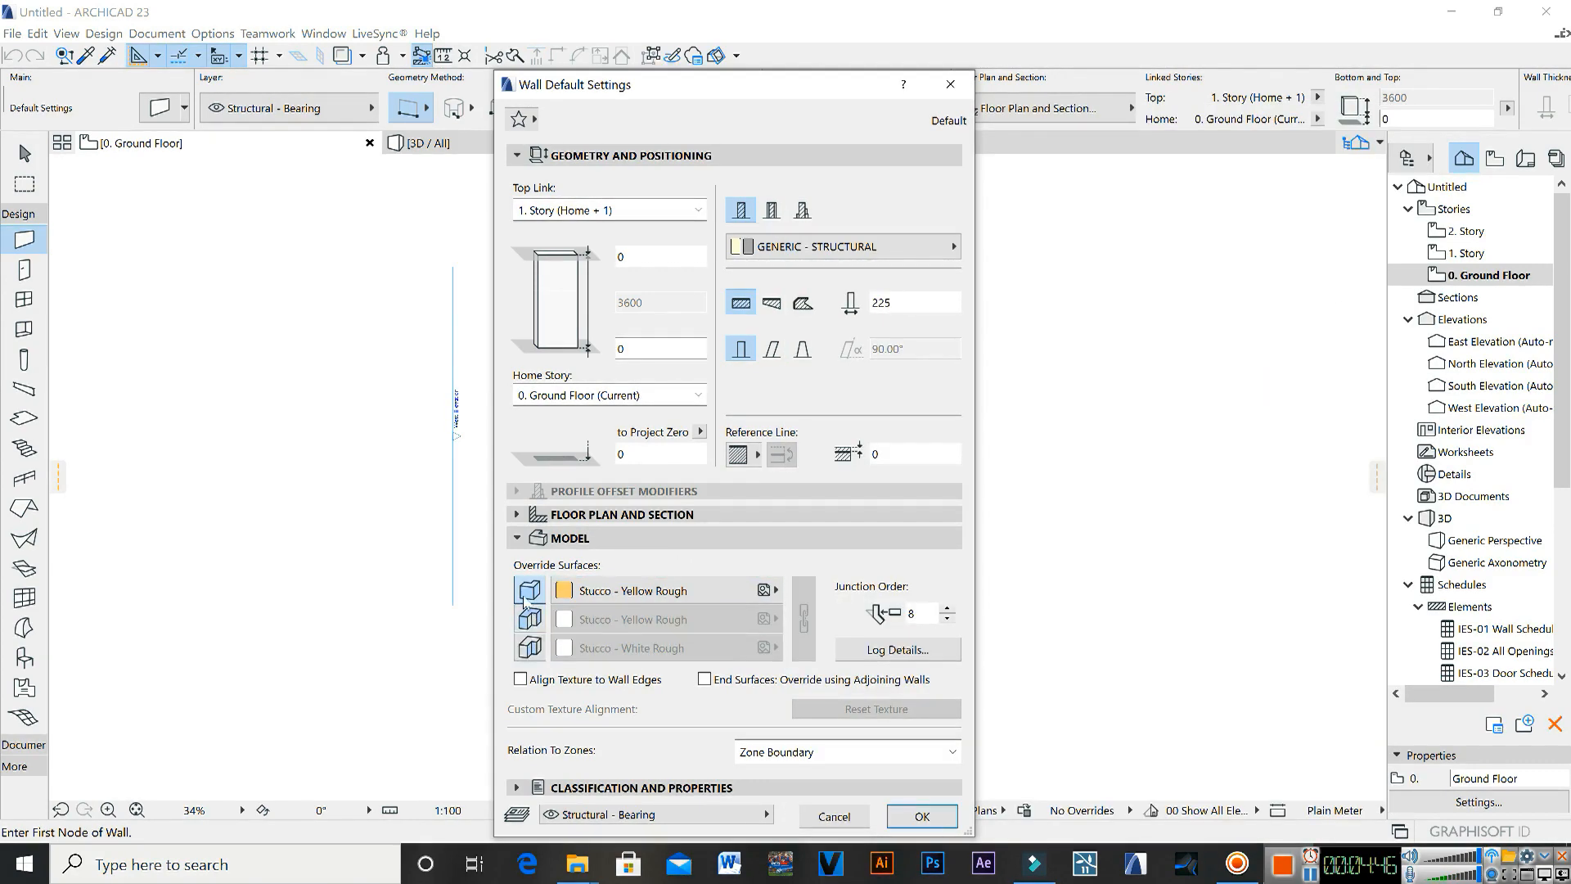
left_click(528, 596)
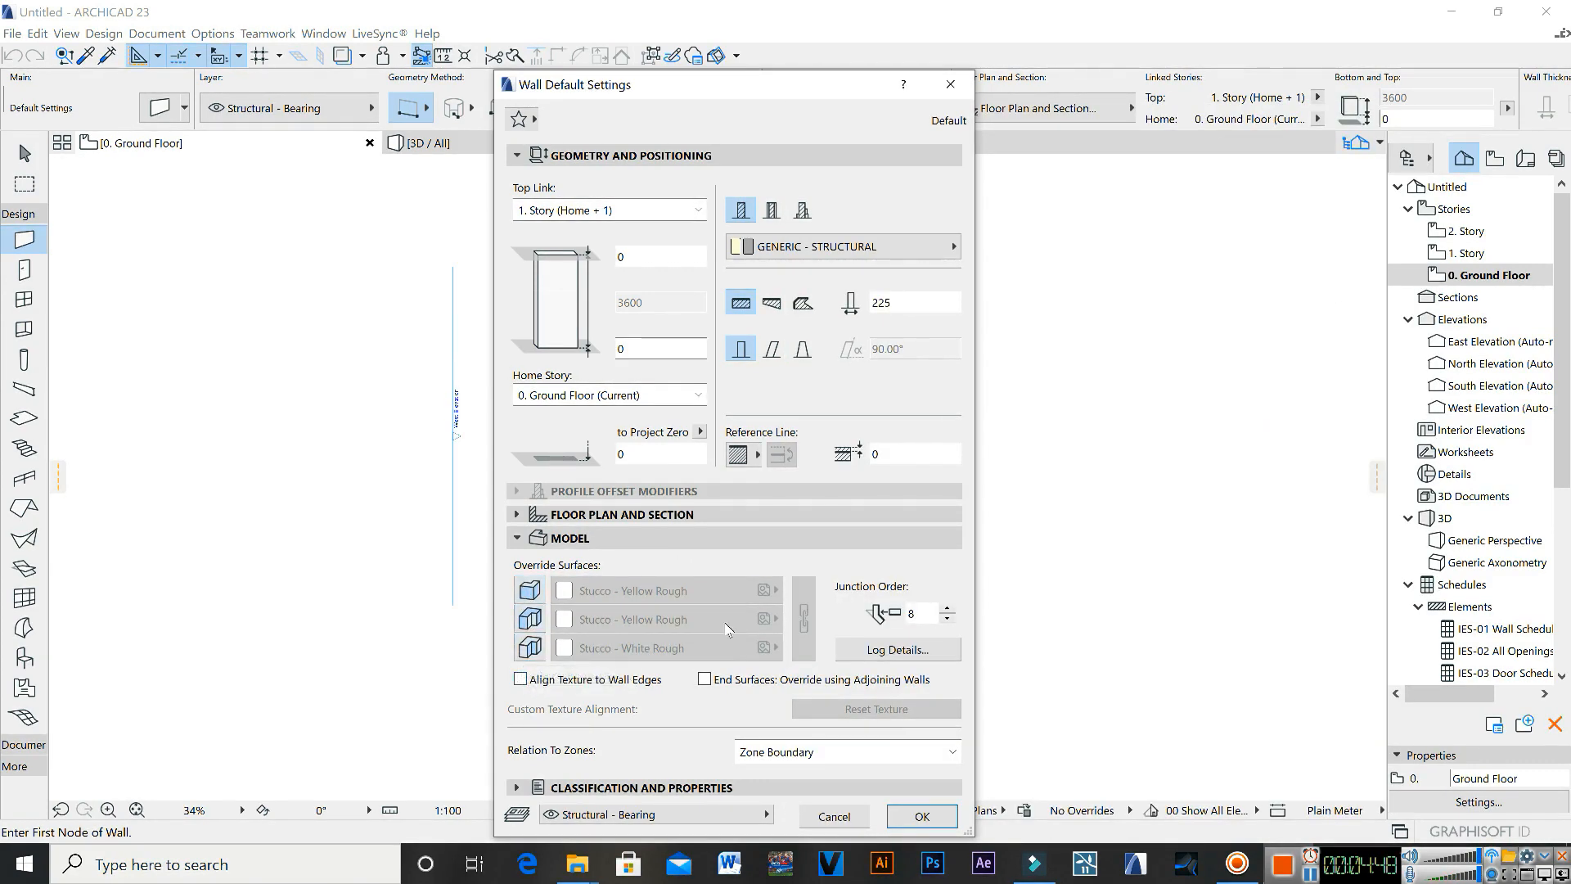
Step: Apply the wall defaults and draw a horizontal wall across the lower part of the area between the elevation markers
left_click(923, 817)
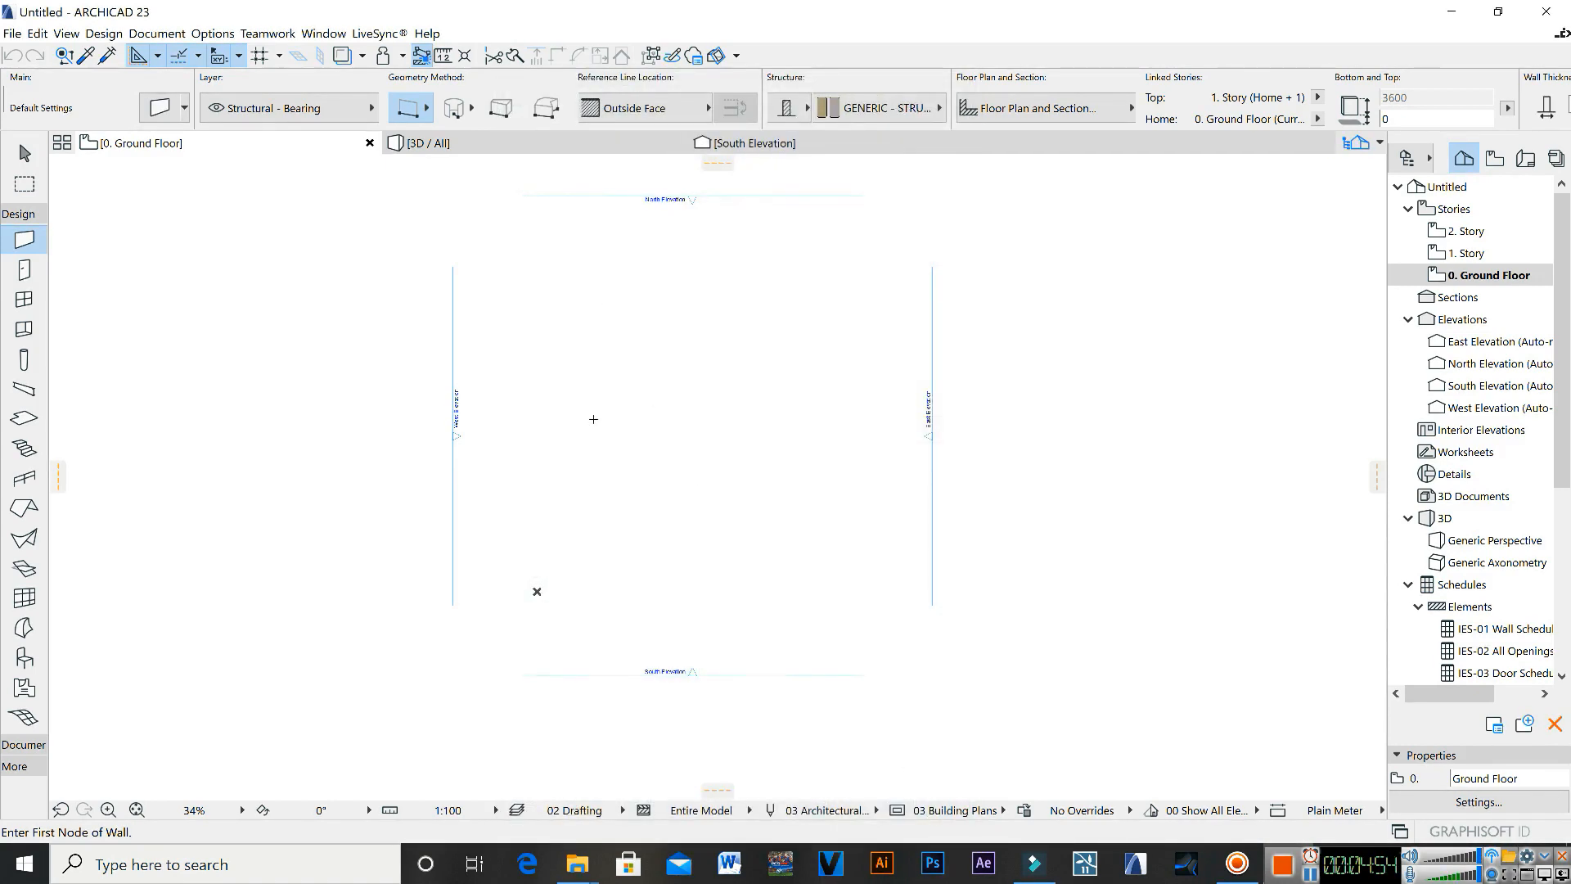
middle_click_drag(593, 419, 594, 446)
scroll(575, 399, "up", 1)
middle_click_drag(577, 378, 602, 403)
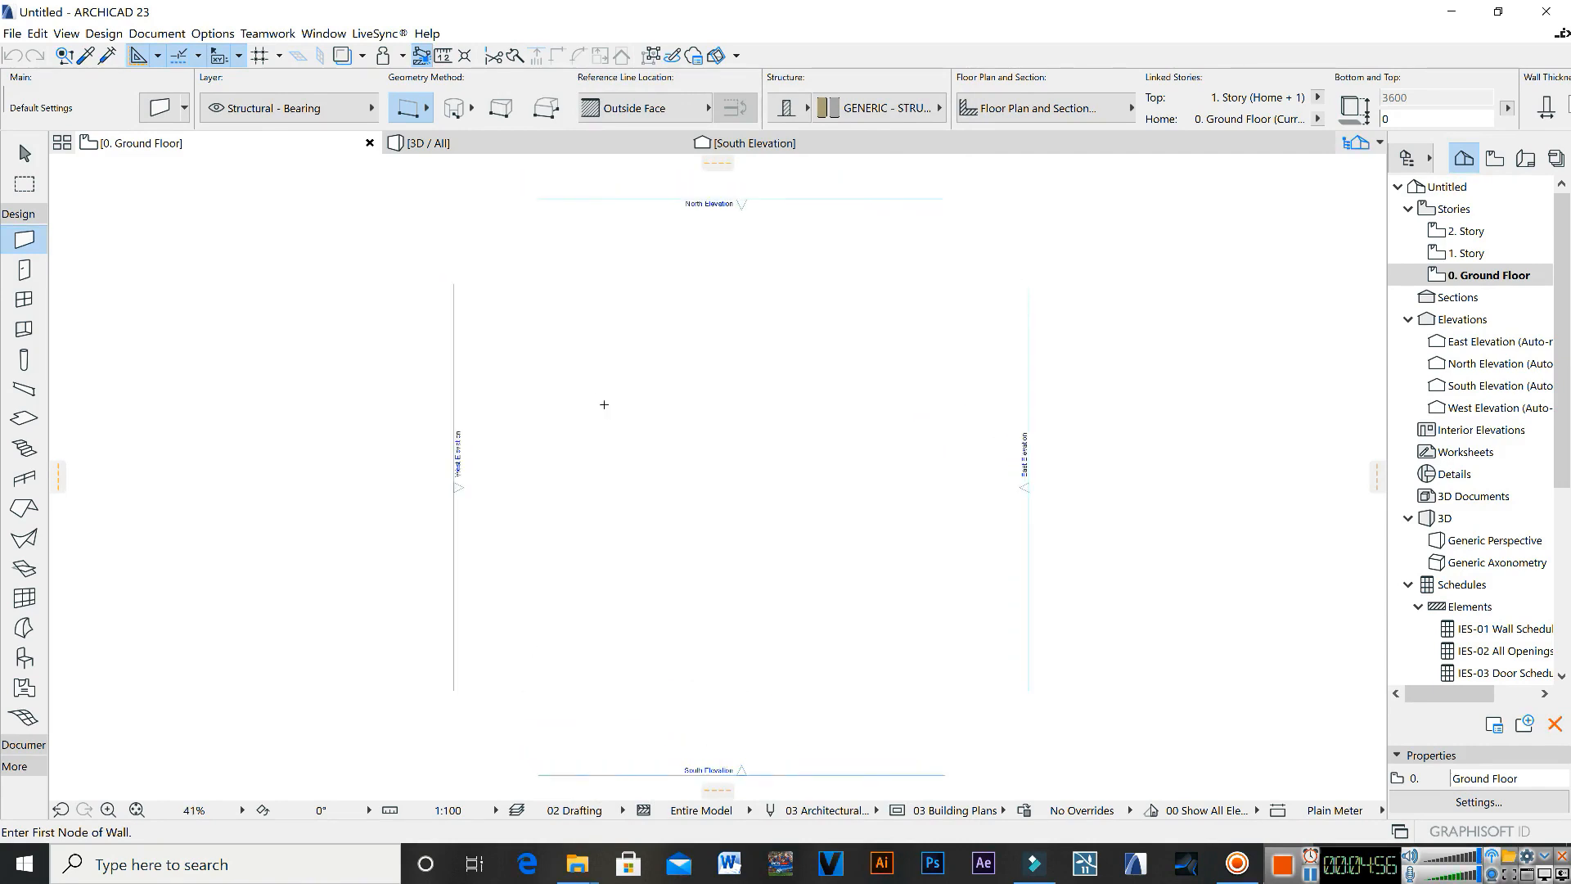
scroll(602, 388, "down", 1)
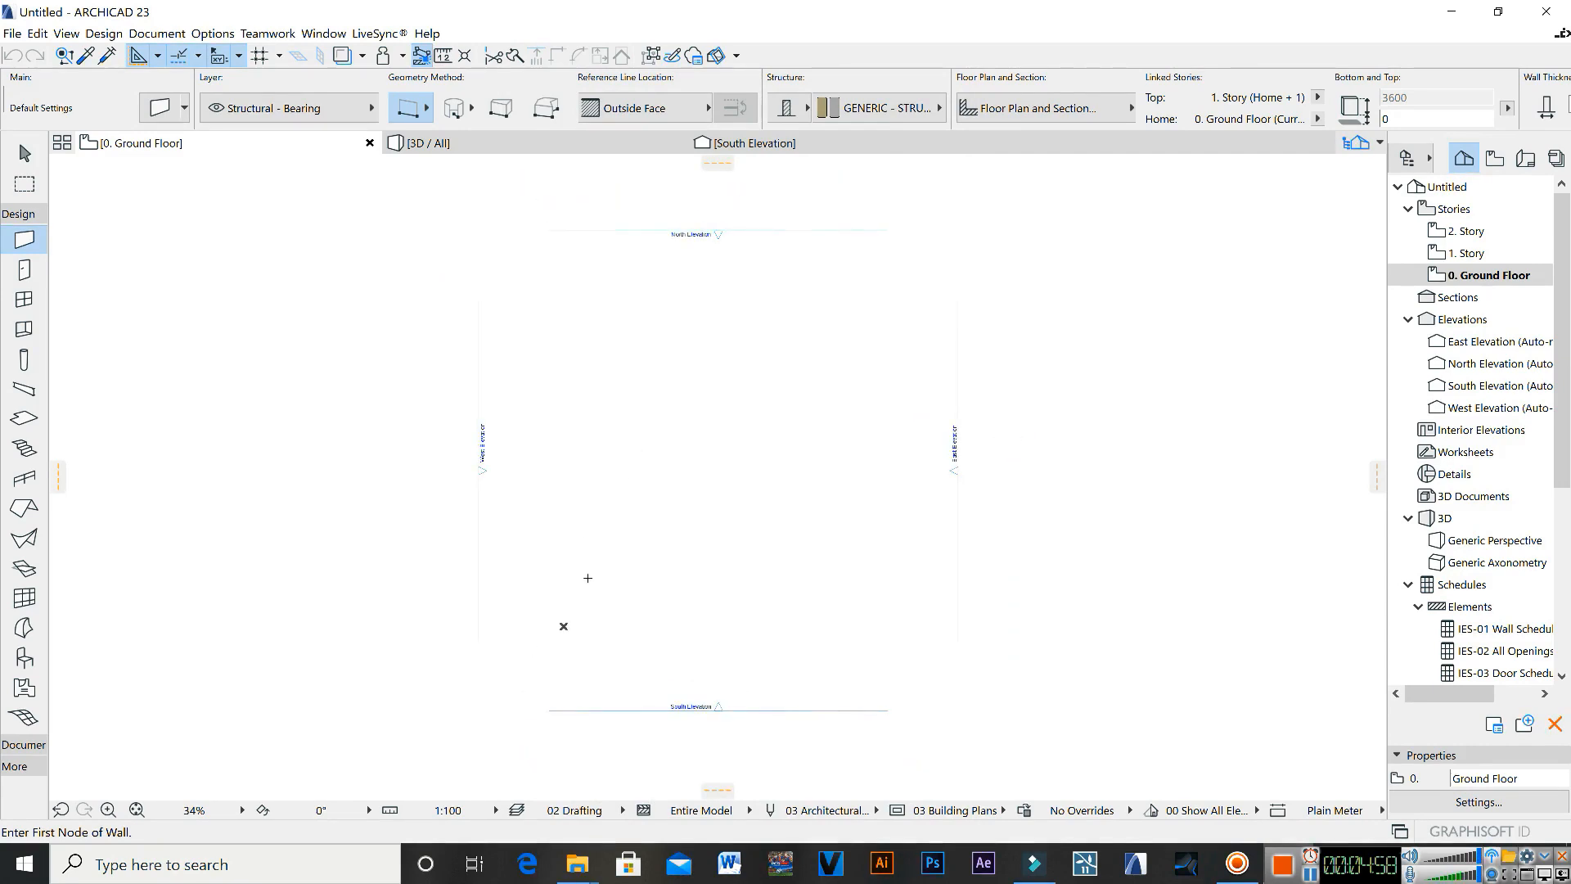
left_click(573, 545)
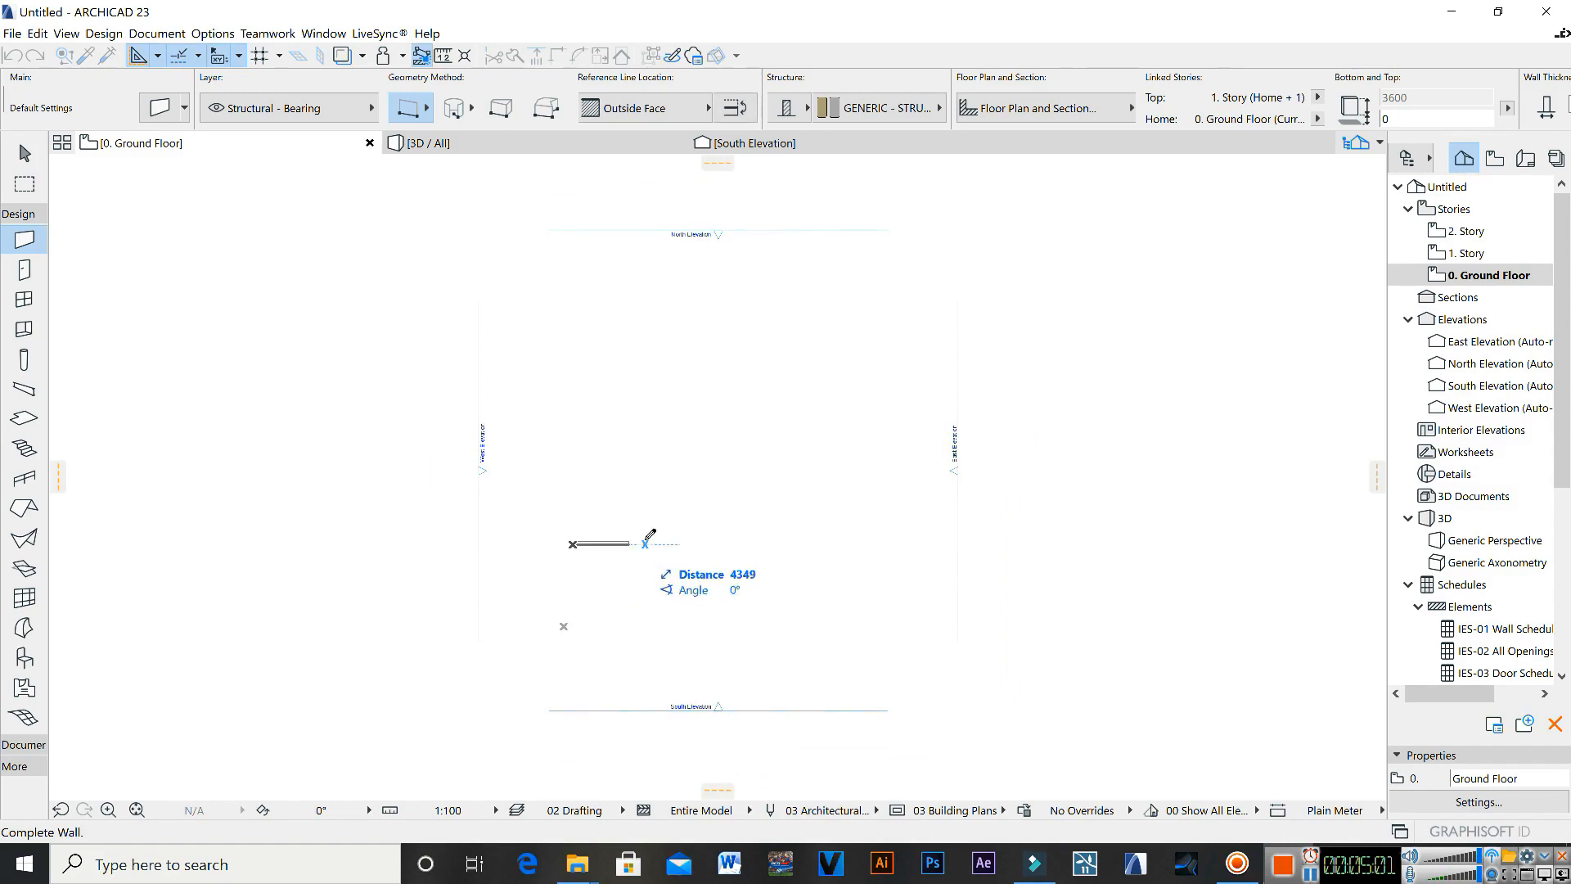
left_click(799, 545)
Step: Draw a vertical wall upward at 90° from the left end of the horizontal wall
scroll(572, 542, "up", 5)
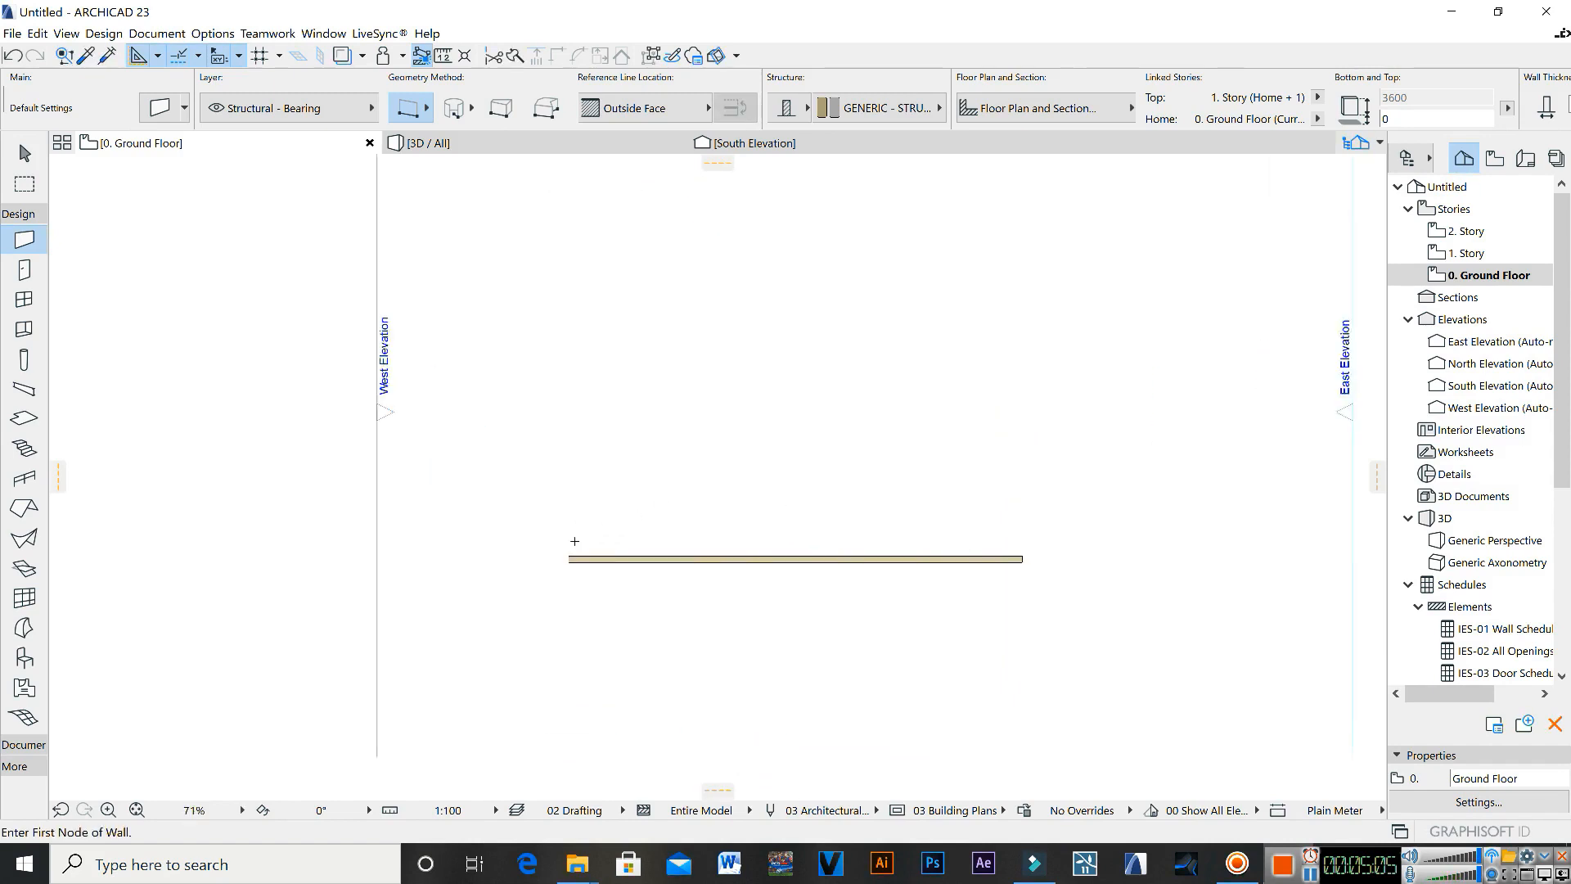
left_click(571, 571)
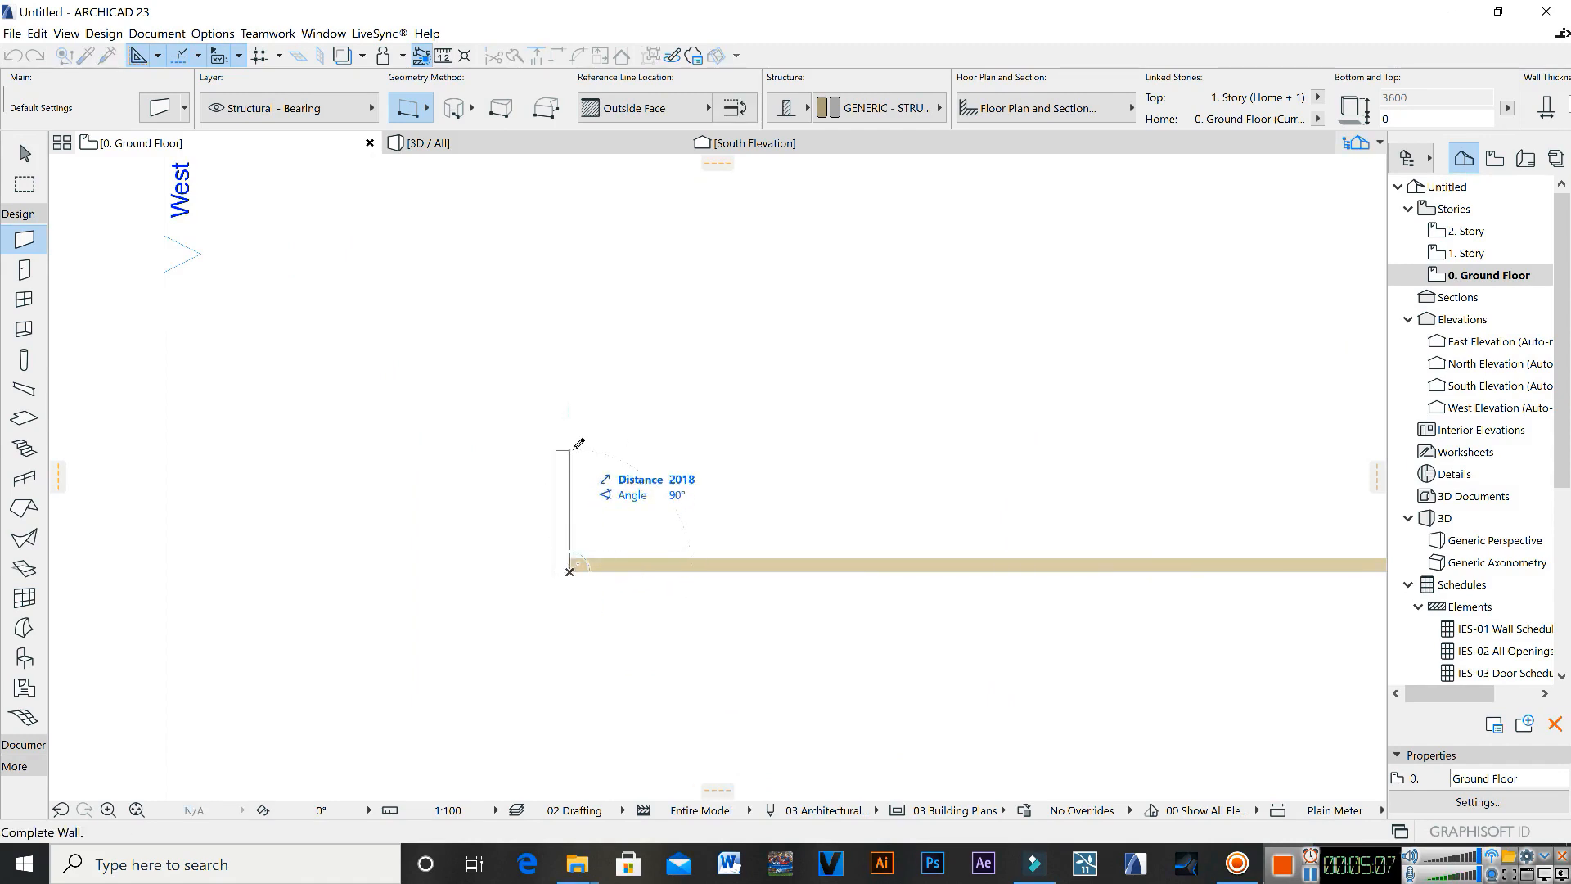
scroll(579, 444, "down", 3)
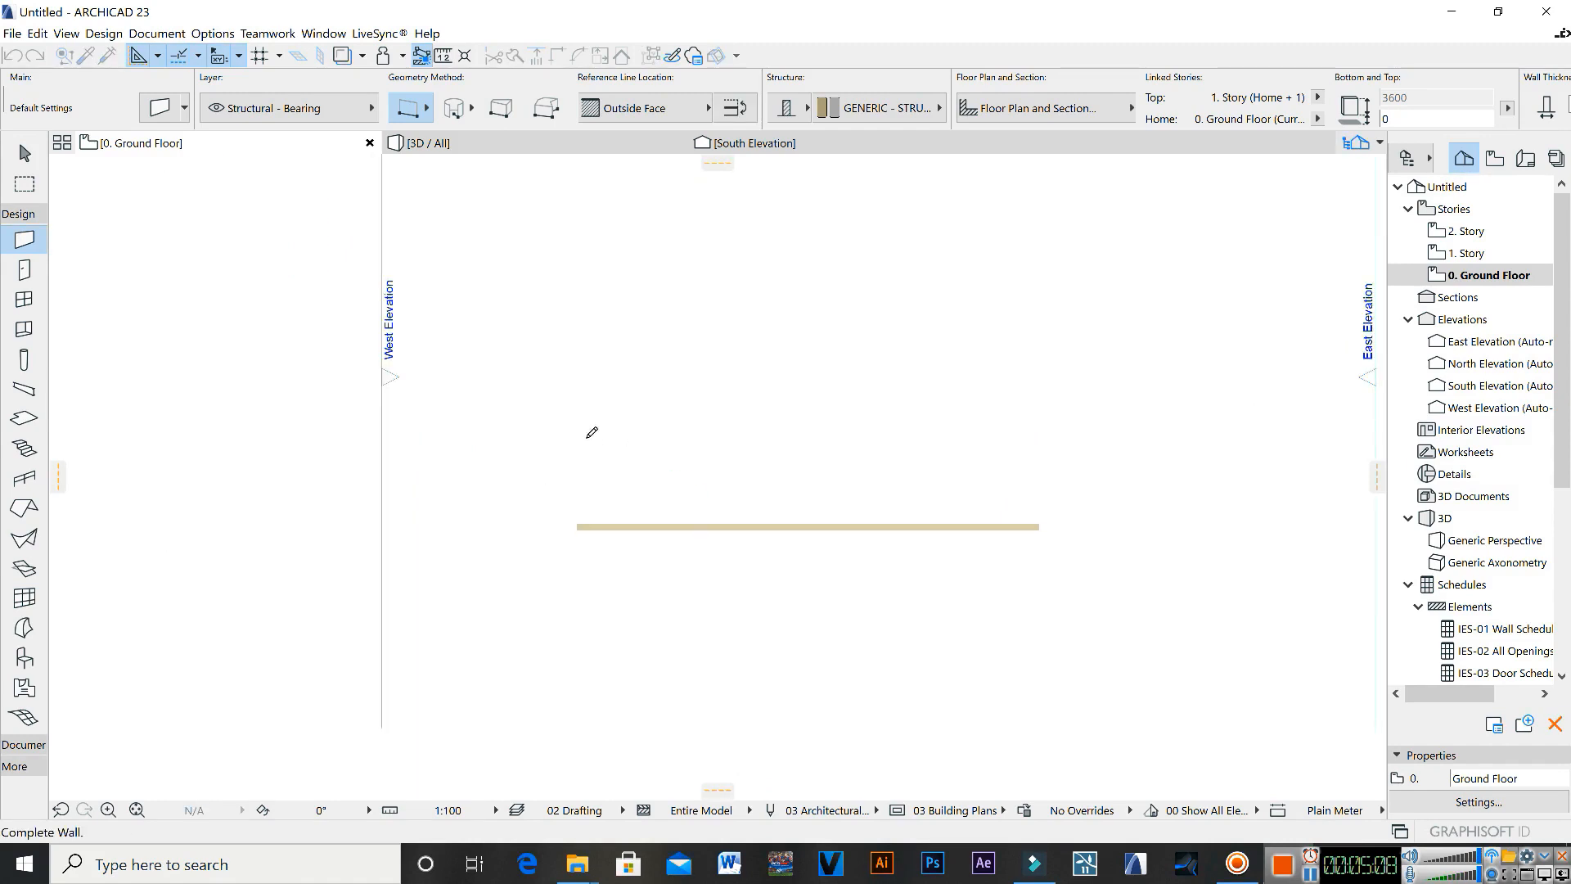
left_click(577, 280)
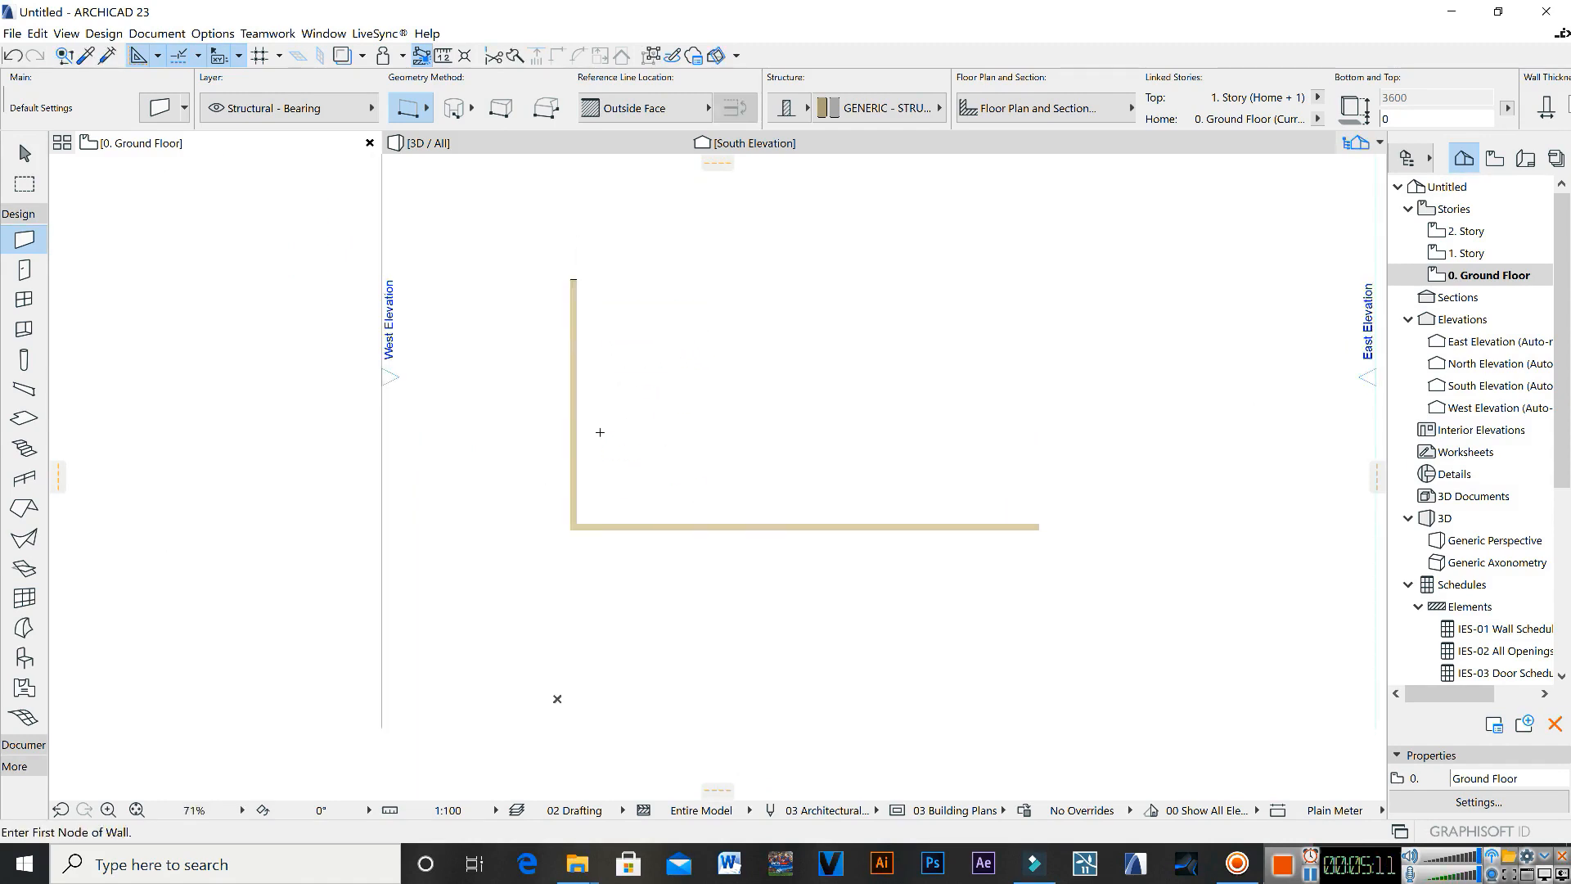
key("Escape")
left_click(577, 484)
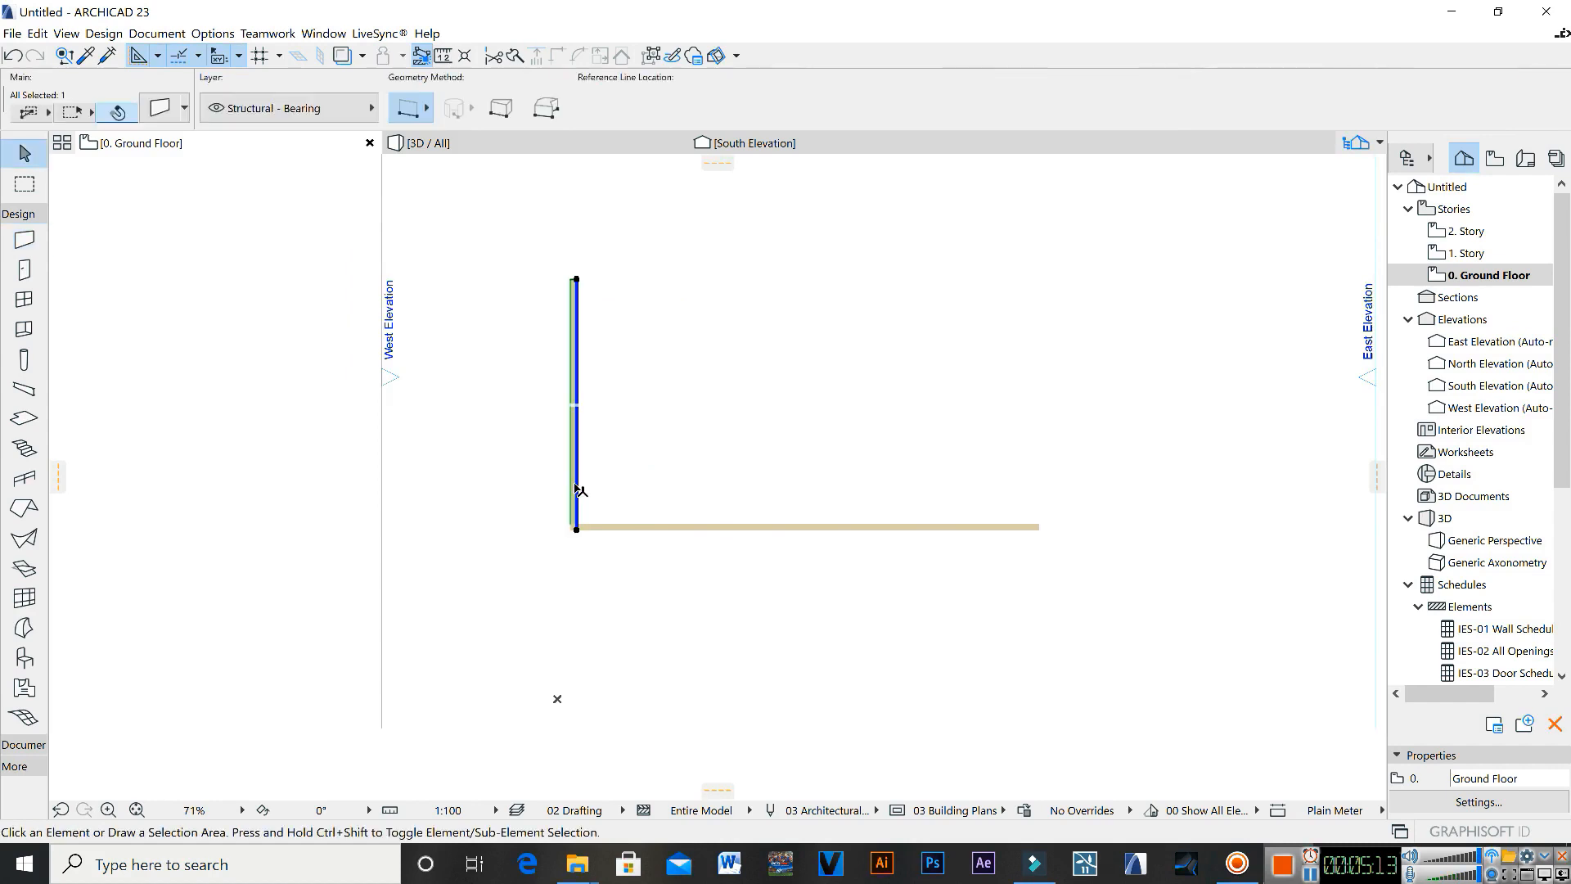
left_click(618, 479)
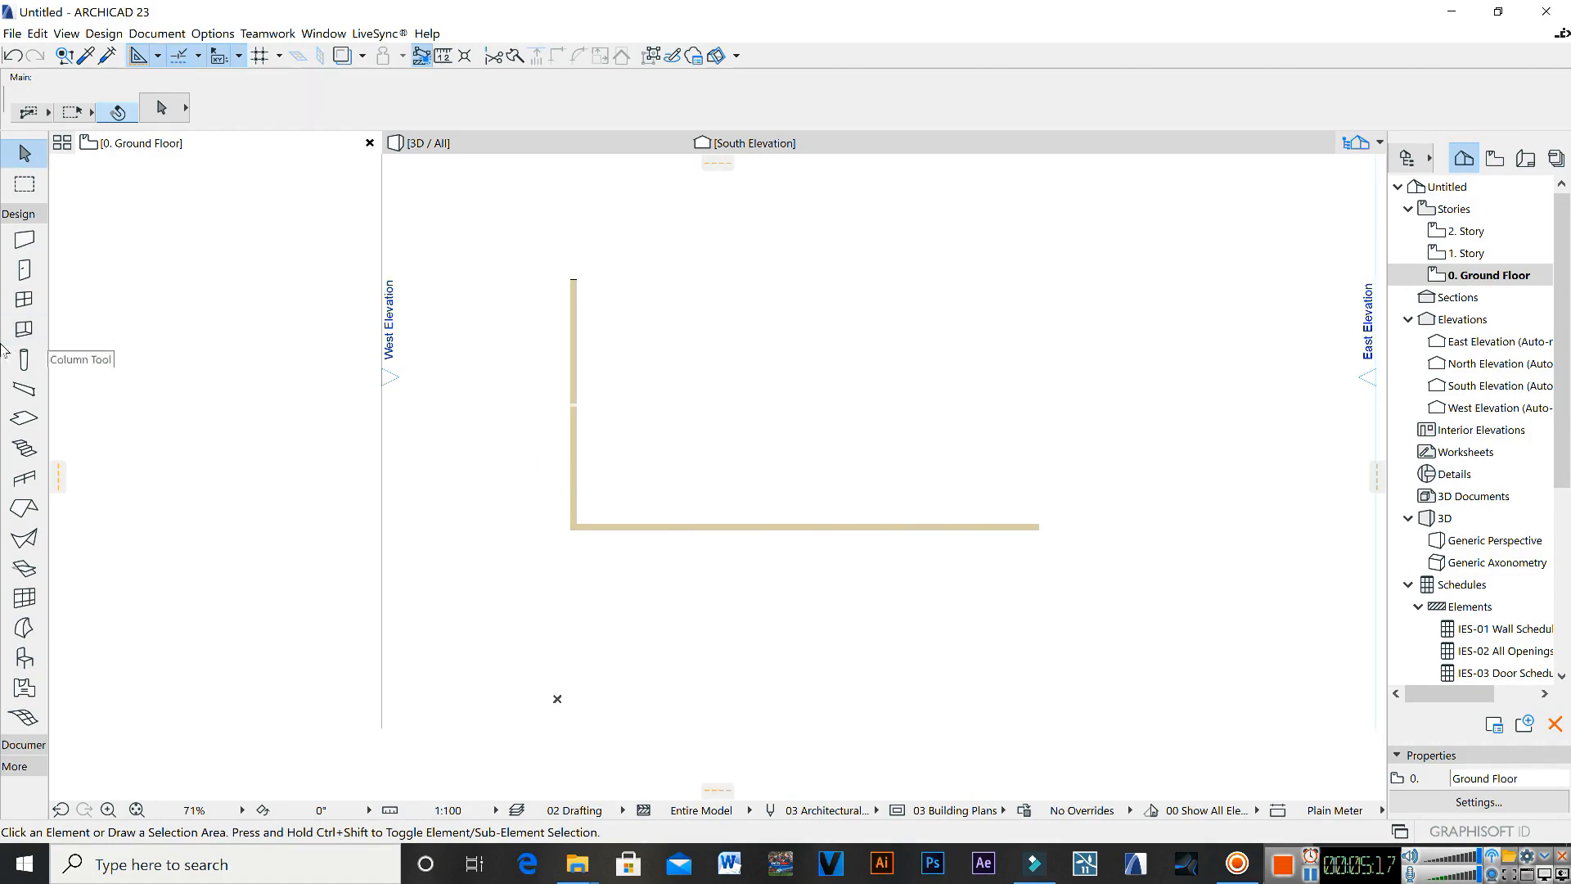
Step: Draw a horizontal 4200 guide line from the inner face of the vertical wall into the room
scroll(564, 466, "up", 3)
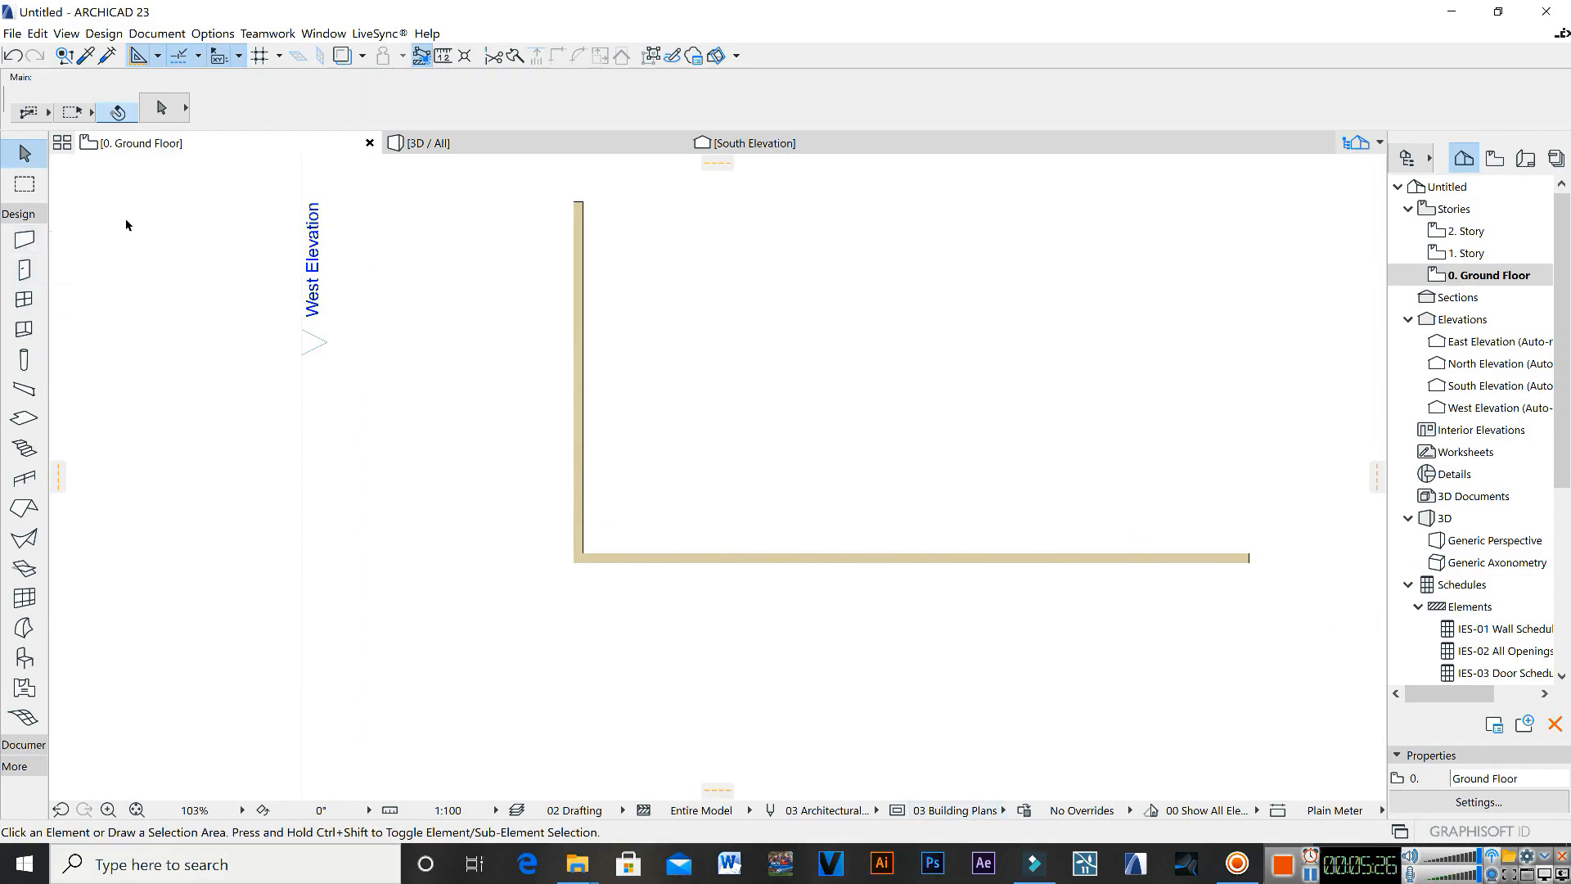
left_click(33, 216)
left_click(20, 234)
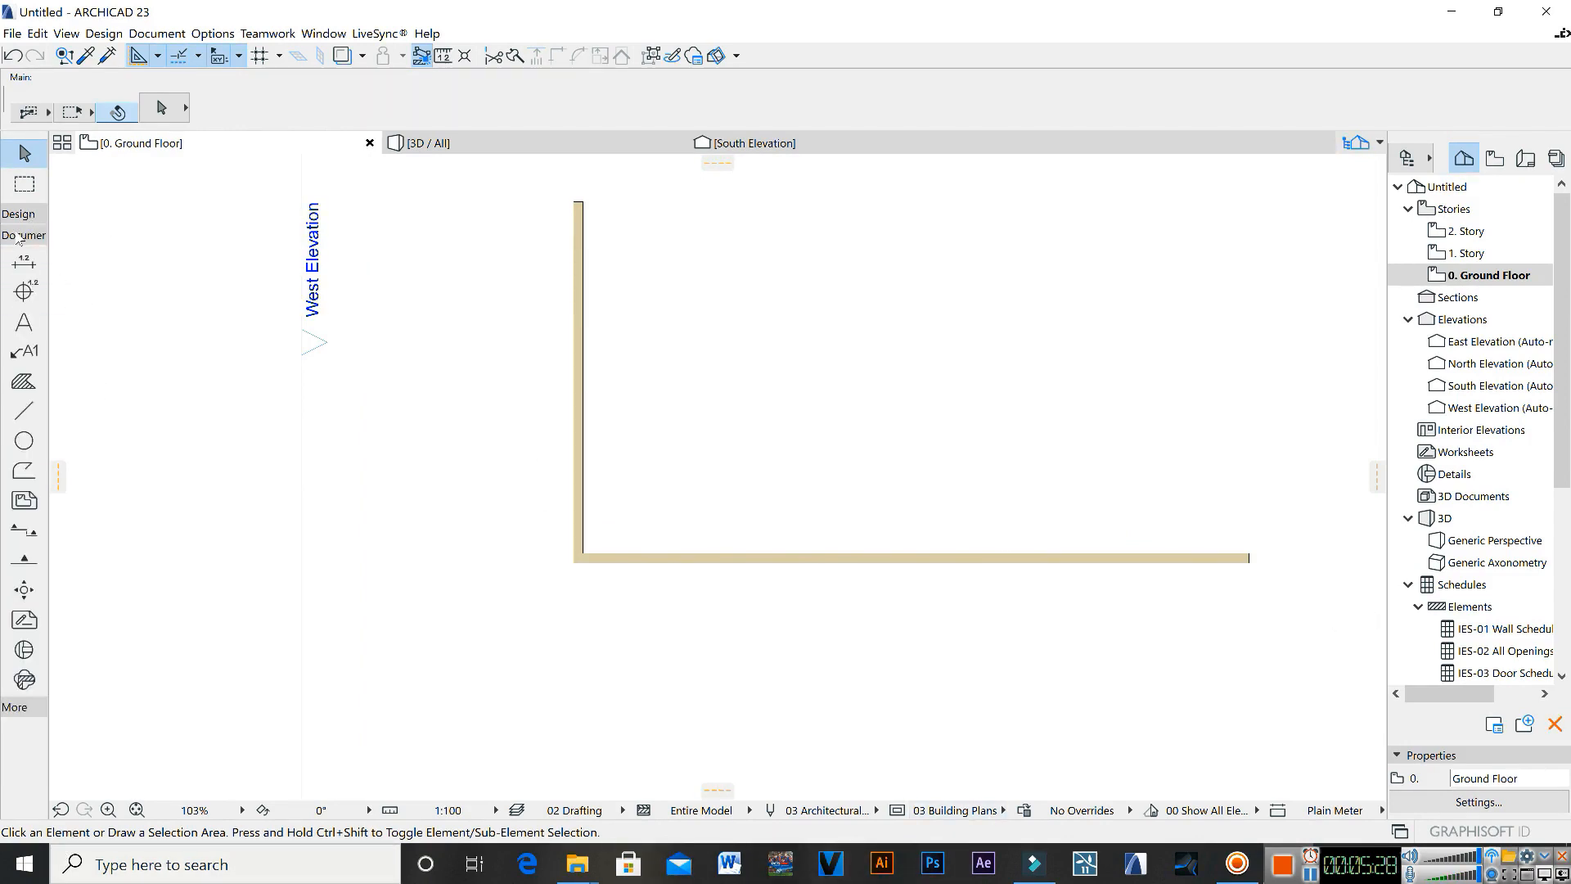
left_click(24, 410)
scroll(579, 471, "up", 3)
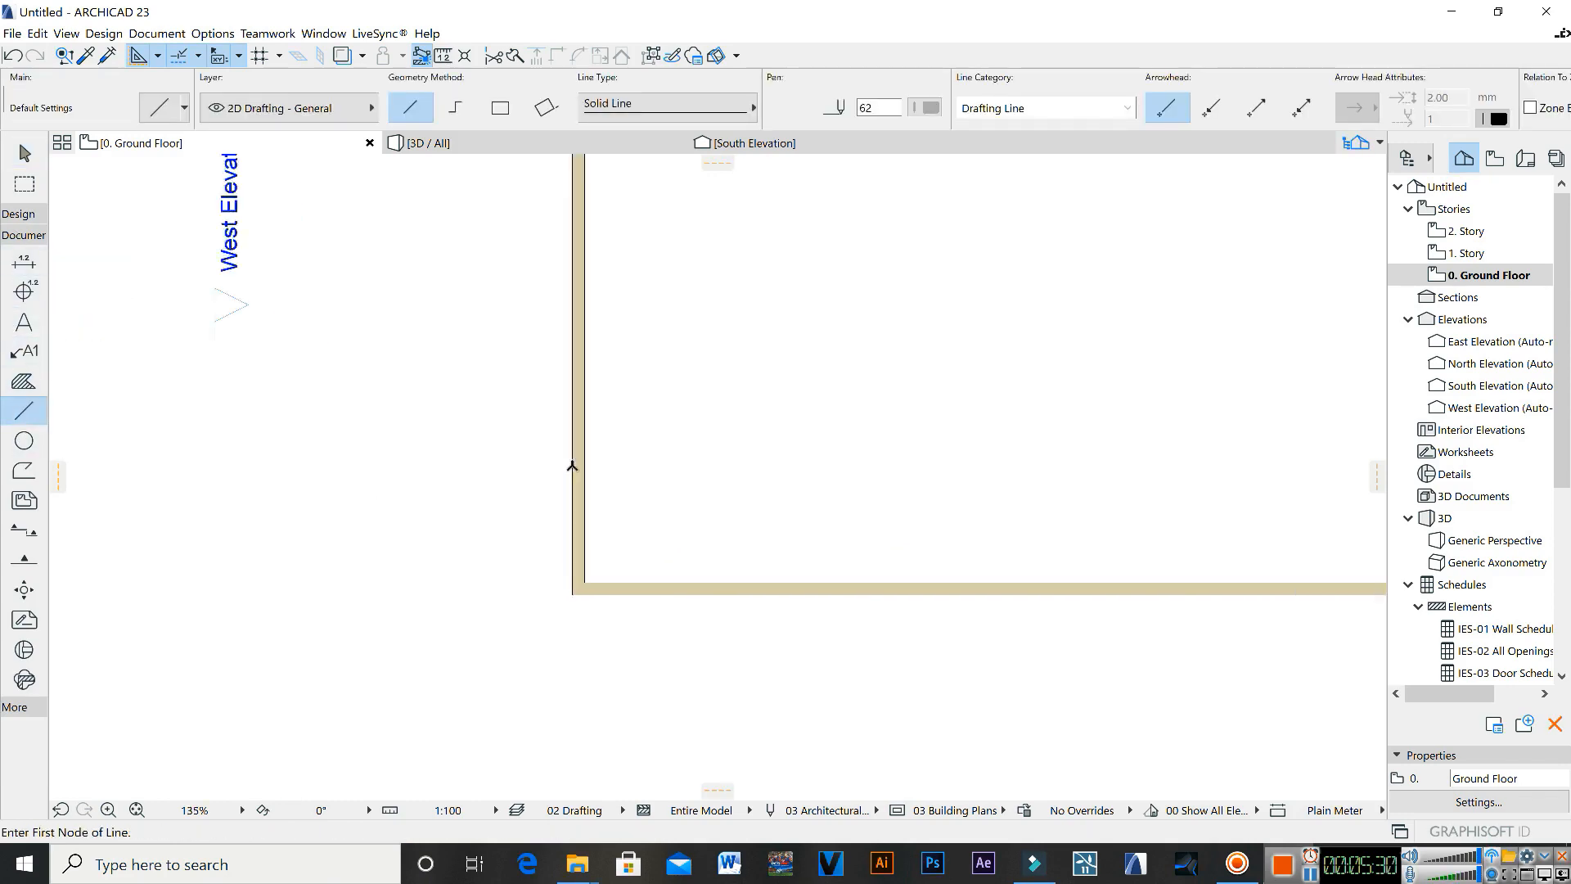
left_click(587, 482)
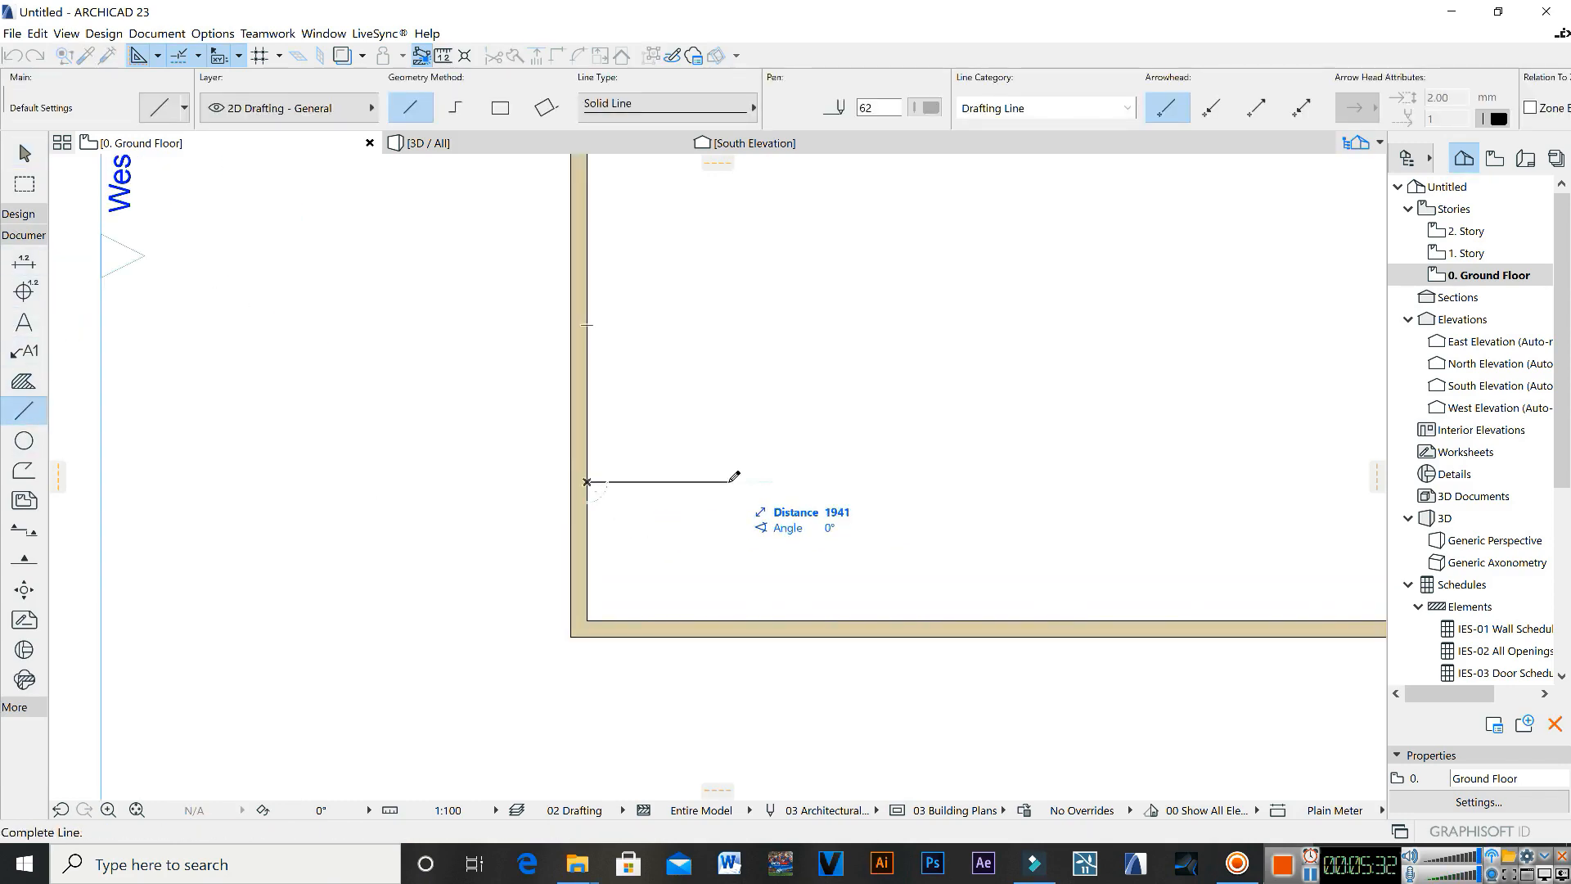
type("4")
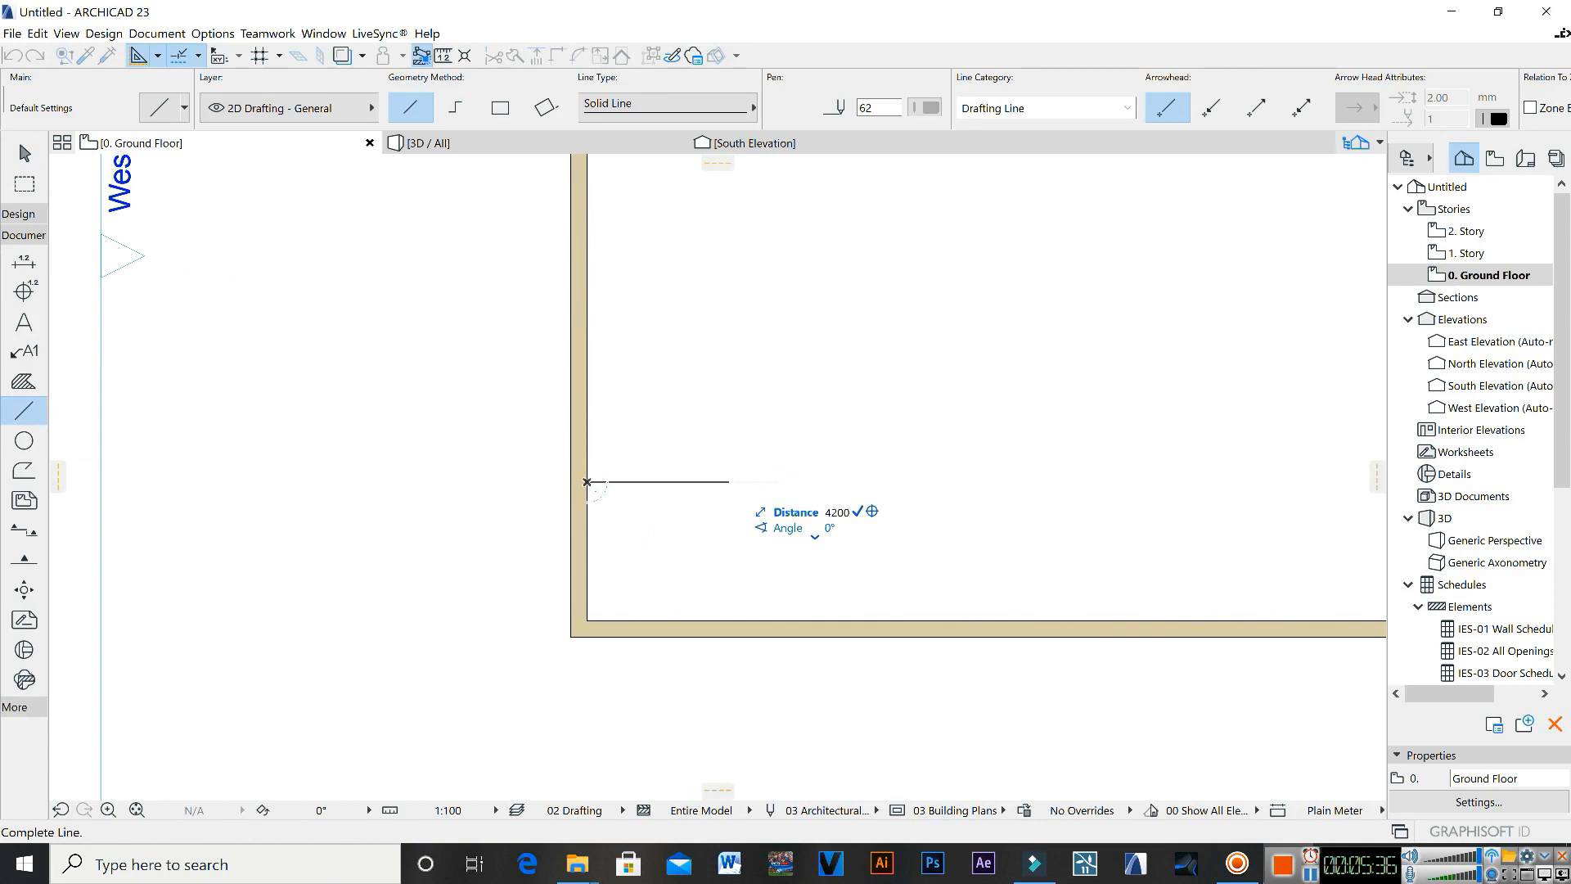
type("200")
key("Return")
key("Escape")
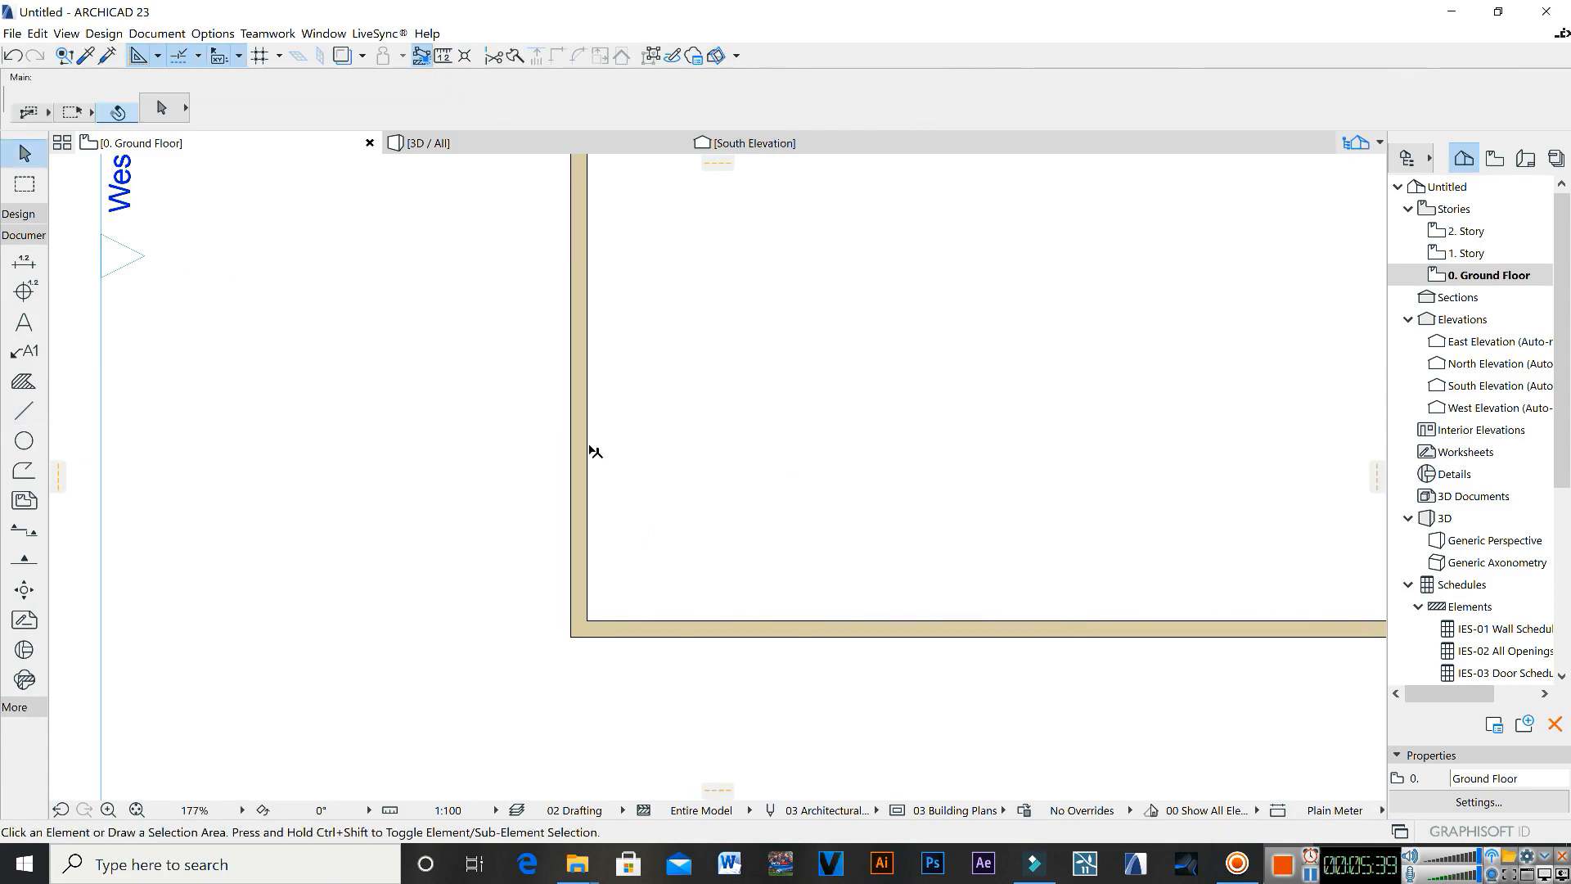
Step: Drag a copy of the vertical wall by its outer face to the free end of the 4200 guide line
left_click(583, 441)
key("ctrl+shift+d")
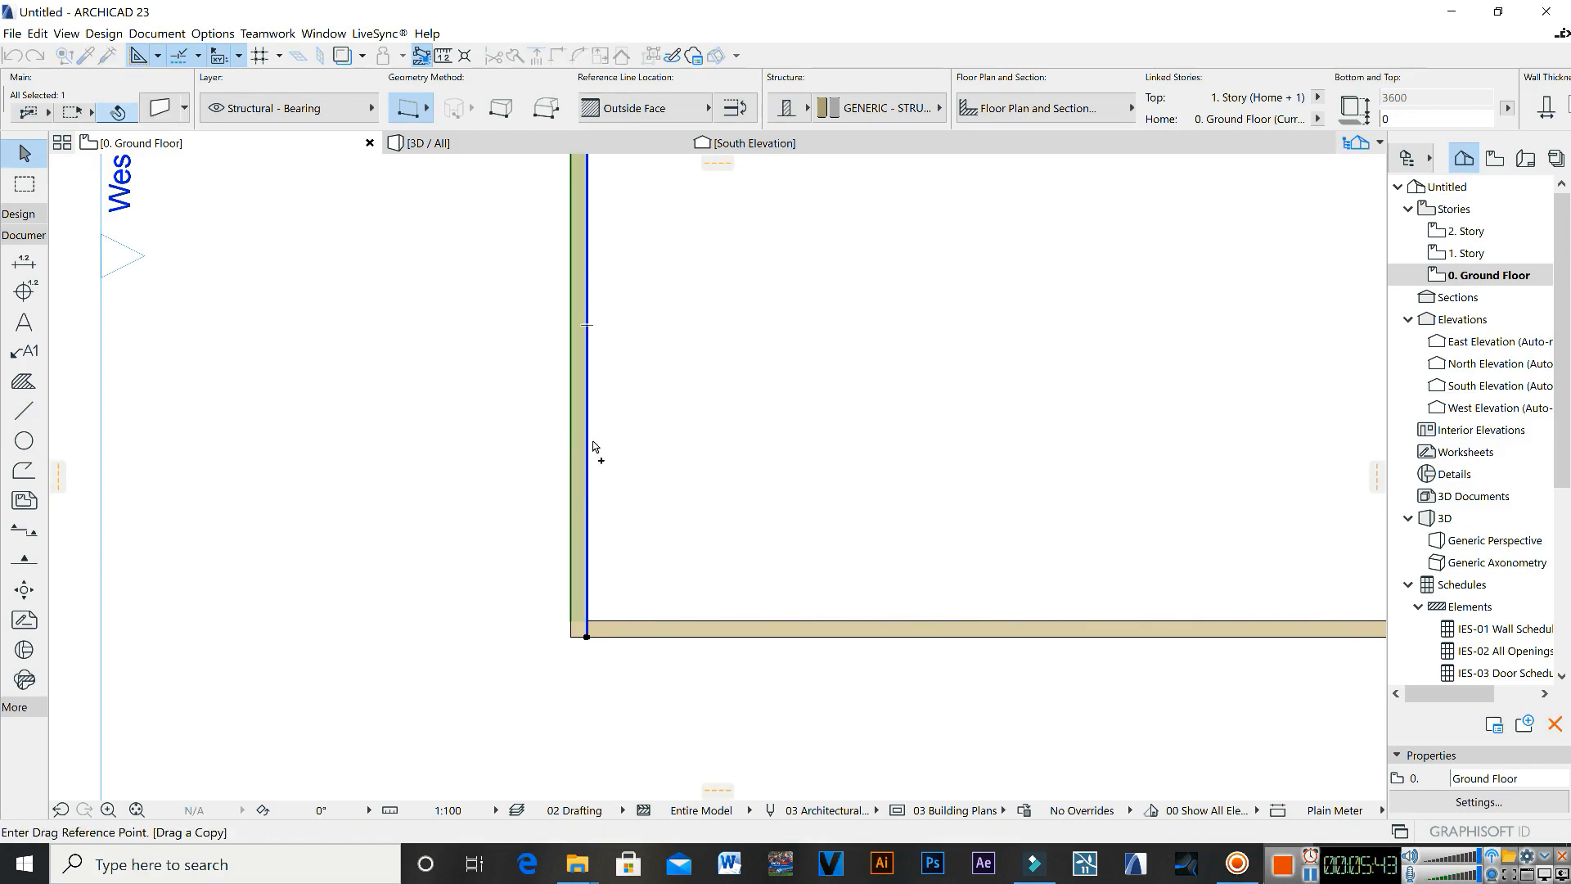
scroll(586, 473, "up", 3)
left_click(570, 448)
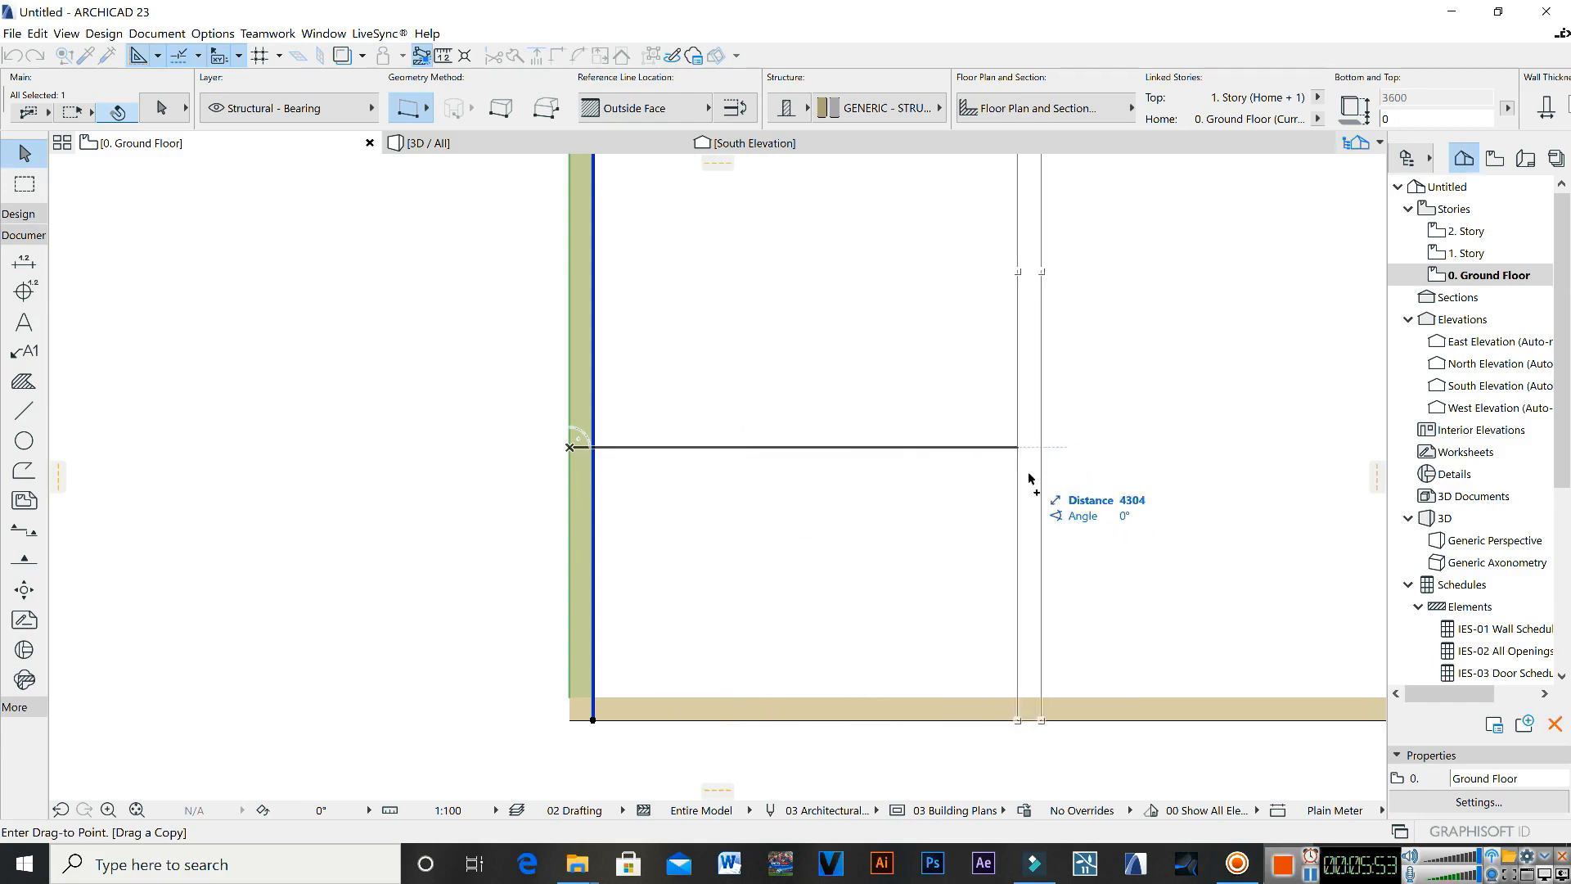
left_click(1036, 501)
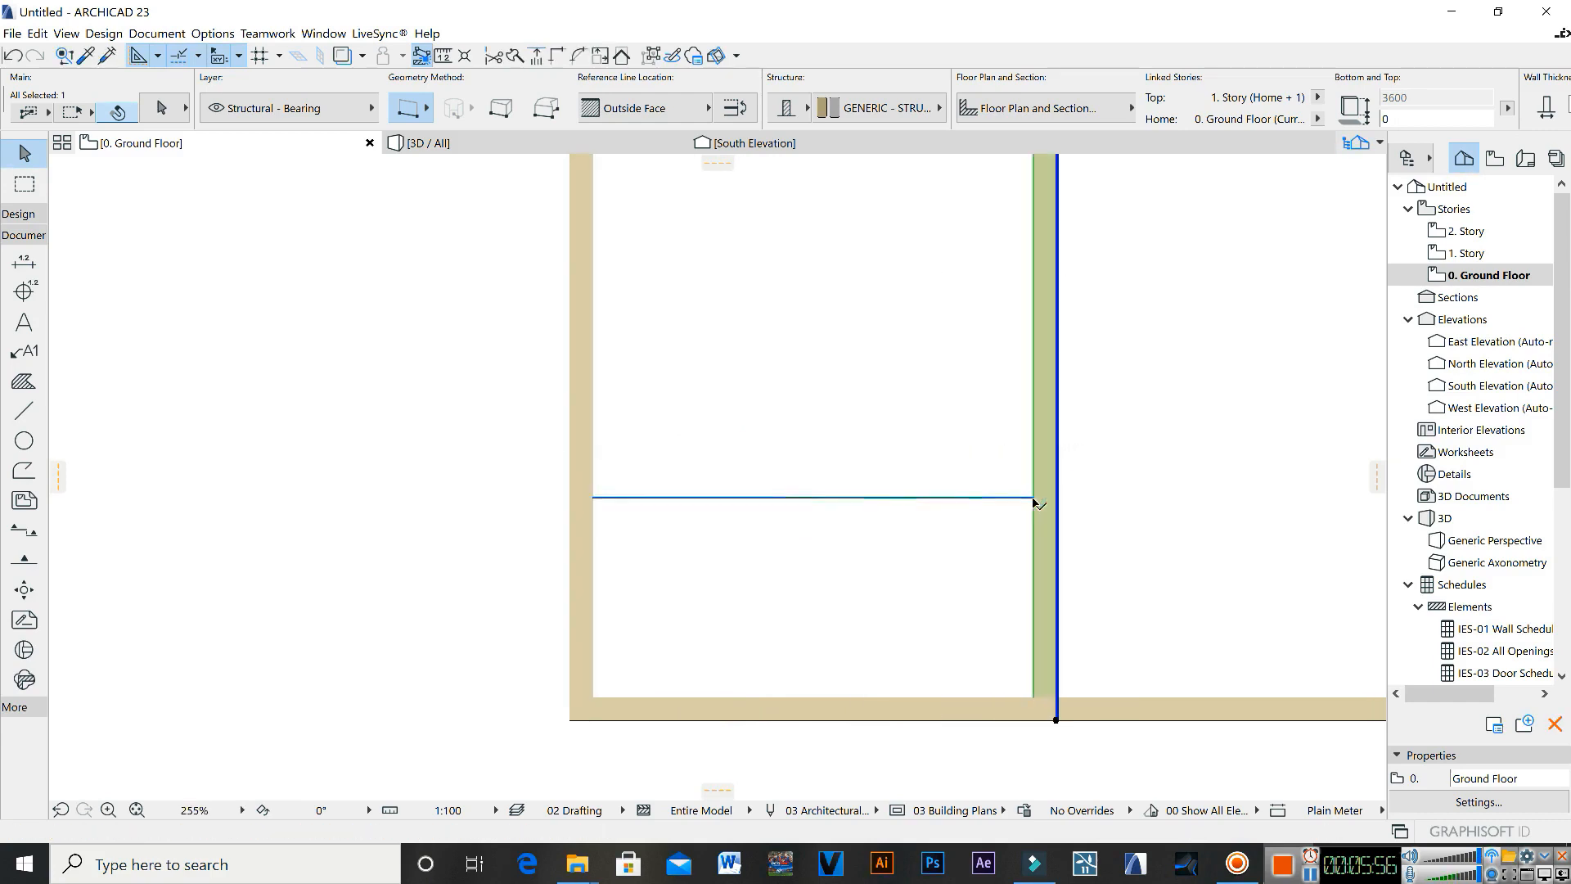
left_click(963, 541)
Step: Try to delete the 4200 guide line between the two vertical walls
scroll(606, 520, "down", 2)
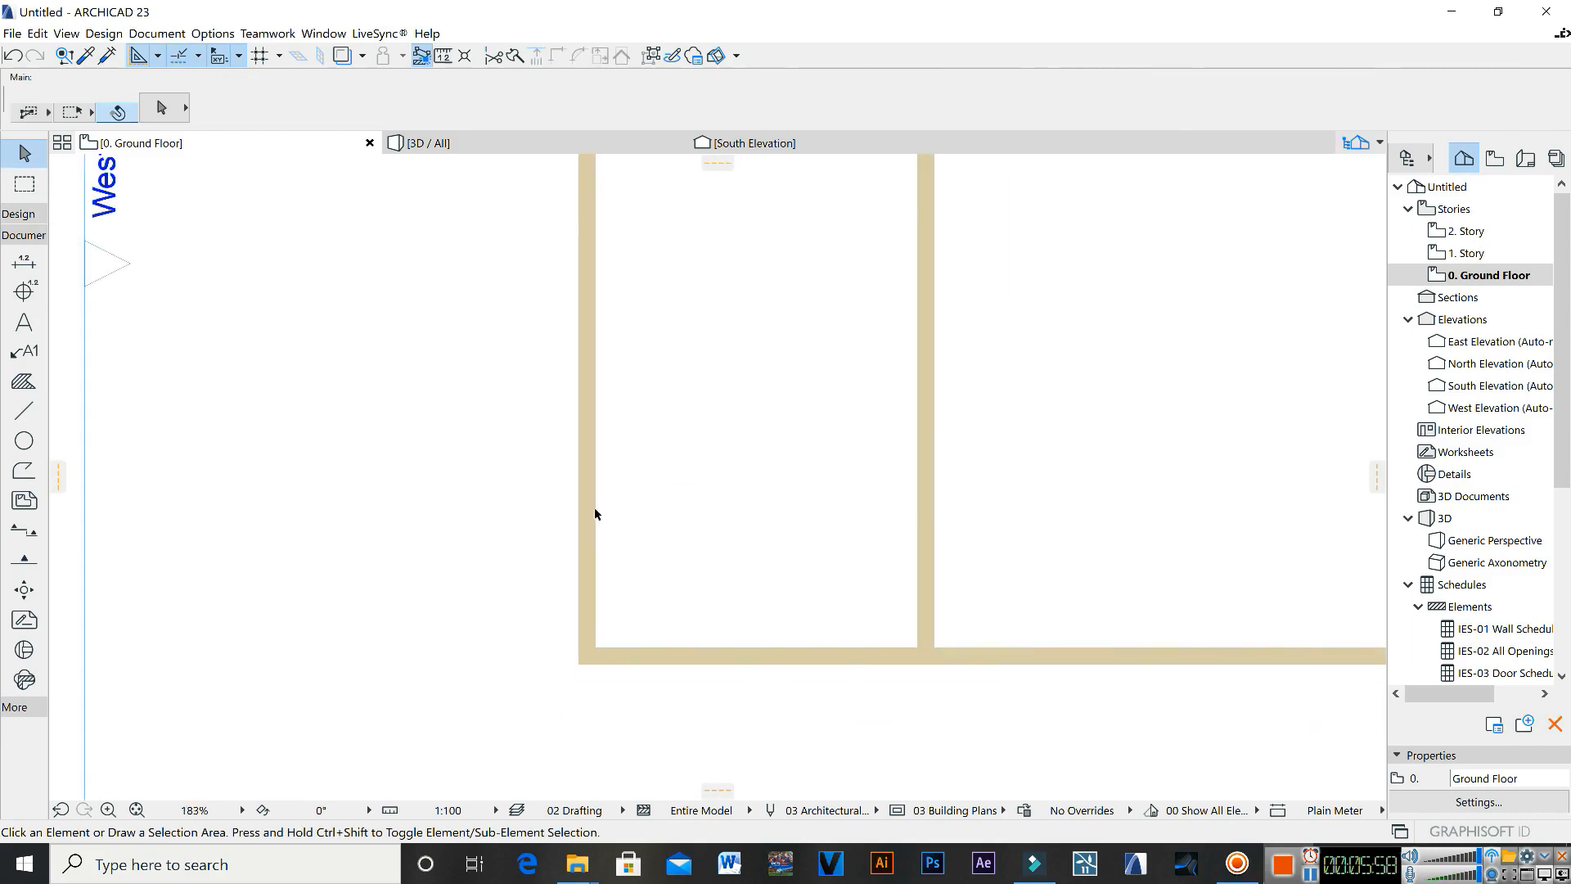
scroll(676, 540, "up", 2)
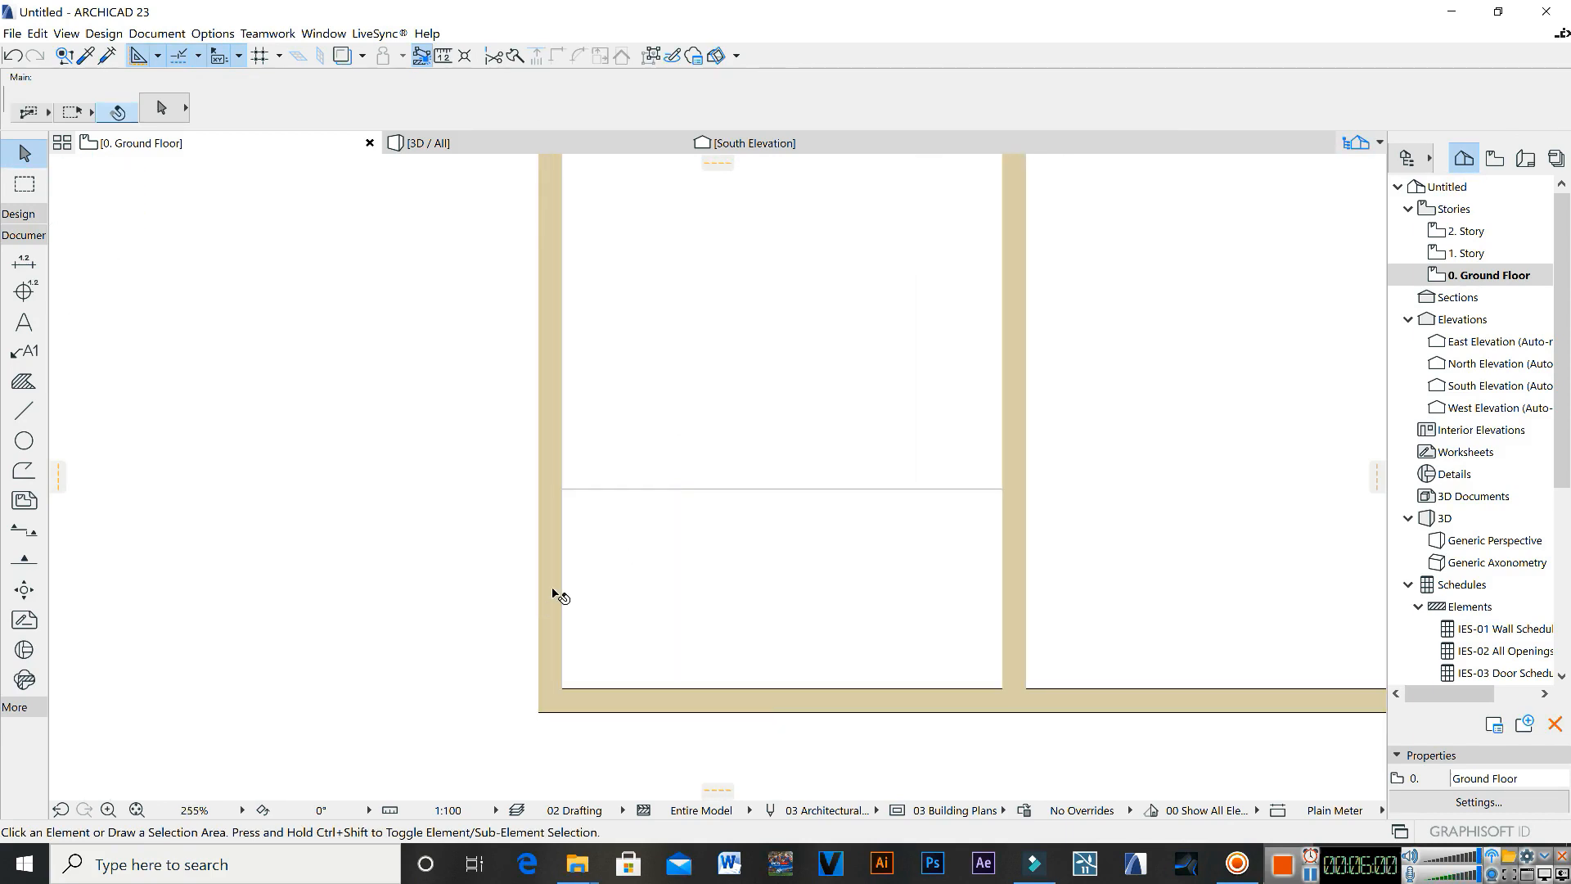
left_click(816, 491)
scroll(605, 495, "down", 2)
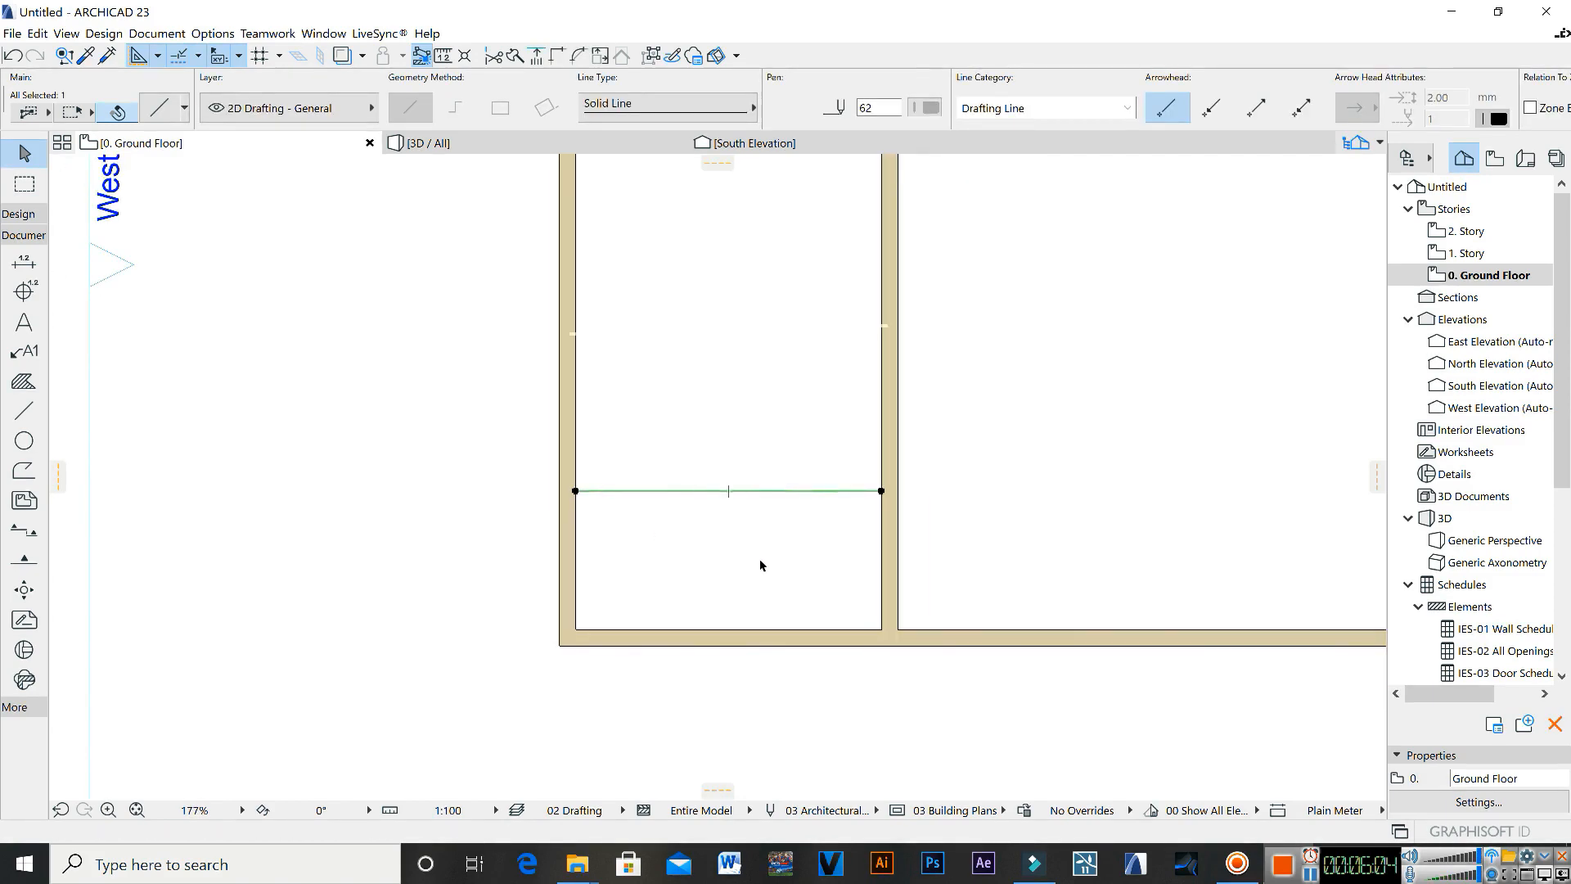
key("Delete")
Step: Draw a horizontal guide line about 2400 long rightward from the second vertical wall's outer face, and delete the earlier 4200 guide line
middle_click_drag(835, 562, 479, 473)
middle_click_drag(768, 543, 760, 585)
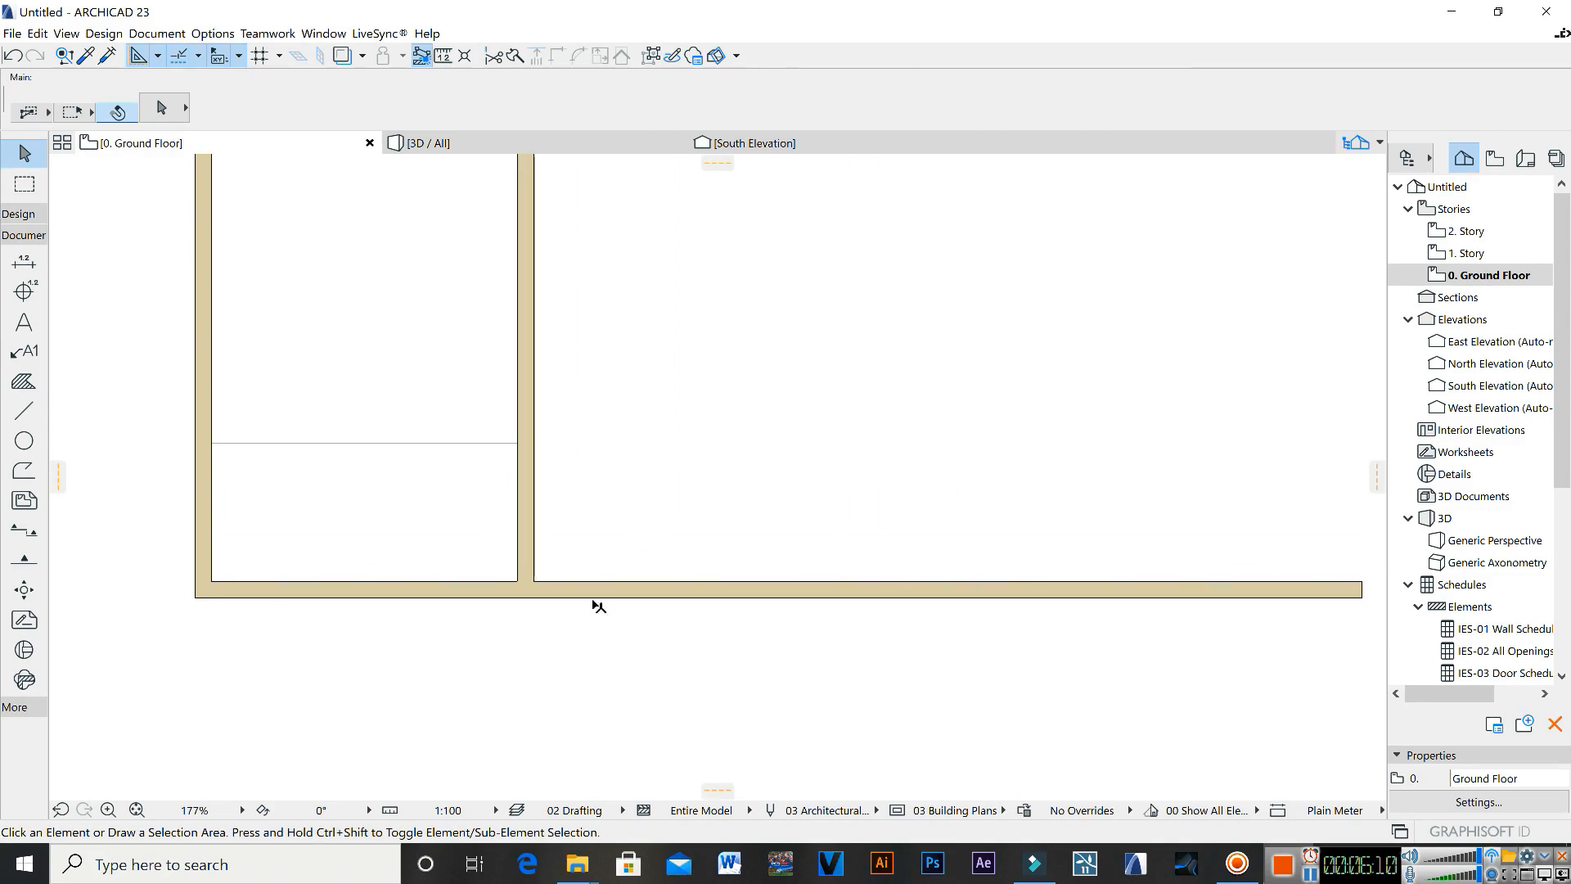
scroll(346, 638, "up", 1)
scroll(495, 678, "down", 1)
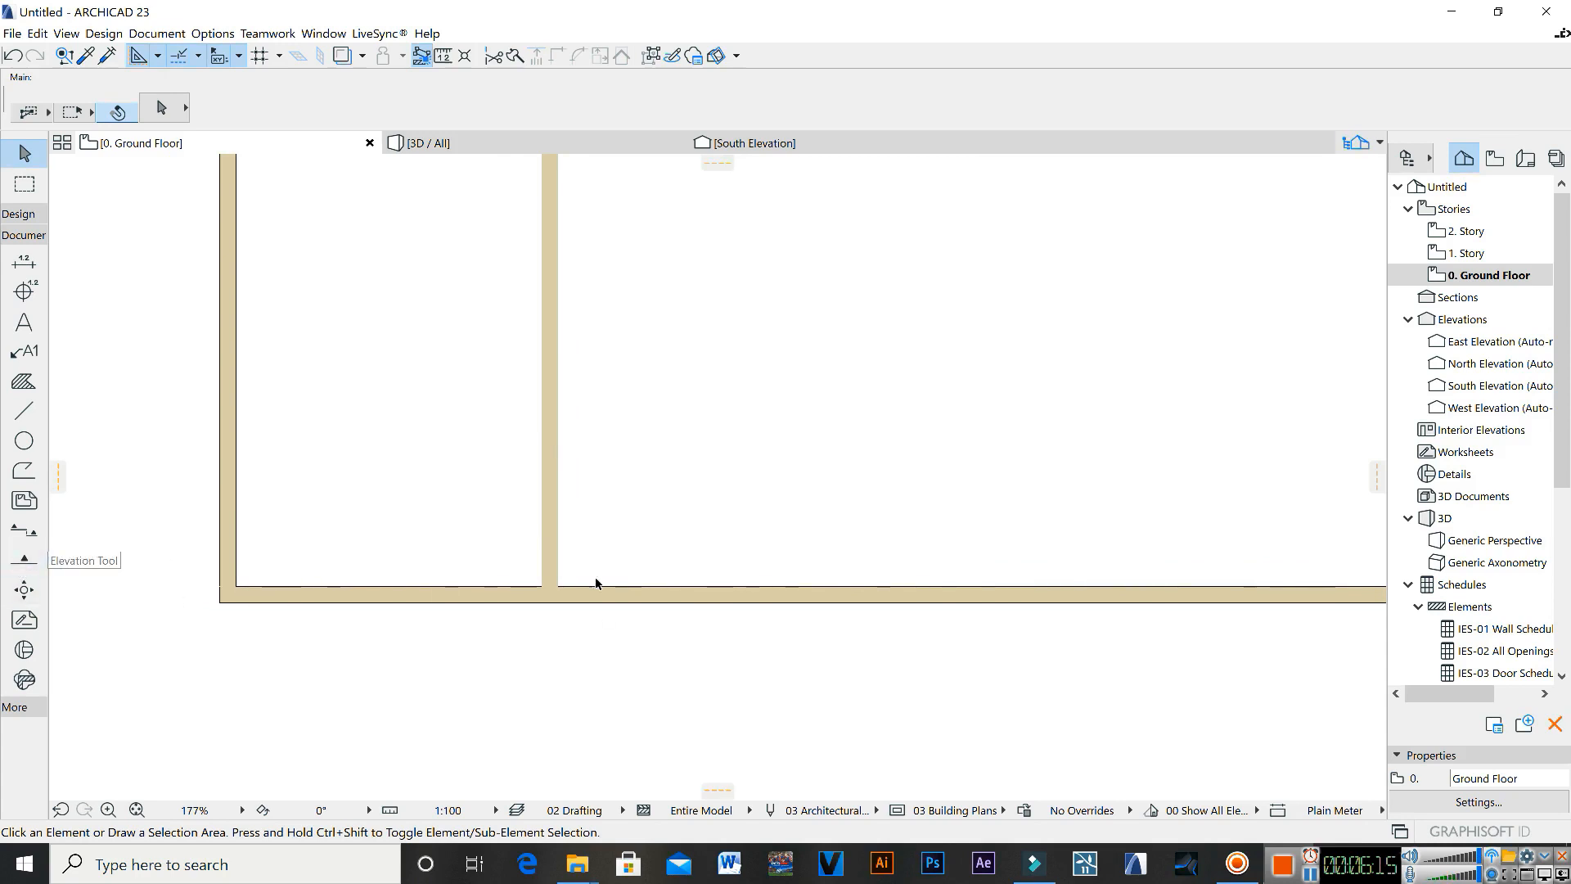
middle_click_drag(598, 586, 589, 607)
left_click(24, 410)
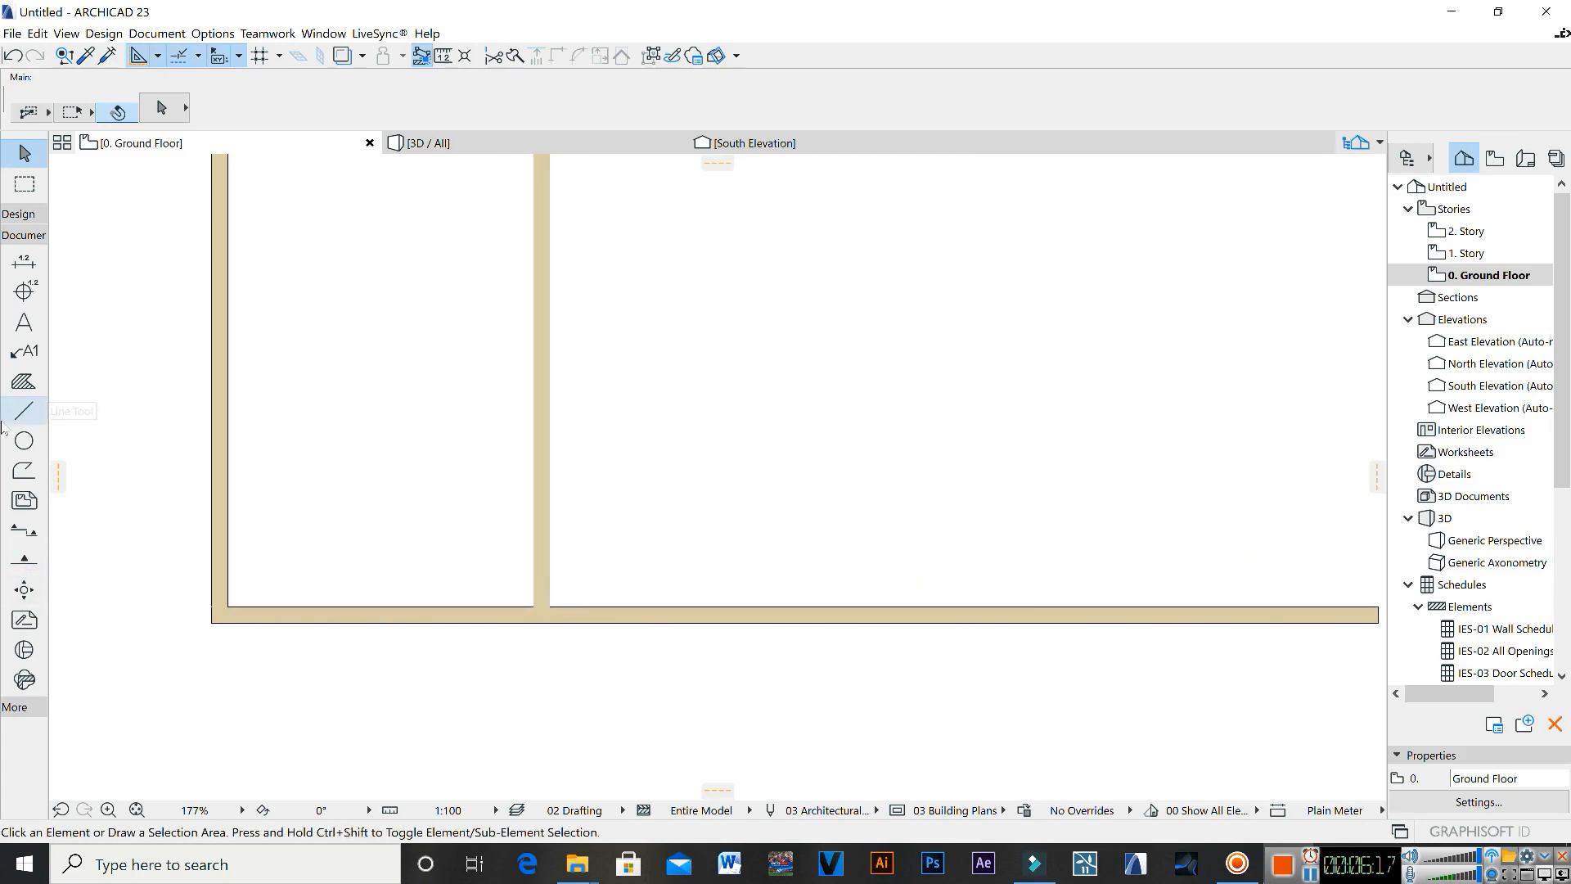
scroll(564, 518, "up", 2)
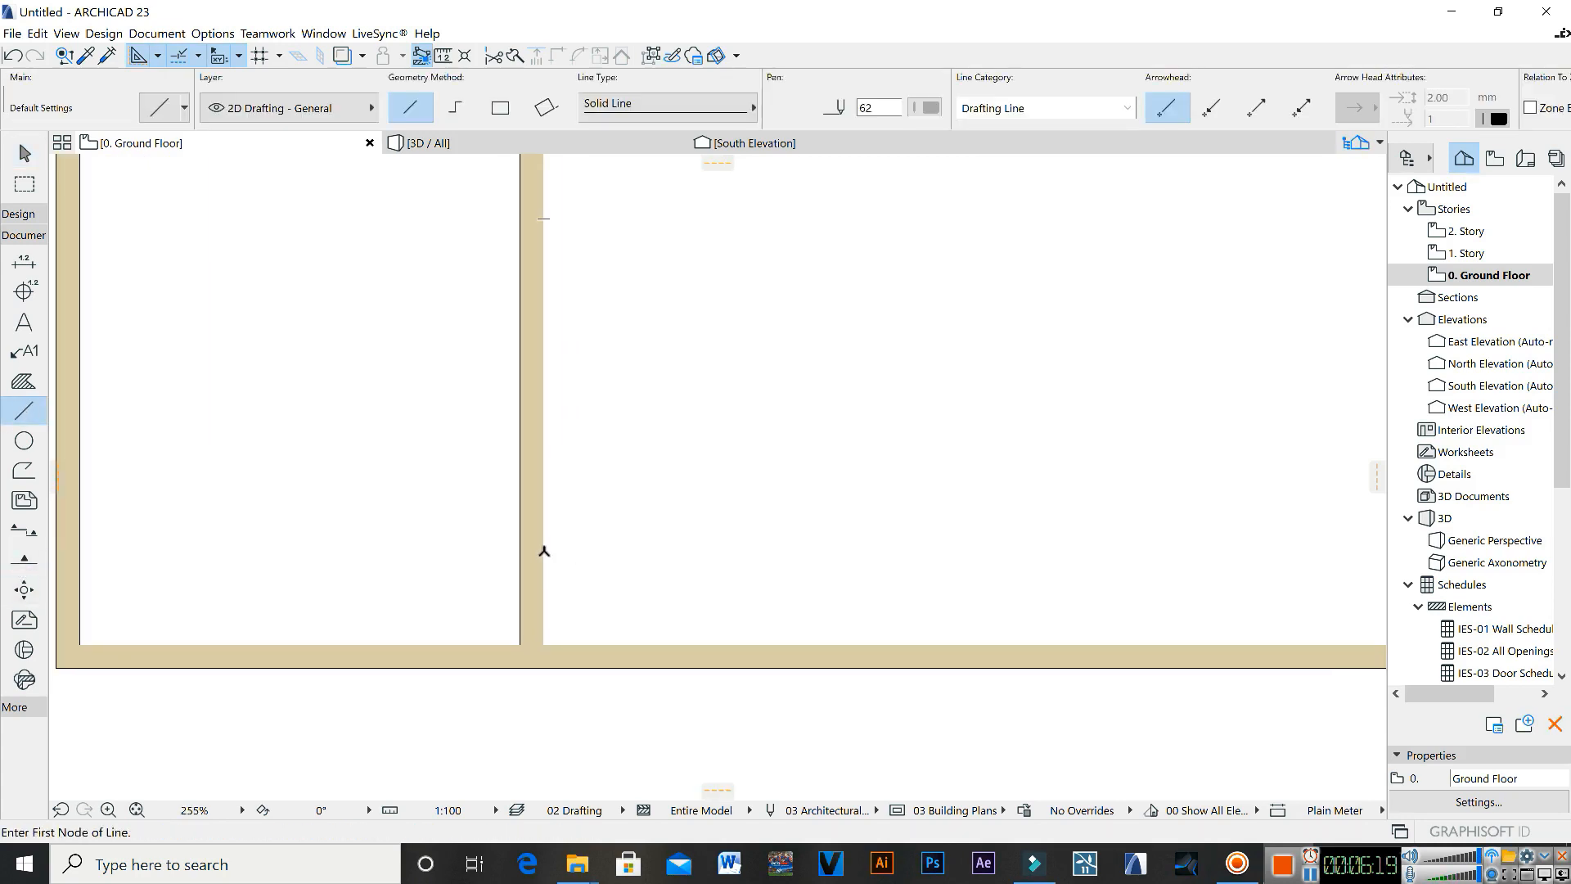
left_click(543, 550)
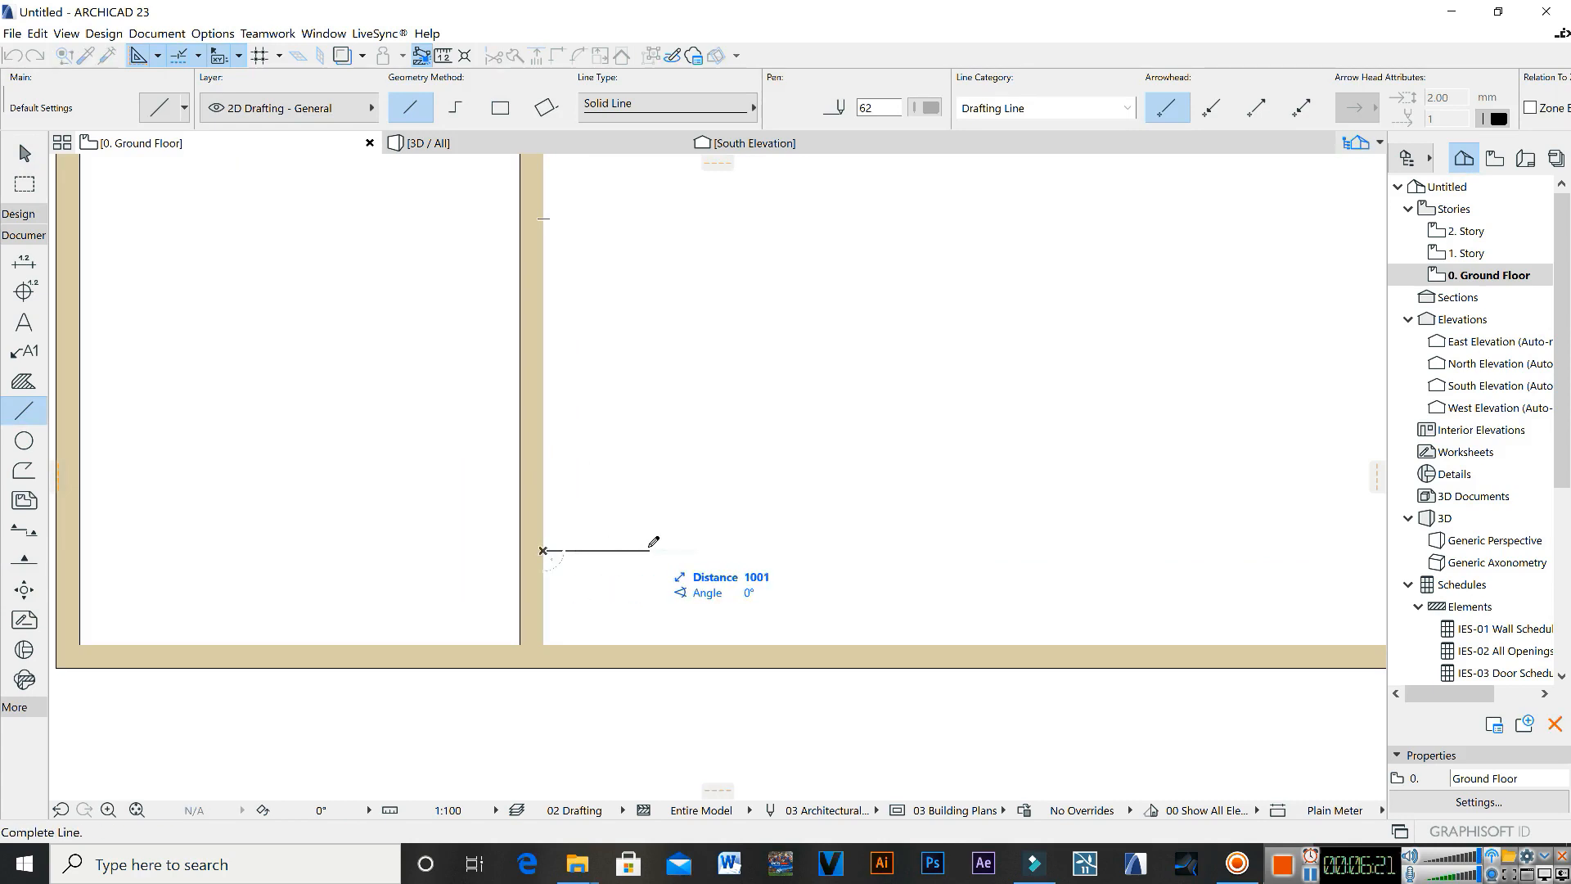
type("24")
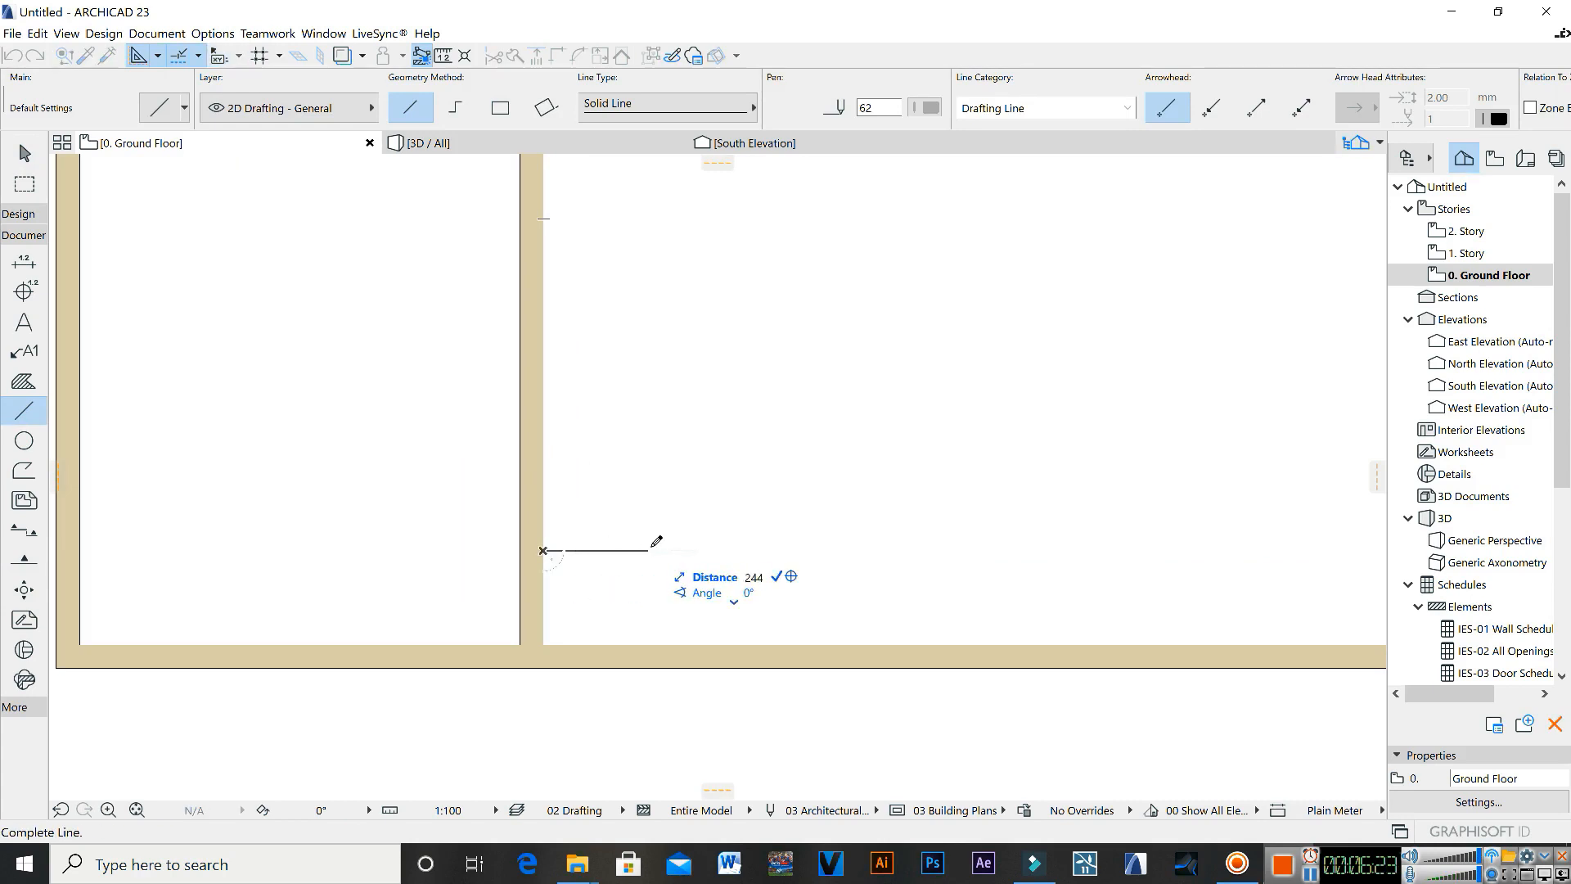
key("Return")
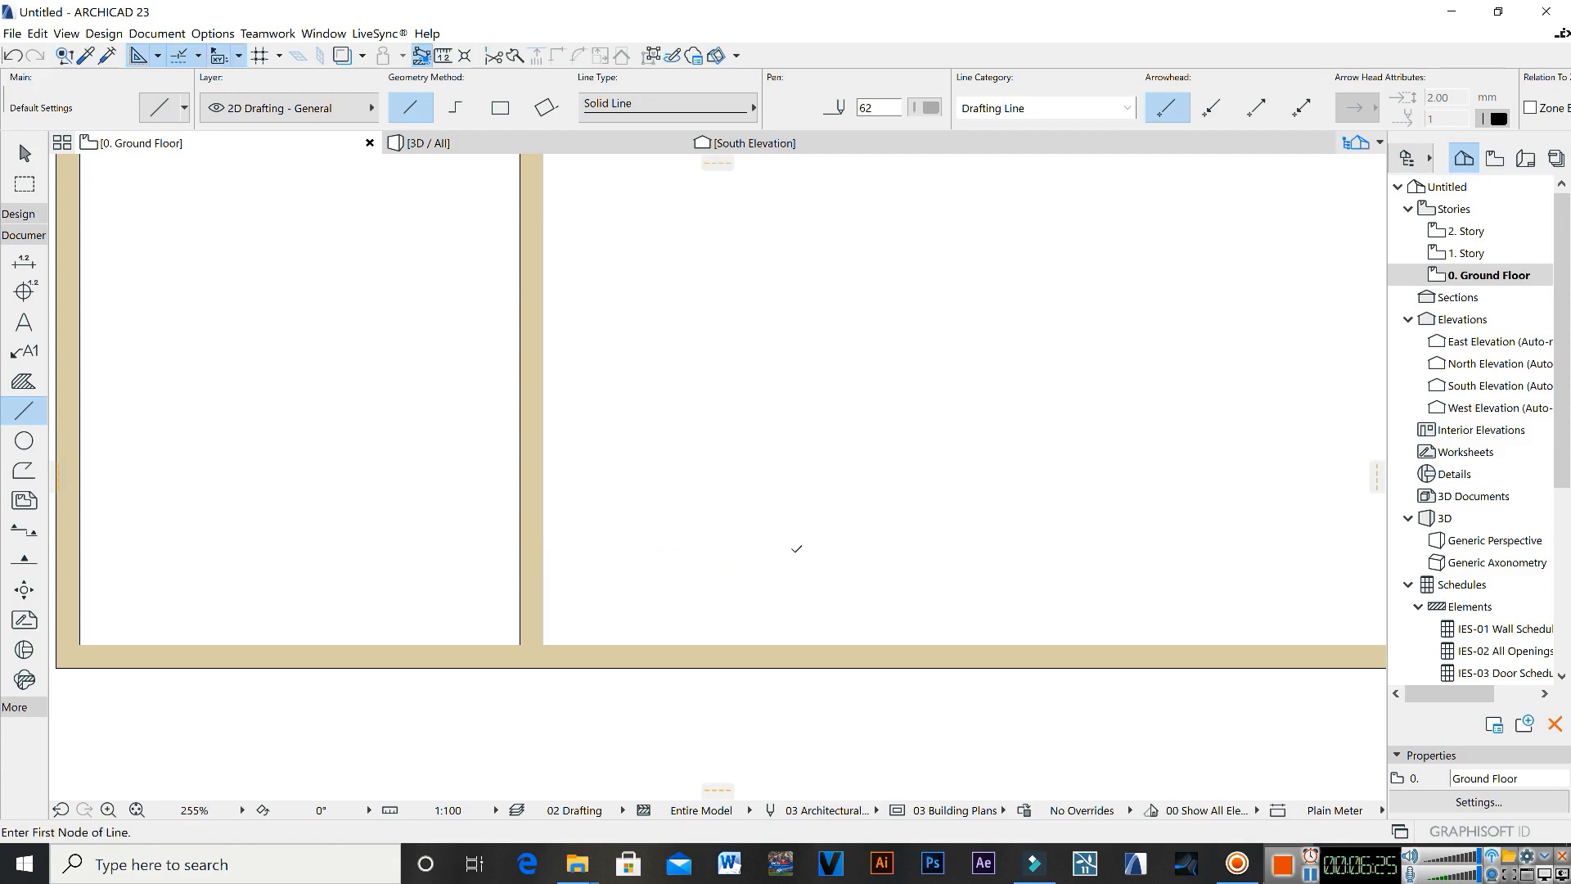
scroll(757, 526, "down", 2)
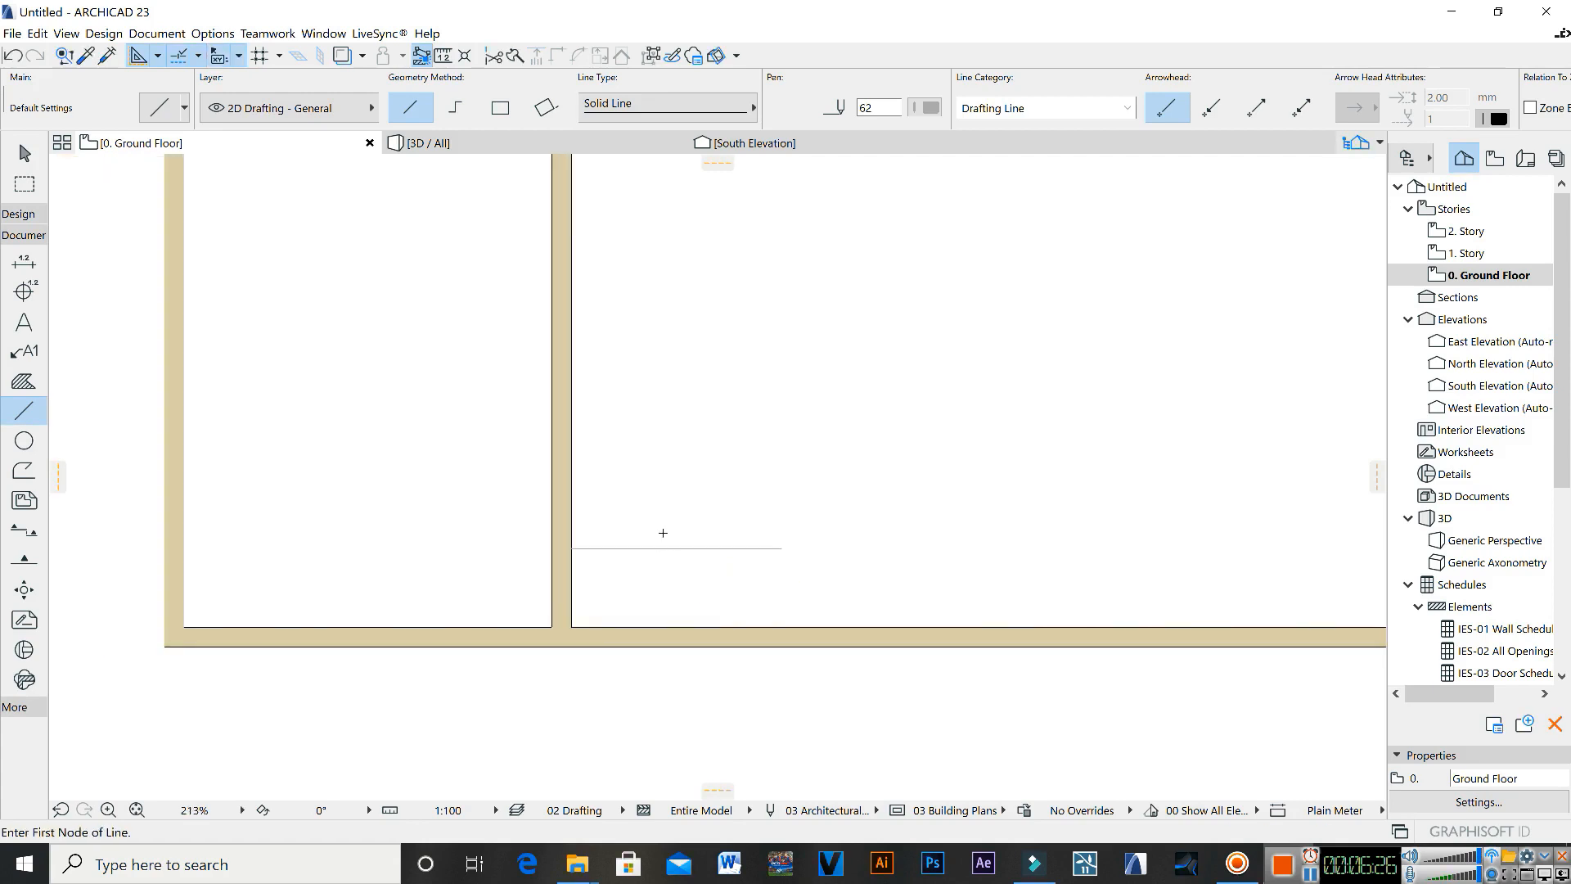
key("Escape")
left_click(502, 468)
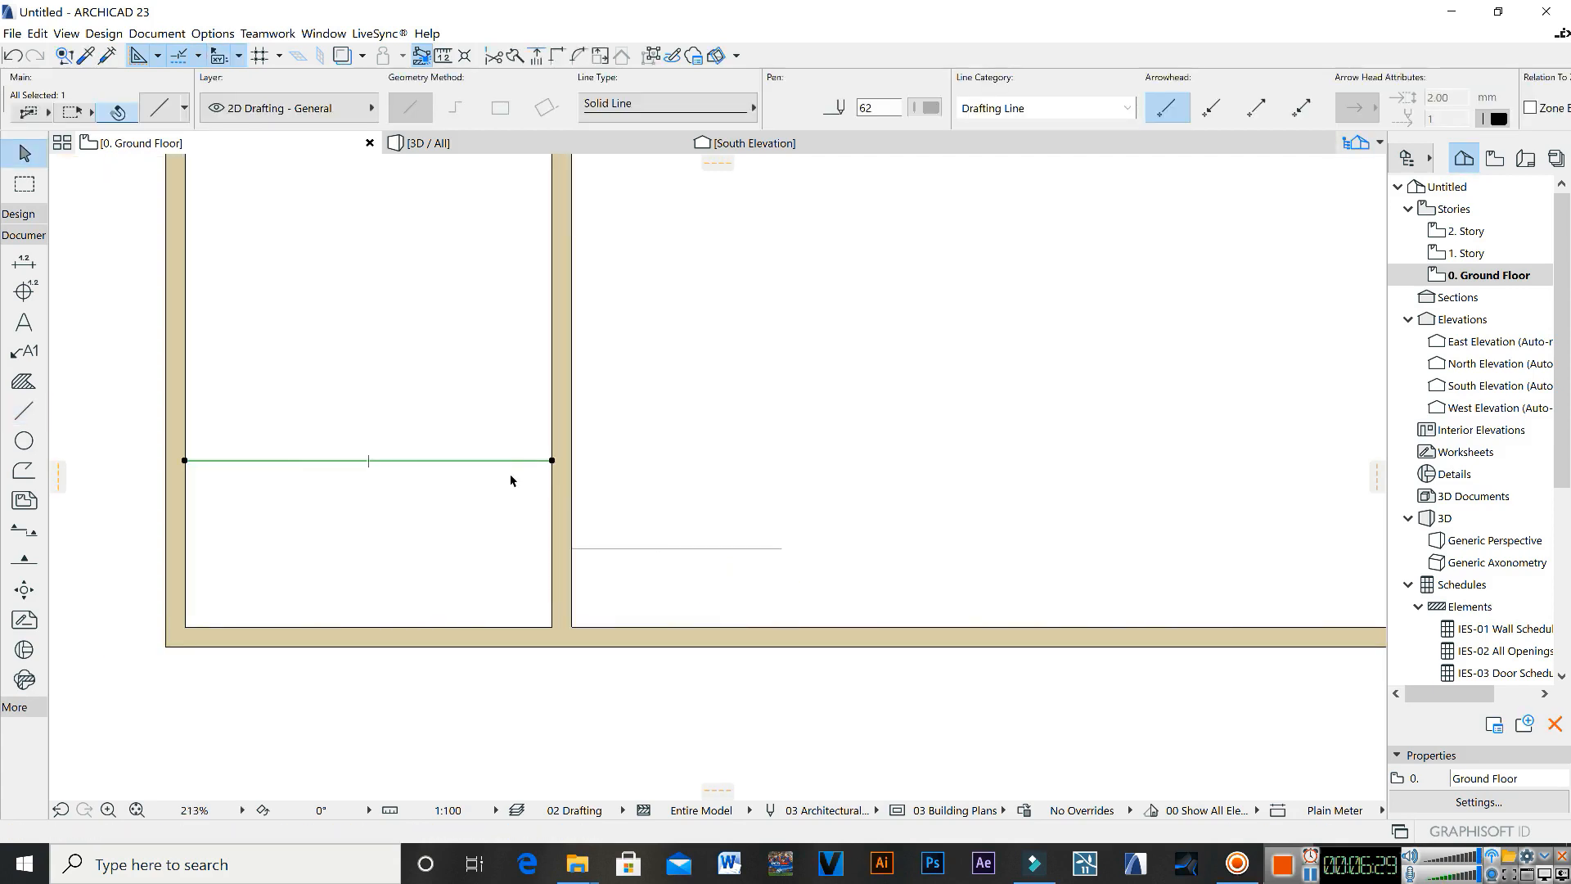
key("Delete")
Step: Drag a copy of the second vertical wall by its left face to the new guide line's free end, and delete that guide line
left_click(549, 506)
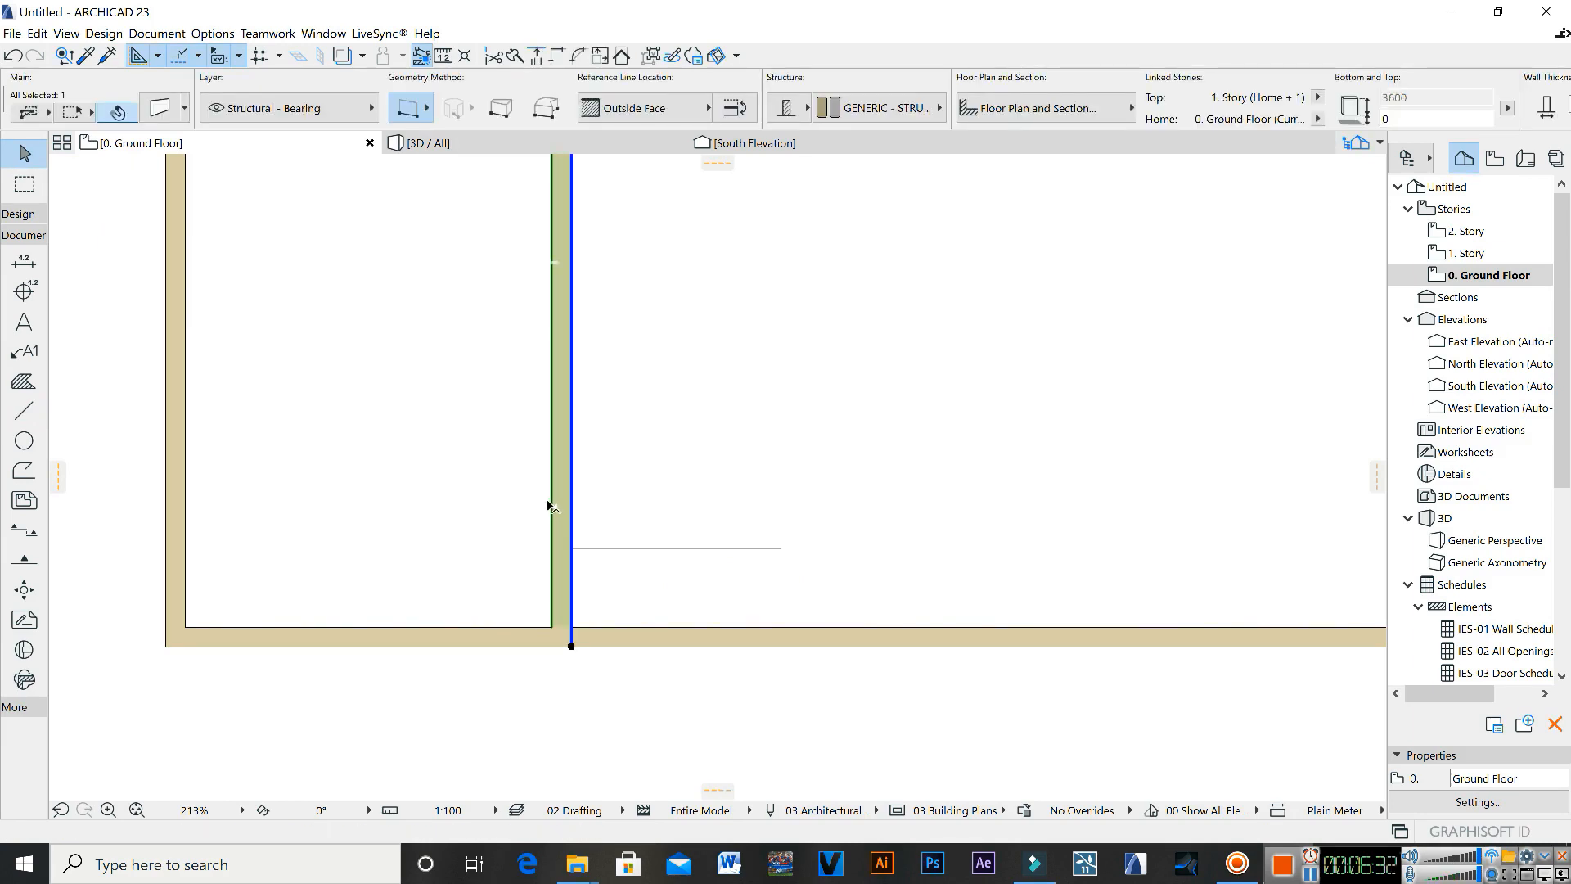
key("ctrl+shift+d")
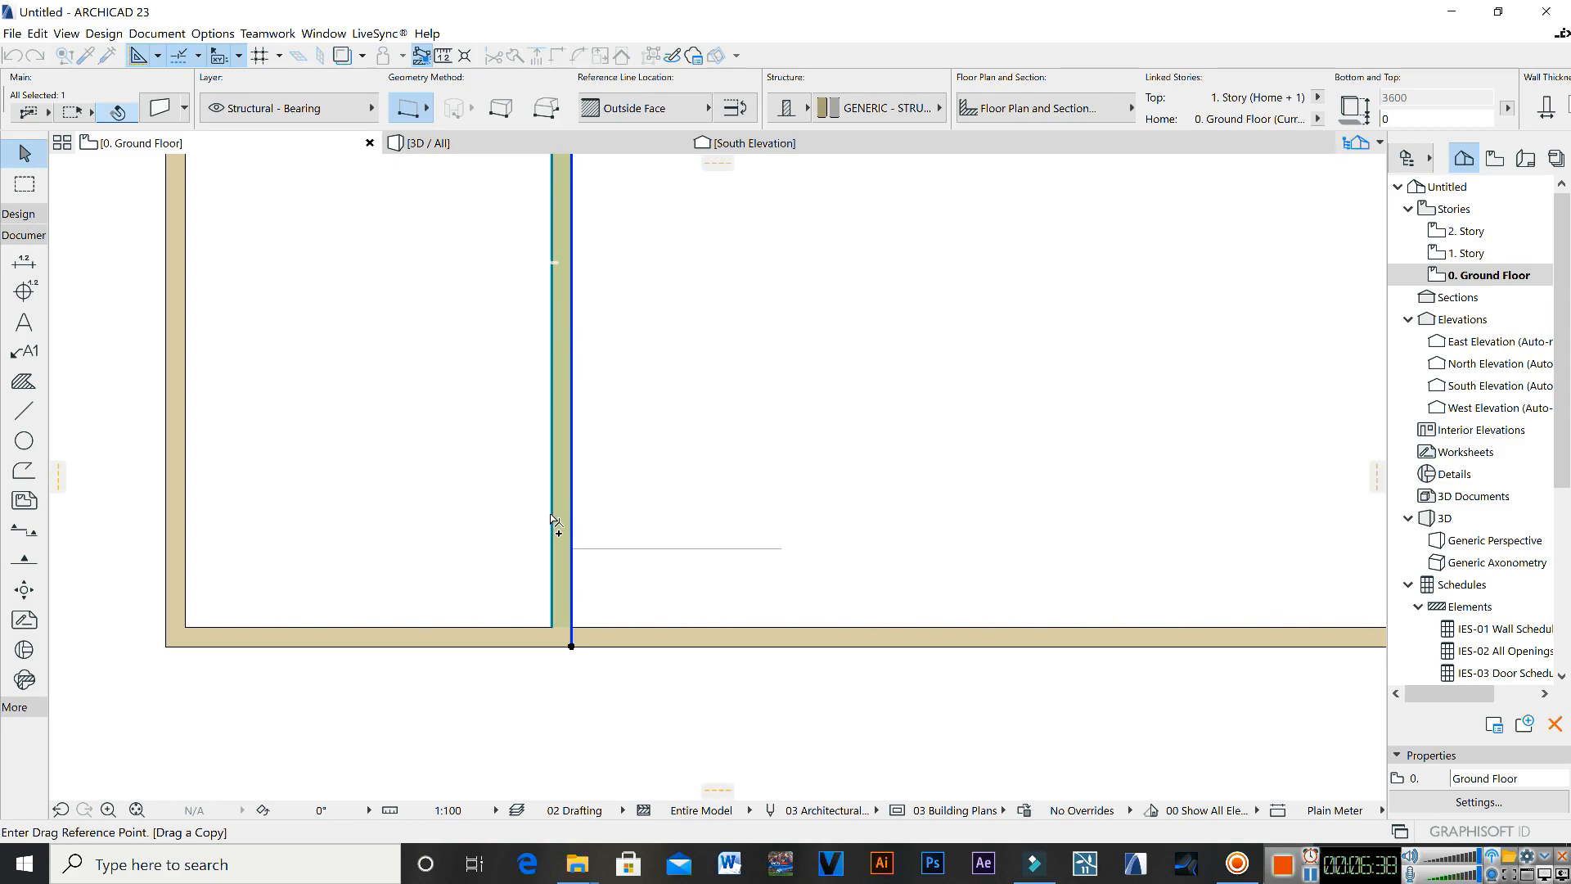
scroll(561, 522, "up", 1)
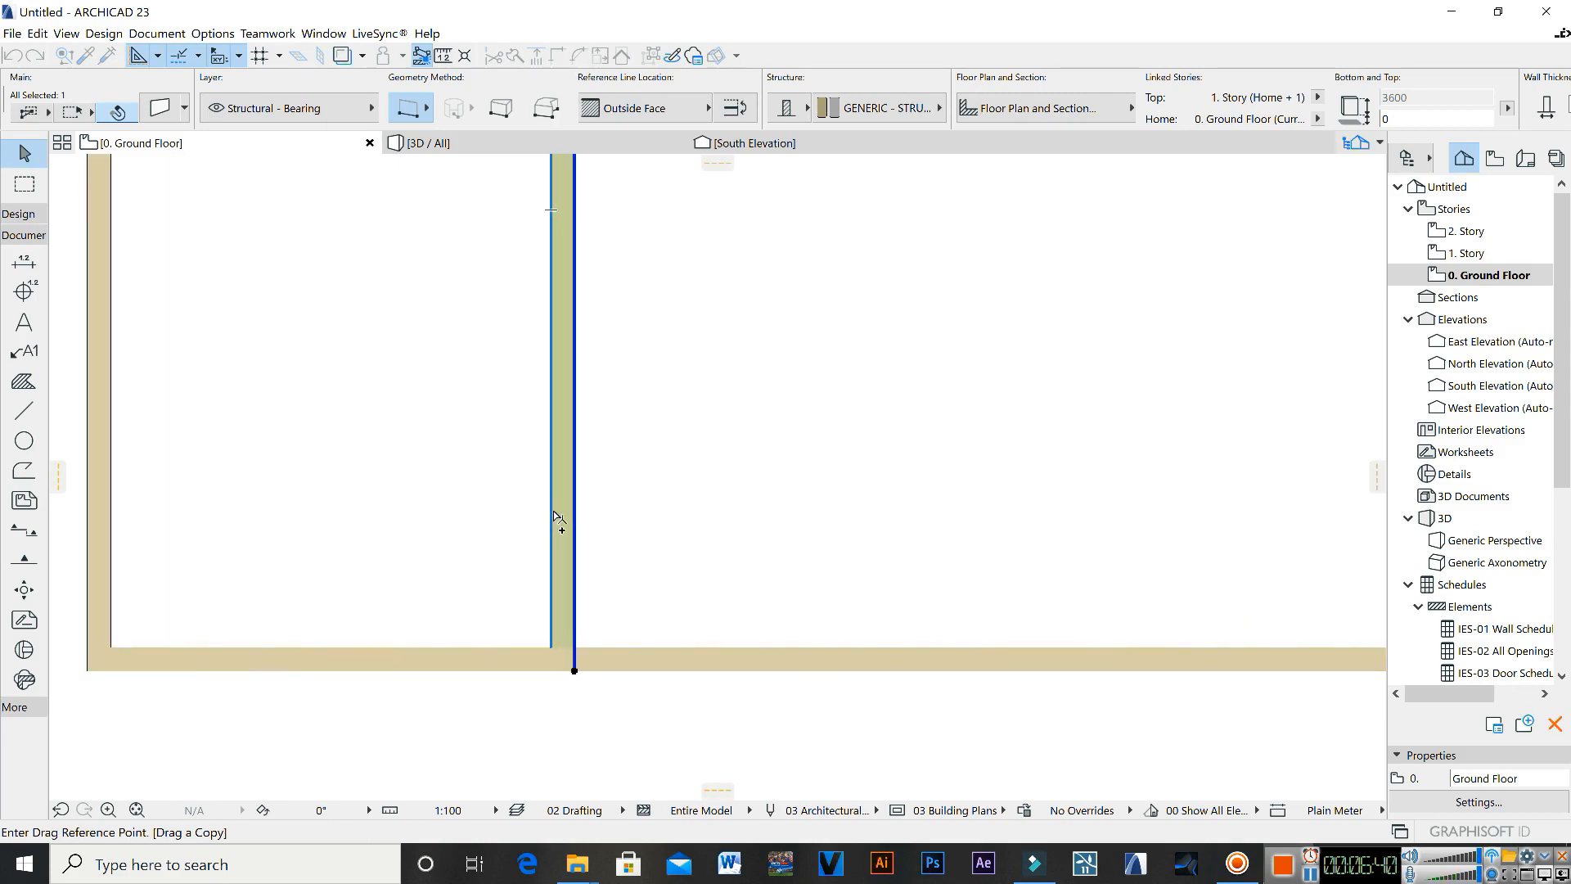
left_click(551, 505)
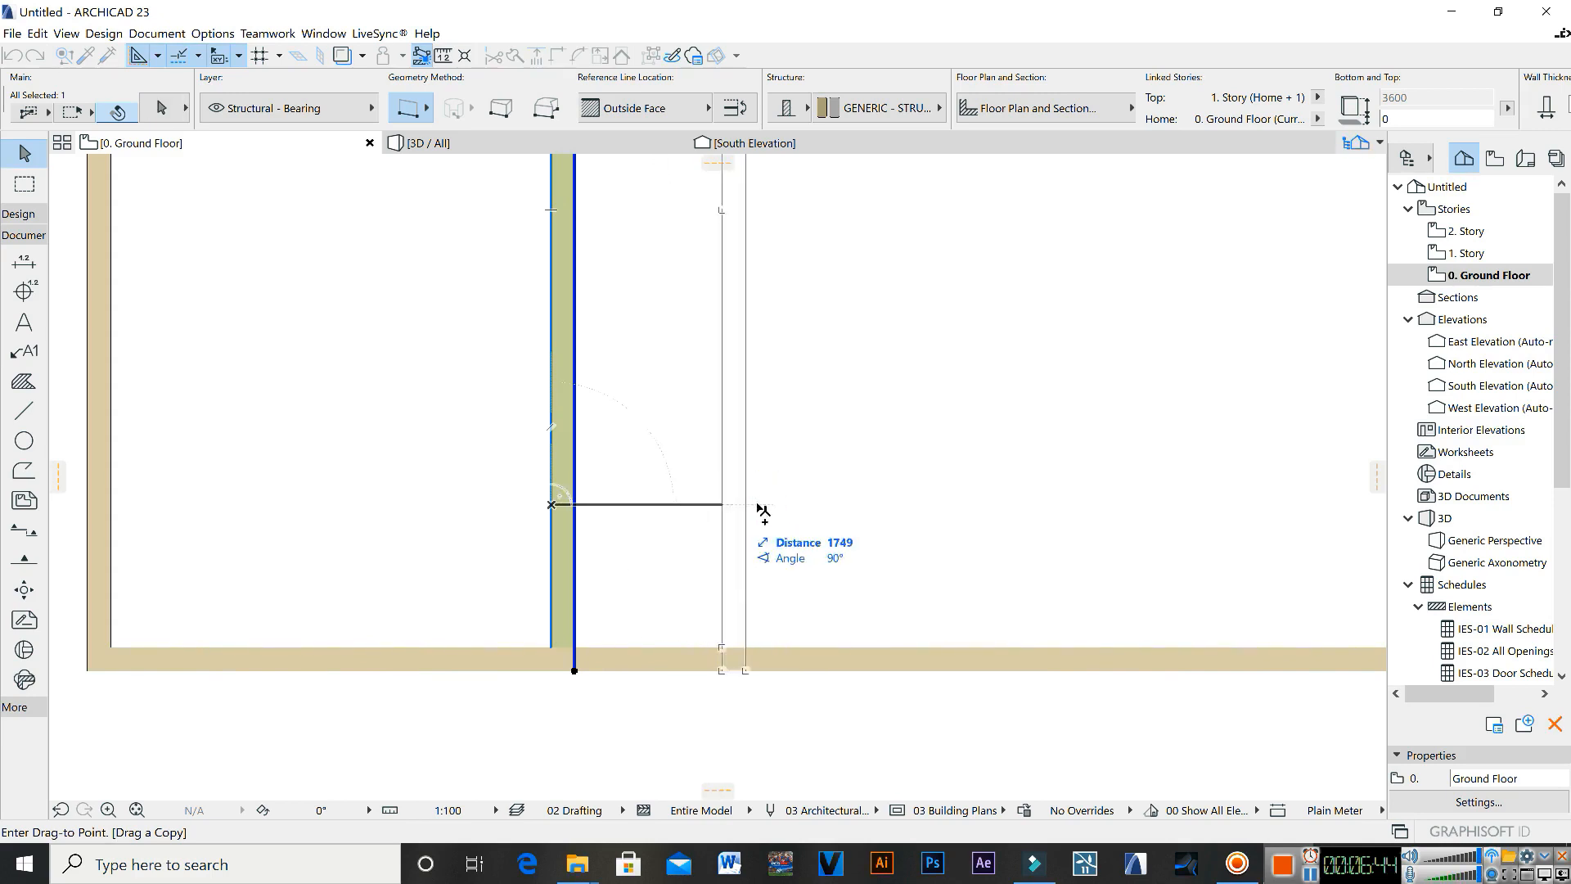
left_click(827, 561)
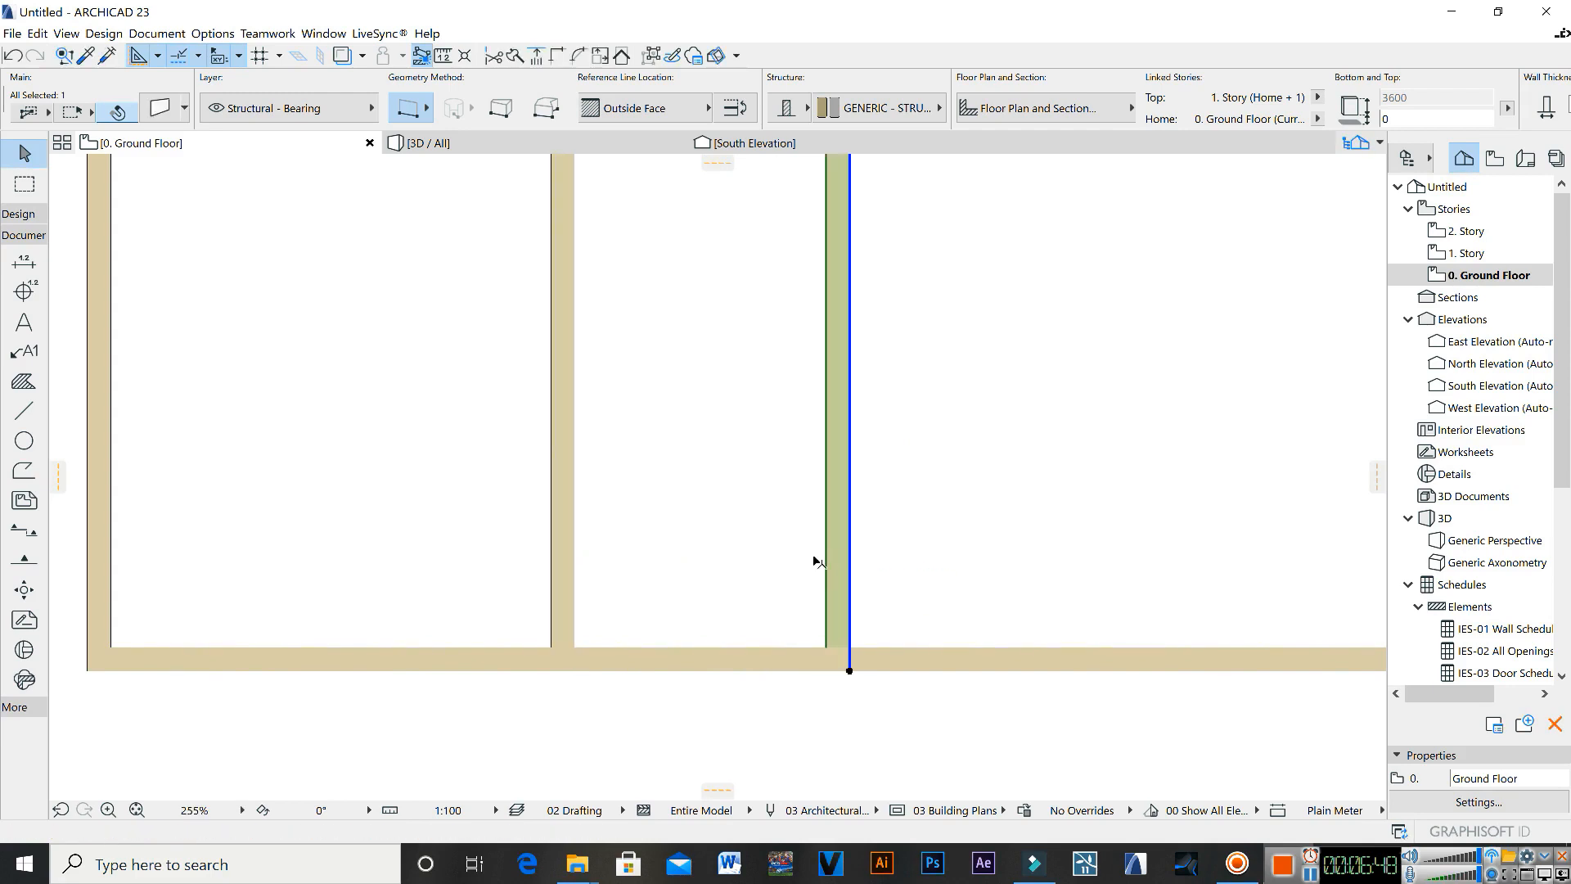
left_click(817, 557)
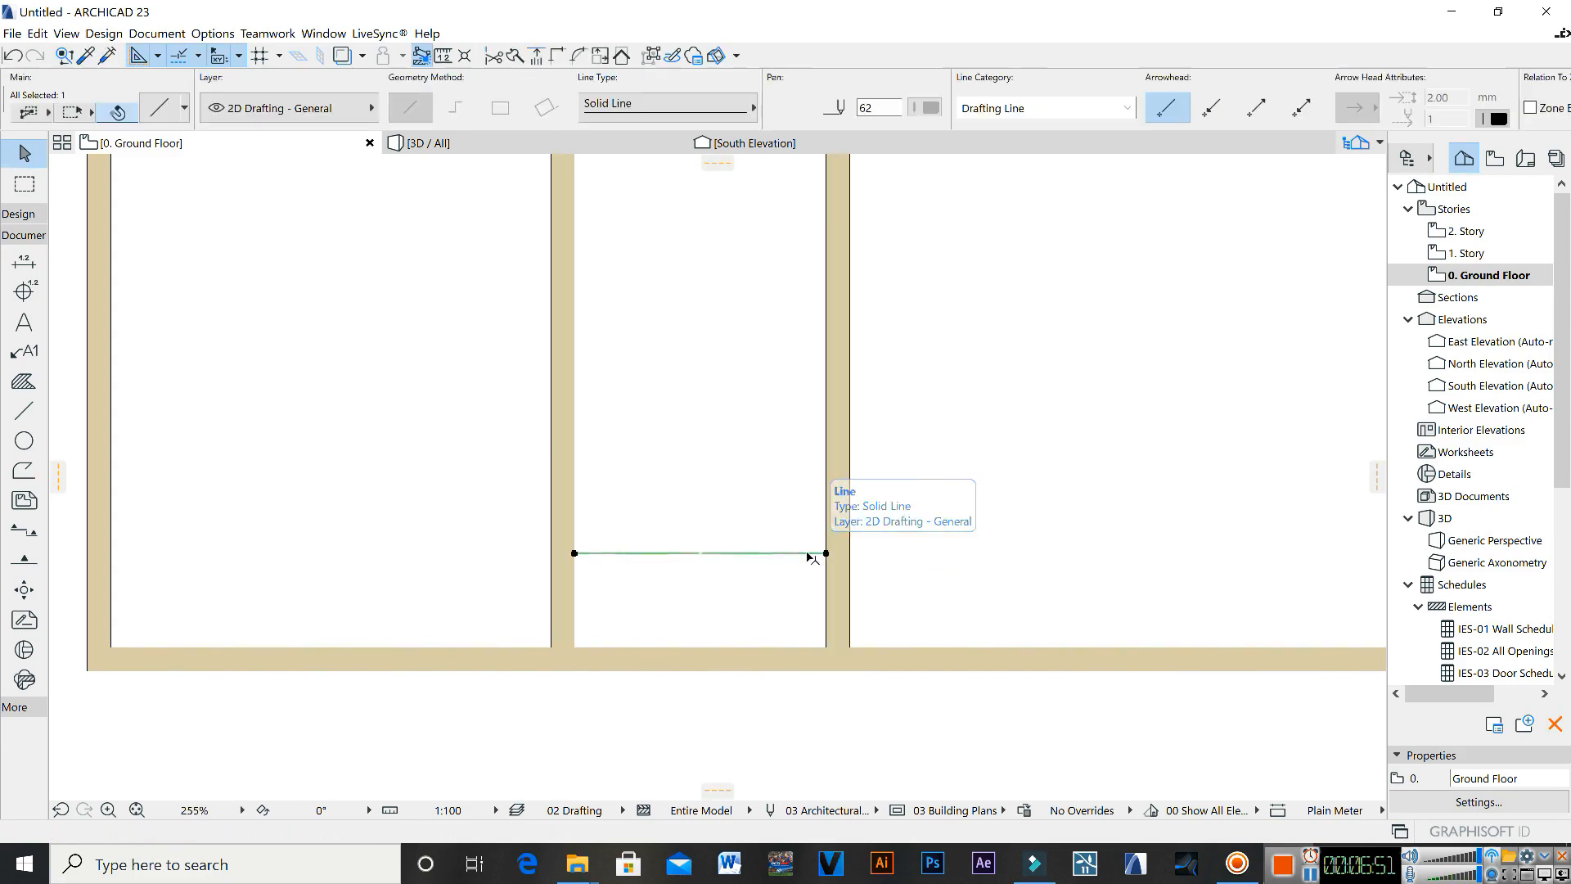
key("Delete")
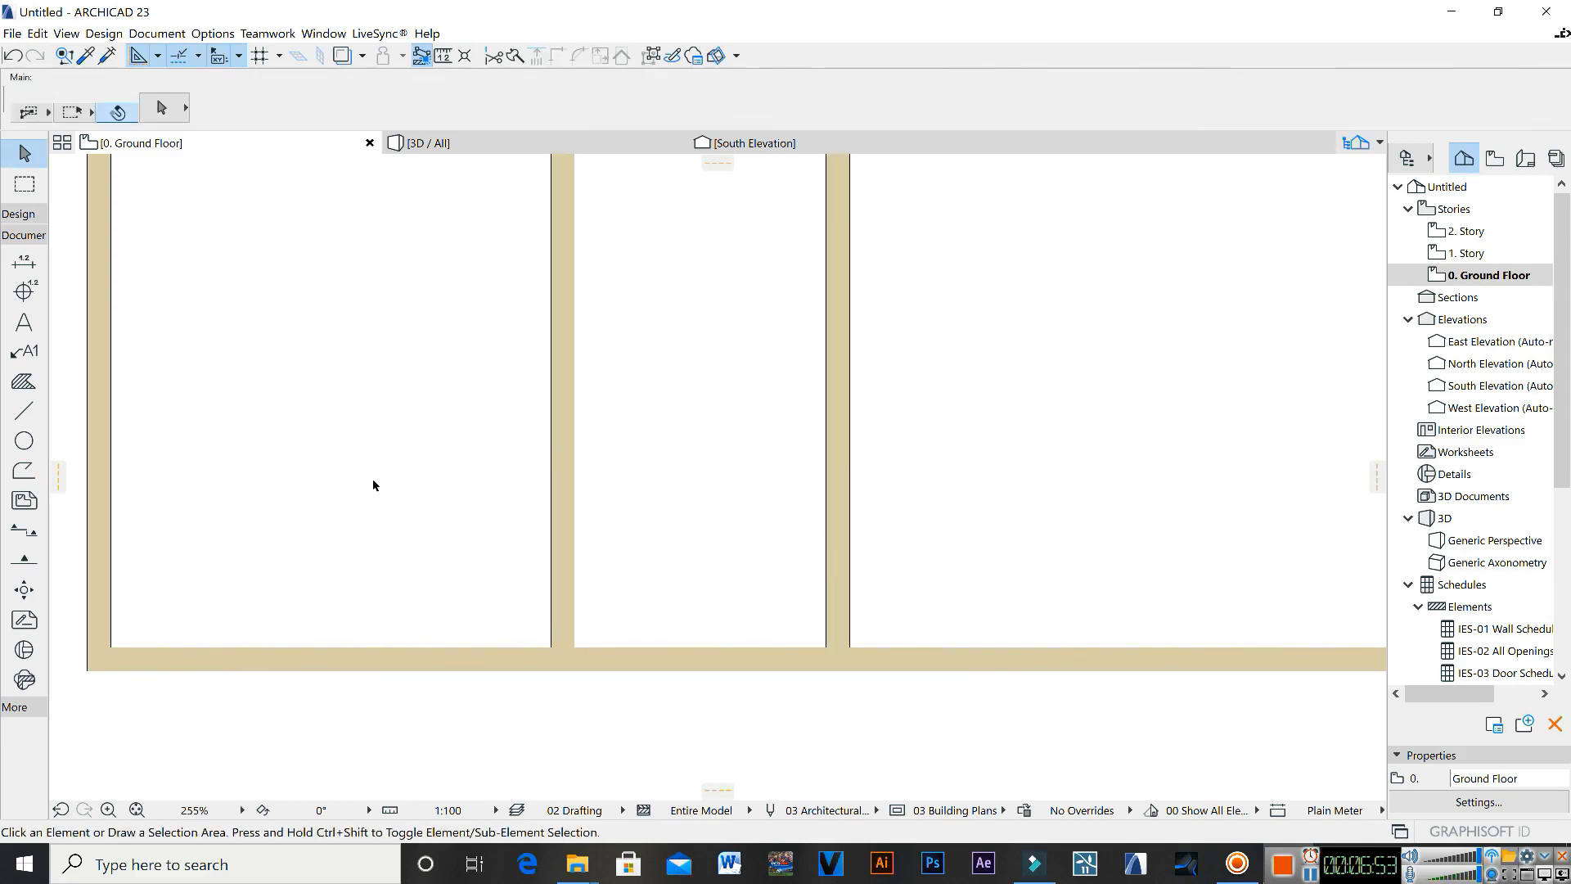
Step: Draw a 1500 guide line upward at 90° from the bottom wall's inner face, between the second and third vertical walls
scroll(374, 485, "down", 1)
left_click(24, 410)
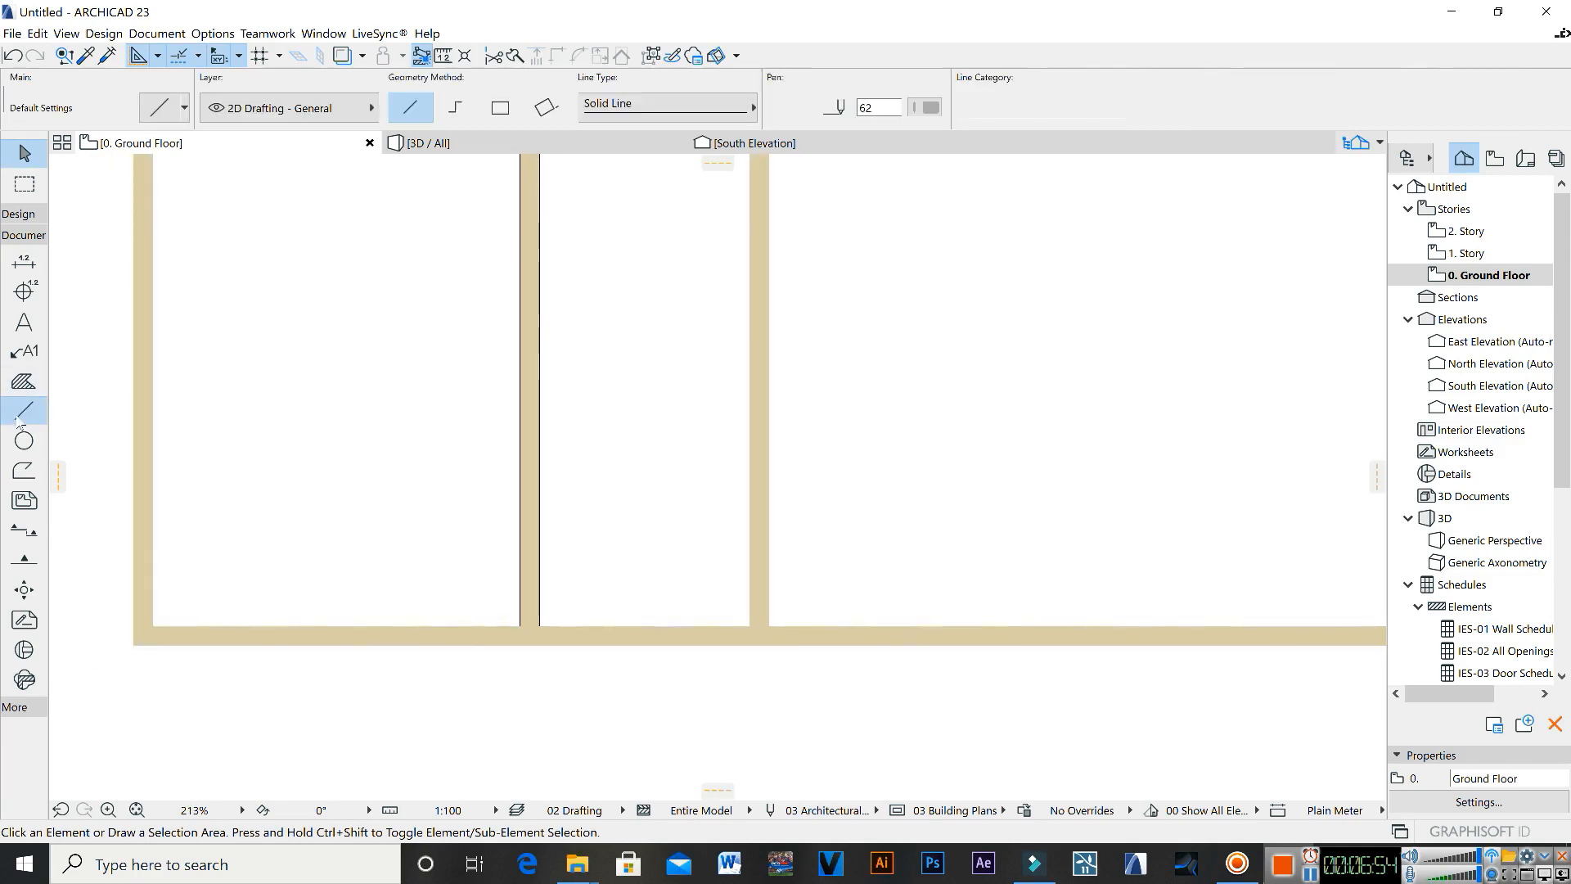
left_click(673, 626)
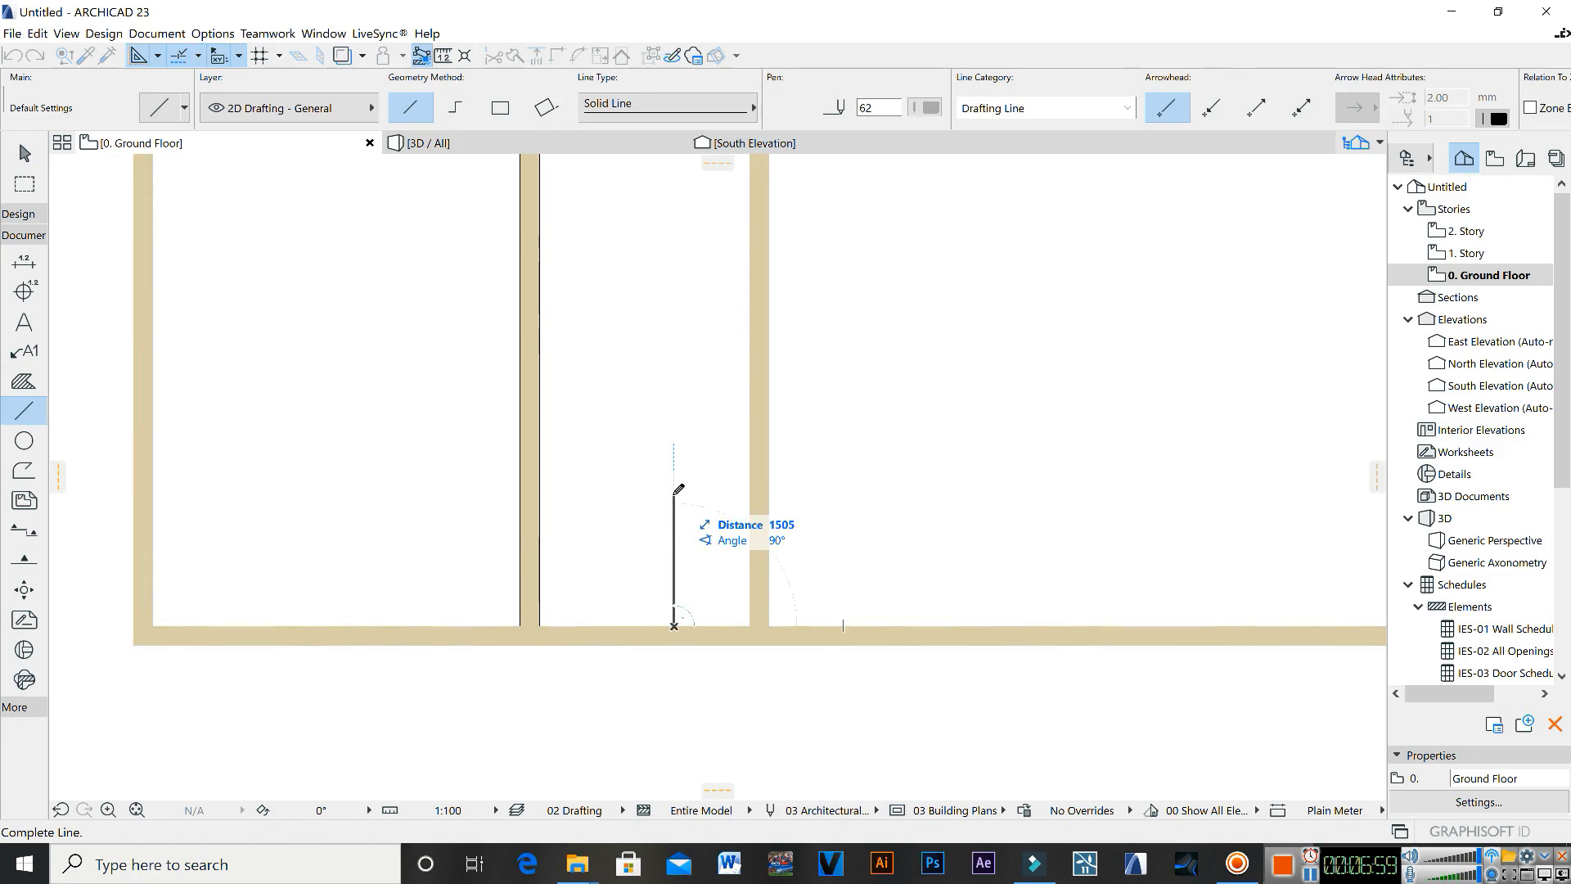
type("1")
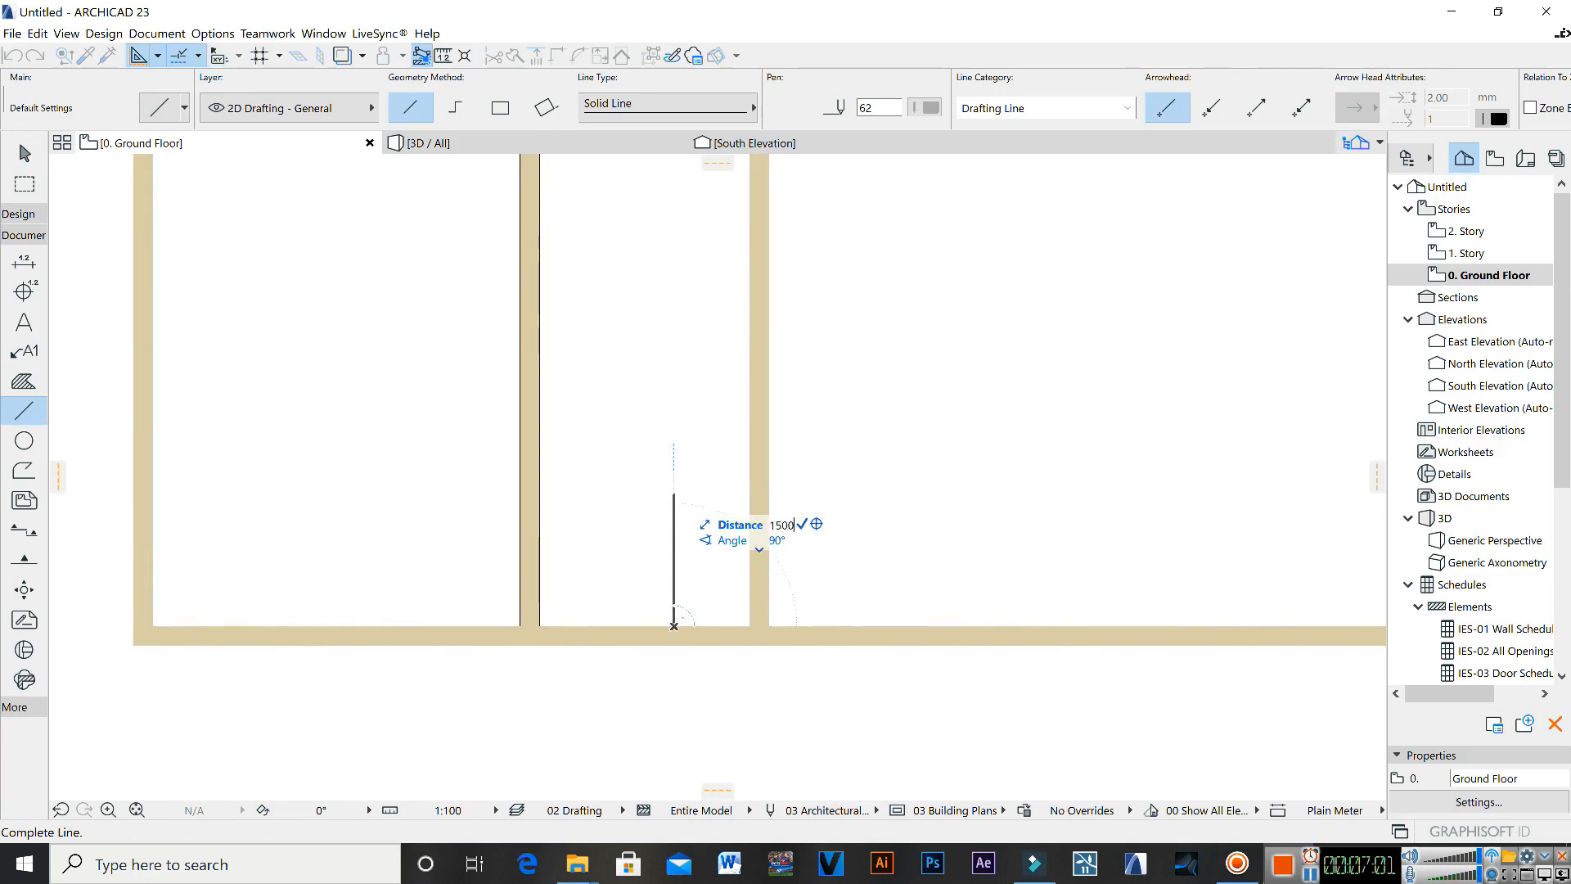
key("Return")
key("Escape")
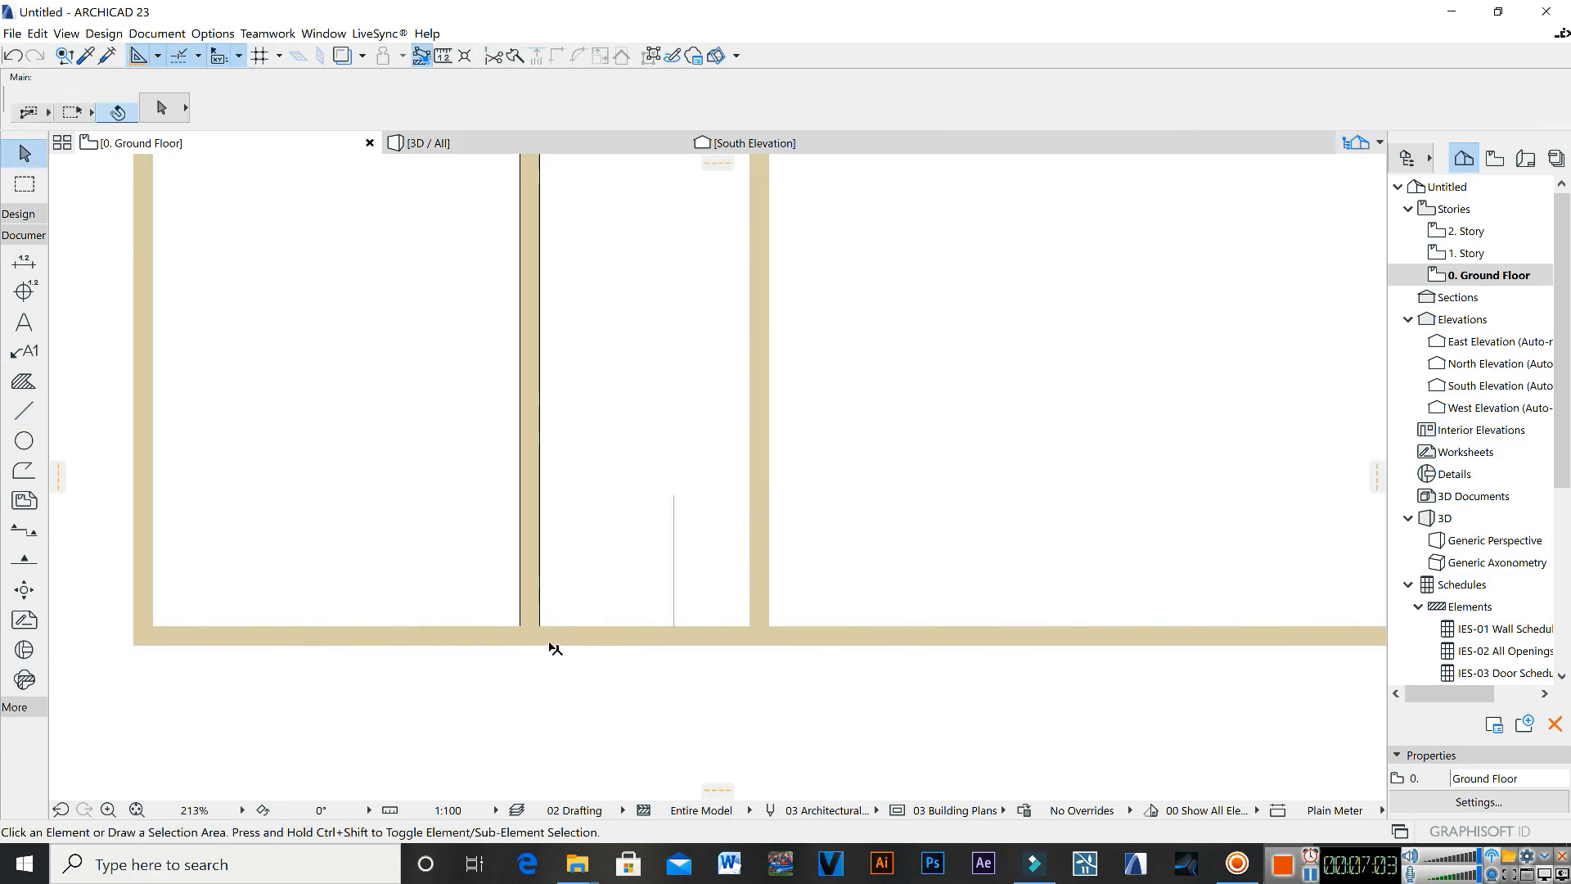
Step: Drag a copy of the bottom horizontal wall by its outer face up to the top end of the 1500 guide line
left_click(556, 645)
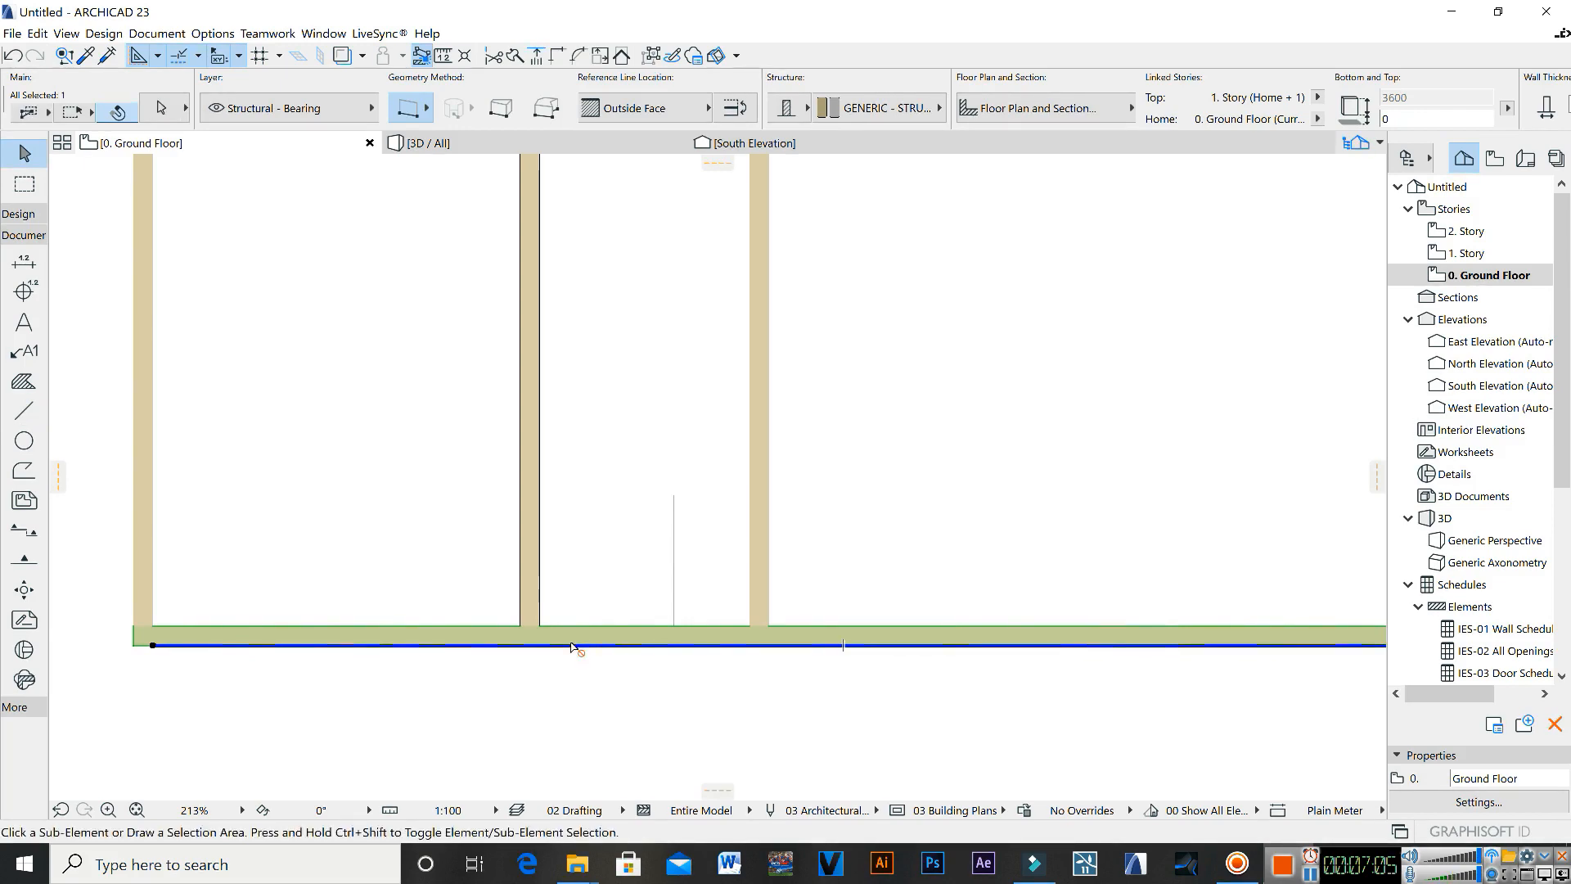
key("ctrl+shift+d")
left_click(620, 647)
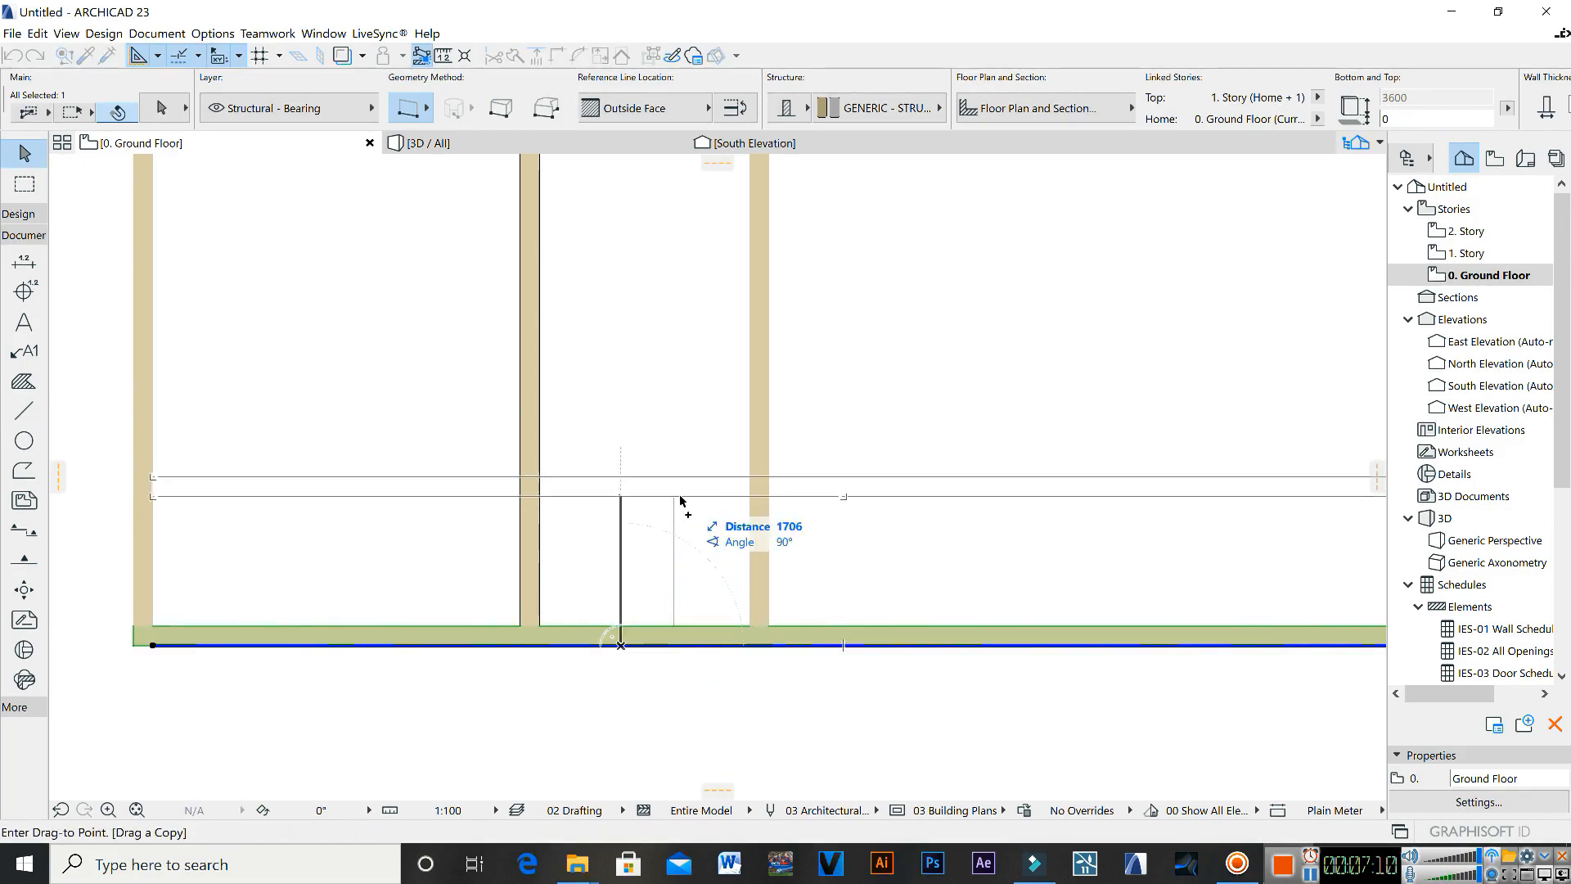
left_click(667, 498)
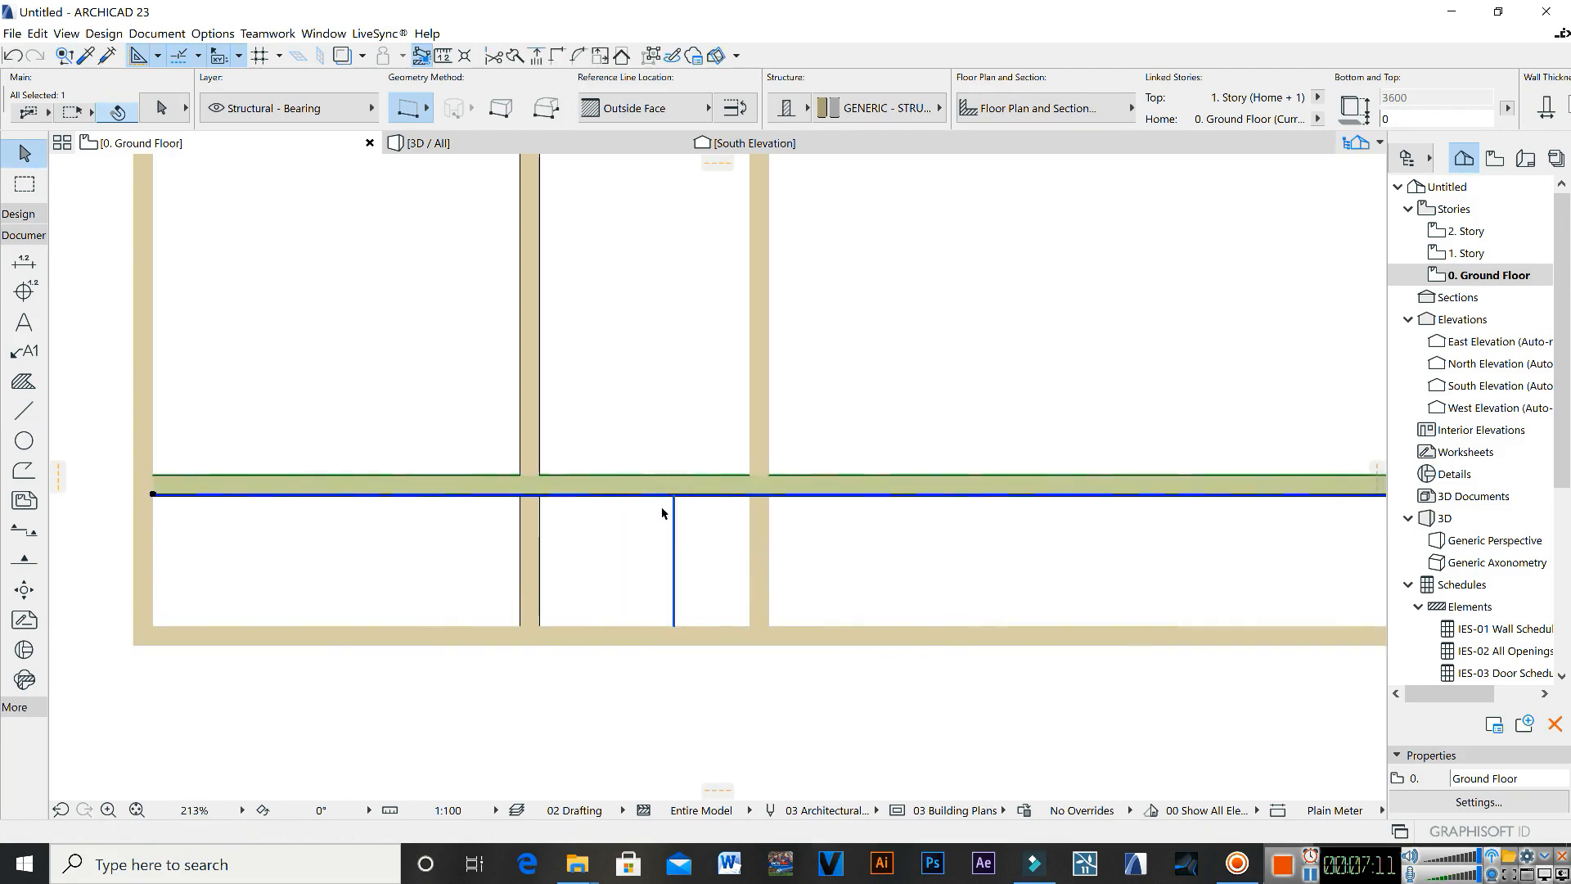
left_click(578, 523)
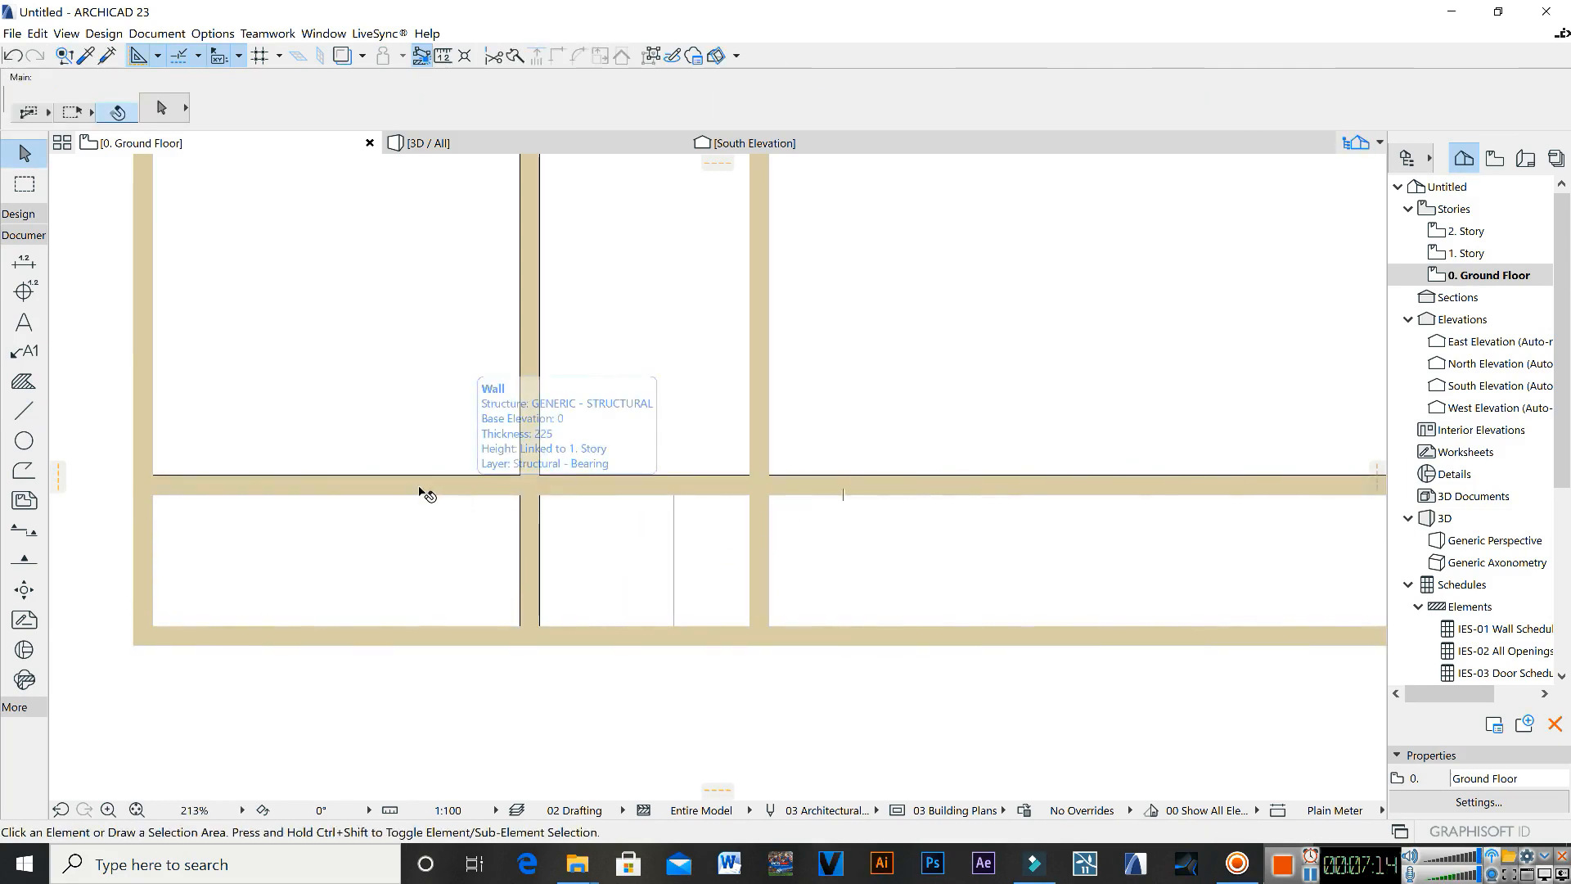
Step: Trim the copied horizontal wall to the stretch between the second and third vertical walls, and delete the 1500 guide line
left_click(373, 496, "ctrl")
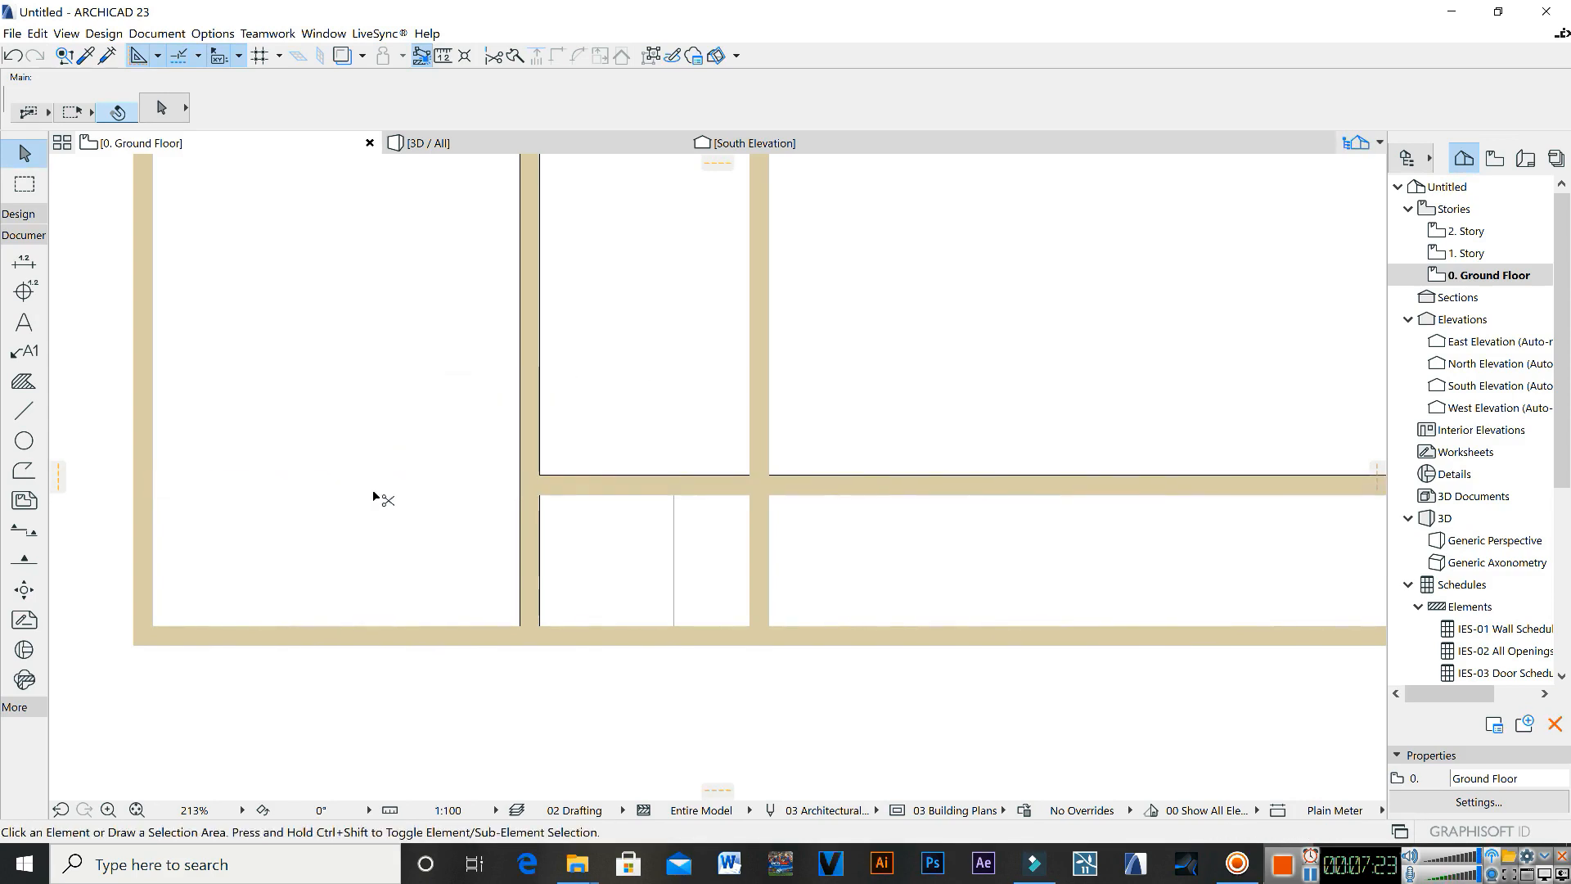
left_click(854, 496, "ctrl")
left_click(675, 577)
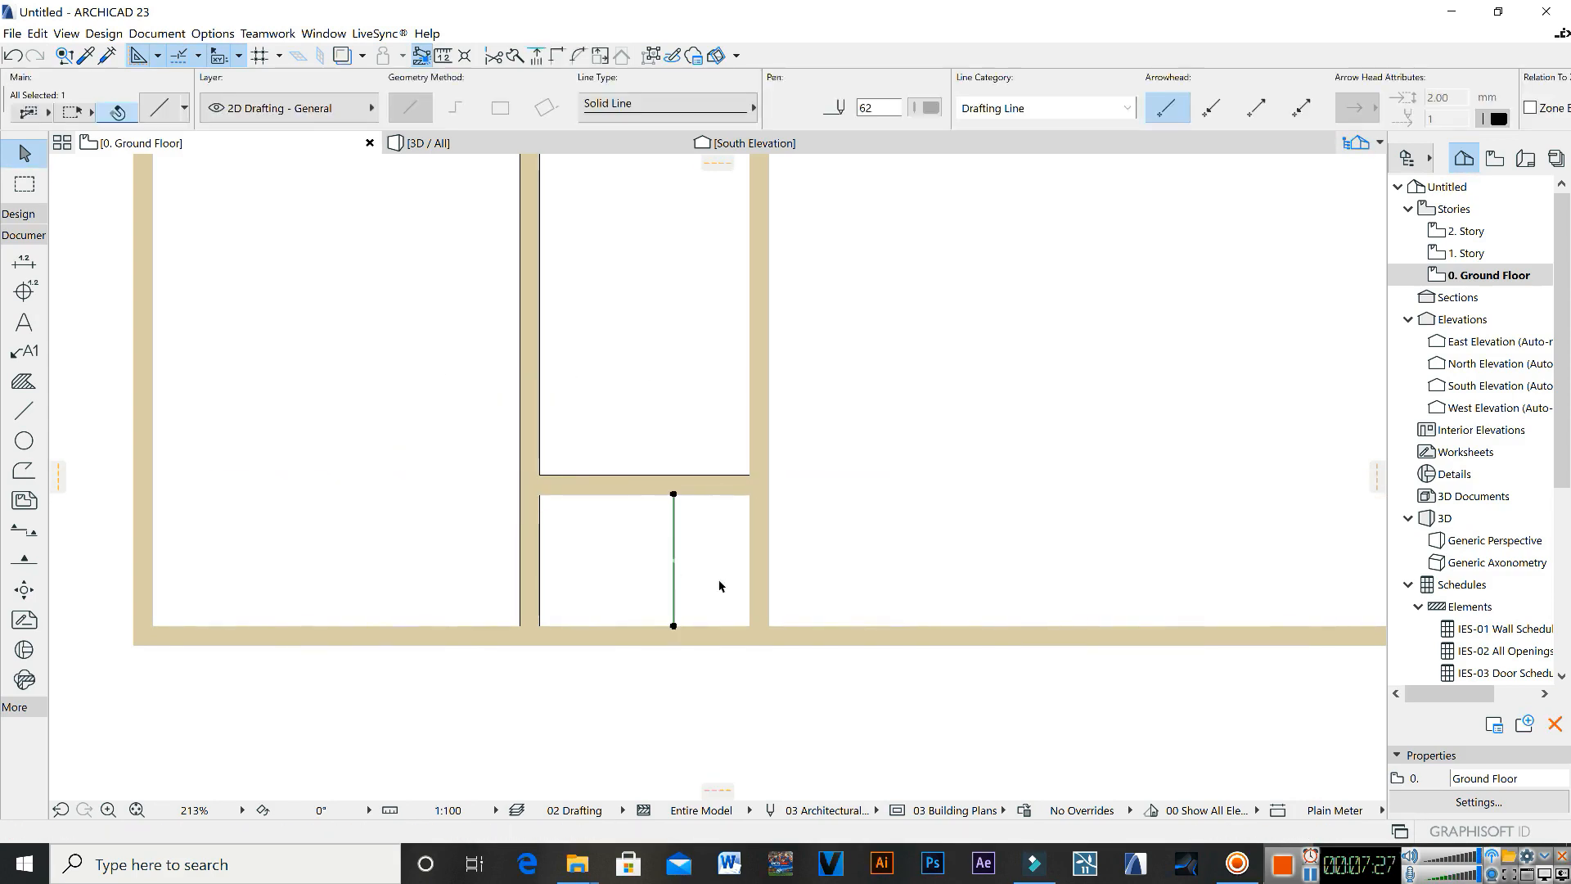
key("Delete")
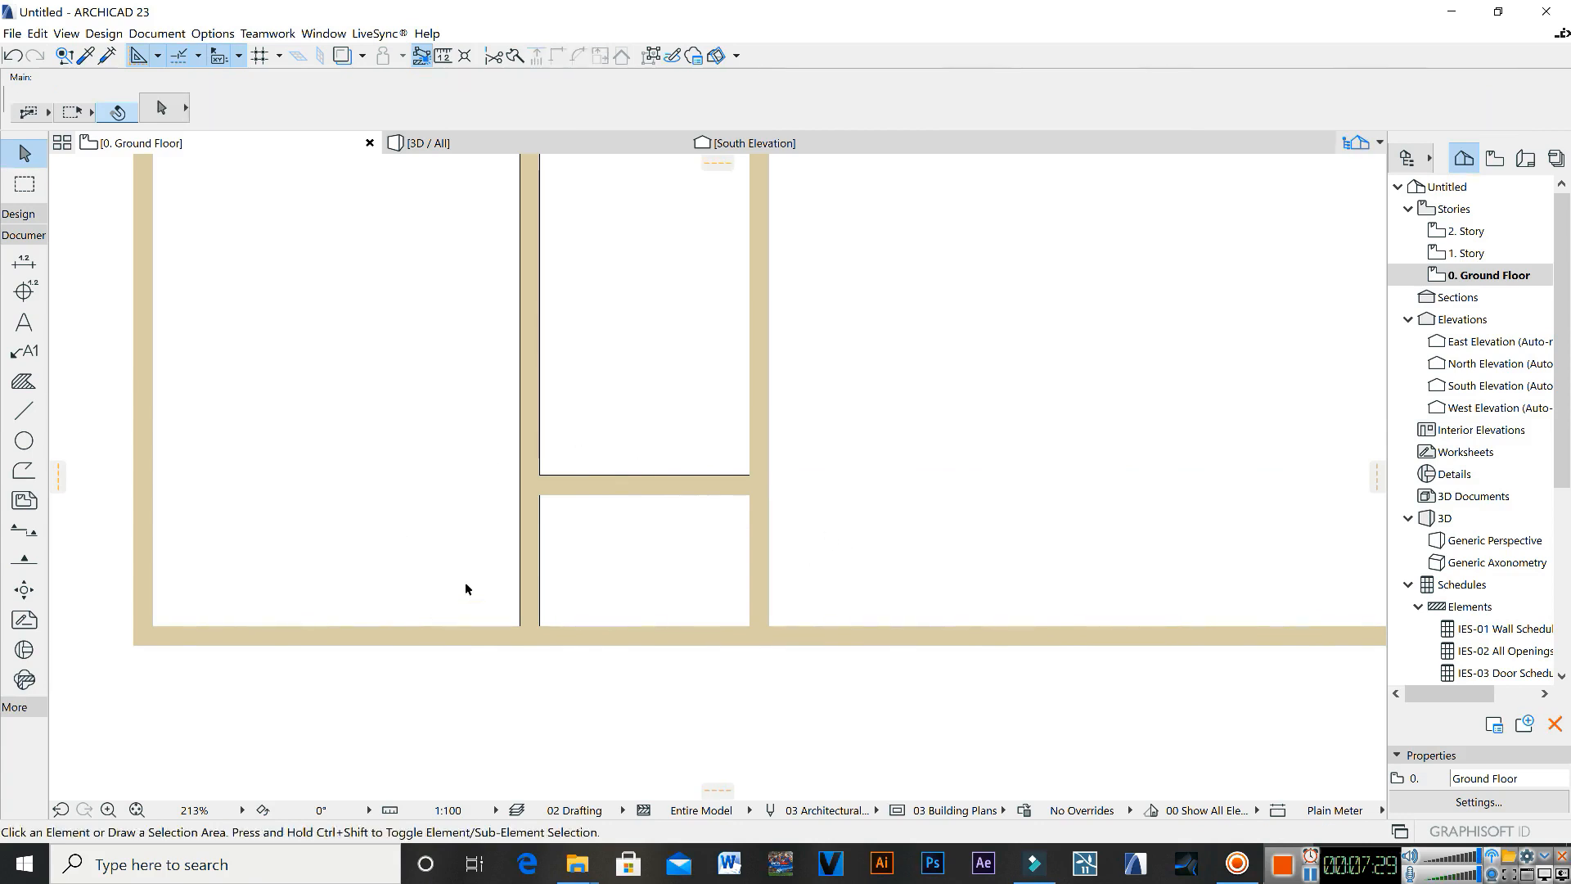
Step: Examine the overall wall layout of the ground floor between the elevation markers
scroll(465, 588, "down", 2)
middle_click_drag(599, 568, 536, 667)
scroll(537, 490, "down", 2)
scroll(536, 566, "up", 2)
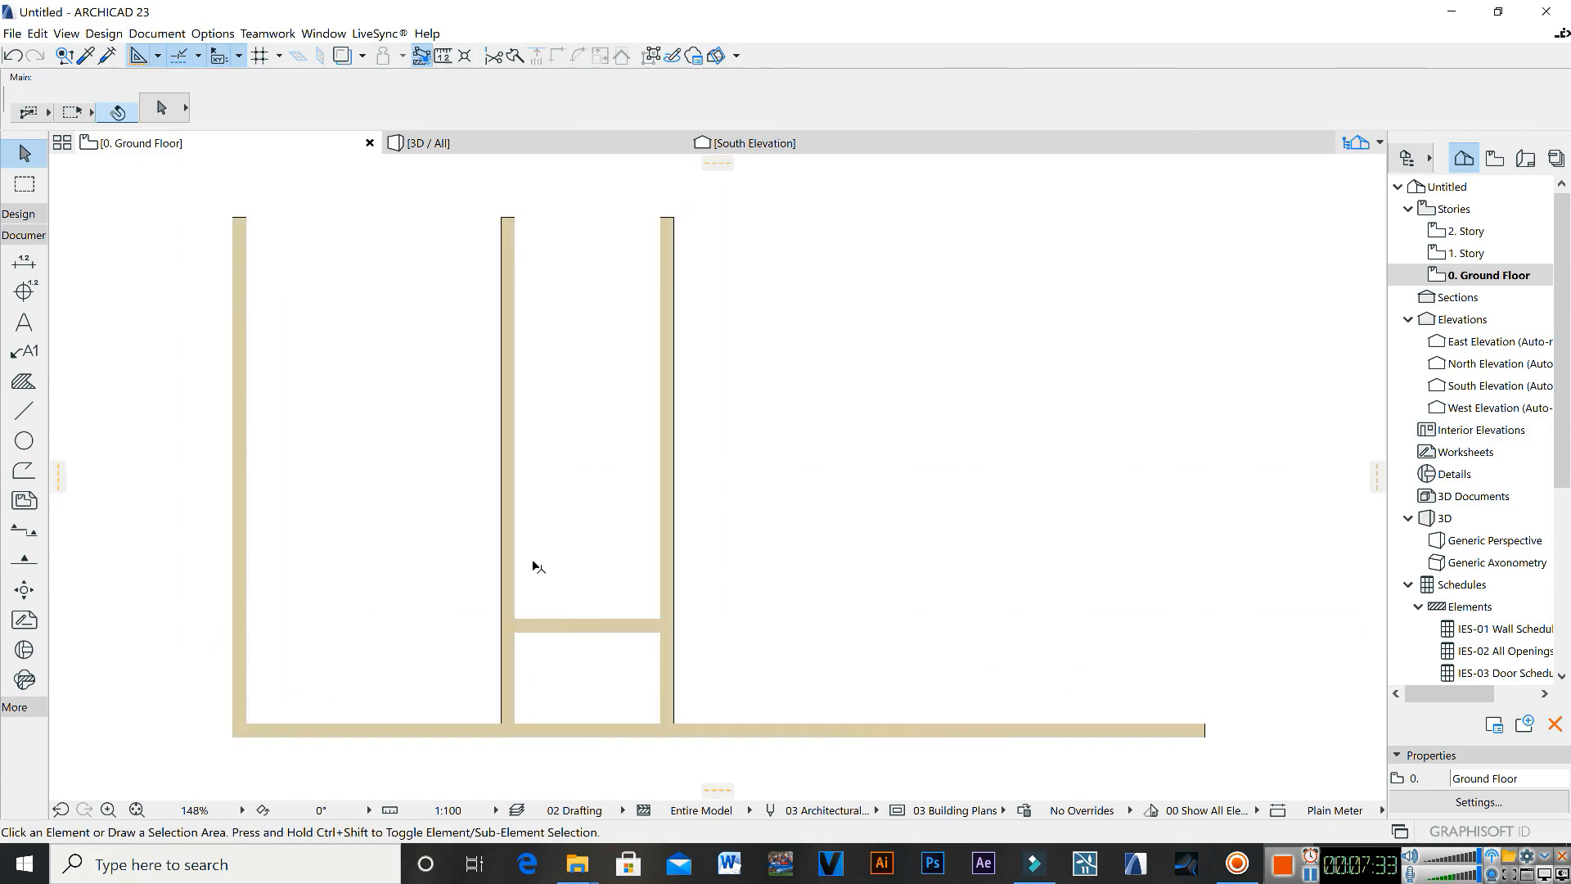
scroll(536, 566, "down", 3)
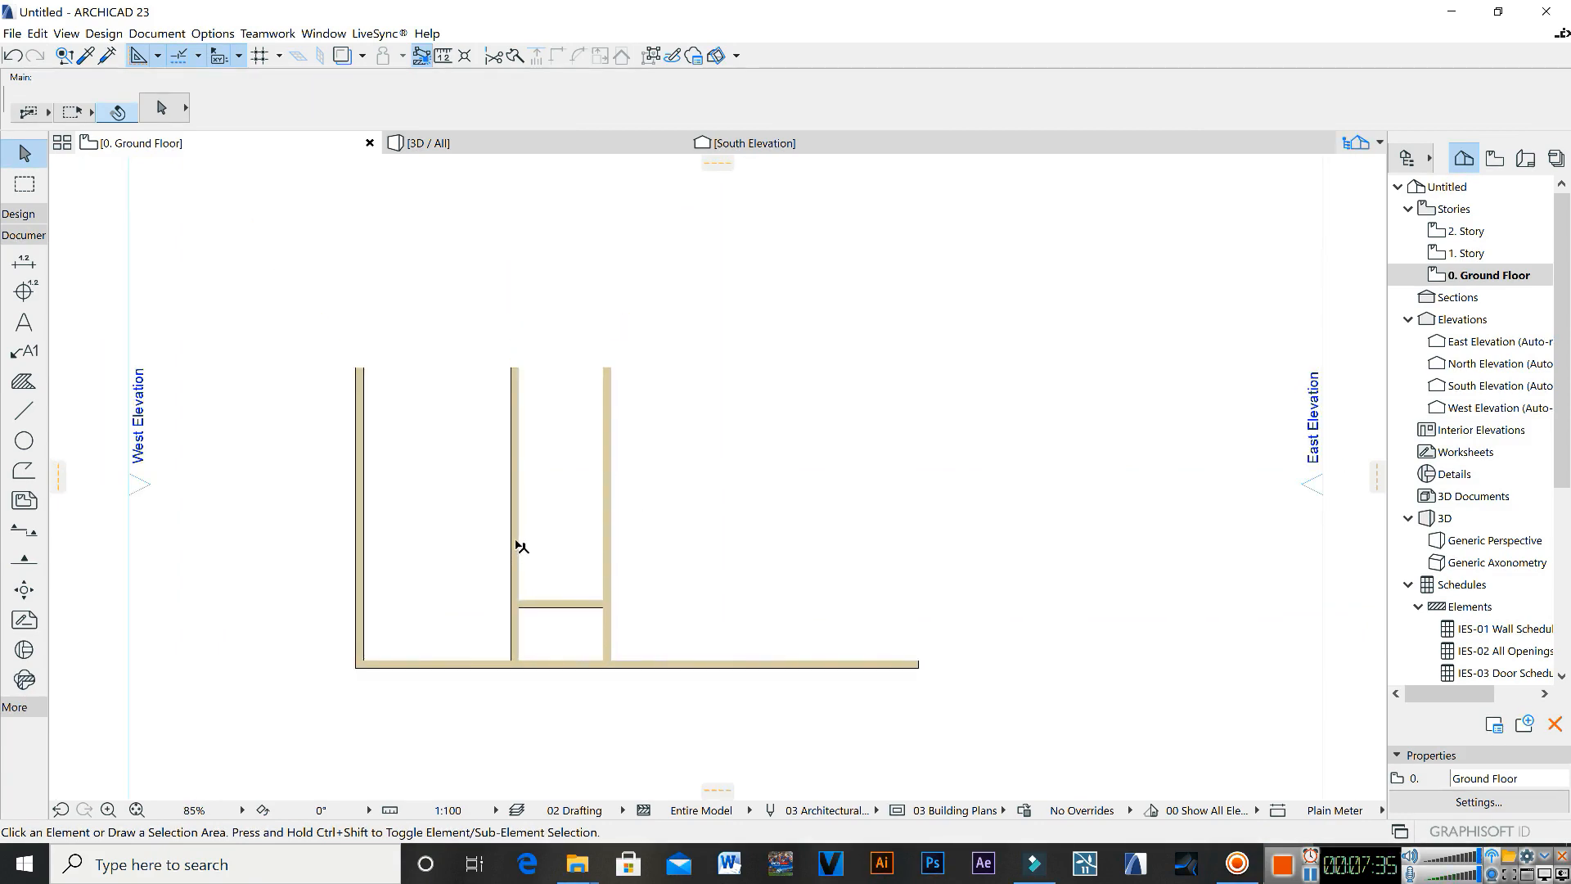
middle_click_drag(514, 614, 542, 555)
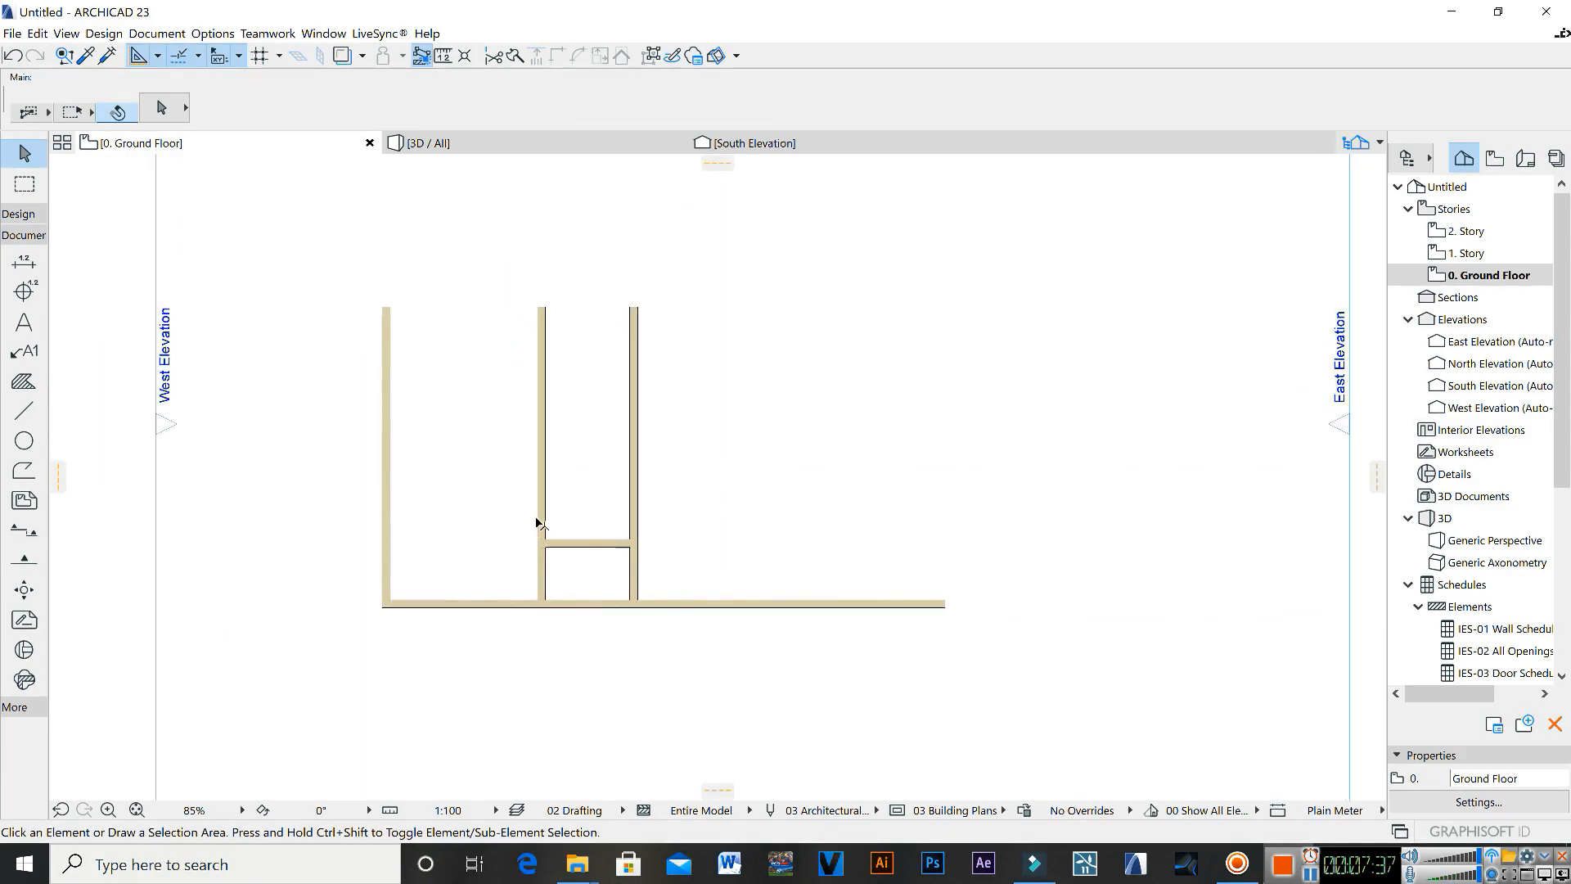
middle_click_drag(517, 482, 522, 537)
scroll(620, 549, "up", 3)
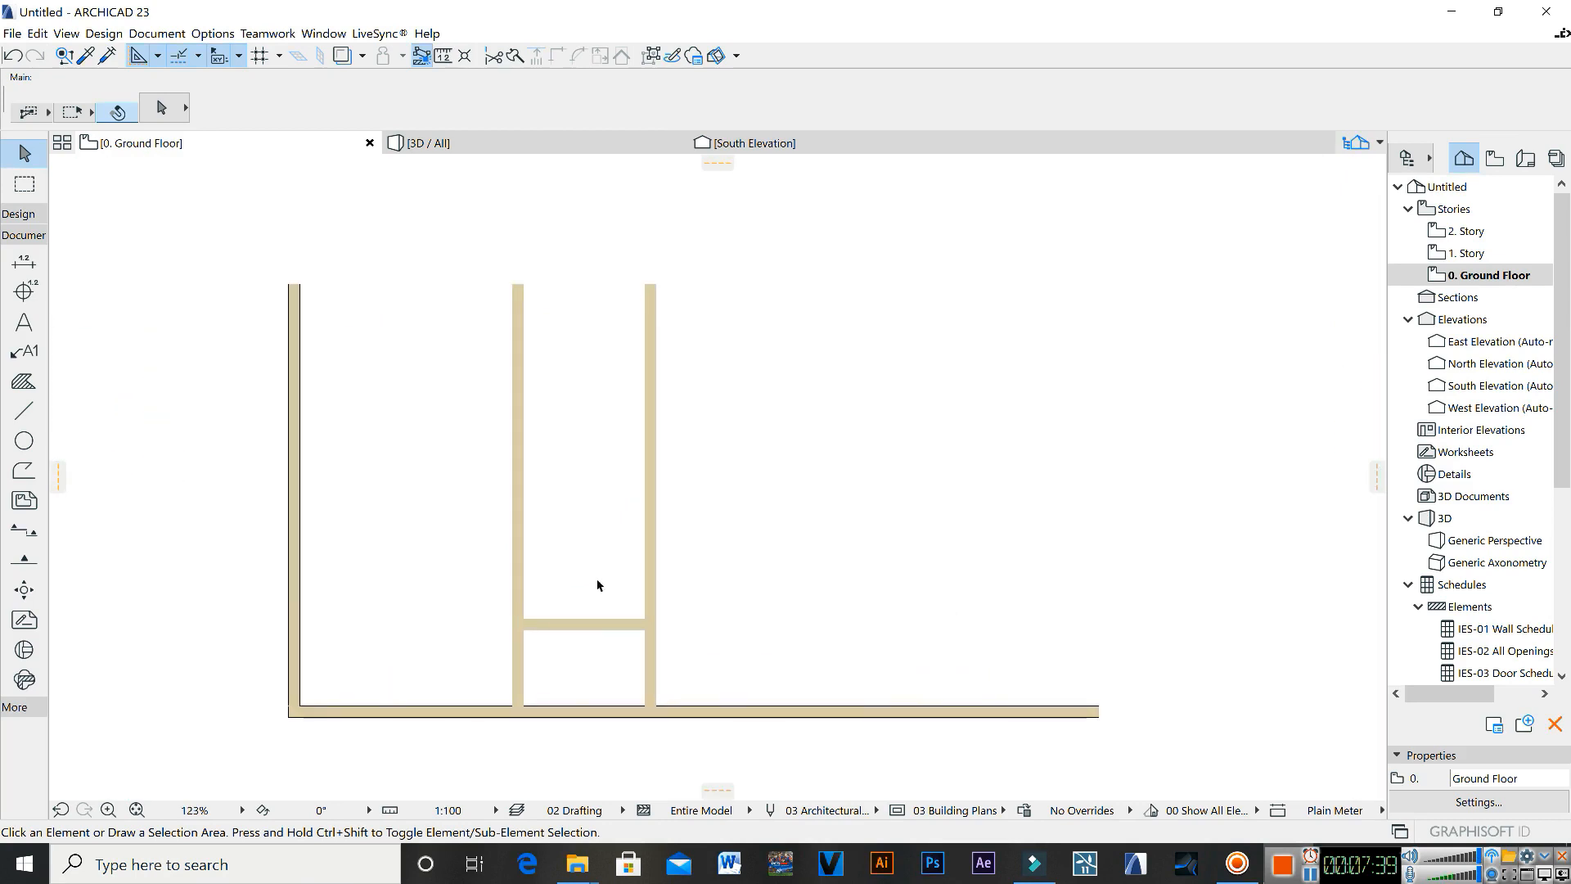
scroll(565, 640, "up", 1)
scroll(589, 636, "down", 1)
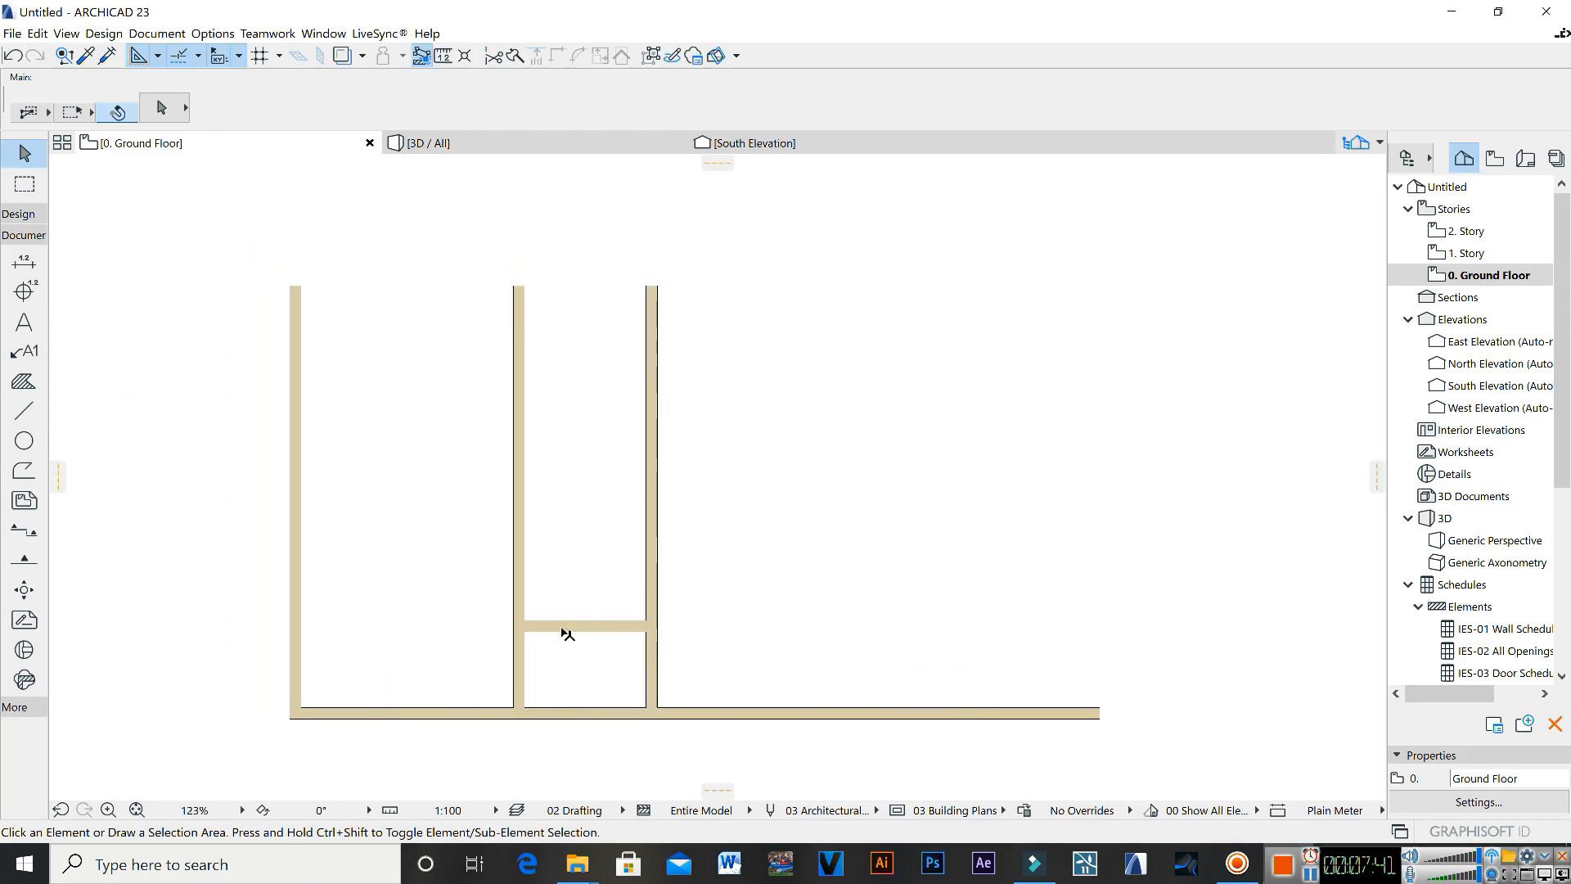
Step: Draw a 6000 guide line upward at 90° from the bottom wall's inner face, between the first and second vertical walls
mouse_move(543, 533)
middle_mouse_down()
mouse_move(554, 551)
mouse_move(535, 549)
middle_mouse_up()
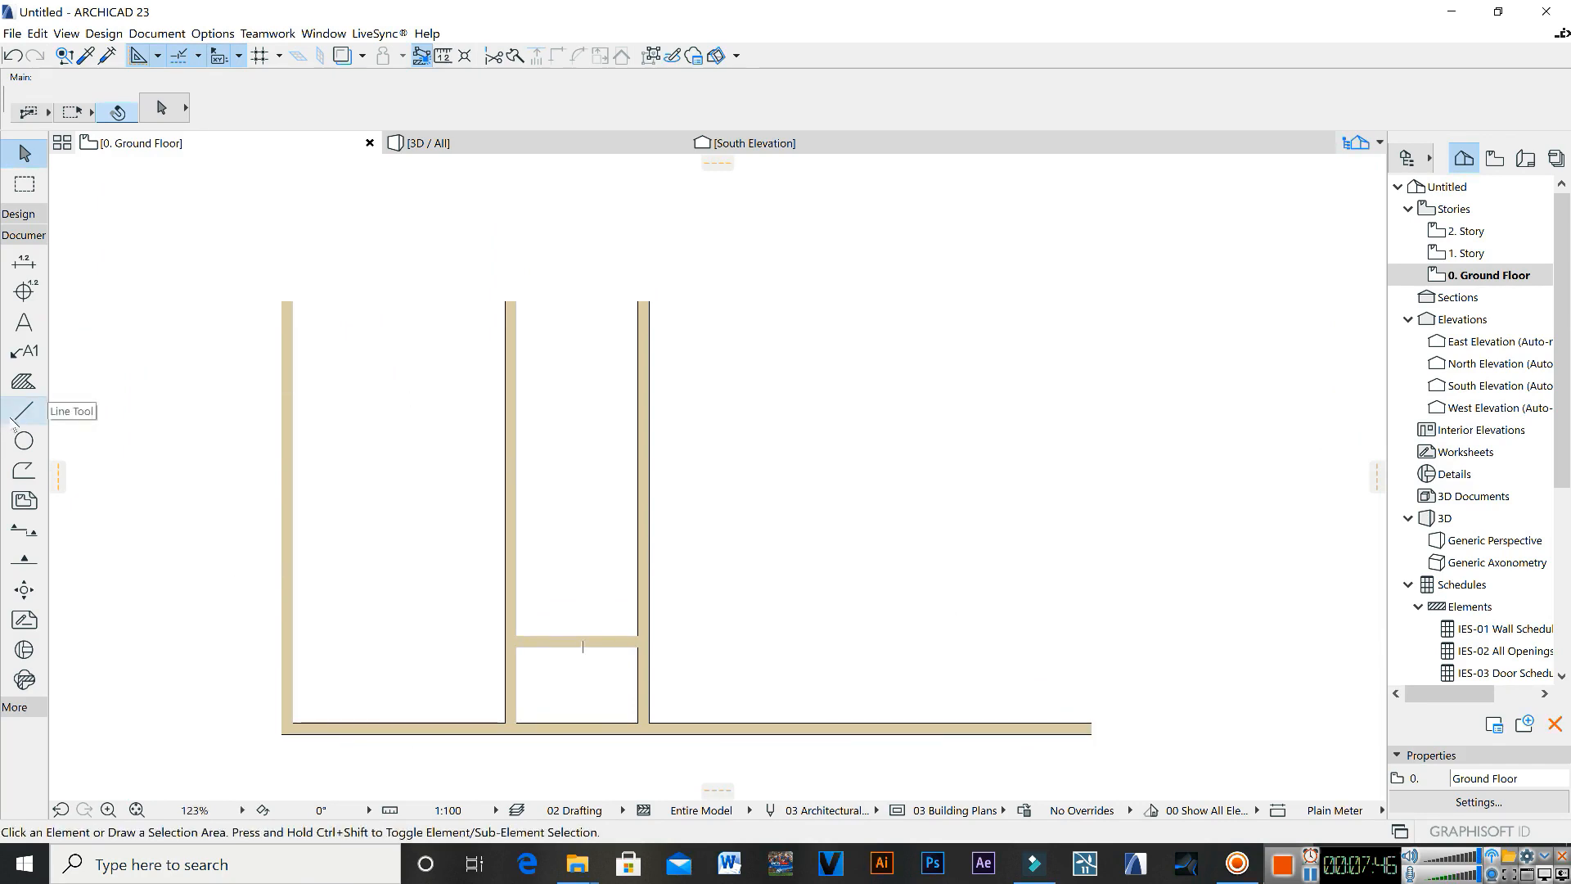
left_click(21, 411)
scroll(378, 727, "up", 1)
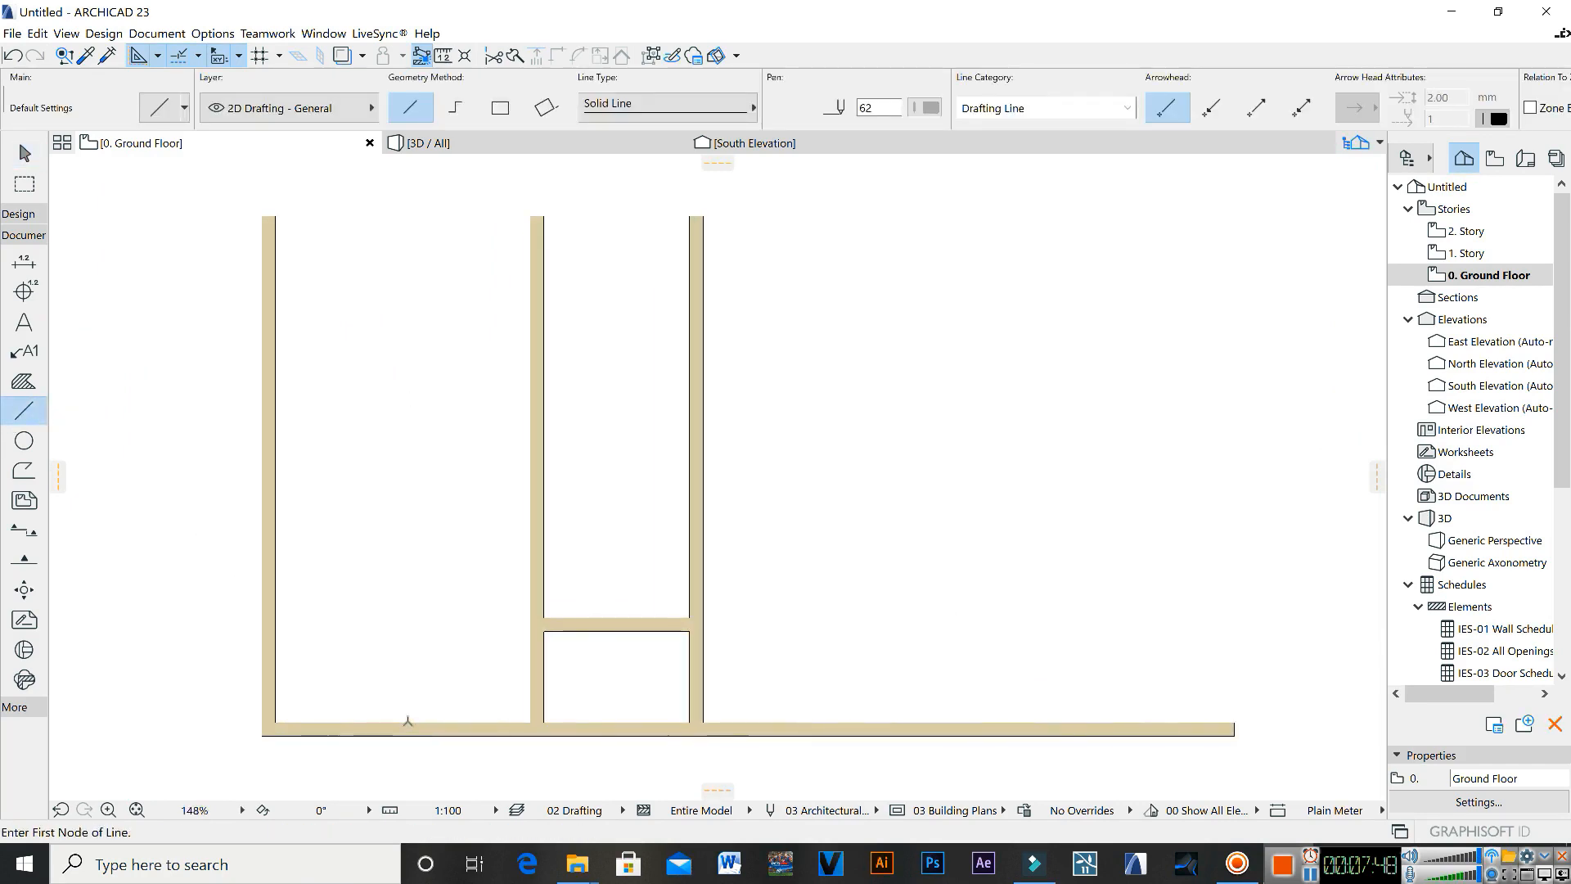
left_click(408, 722)
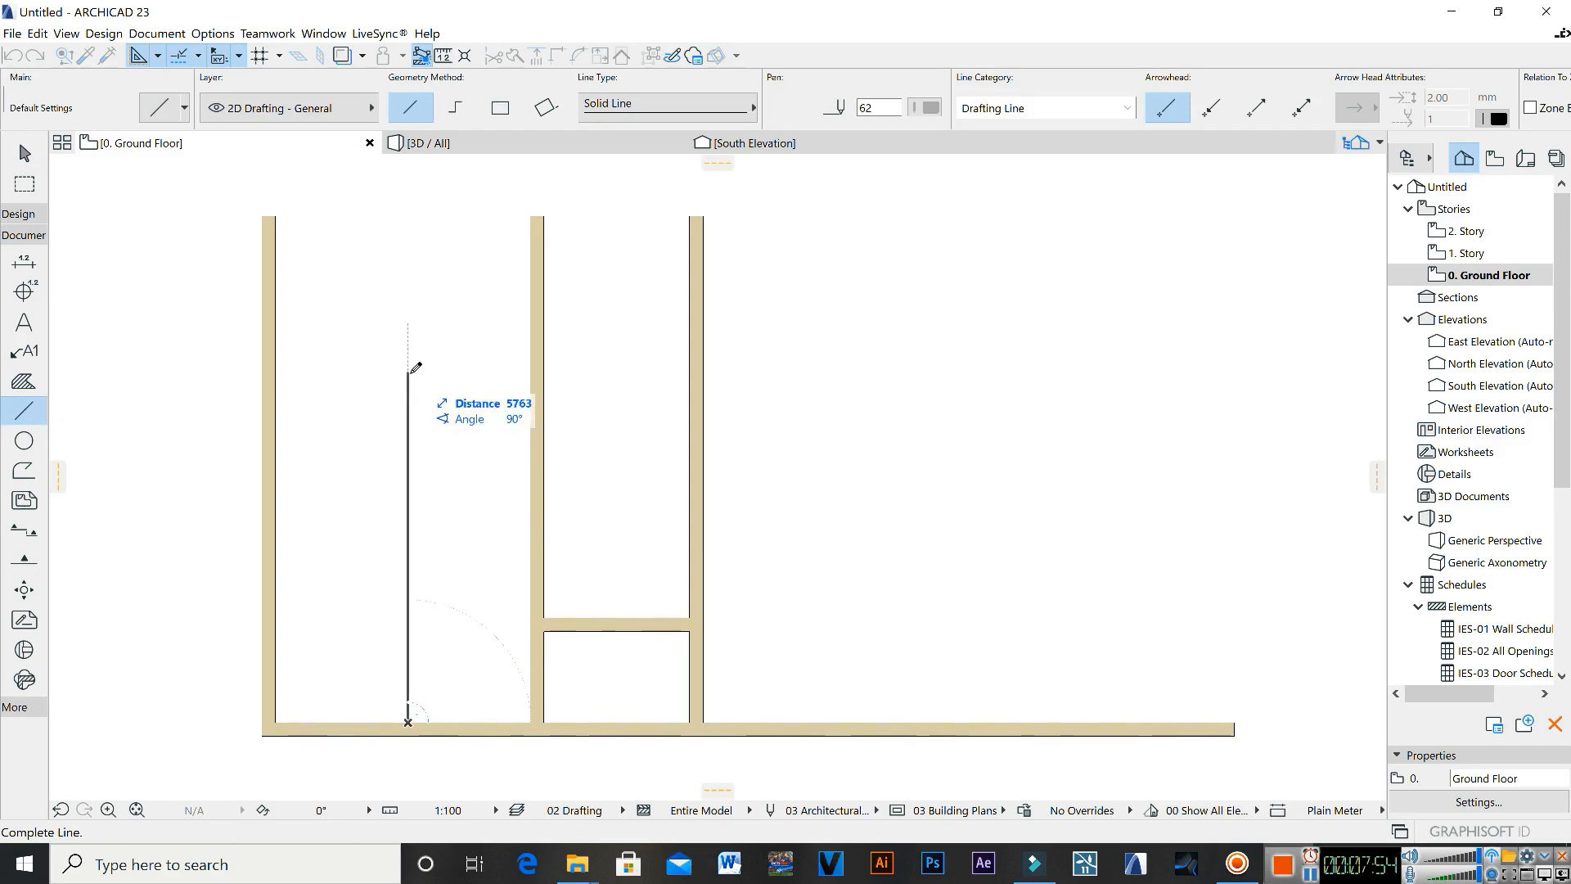
type("6000")
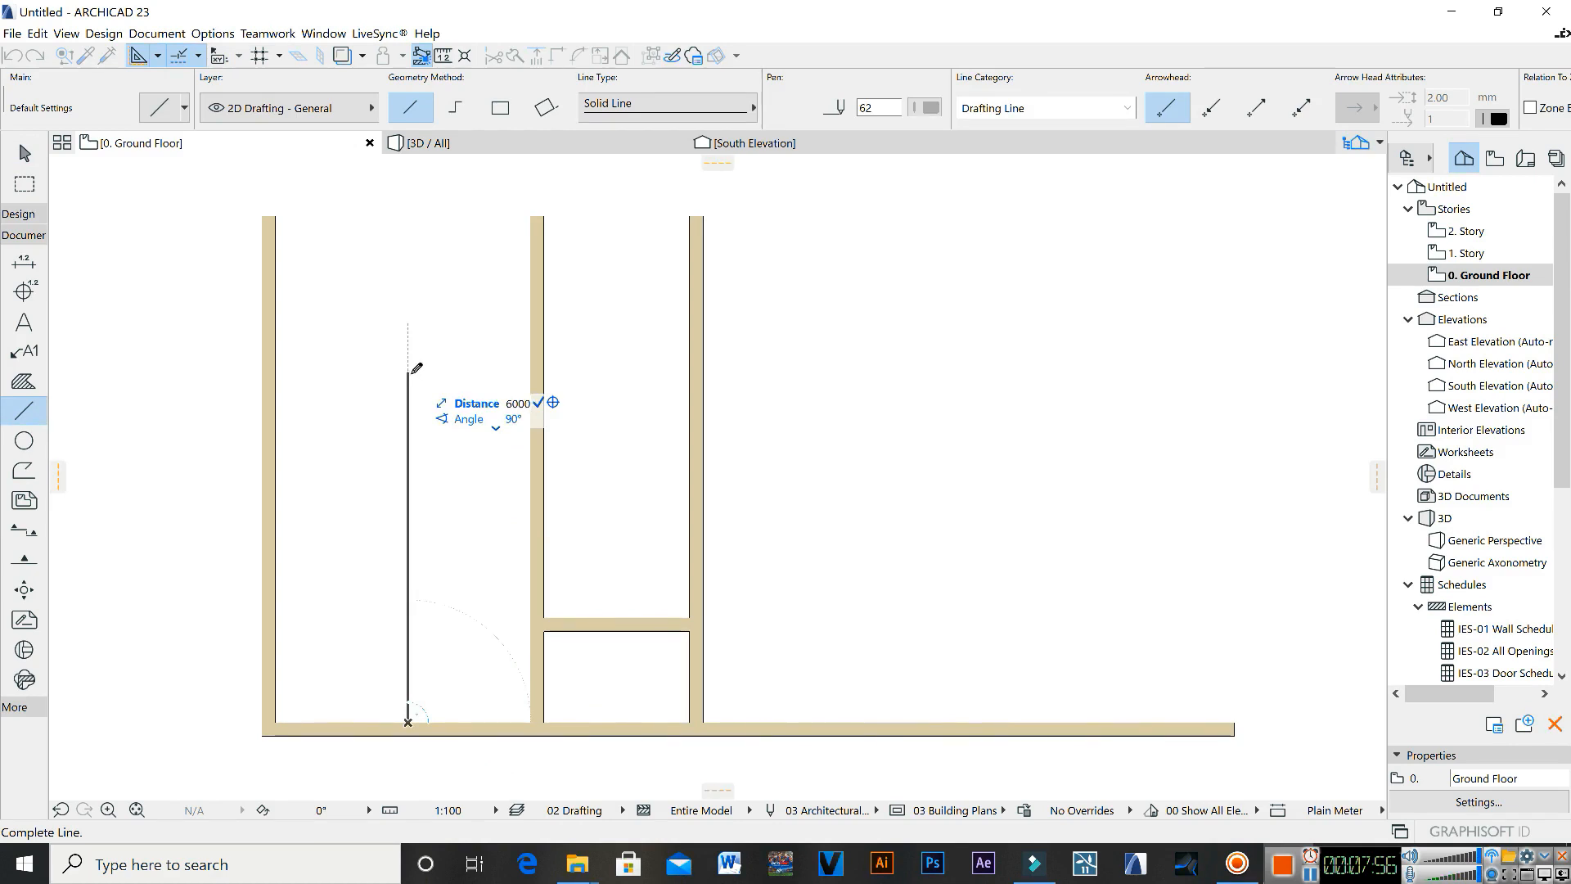
key("Return")
key("Escape")
Step: Drag a copy of the short horizontal wall by its lower face up to the top end of the 6000 guide line
left_click(591, 629)
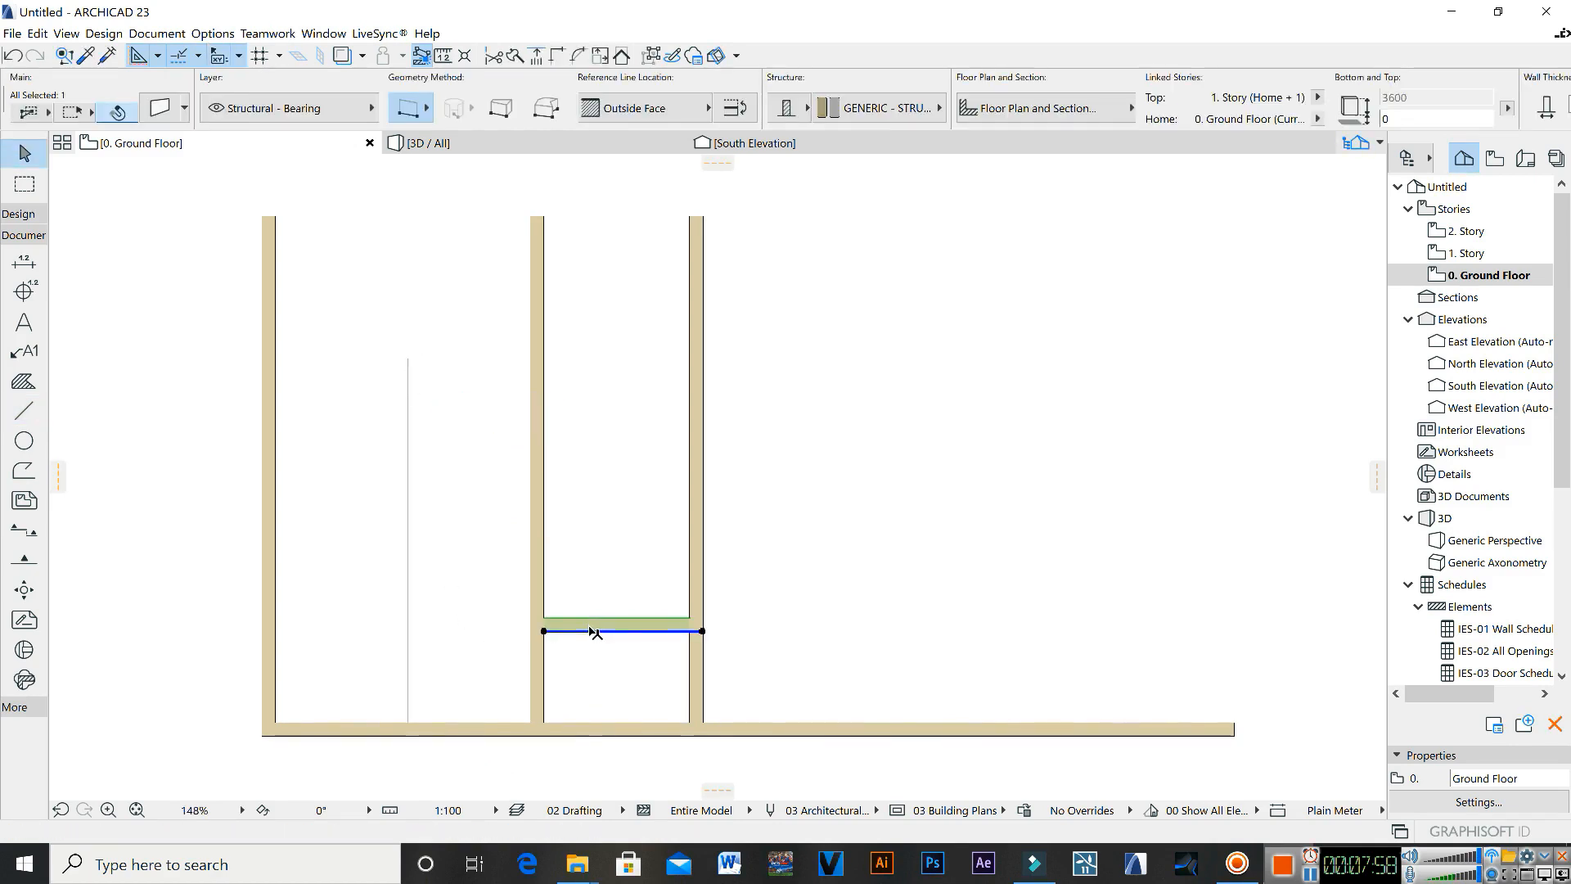
key("ctrl+shift+d")
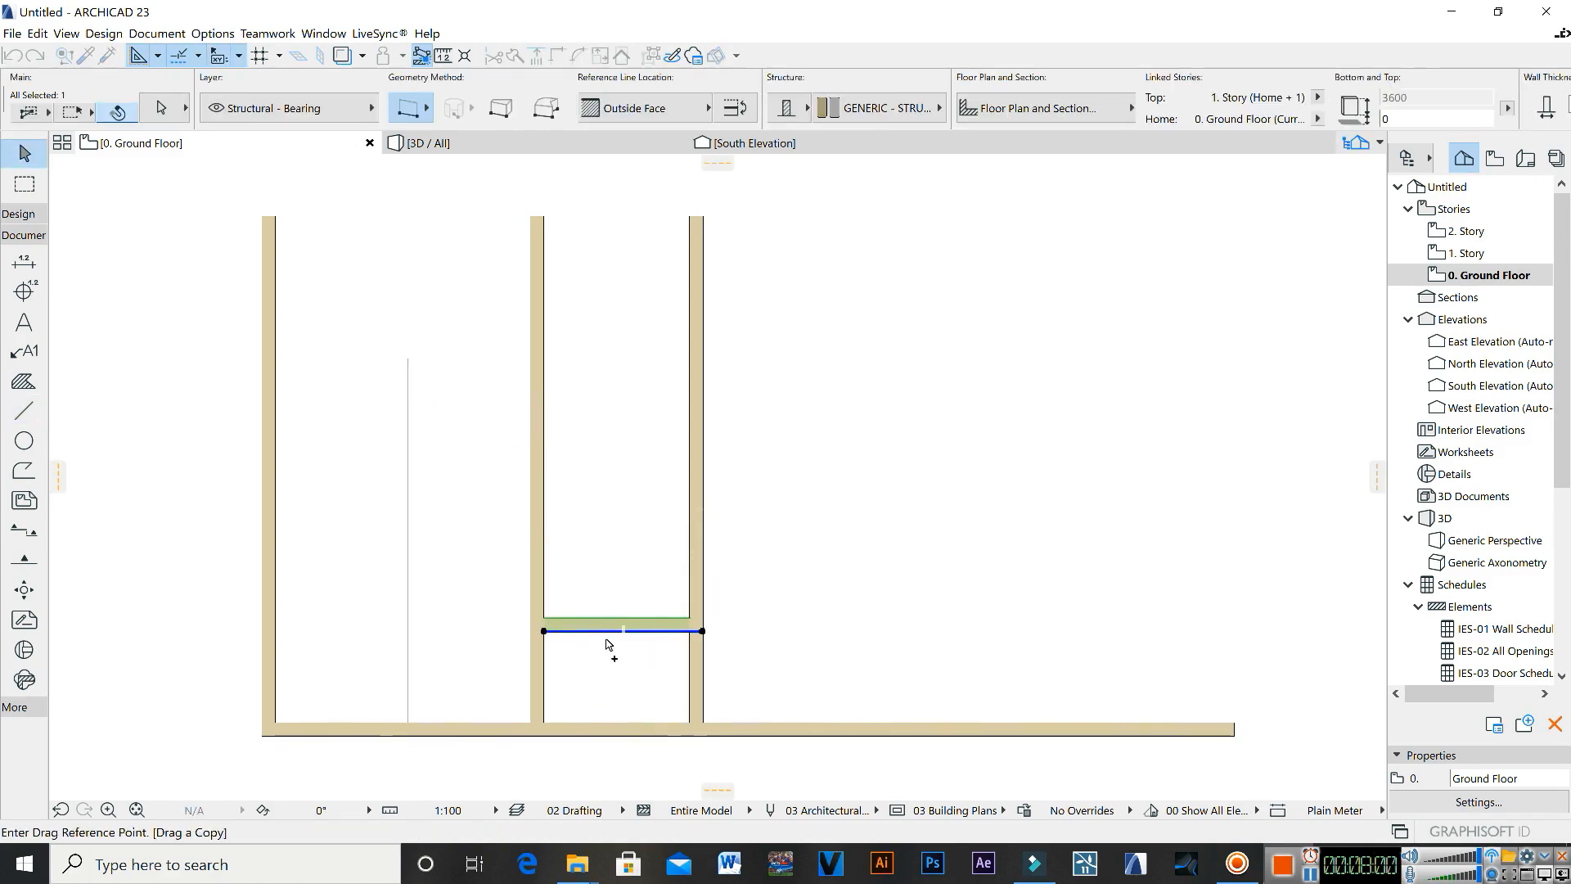
left_click(603, 631)
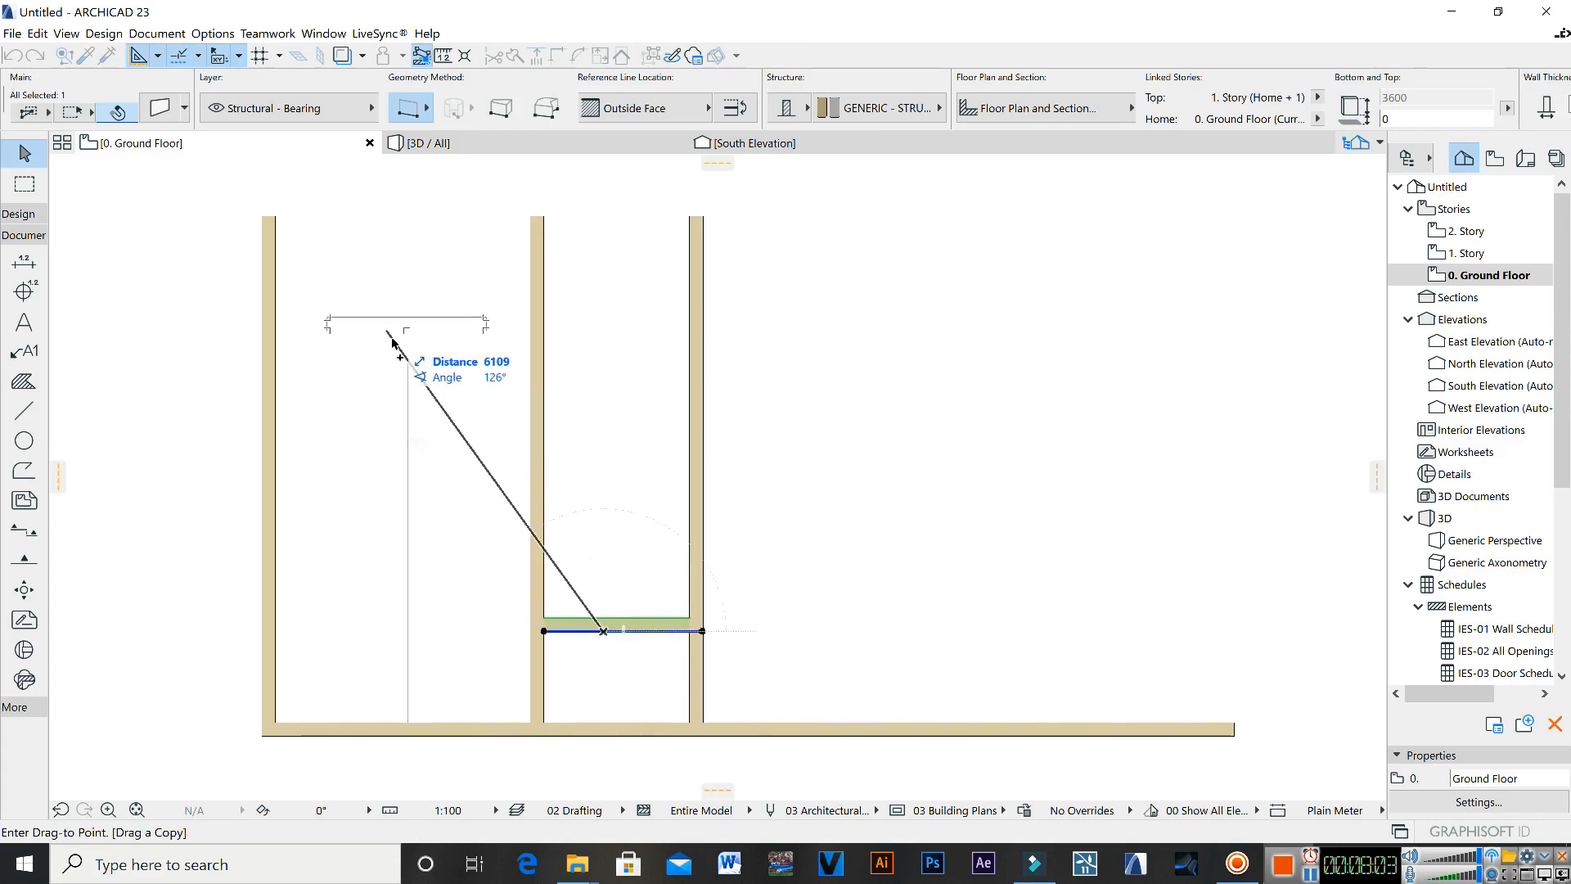
left_click(409, 366)
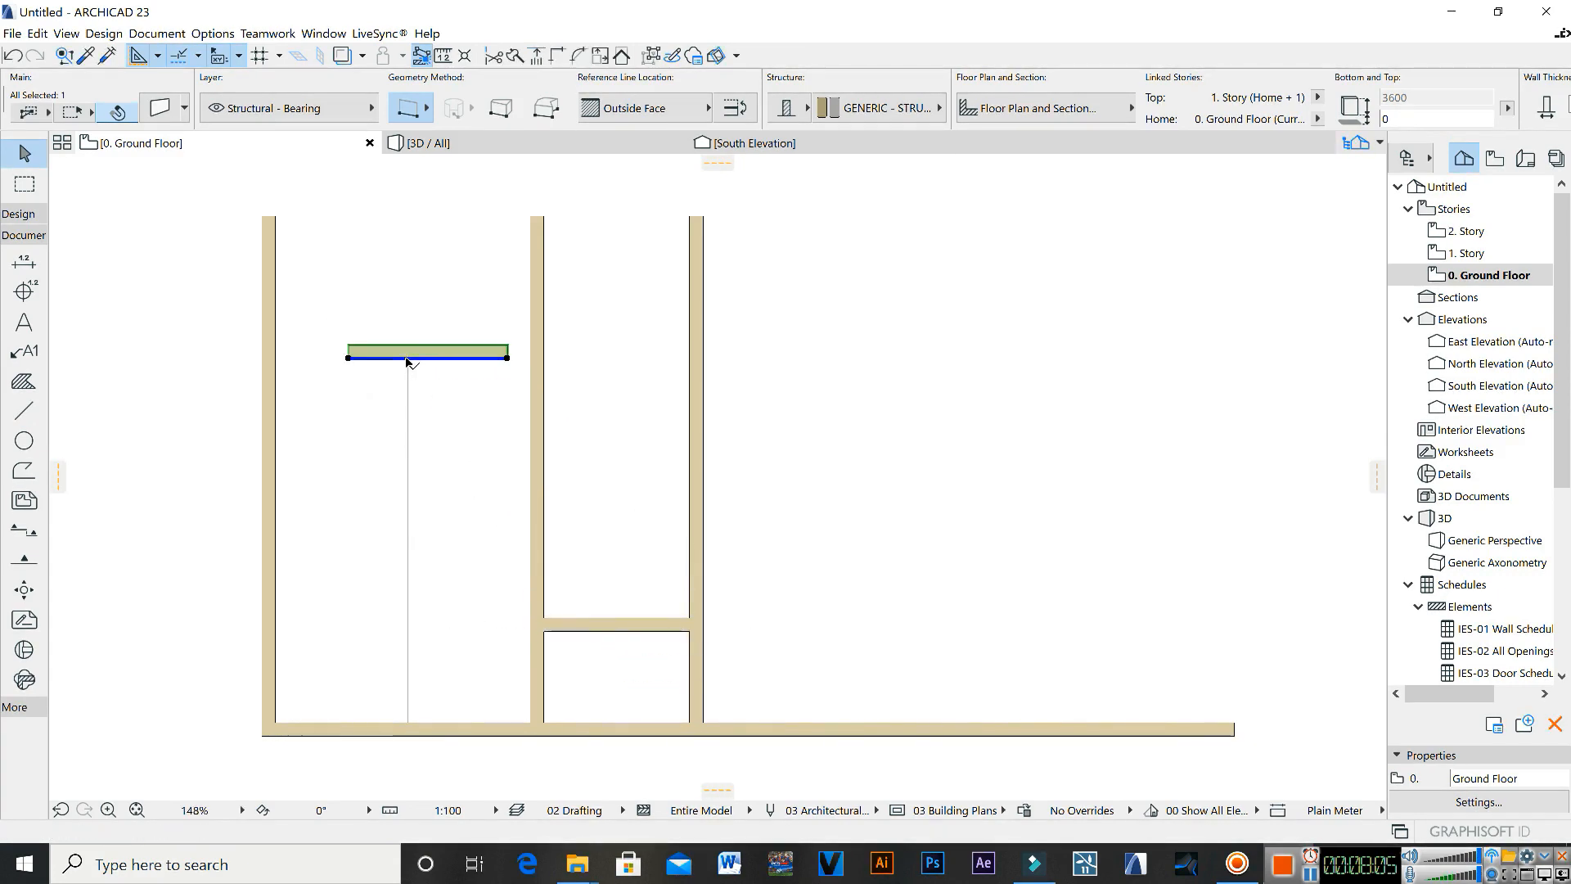
Step: Stretch the copied horizontal wall's ends to the first and second vertical walls, and delete the 6000 guide line
scroll(512, 360, "up", 2)
left_click(504, 354)
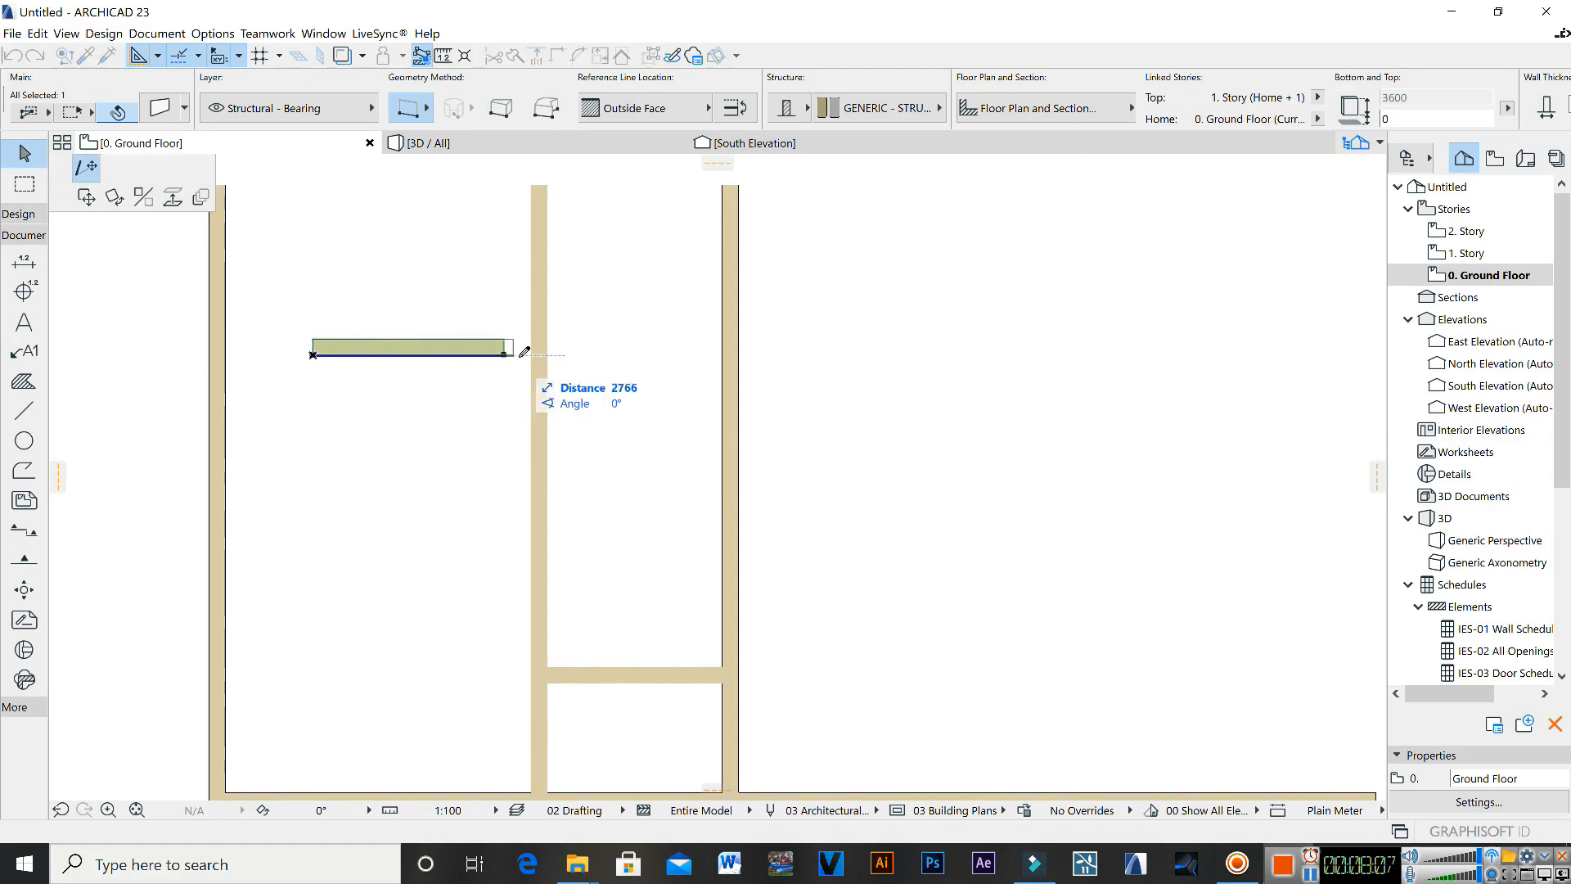
left_click(547, 354)
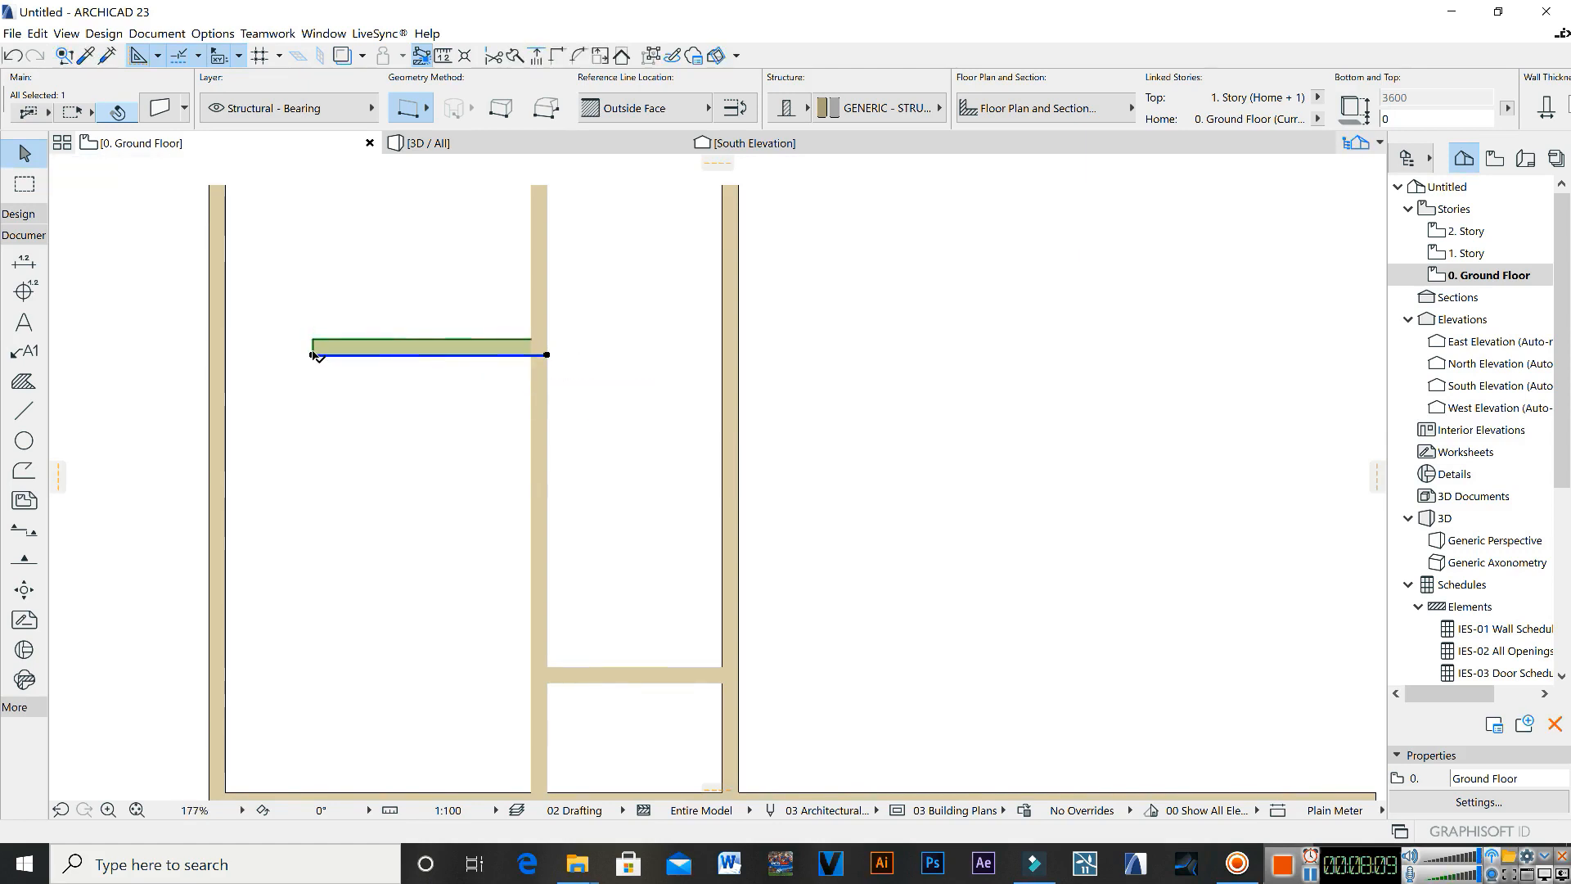
left_click(311, 355)
left_click(227, 355)
key("Escape")
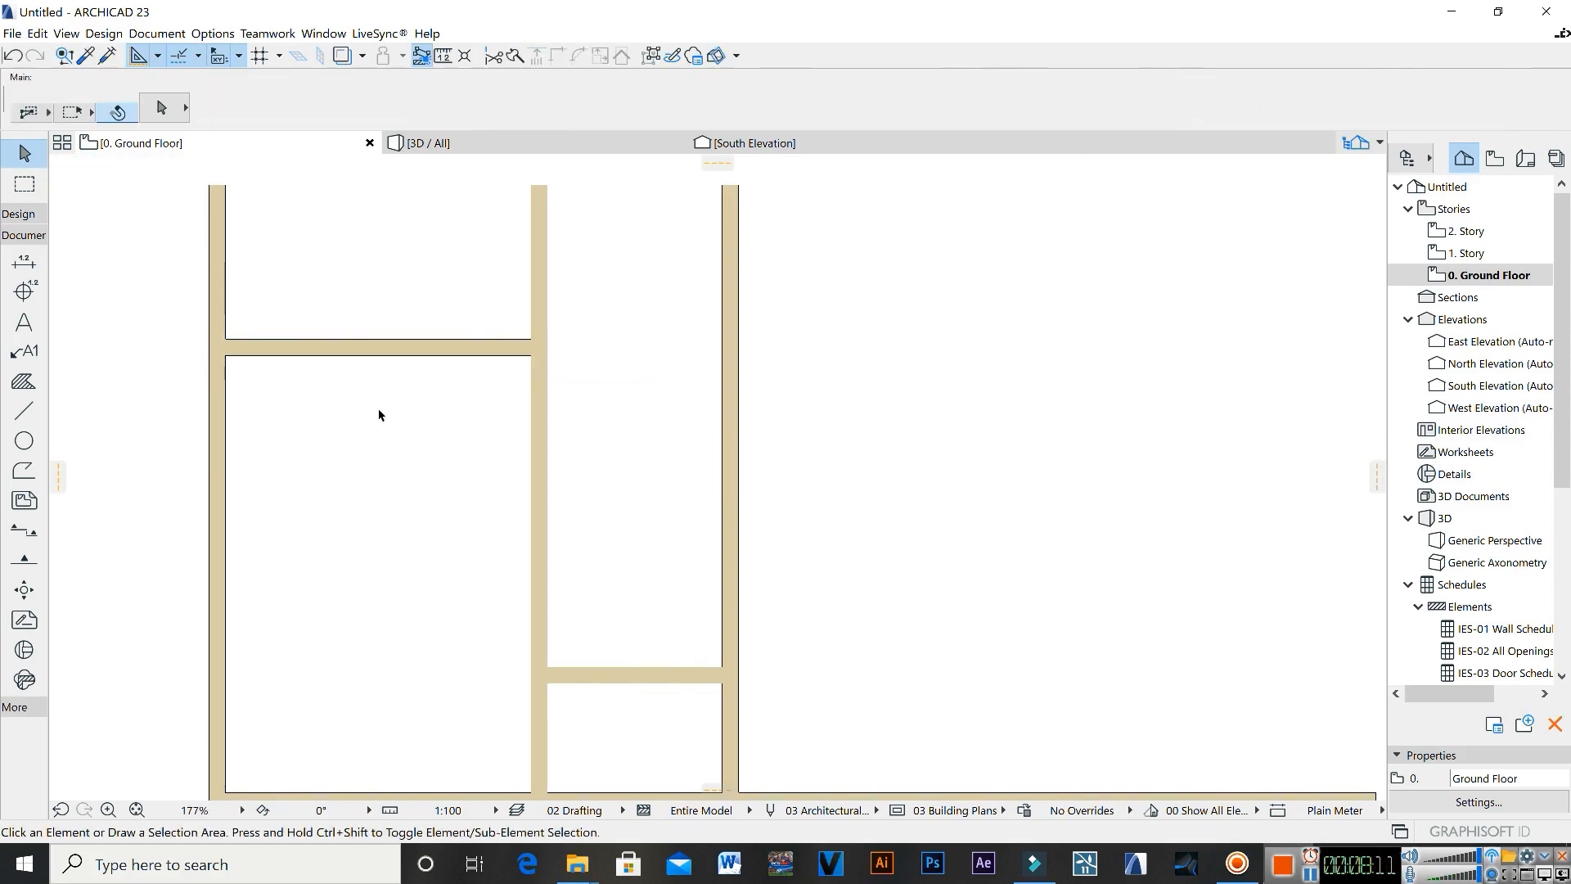
left_click(385, 416)
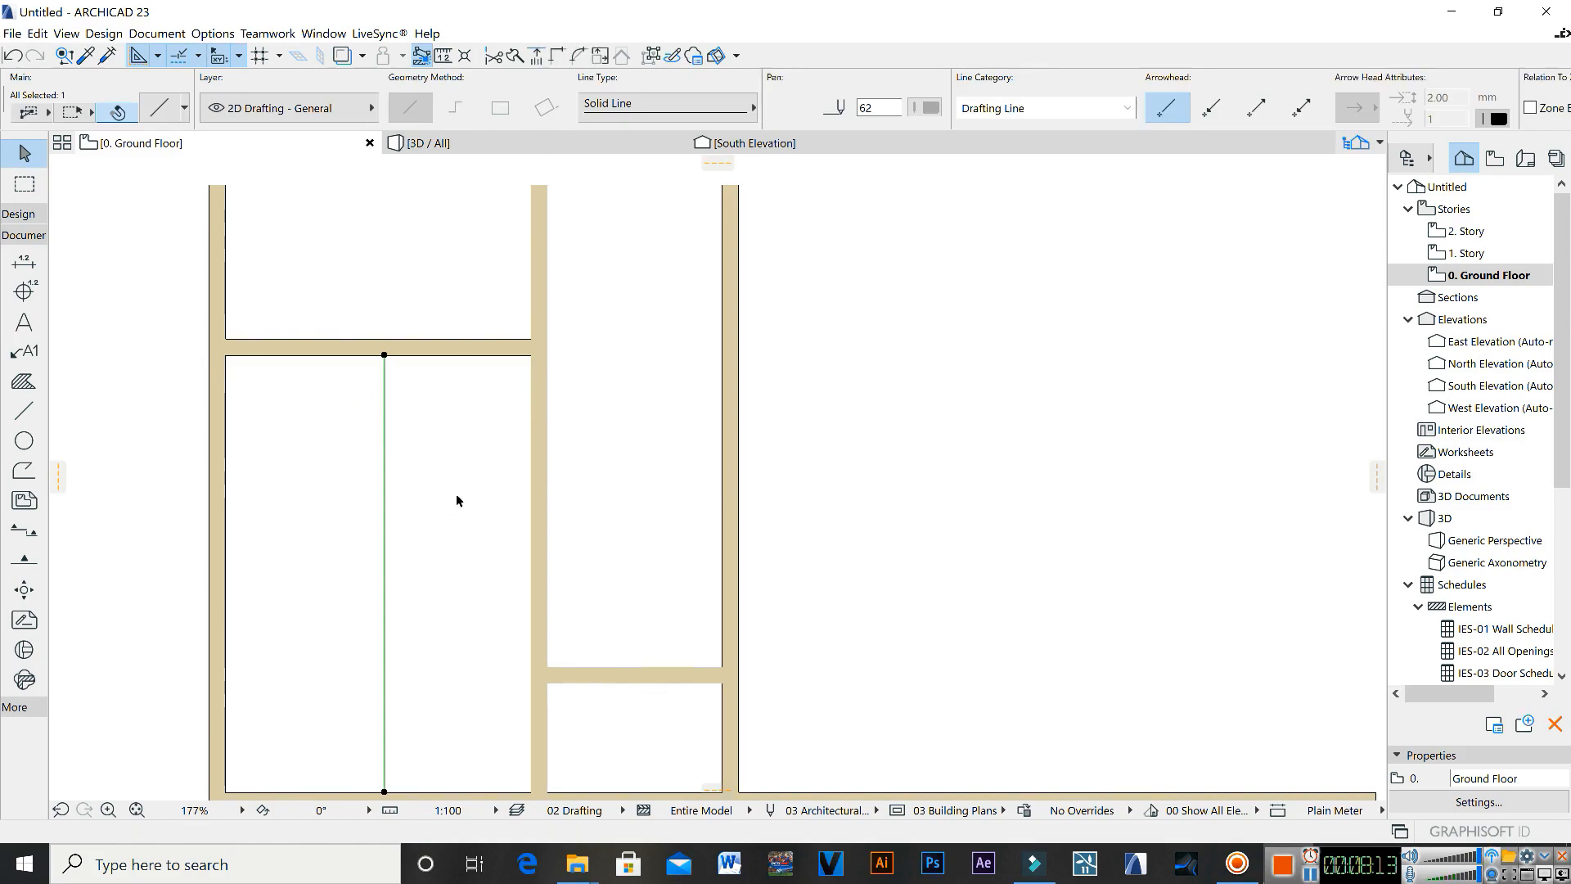
key("Delete")
scroll(414, 401, "down", 3)
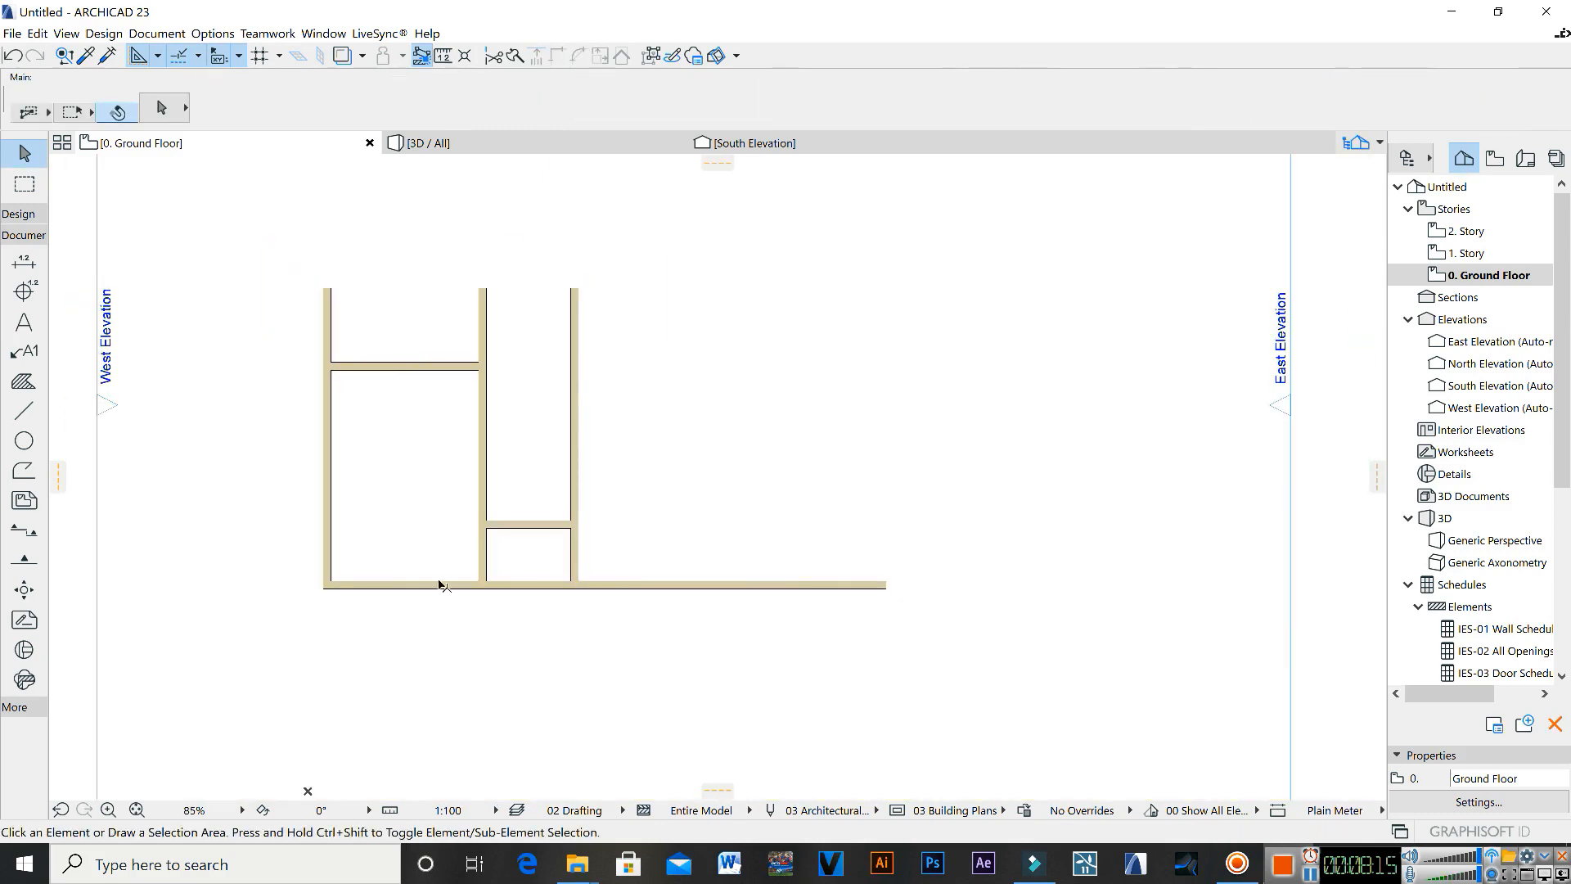
middle_click_drag(385, 530, 379, 501)
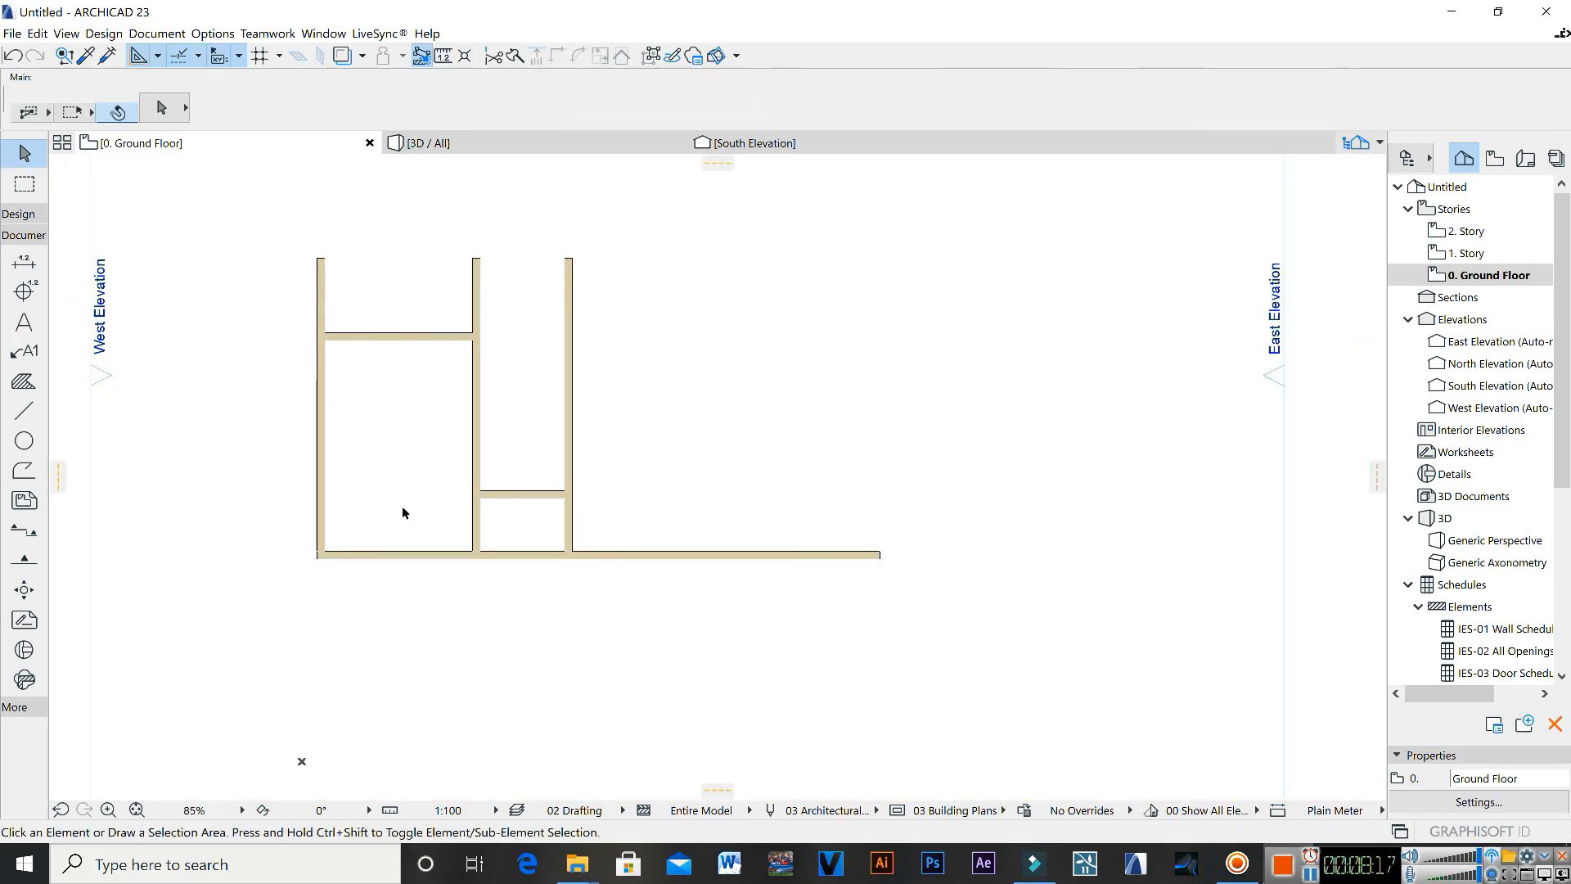
scroll(382, 360, "up", 2)
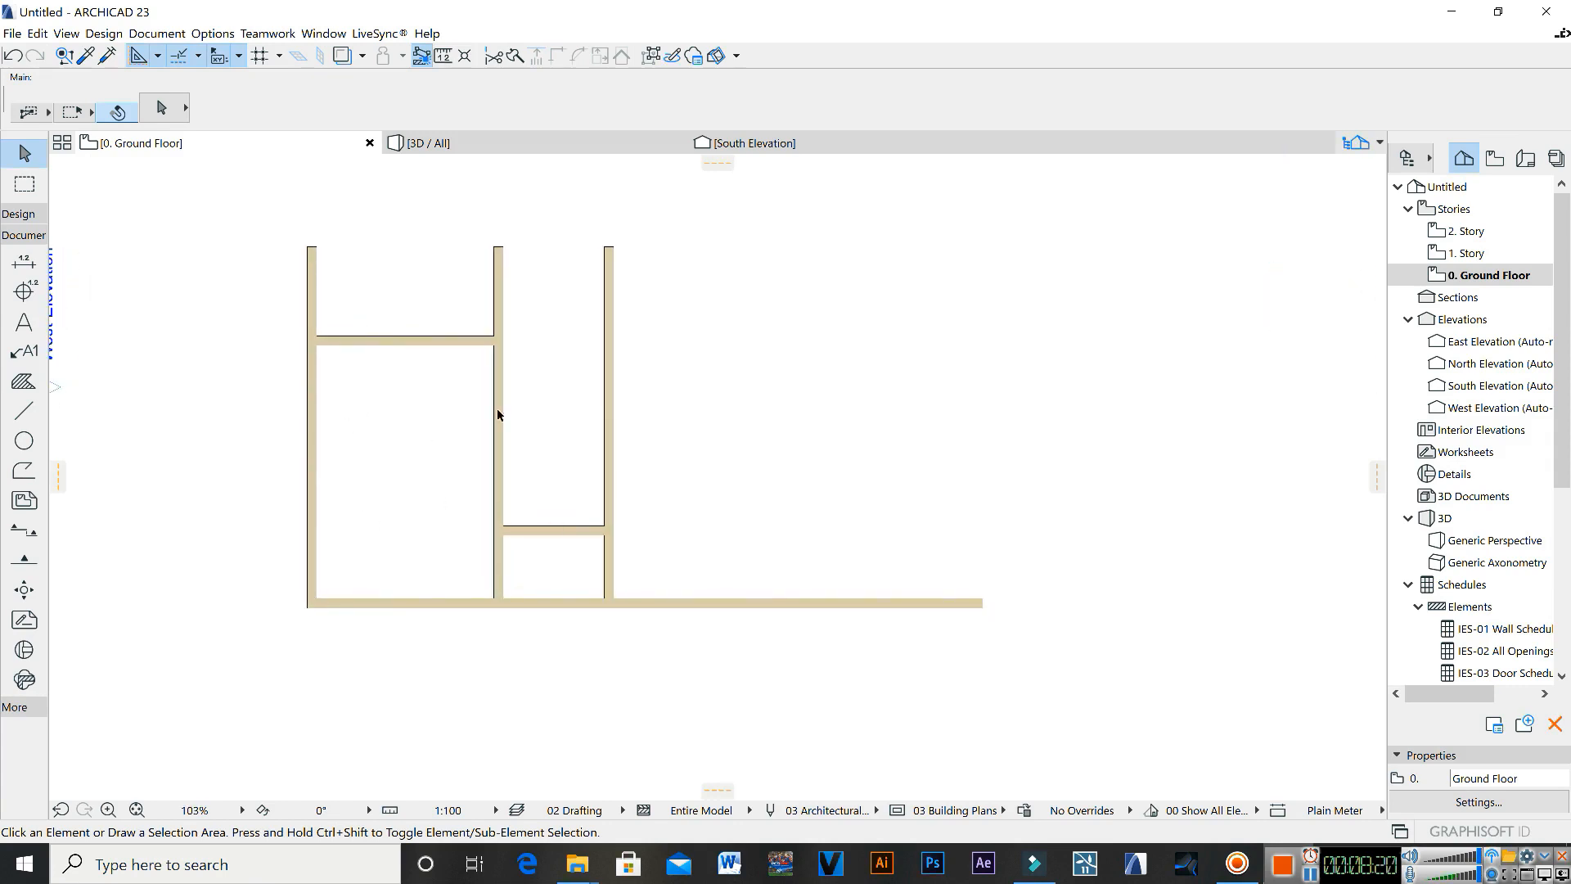
scroll(497, 415, "up", 1)
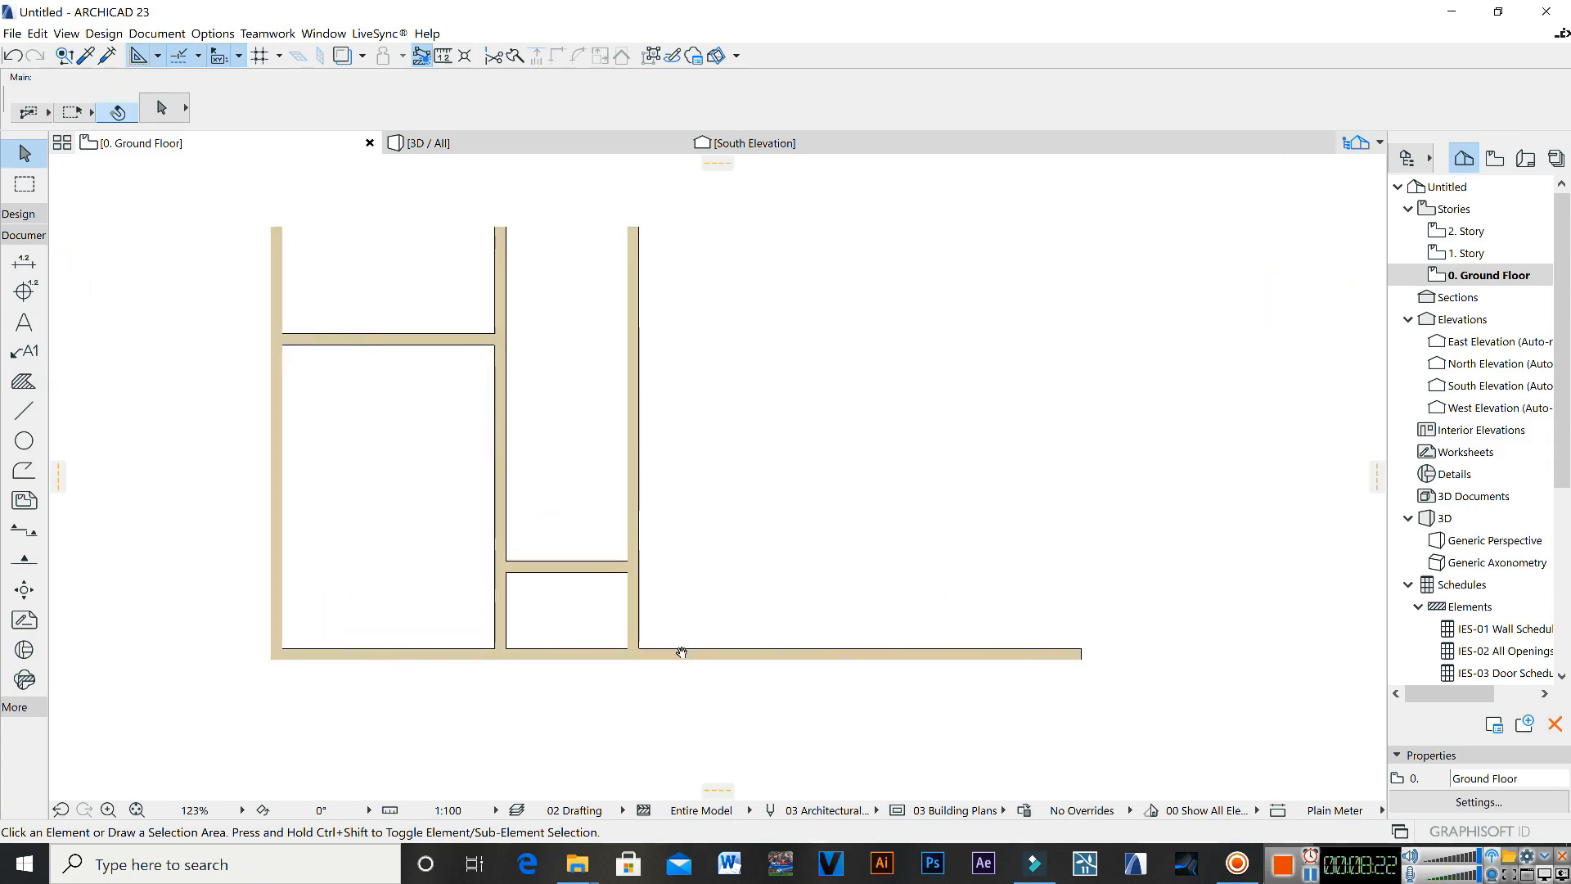
middle_click_drag(688, 650, 664, 644)
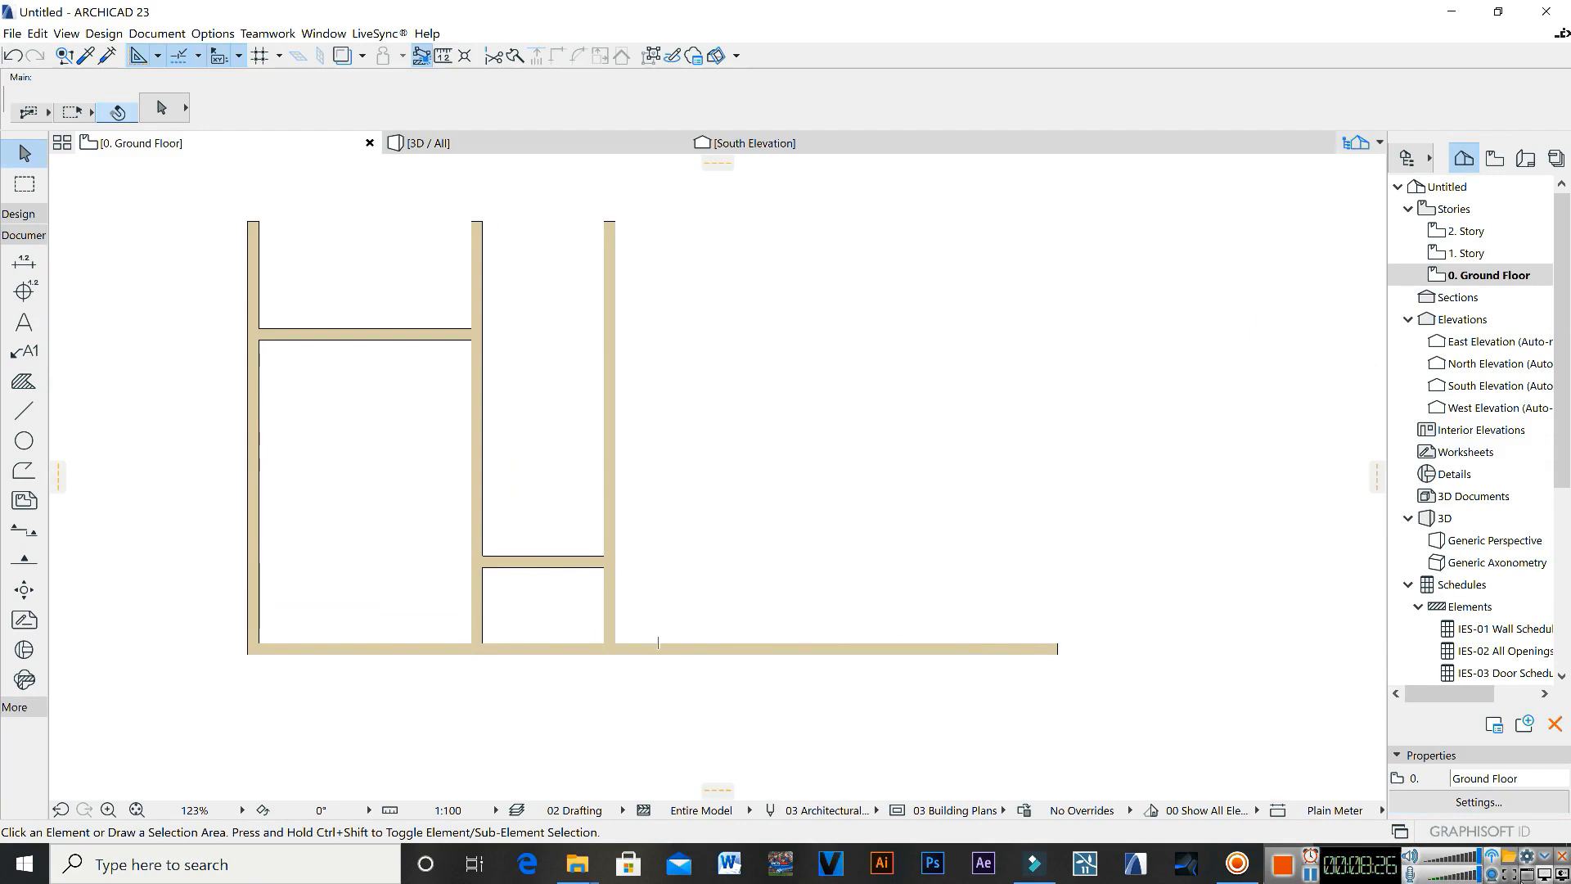
left_click(1314, 875)
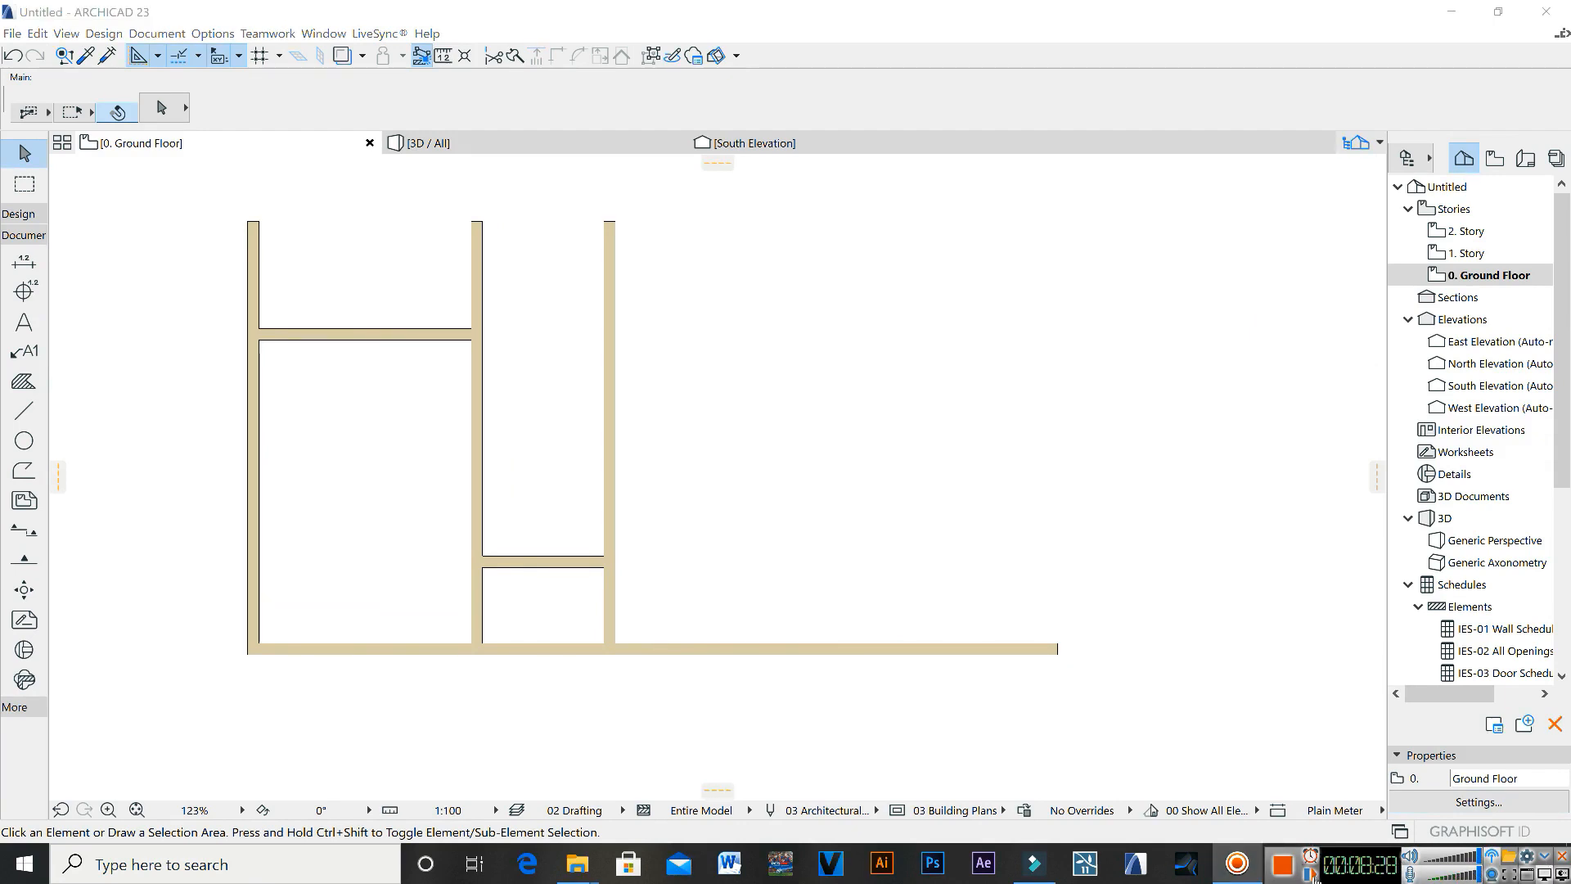
left_click(653, 534)
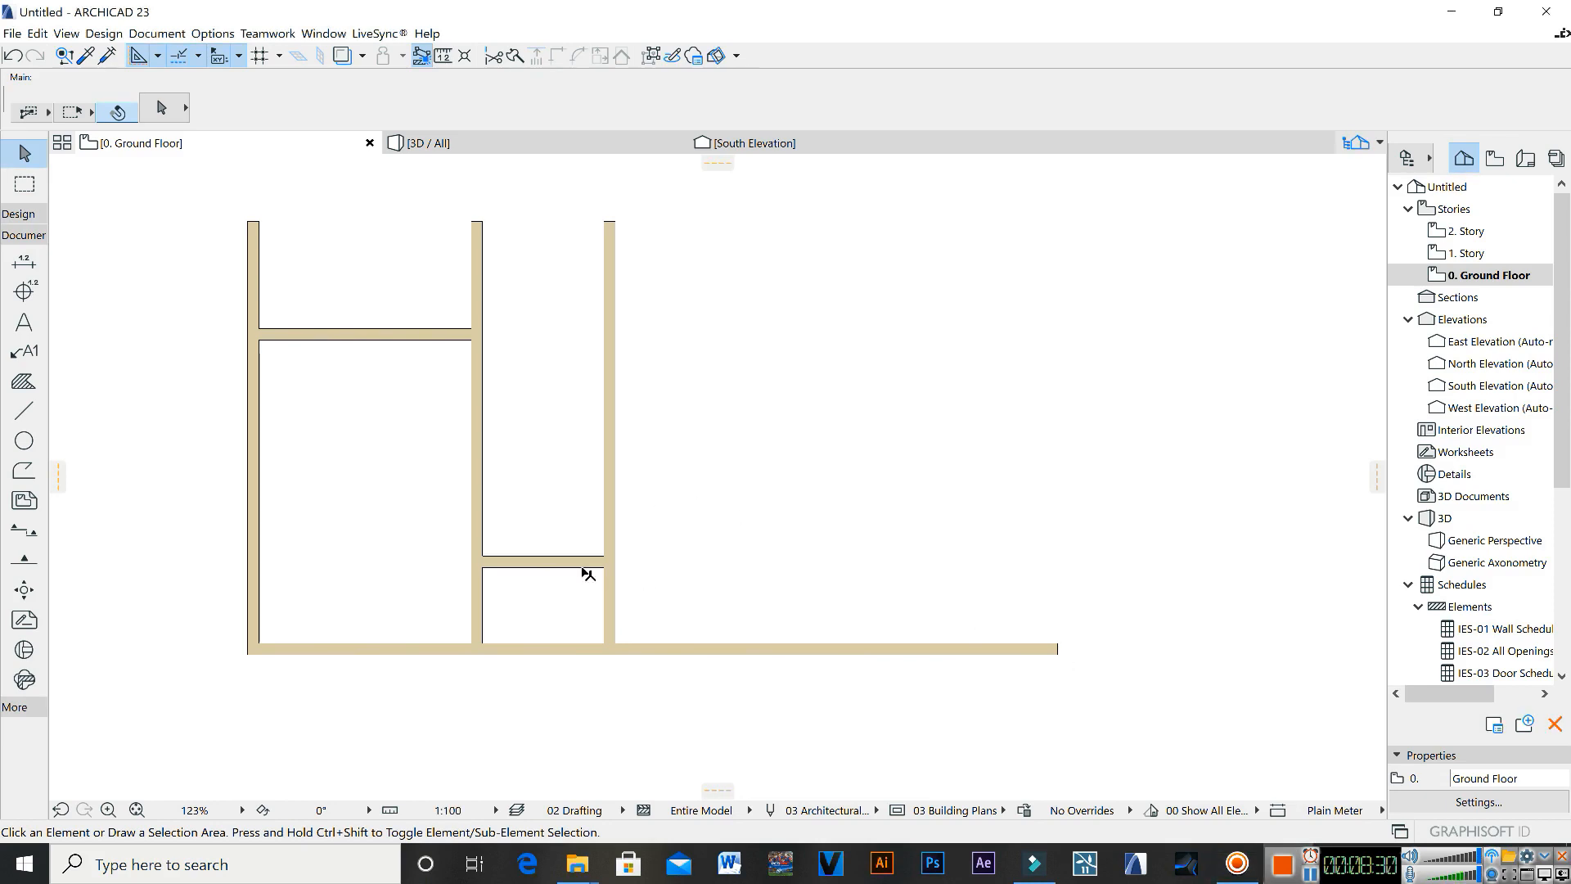
scroll(570, 563, "up", 3)
scroll(565, 563, "down", 3)
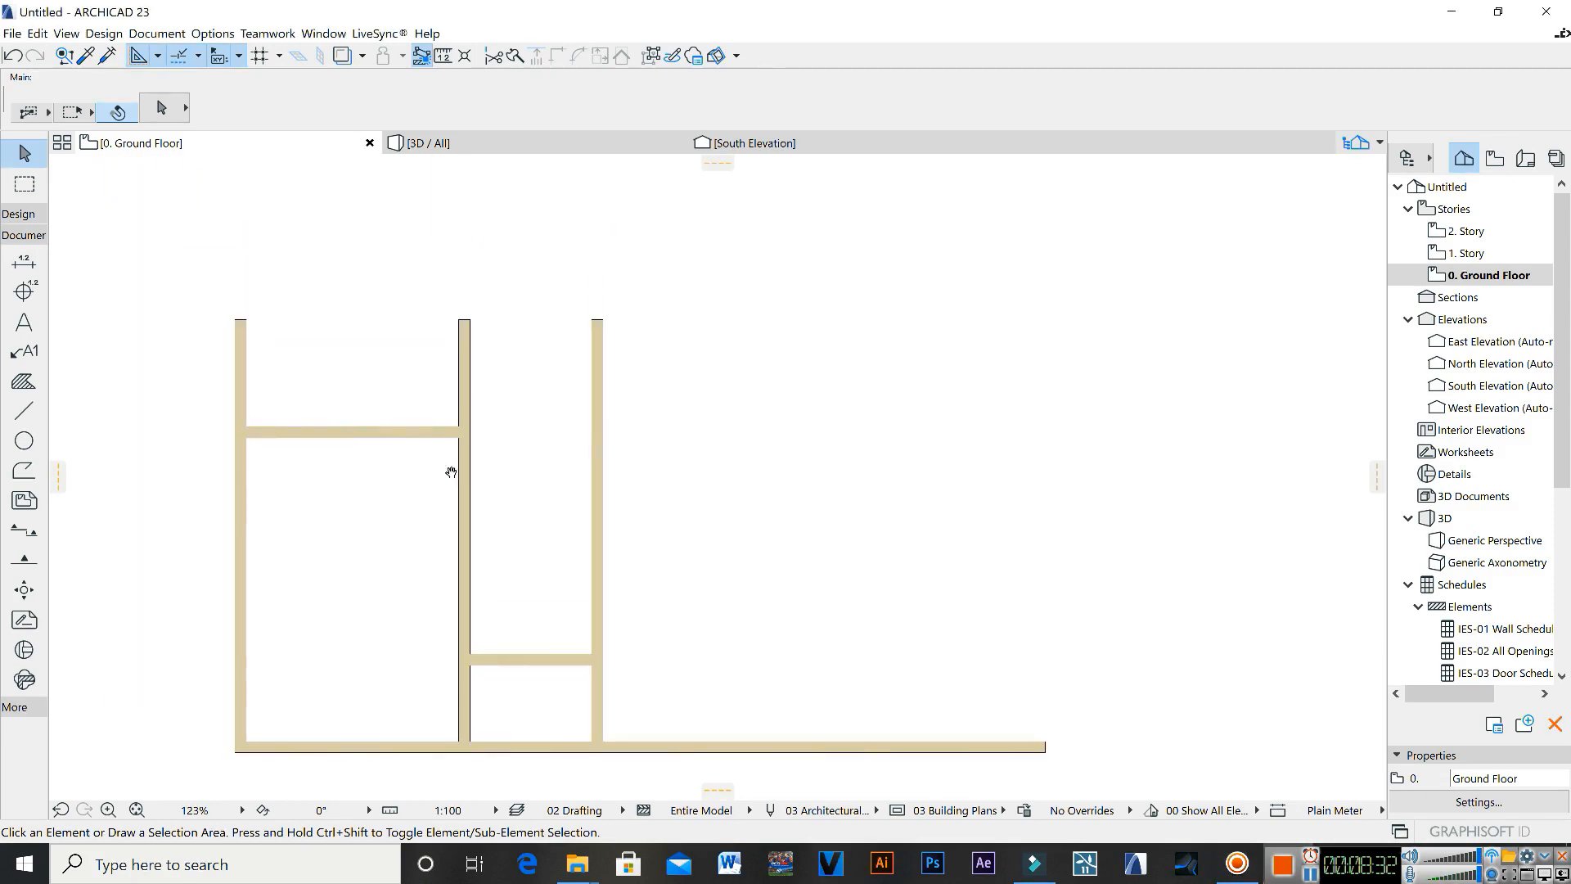
middle_click_drag(407, 367, 405, 379)
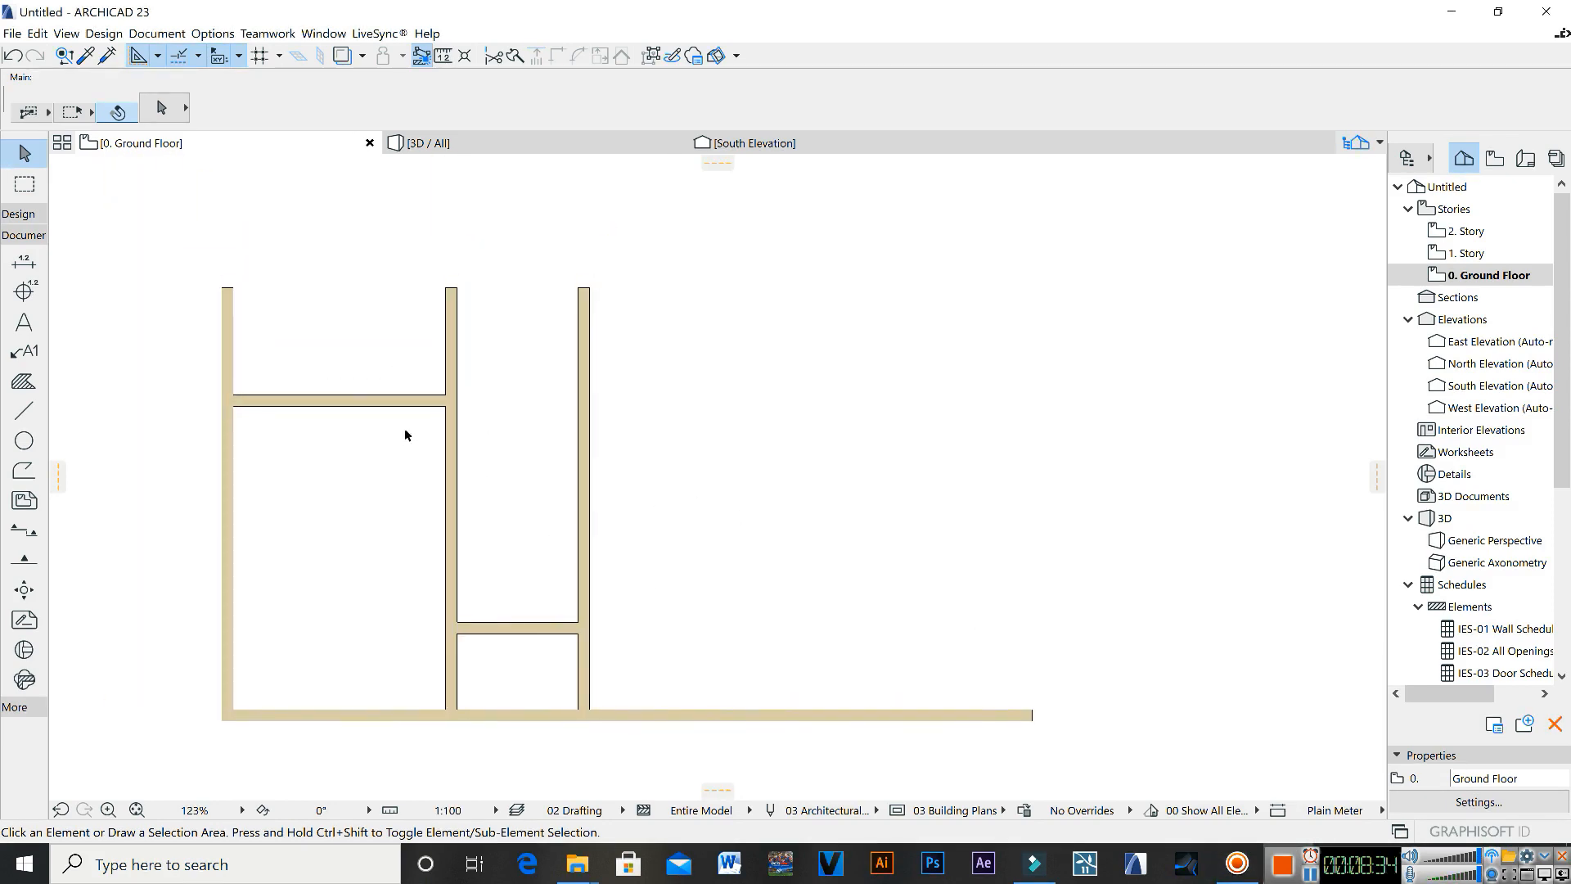
Step: Draw a 3600 guide line at 0° from the second vertical wall's right face, crossing the third vertical wall
left_click(23, 410)
scroll(474, 484, "up", 2)
left_click(452, 485)
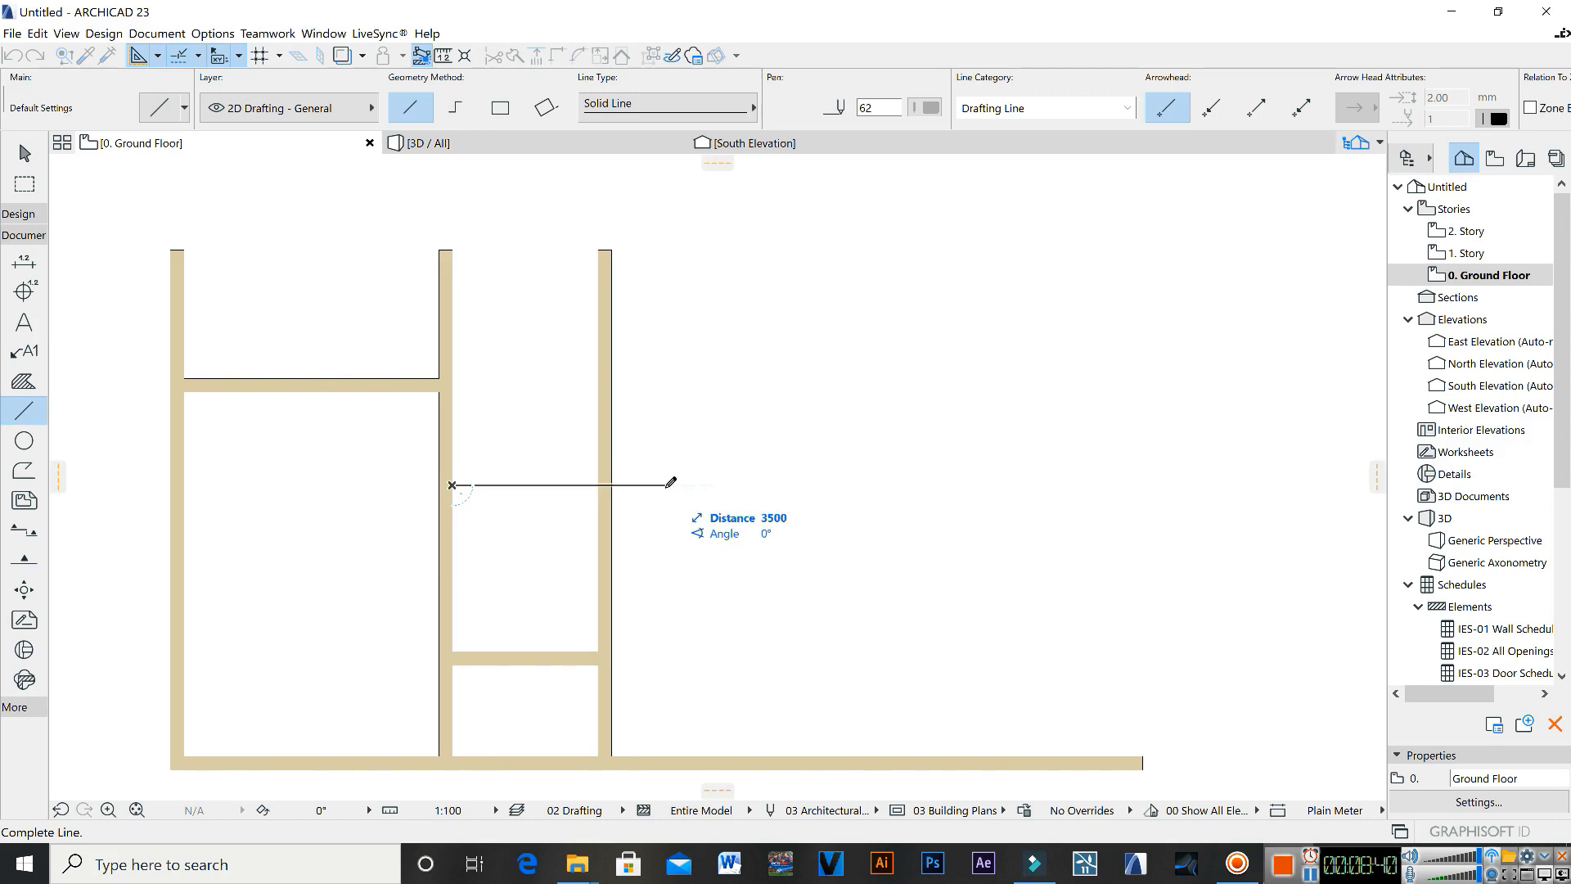
type("3")
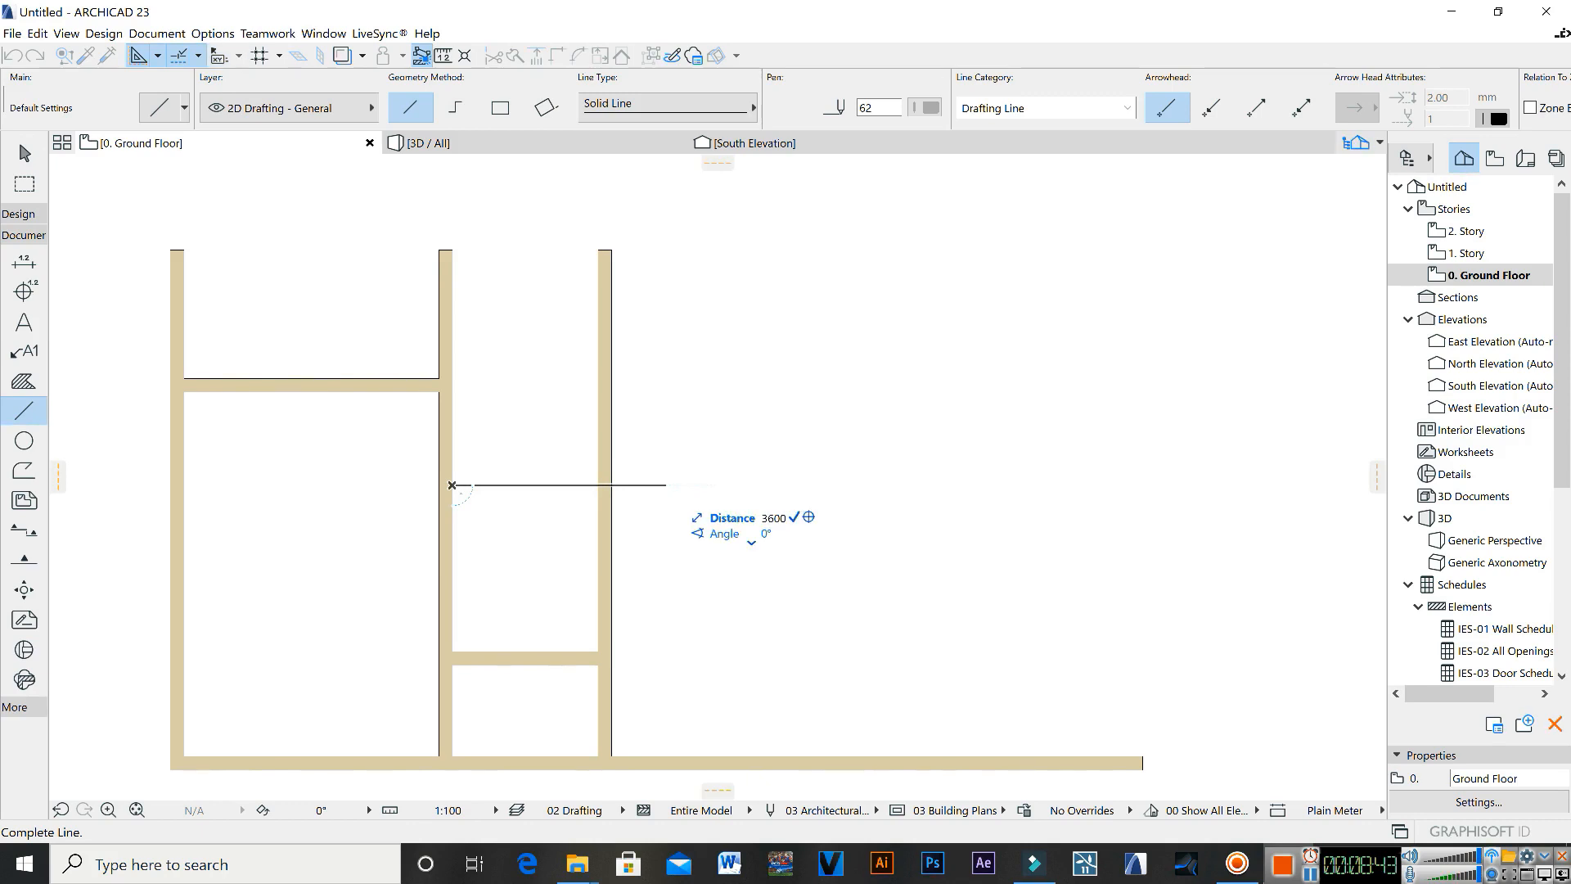
type("600")
key("Return")
middle_click_drag(549, 610, 564, 529)
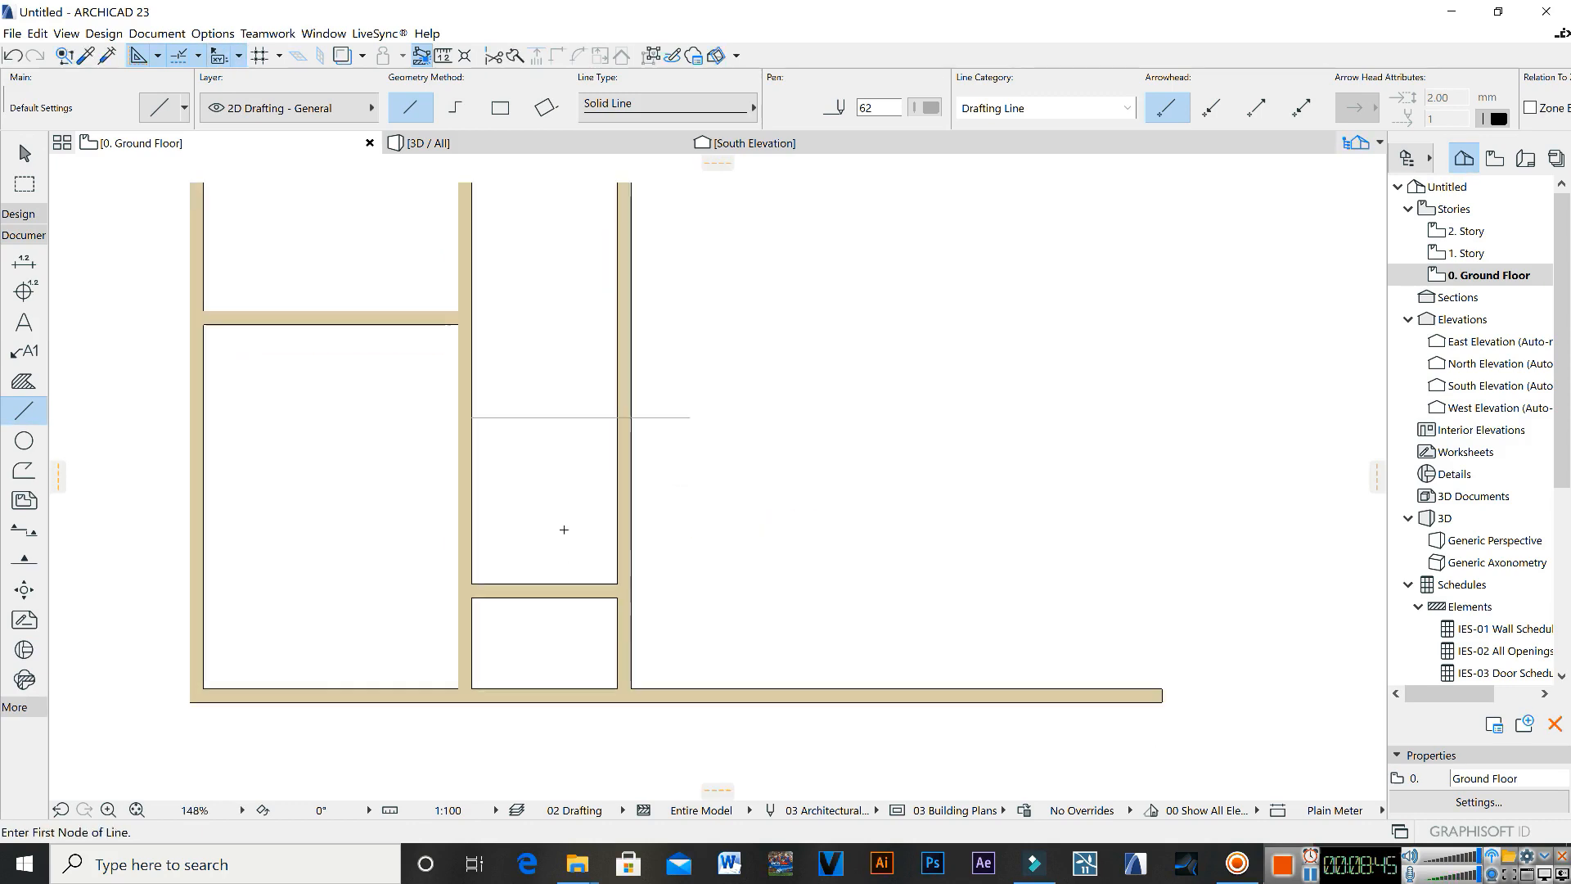
key("Escape")
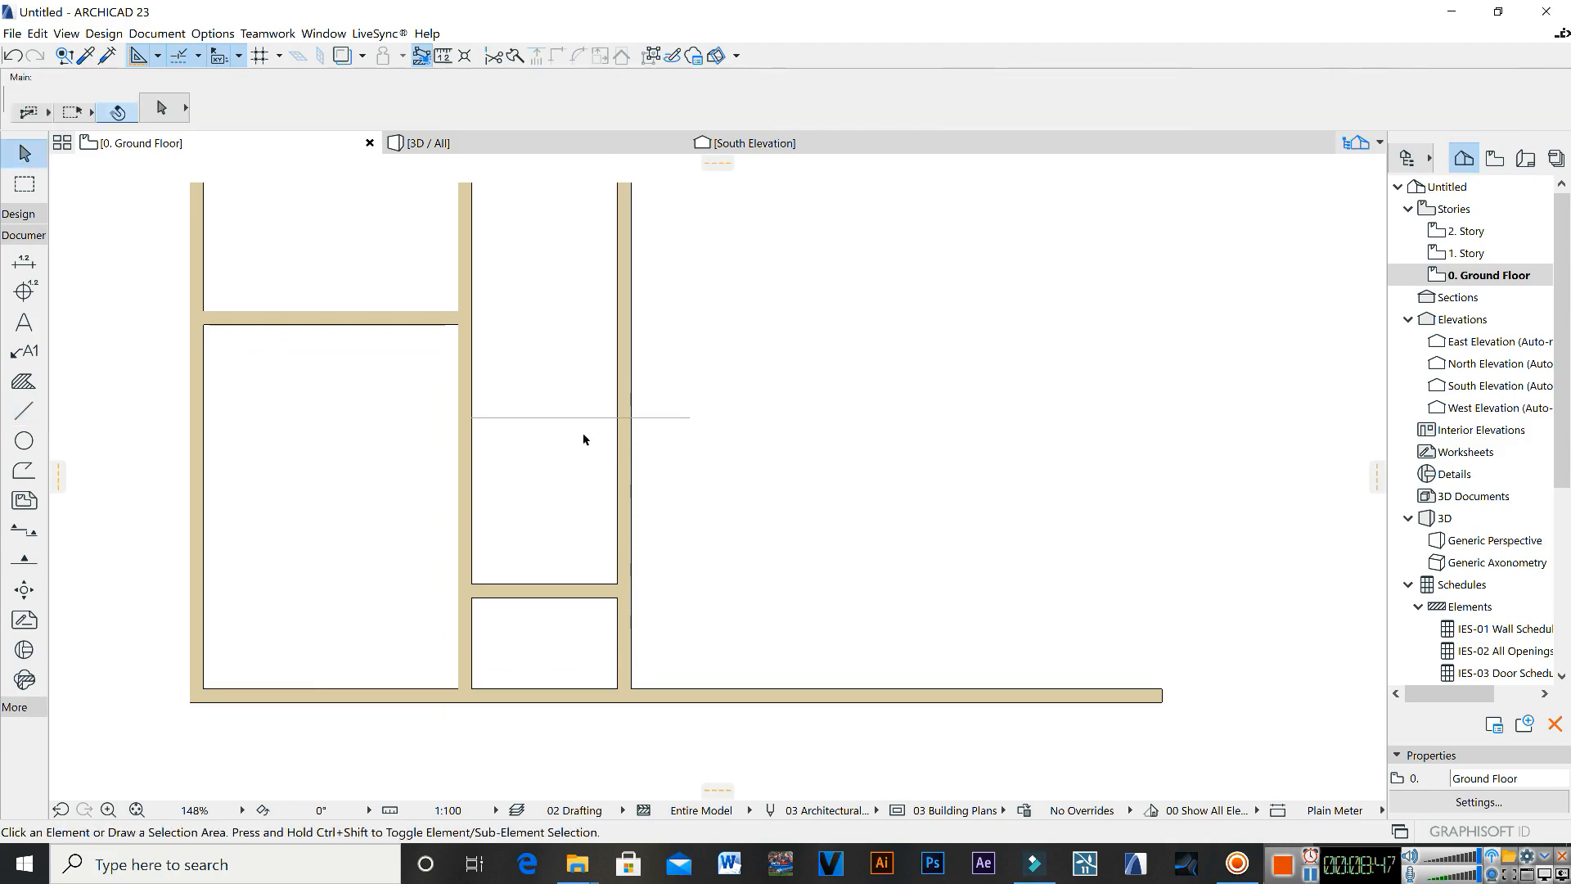
Step: Drag a copy of the third vertical wall by its left face to the right end of the 3600 guide line
left_click(625, 512)
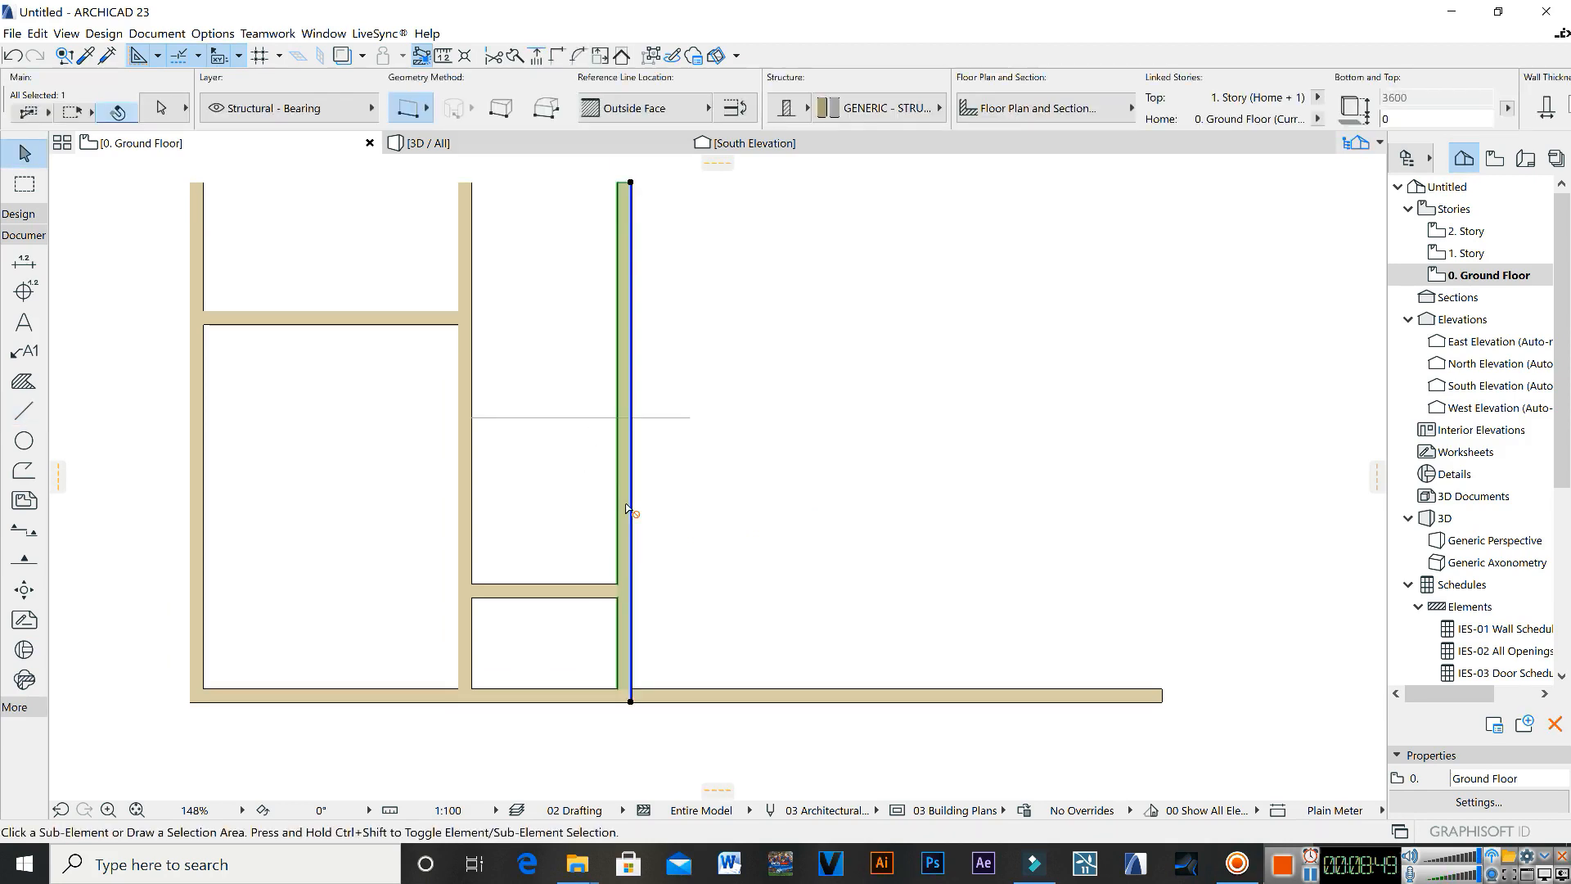
left_click(616, 472)
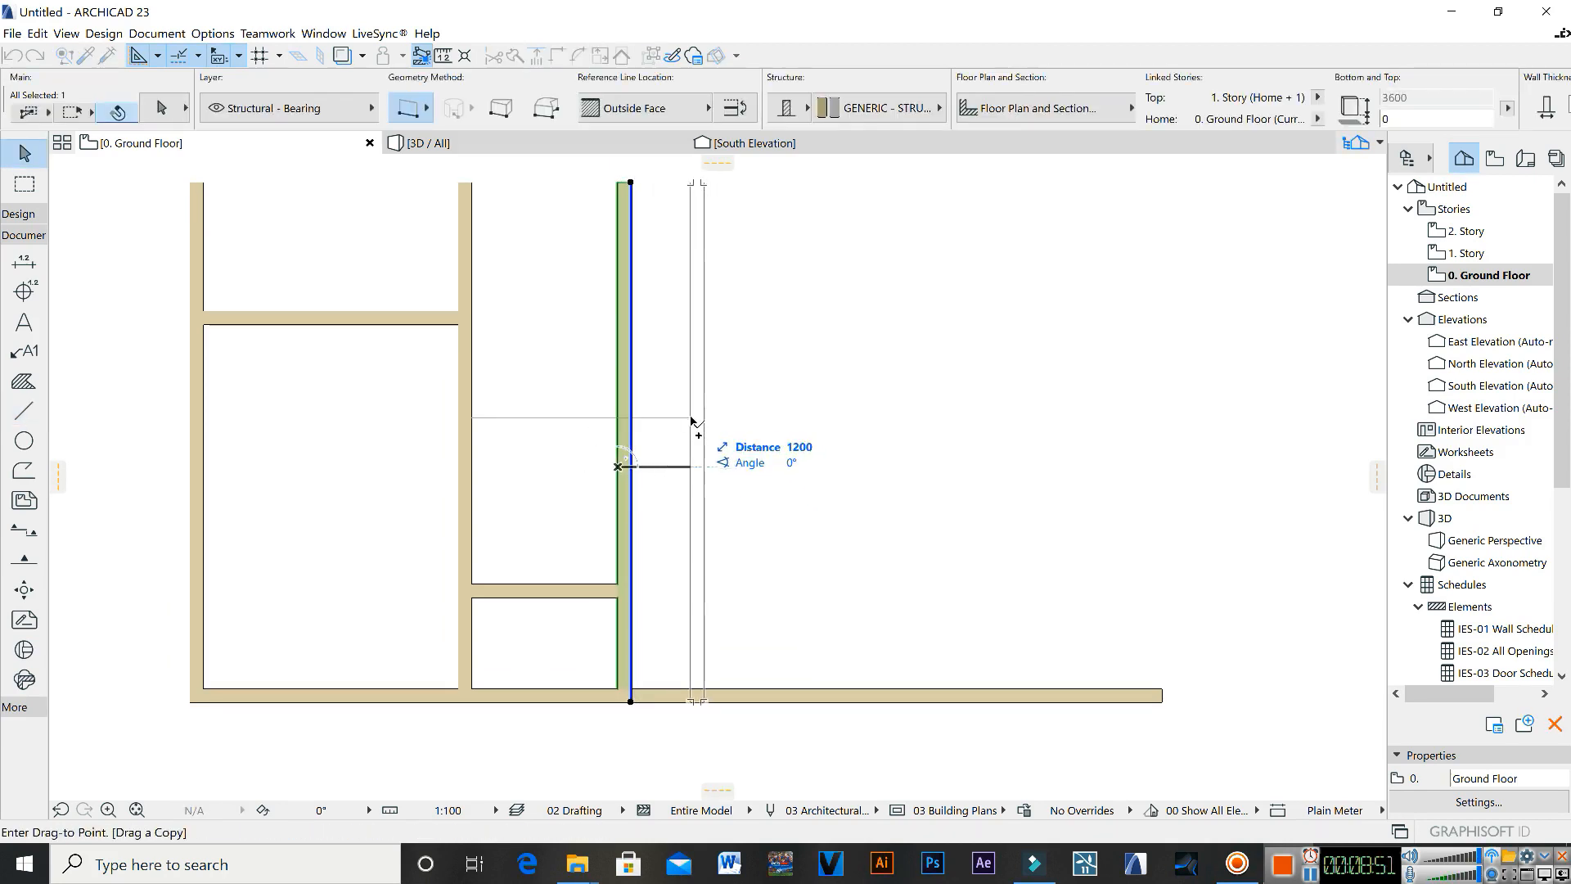
left_click(697, 468)
left_click(665, 453)
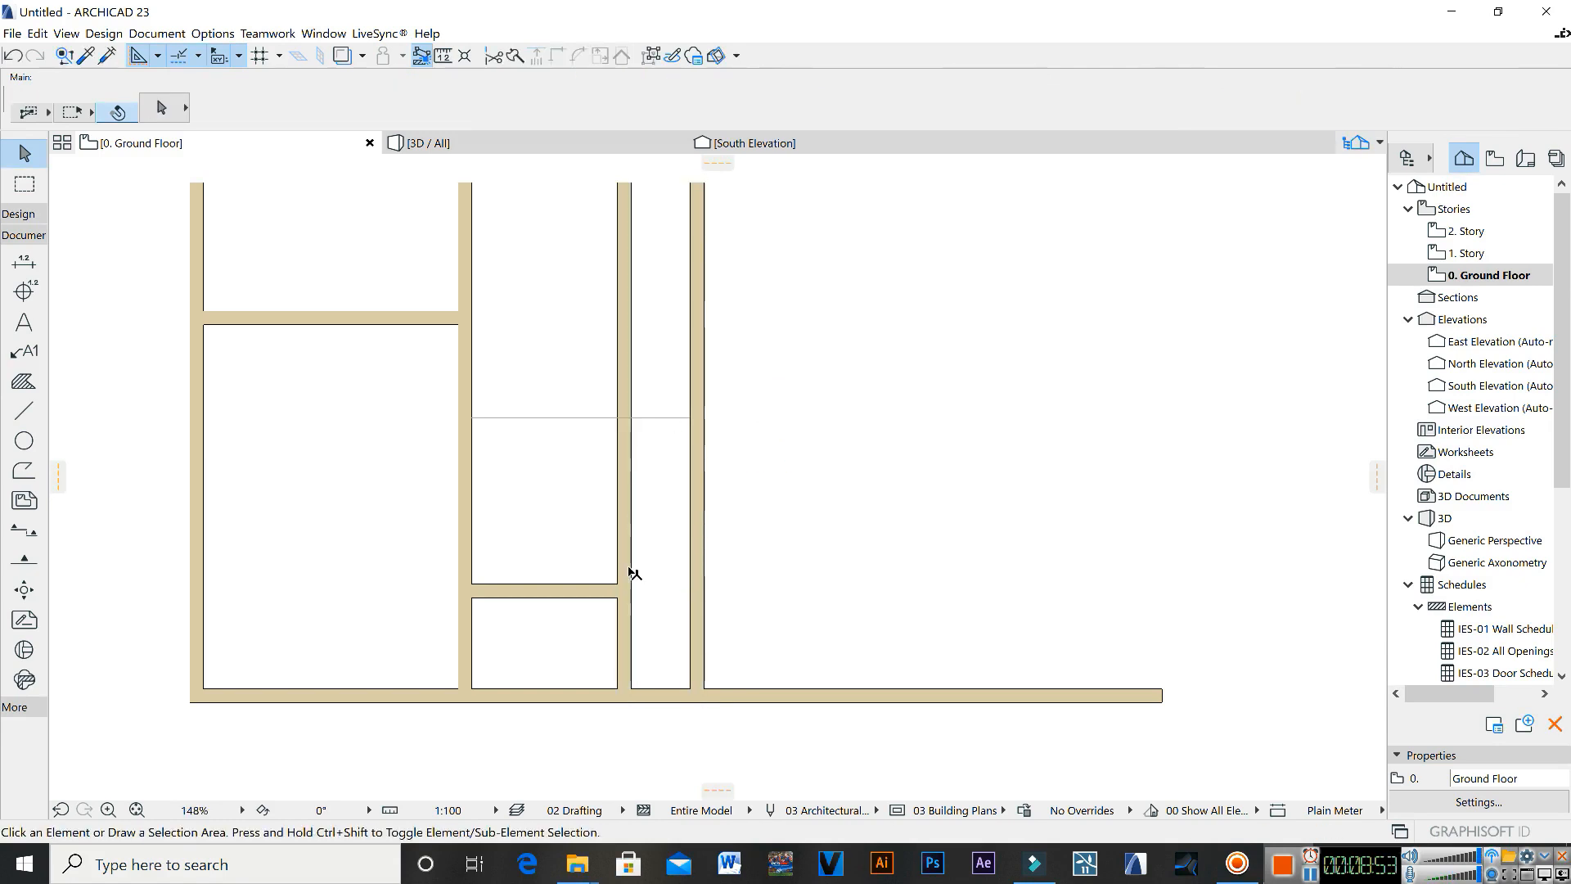
Step: Trim the third vertical wall between the guide line and the short horizontal wall, and stretch that horizontal wall to the fourth vertical wall
left_click(630, 572, "ctrl")
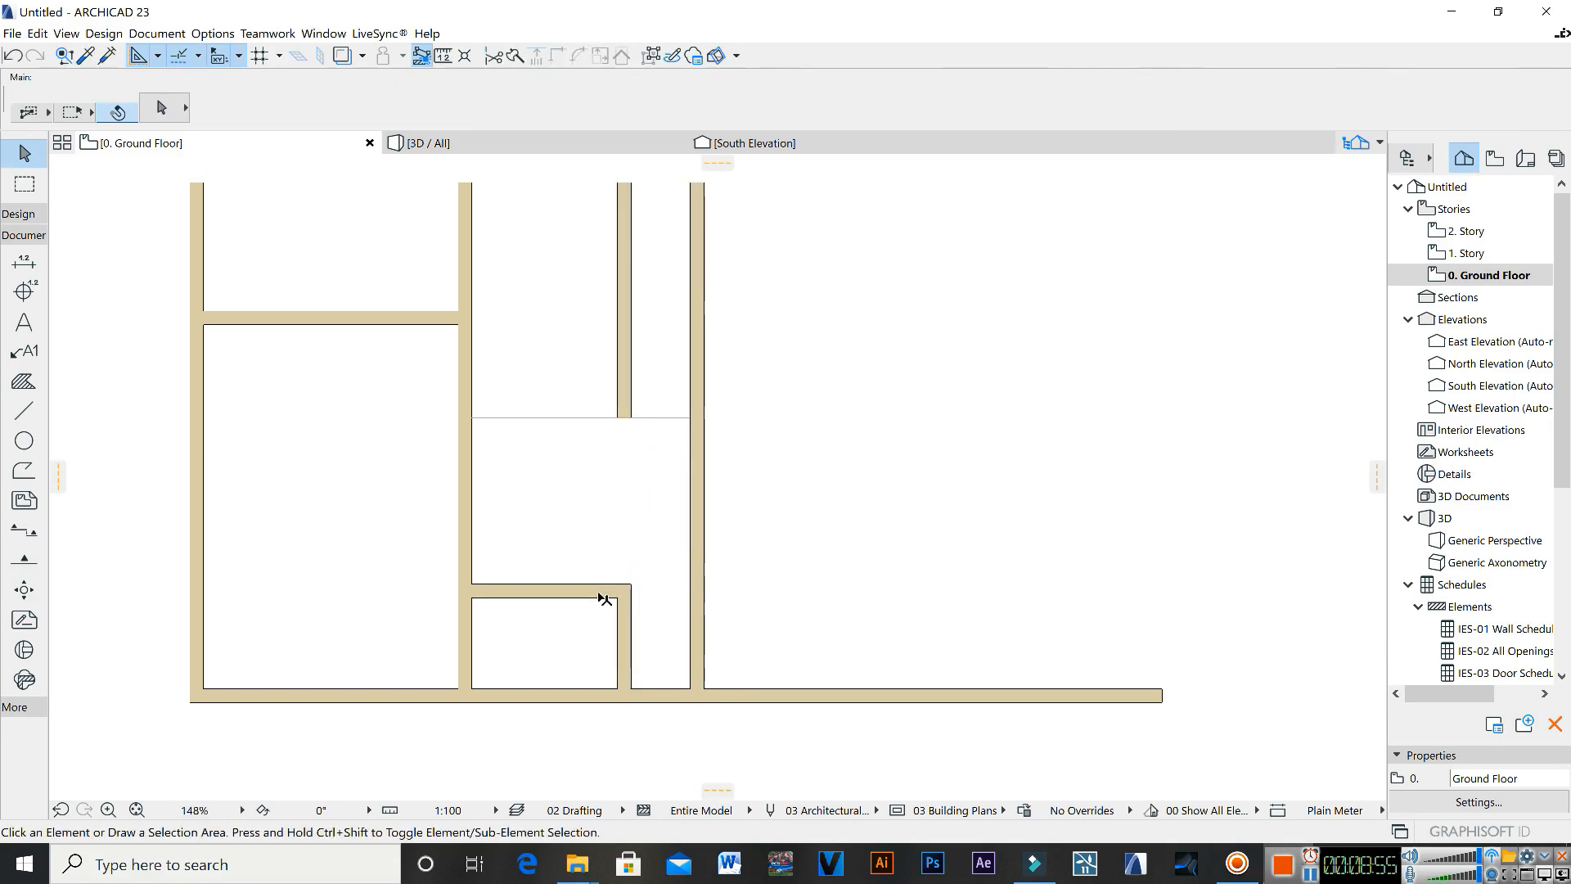
left_click(607, 591)
left_click(630, 597)
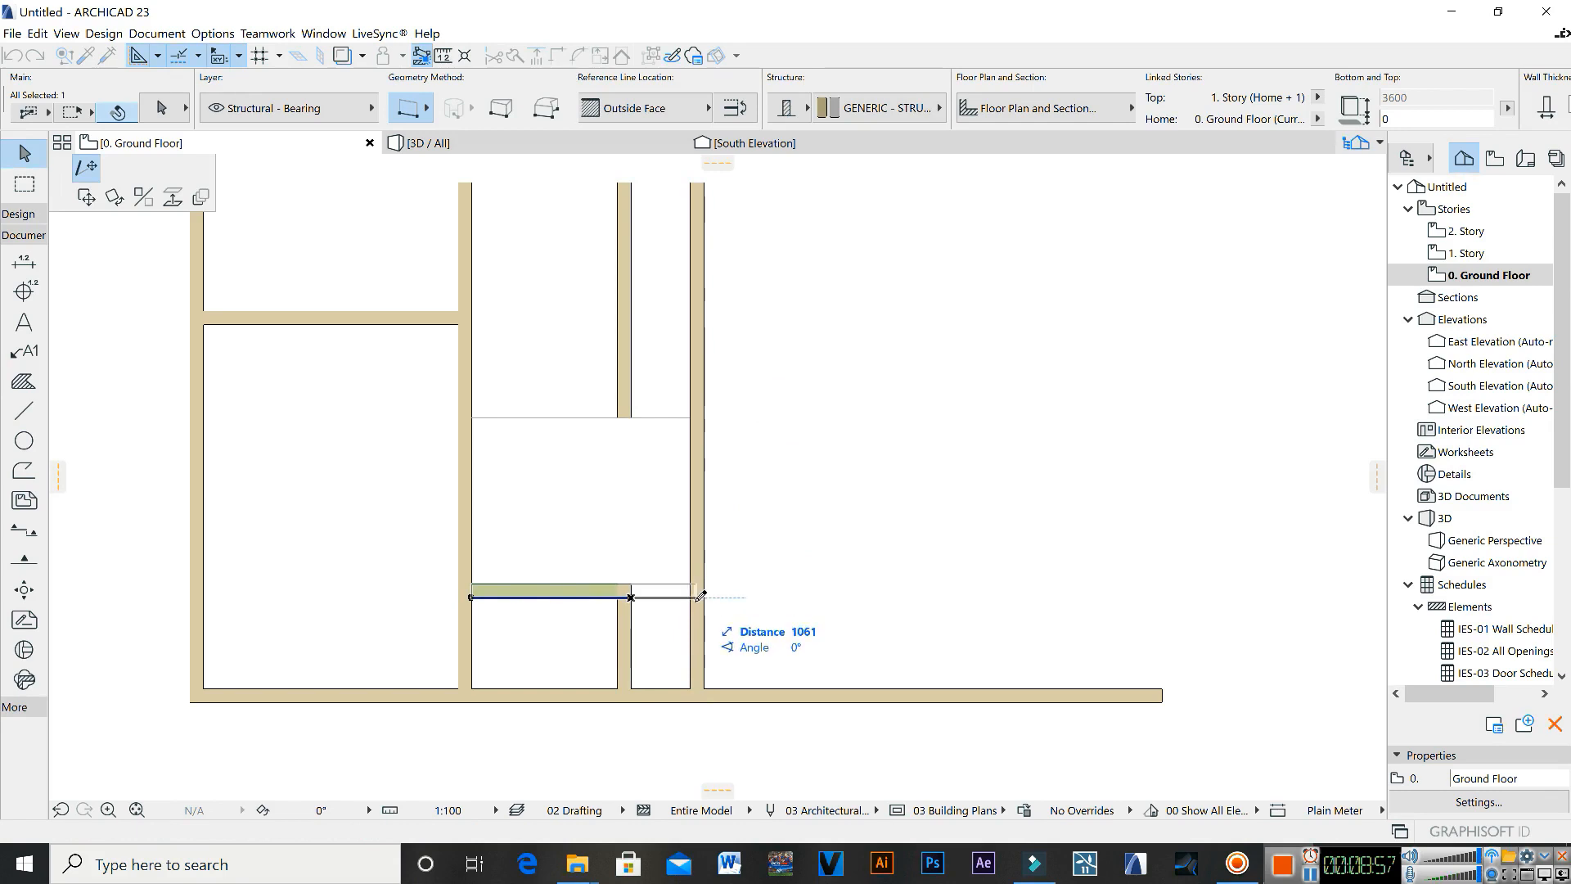
left_click(701, 596)
Step: Delete the remaining stub of the third vertical wall below the short horizontal wall
left_click(639, 630)
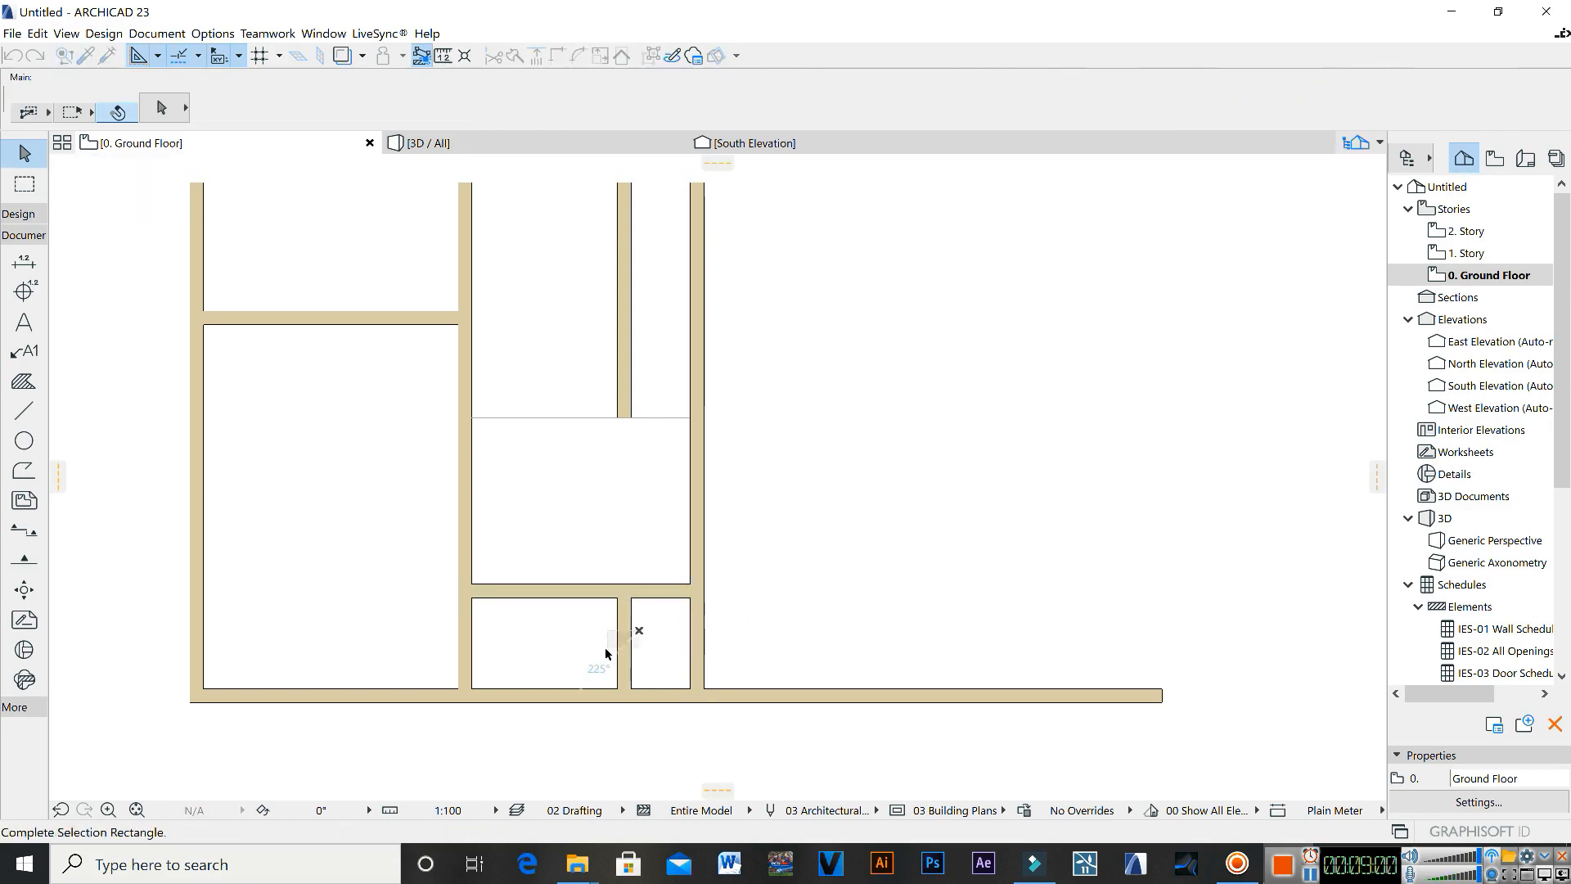
left_click(610, 659)
key("Delete")
Step: Trim the bottom wall's overhang beyond the fourth vertical wall, and delete the 3600 guide line
middle_click_drag(566, 572, 561, 634)
scroll(565, 572, "down", 2)
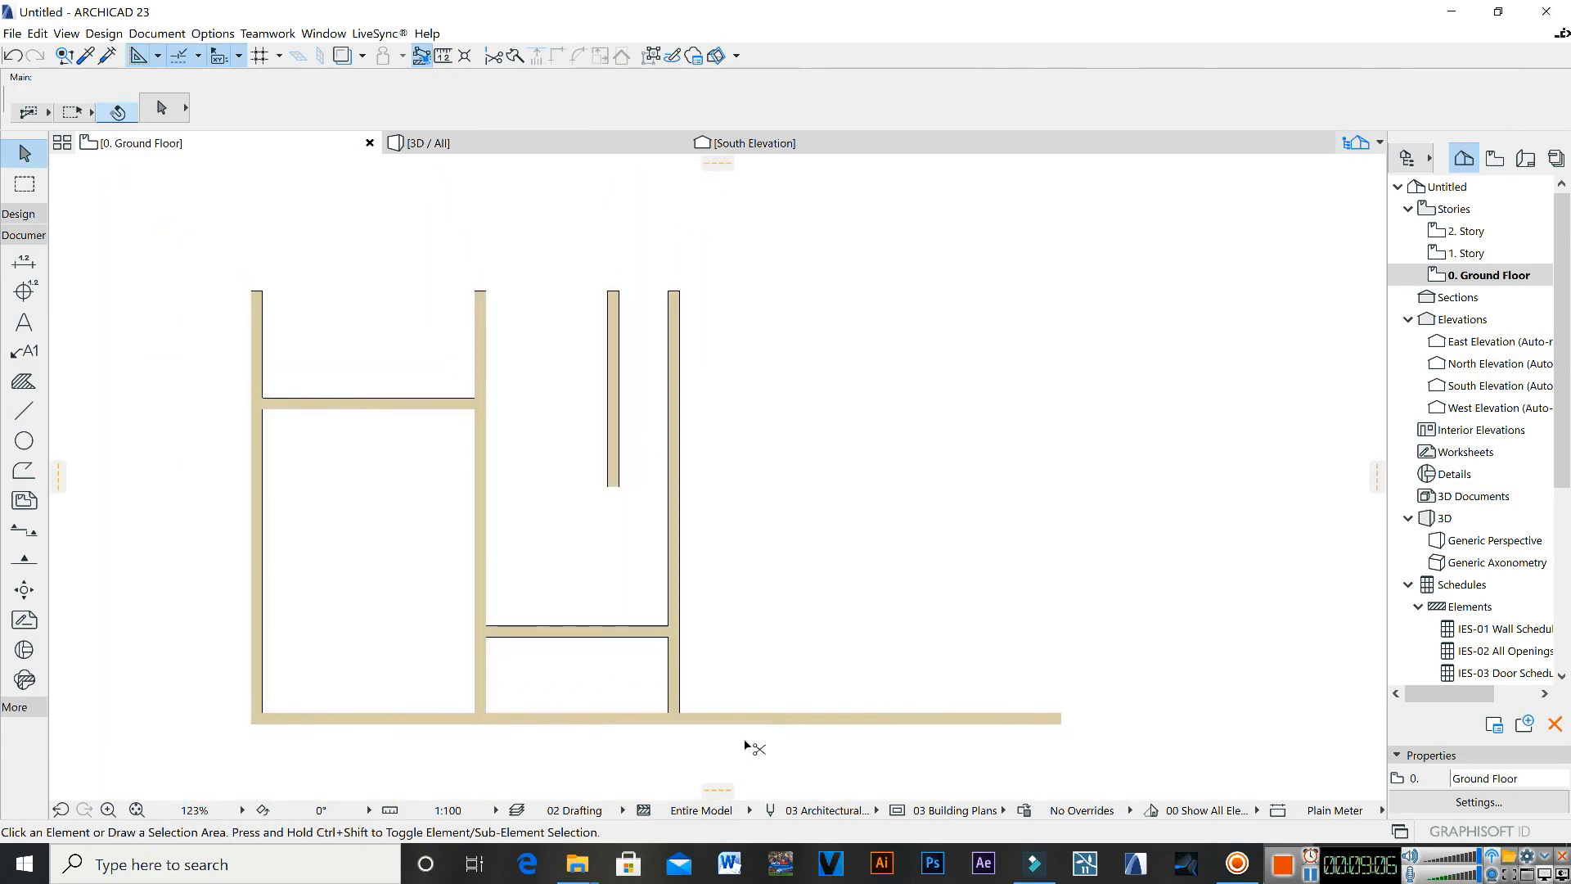
left_click(744, 720, "ctrl")
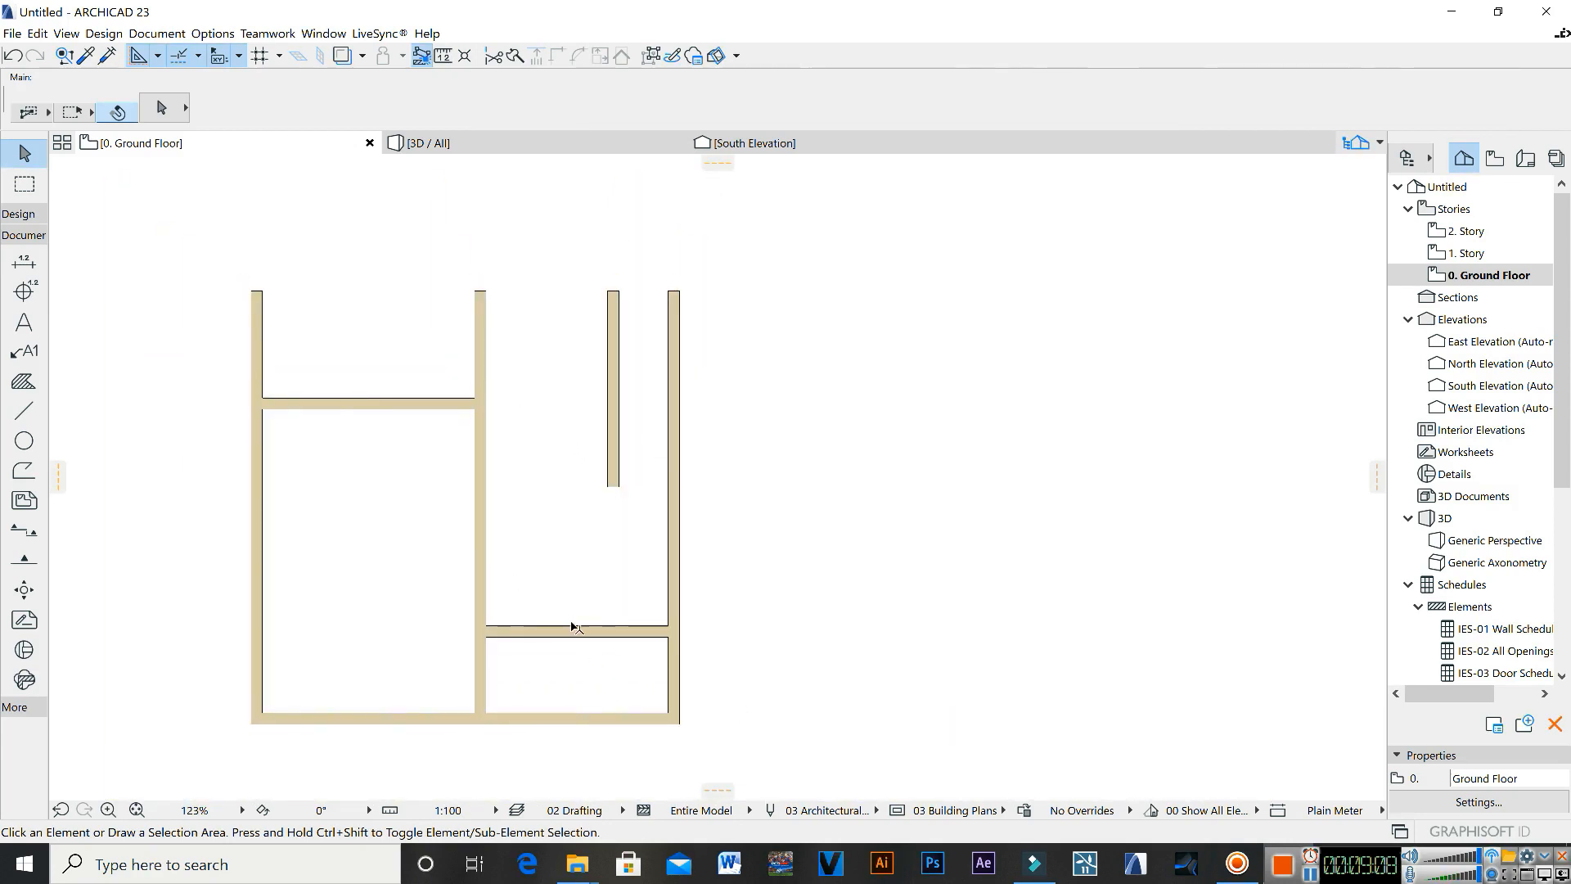
left_click(507, 489)
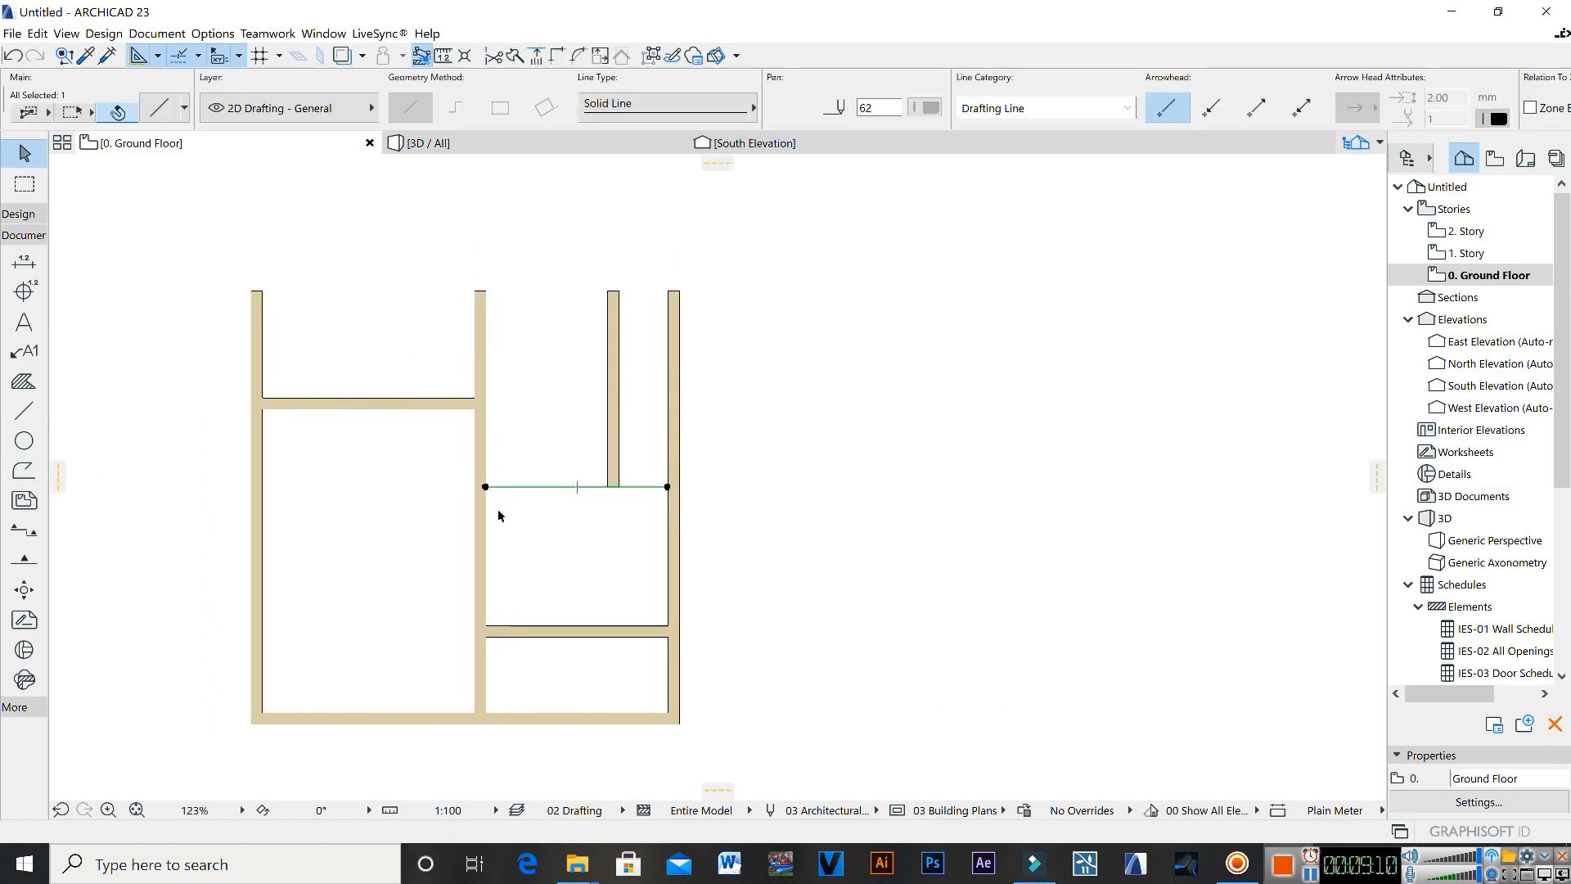
key("Delete")
left_click(23, 410)
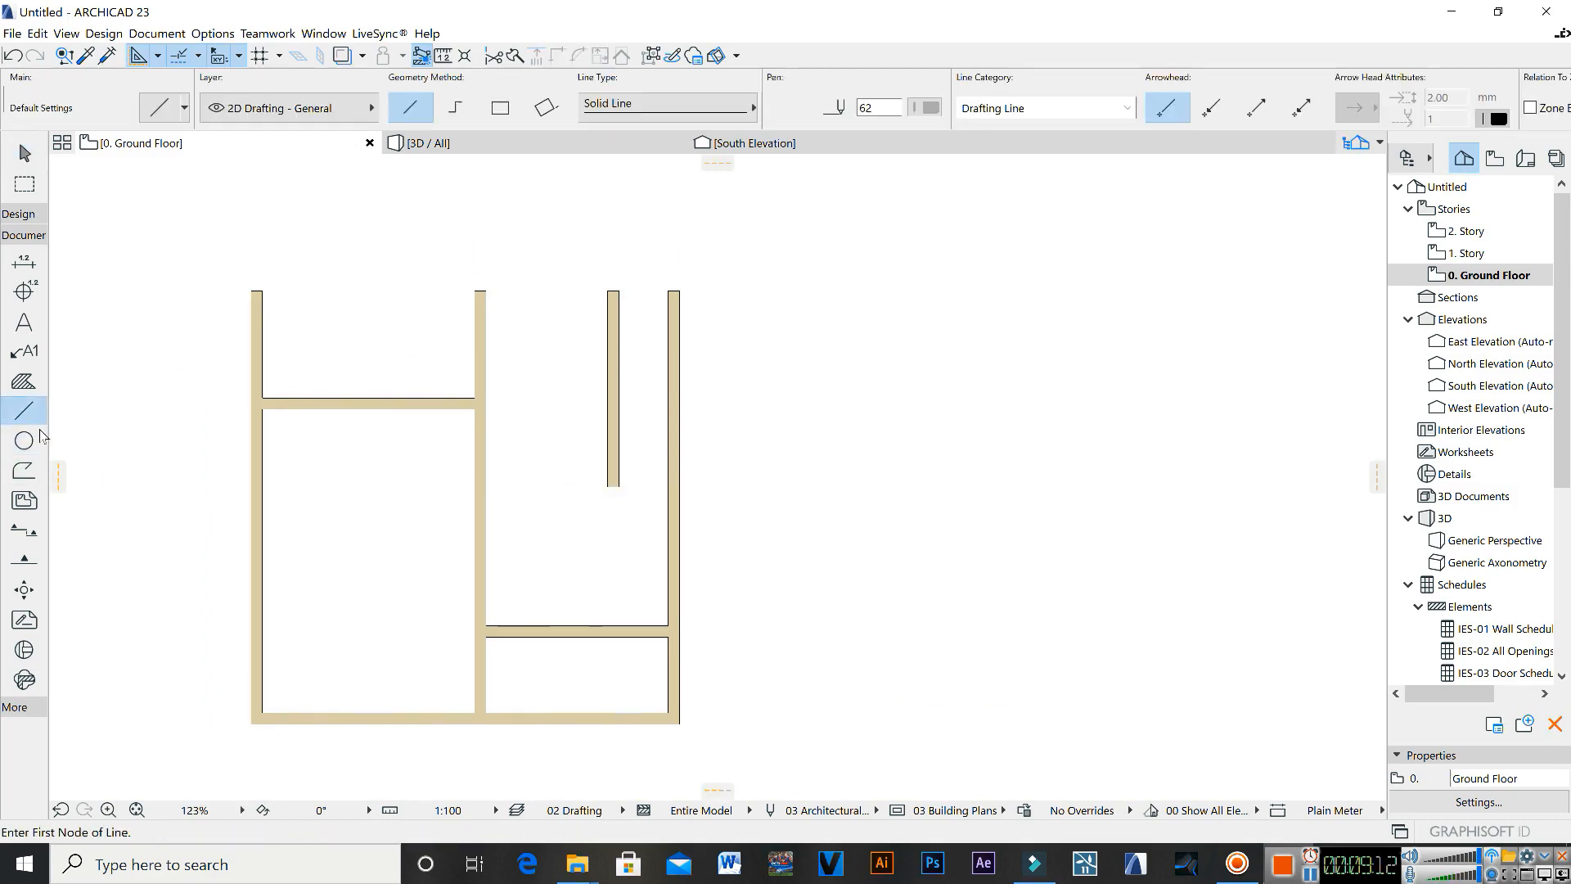
left_click(544, 625)
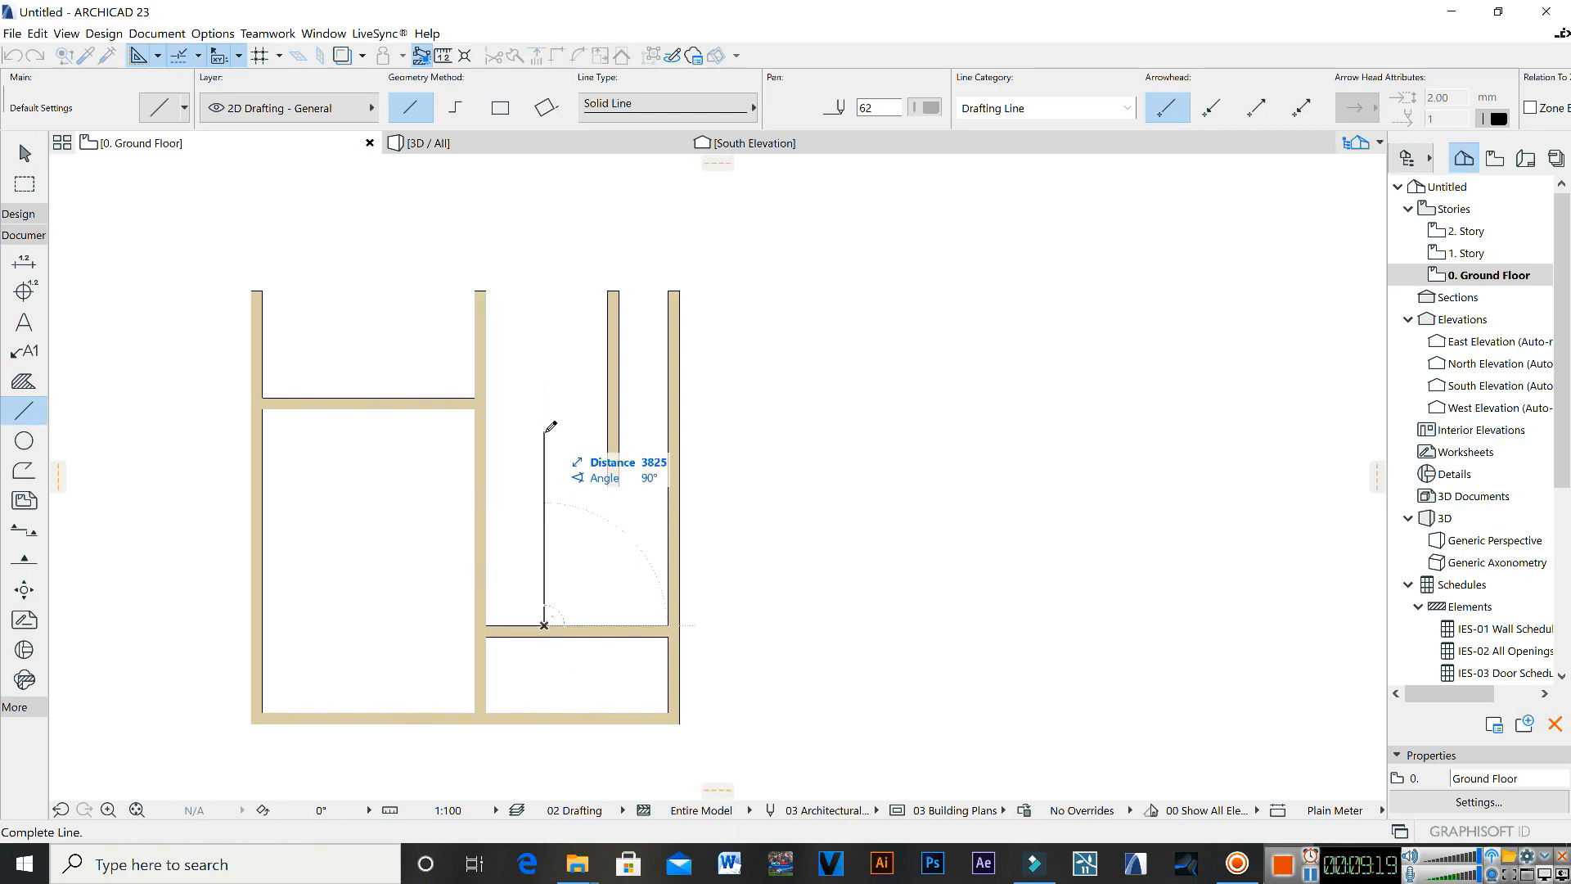
key("Escape")
key("Escape")
Step: Stretch the left room's upper horizontal wall to the plan's rightmost wall, and delete the short vertical wall it crosses
left_click(447, 408)
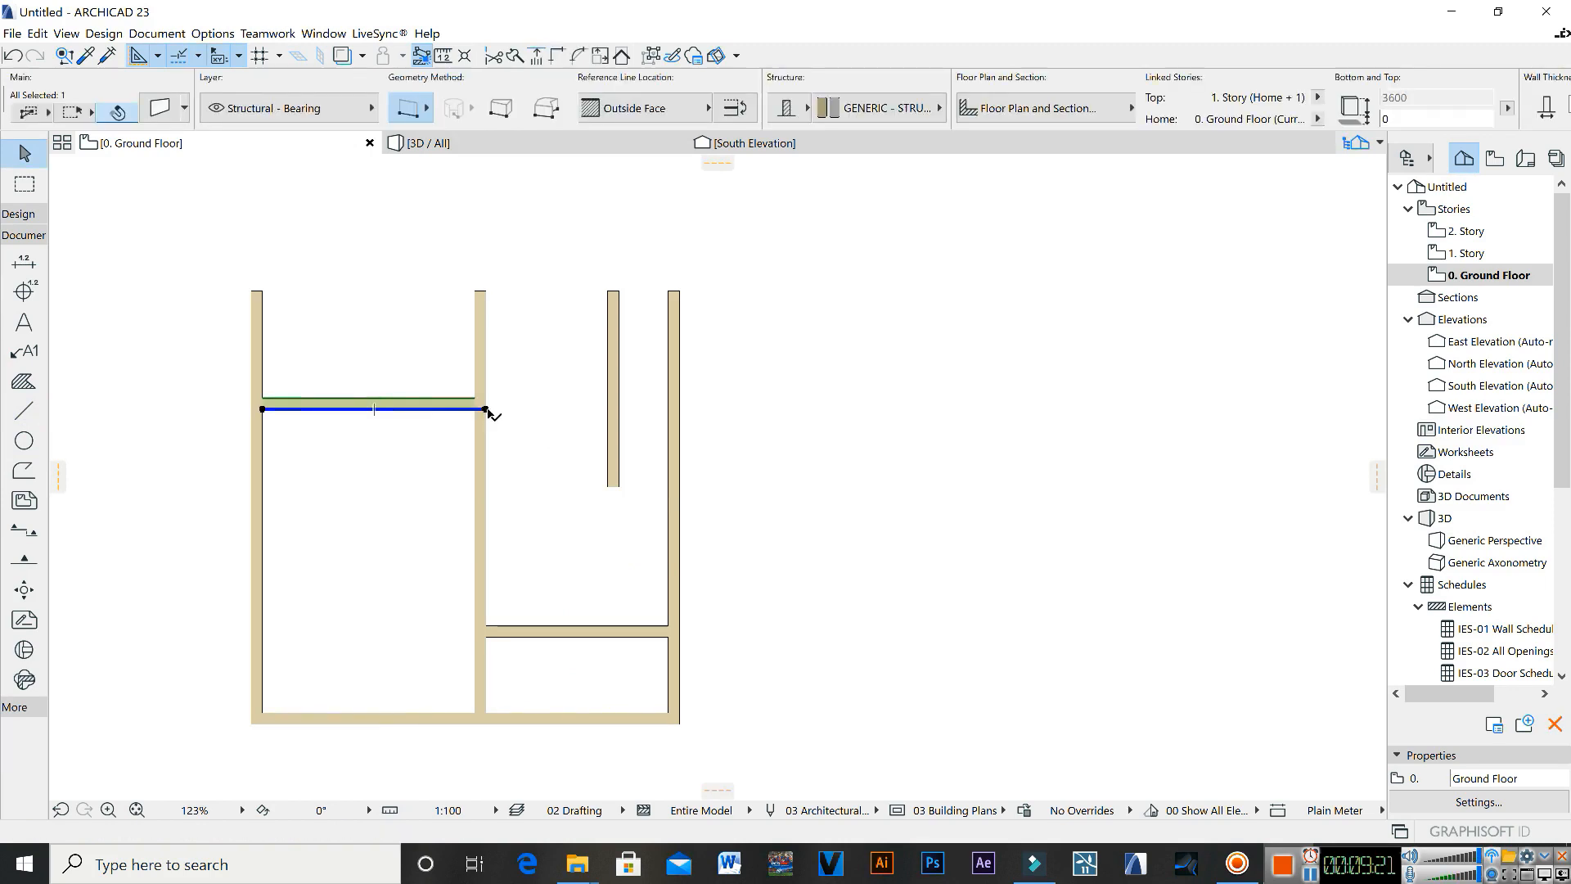
left_click(487, 409)
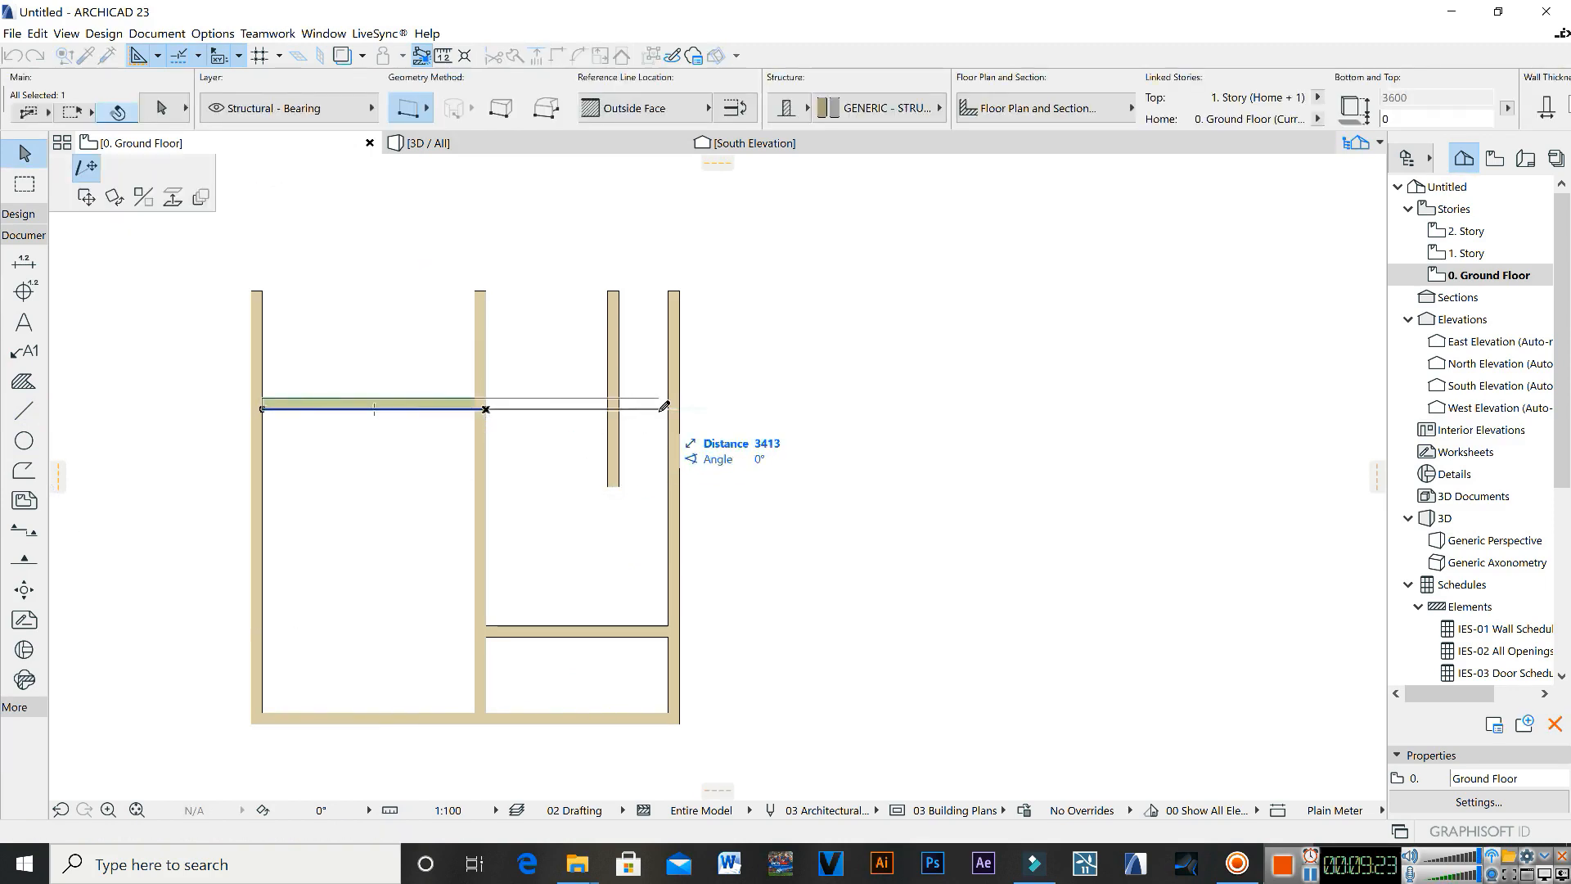
left_click(677, 402)
key("Escape")
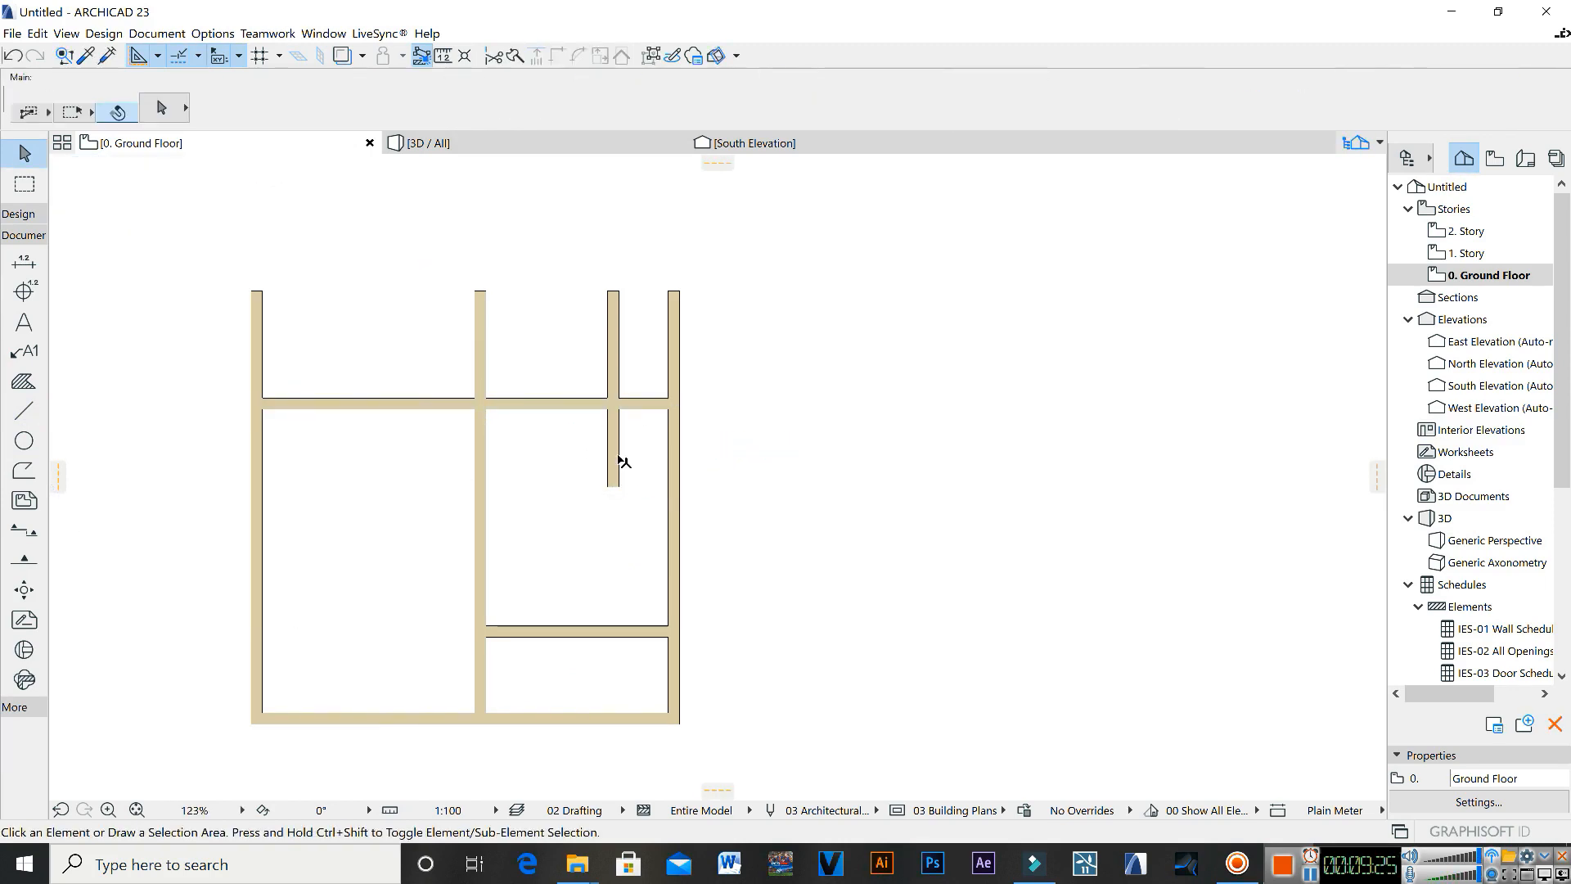
left_click(616, 472)
key("Delete")
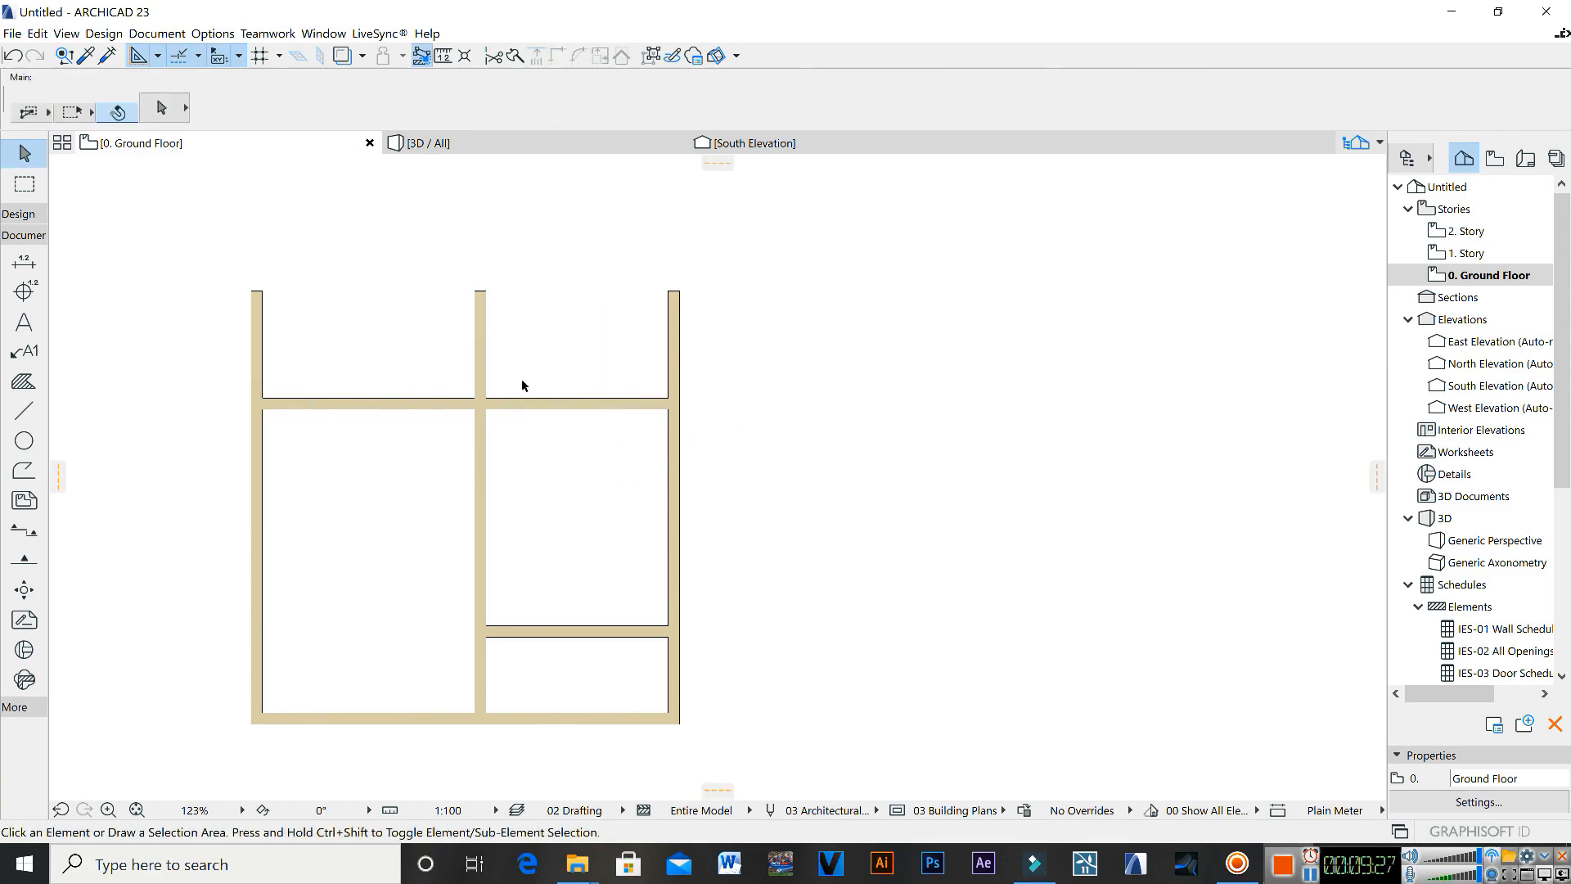
Step: Trim the overhangs of the three vertical walls above the upper horizontal wall
left_click(676, 364, "ctrl")
left_click(479, 348, "ctrl")
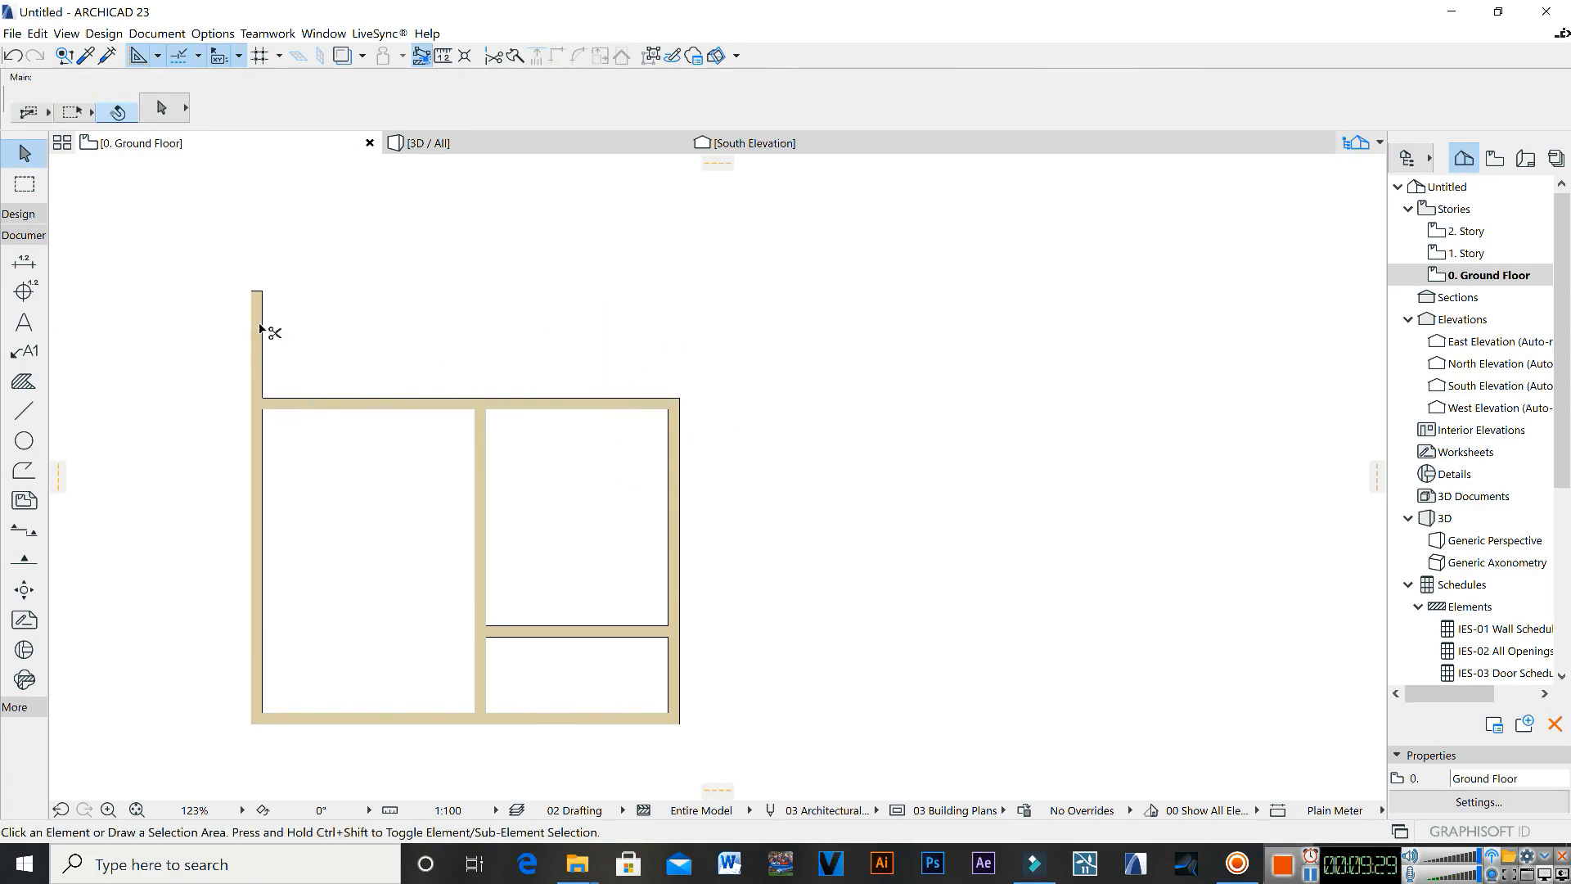
left_click(259, 348, "ctrl")
middle_click_drag(590, 455, 589, 412)
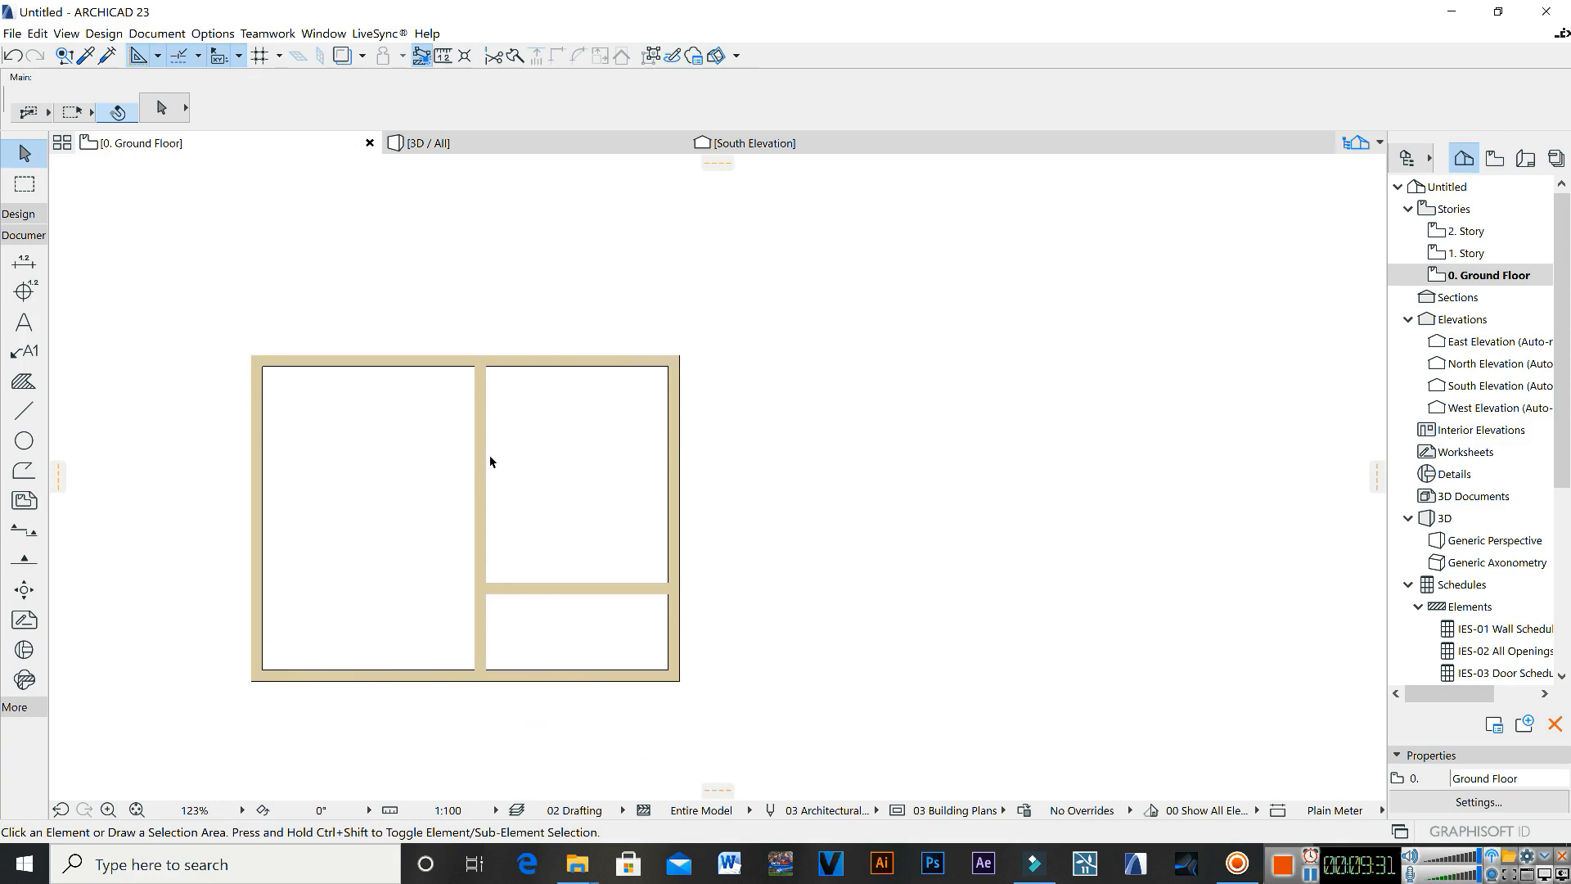
middle_click_drag(441, 577, 480, 534)
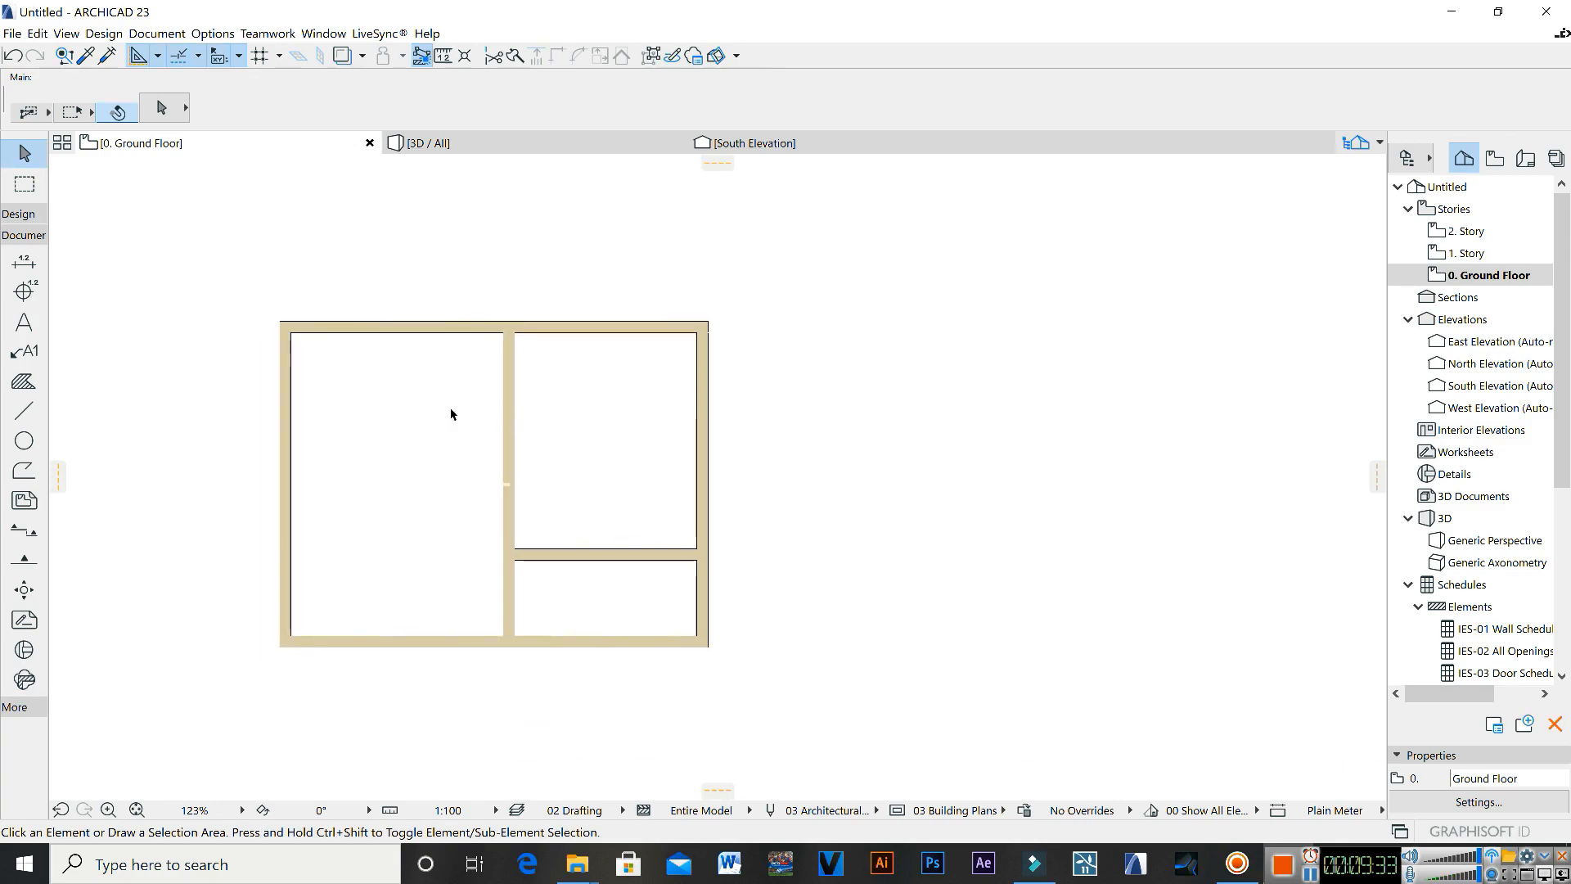
scroll(586, 614, "up", 1)
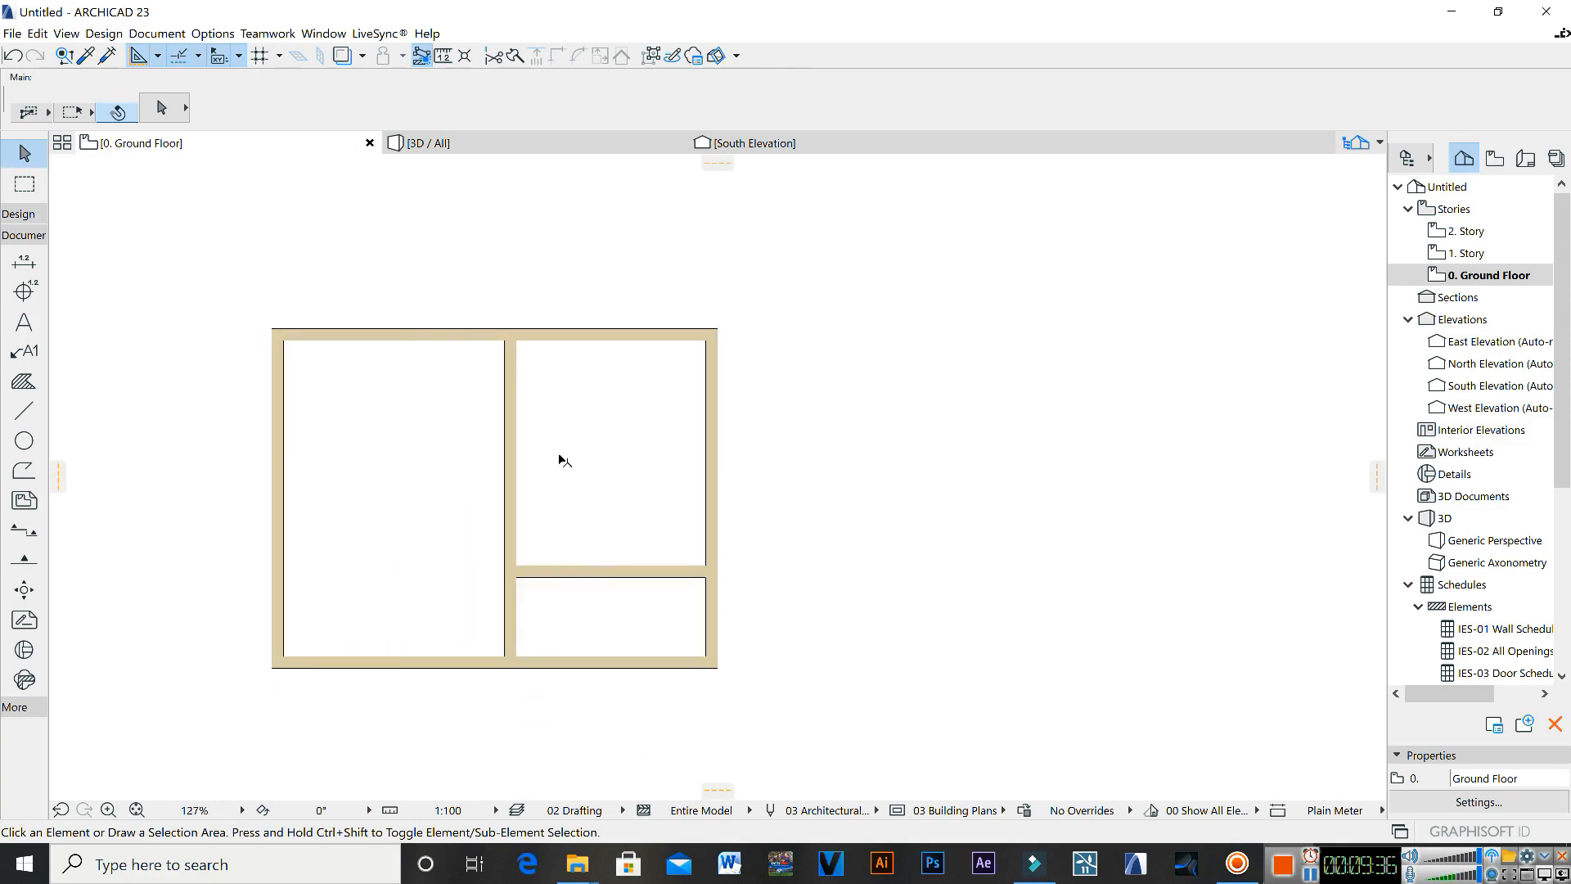
scroll(564, 461, "down", 2)
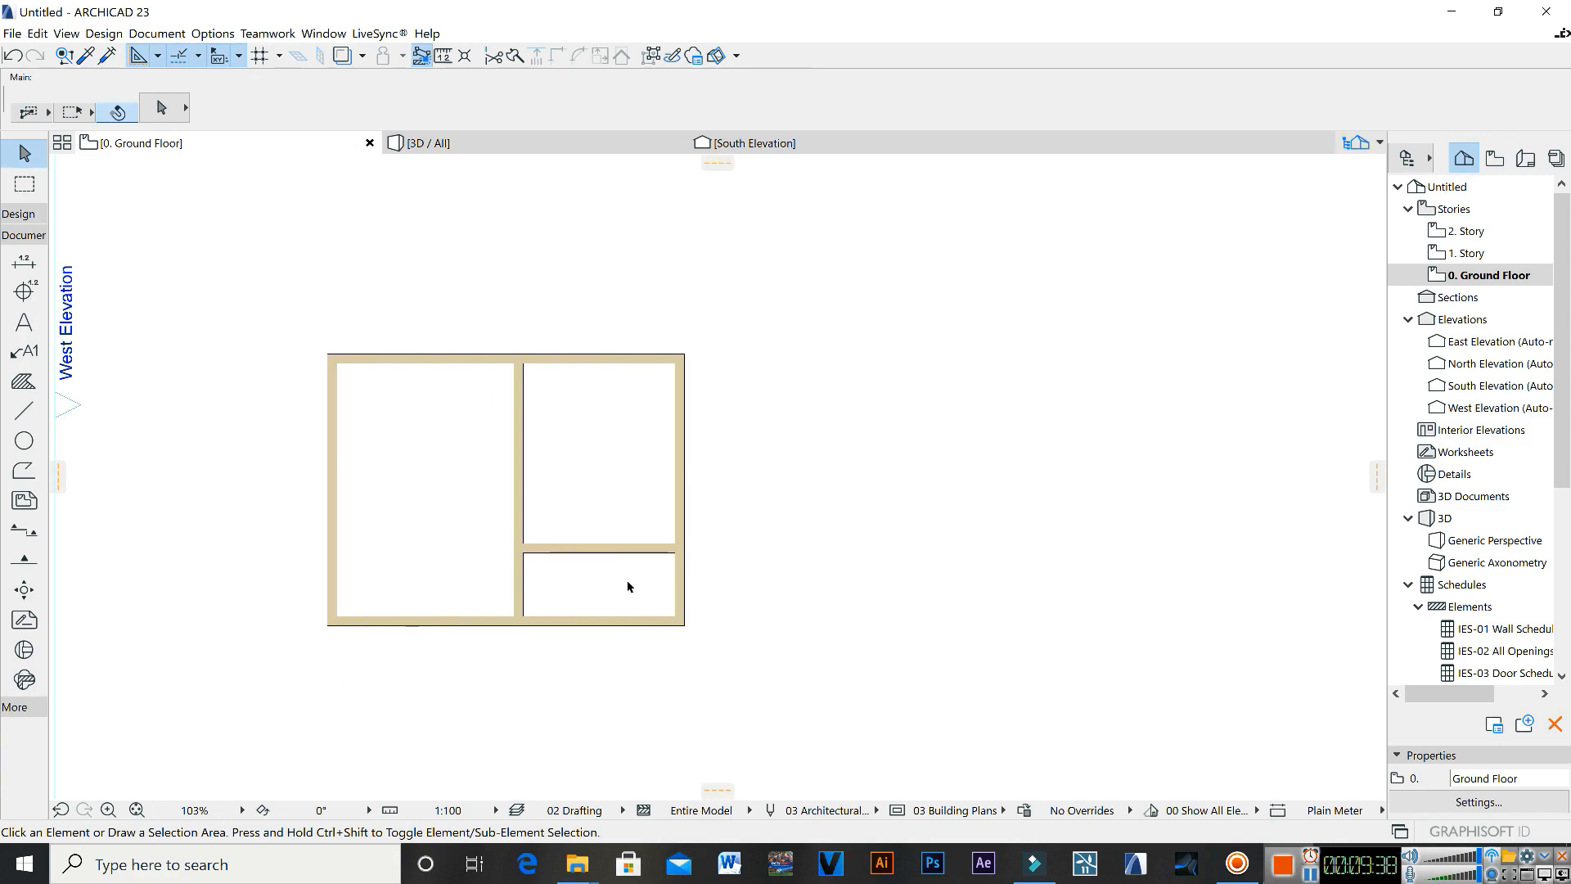
scroll(502, 523, "up", 5)
middle_click_drag(378, 424, 721, 406)
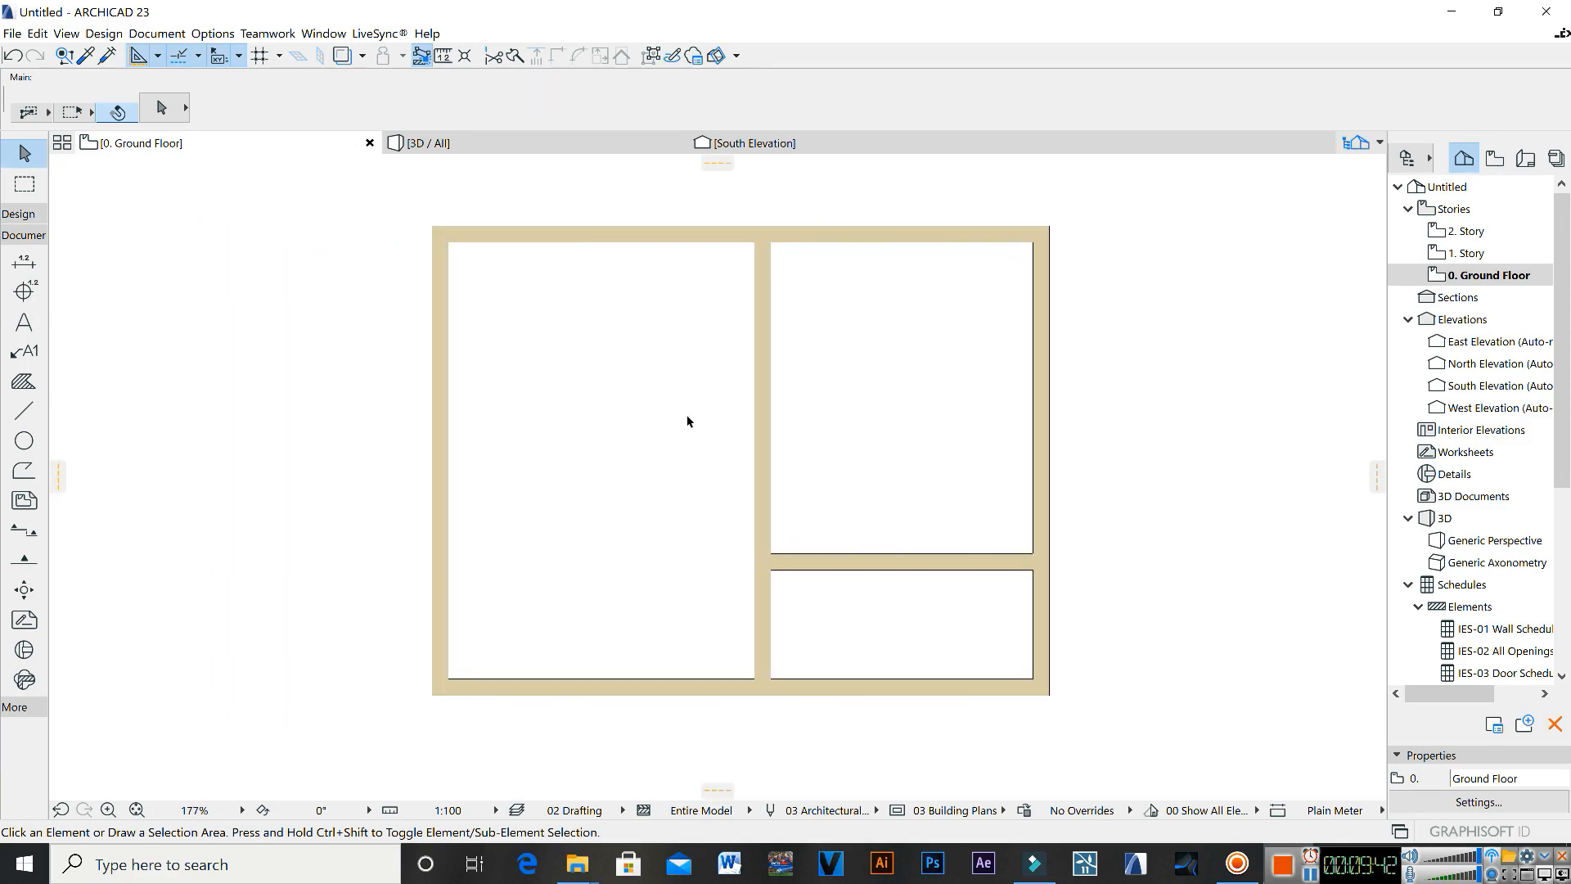
middle_click_drag(815, 565, 759, 569)
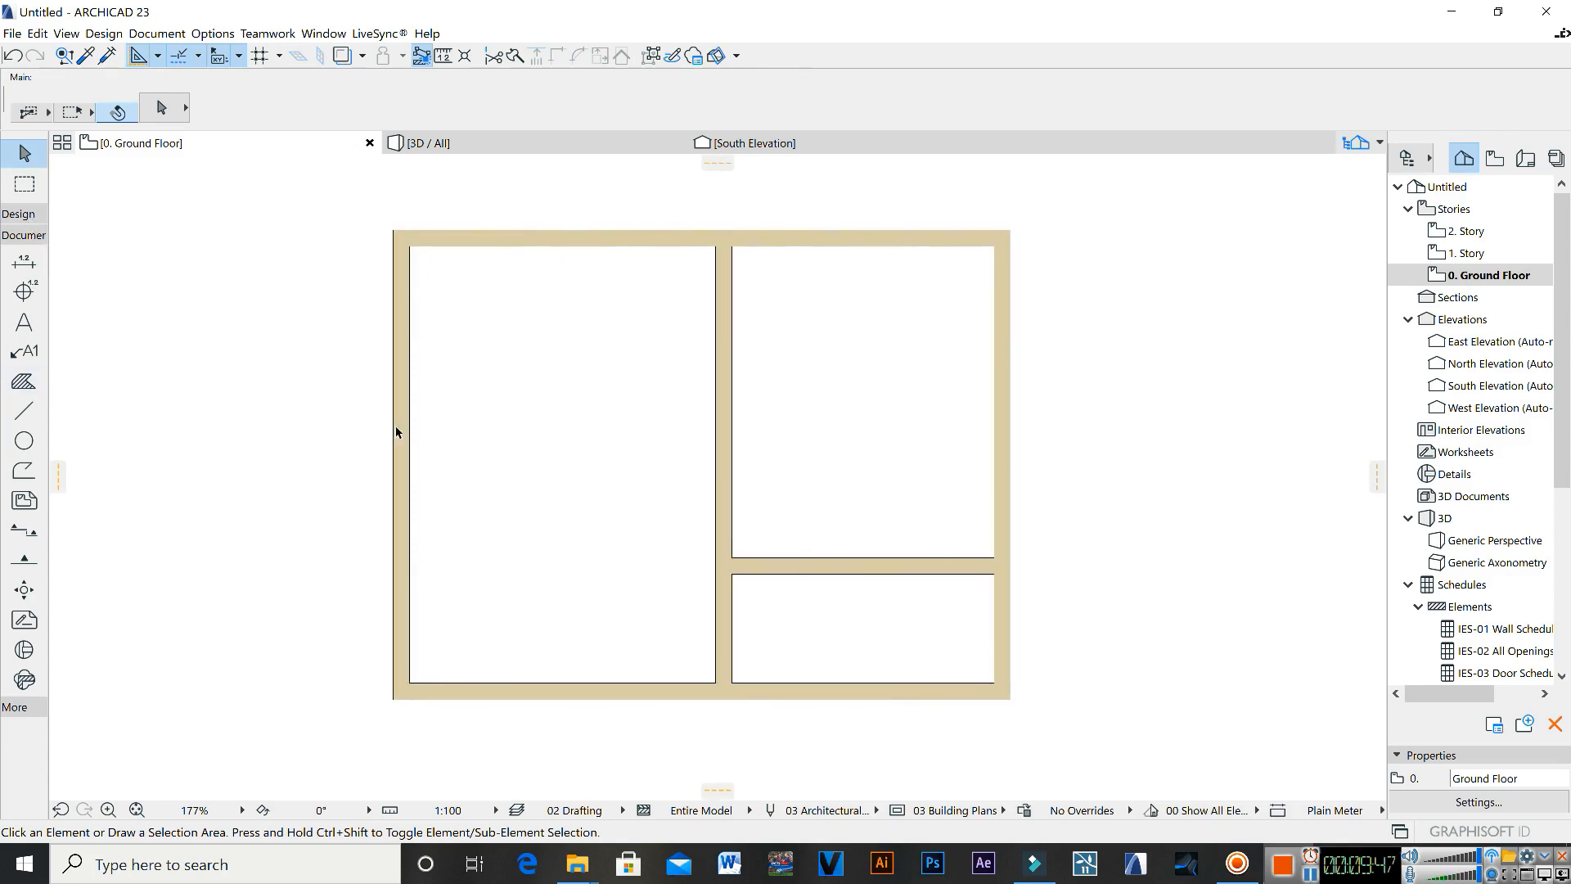
Step: Choose Double Sash Window 23 from the Basic Windows 23 library as the default window type
left_click(18, 213)
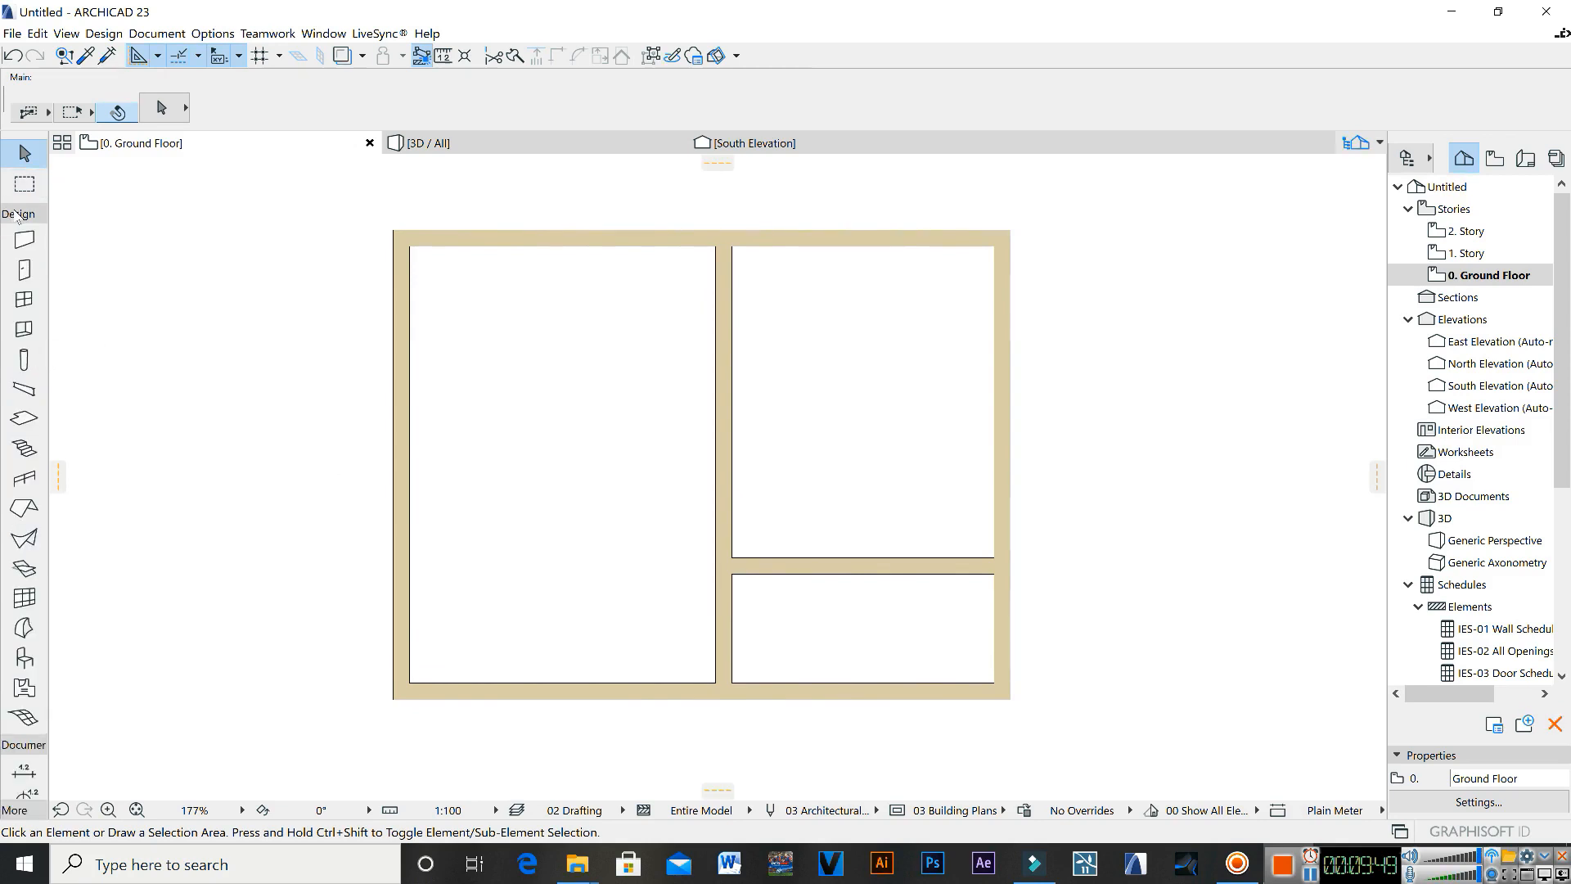
left_click(23, 299)
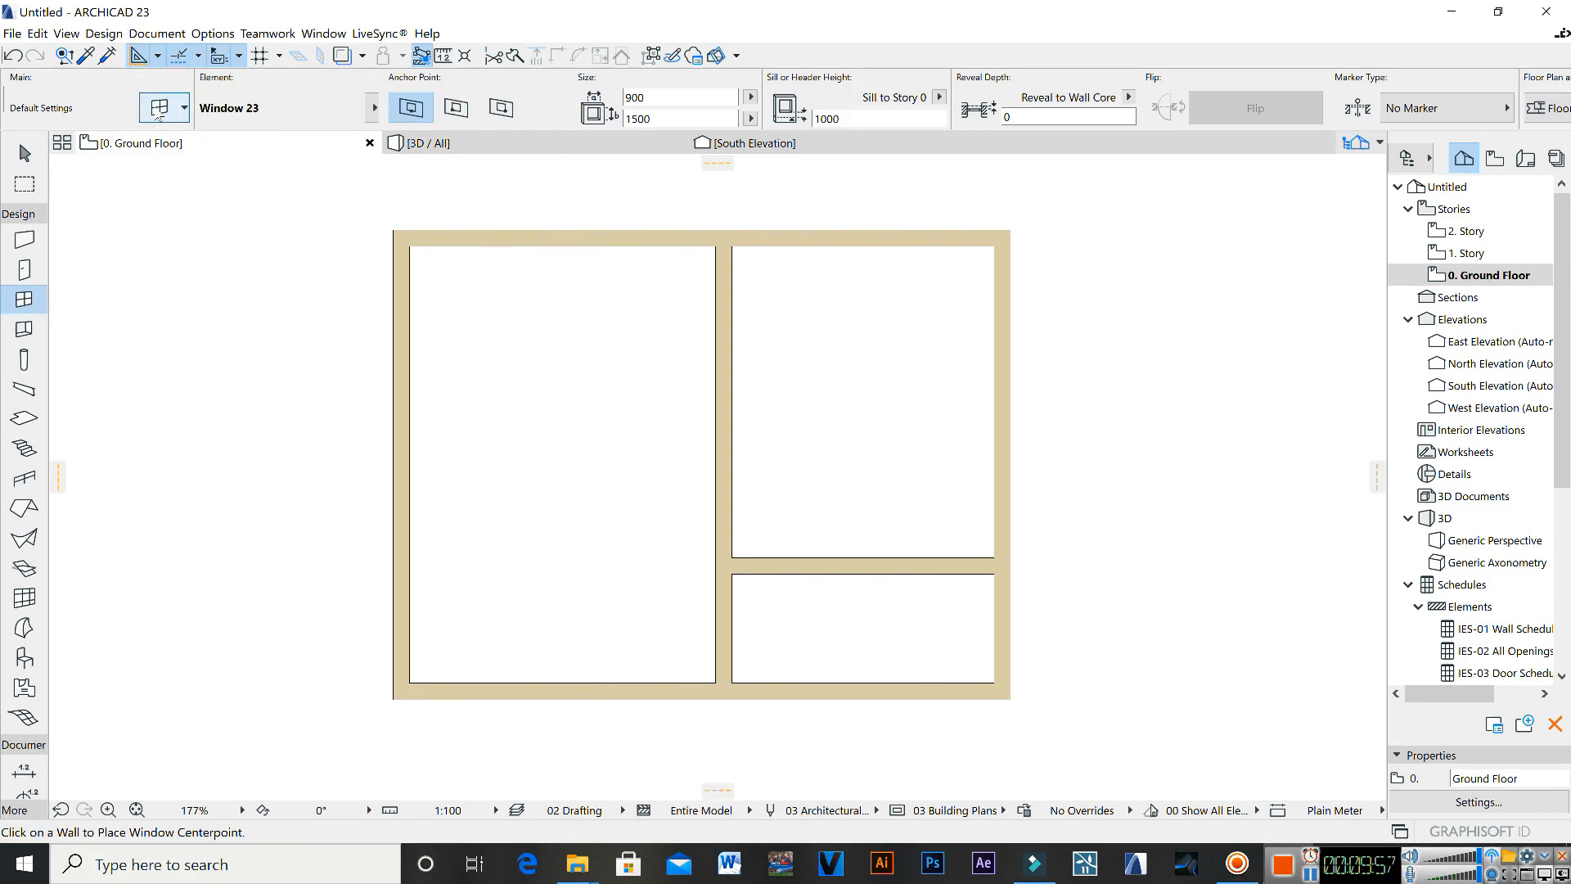
left_click(159, 108)
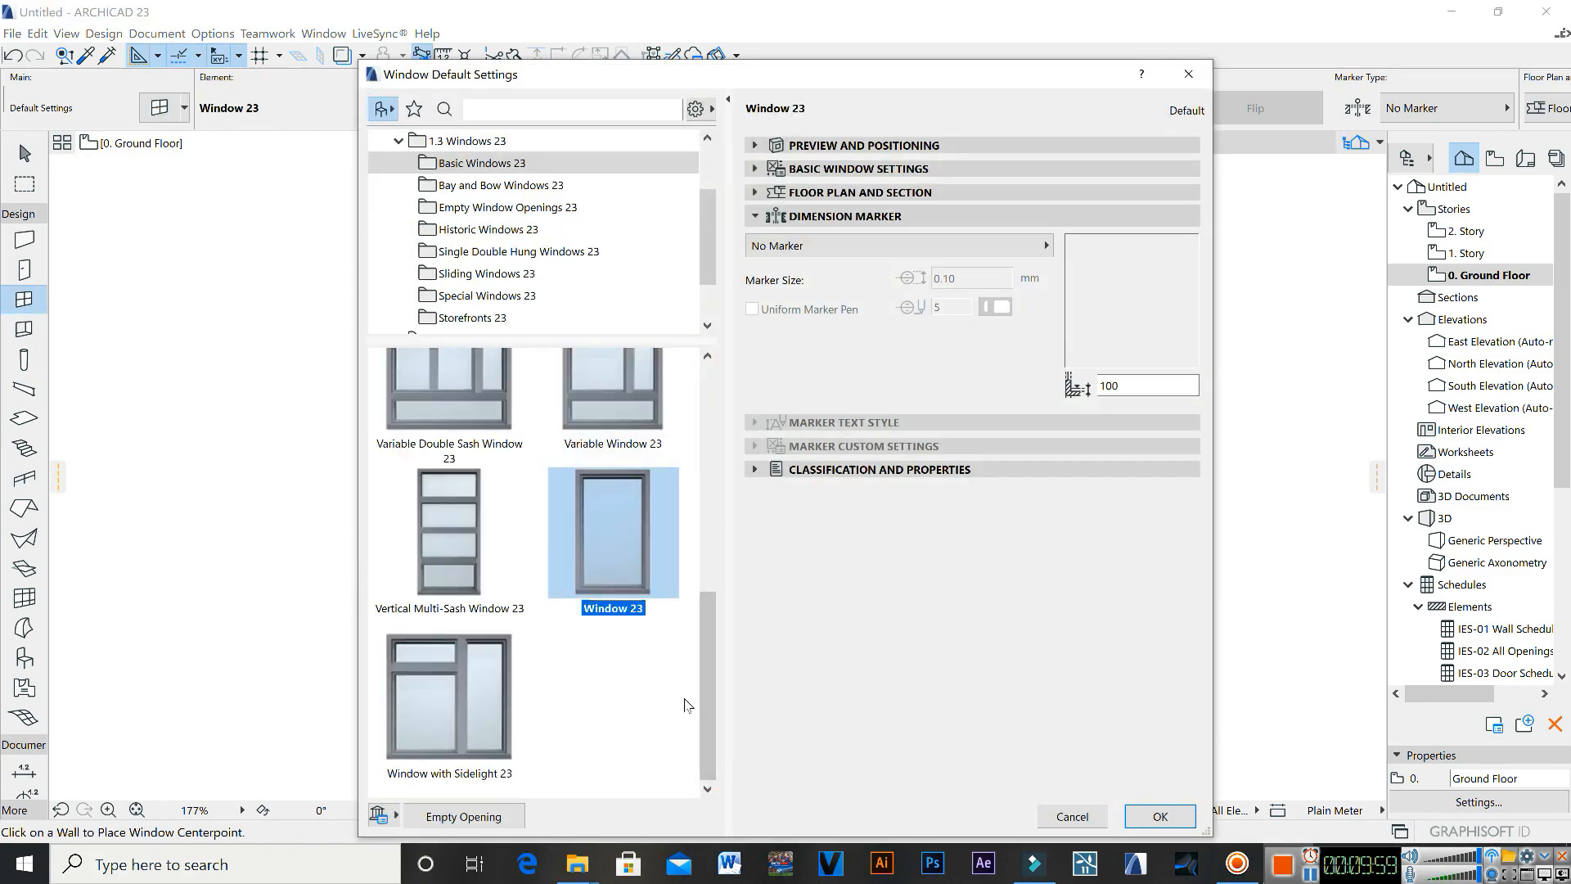
scroll(717, 683, "up", 1)
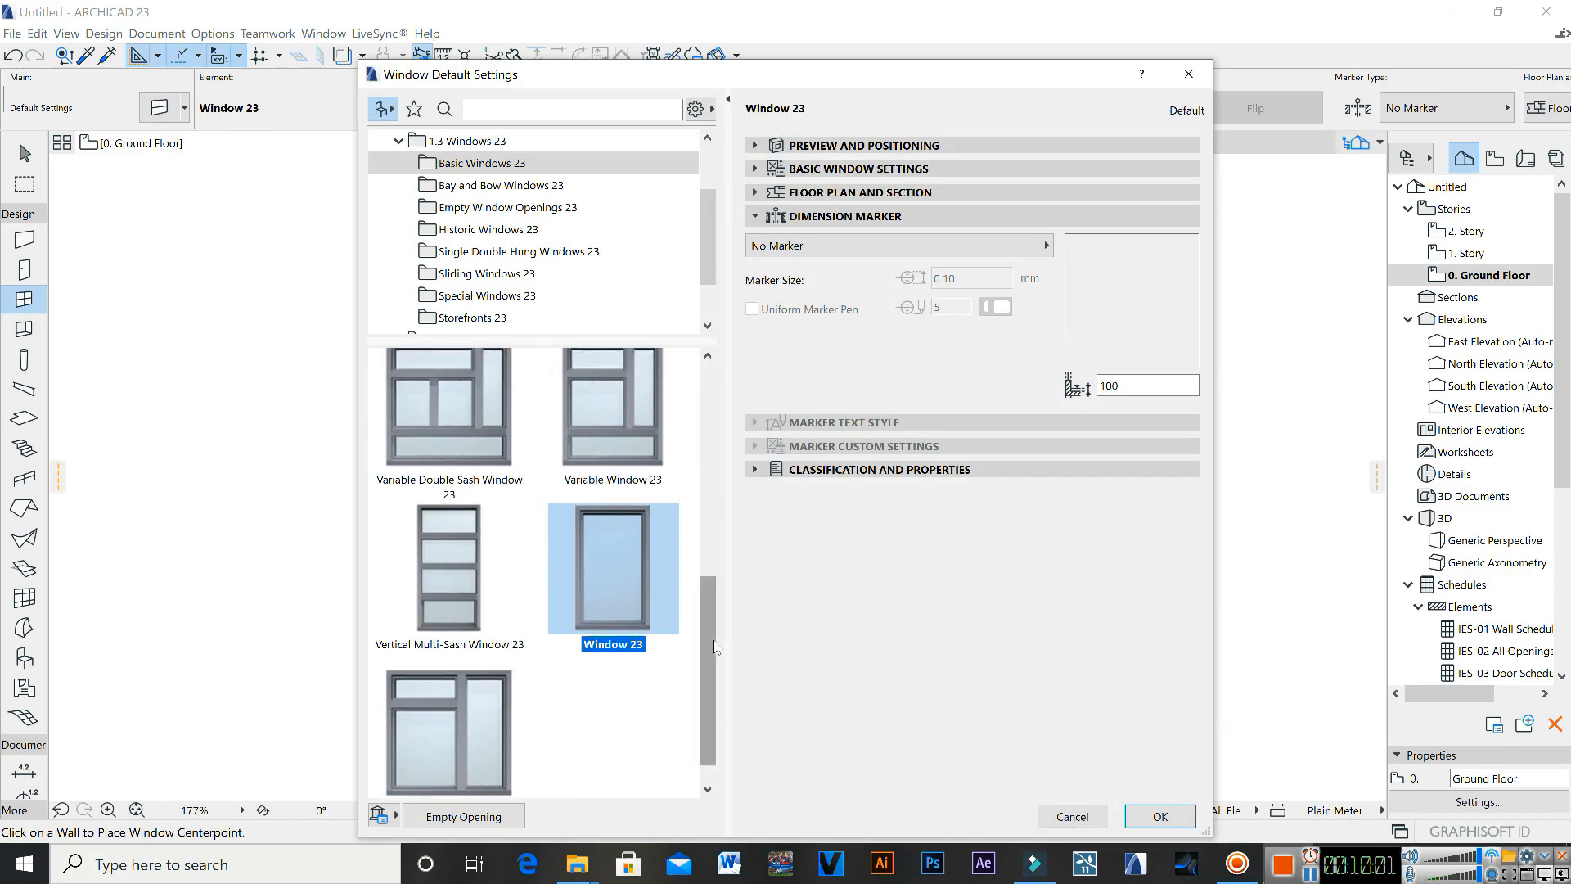
left_click_drag(715, 646, 705, 403)
left_click(449, 405)
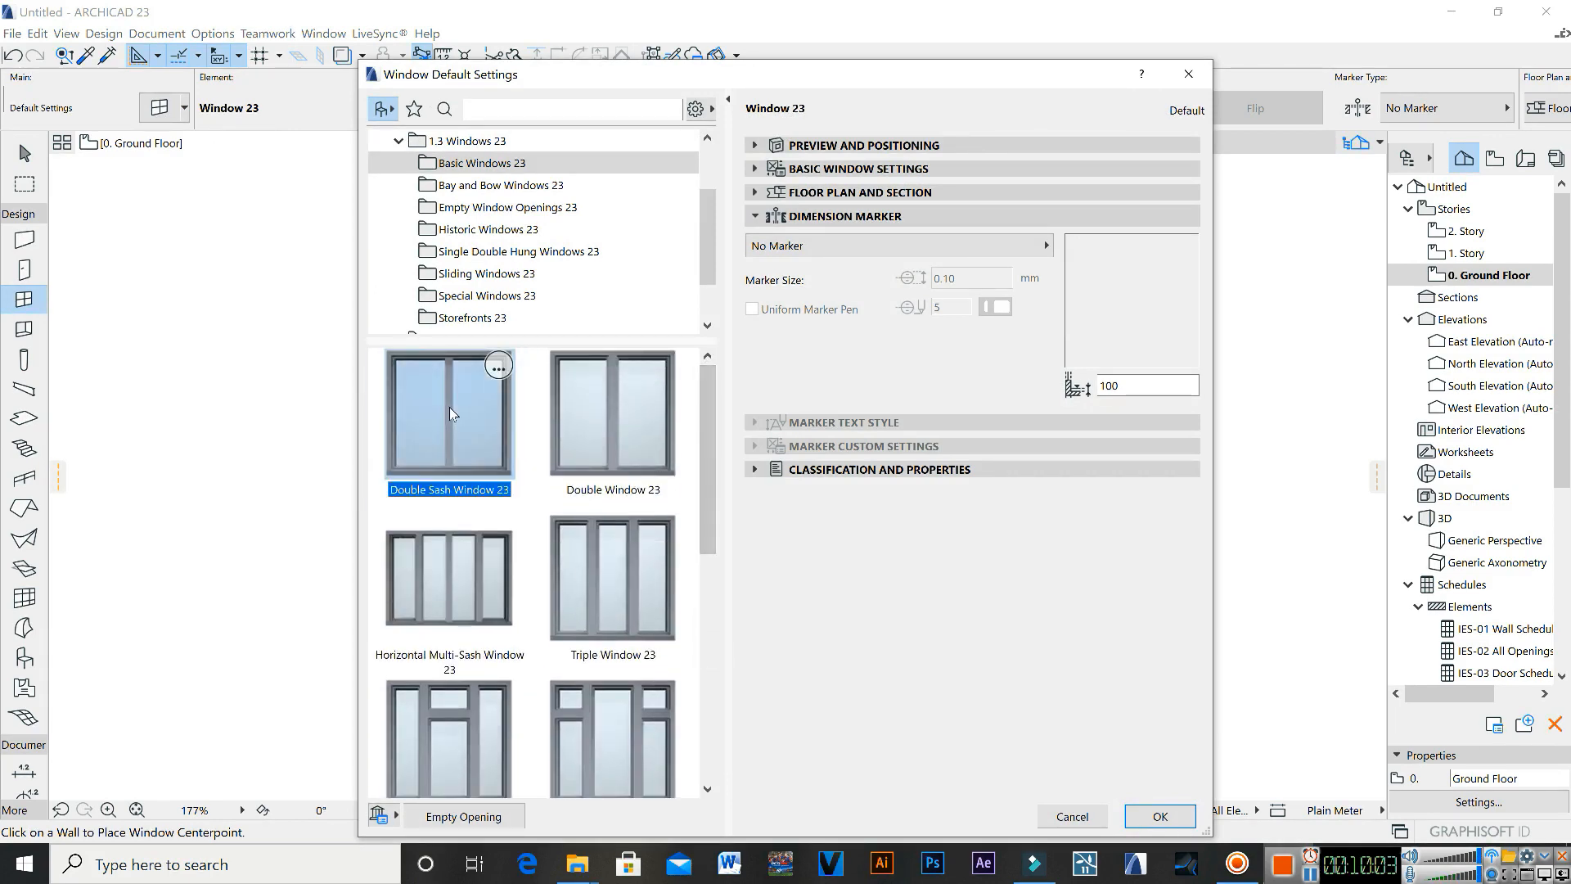
Step: Set the default window's width and height to 1200 and its sill height to 1500
left_click(754, 145)
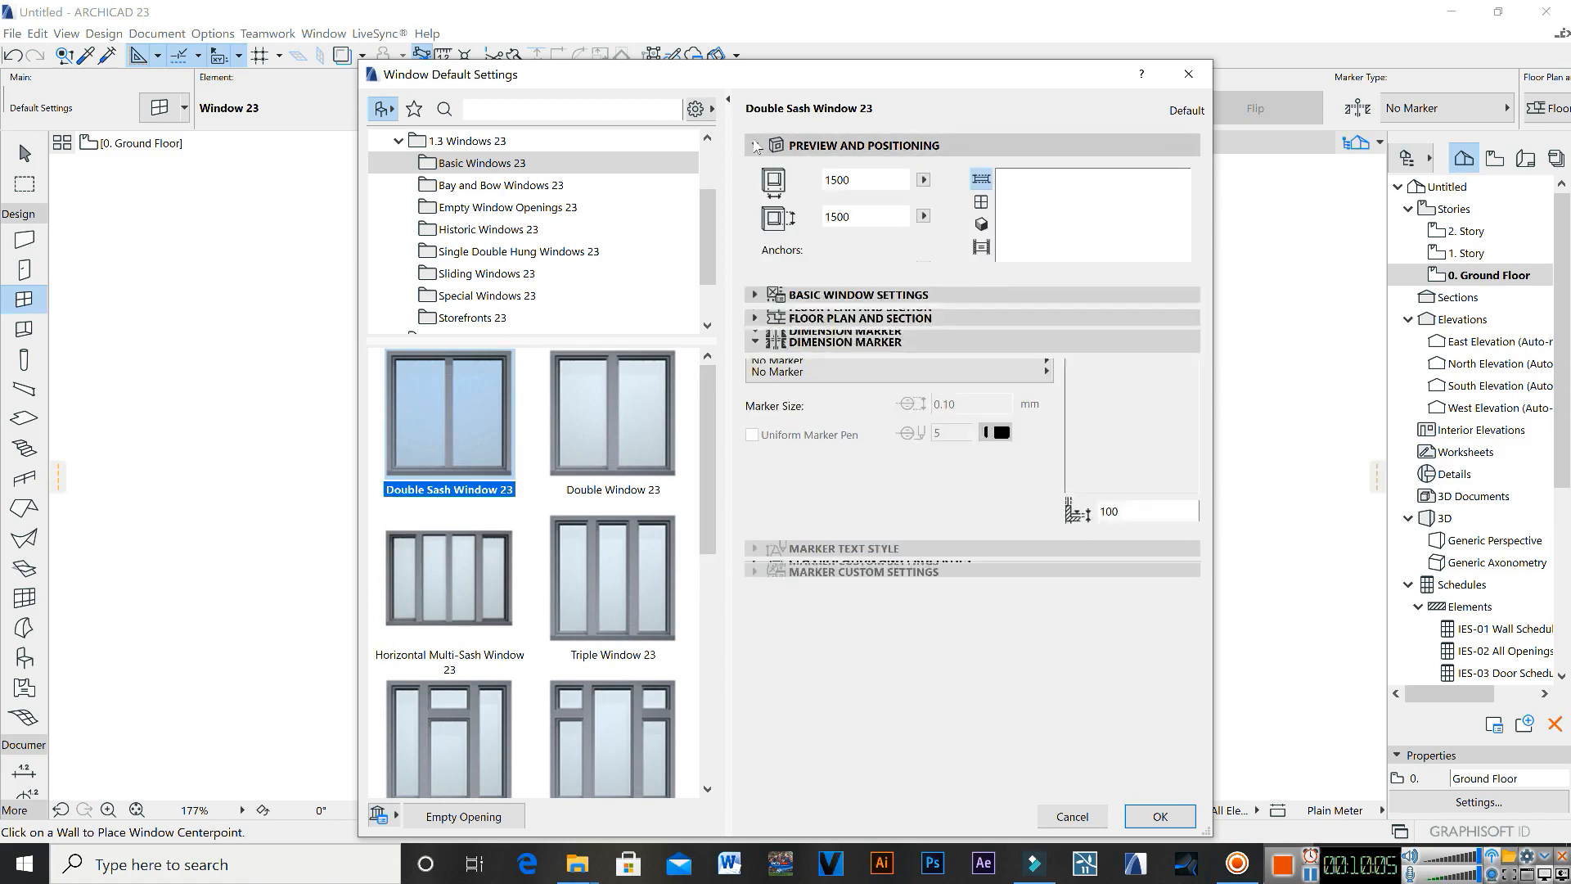
left_click(981, 201)
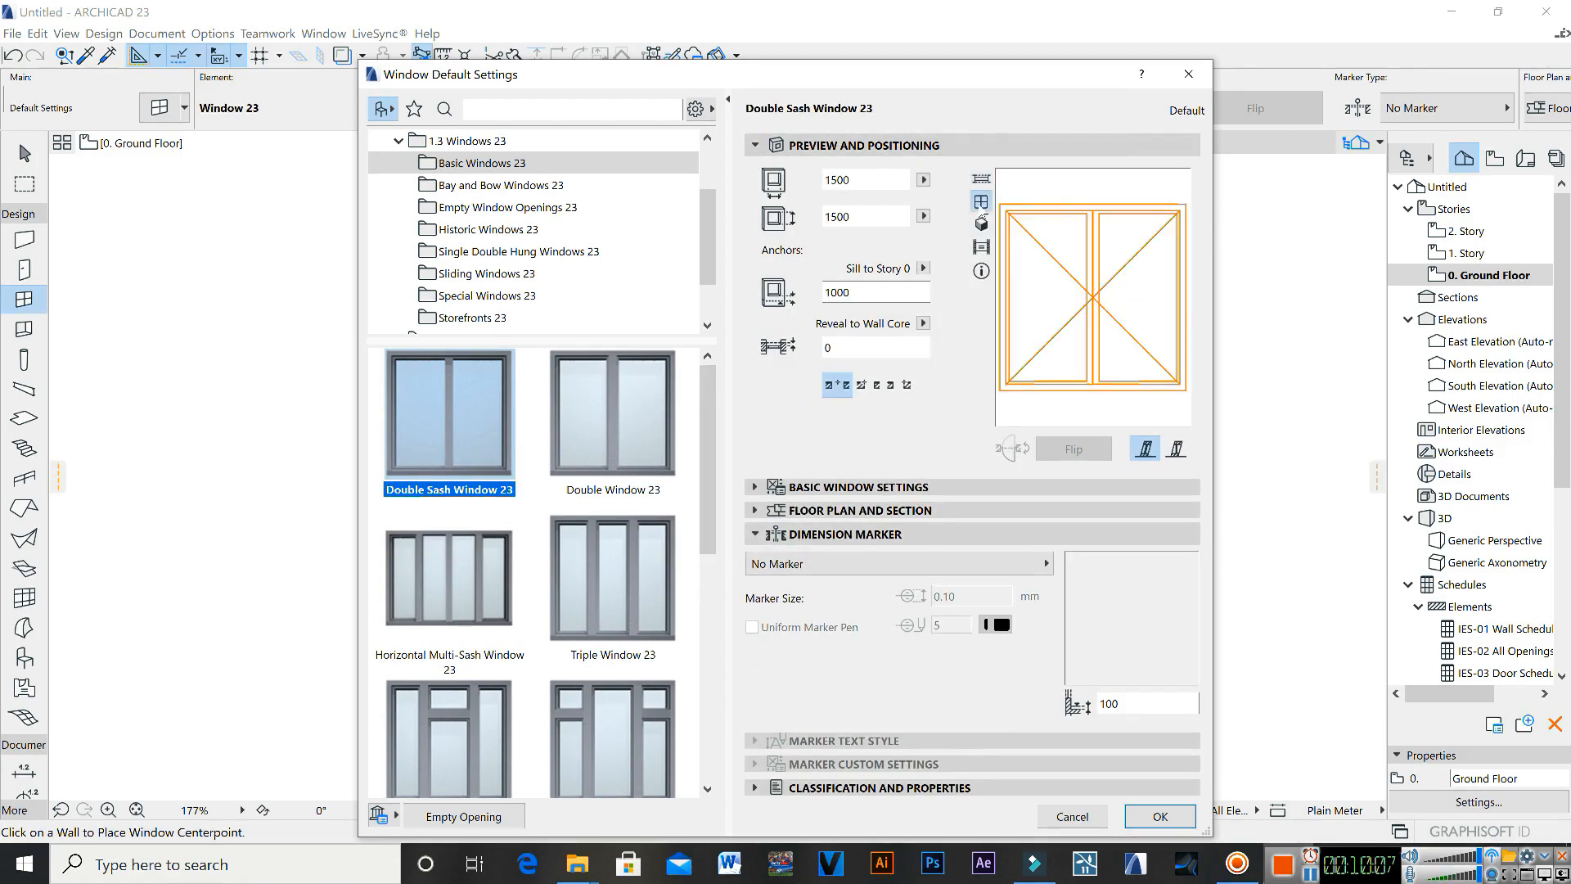
left_click(981, 221)
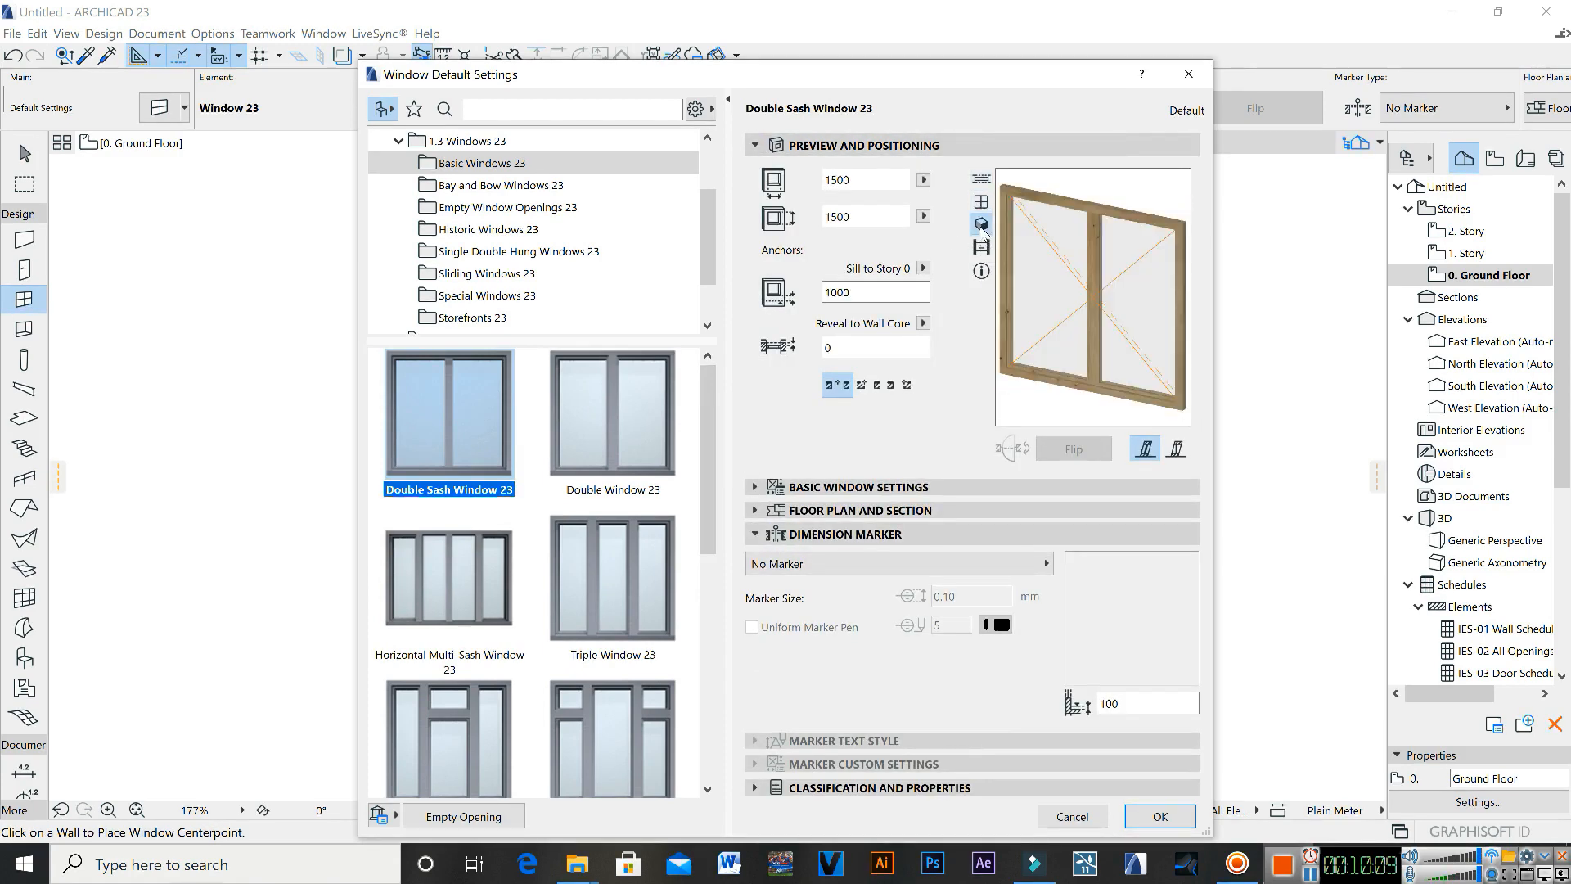
left_click(980, 205)
left_click(979, 180)
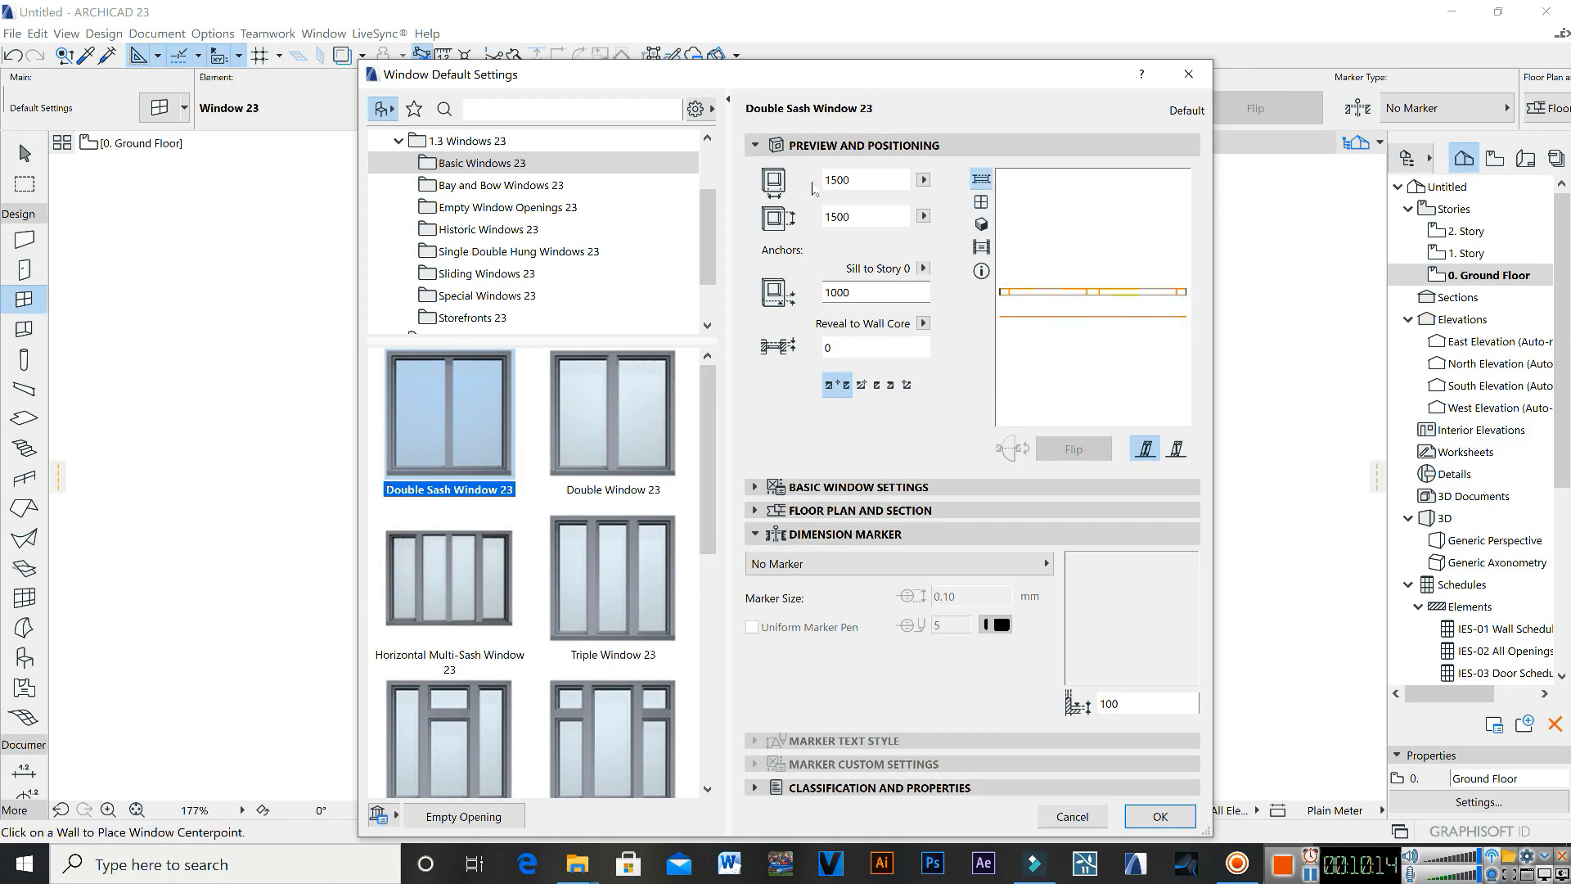
left_click(834, 179)
left_click_drag(851, 216, 830, 218)
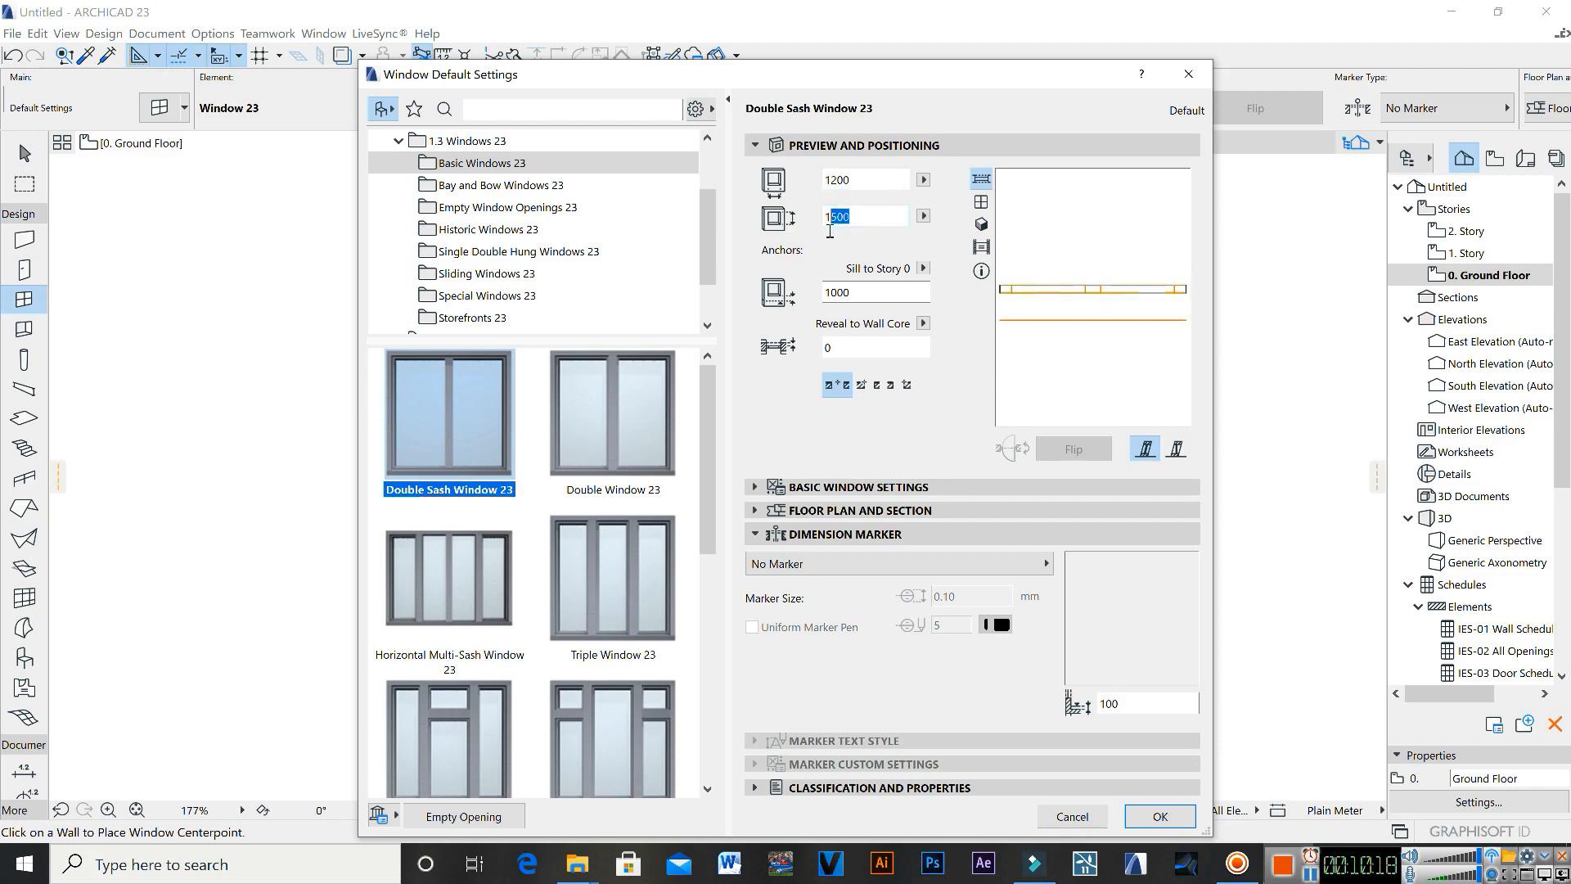
type("200")
left_click_drag(854, 290, 823, 305)
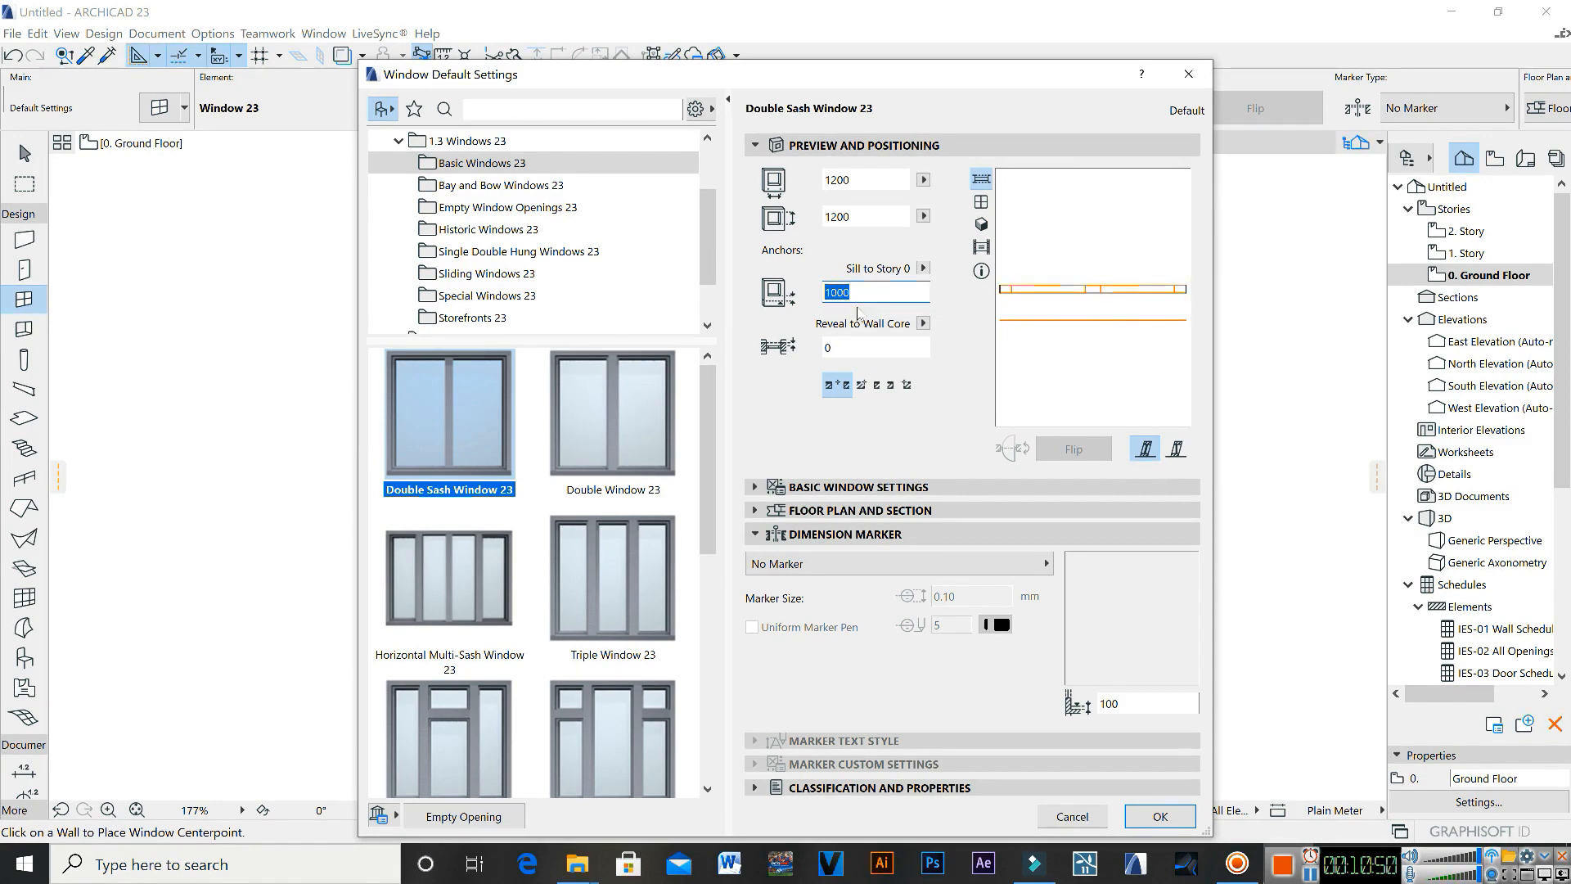
type("150")
left_click(1160, 817)
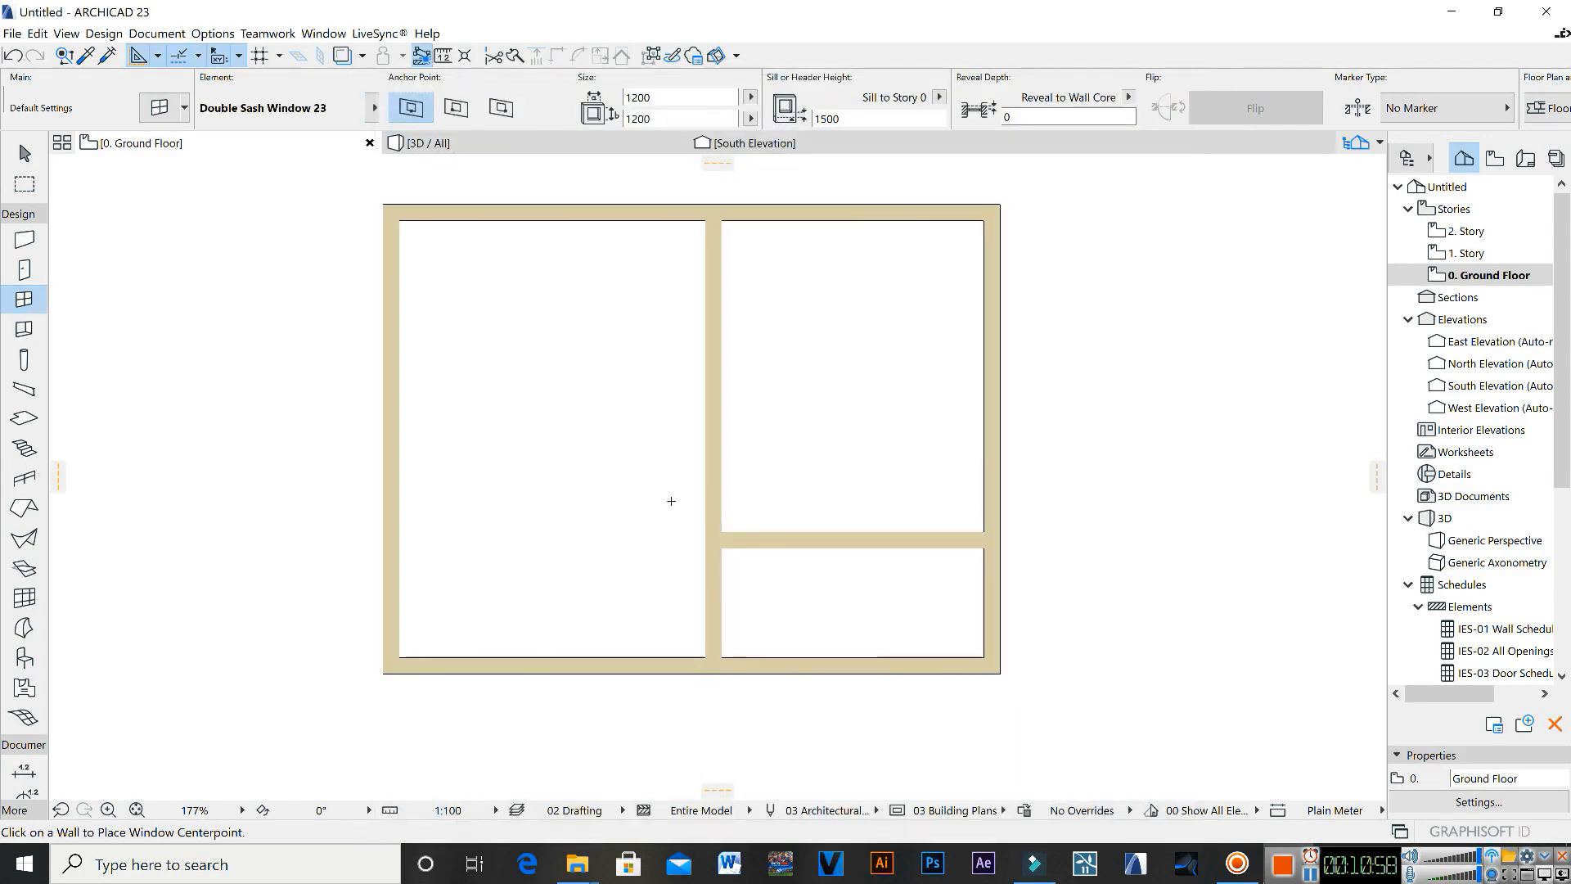
Step: Place four double sash windows around the large left room: one in its lower wall, two in its left wall, one in its upper wall
left_click(542, 684)
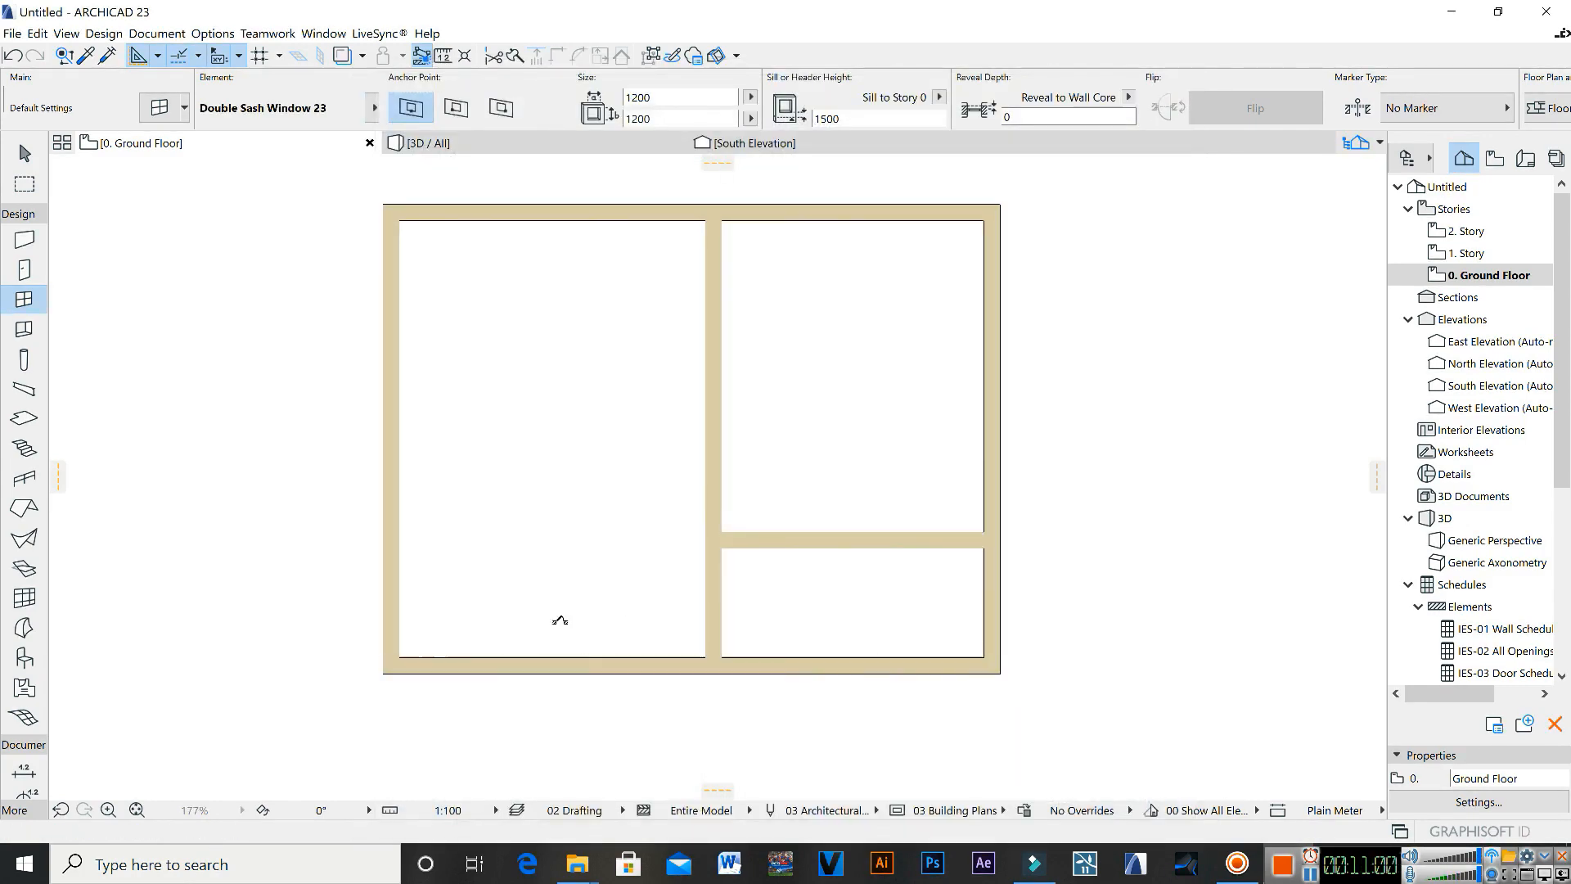
left_click(389, 543)
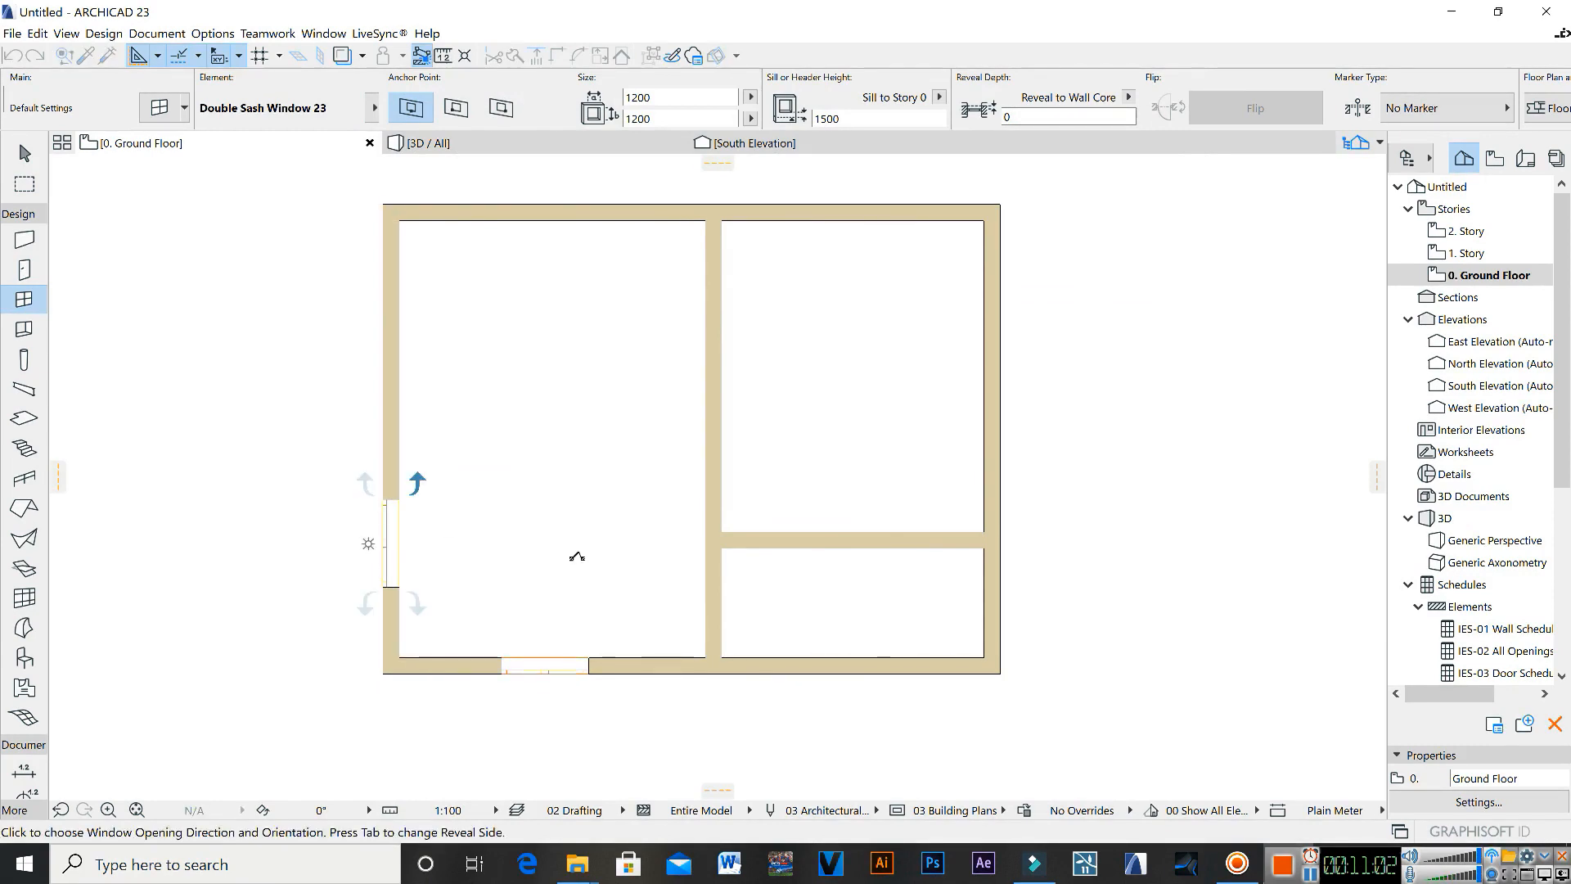
left_click(572, 554)
left_click(388, 310)
left_click(557, 340)
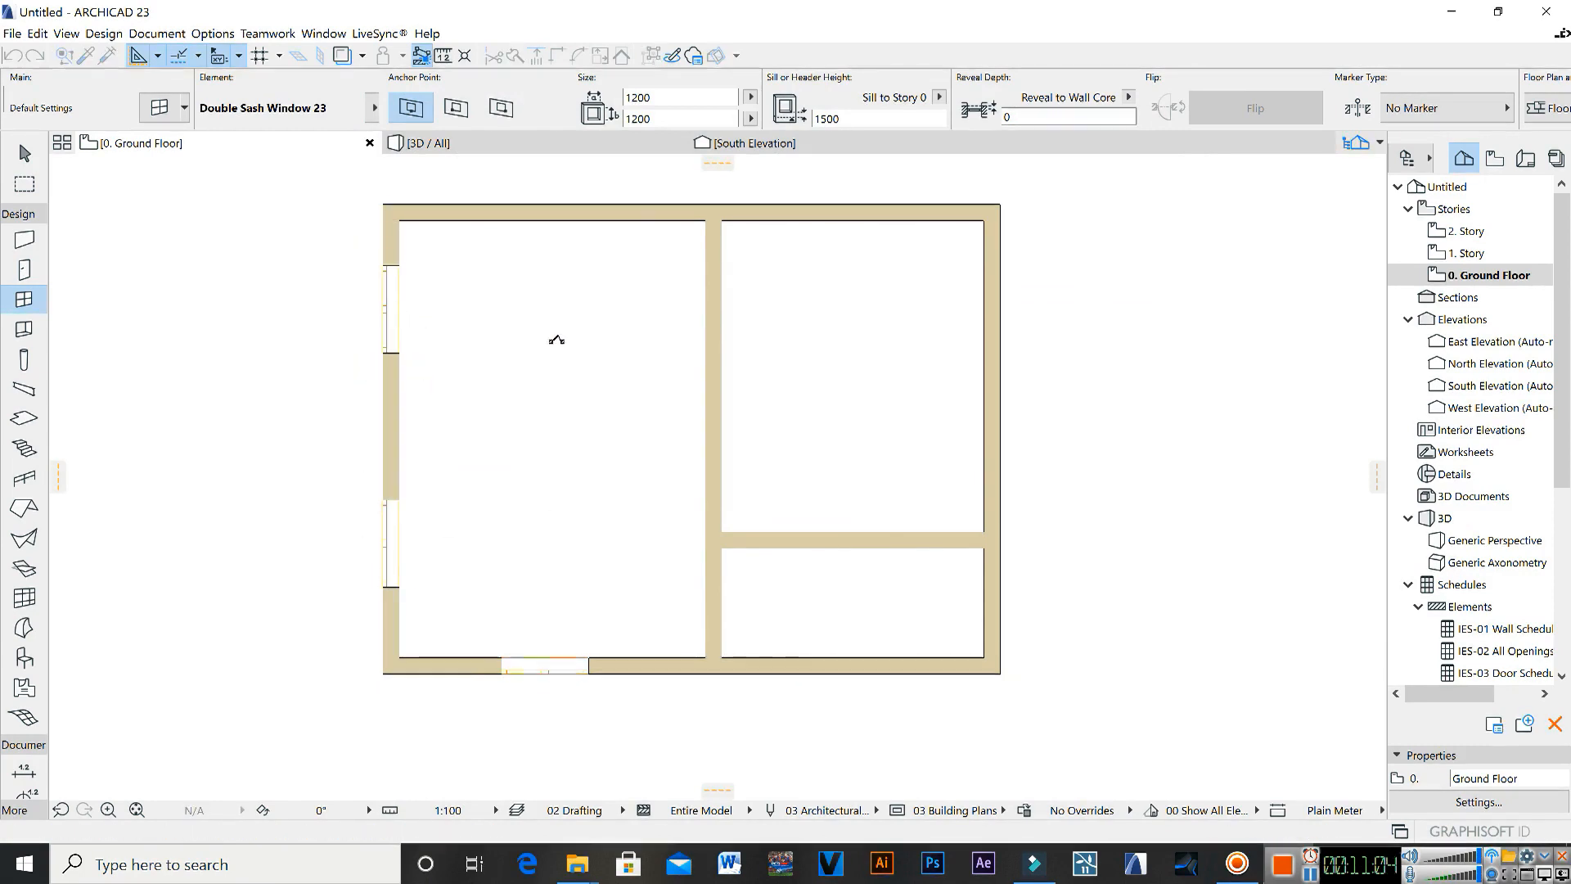
left_click(560, 212)
left_click(551, 340)
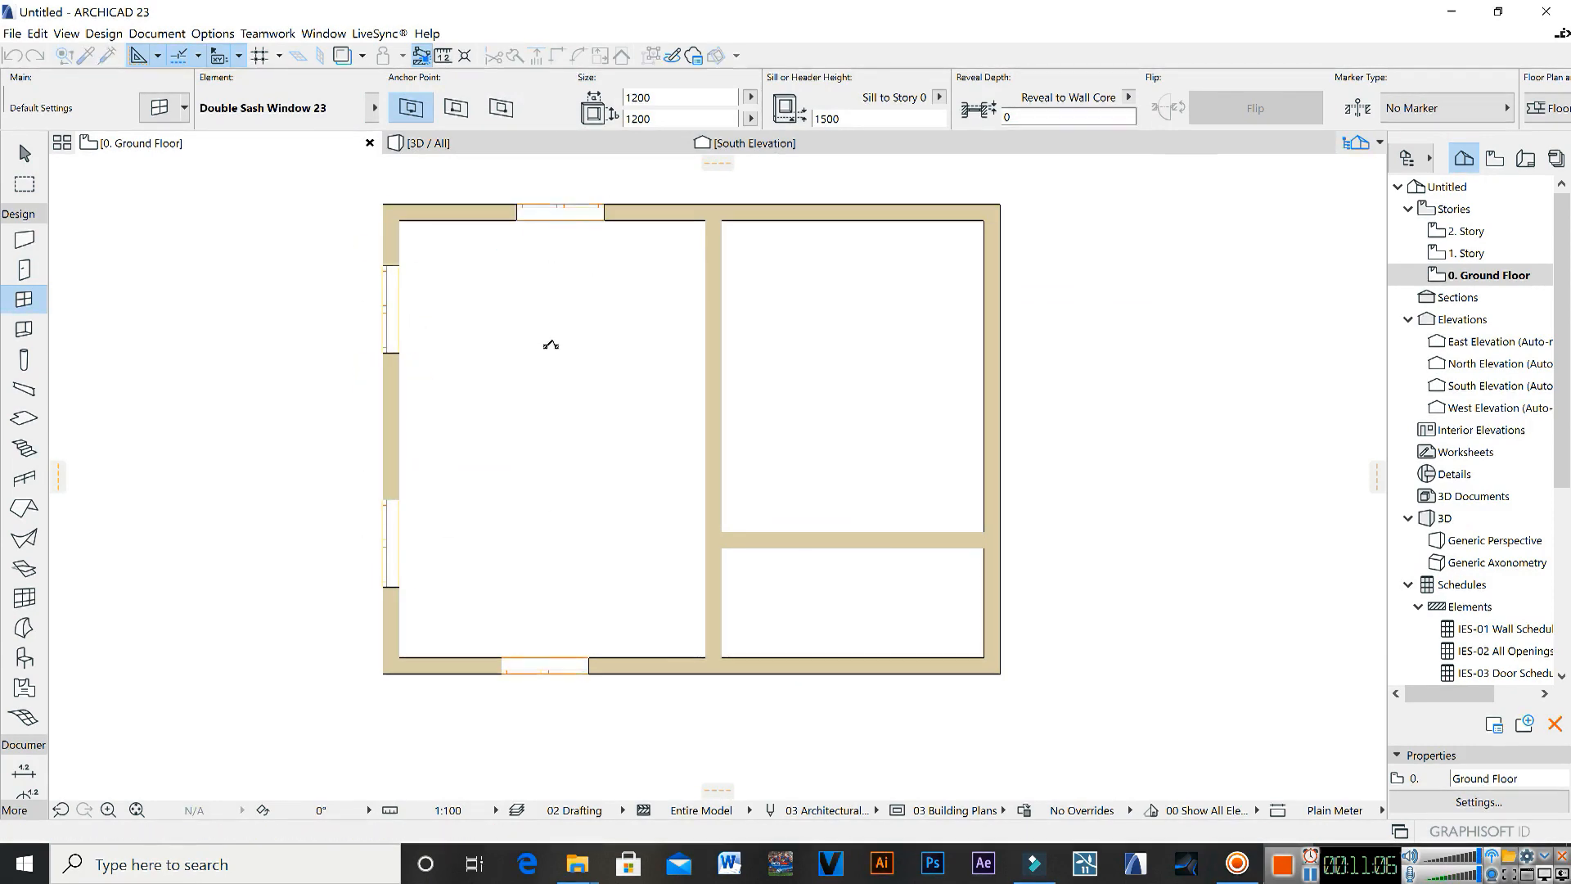
Step: Place two double sash windows in the upper right room, one in its top wall and one in its right wall
left_click(852, 211)
left_click(852, 256)
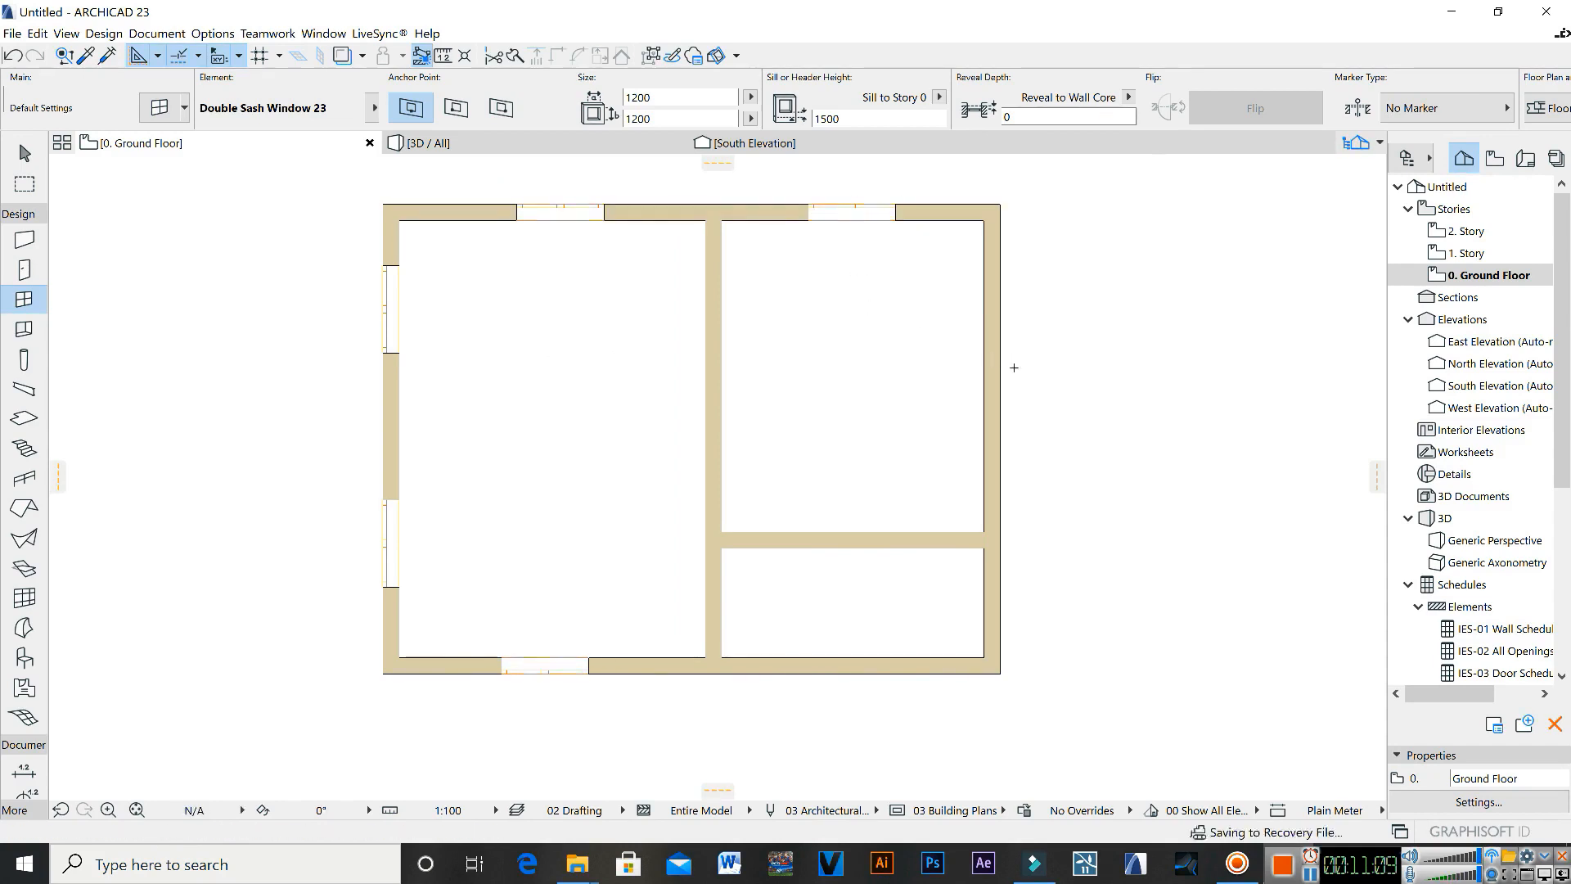
left_click(1006, 379)
left_click(887, 435)
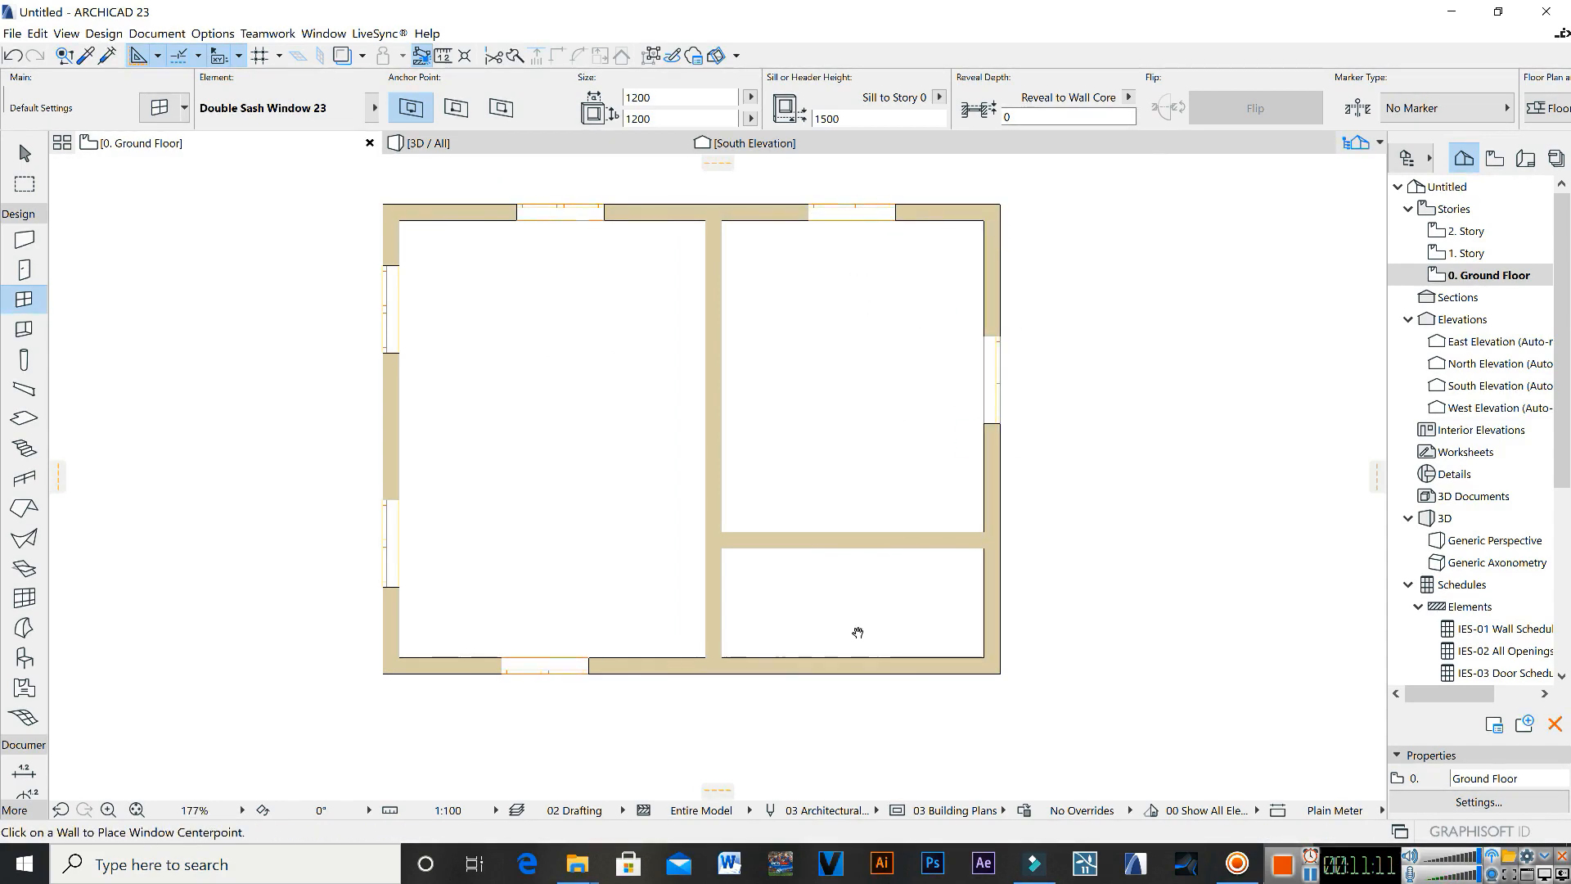
Step: Set the default sill height of the hinged Door 23 to 600 above Story 0
middle_click_drag(856, 631, 792, 563)
scroll(792, 563, "down", 2)
middle_click_drag(786, 510, 780, 541)
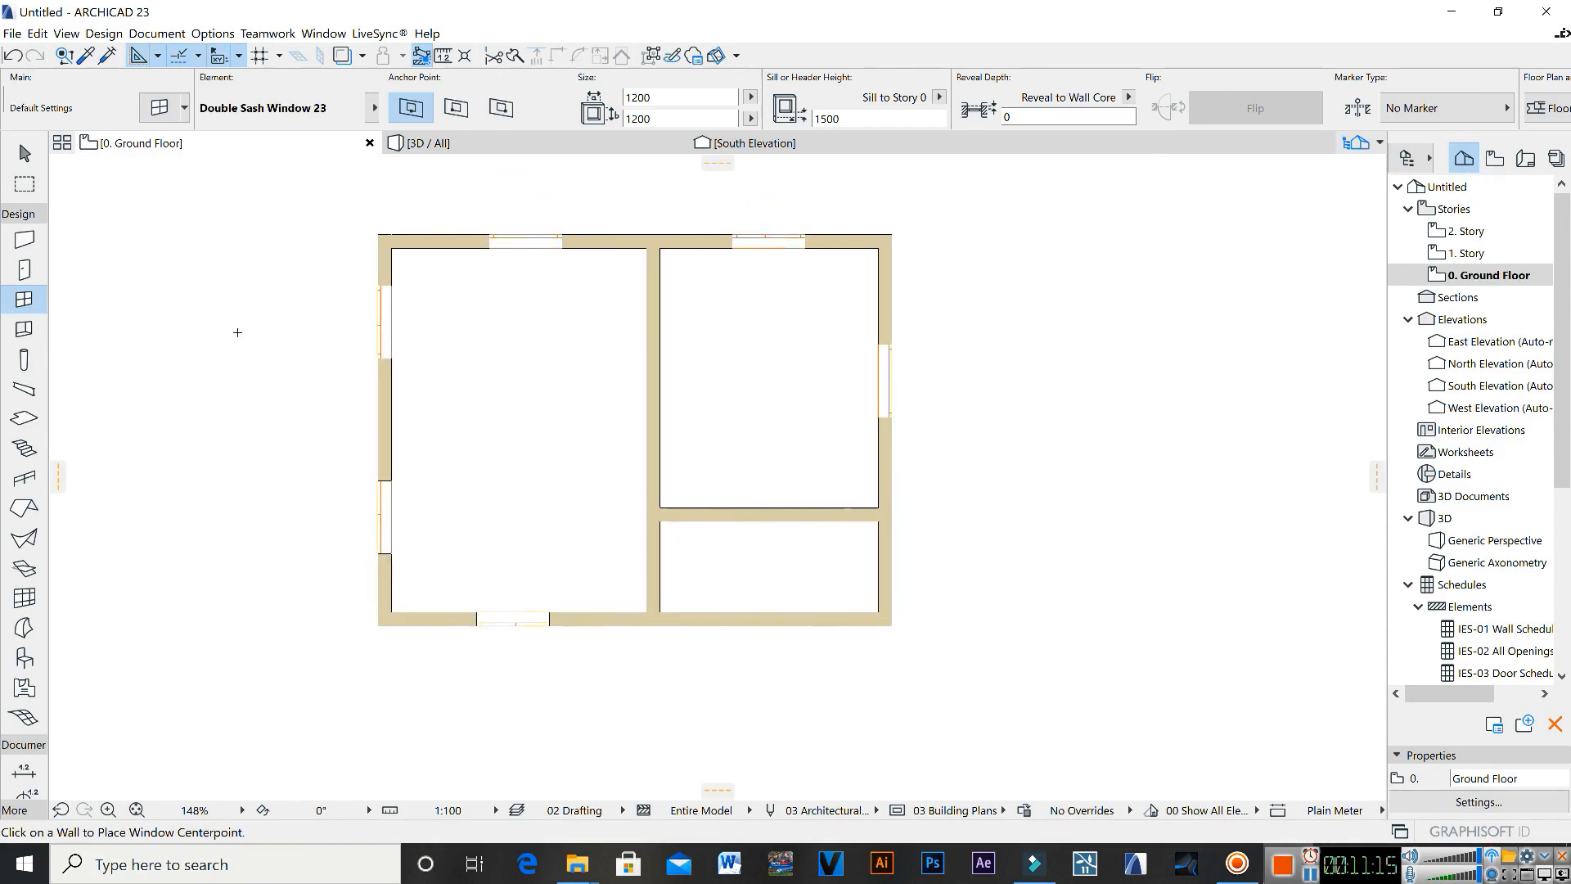
left_click(24, 269)
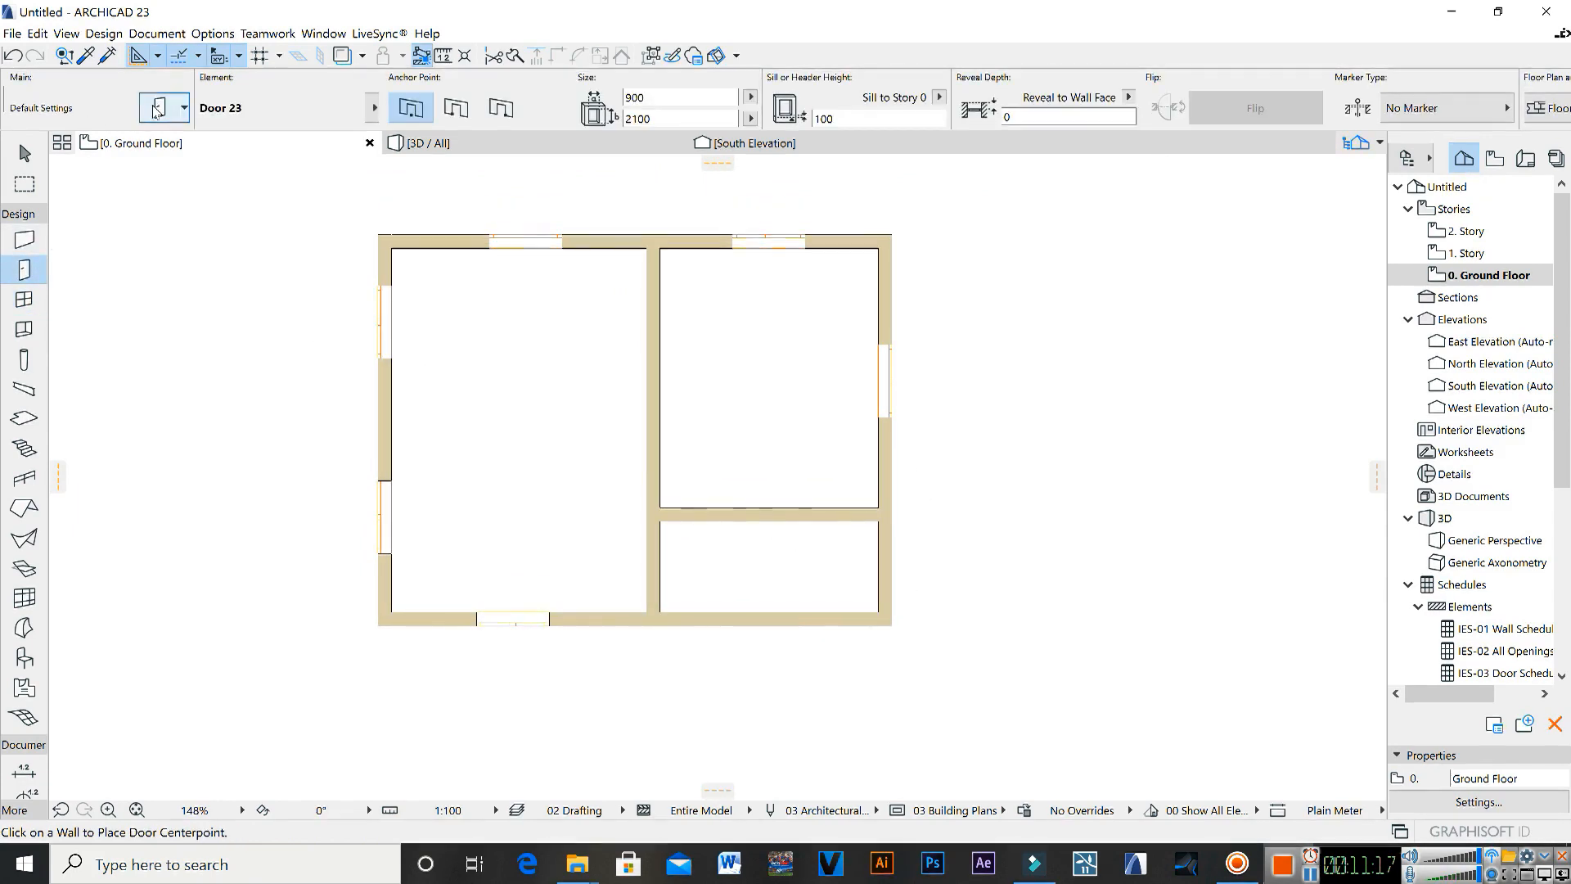
key("ctrl+t")
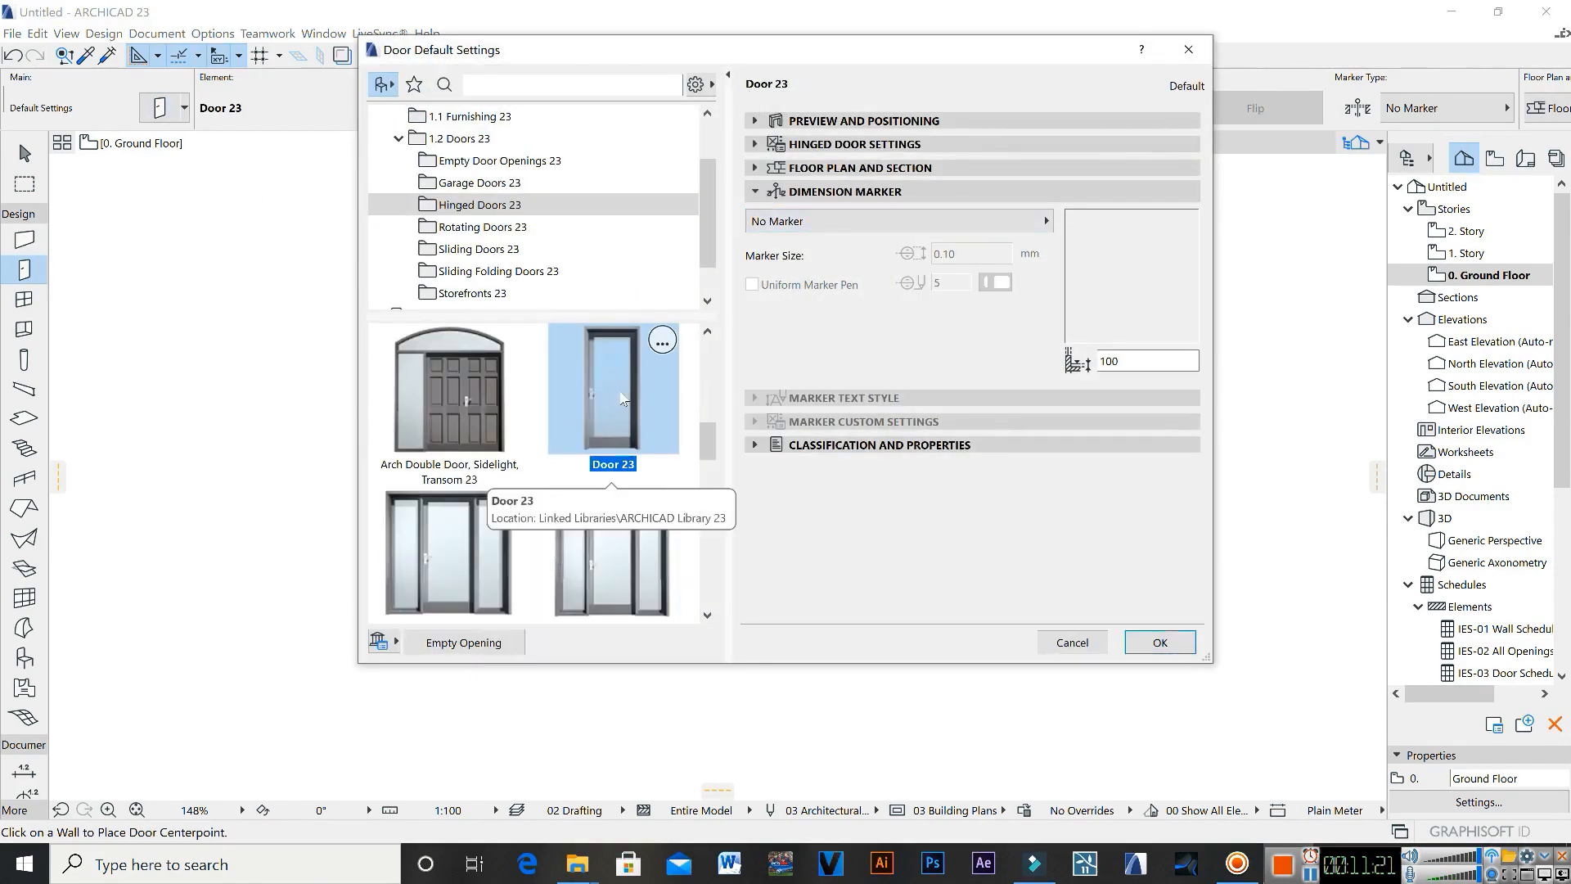
left_click(823, 123)
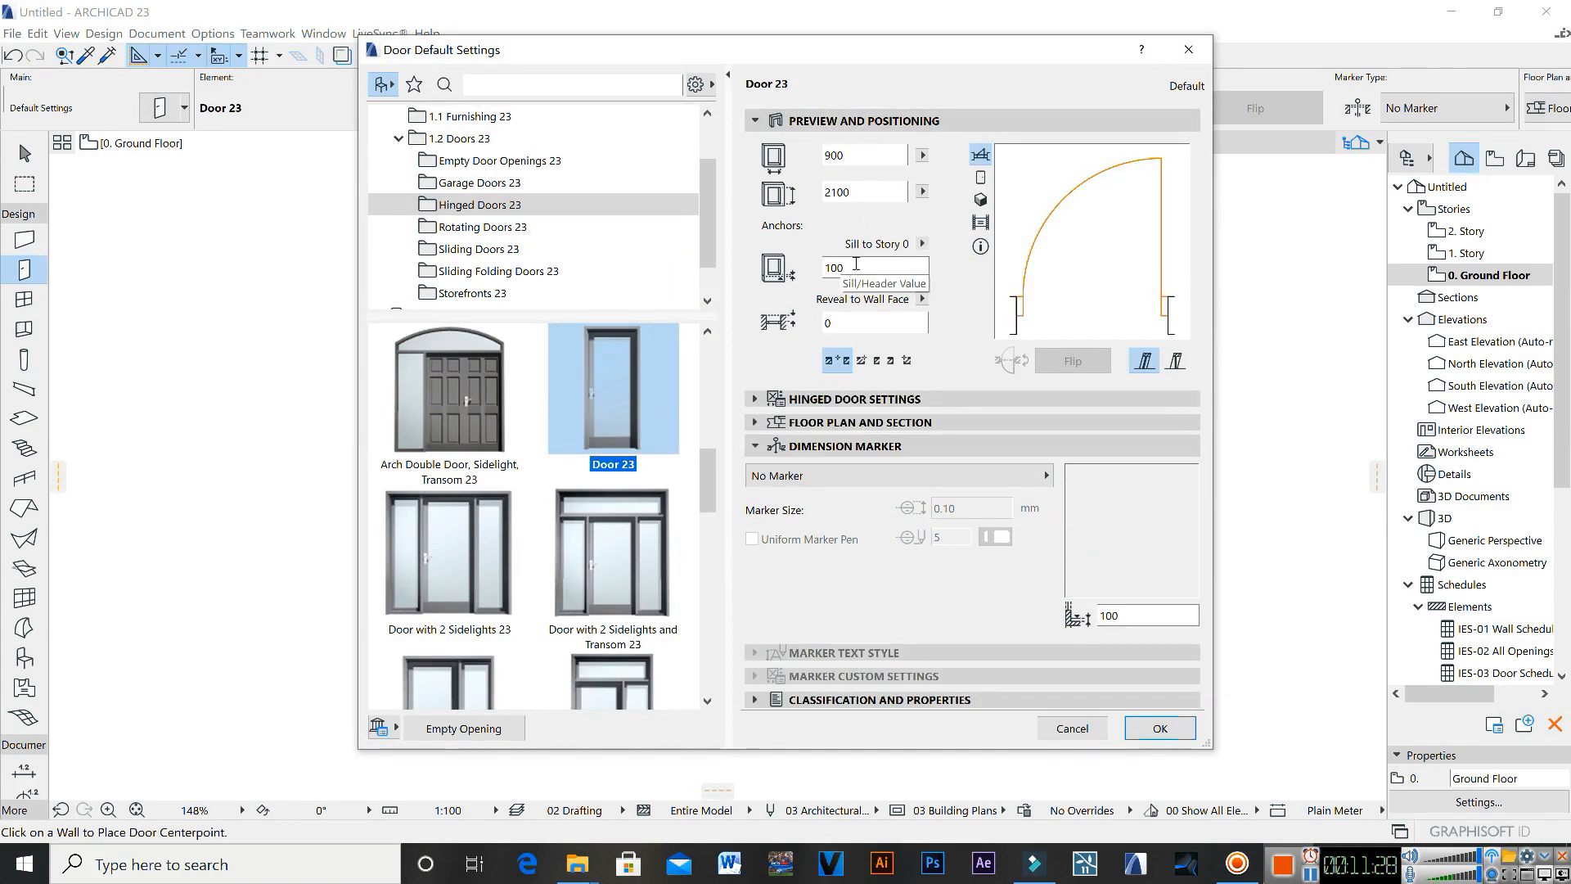
left_click(862, 263)
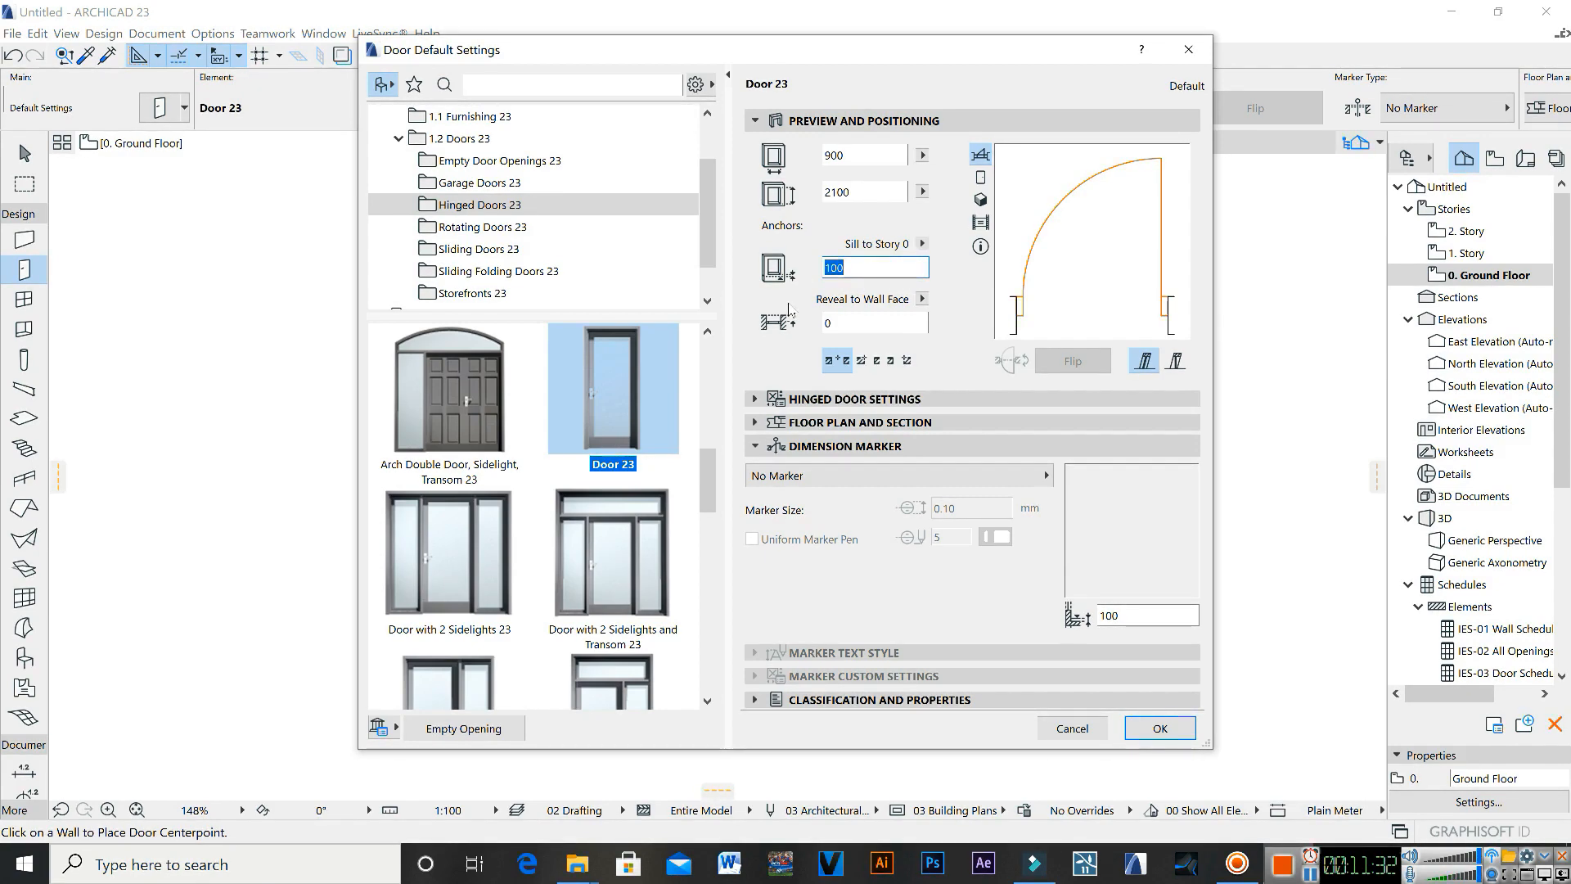
type("6")
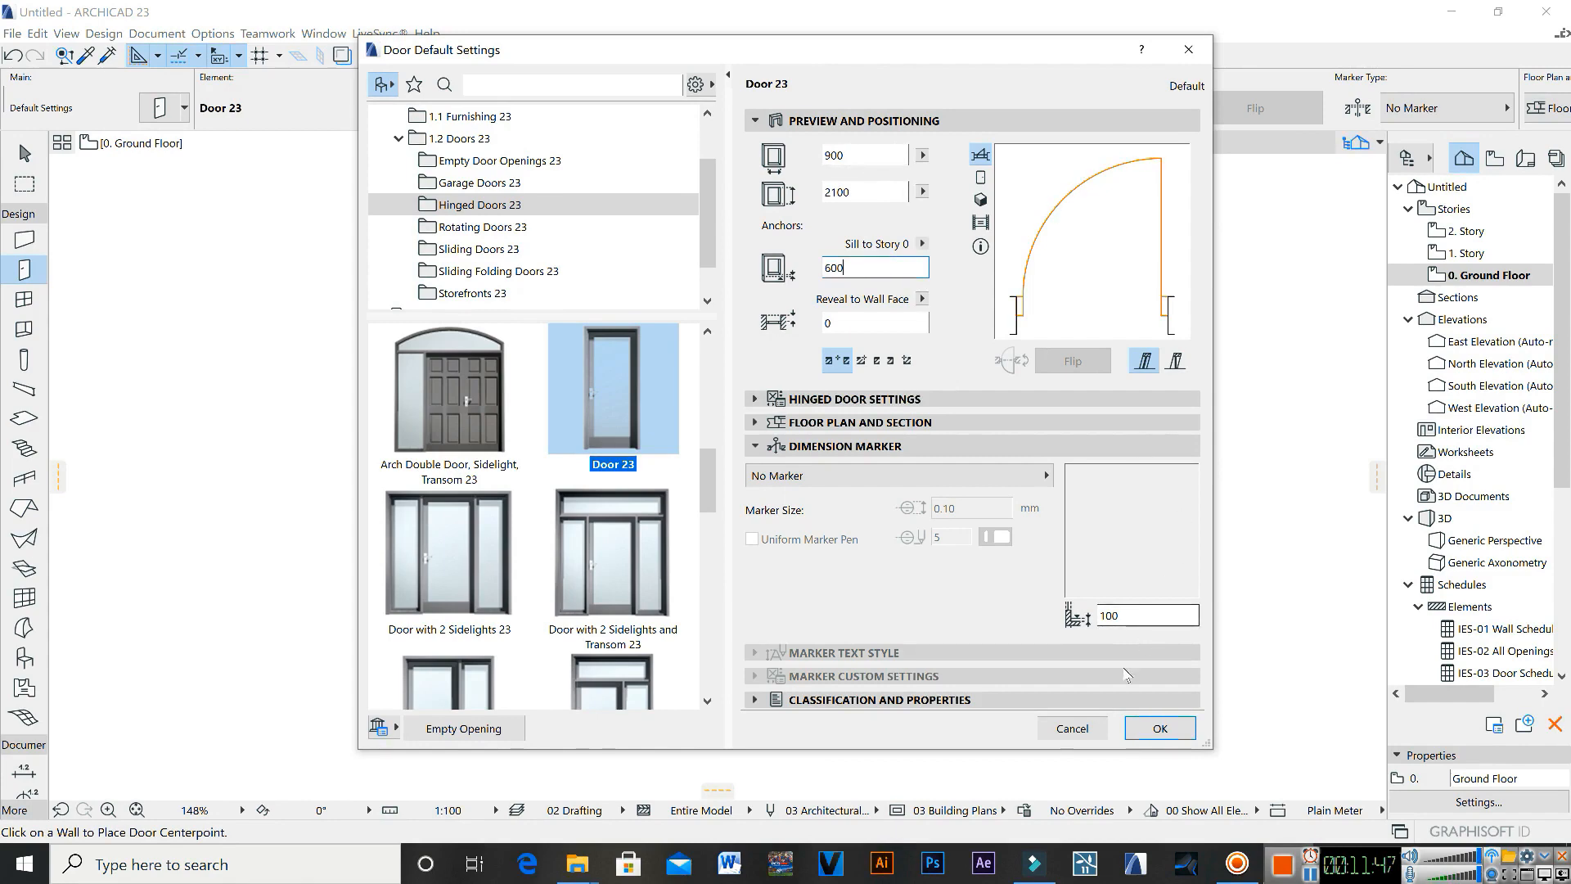
left_click(1160, 729)
Step: Place the hinged door in the wall between the large left room and the small lower right room, swinging into the left room
scroll(712, 576, "up", 2)
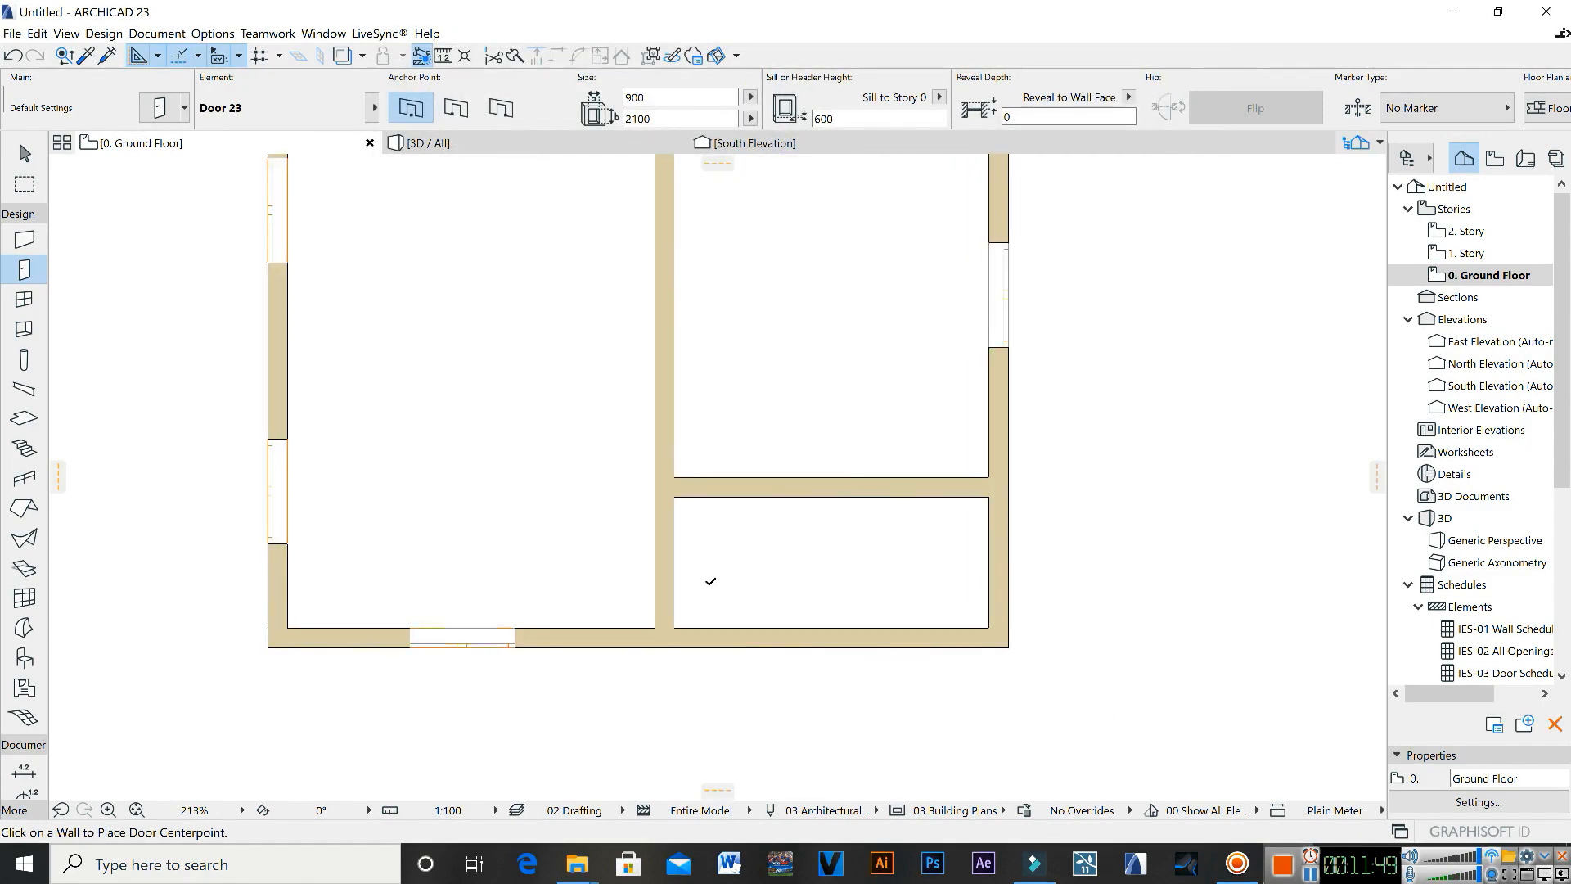
left_click(667, 568)
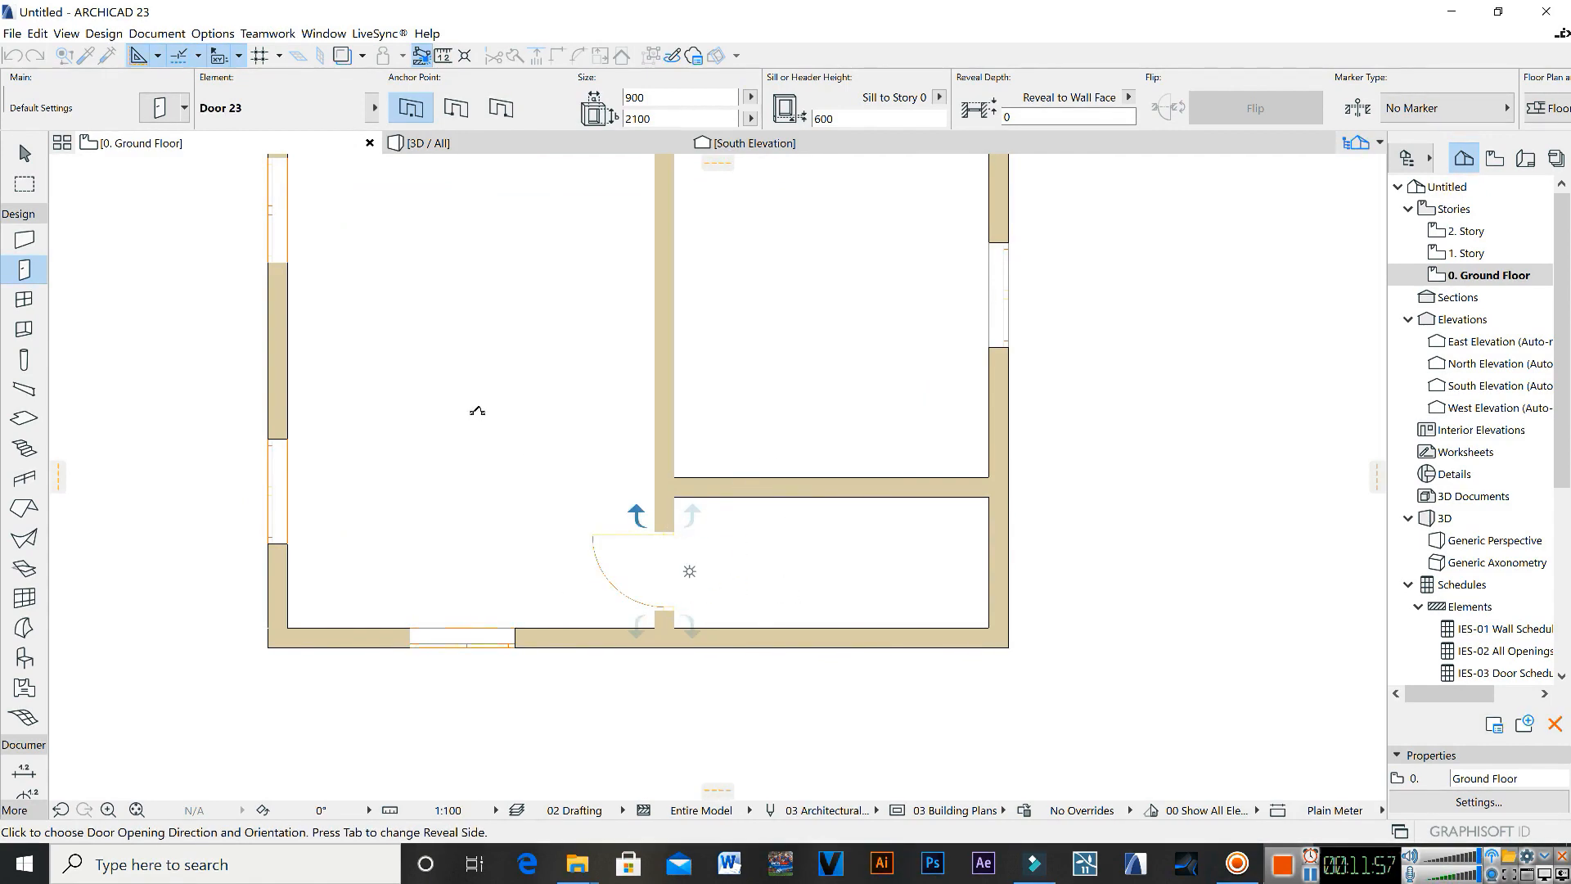
left_click(436, 698)
Step: Choose Rectangular Door Opening 23 from Empty Door Openings 23 as the default door type and set its height to 2400
scroll(758, 633, "down", 2)
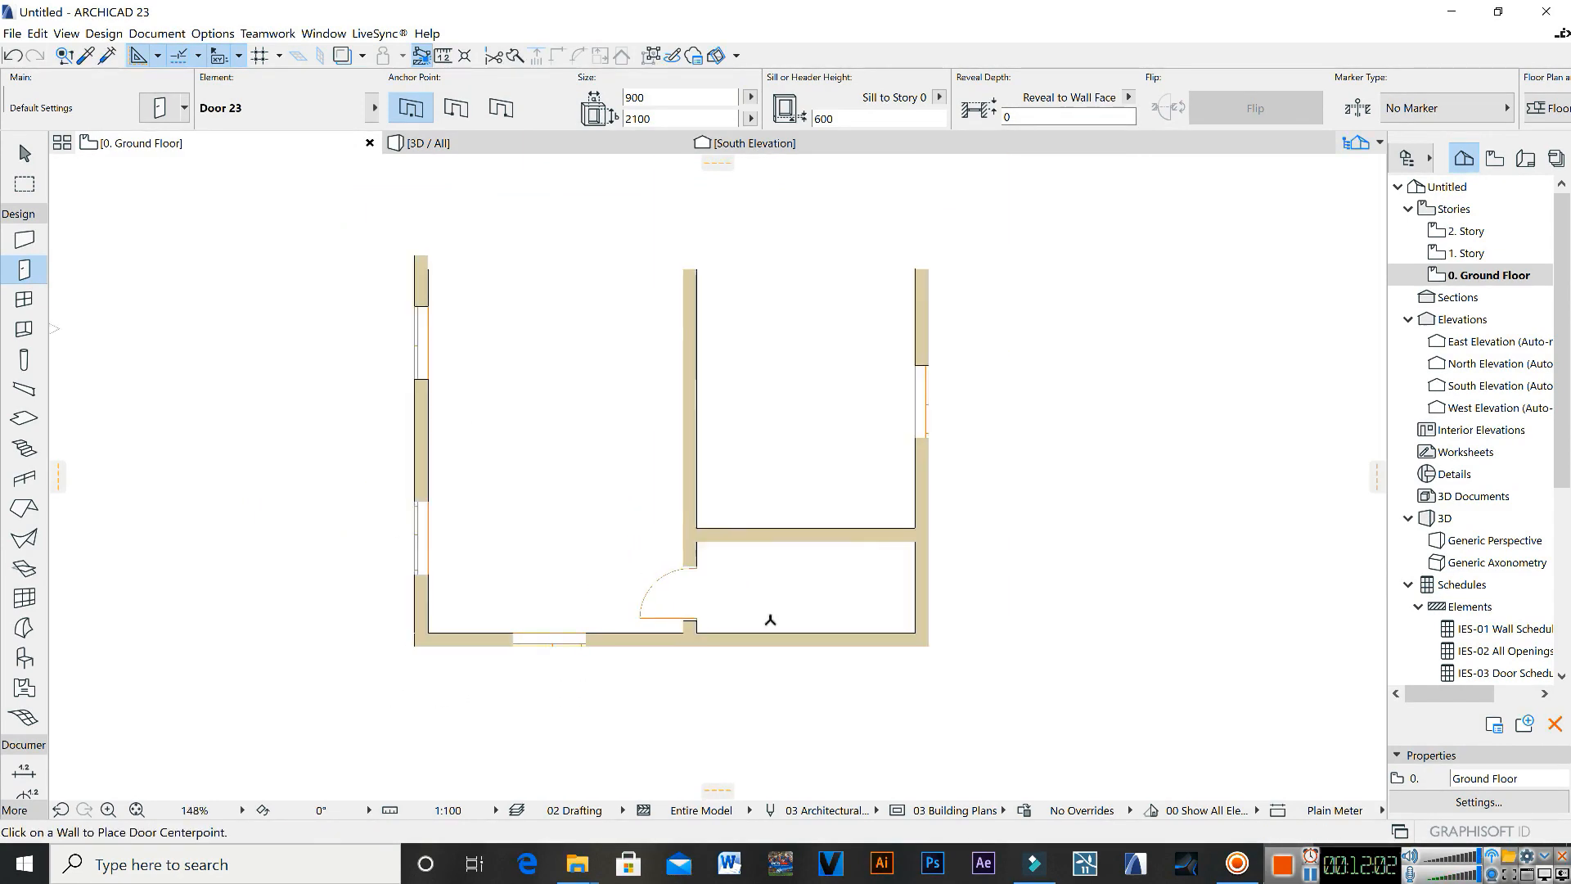
scroll(747, 616, "up", 2)
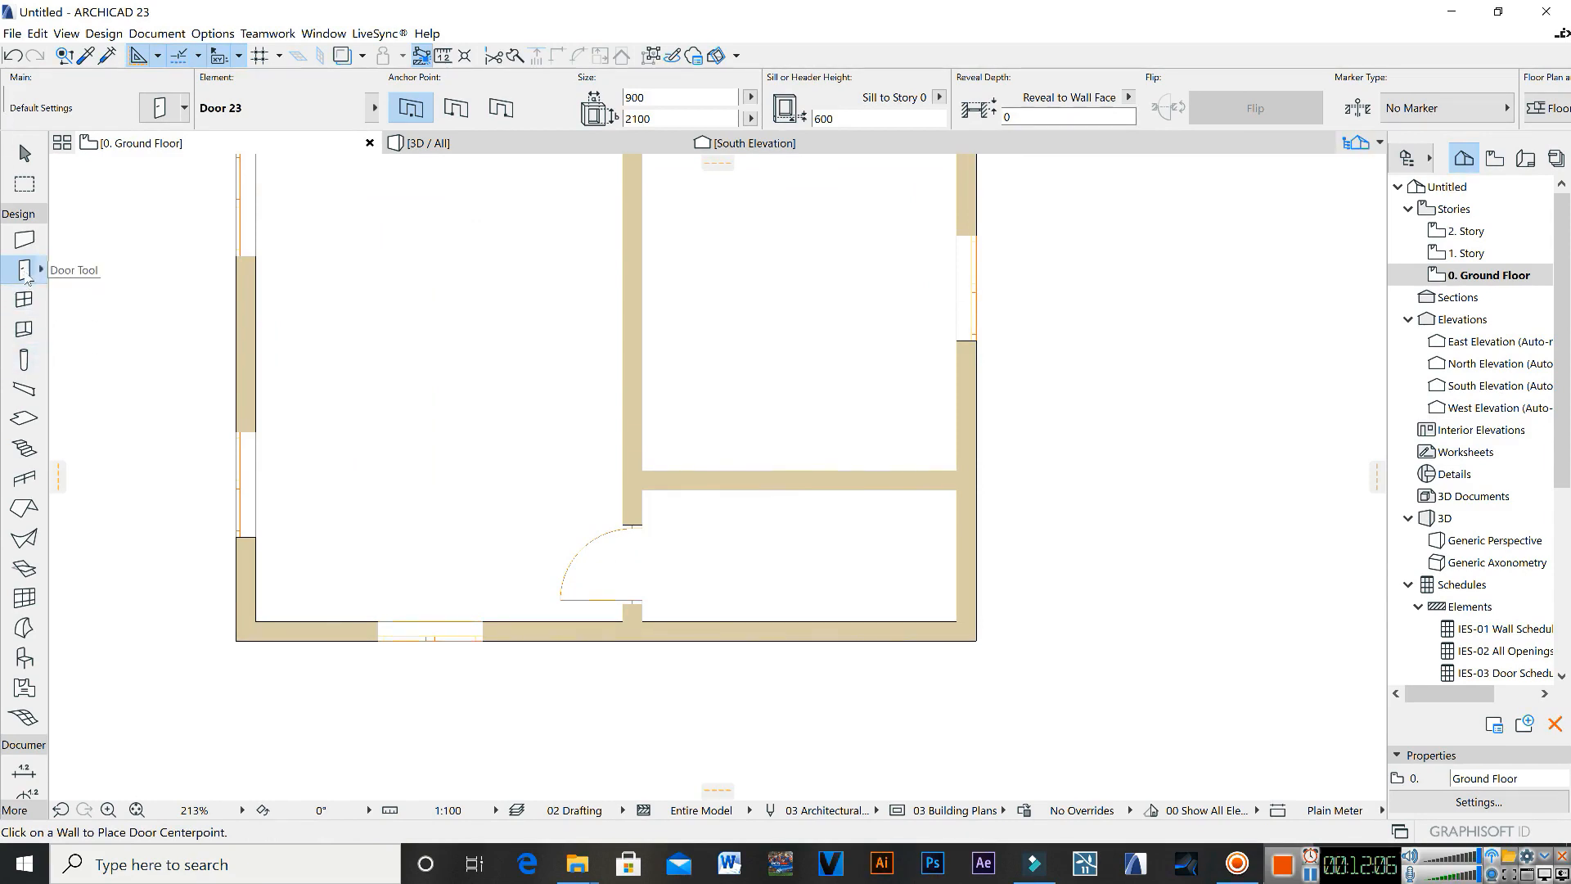
left_click(163, 110)
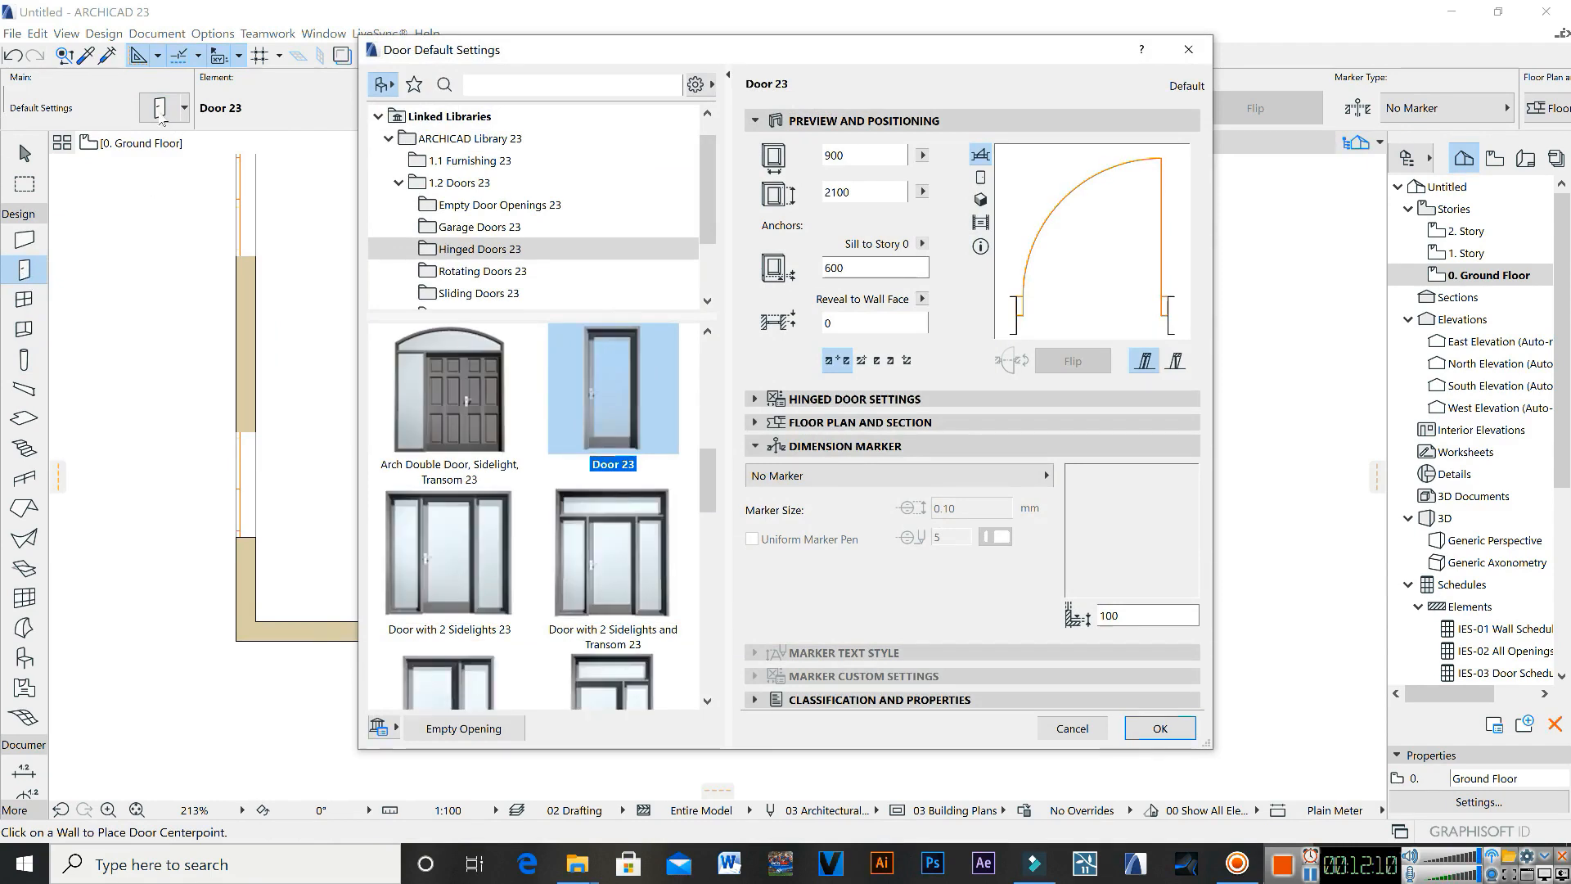
left_click(485, 206)
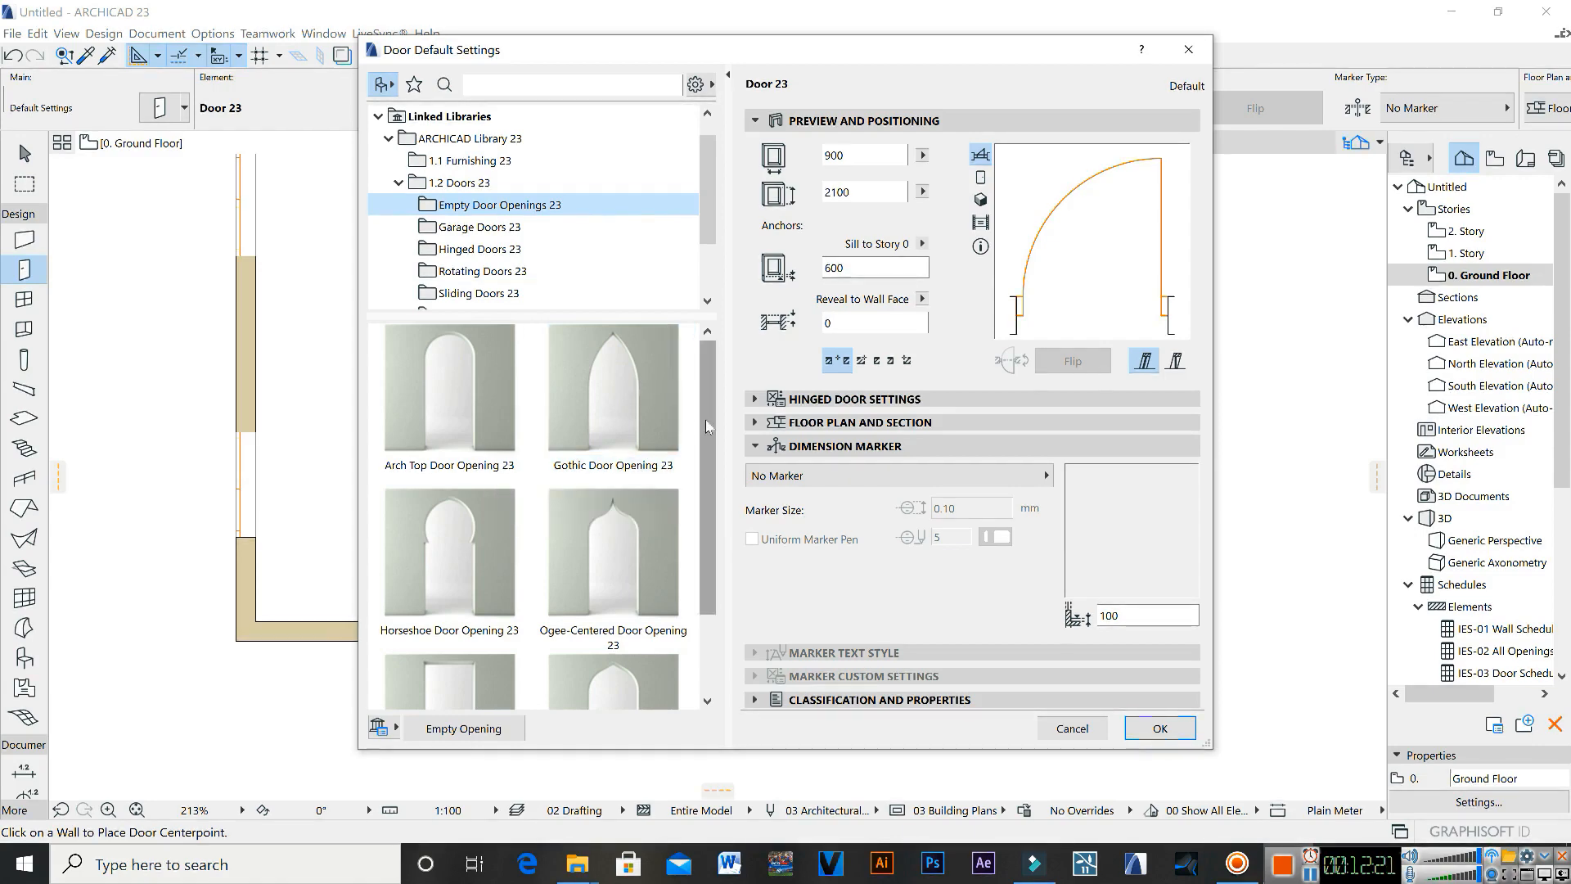
scroll(705, 420, "down", 2)
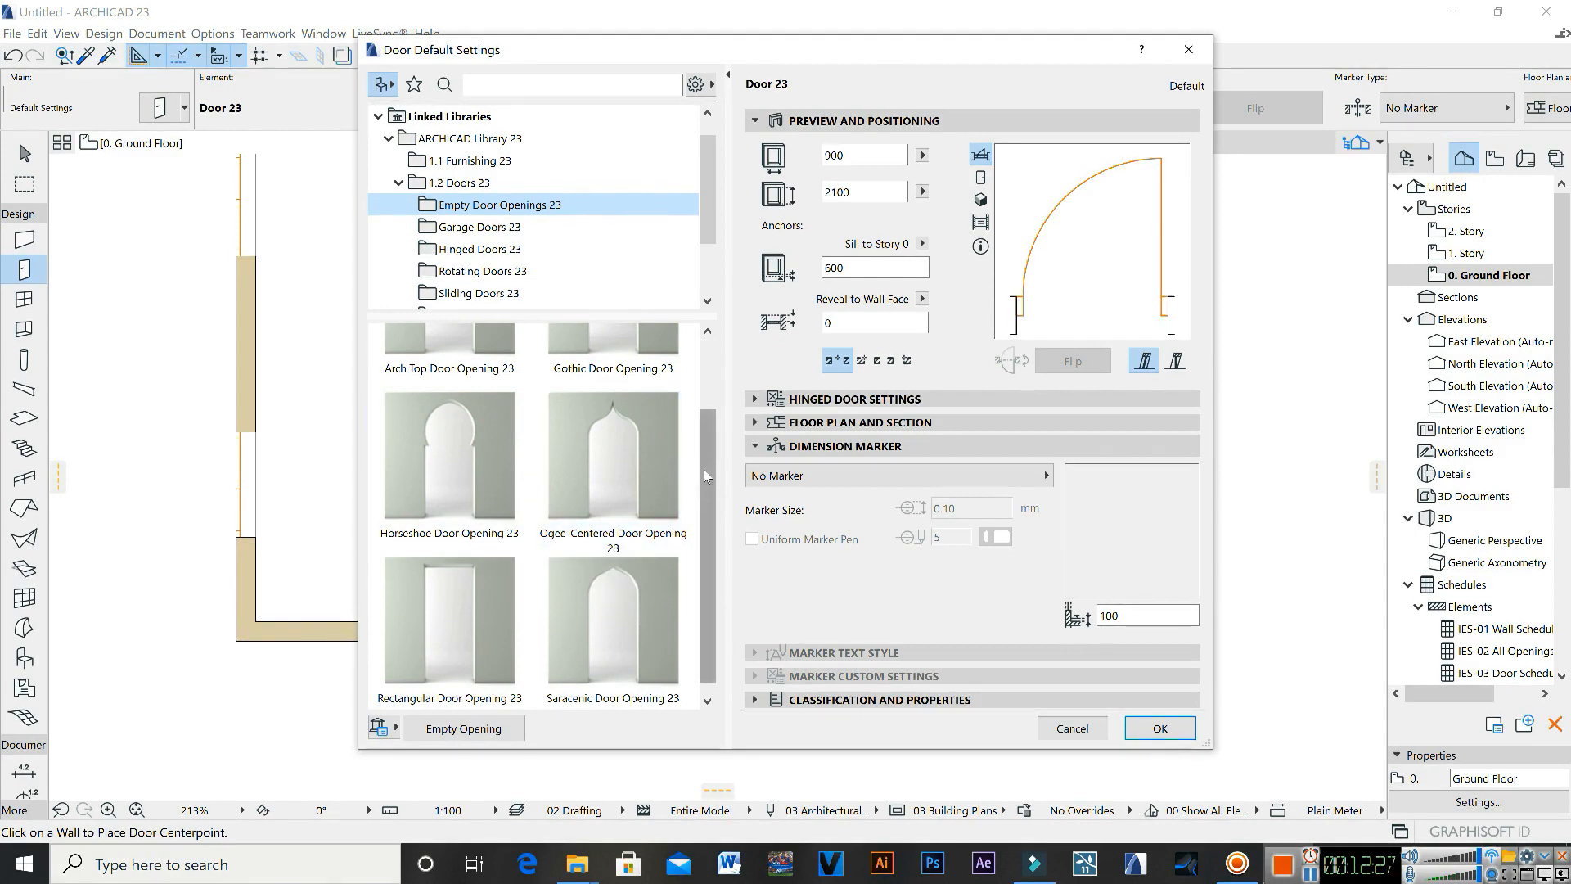
scroll(702, 468, "down", 1)
left_click(448, 620)
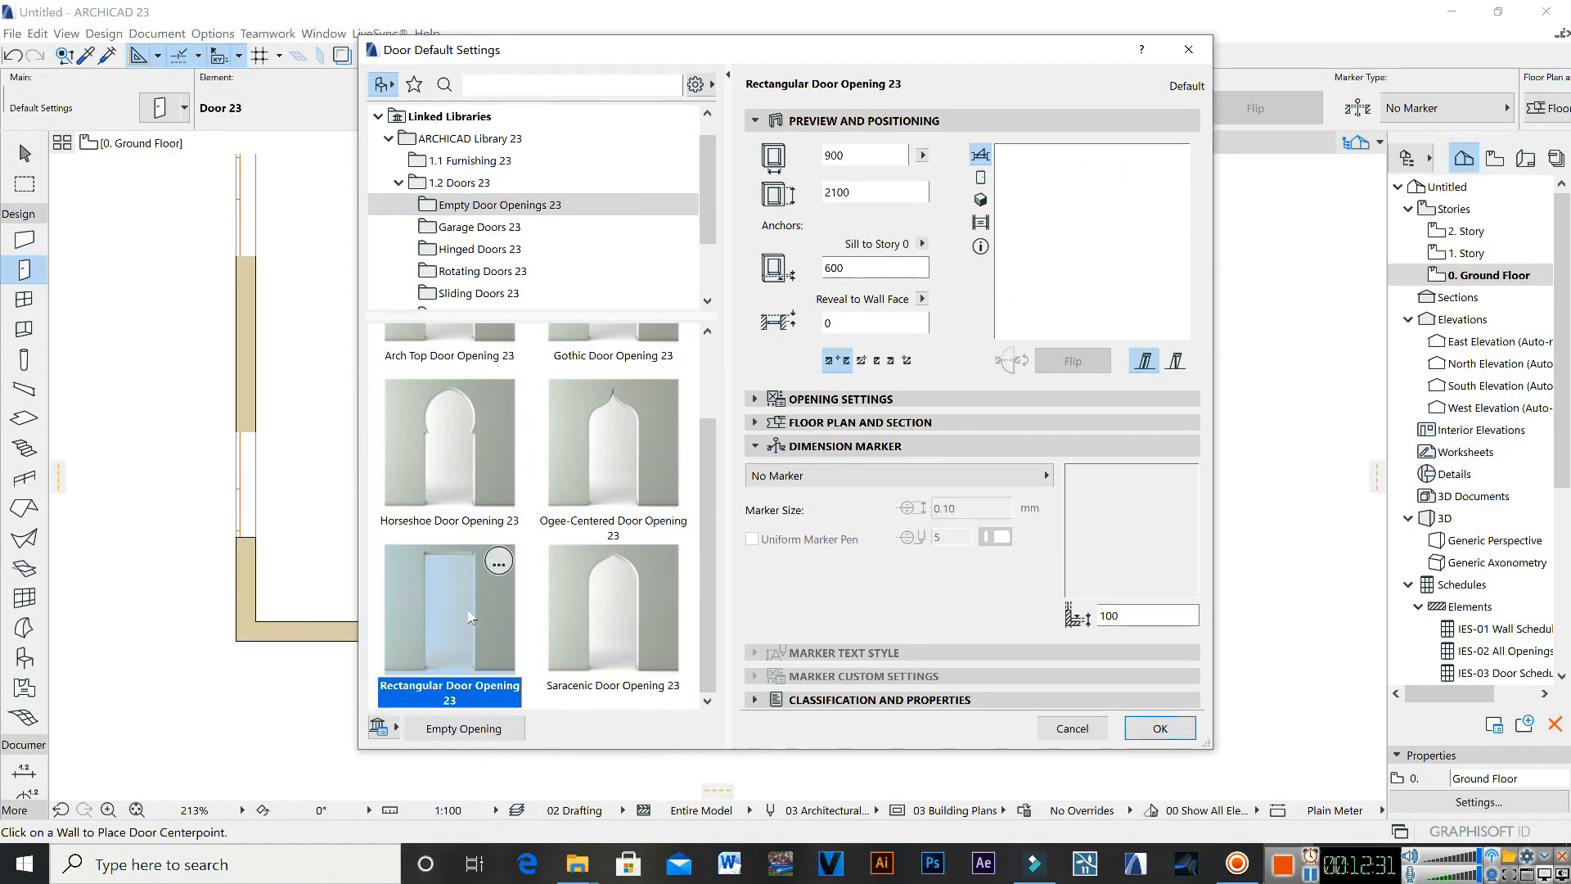
left_click(980, 178)
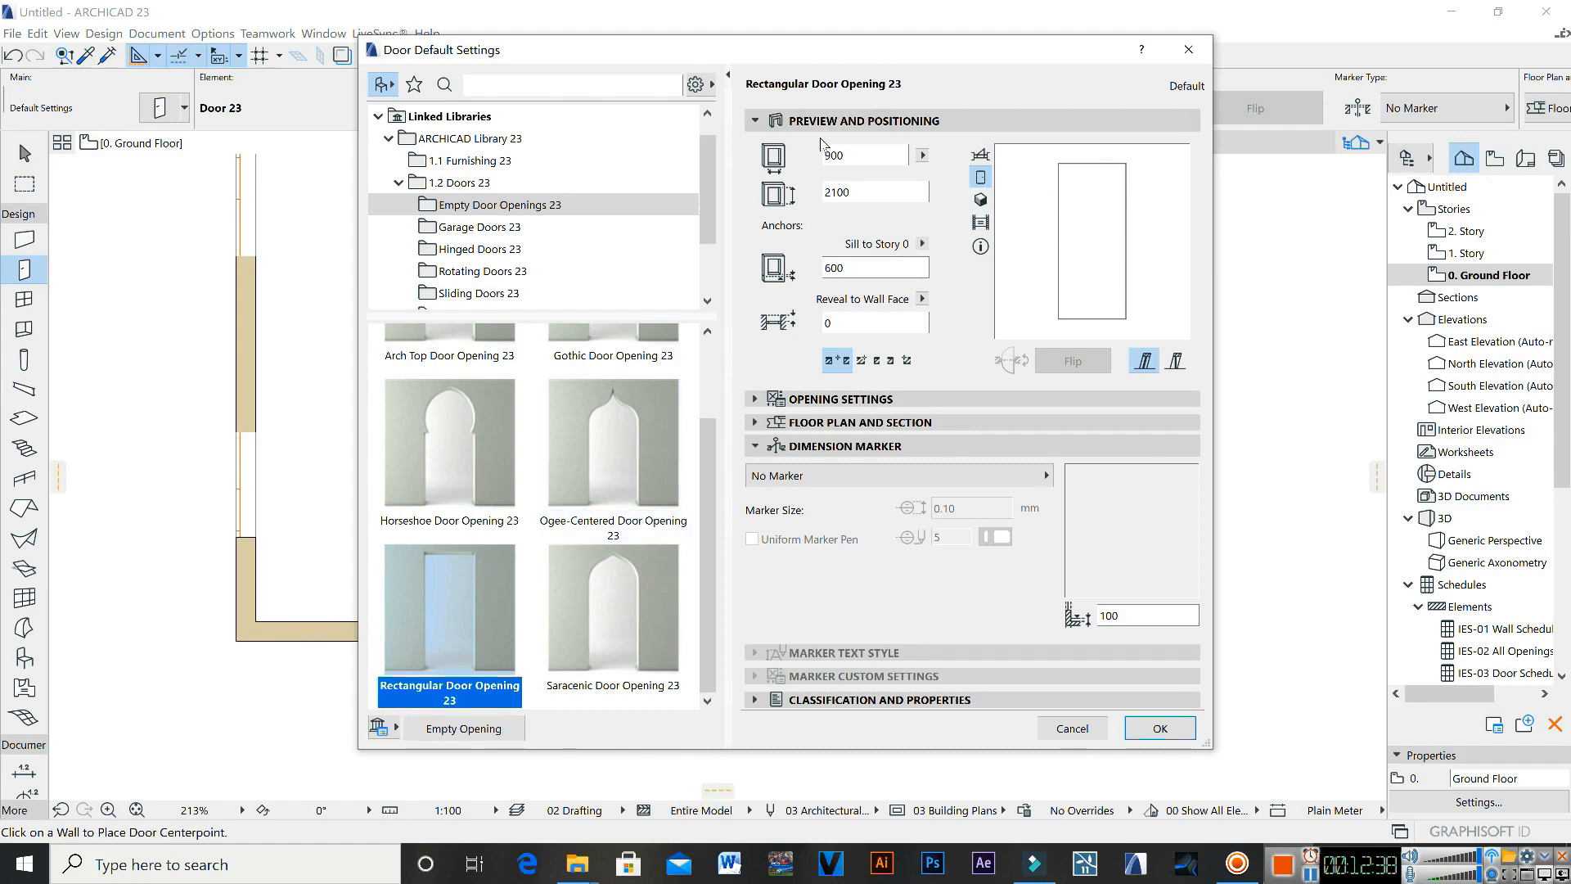
left_click(835, 191)
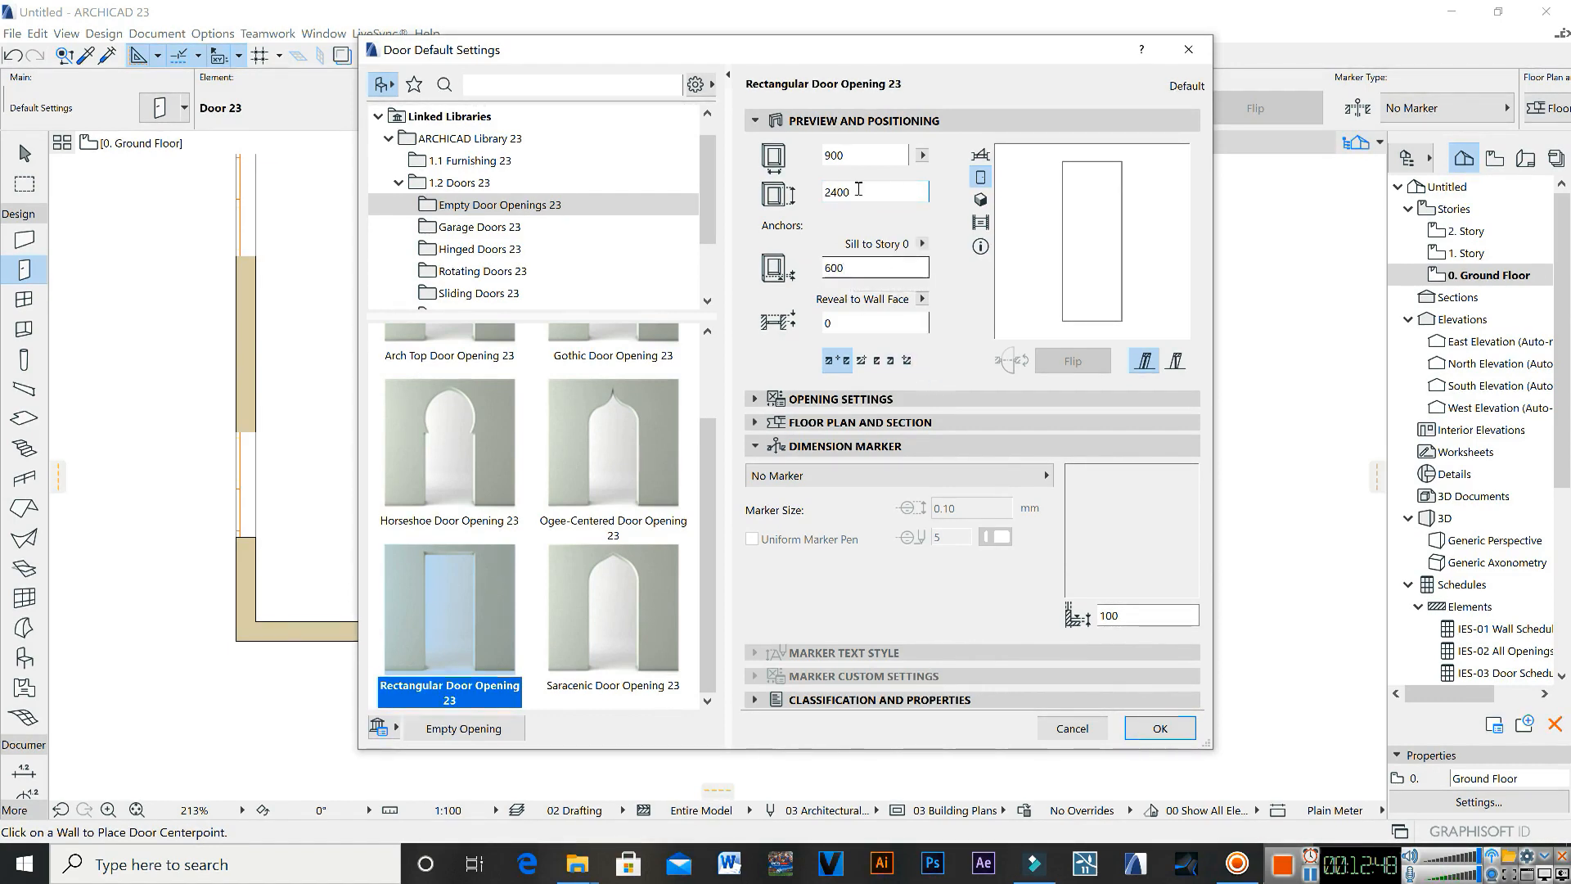
left_click(1158, 728)
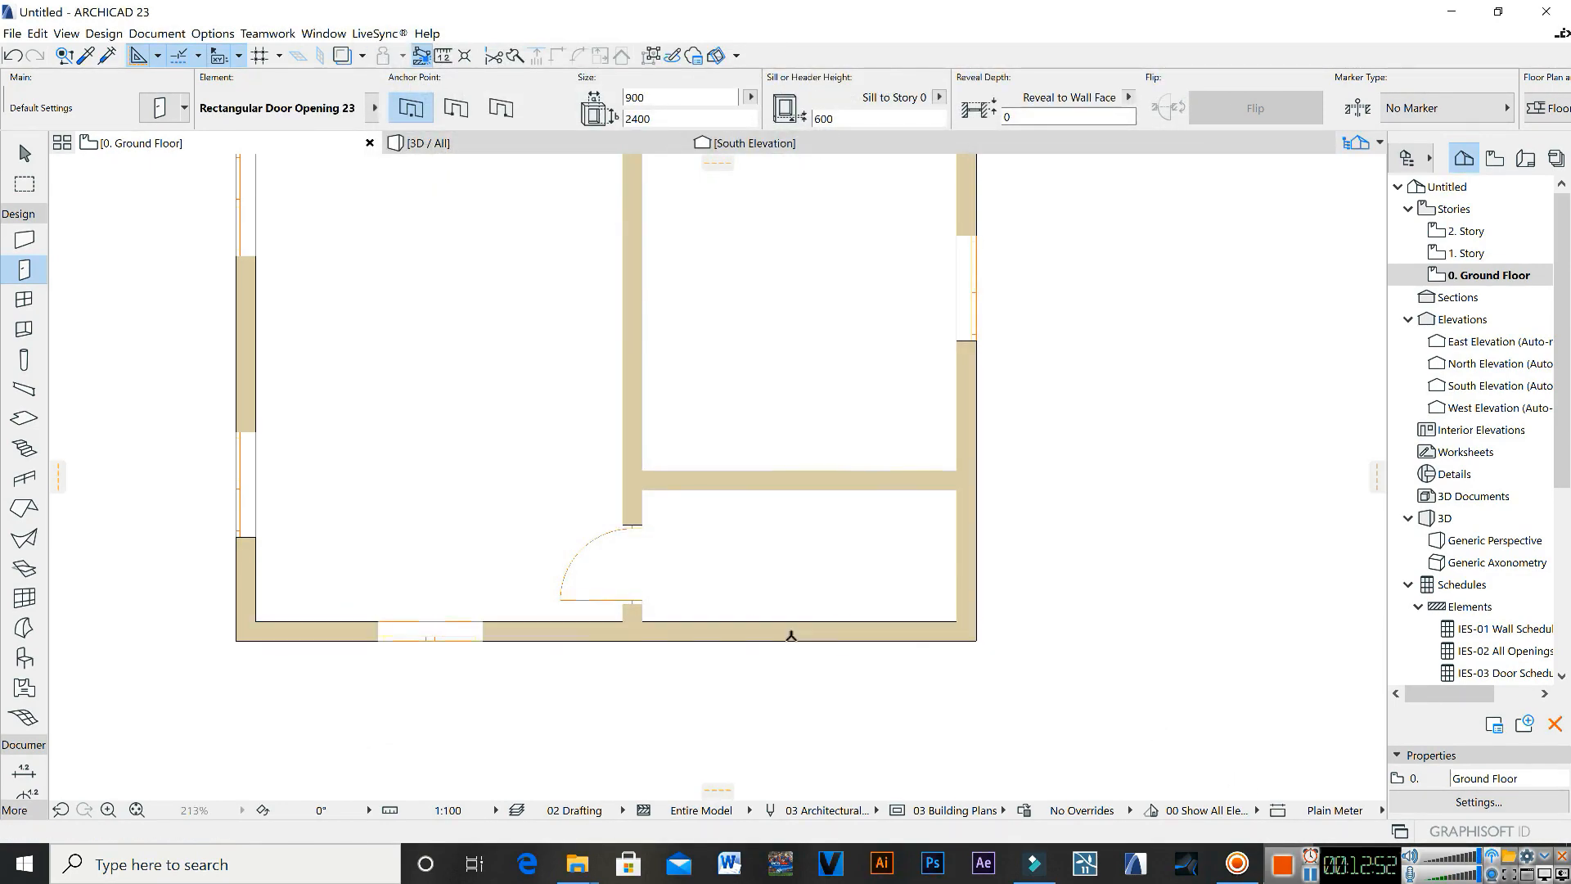
Step: Place a rectangular door opening near the middle of the small lower right room's outer bottom wall
left_click(791, 632)
left_click(806, 533)
key("Escape")
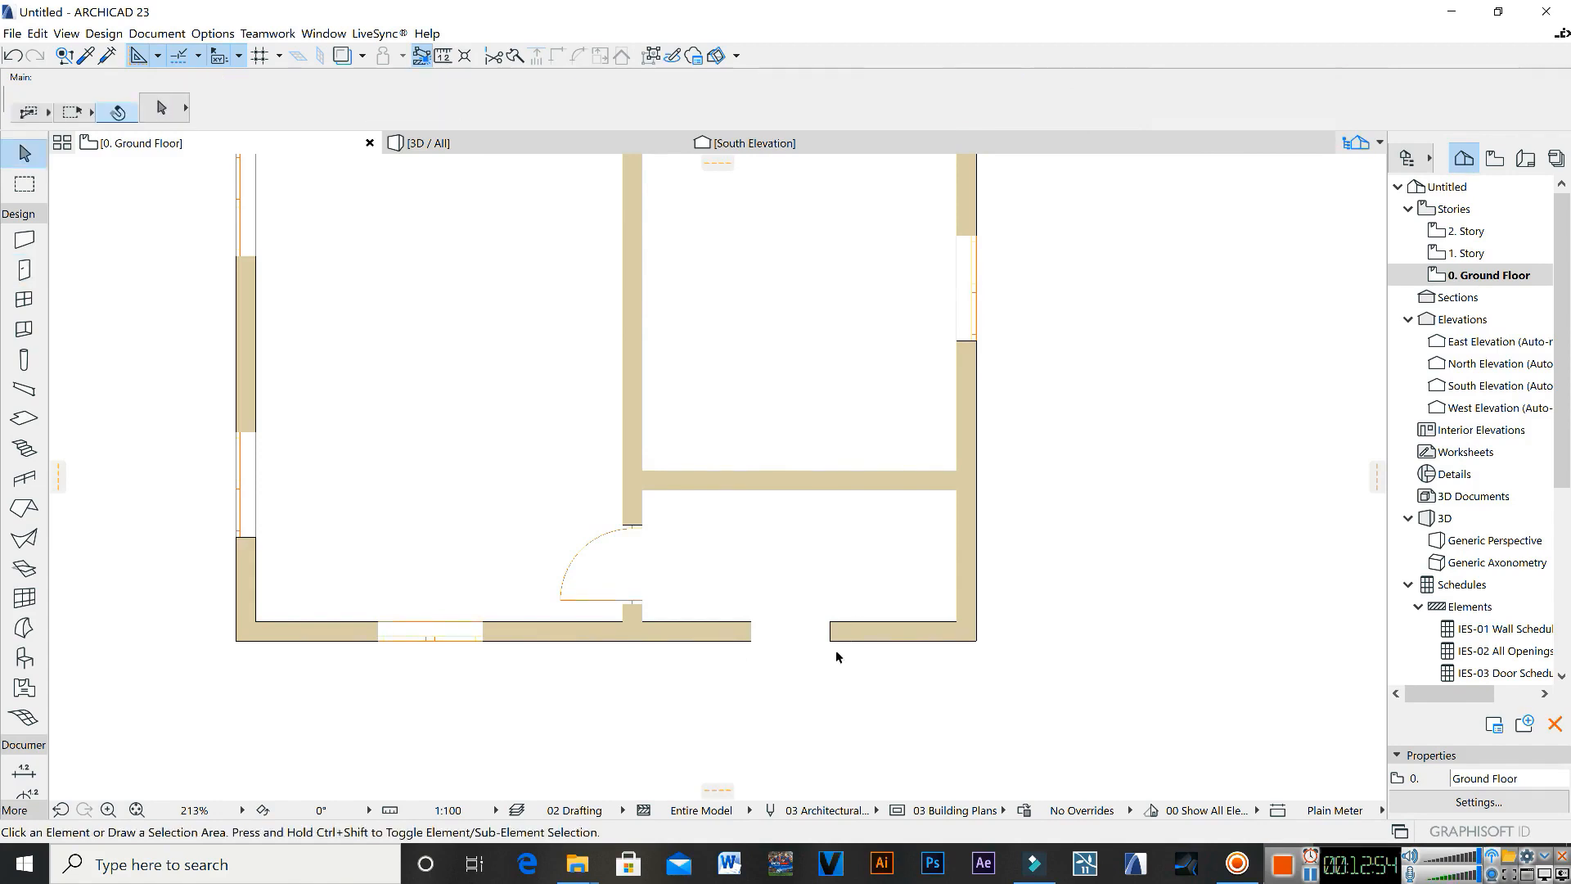
Step: Stretch both ends of the rectangular opening to the inner faces of the side walls, making it 3600 wide
left_click(829, 643)
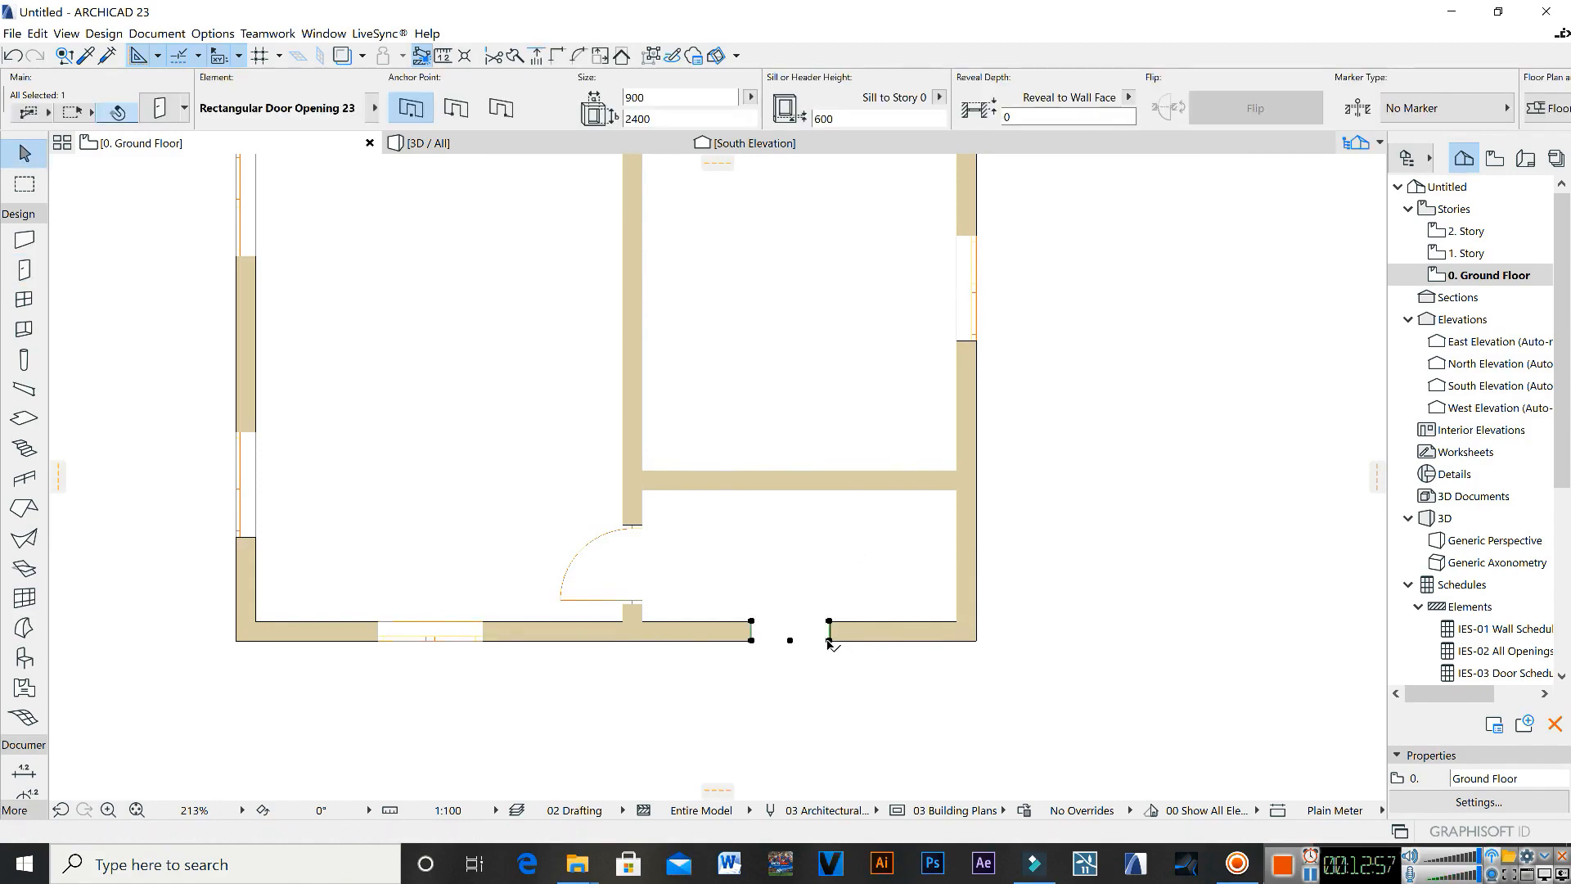
left_click(830, 642)
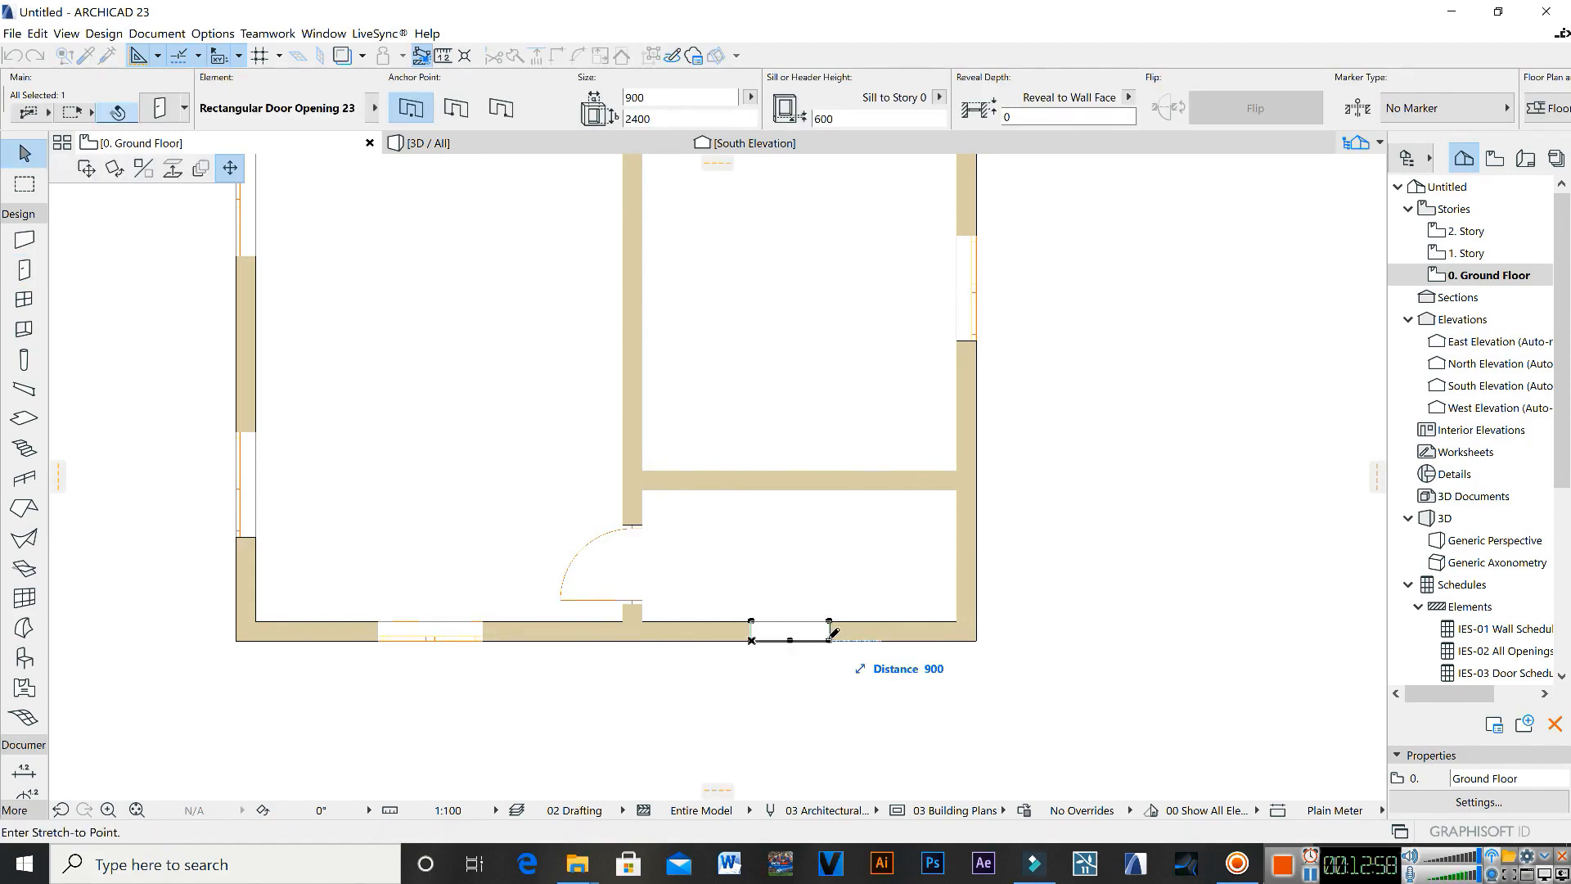
left_click(959, 620)
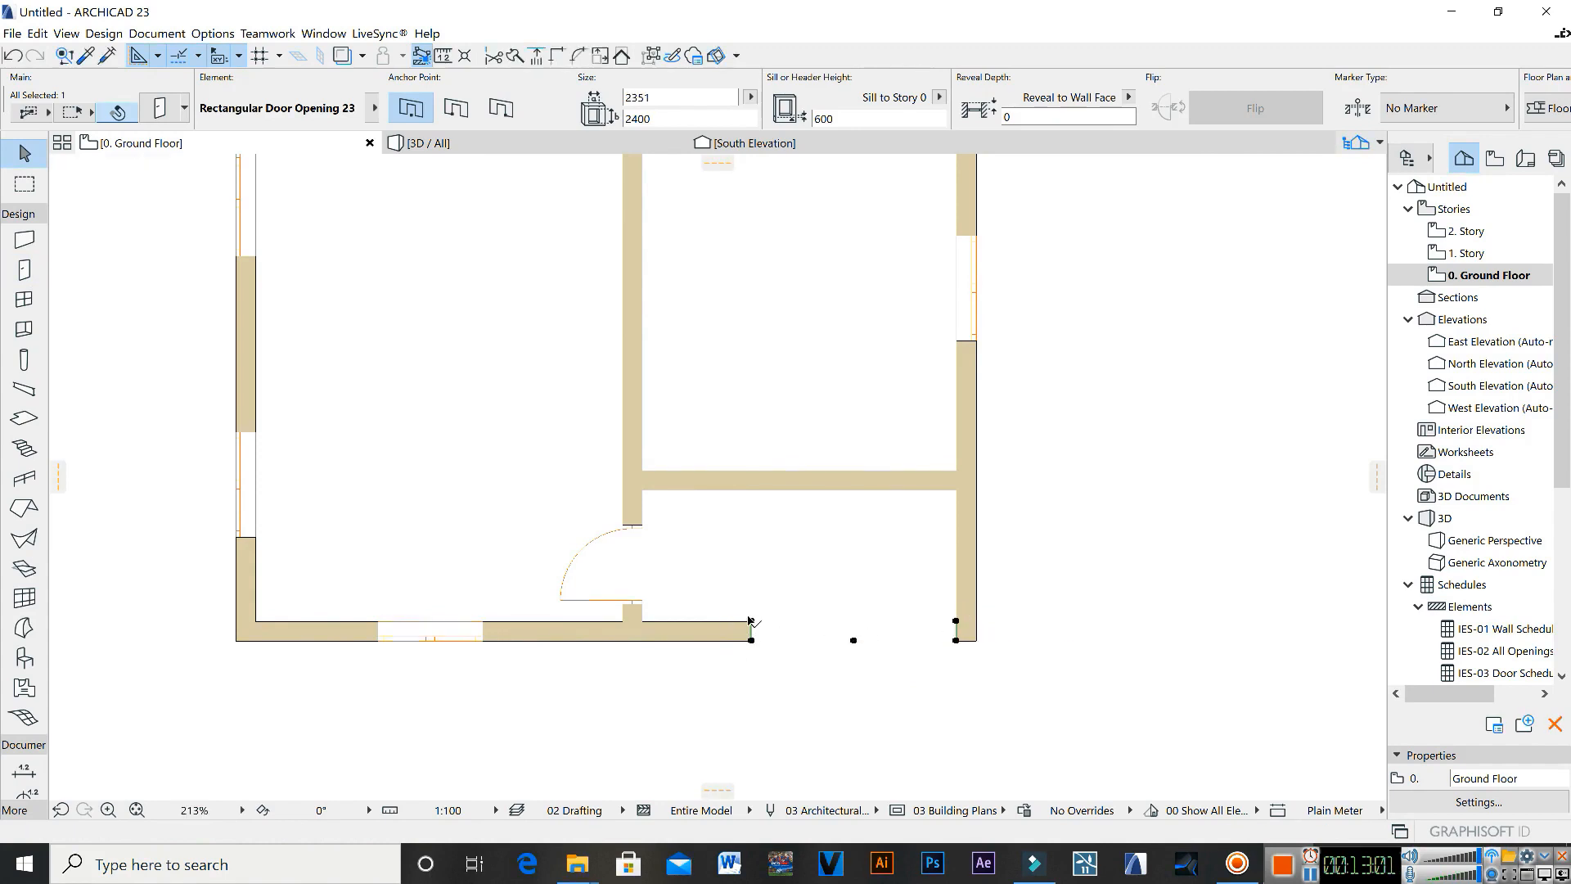
key("Escape")
left_click(753, 638)
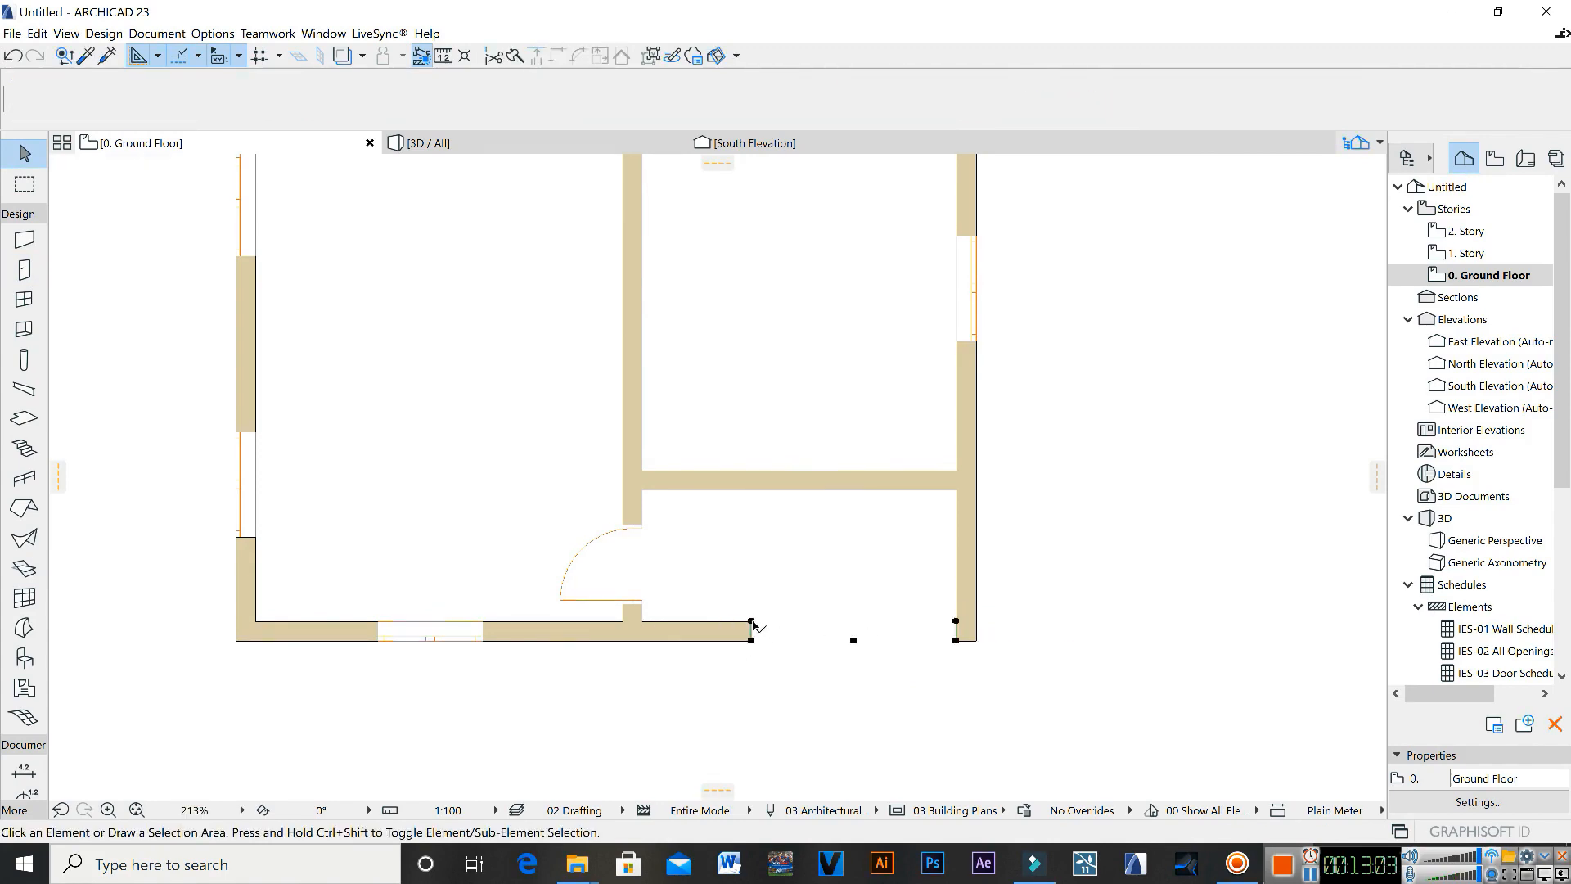
left_click(752, 640)
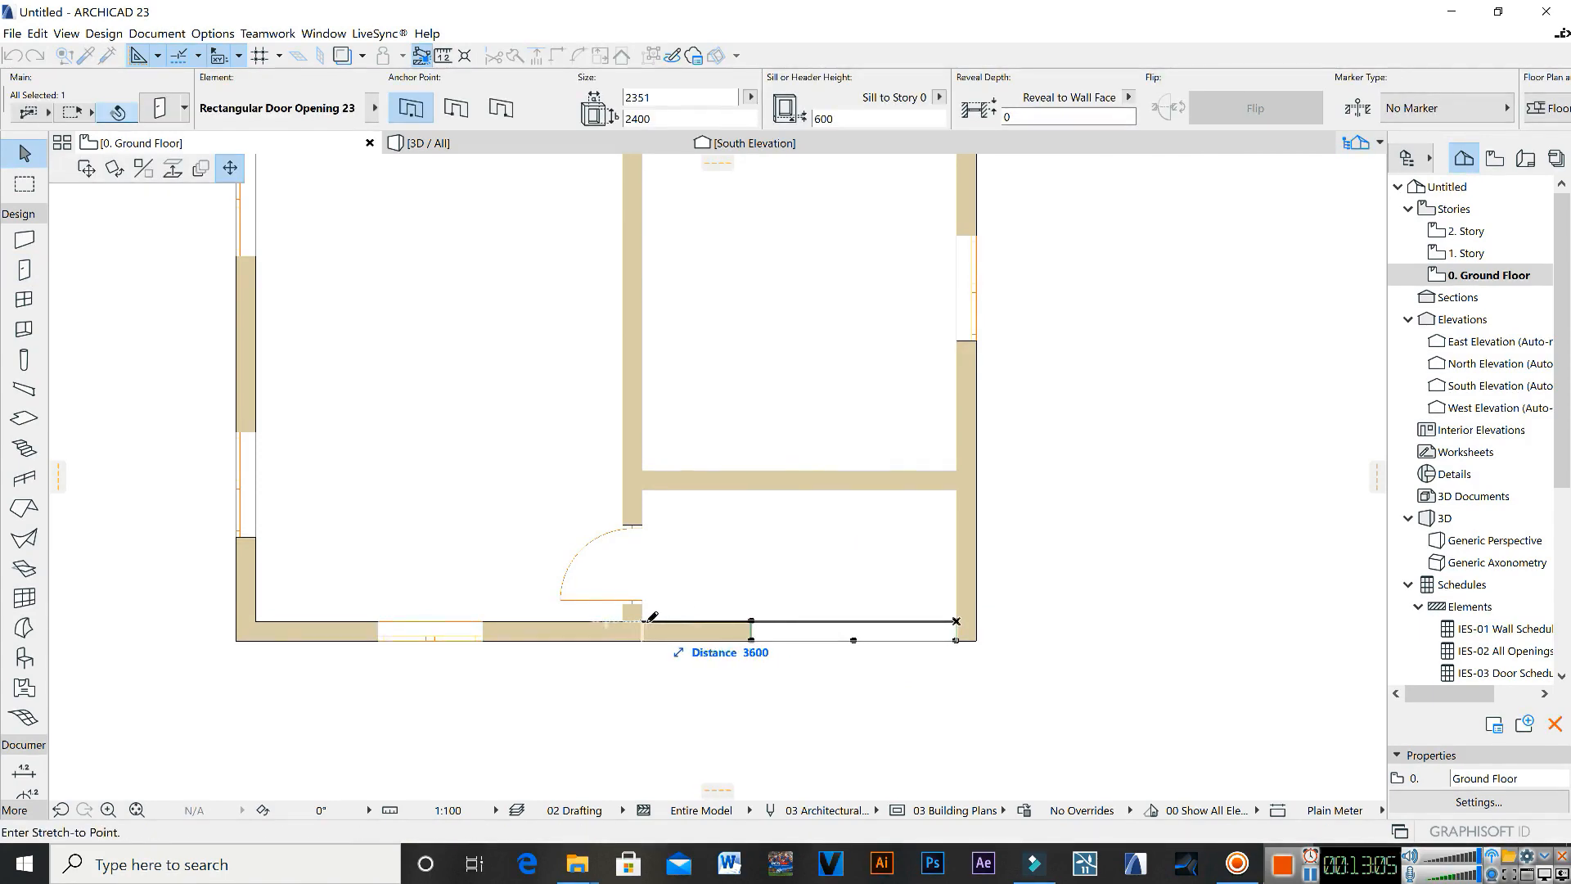
left_click(652, 619)
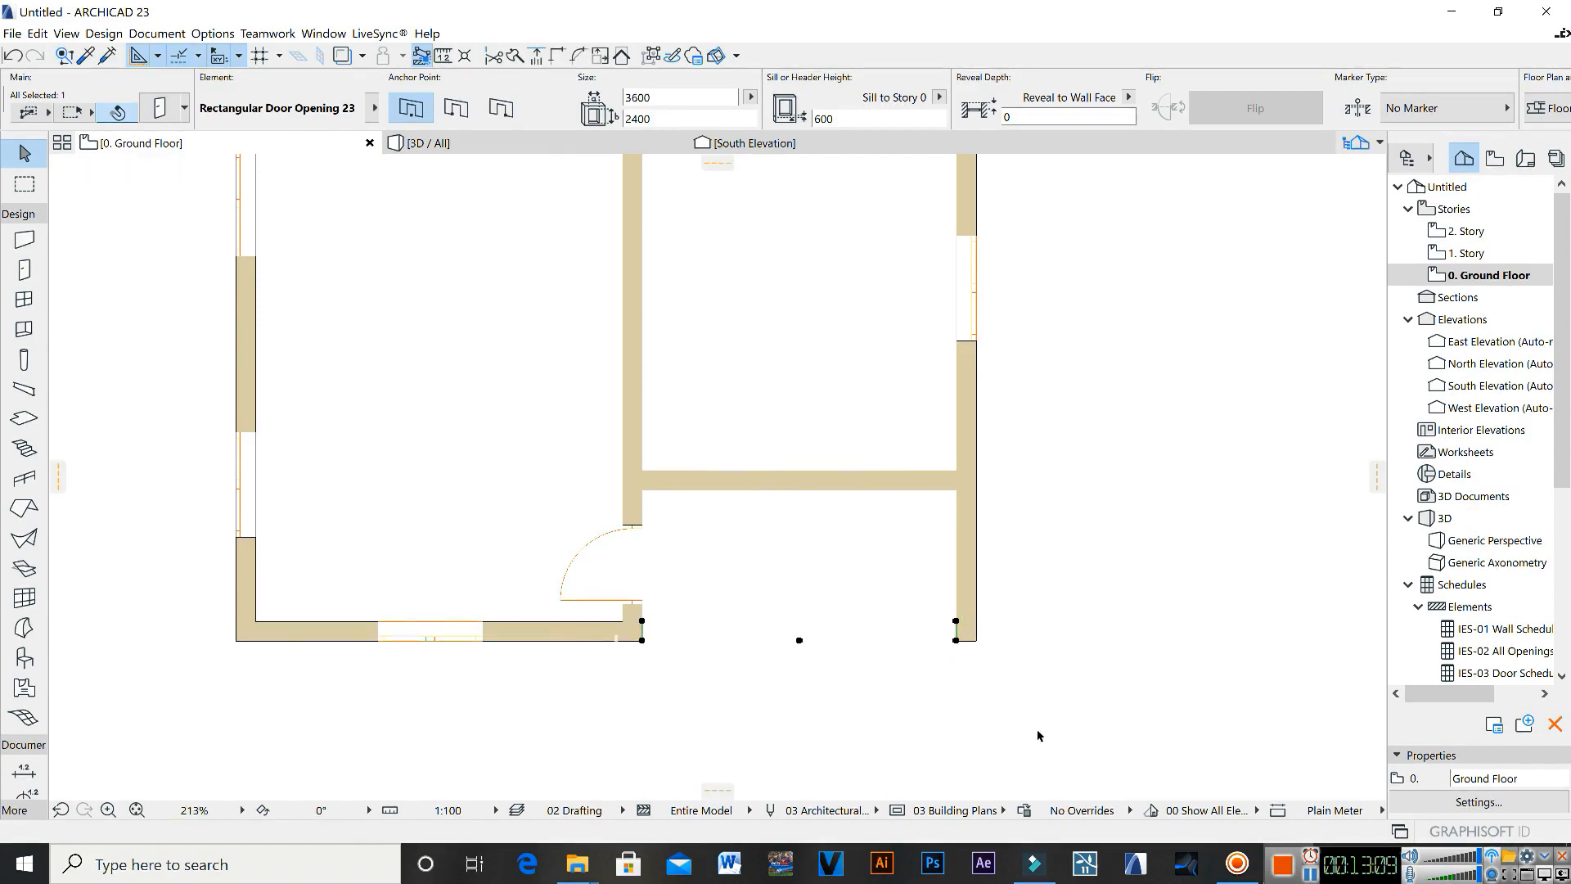
Step: Set the selected opening's Wall Contour Lines to Both Sides in its floor plan and section opening settings
middle_click_drag(687, 669, 627, 669)
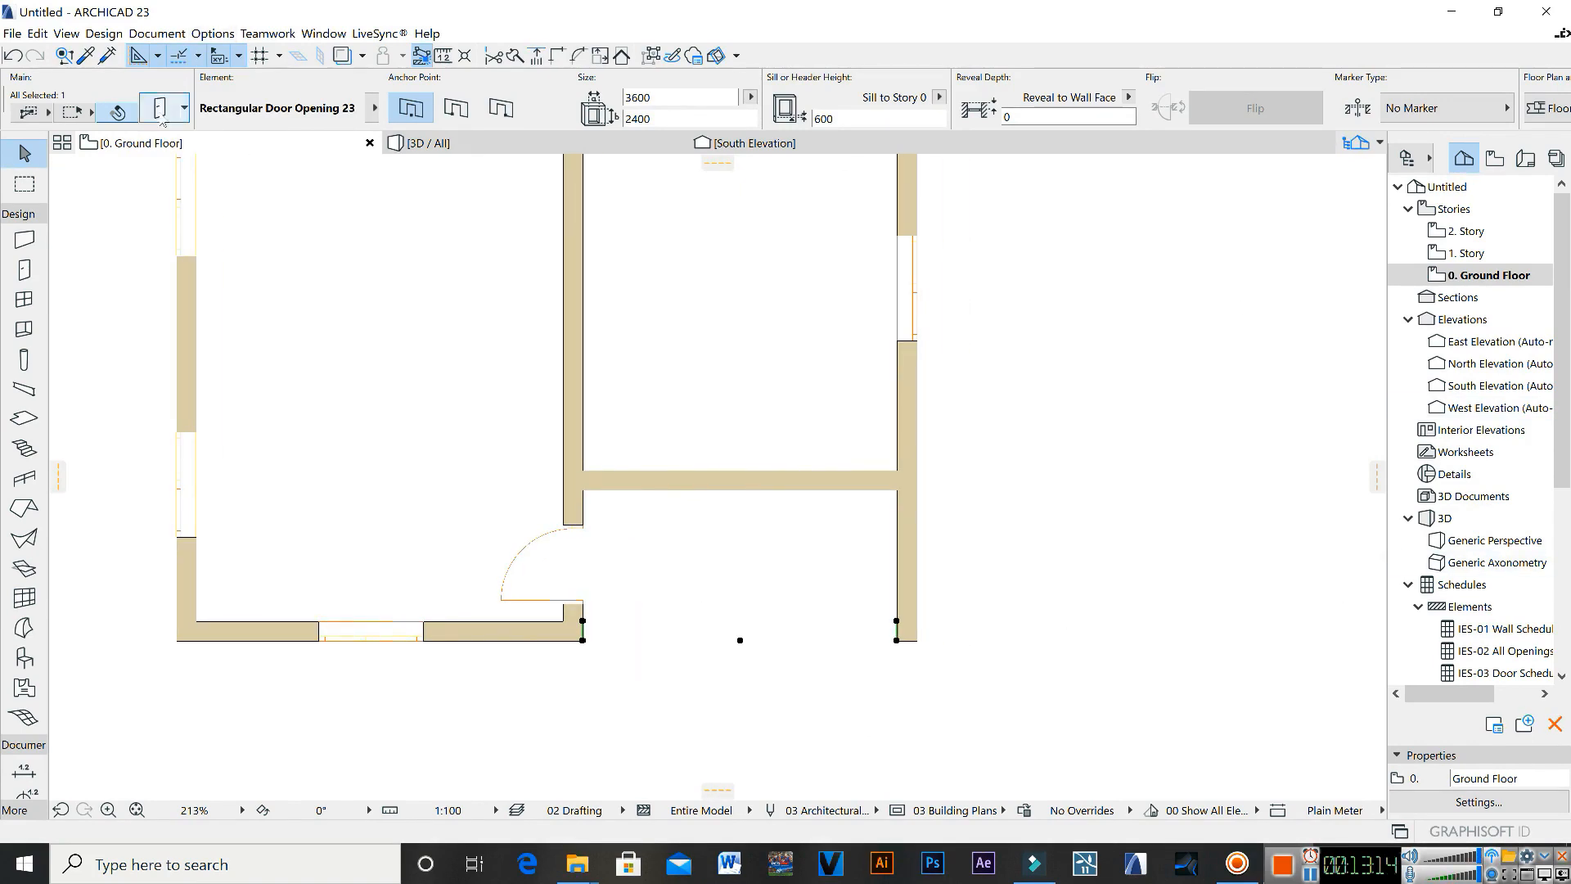
left_click(160, 107)
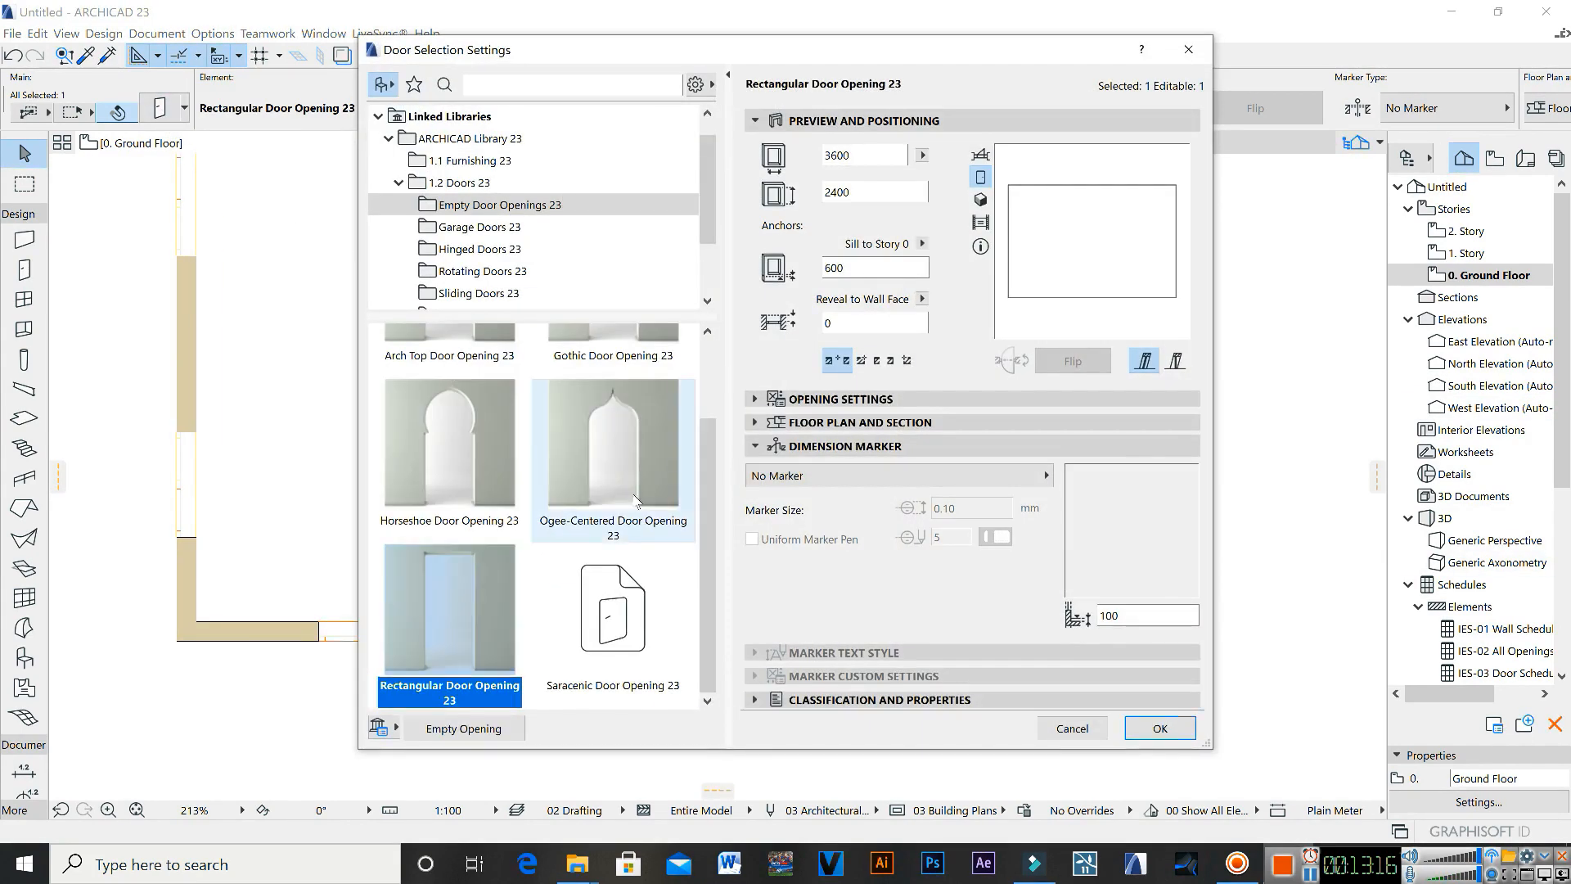
left_click(833, 400)
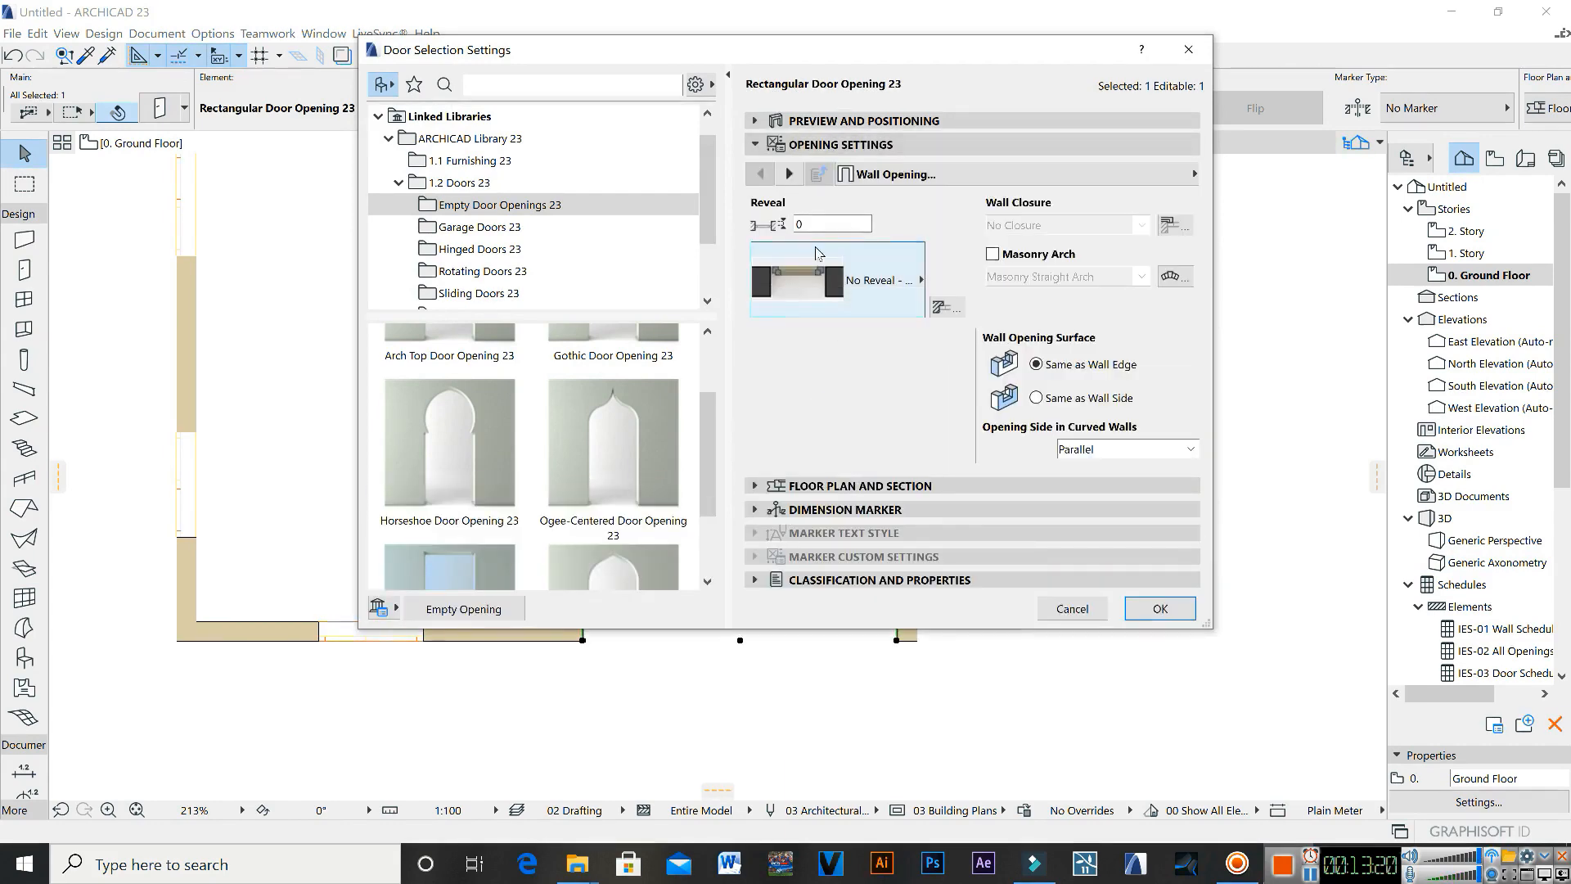
left_click(790, 173)
left_click(789, 173)
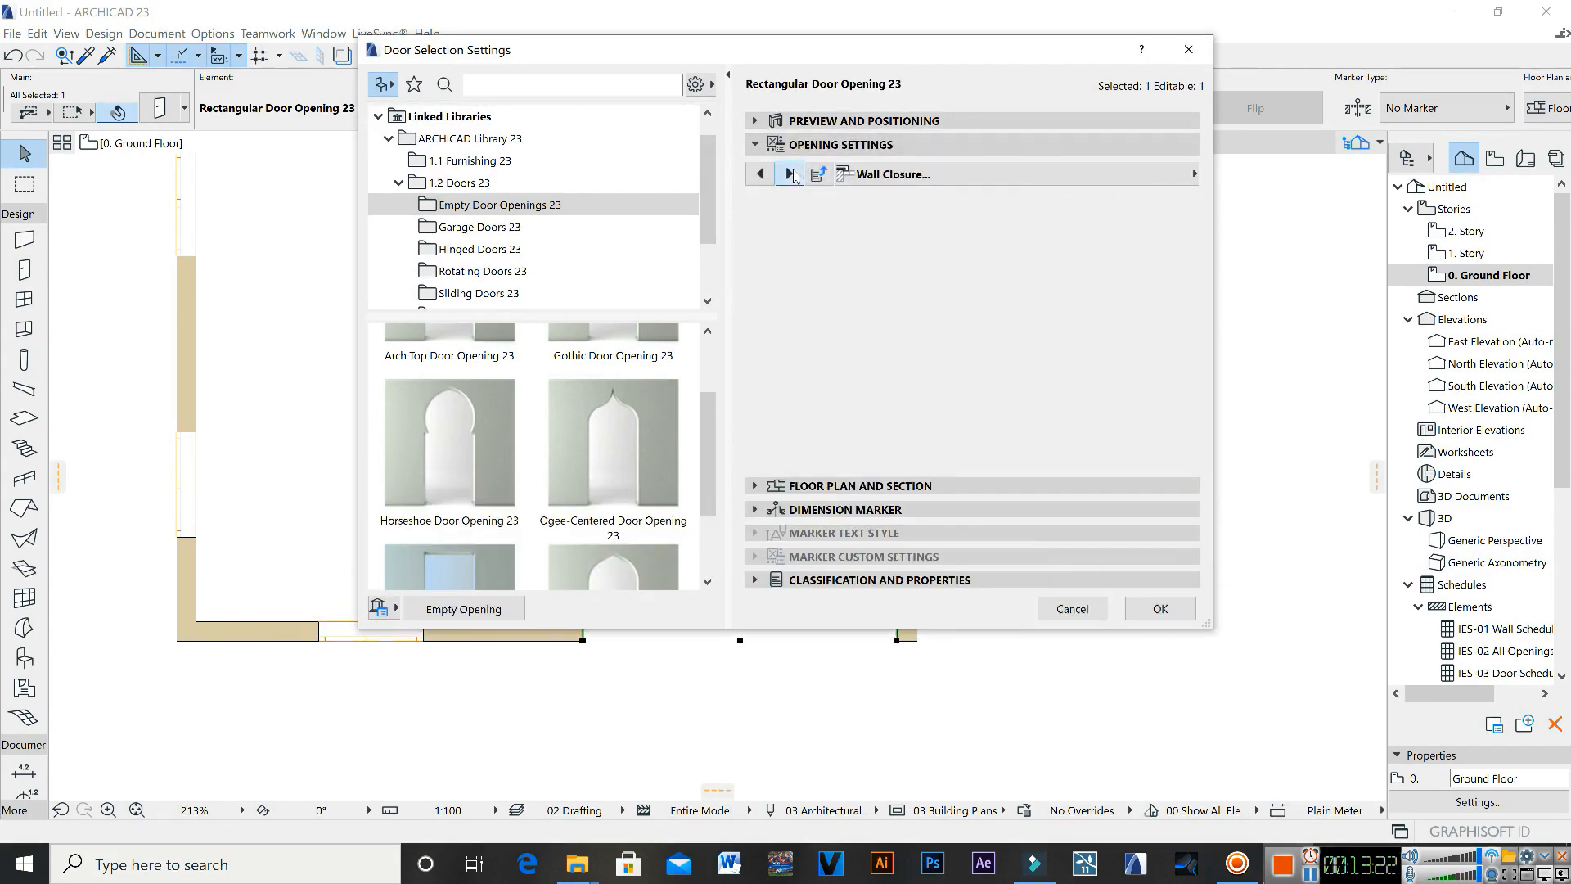
left_click(789, 174)
left_click(790, 174)
left_click(790, 173)
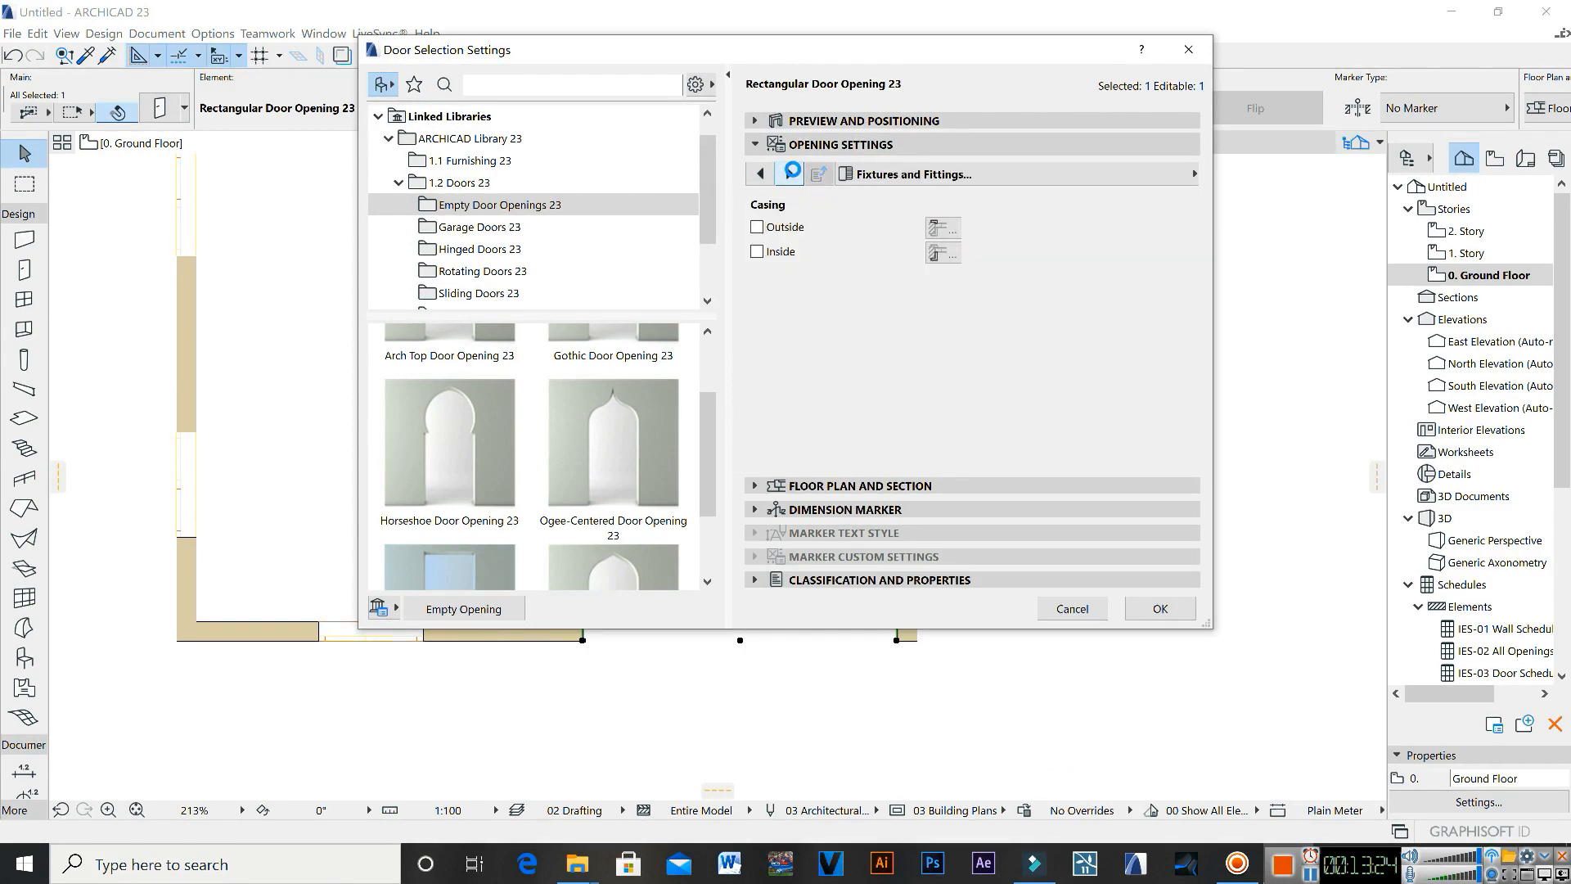
left_click(791, 174)
left_click(791, 174)
left_click(791, 173)
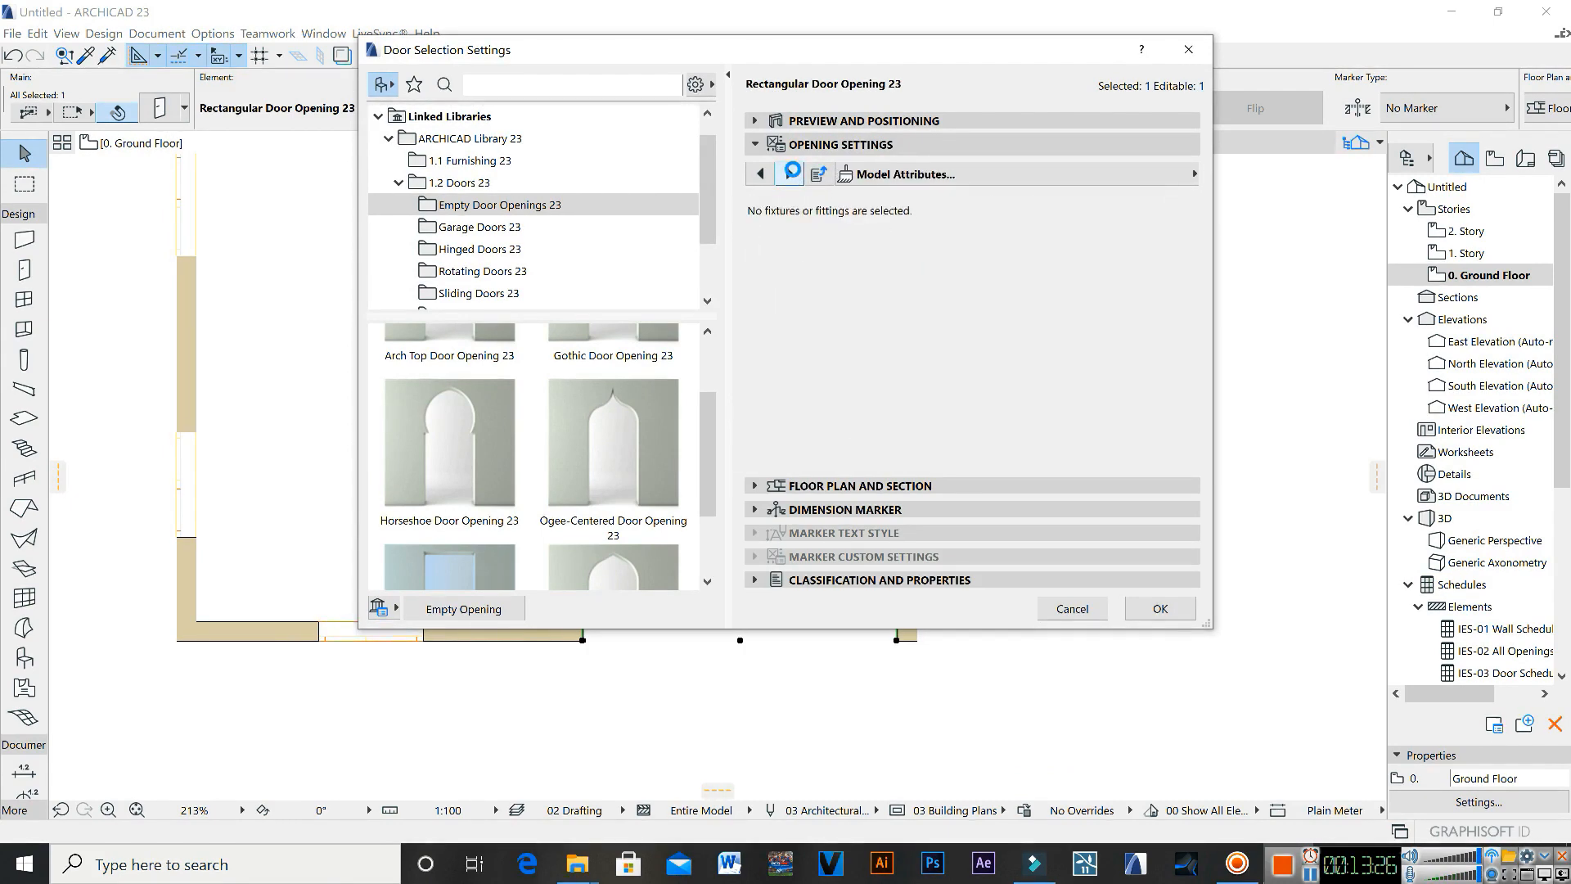
left_click(791, 174)
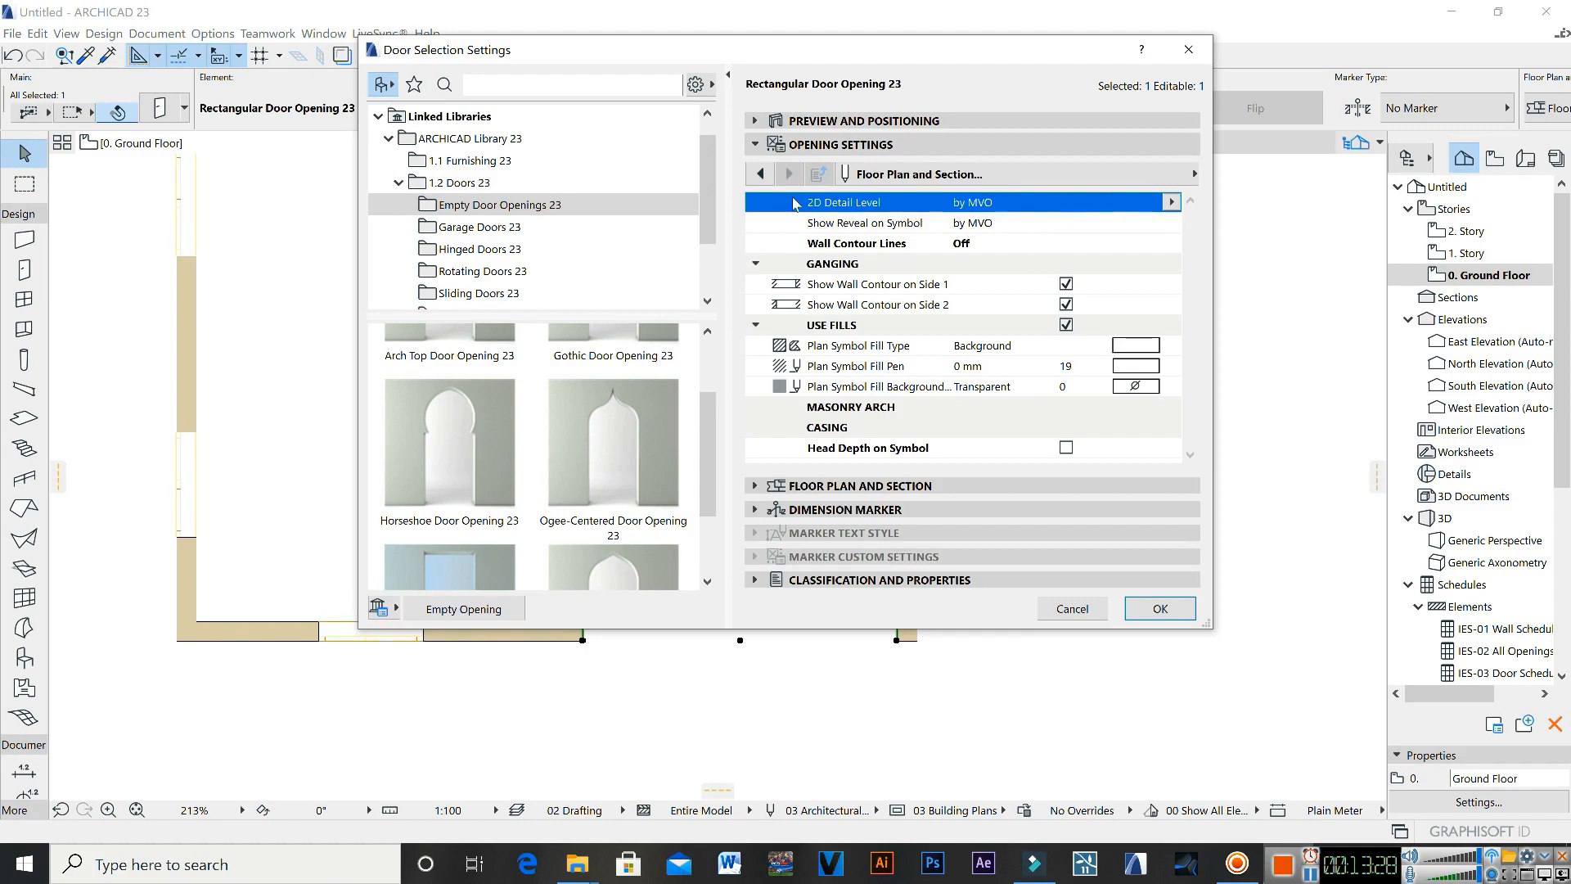
left_click(971, 246)
left_click(1172, 244)
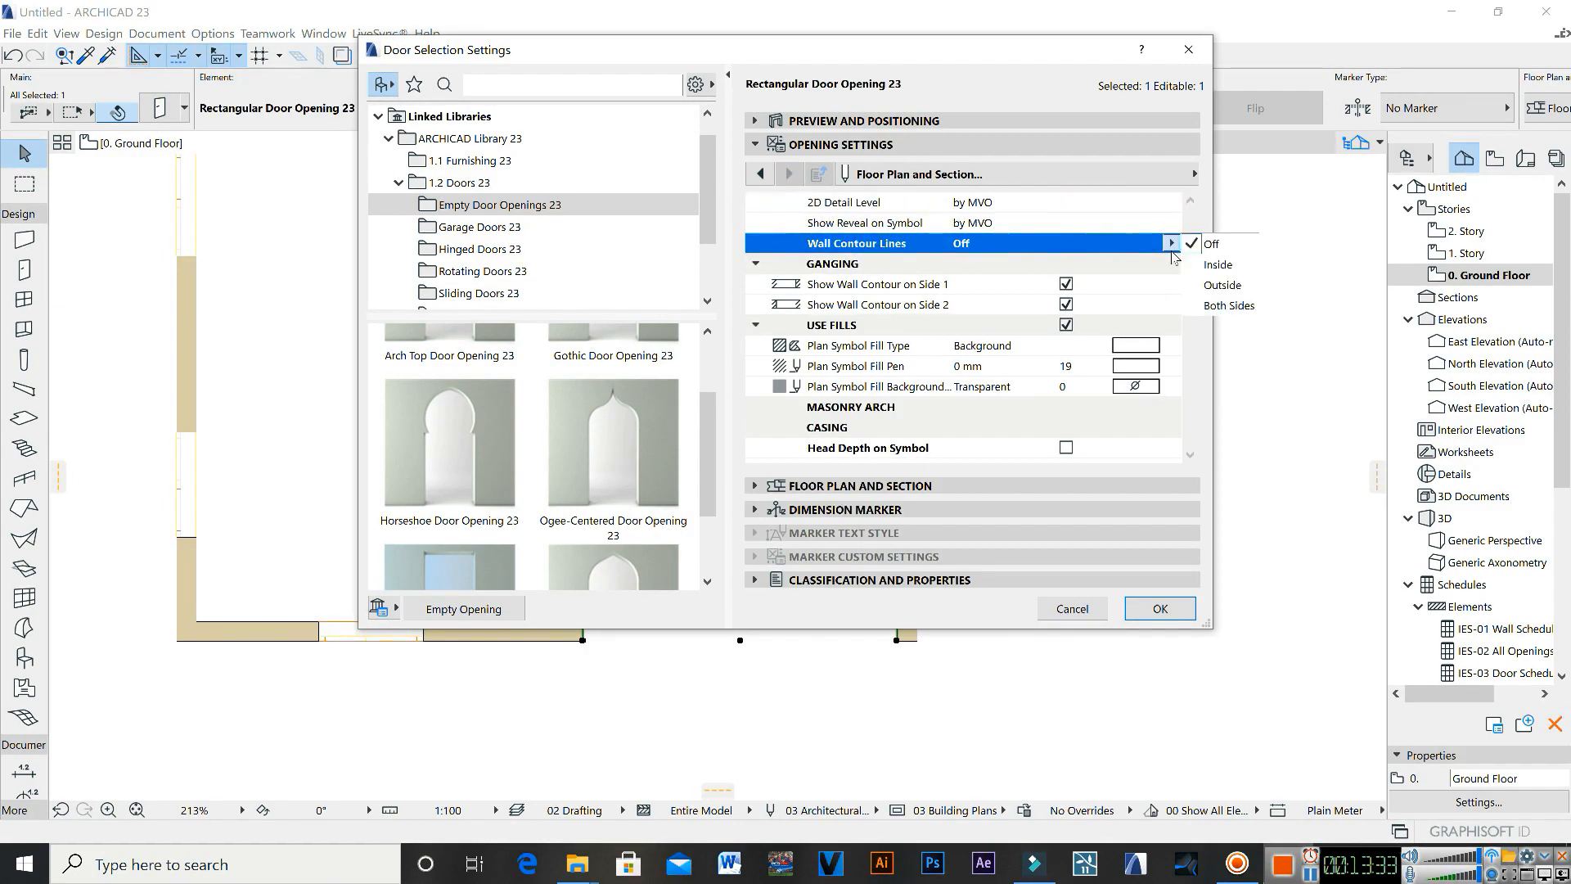
left_click(1214, 308)
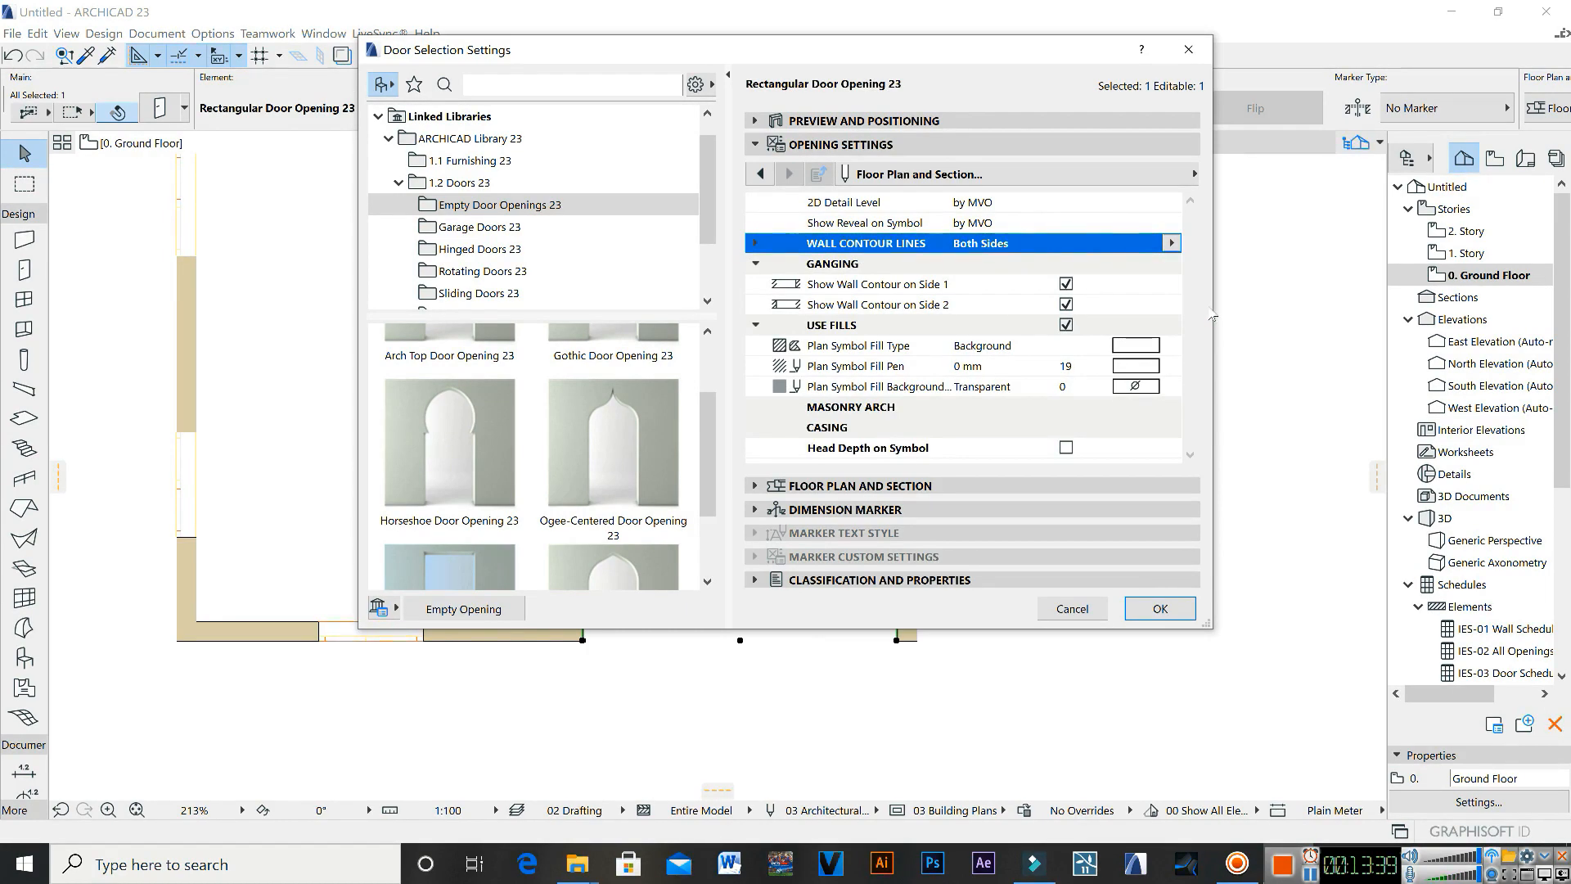
Step: Override the opening's floor plan symbol line type with Dashed and its symbol line pen with 98, and apply the settings
left_click(879, 485)
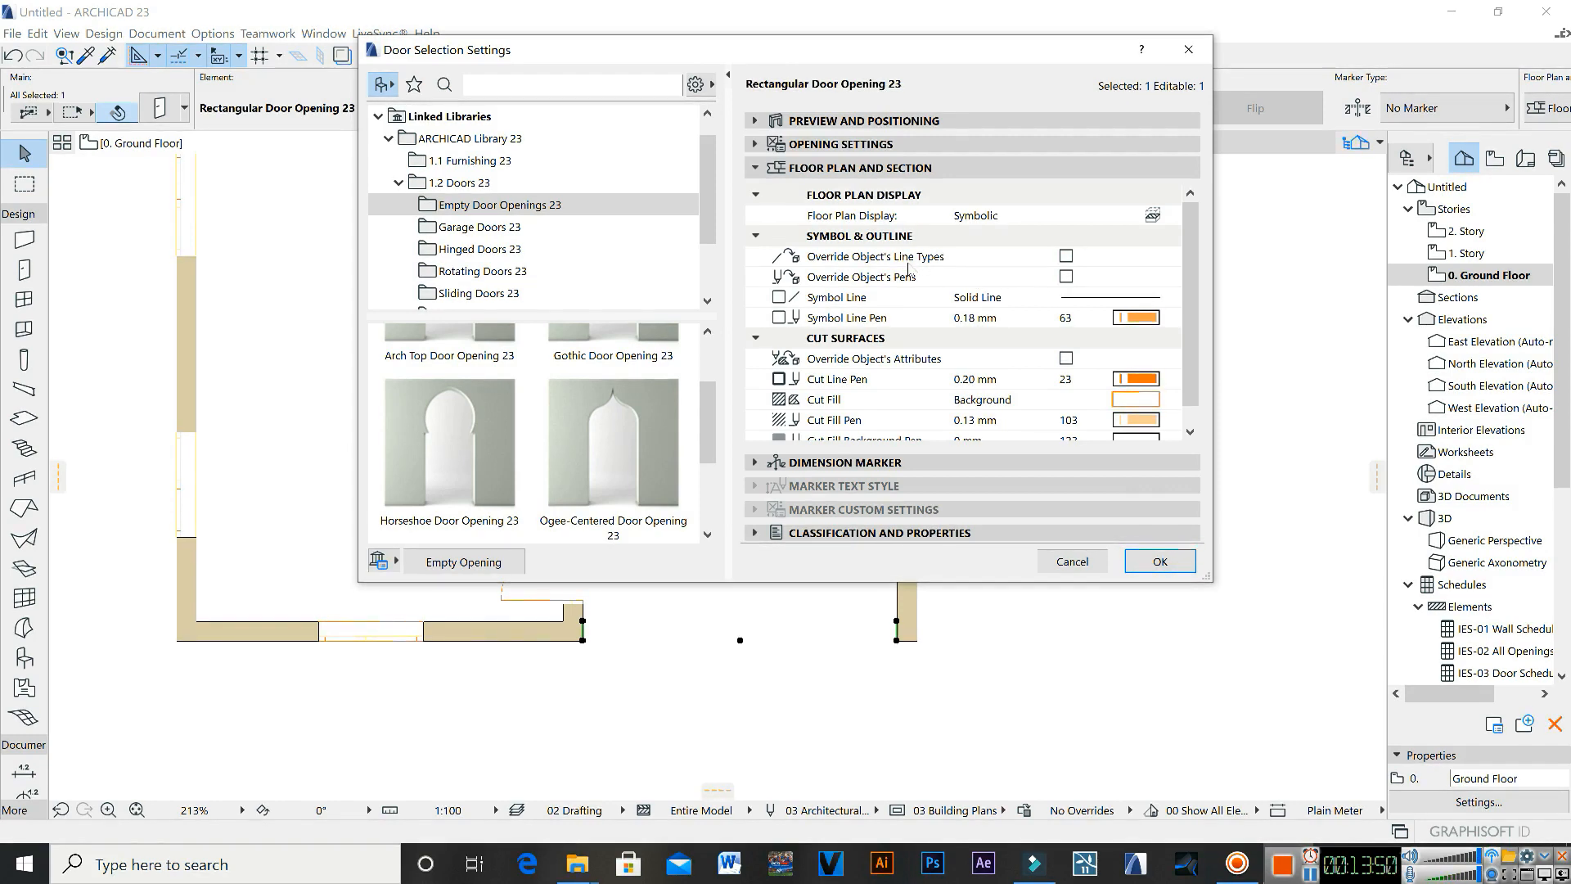
left_click(1066, 257)
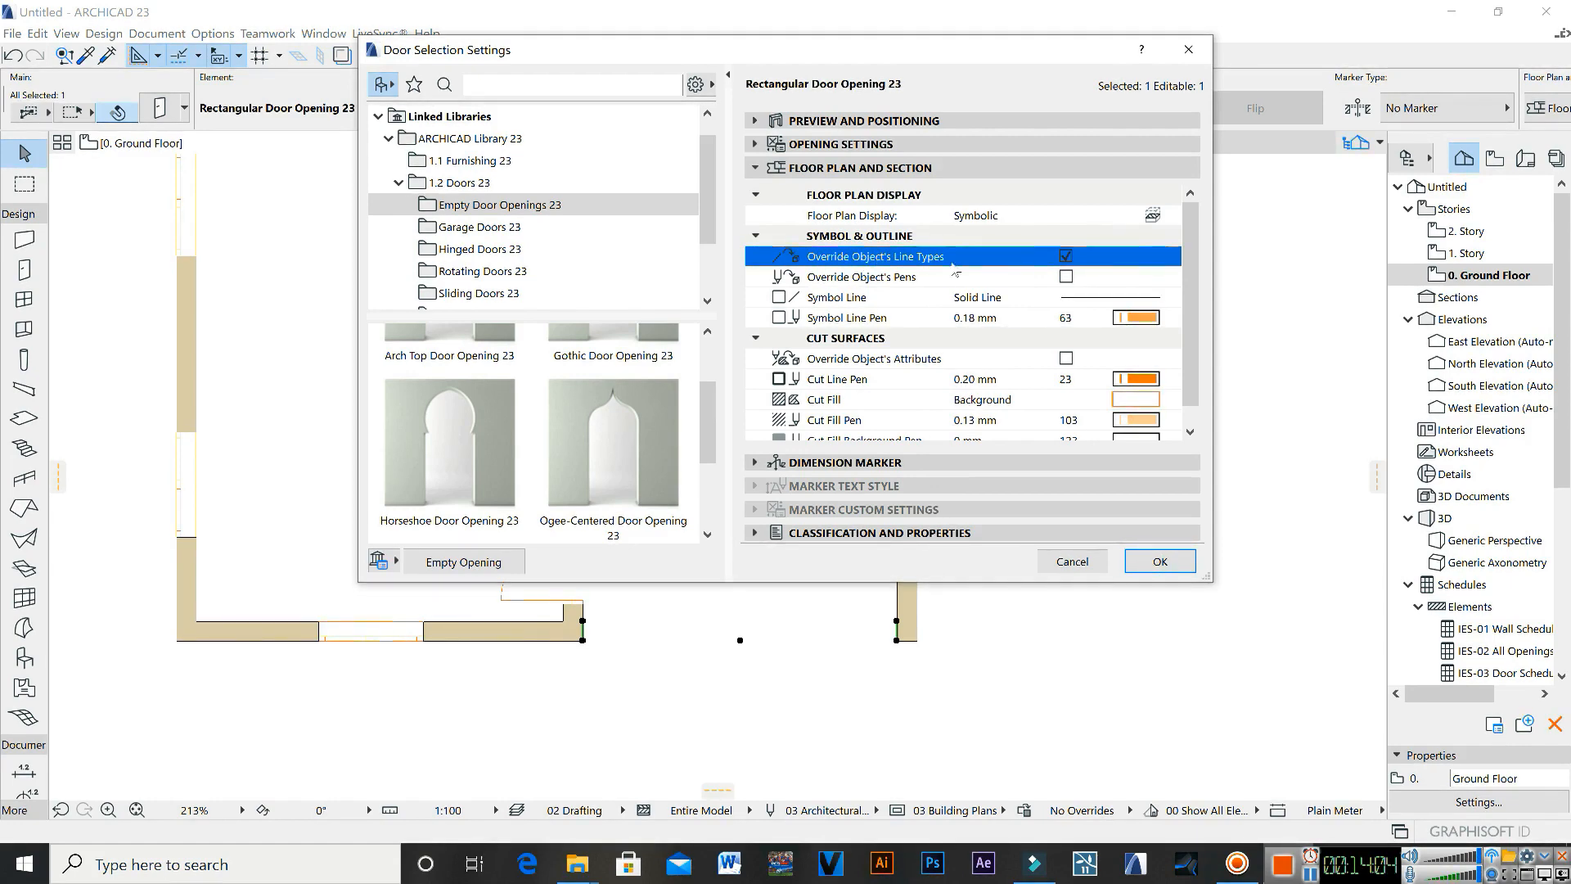
left_click(1118, 305)
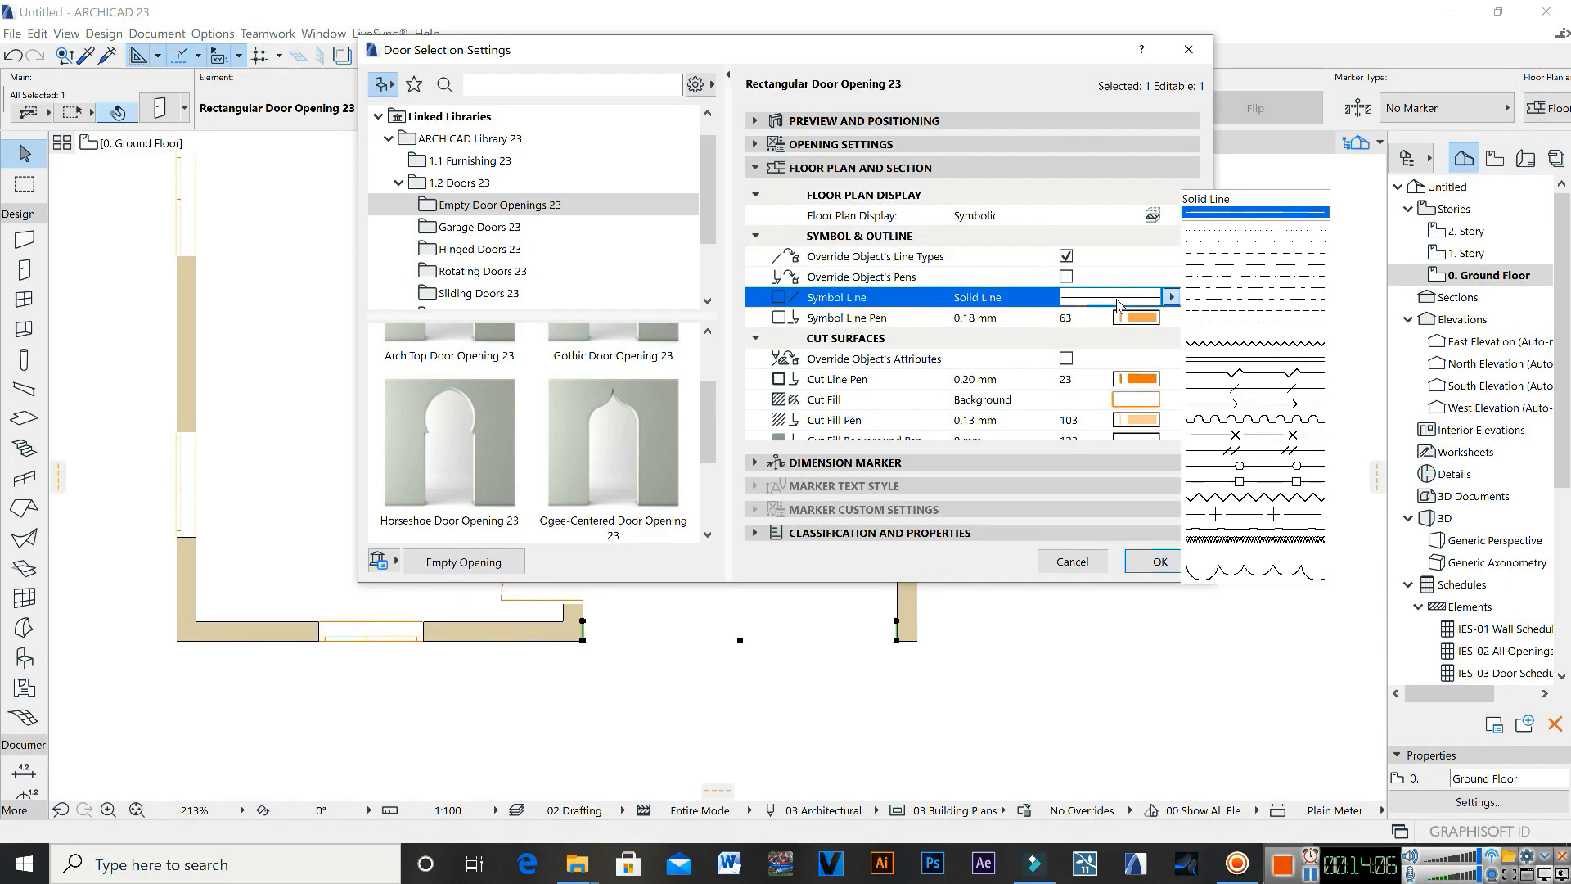
left_click(1239, 260)
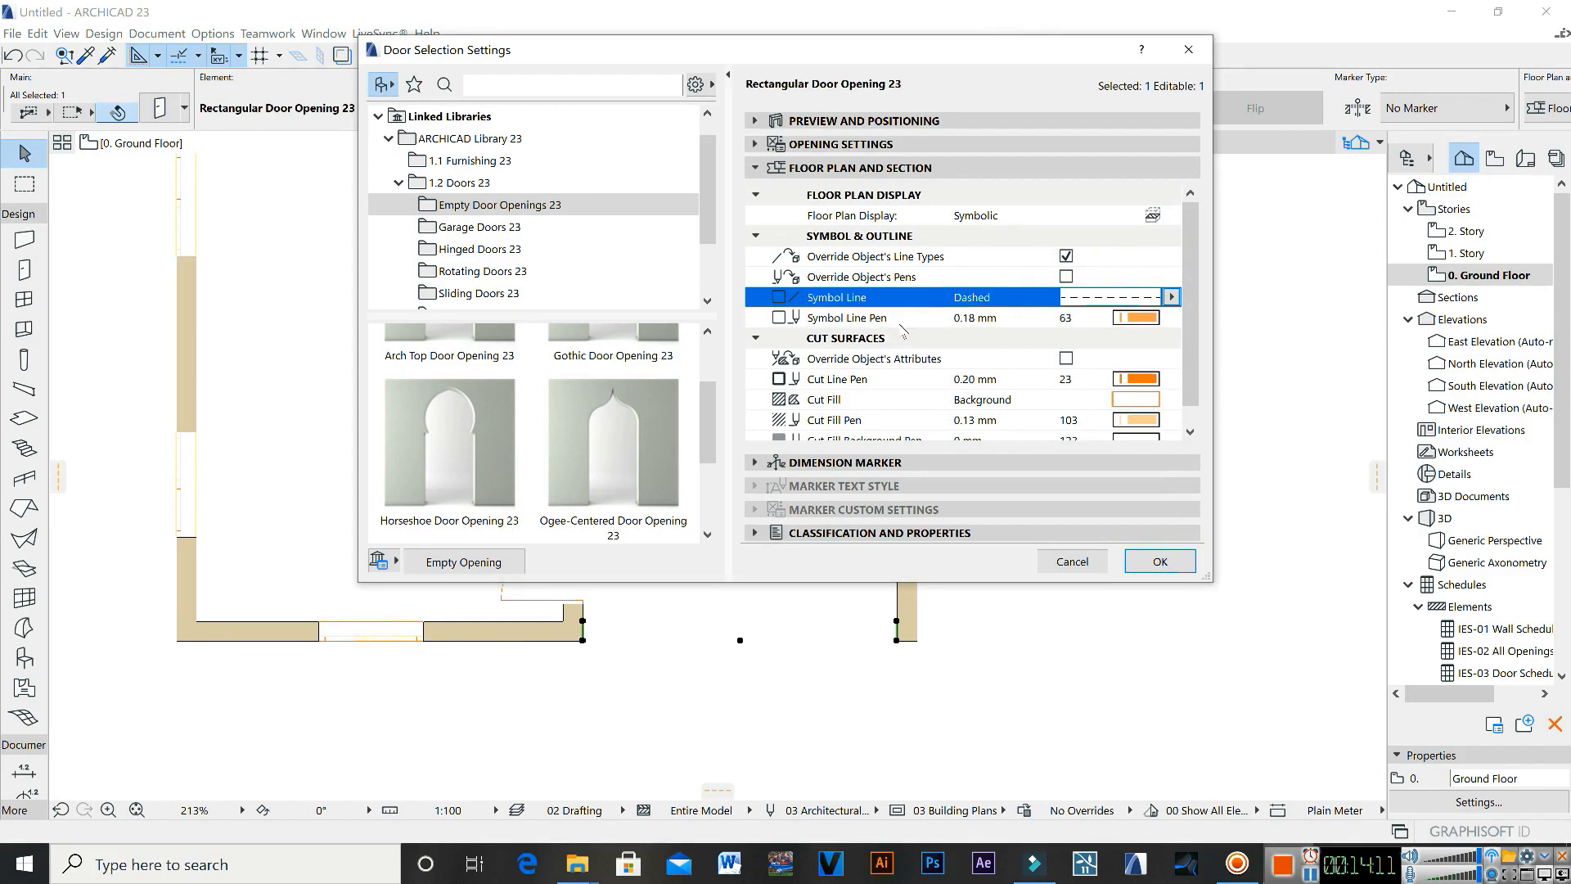
left_click(1137, 319)
left_click(1085, 388)
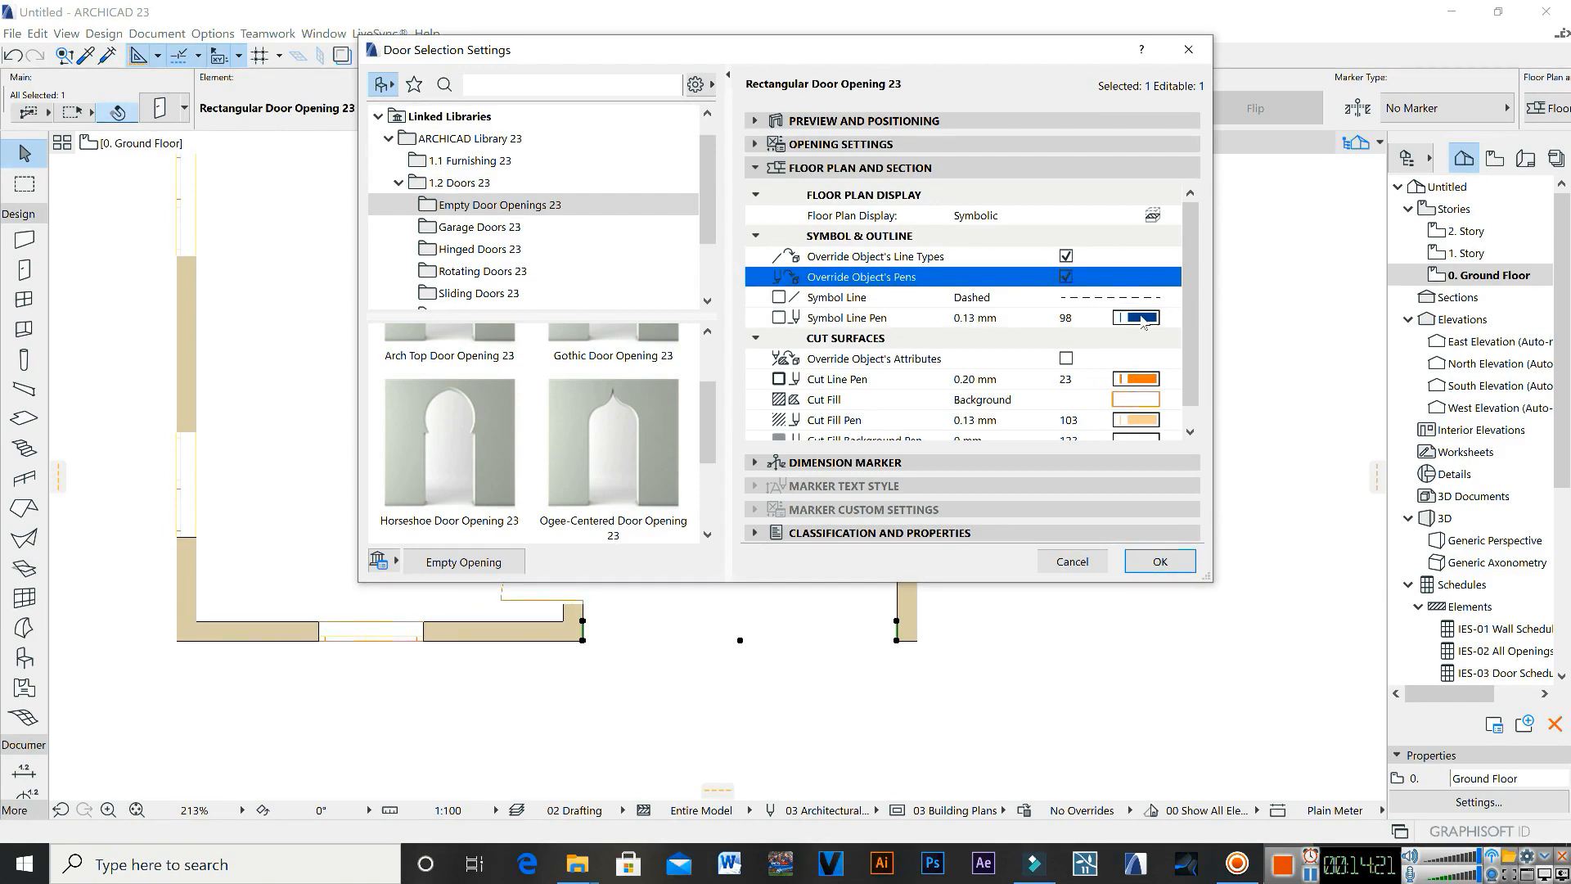
left_click(1160, 562)
left_click(777, 685)
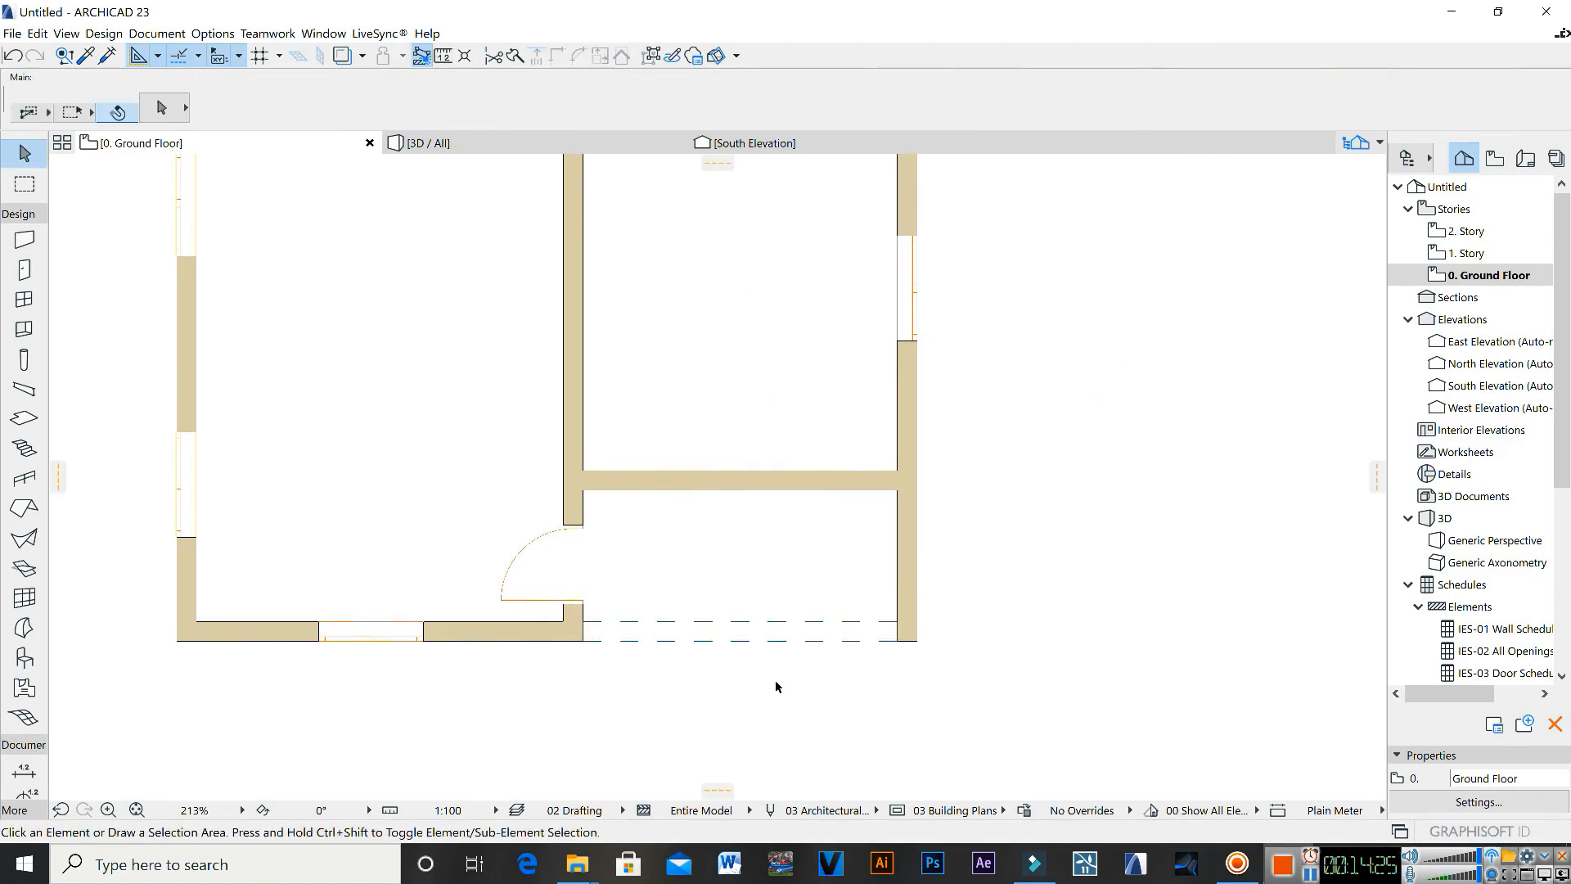
Step: Examine the rectangular opening and the building in the 3D perspective, orbiting to an elevated corner view
scroll(712, 565, "down", 5)
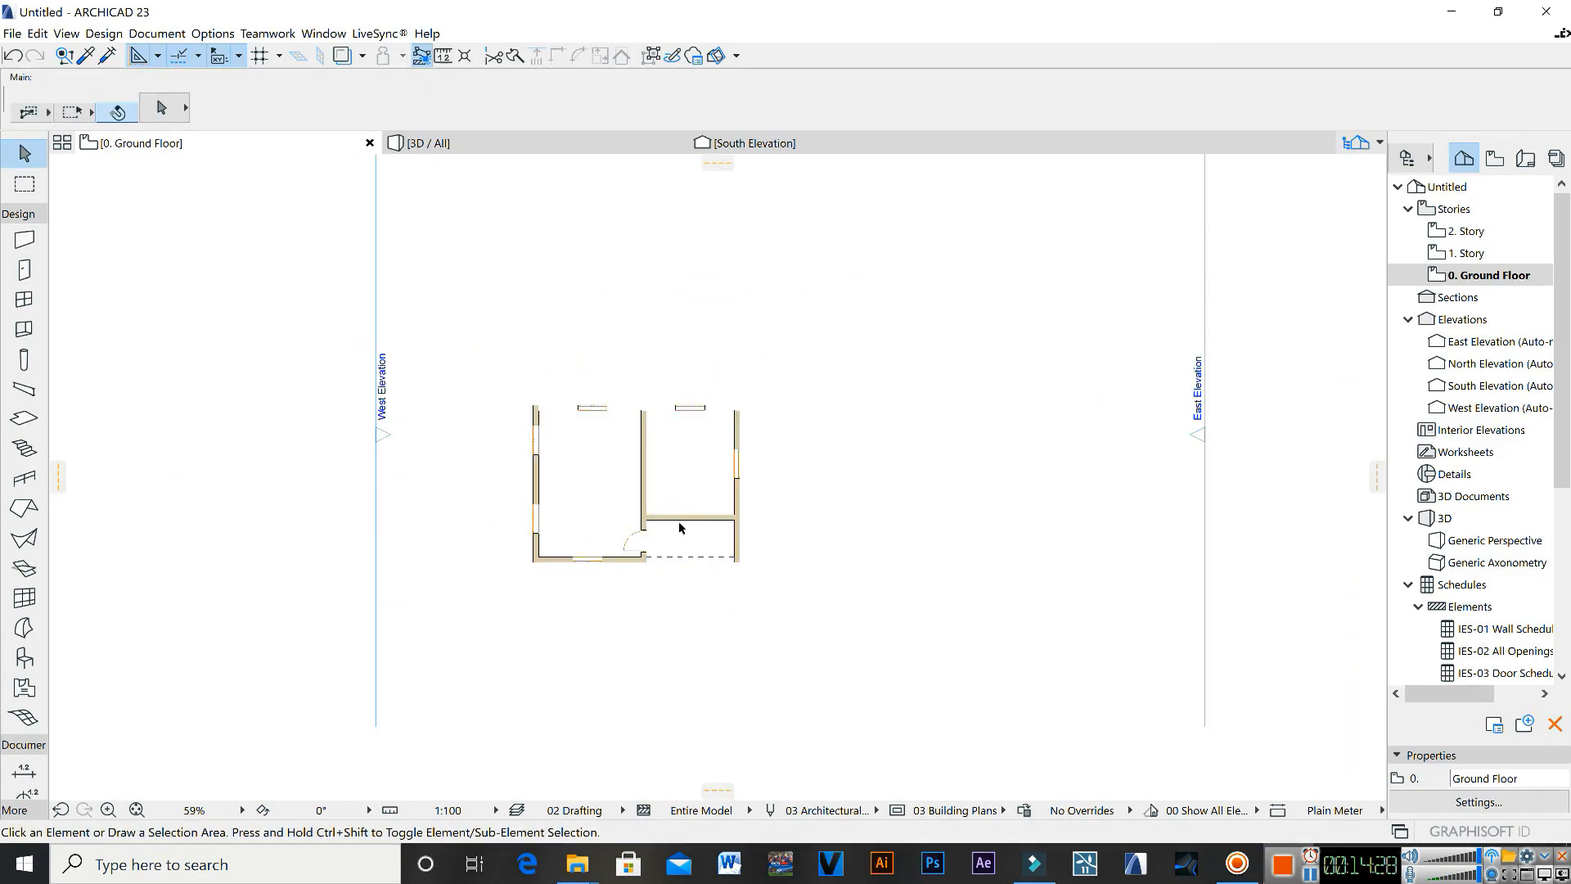
scroll(588, 399, "up", 1)
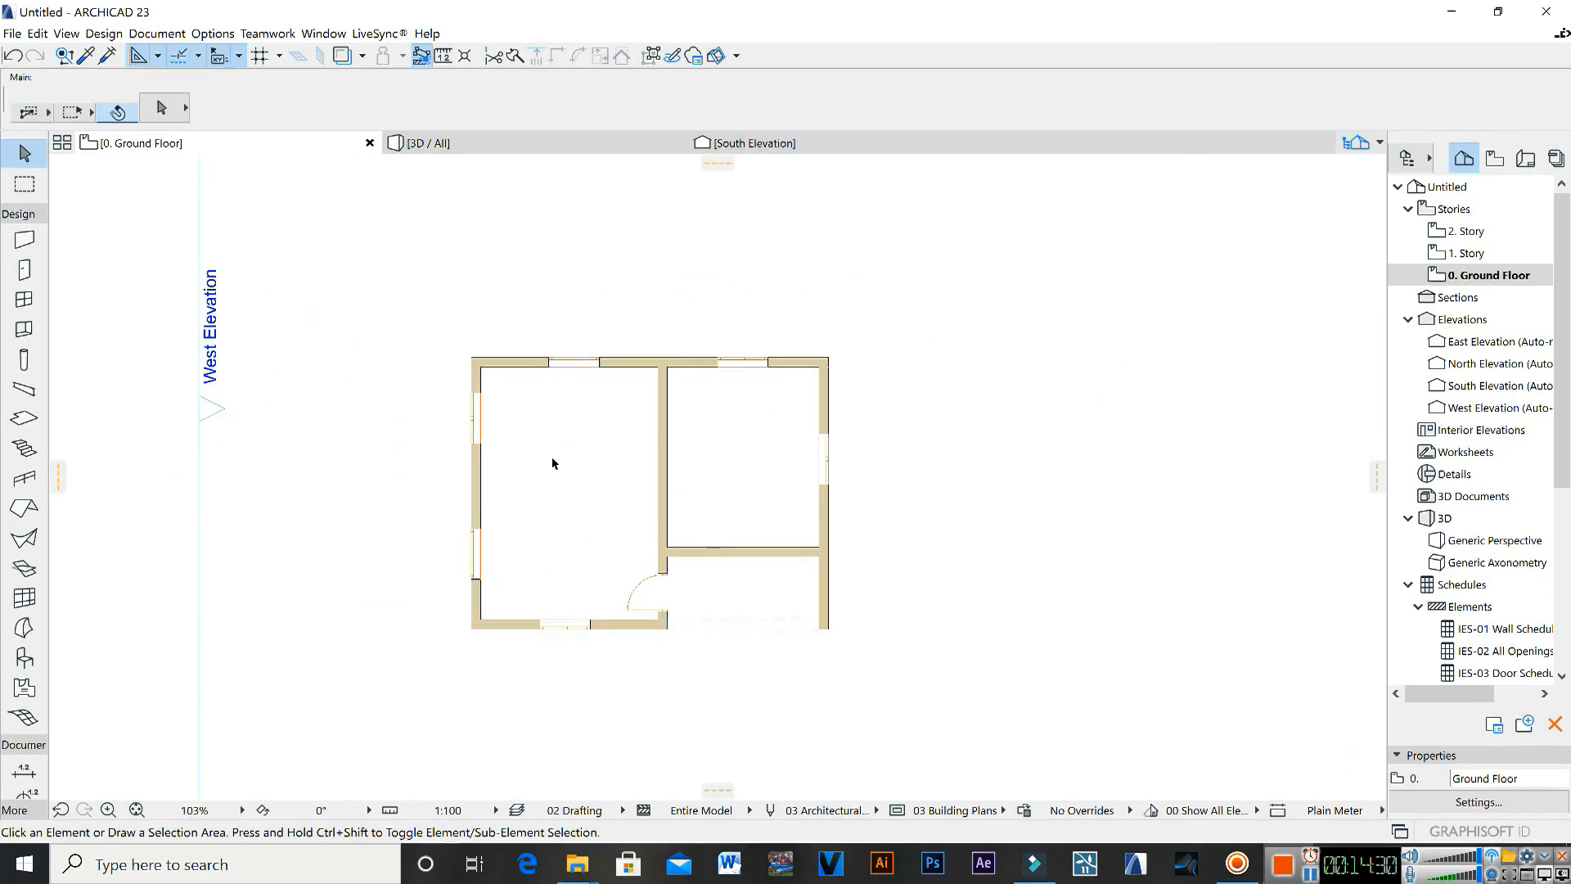
left_click(465, 147)
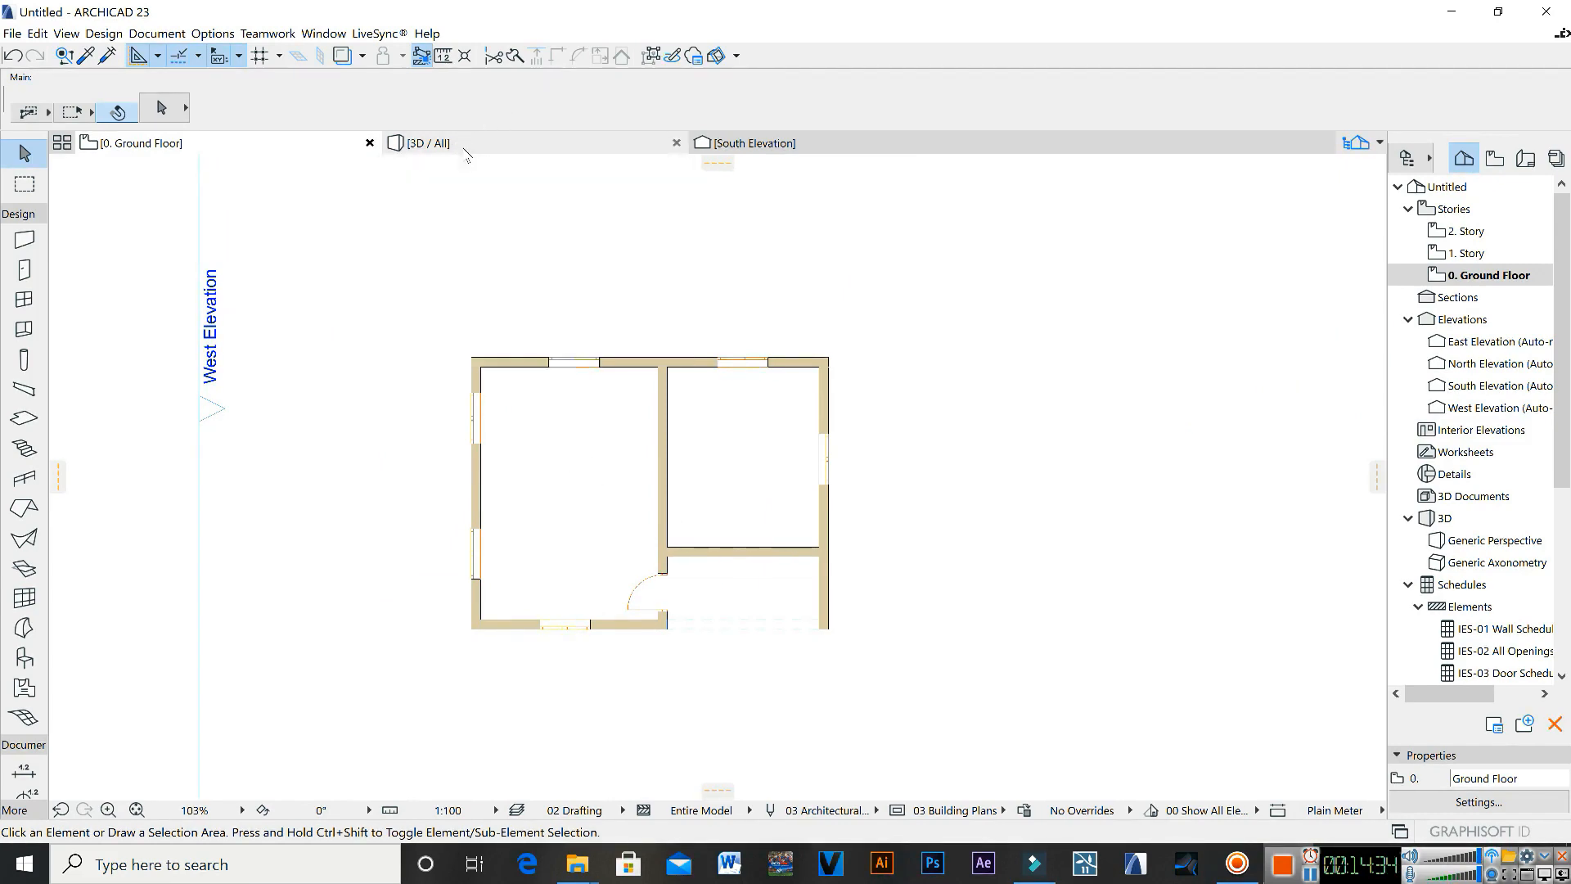
left_click_drag(495, 610, 606, 512)
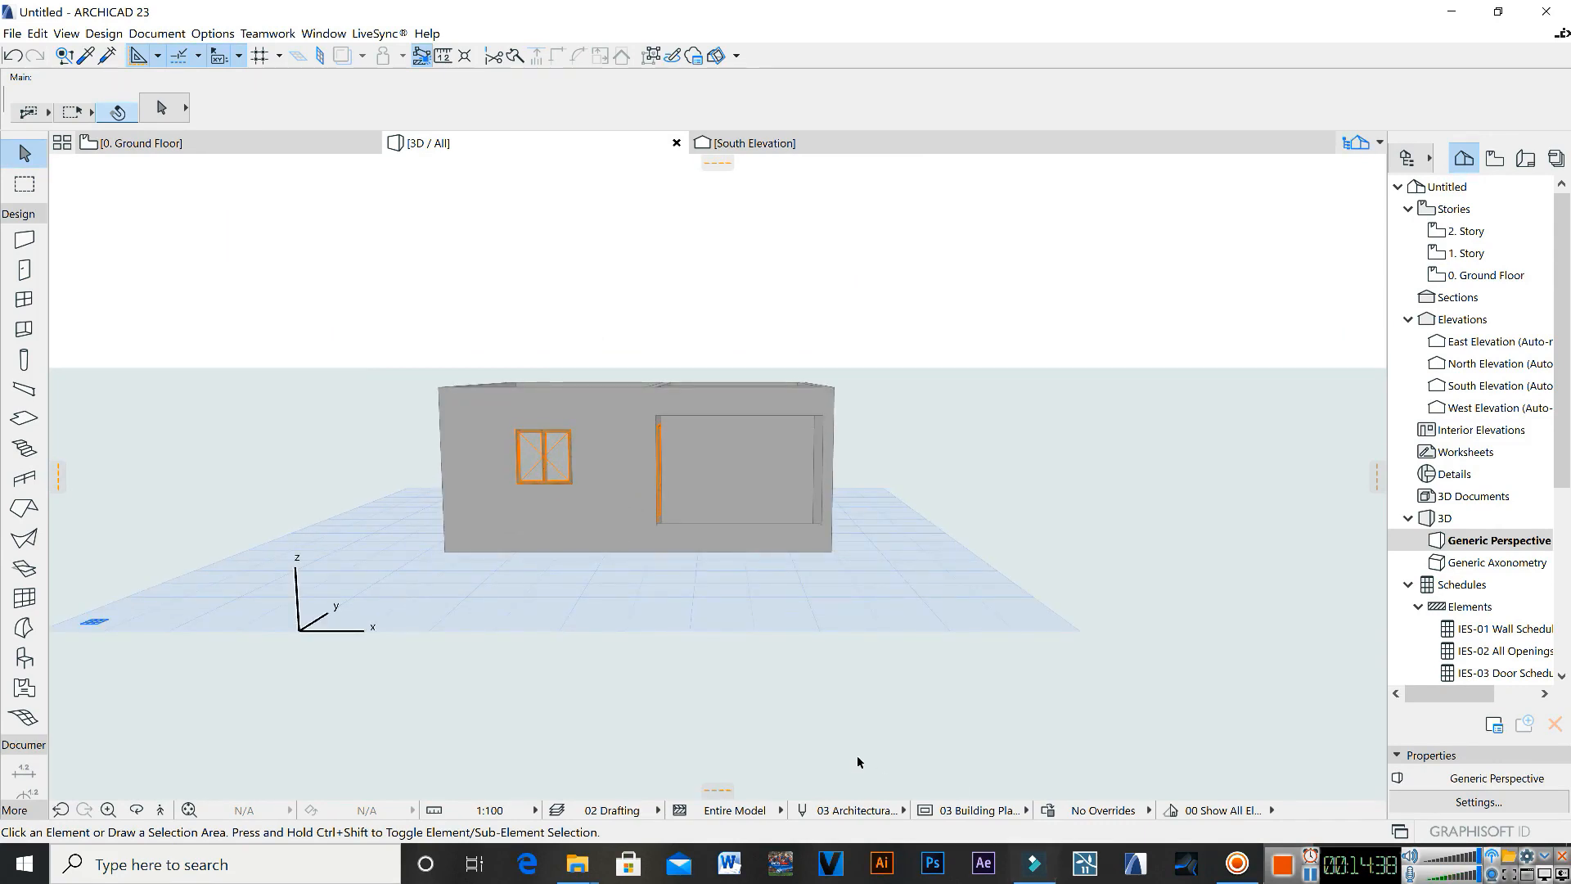
left_click(136, 811)
left_click_drag(473, 657, 748, 477)
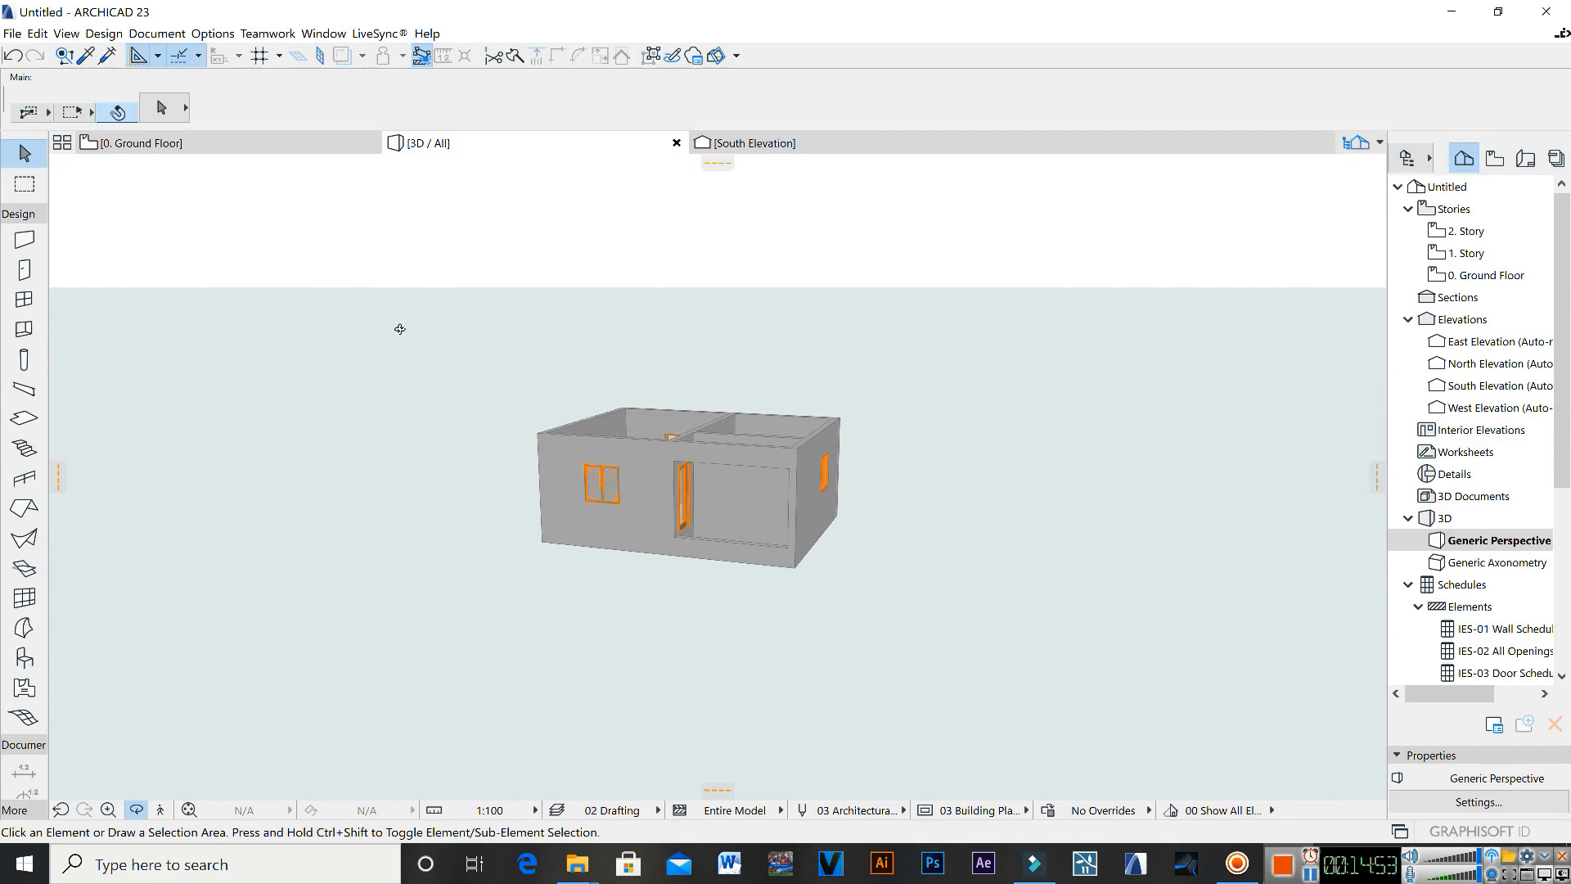
Step: Return to the ground floor plan and activate the Roof tool
left_click(164, 144)
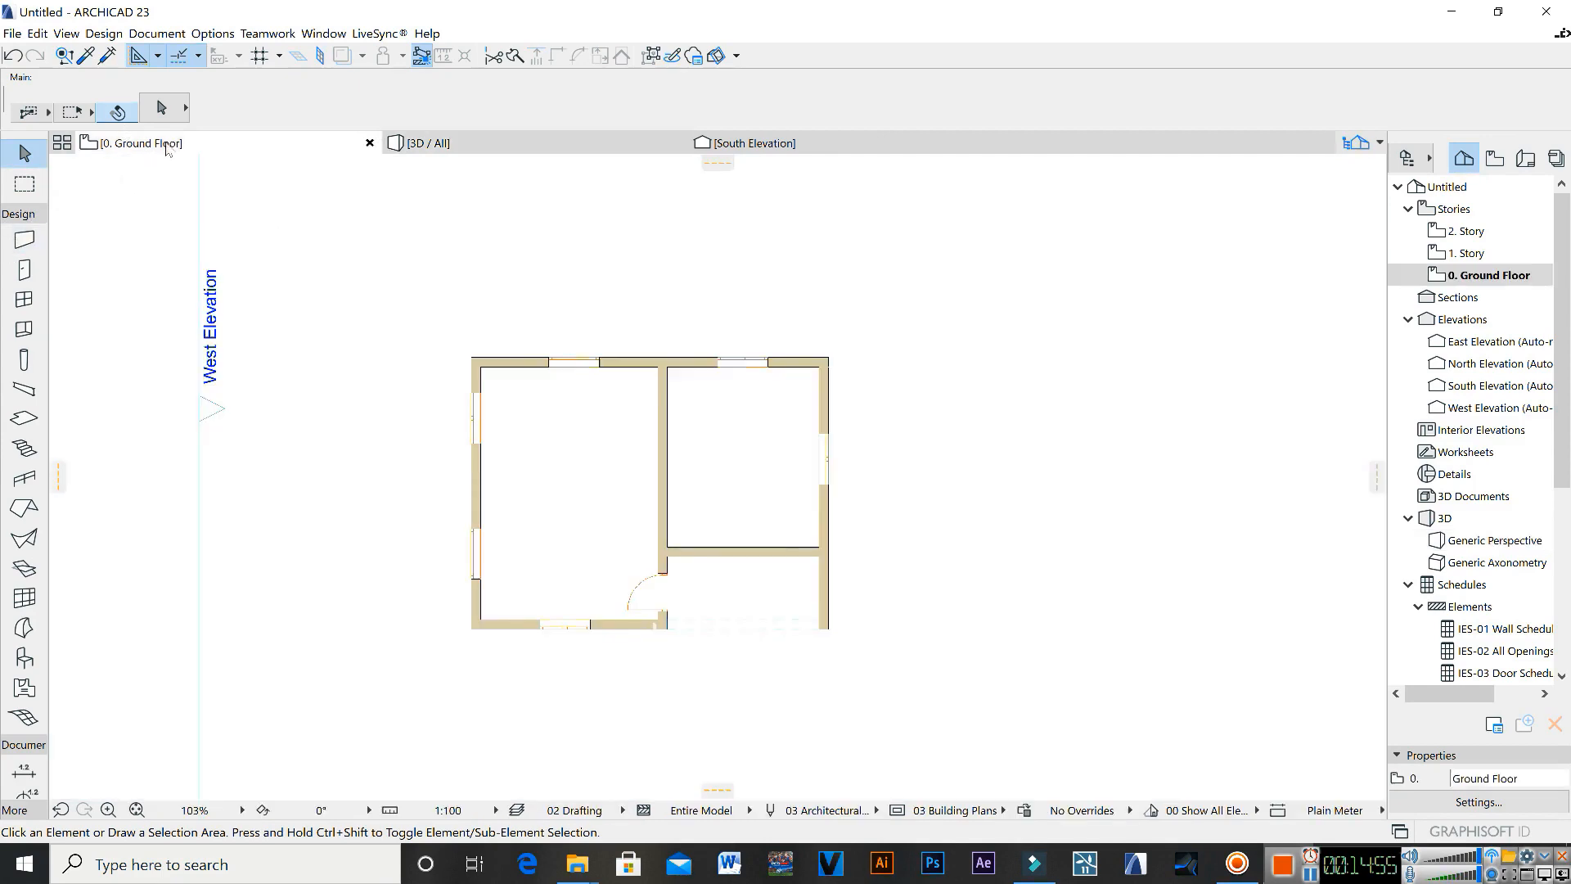
middle_click_drag(593, 472, 574, 440)
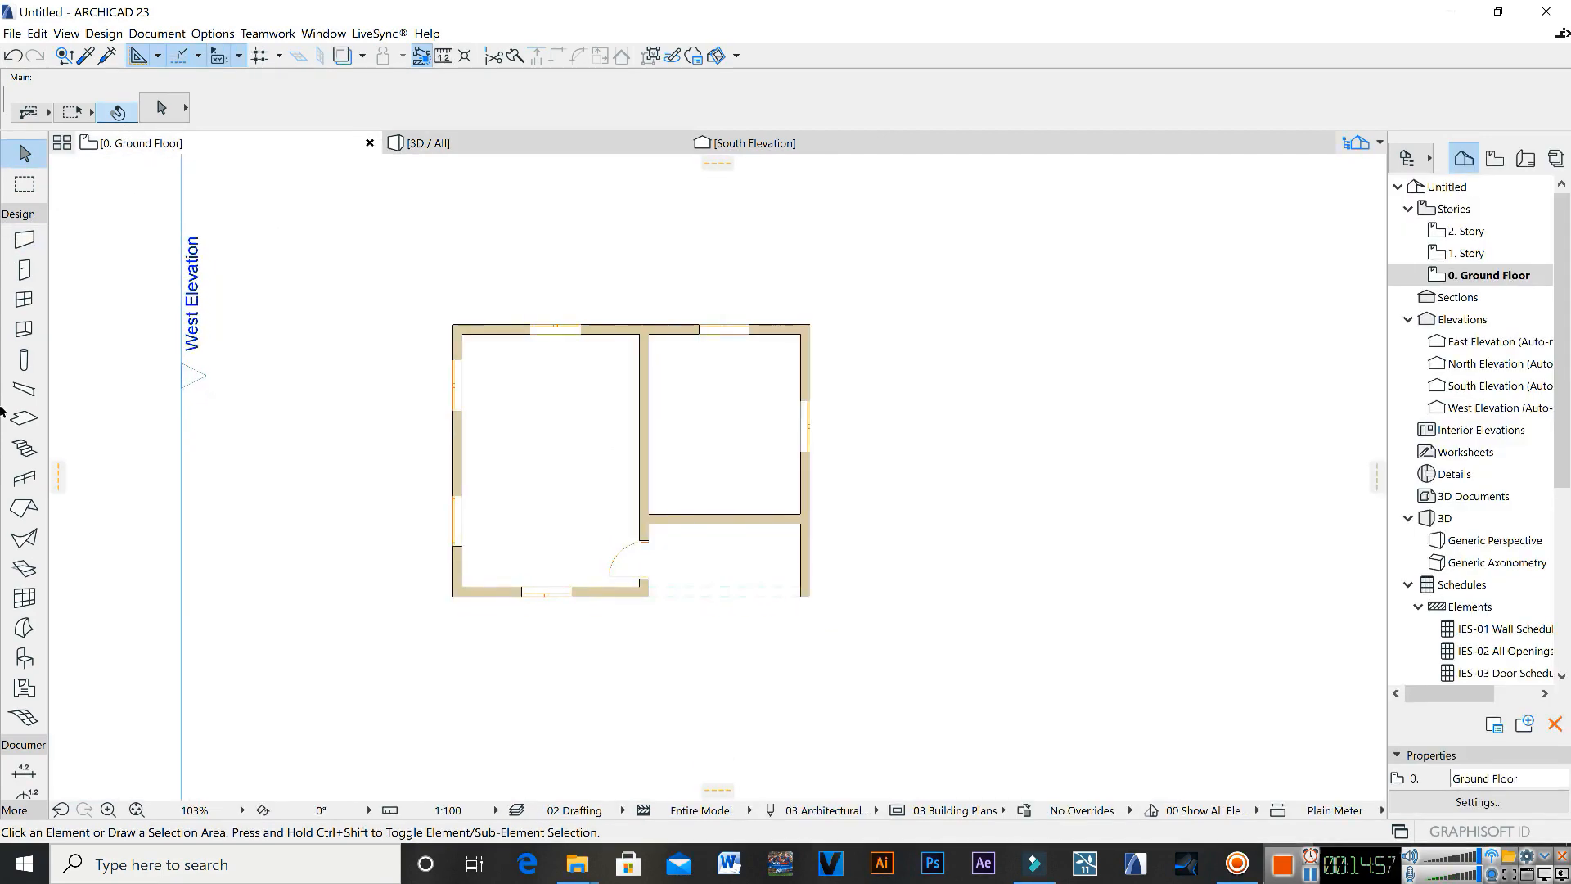
left_click(24, 512)
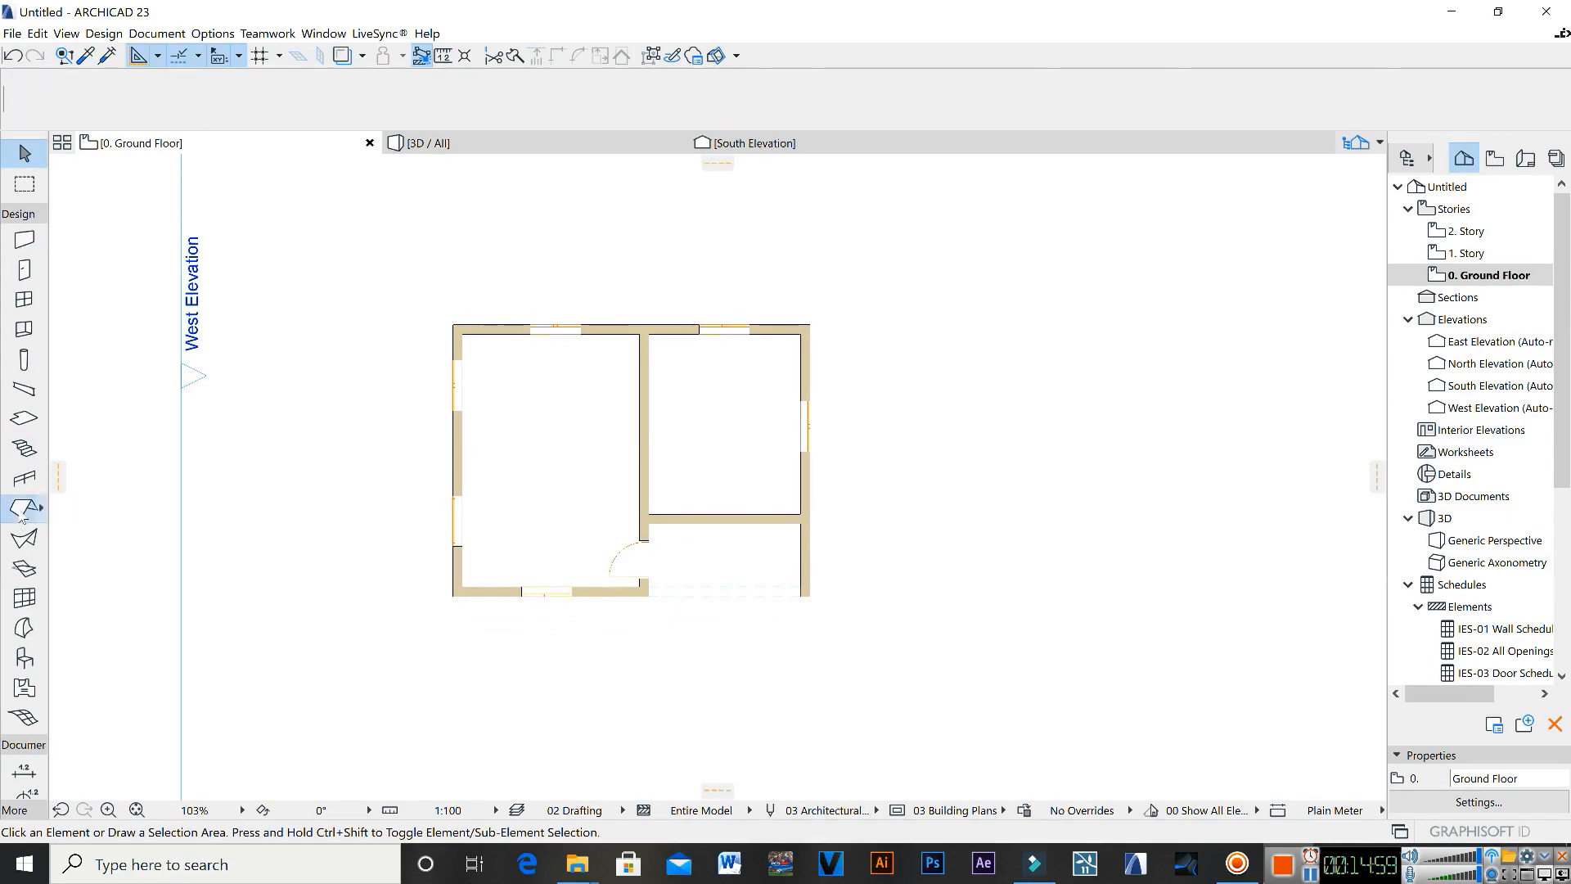
Step: Configure the roof defaults as a basic Timber - Roof structure, 250 thick, with multi-plane geometry and vertical edges
left_click(155, 108)
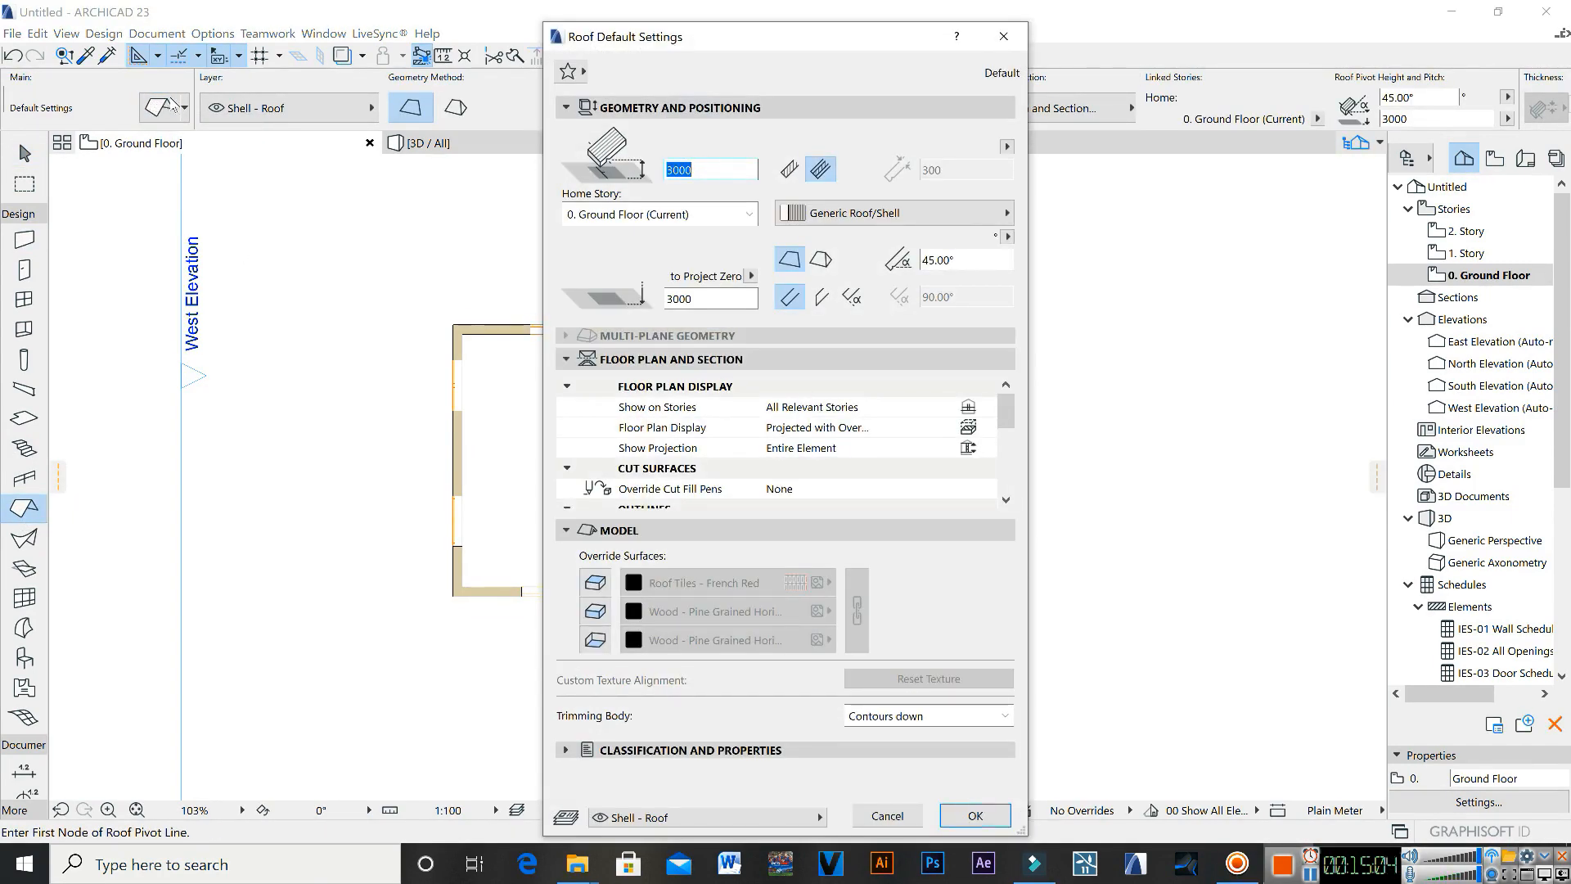
left_click(790, 170)
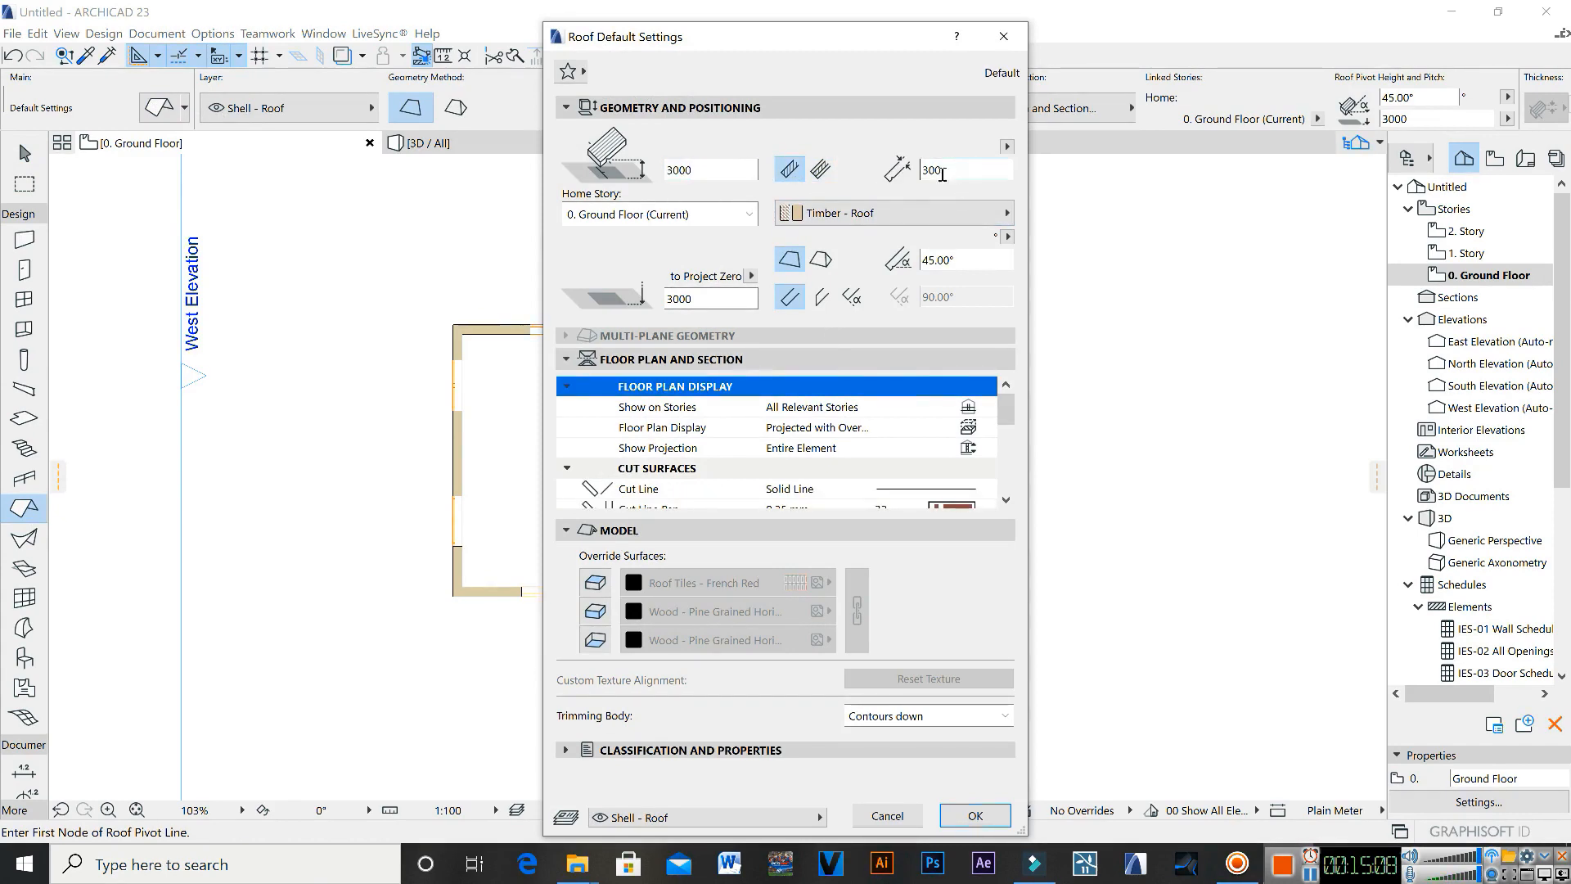
double_click(942, 170)
type("250")
left_click(822, 260)
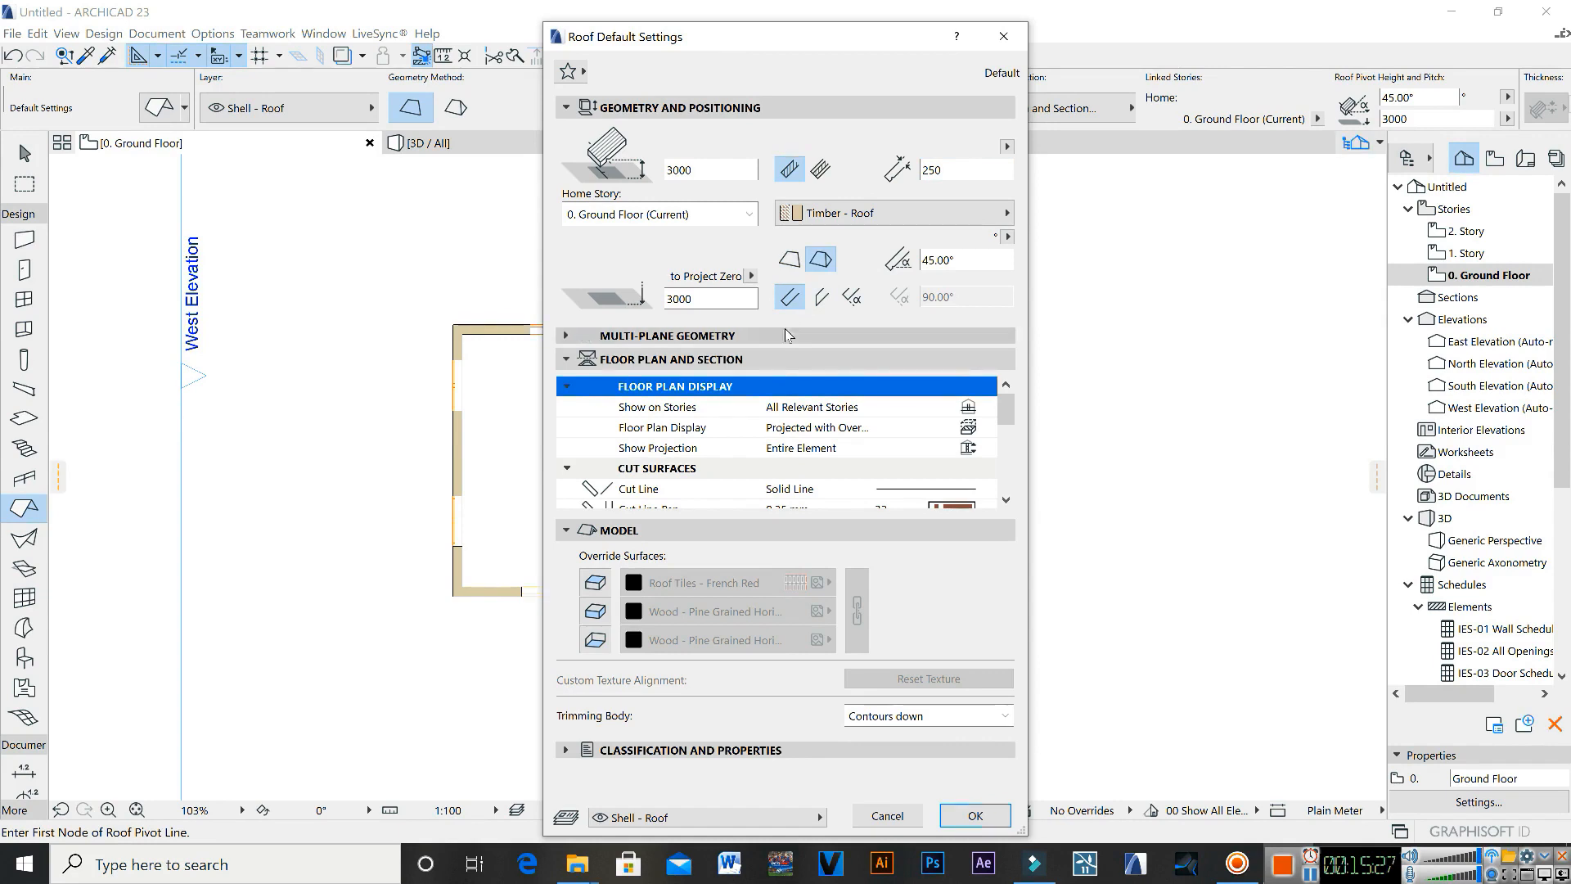
left_click(822, 300)
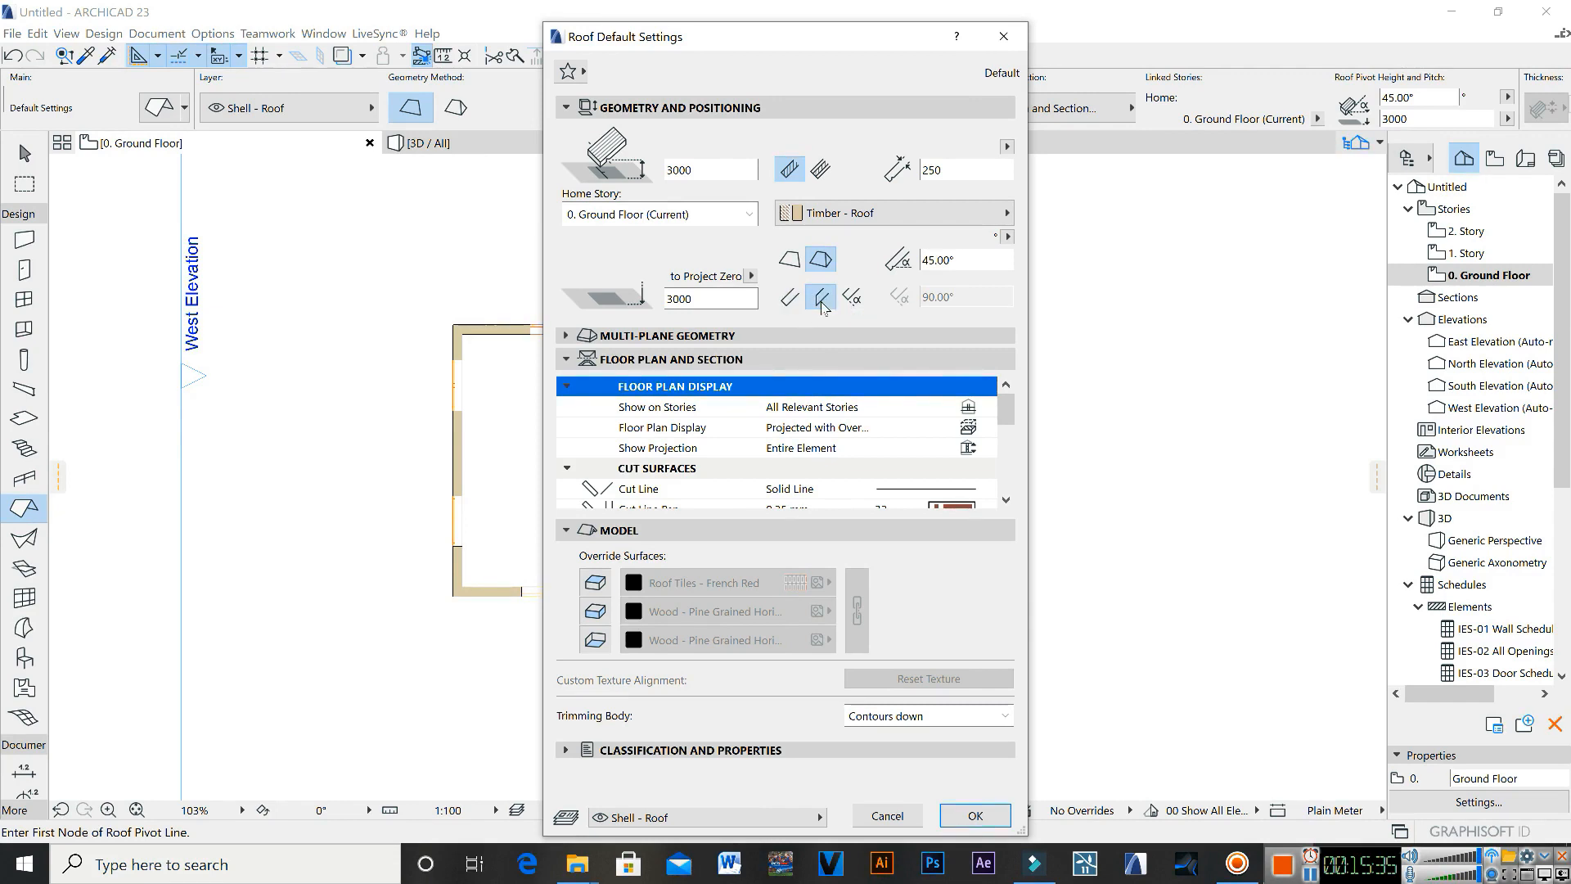
Step: Set the default roof pitch to 40° and the multi-plane eaves overhang offset to 500
left_click_drag(965, 258, 910, 276)
left_click(958, 264)
type("40")
left_click(972, 288)
left_click(621, 337)
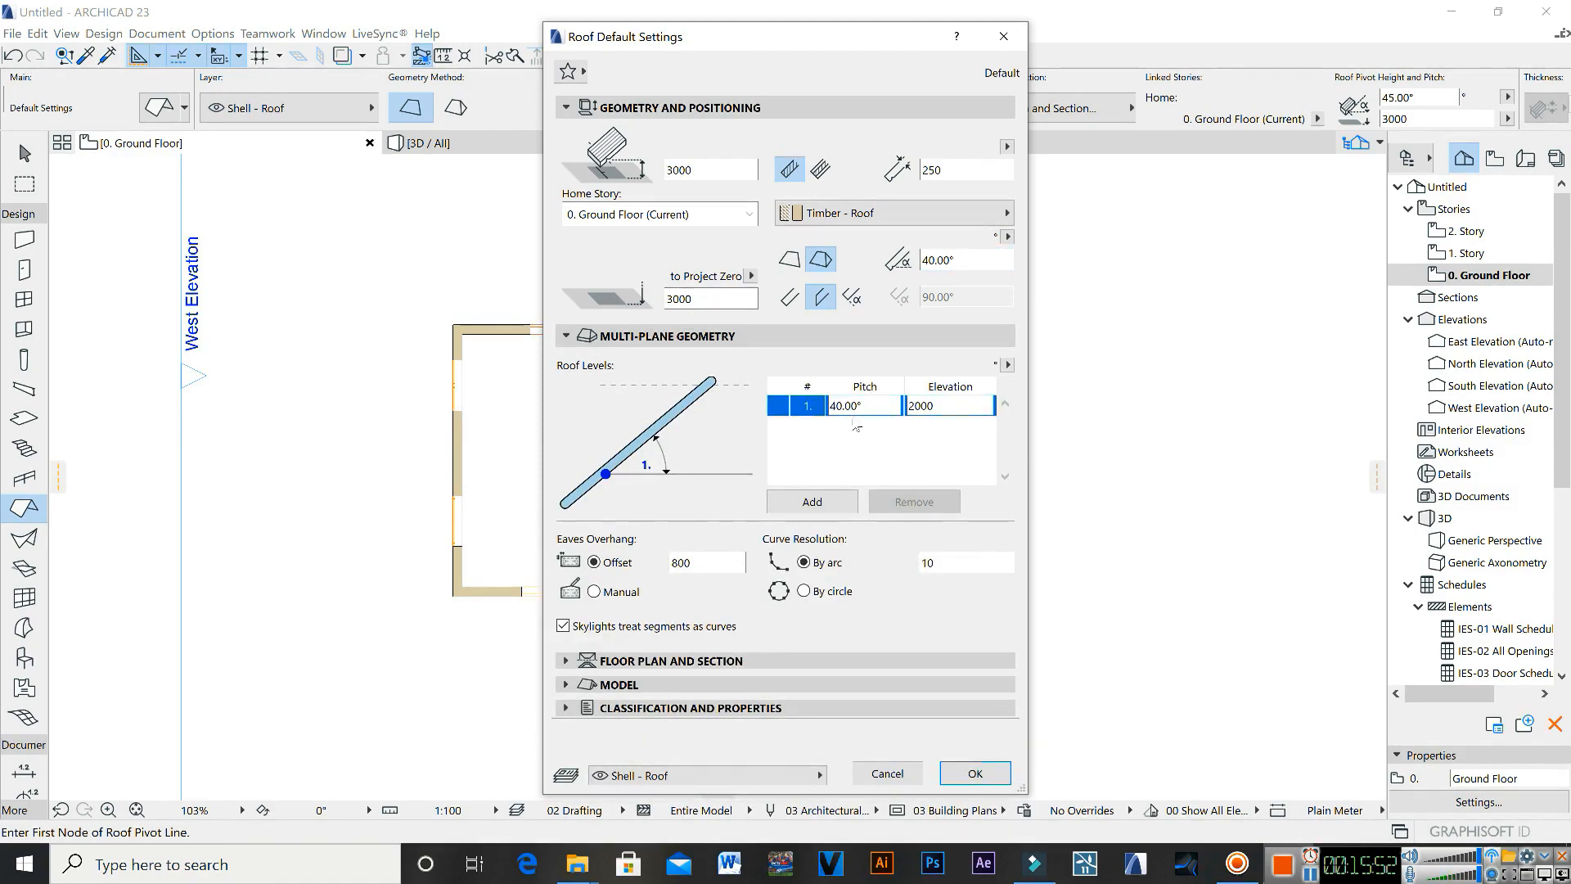
double_click(710, 565)
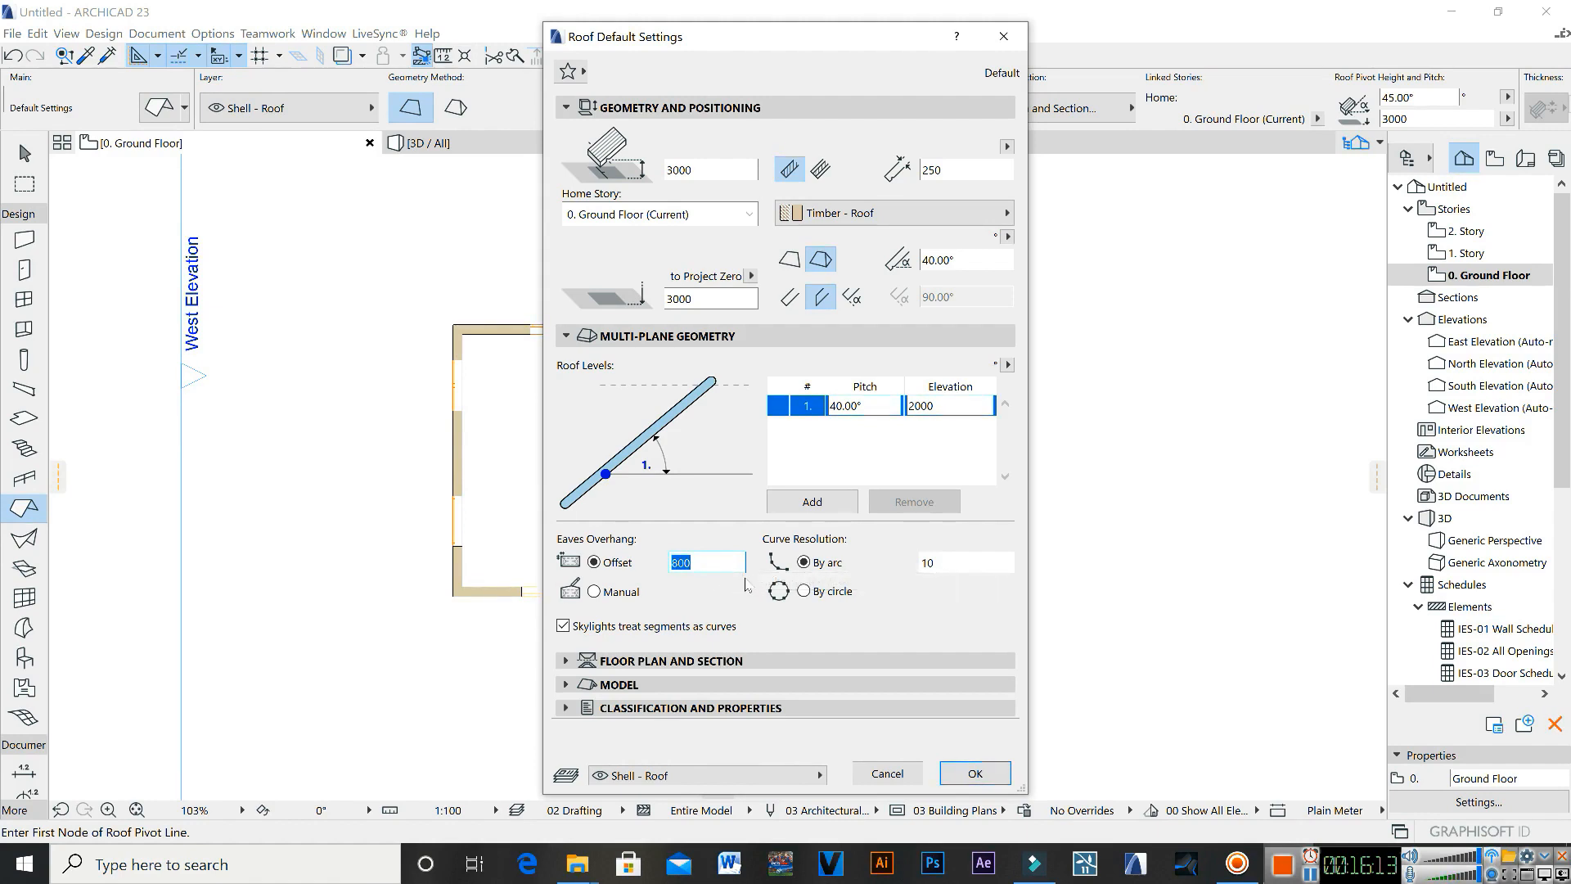
type("5")
Step: Override the roof's top surface with Roof - Asphalt Shingle Gray
left_click(659, 686)
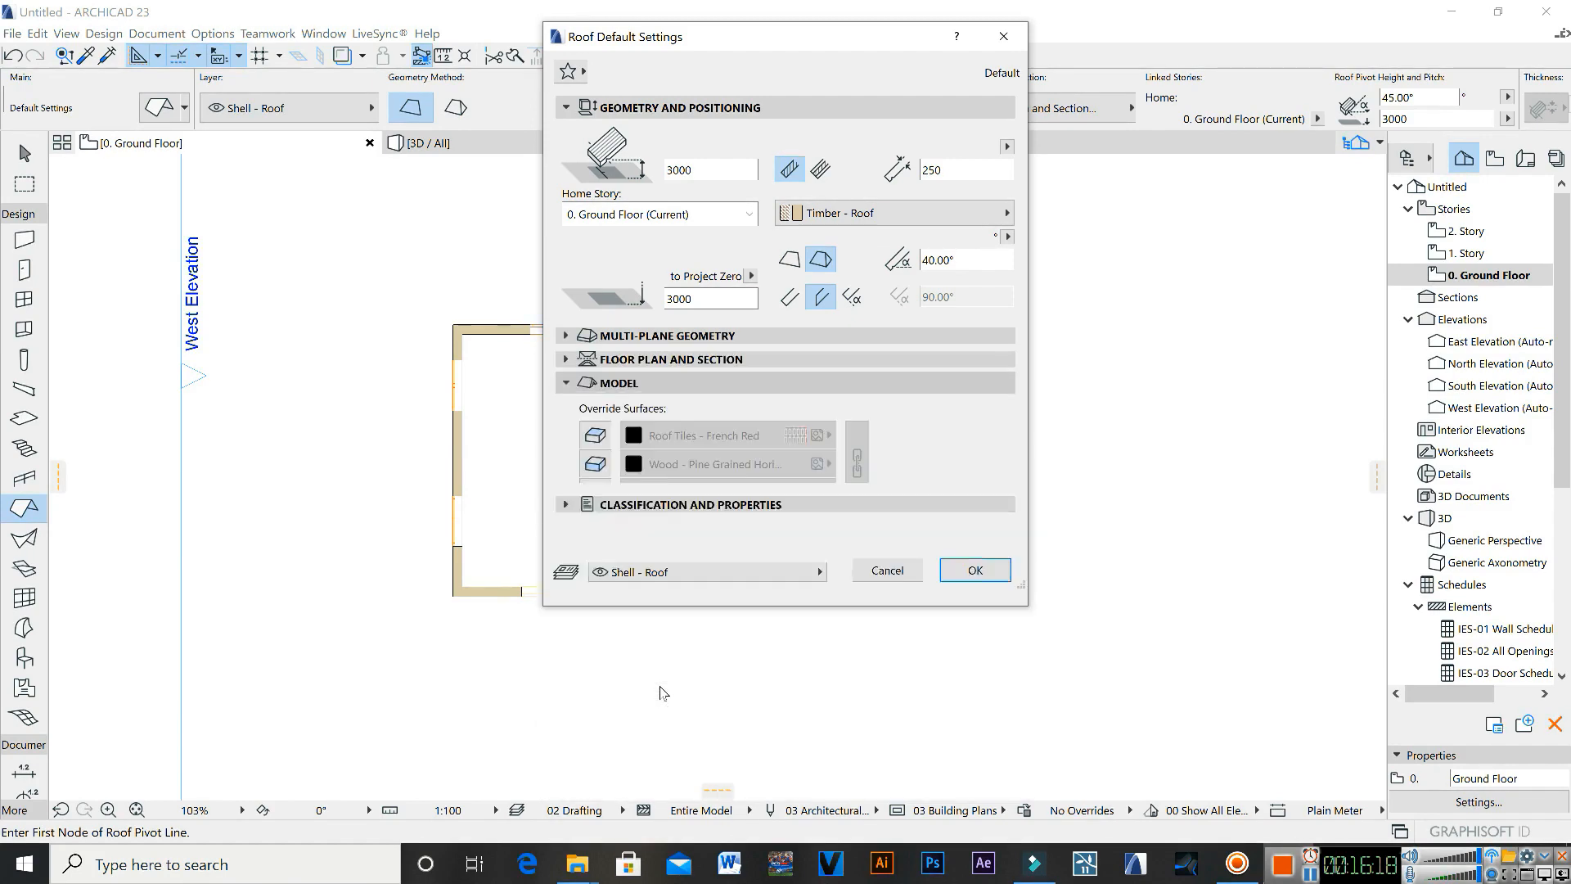
left_click(595, 436)
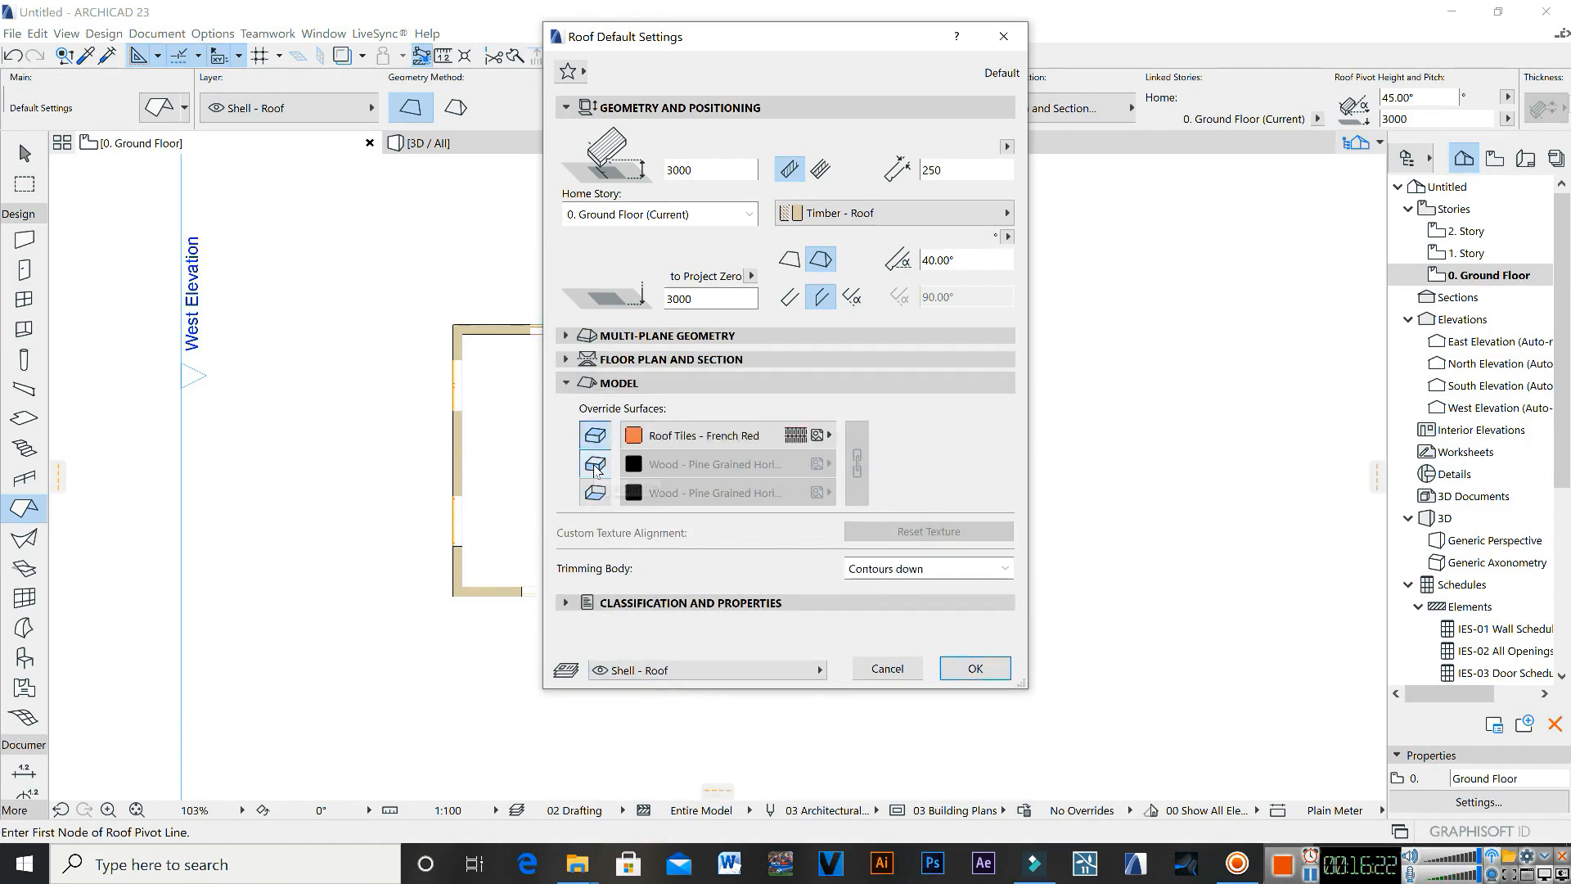
left_click(595, 436)
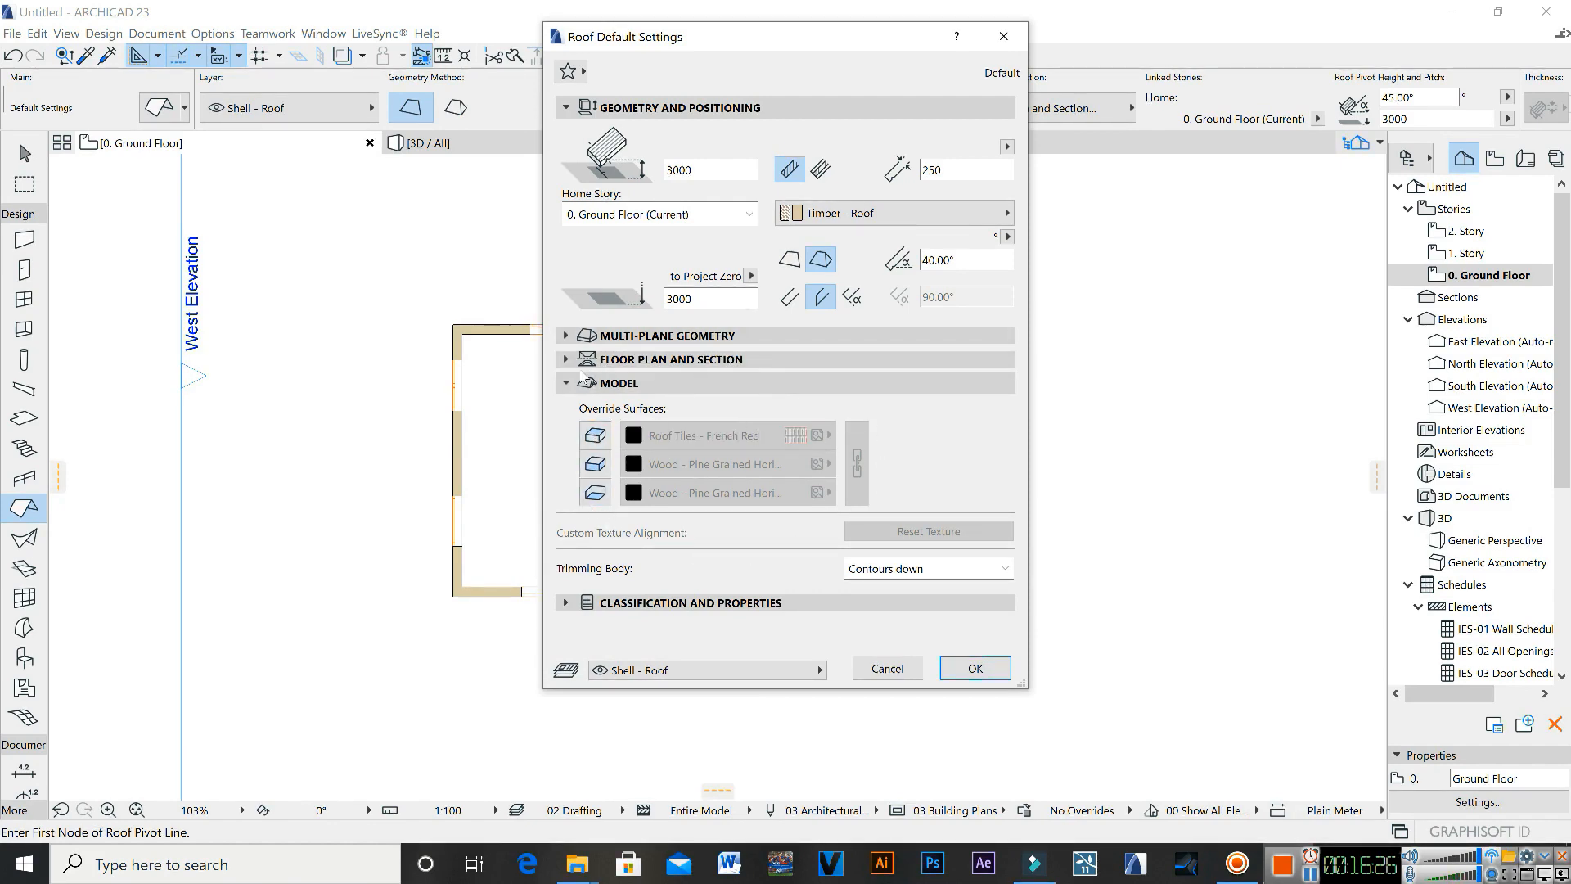
left_click(596, 442)
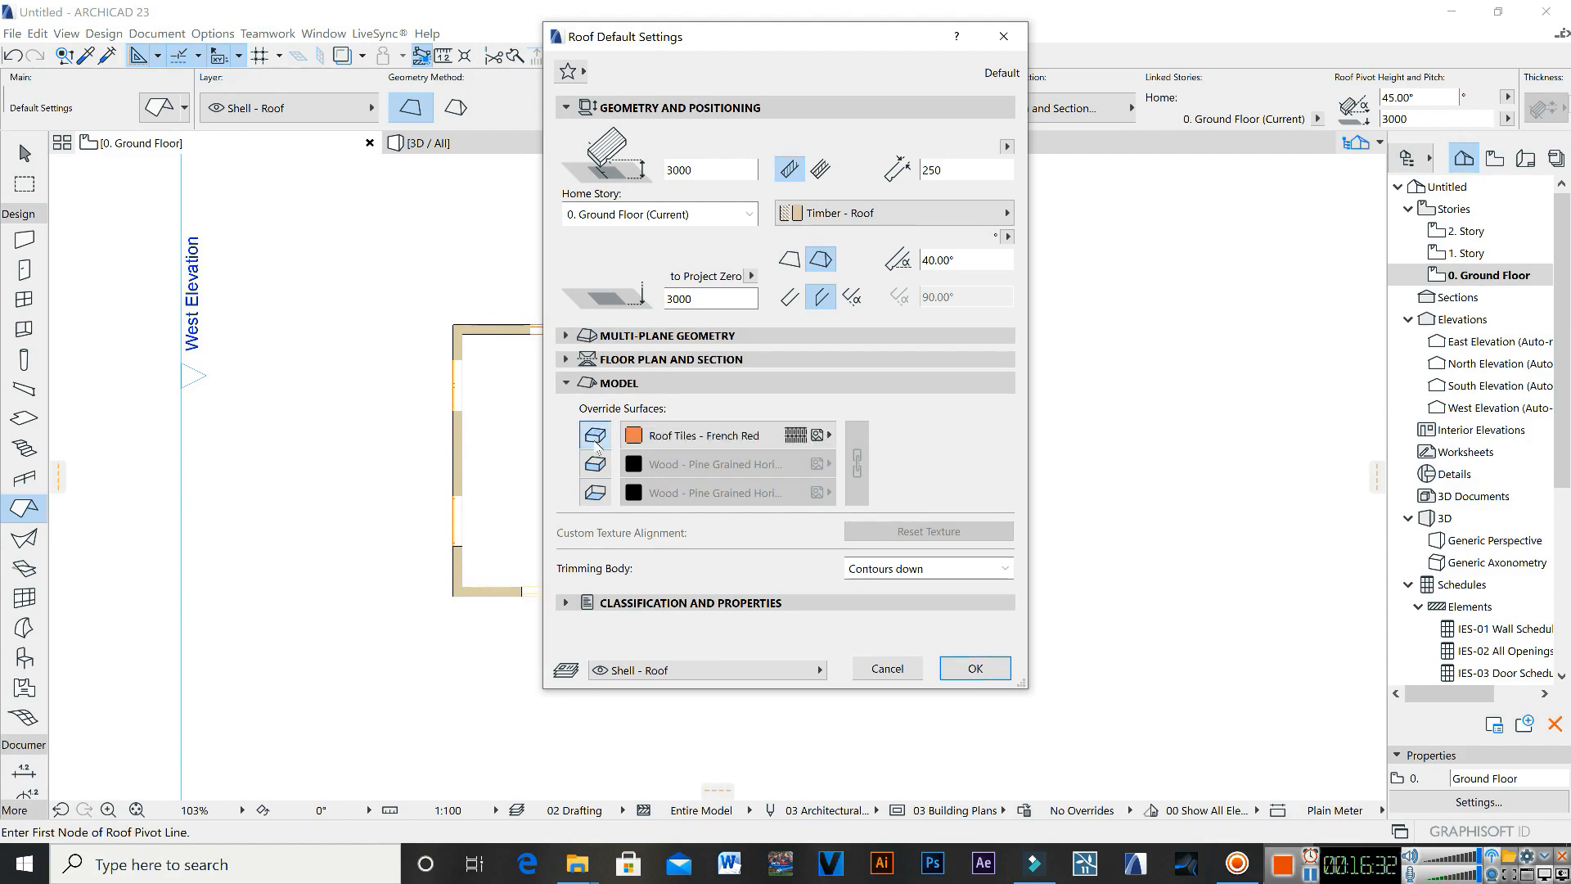
left_click(695, 437)
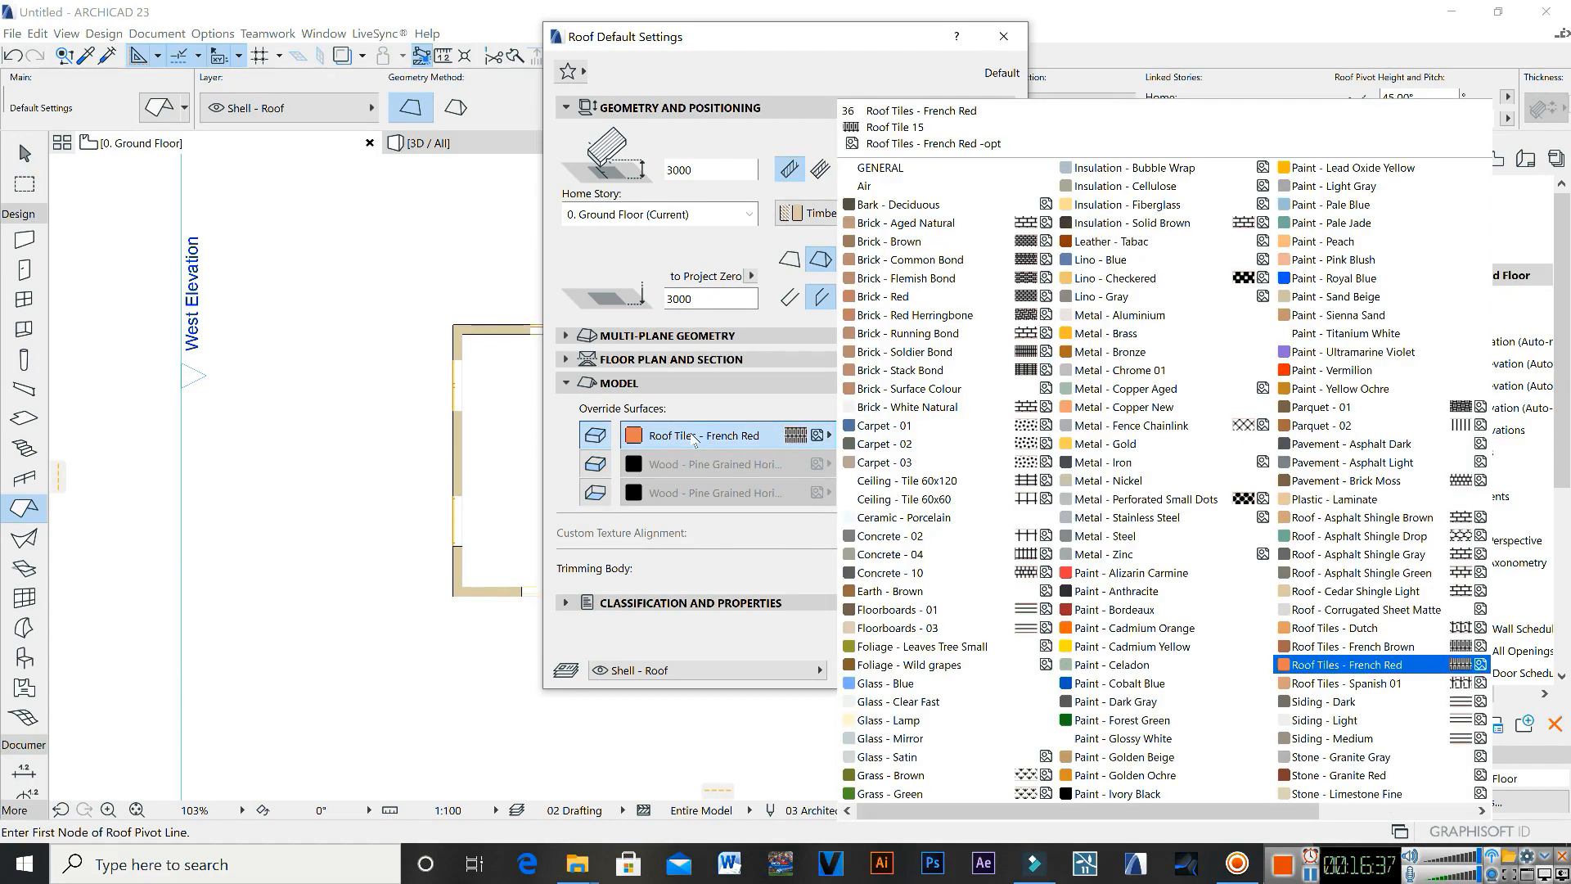
left_click(1359, 554)
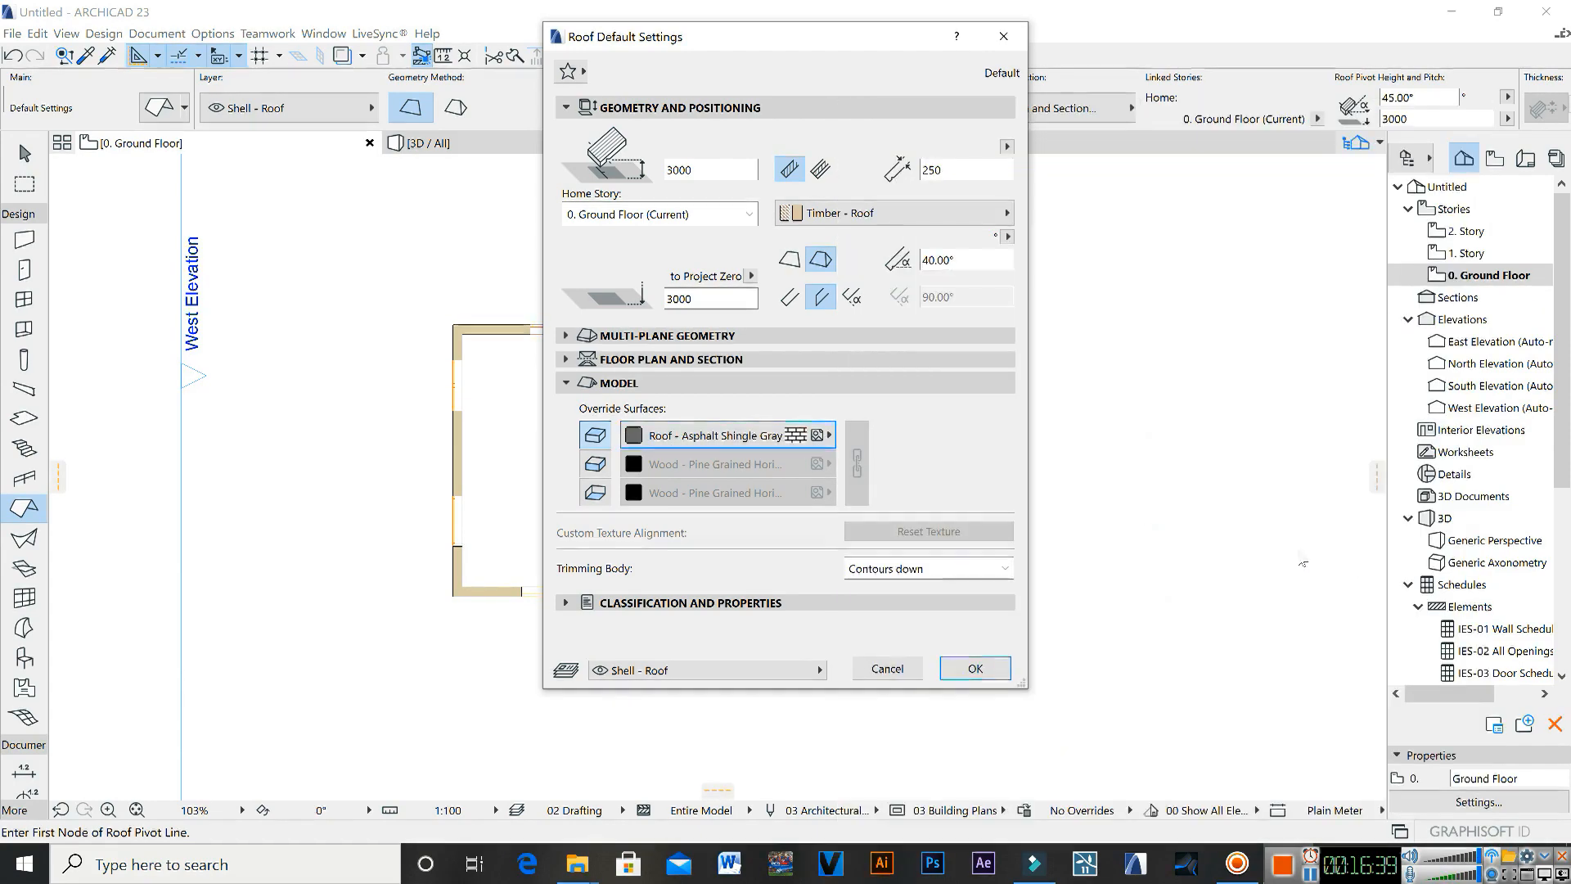
Step: Override the roof's edge and bottom surfaces with Paint - Titanium White and accept the roof defaults
left_click(595, 464)
left_click(643, 466)
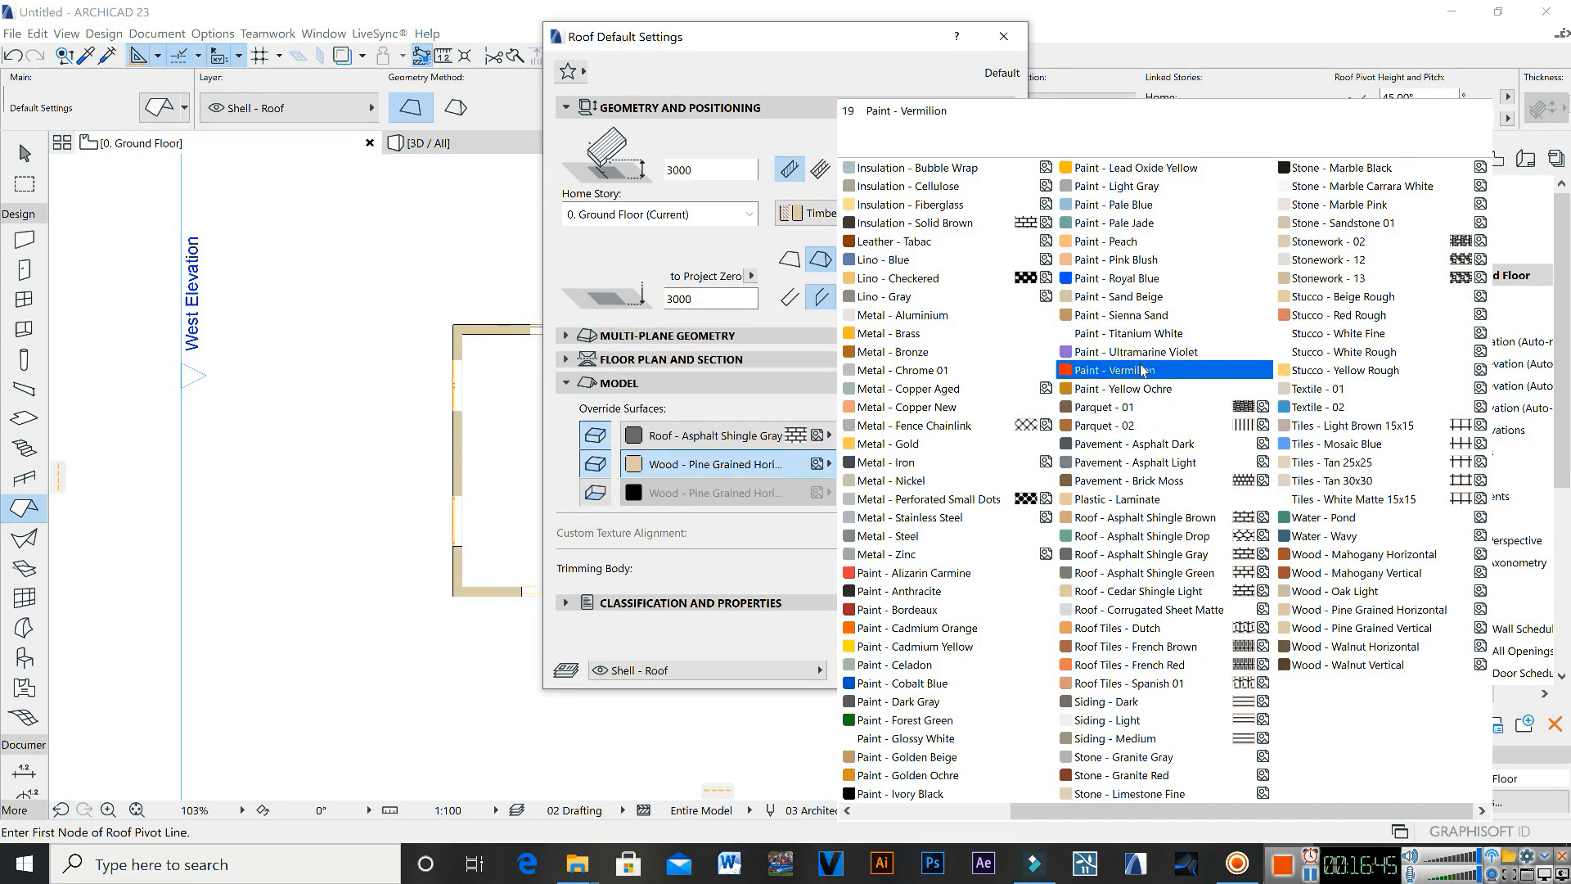
left_click(1140, 334)
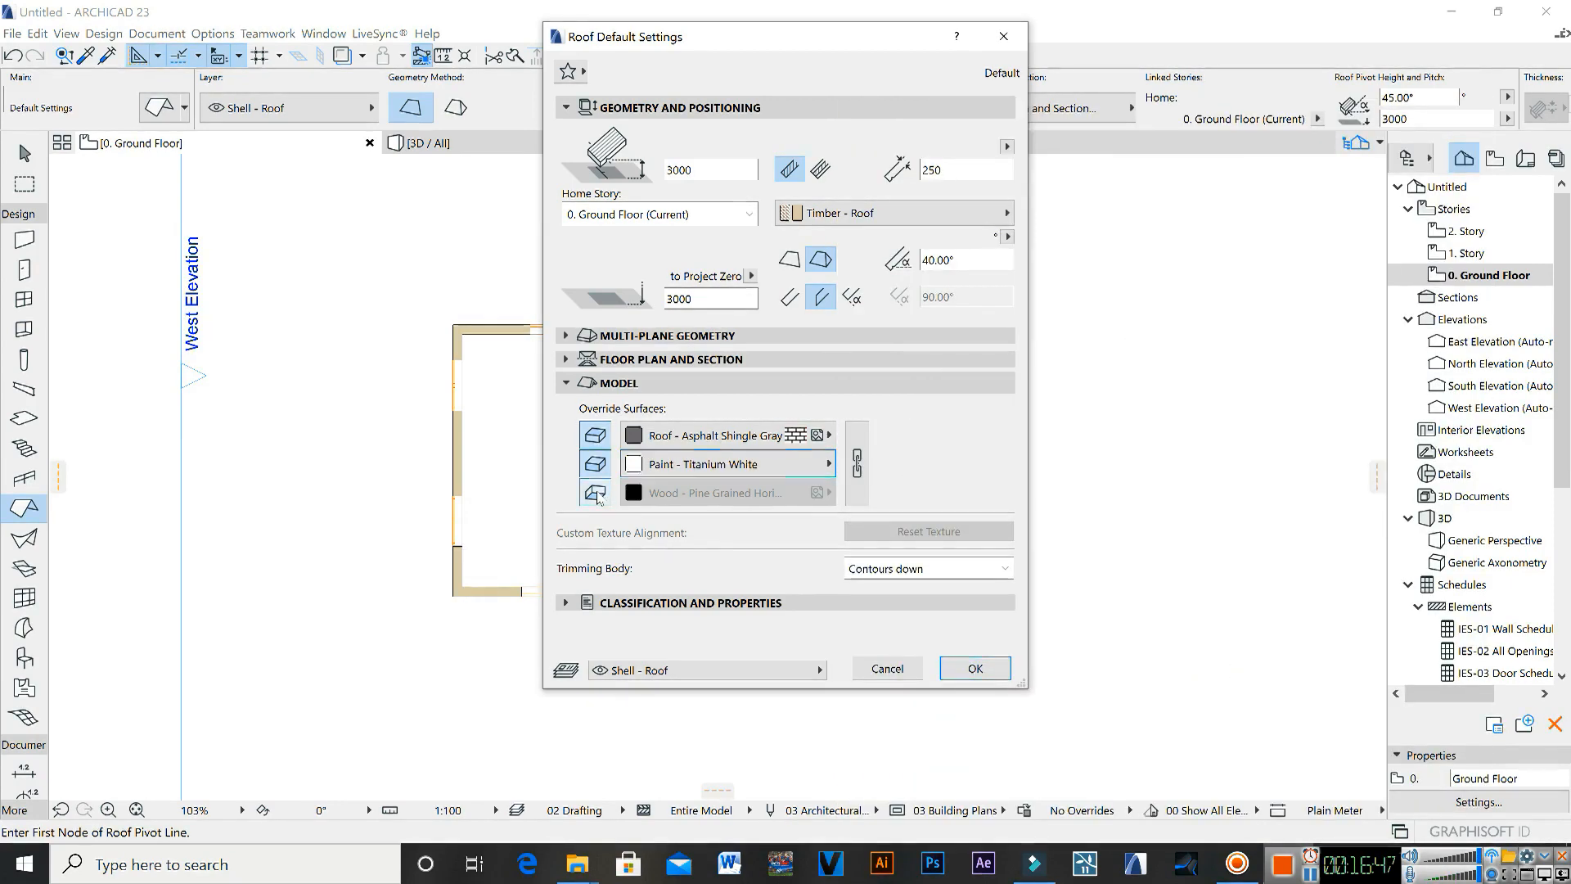
left_click(595, 492)
left_click(668, 499)
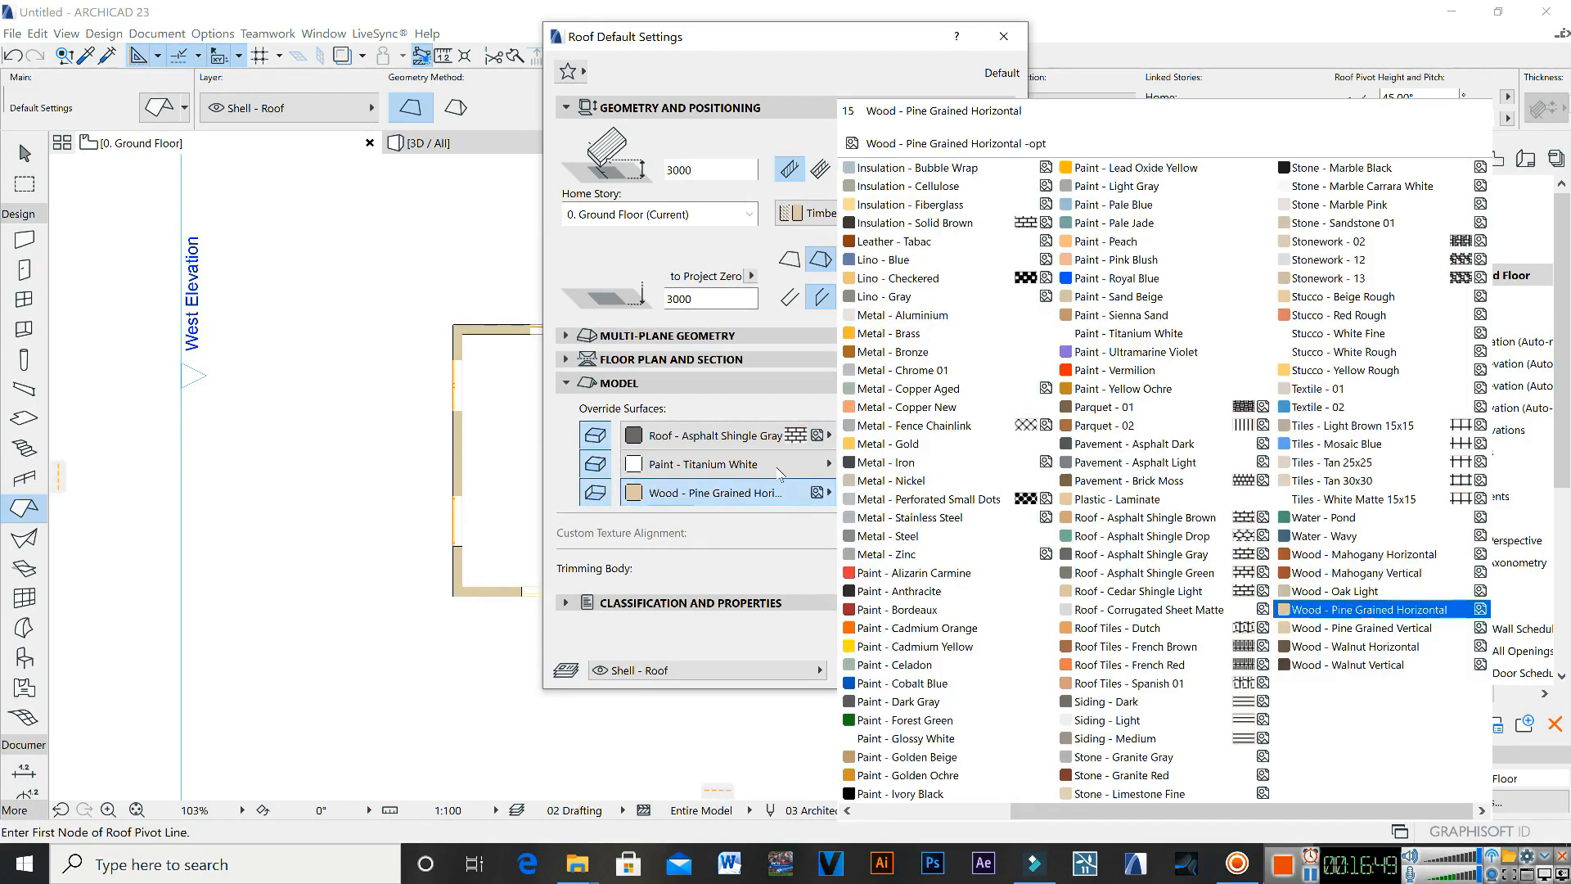
left_click(1094, 336)
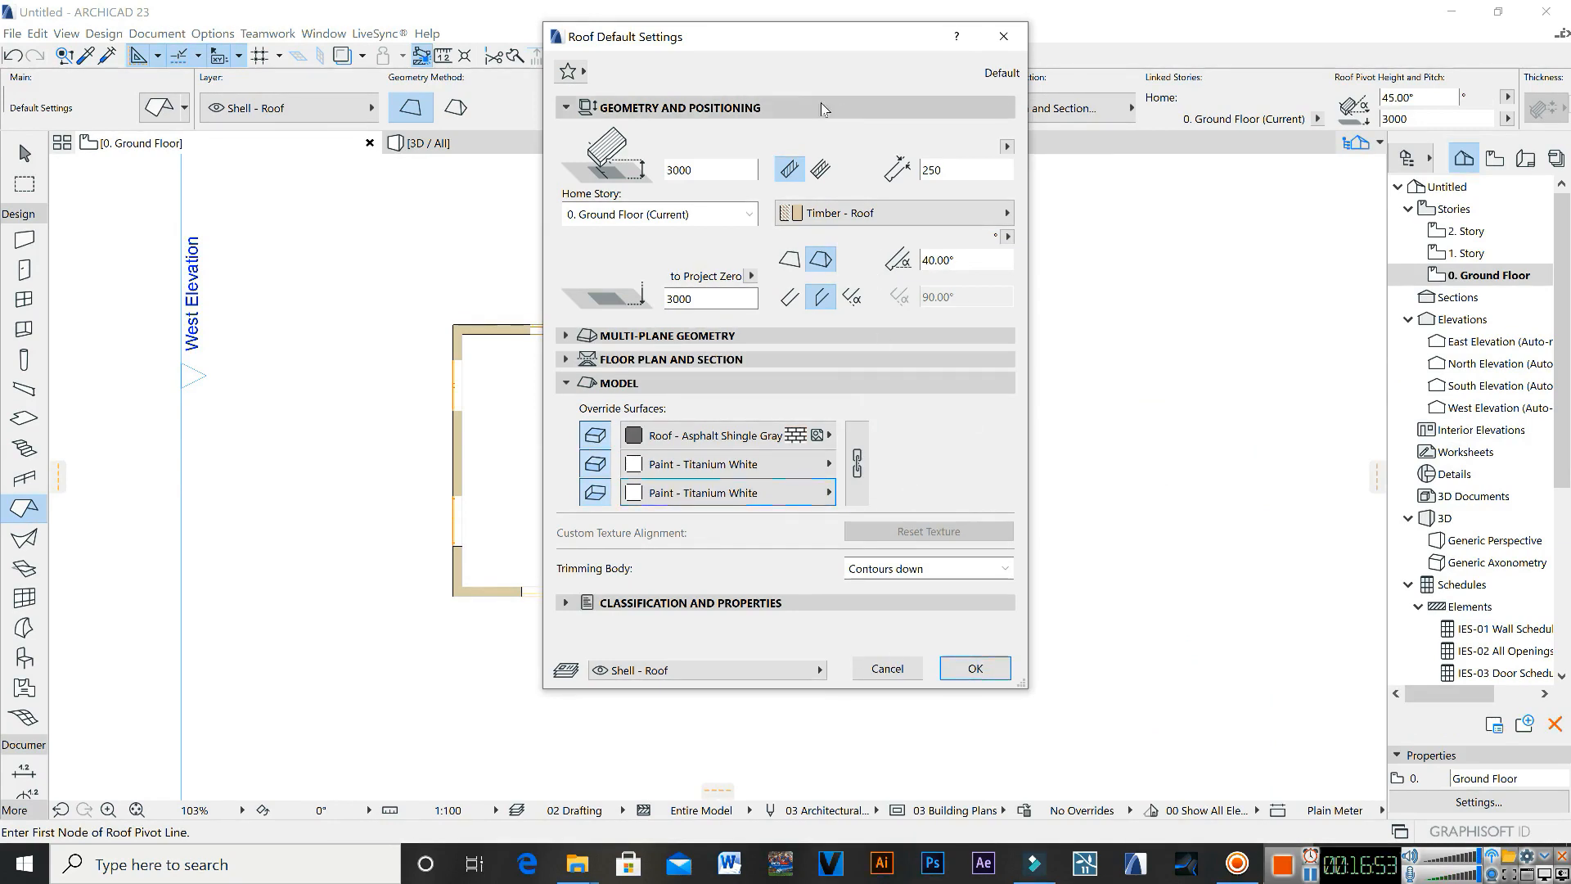
left_click(986, 667)
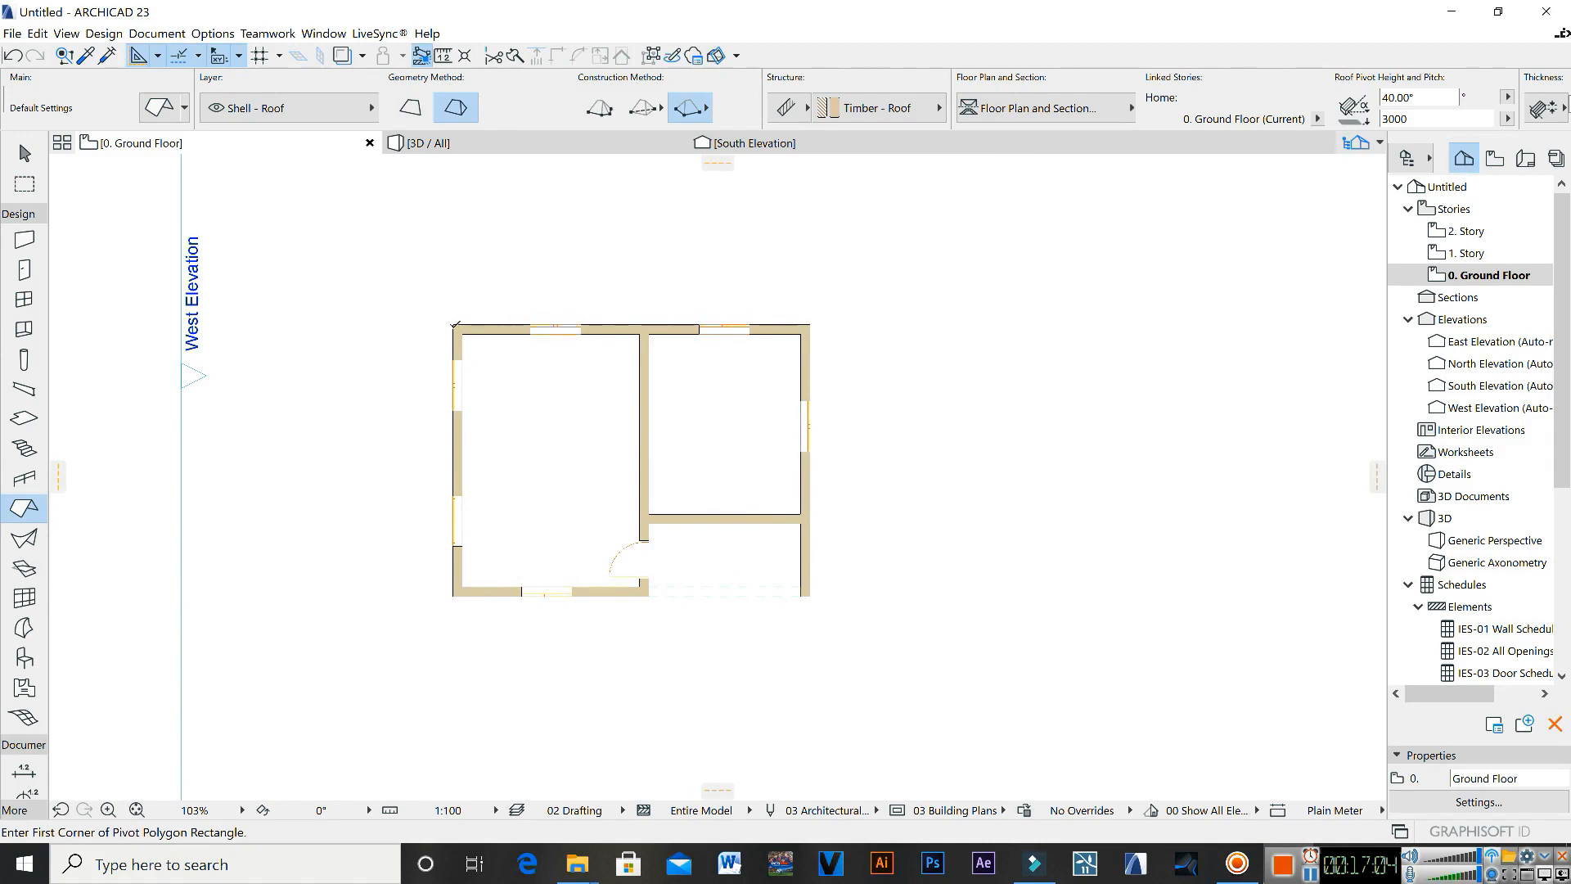
Step: Draw a rectangular multi-plane hip roof, about 8475 by 6450, between the opposite outer corners of the house walls
left_click(645, 110)
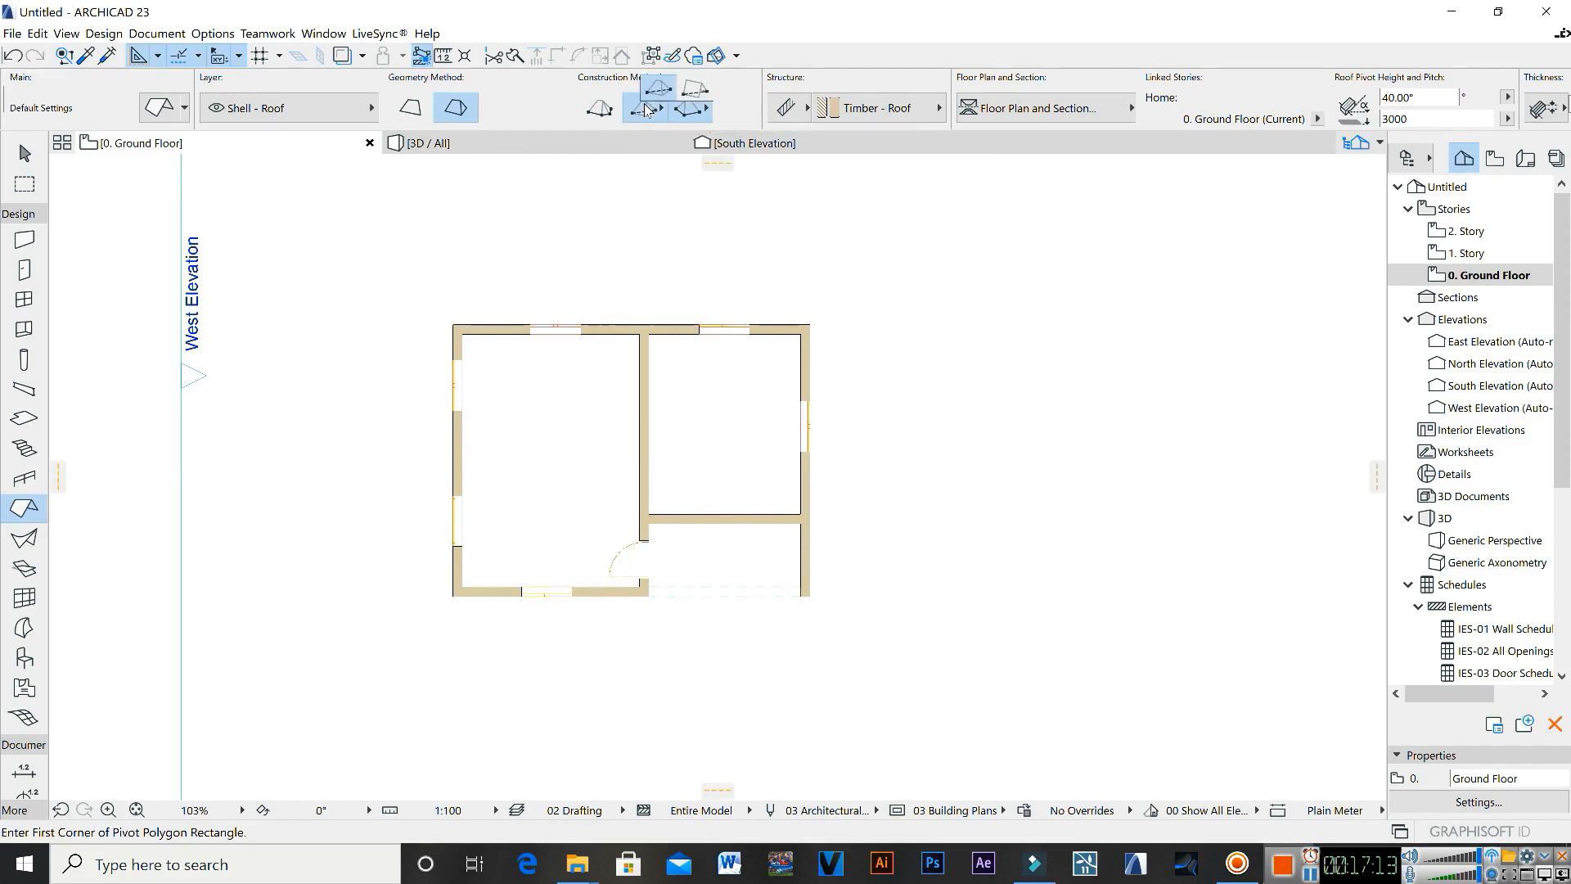
left_click(471, 308)
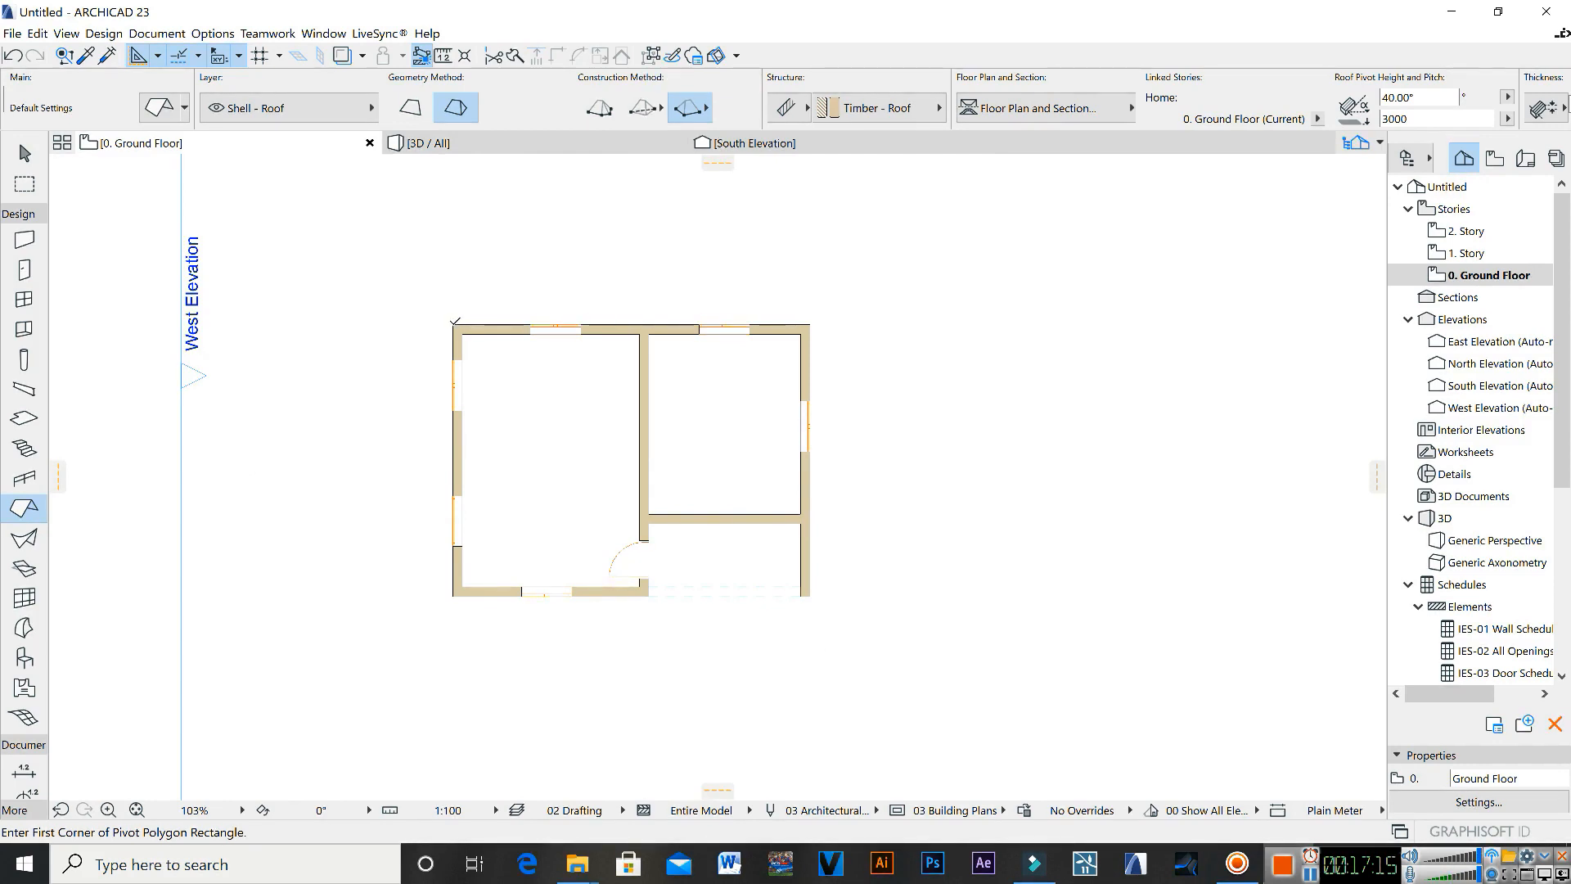
left_click(454, 324)
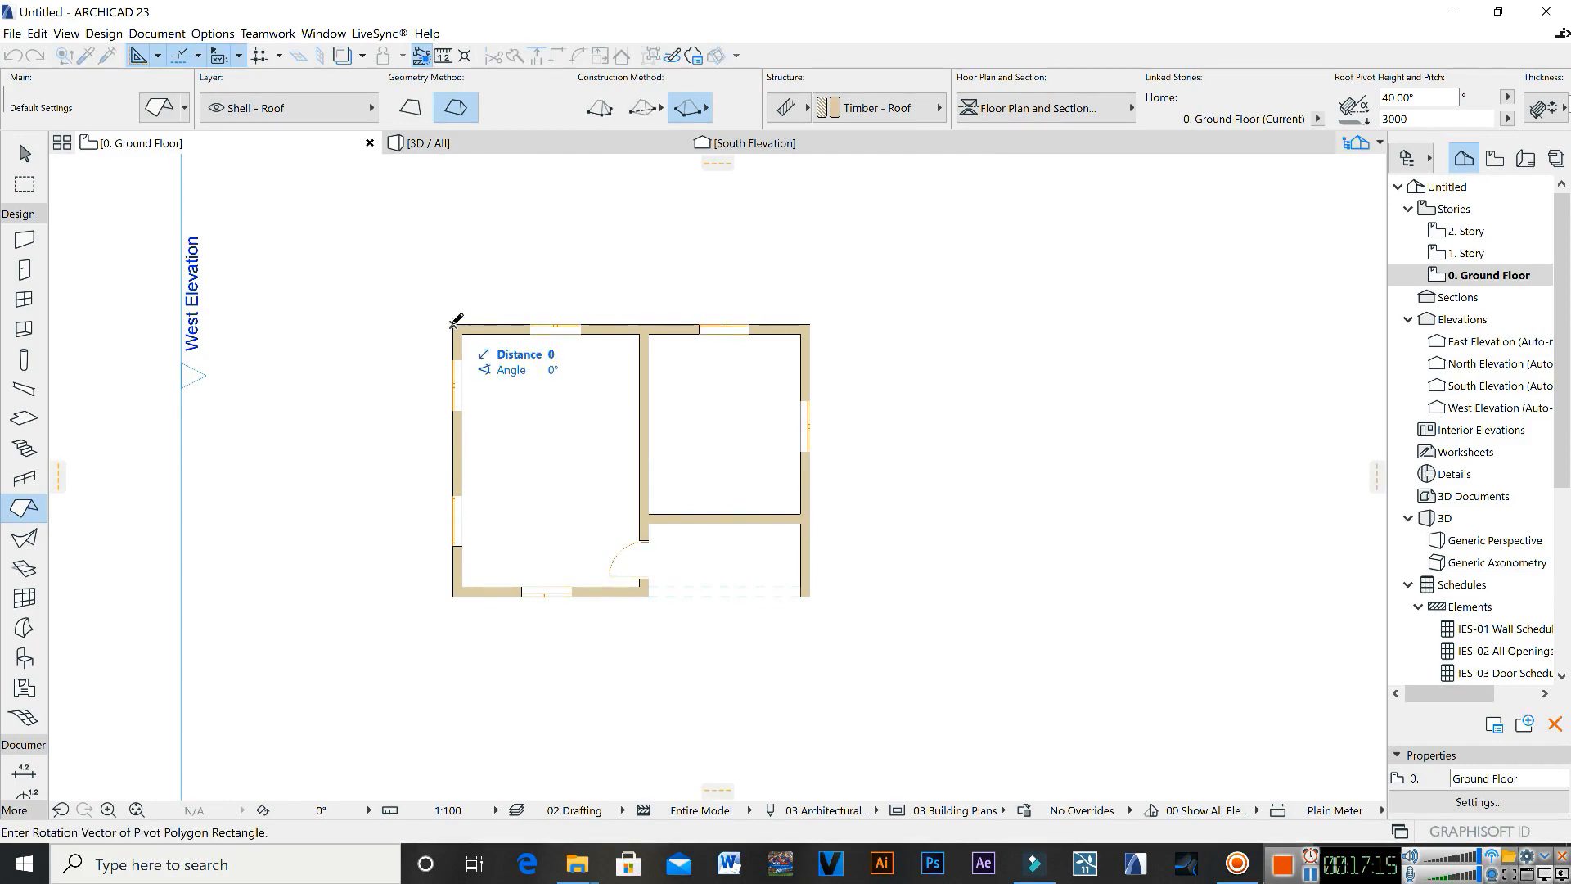
left_click(688, 111)
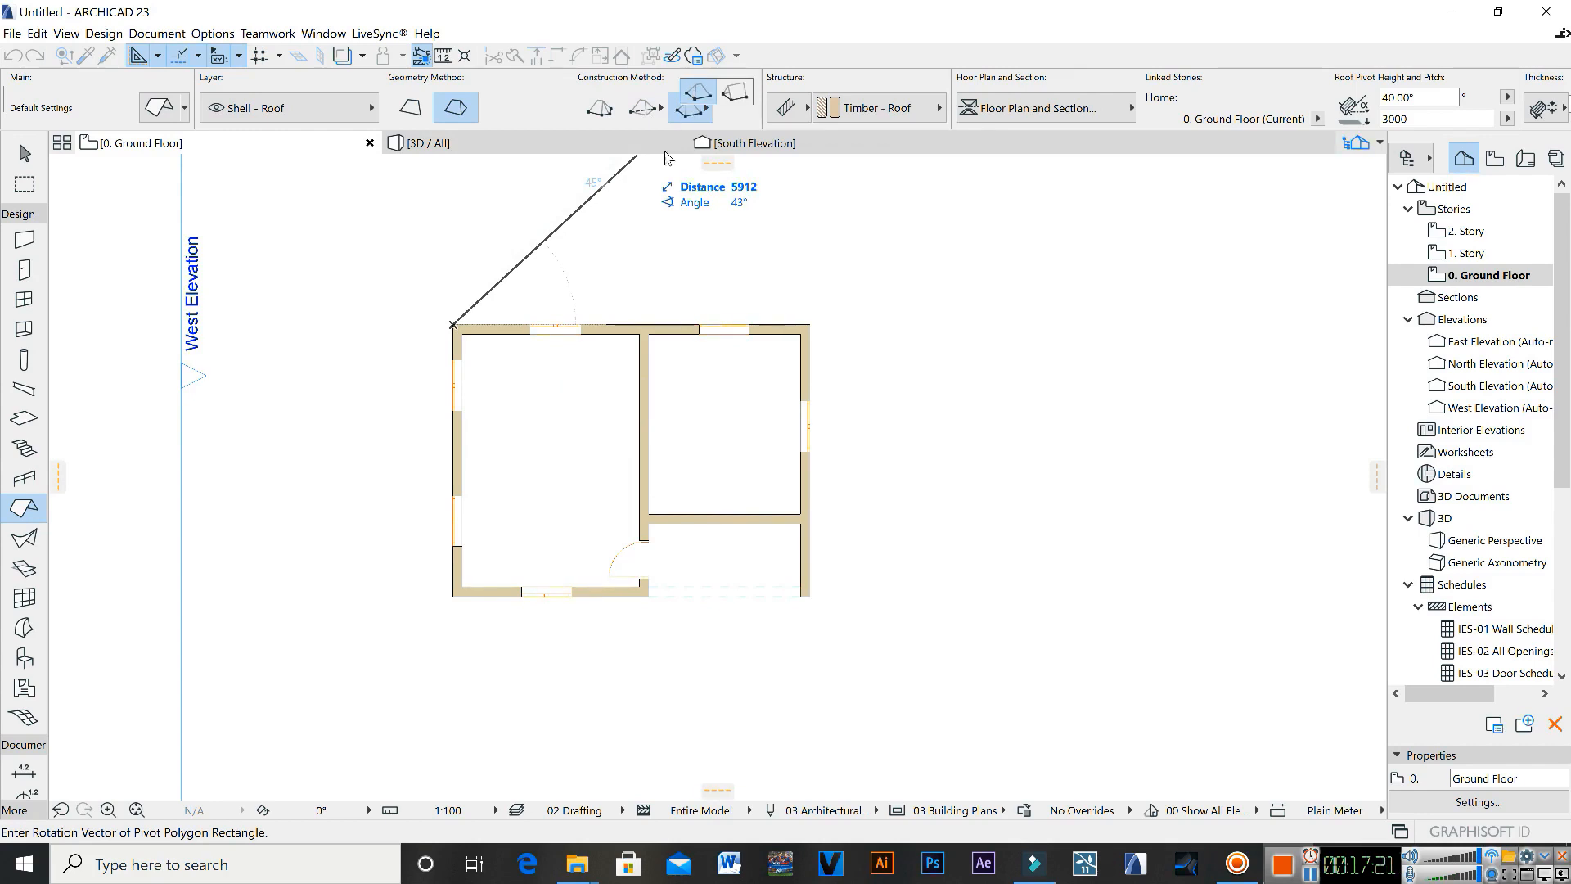
left_click(644, 113)
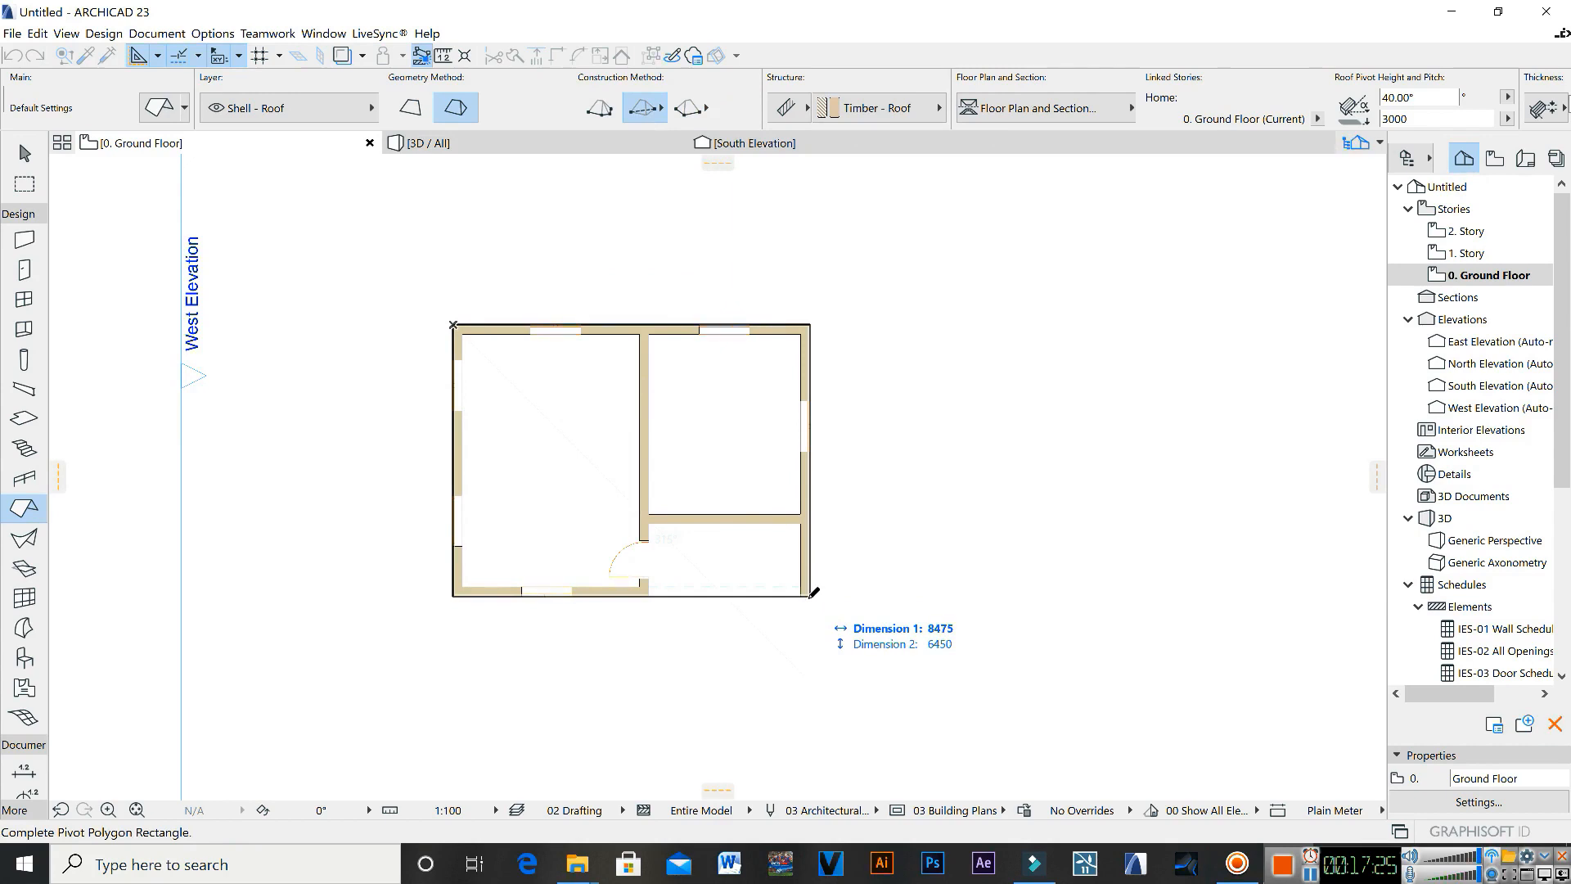
left_click(813, 593)
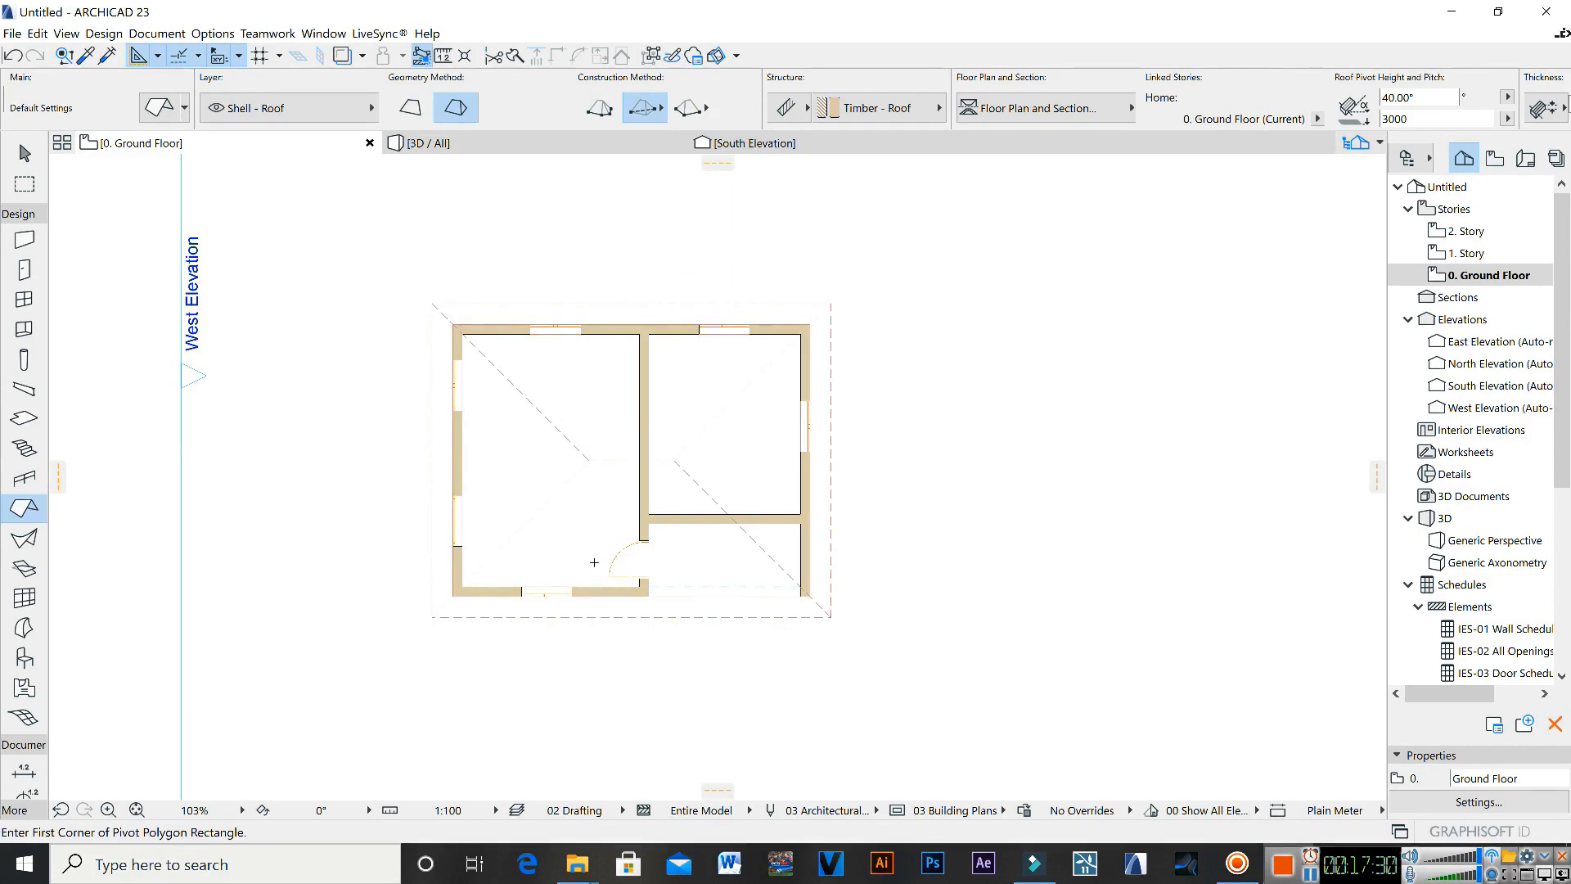
Step: Examine the hip roof and where it meets the walls from several sides in the 3D view
scroll(603, 532, "up", 2)
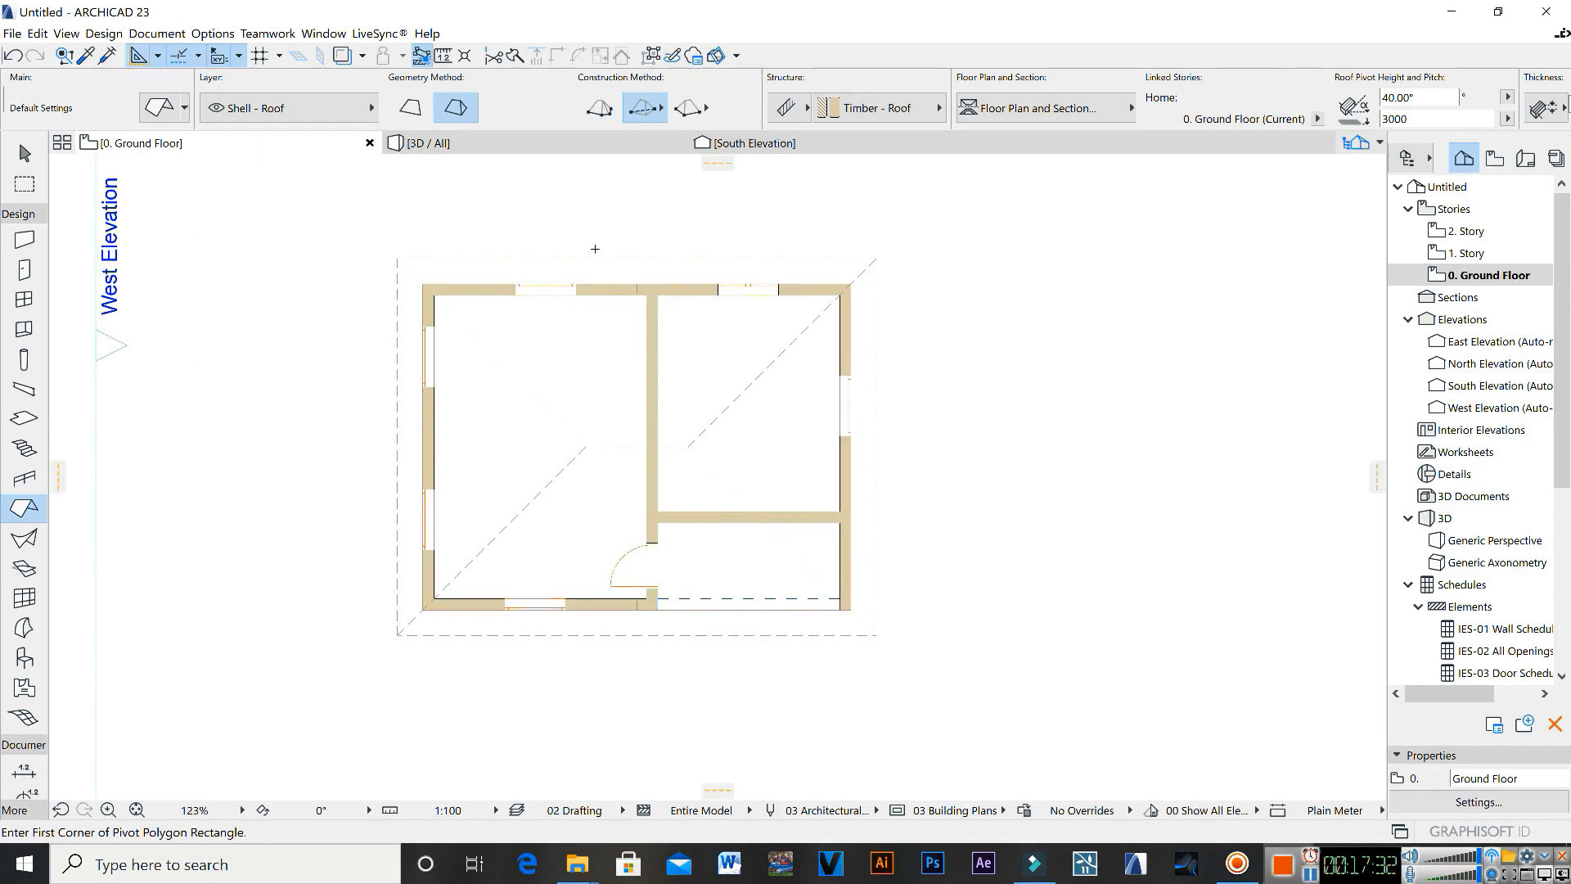
left_click(518, 149)
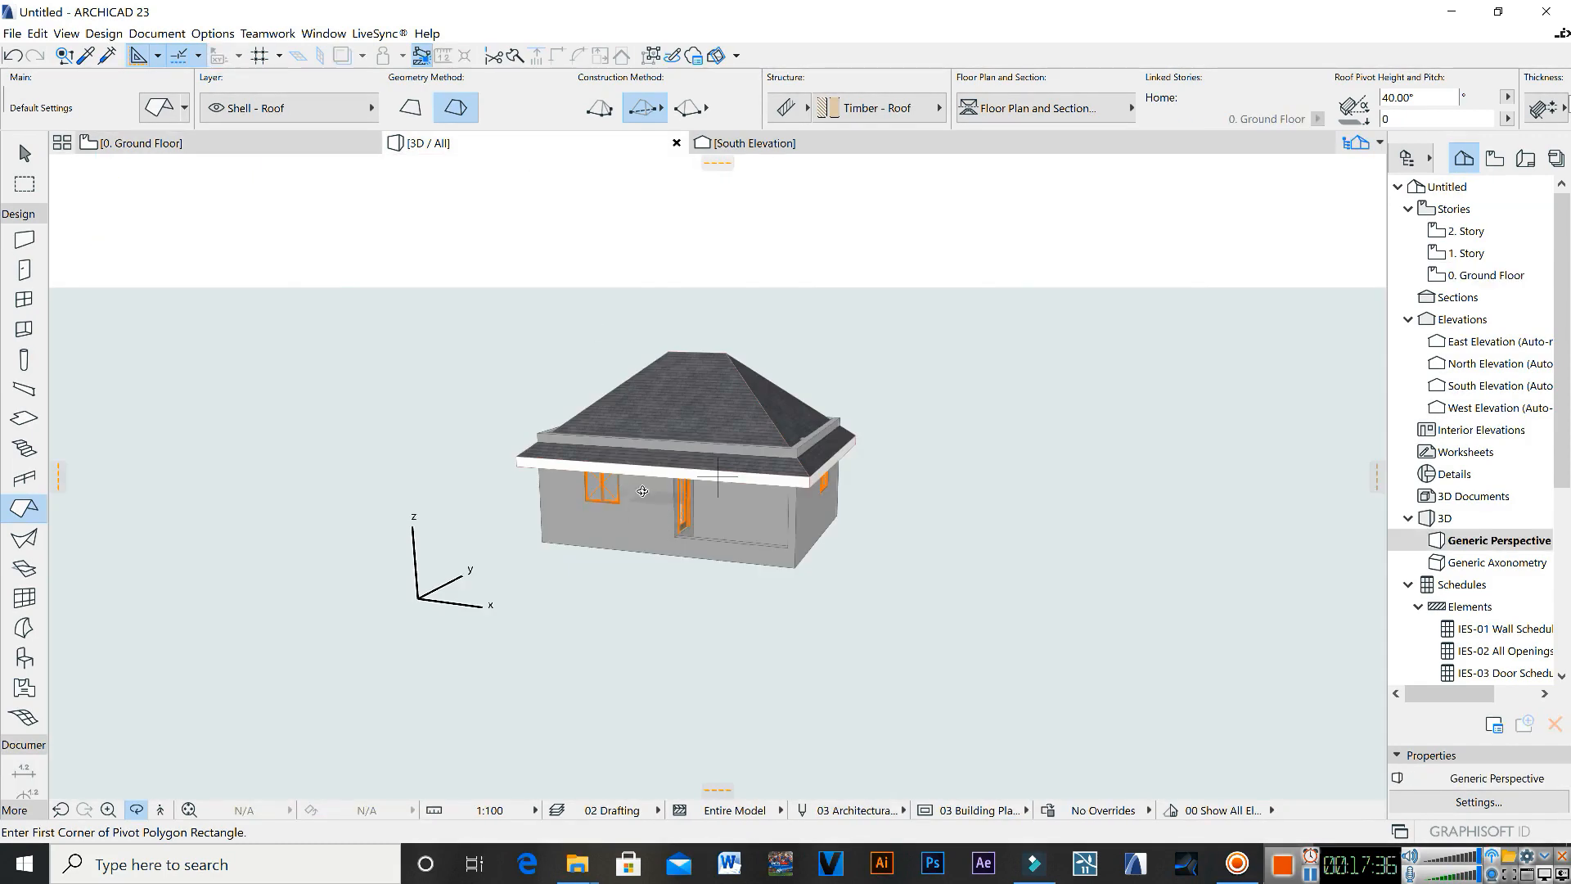
left_click_drag(616, 493, 826, 455)
scroll(585, 487, "up", 5)
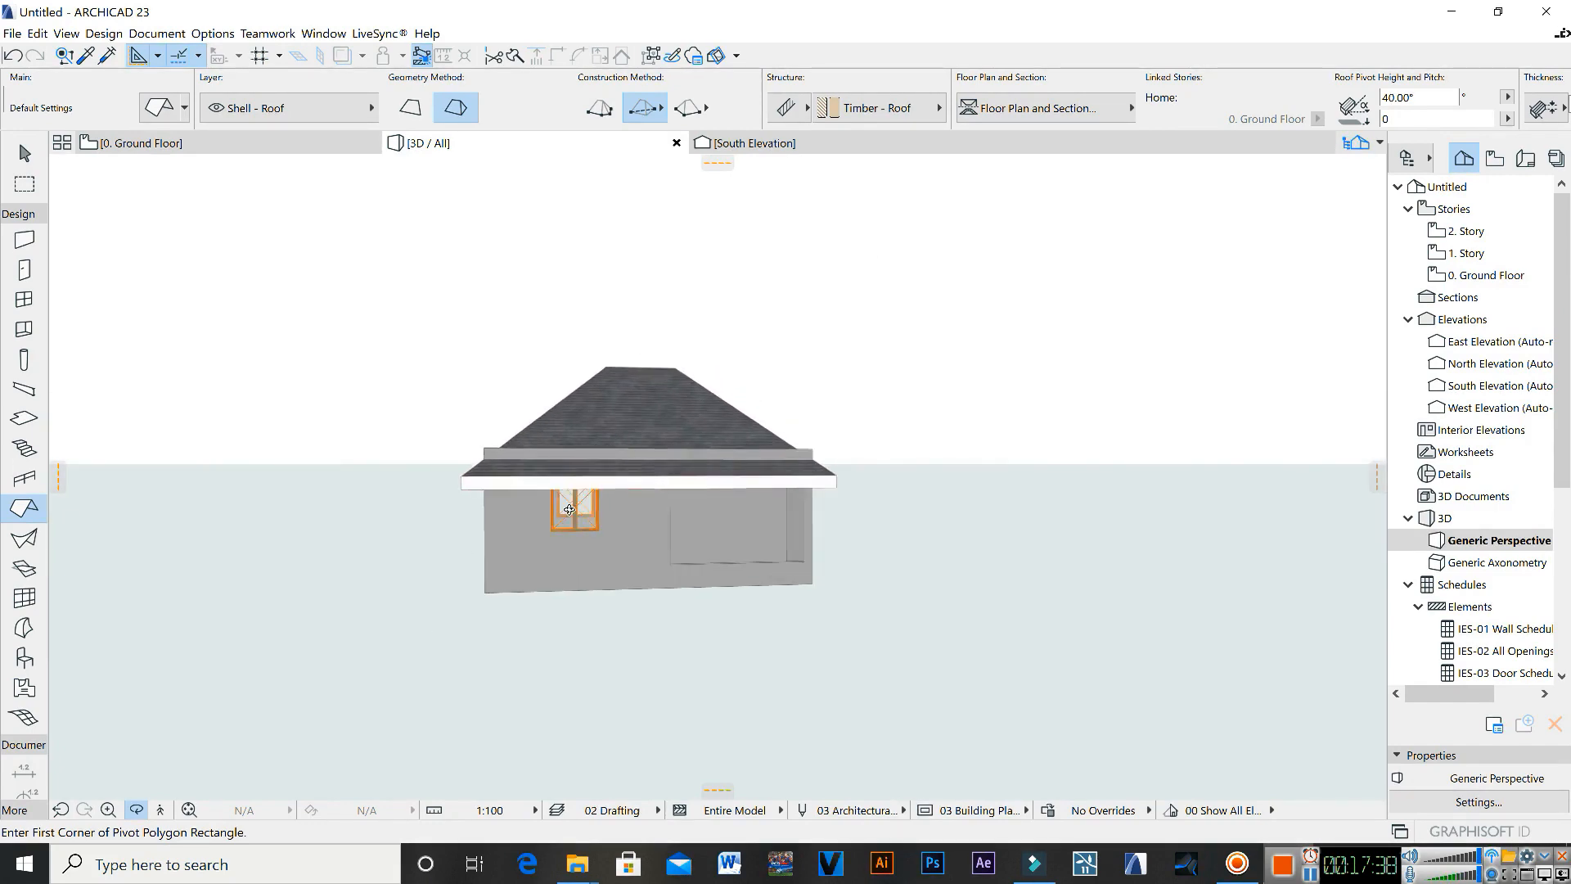
scroll(602, 356, "down", 5)
left_click_drag(714, 477, 752, 467)
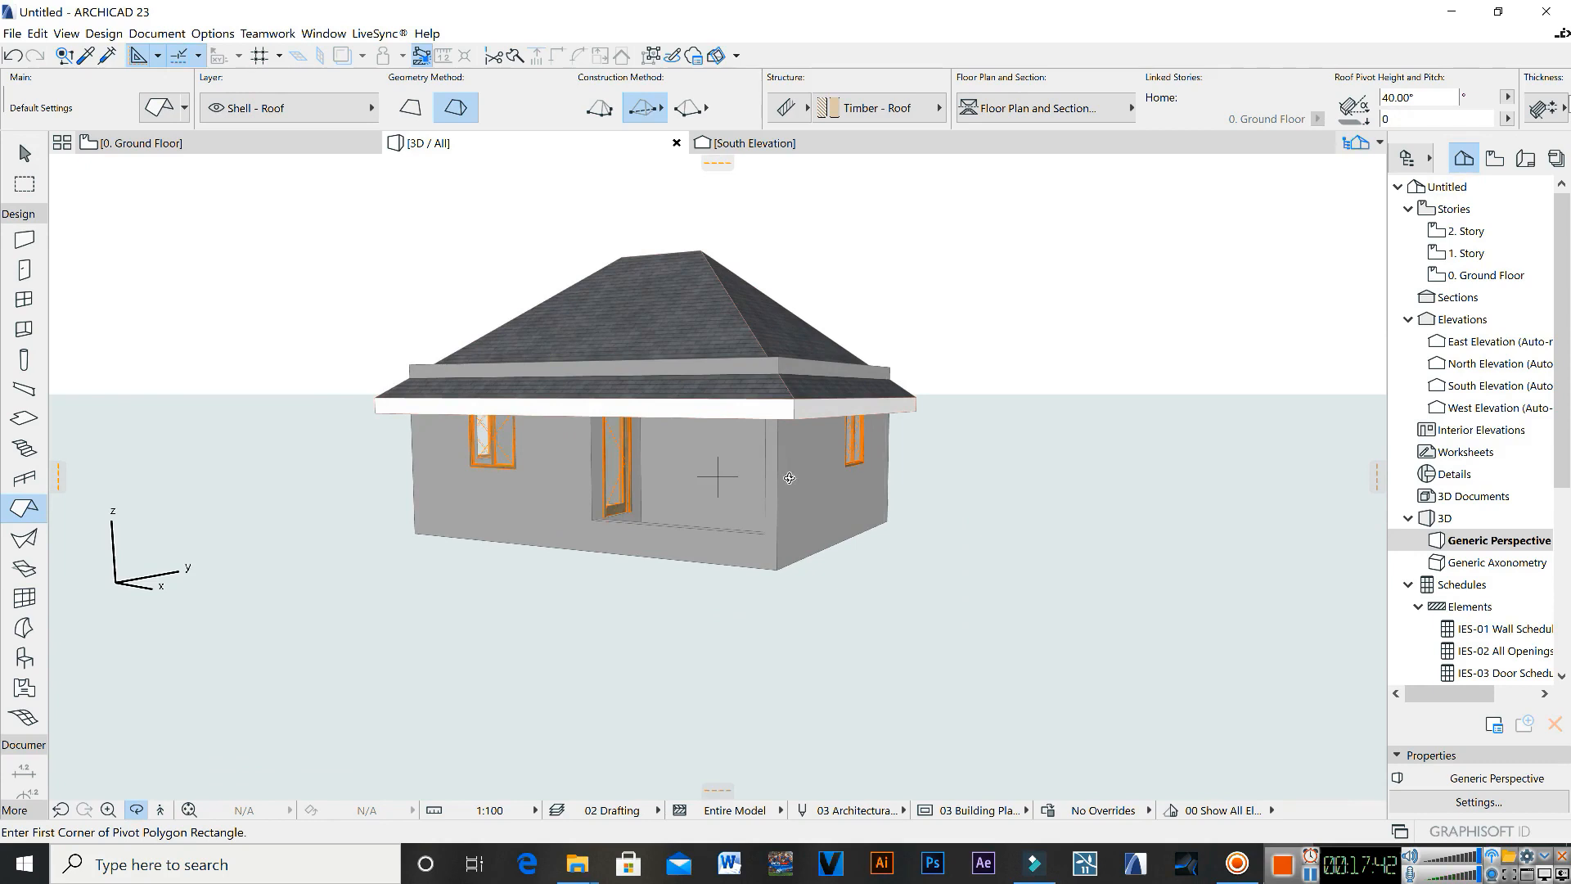
scroll(819, 434, "up", 4)
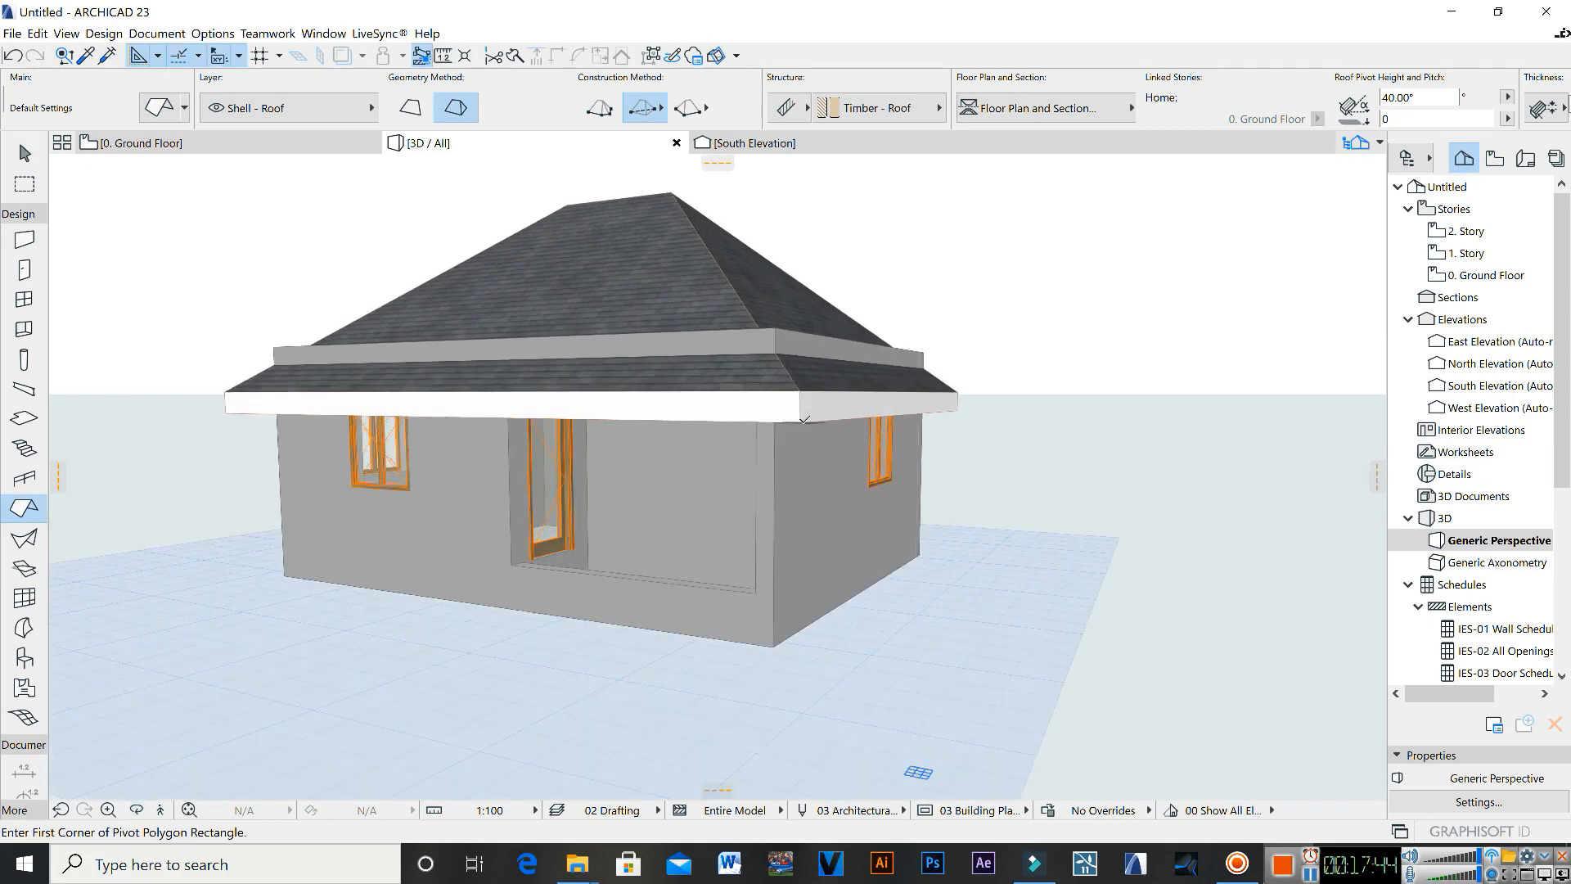
Step: Select the hip roof in 3D and open its pivot line elevation for editing
key("Escape")
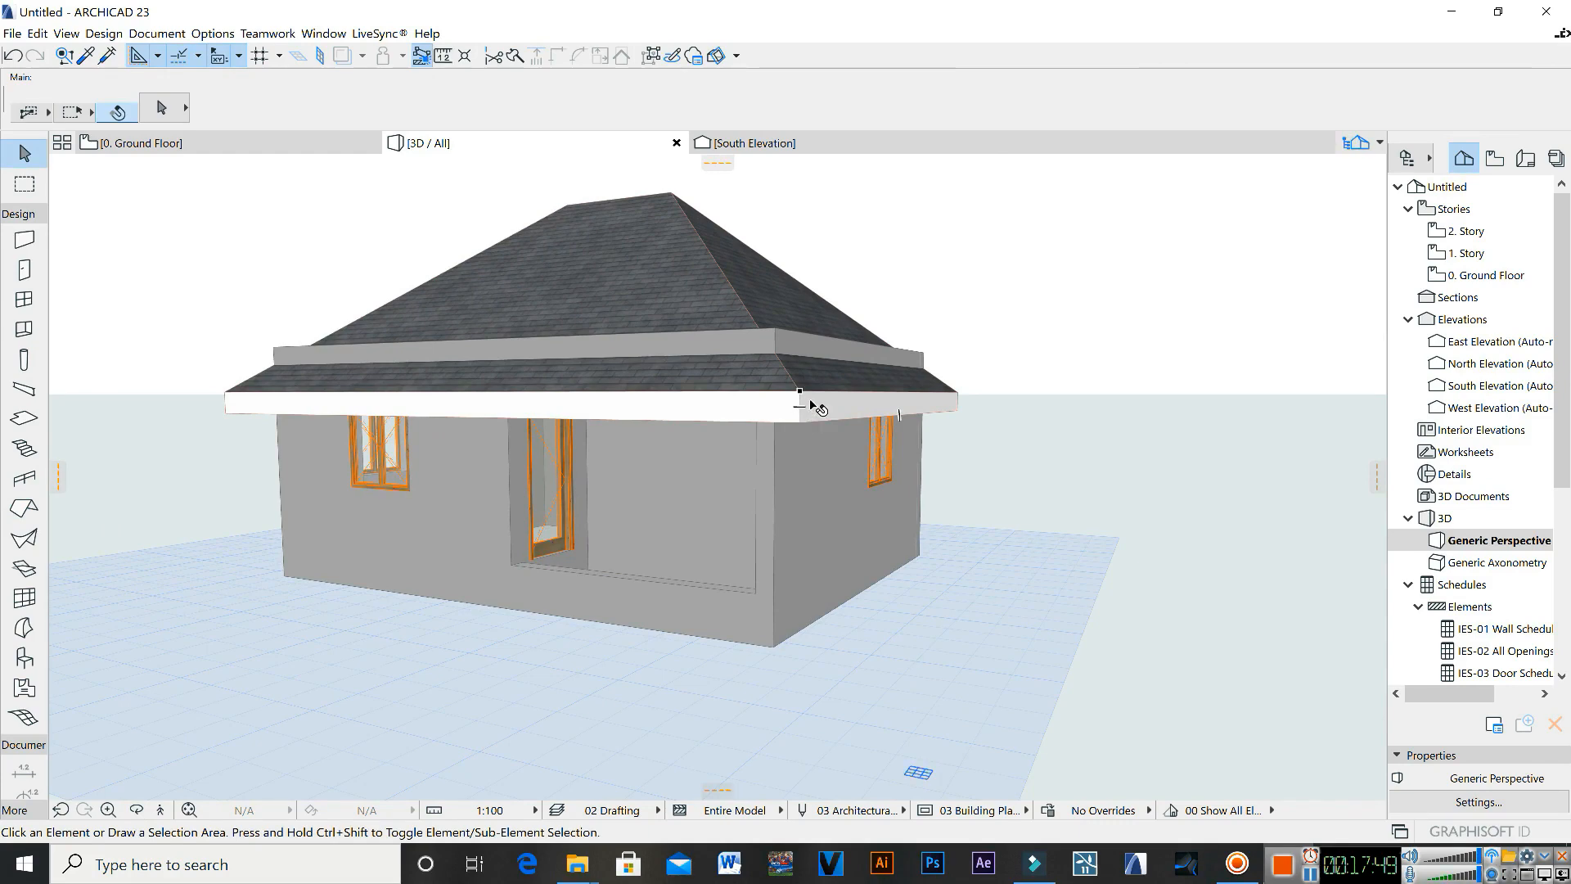
left_click(812, 403)
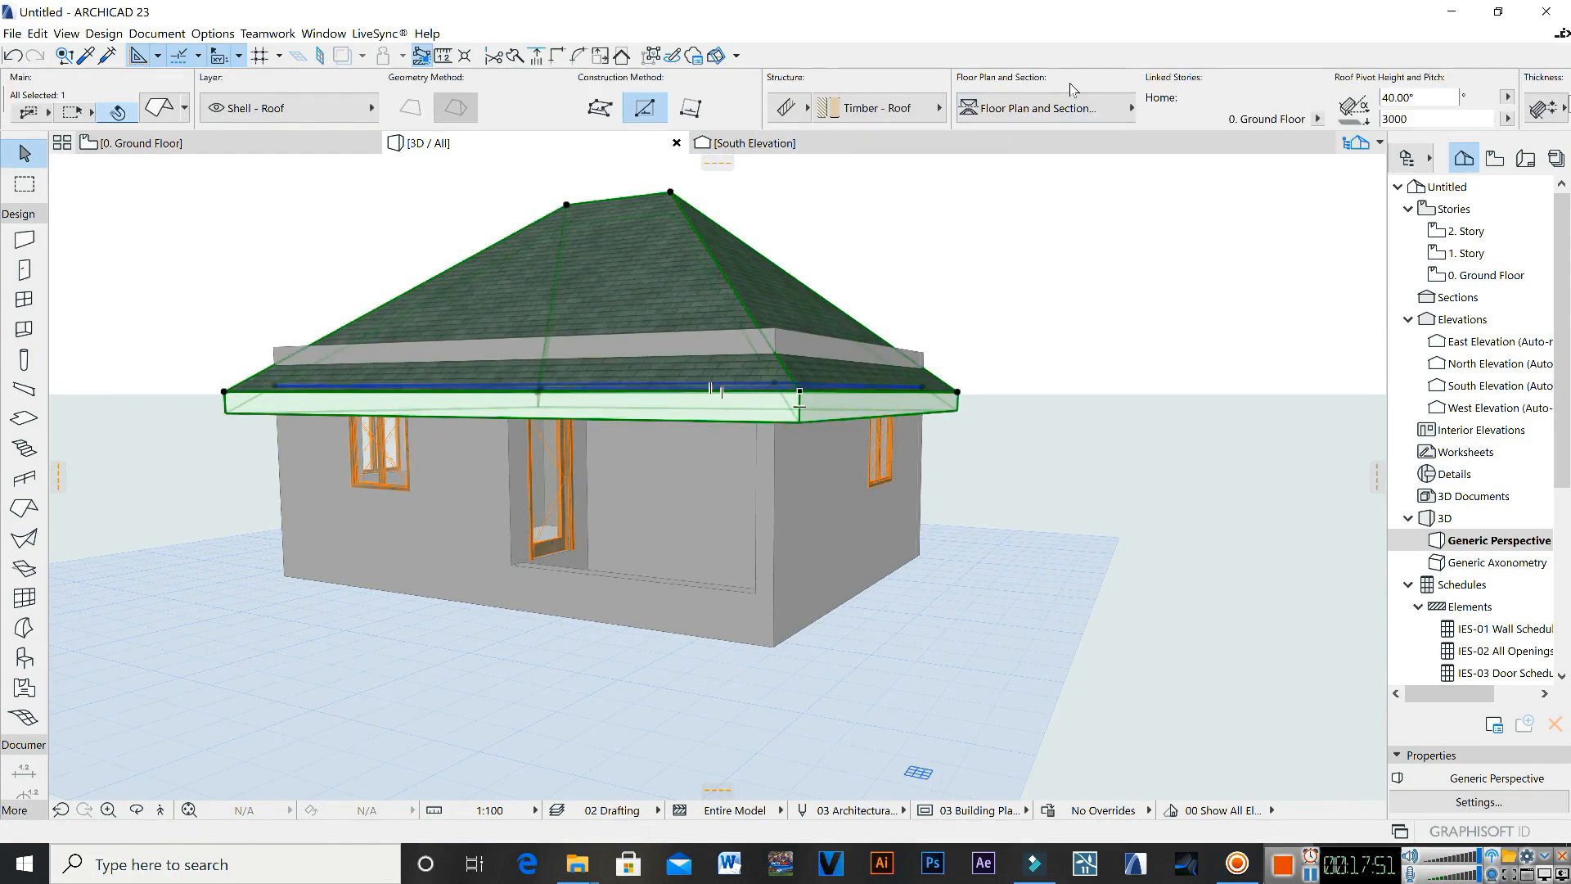
scroll(1061, 94, "down", 5)
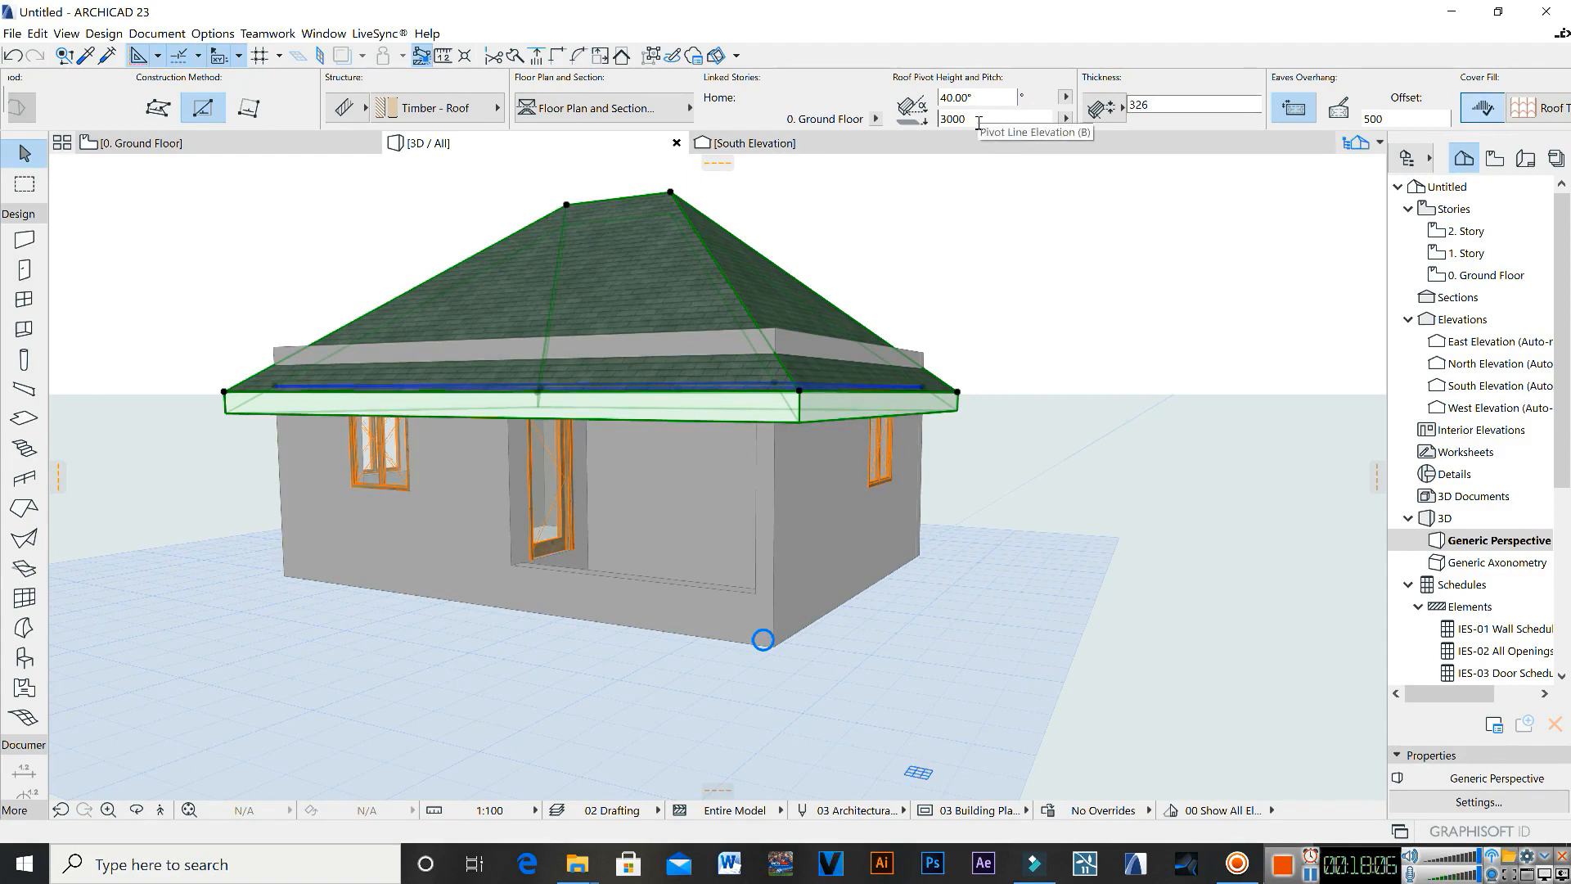
left_click_drag(954, 121, 950, 123)
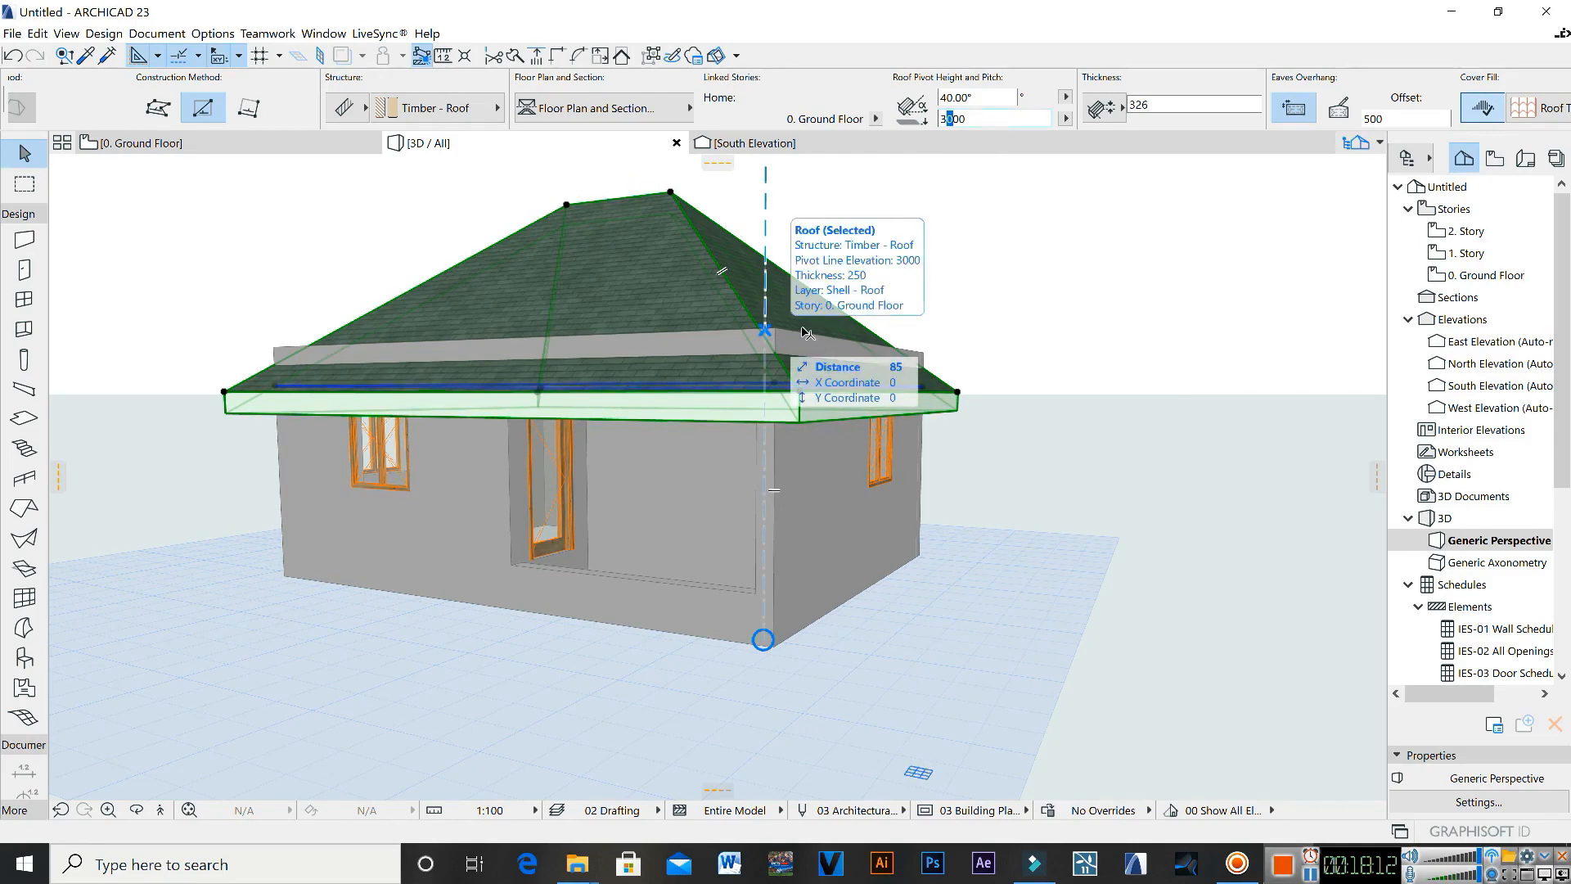
left_click(1011, 270)
middle_click_drag(792, 365, 900, 270, "shift")
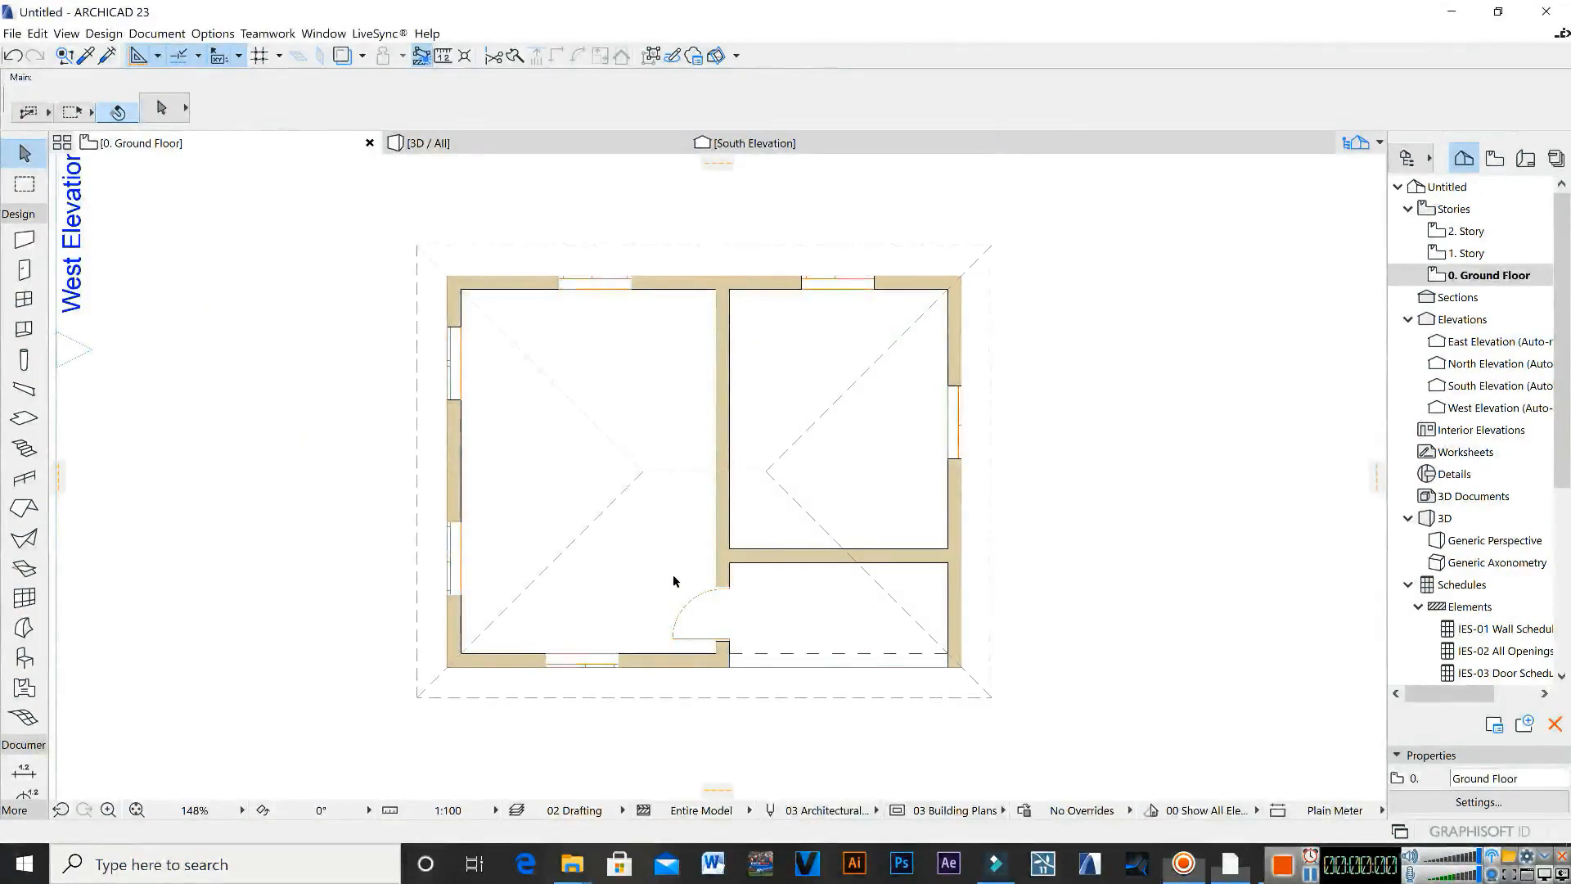
Step: Open the default settings for new slabs, switch the structure to basic and set the thickness to 150
middle_click_drag(528, 397, 530, 427)
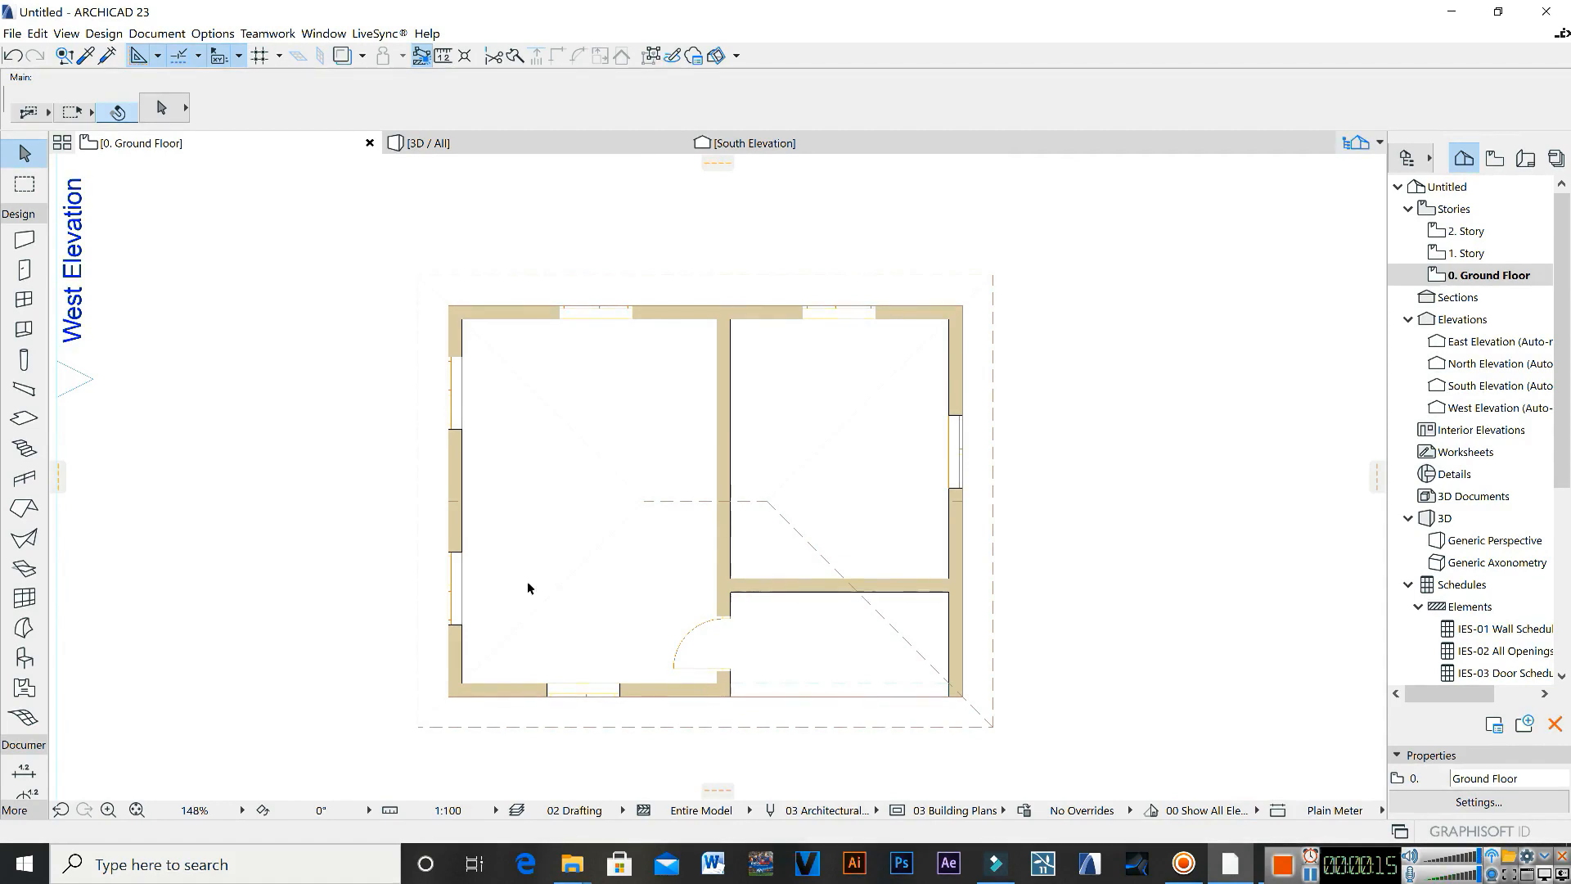
left_click(22, 419)
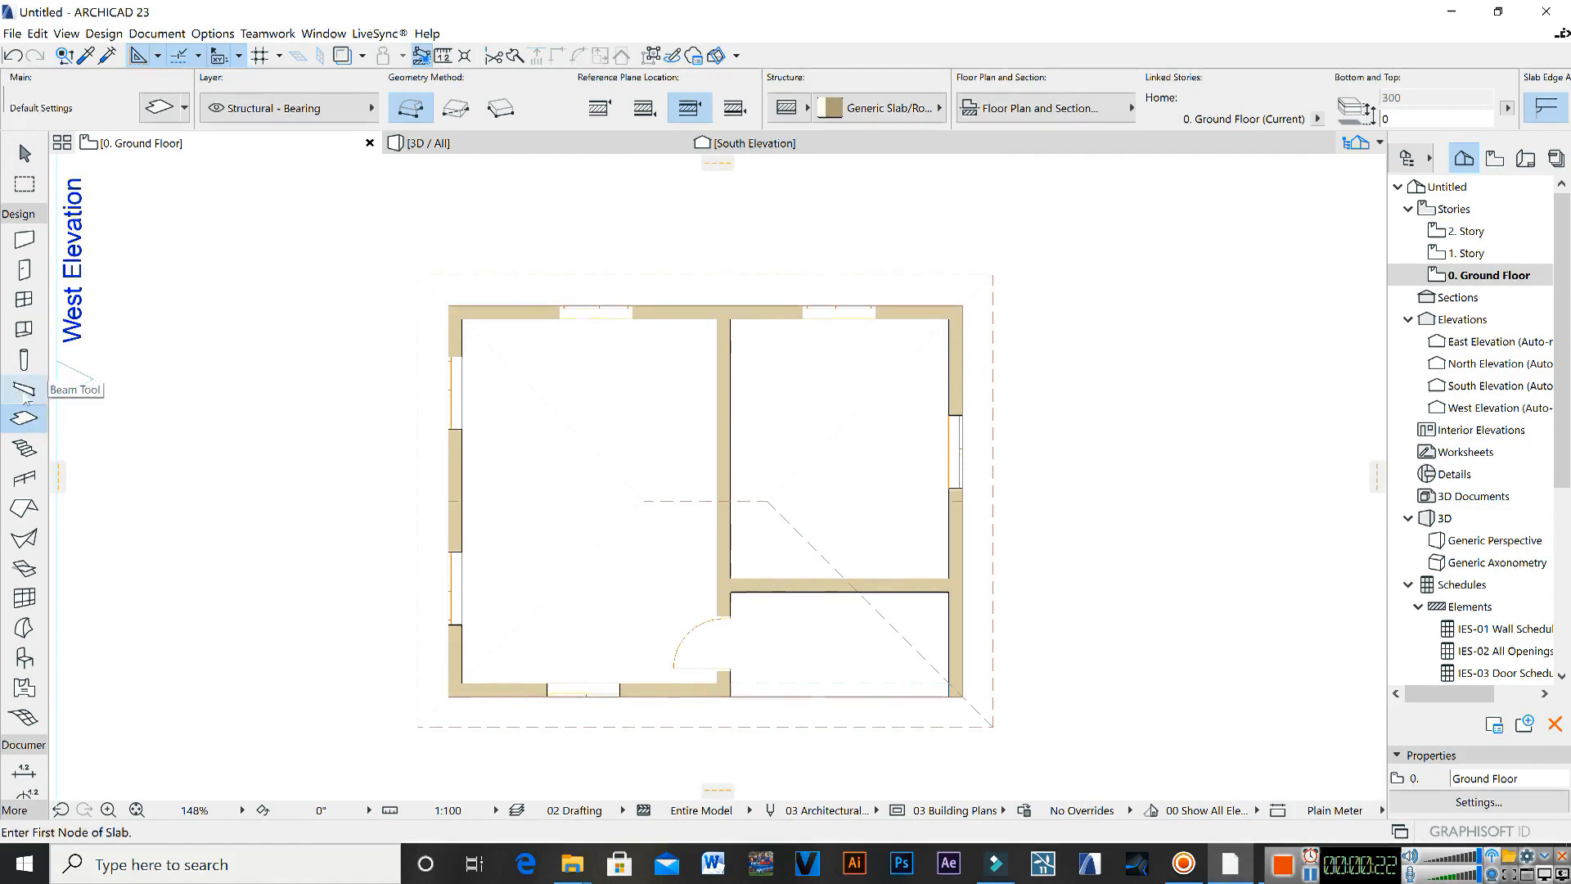
left_click(164, 110)
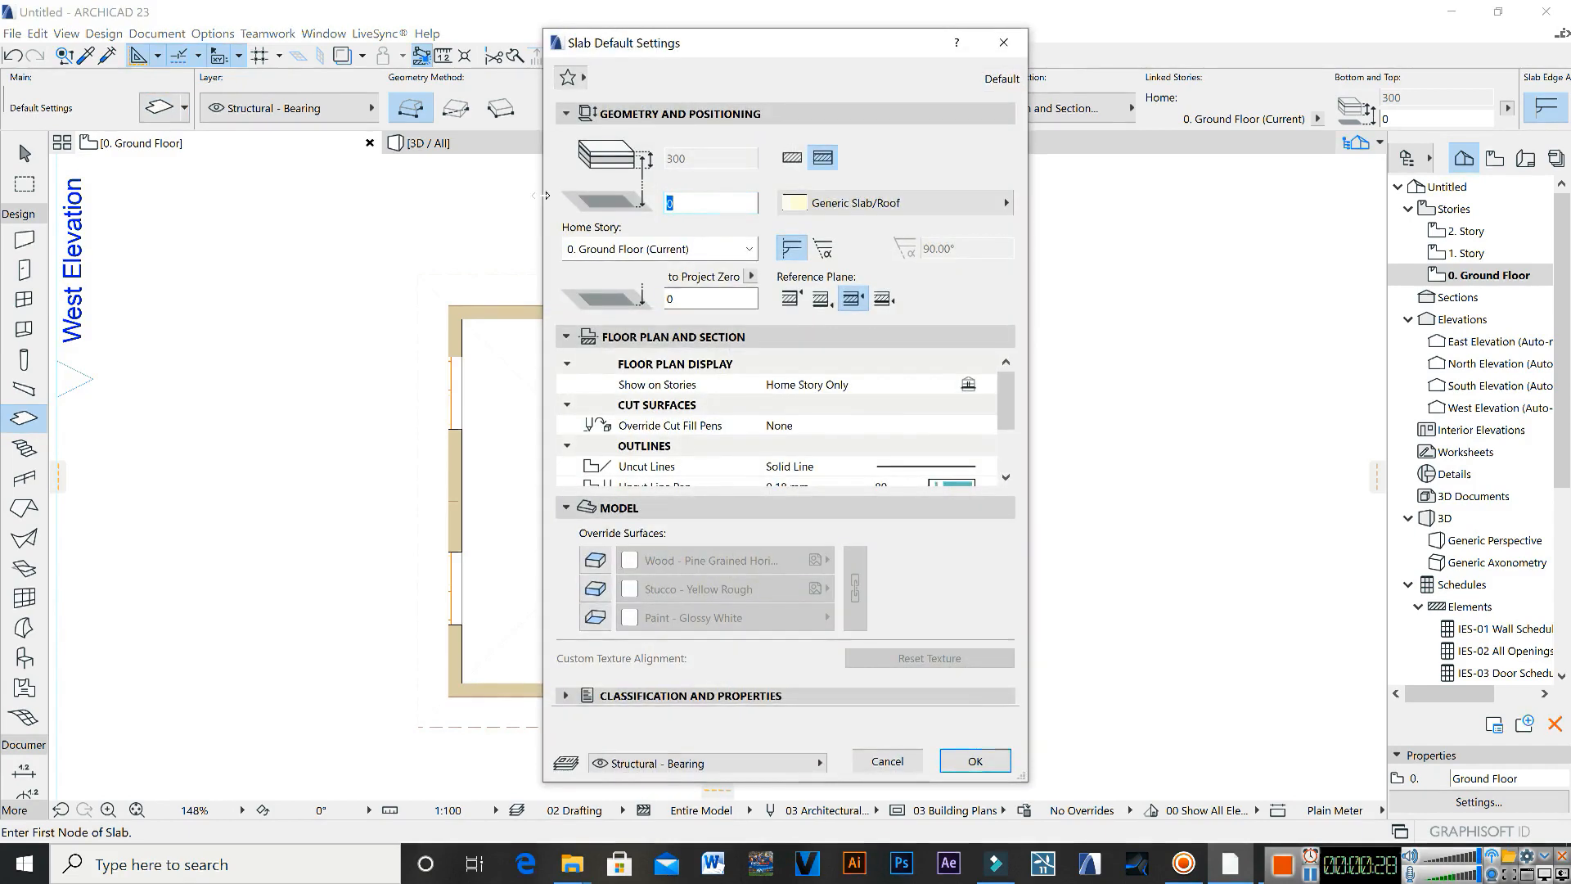
left_click_drag(723, 48, 710, 140)
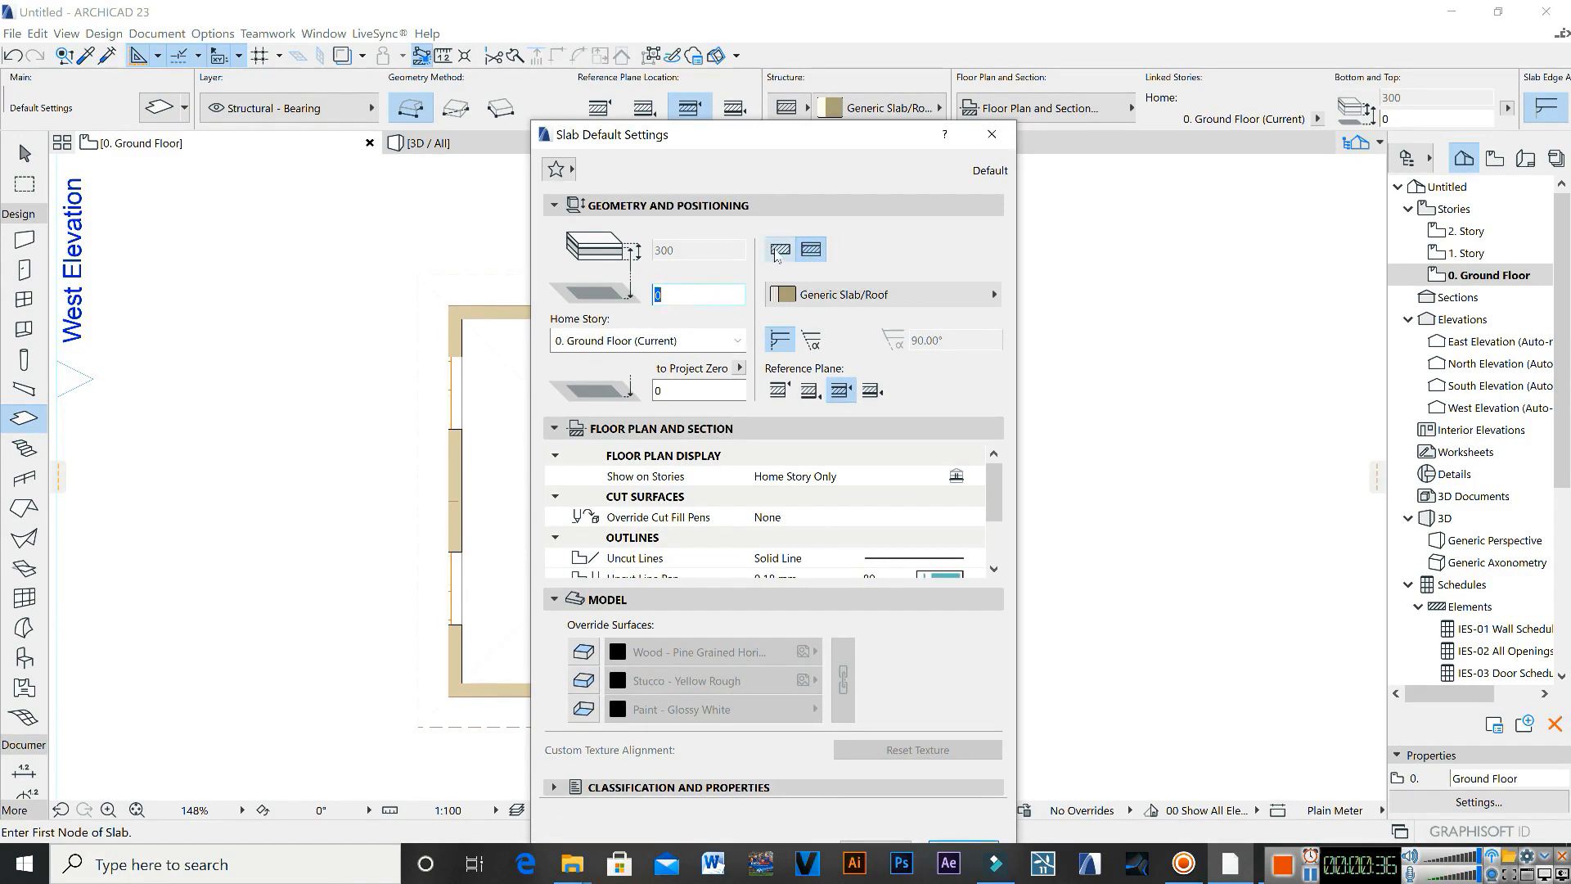
left_click(779, 251)
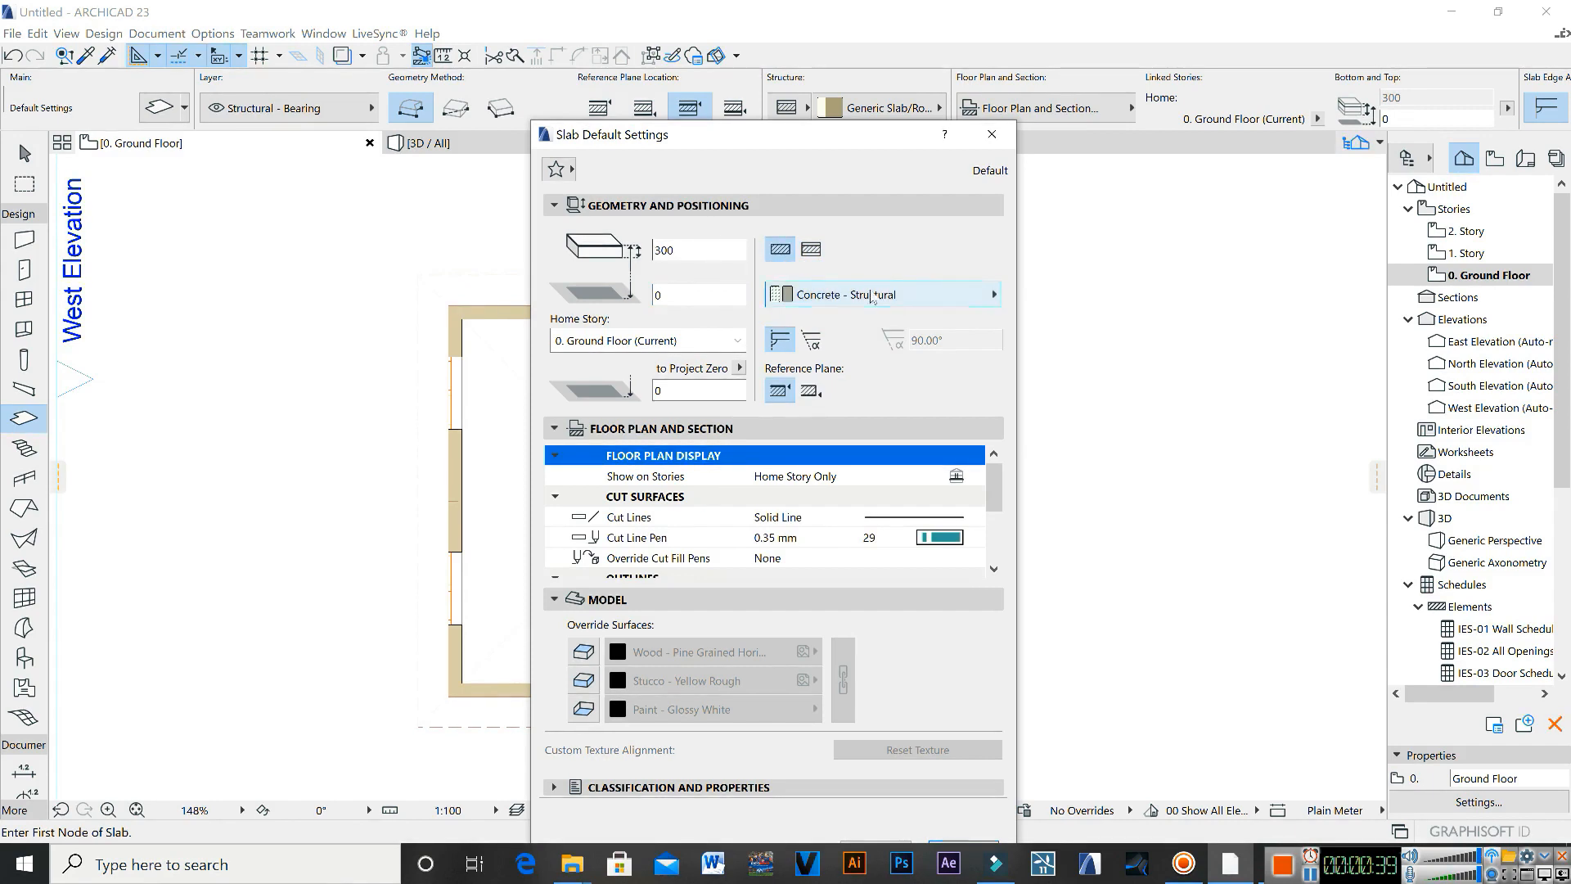
double_click(672, 249)
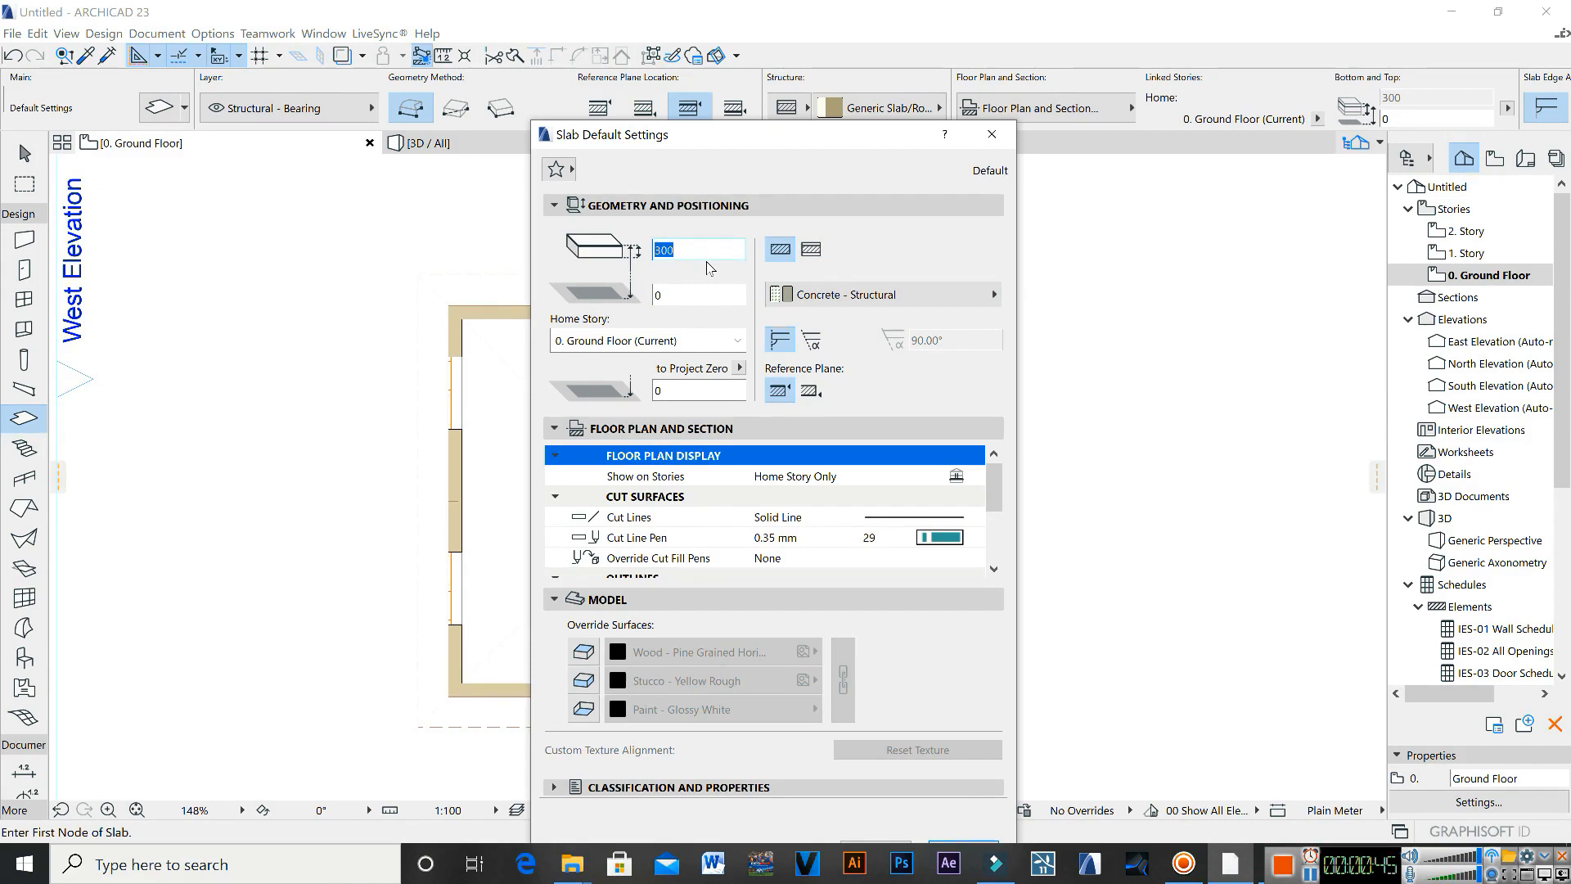
type("150")
Step: Set the slab's offset to its home story, the ground floor, to 600
left_click_drag(754, 147, 724, 79)
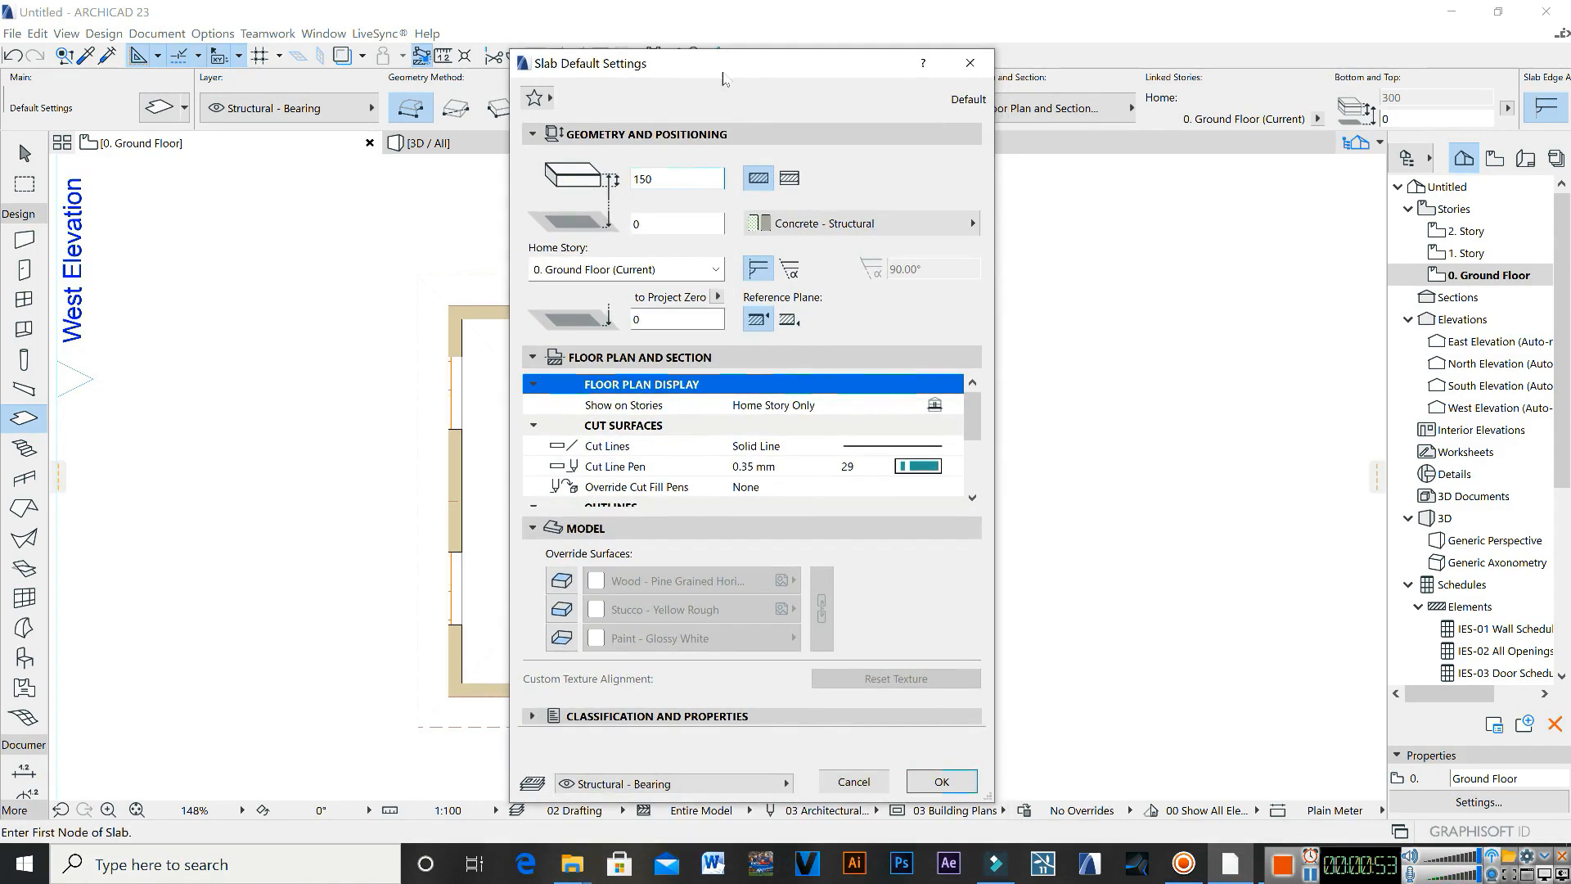
double_click(645, 227)
mouse_move(738, 66)
left_mouse_down()
mouse_move(716, 76)
mouse_move(728, 58)
left_mouse_up()
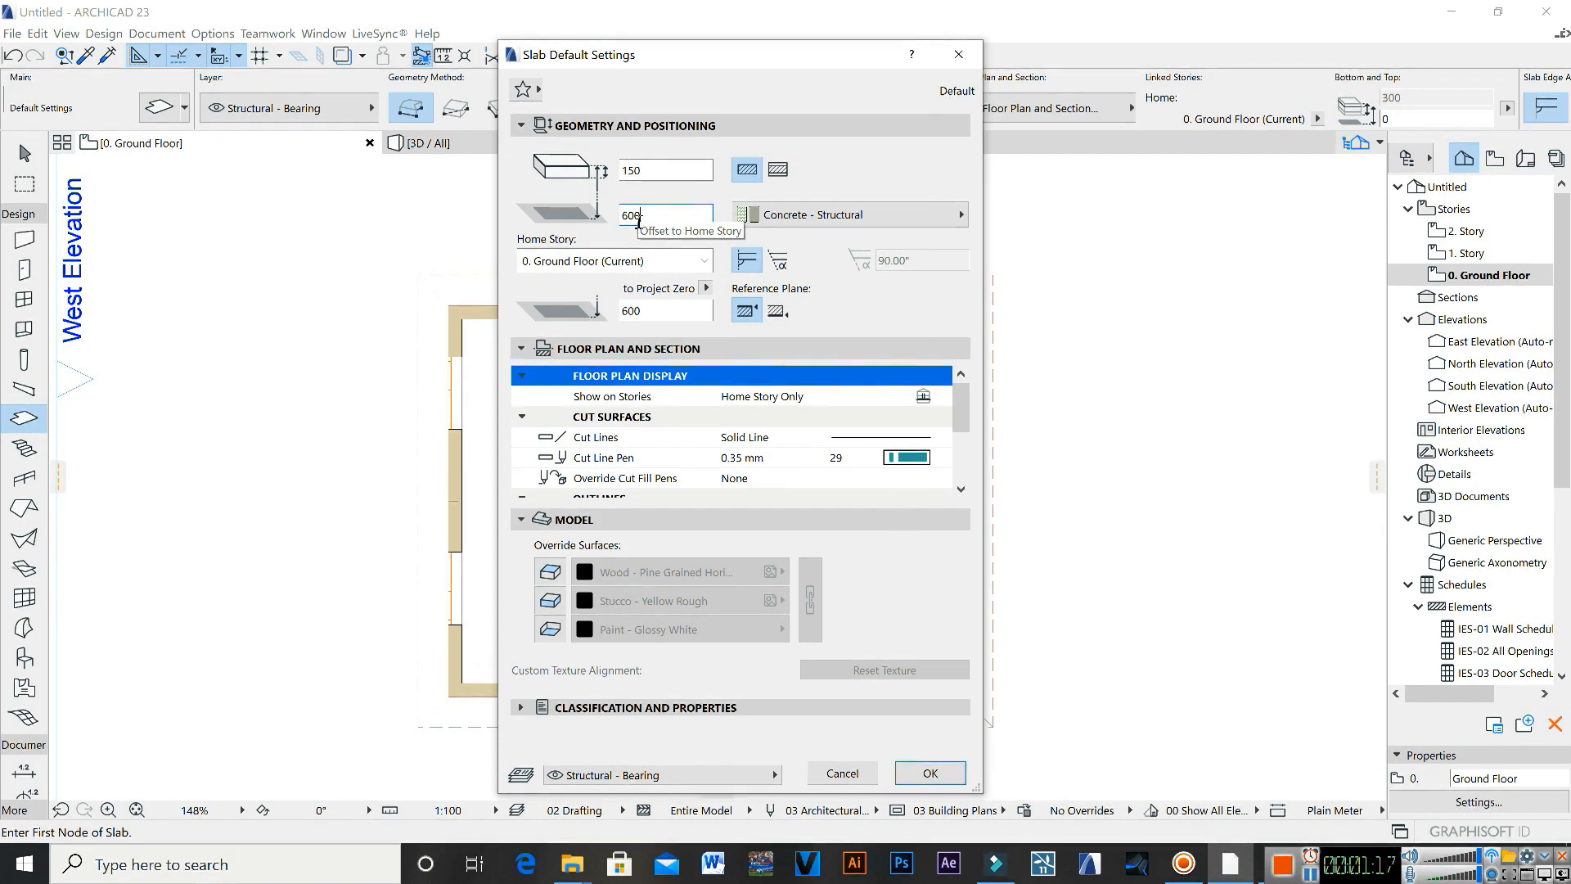
left_click_drag(684, 65, 848, 62)
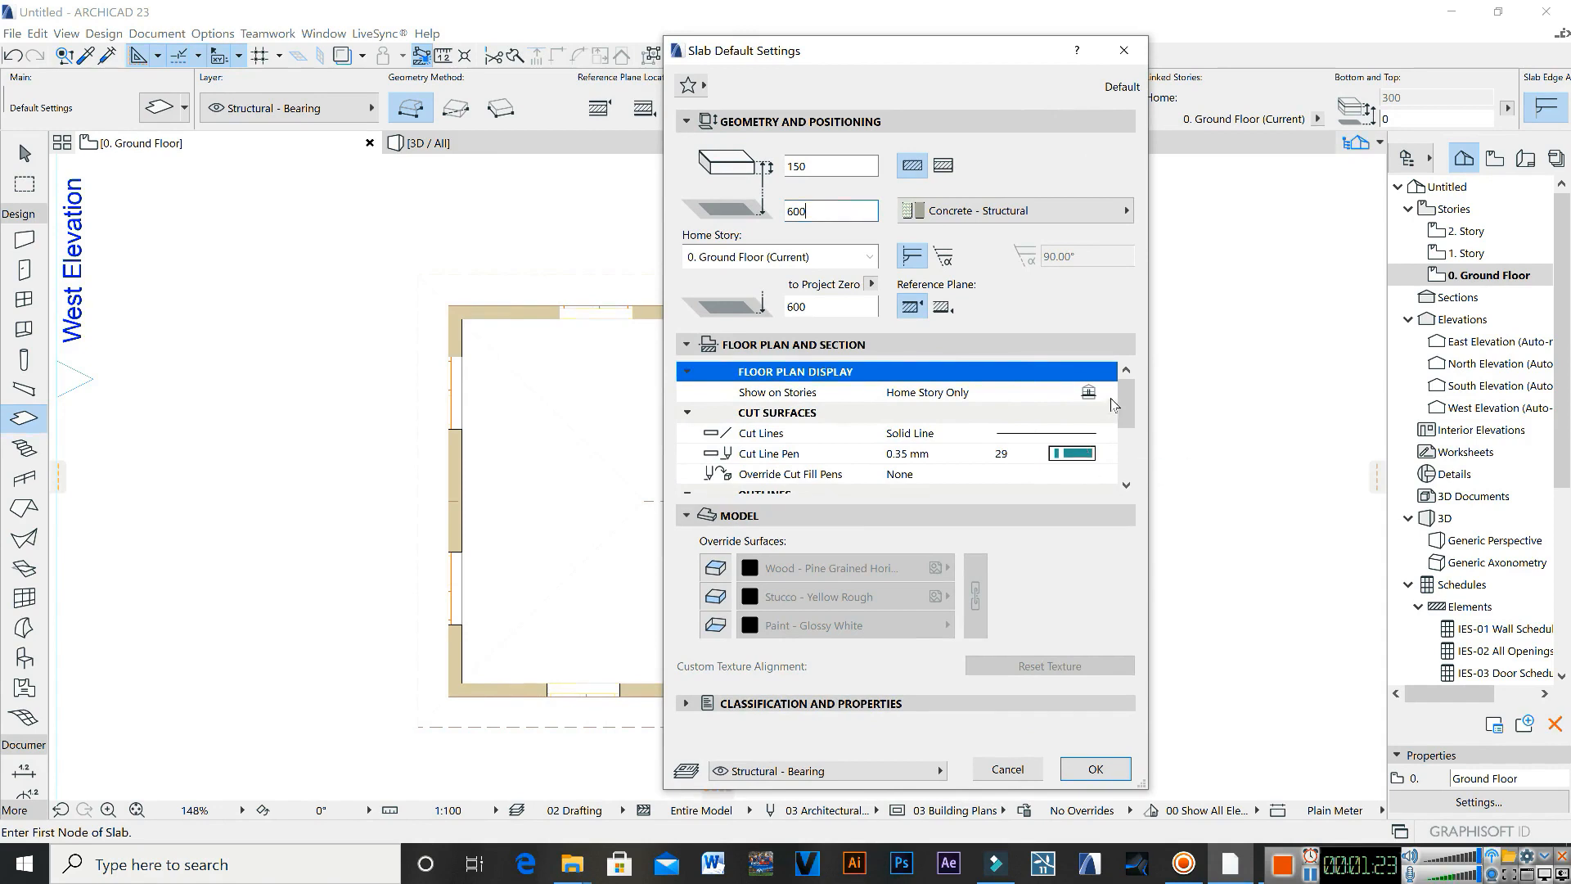
scroll(1127, 415, "down", 1)
scroll(1127, 414, "up", 1)
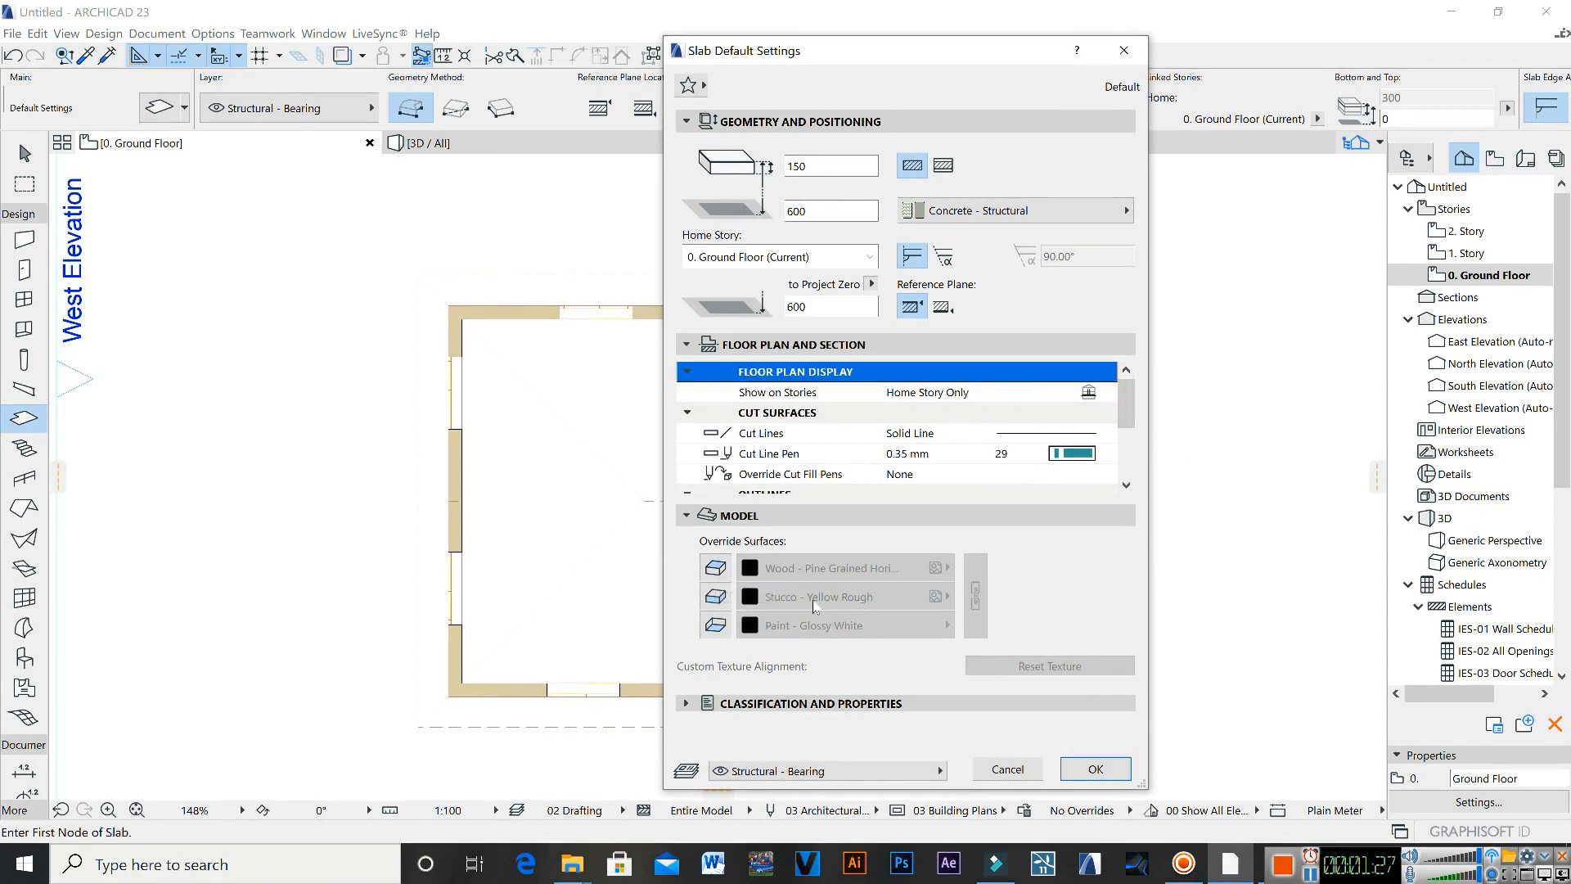
left_click(716, 567)
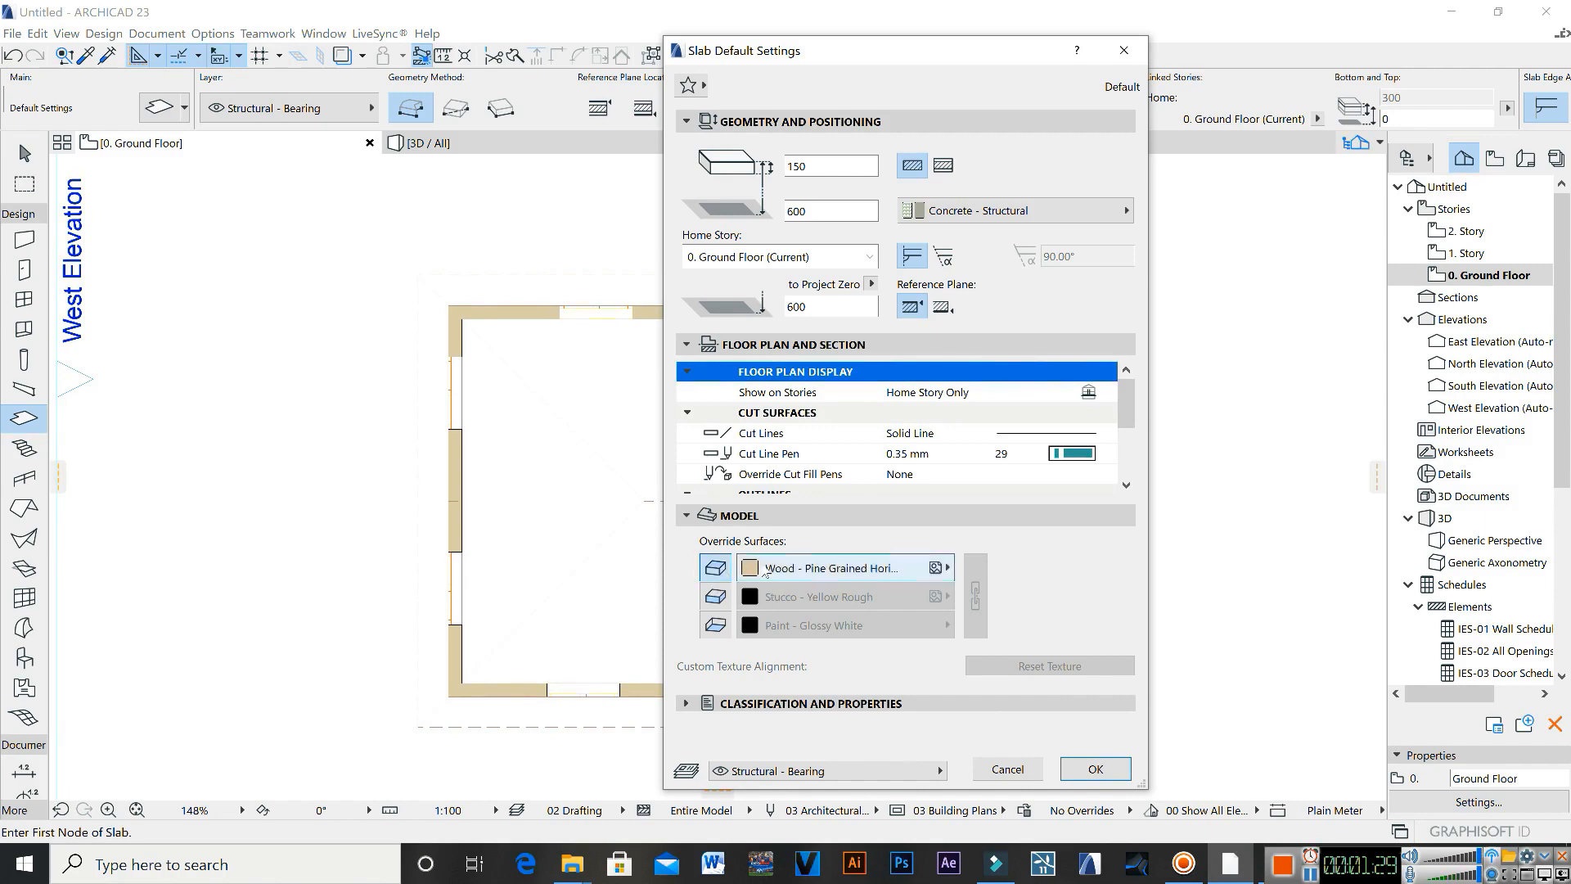
left_click(792, 569)
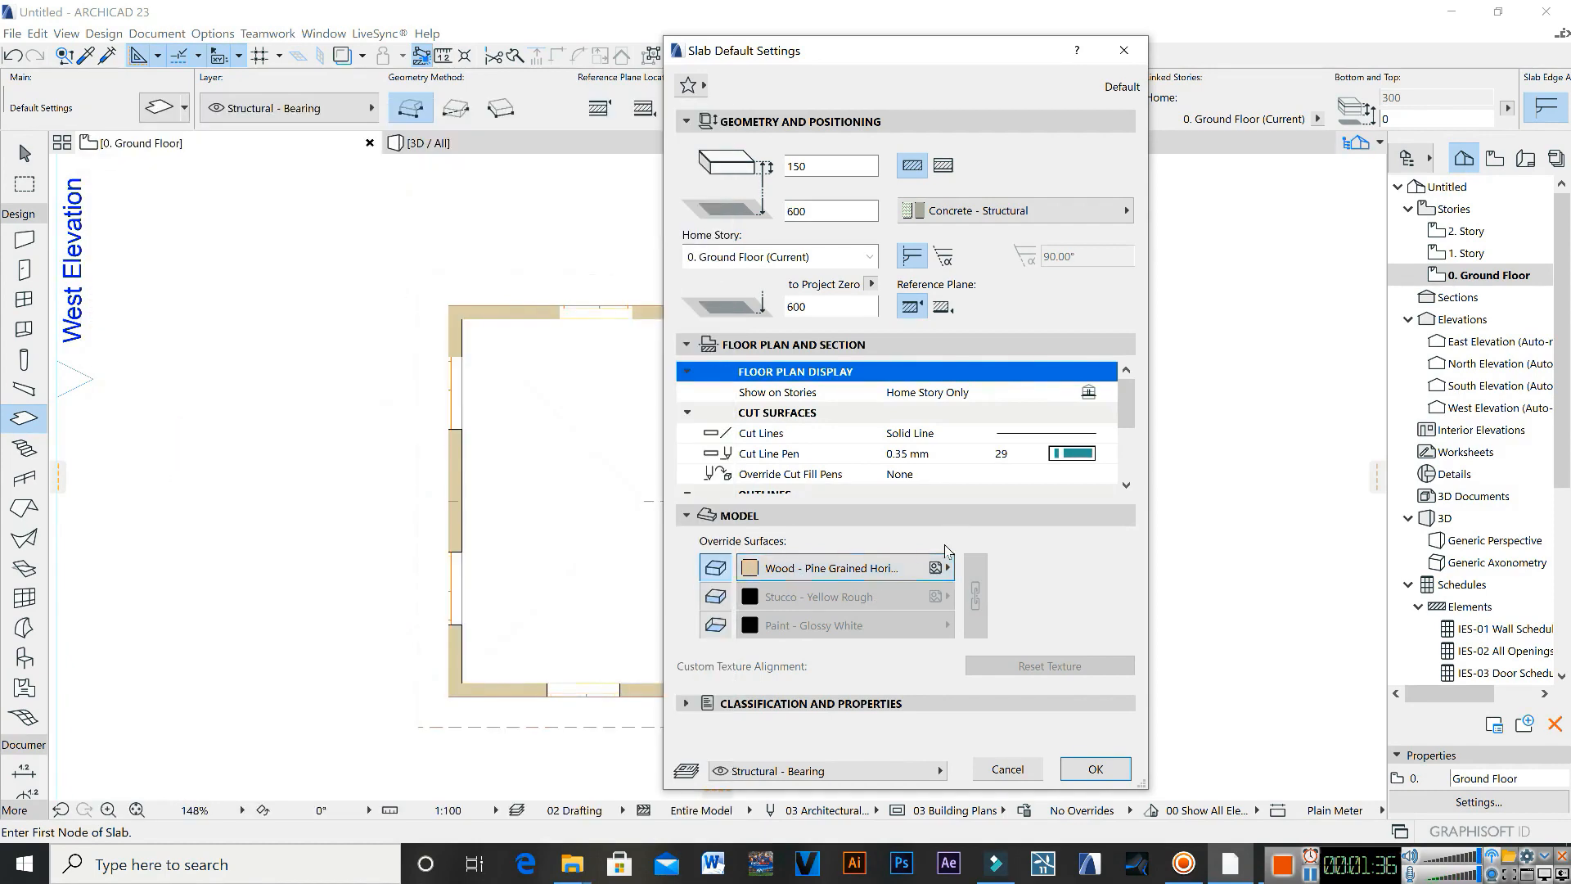
left_click(949, 546)
left_click(711, 570)
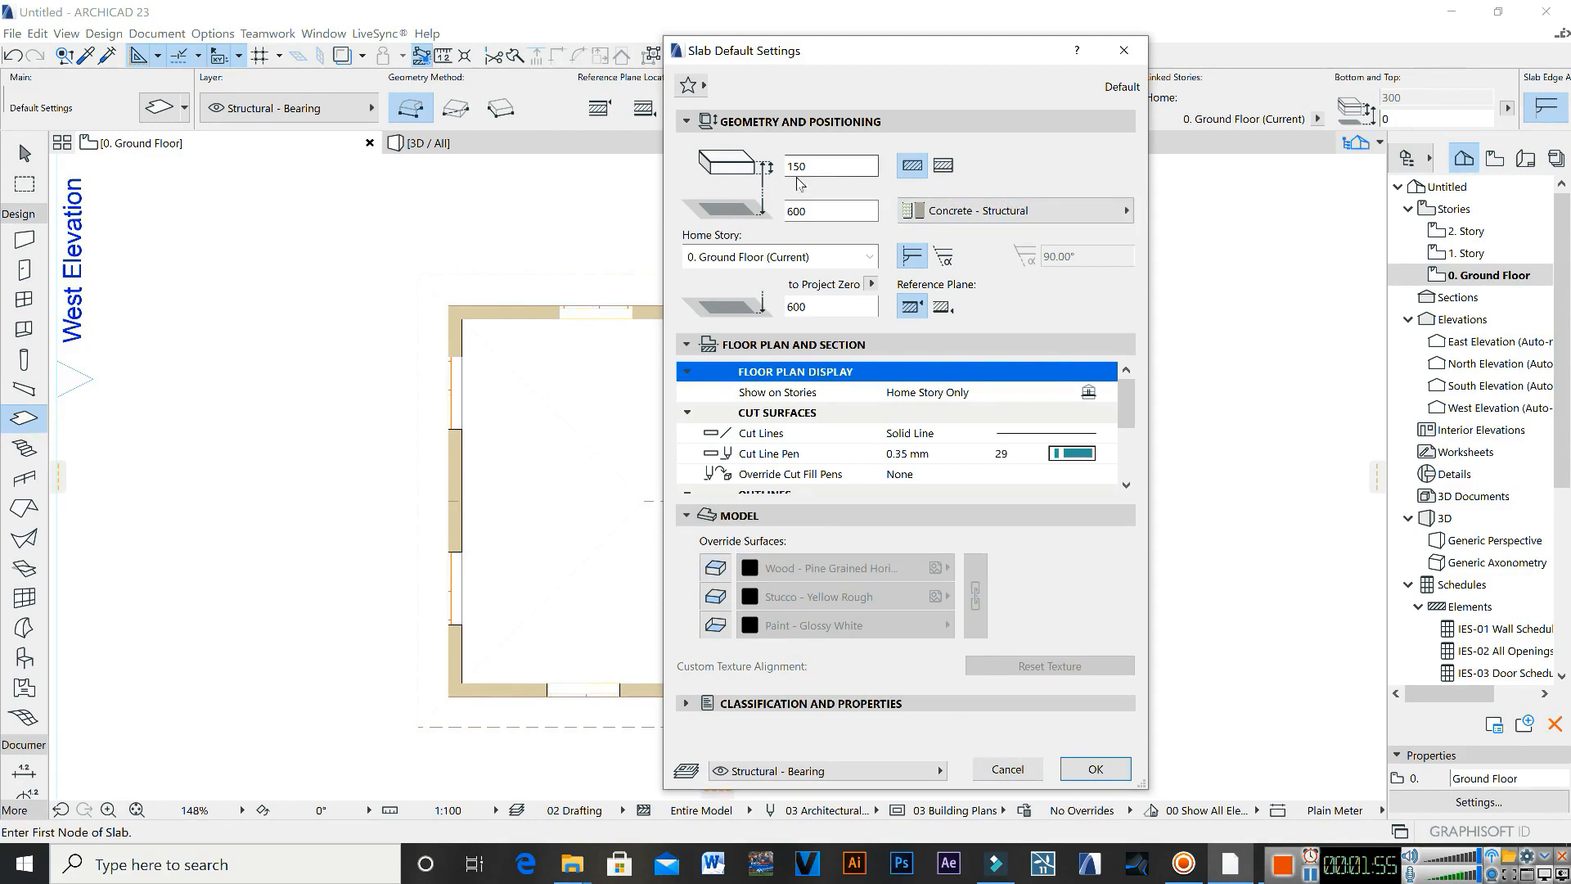
Step: Accept the slab defaults and draw a rectangular slab, about 8025 by 6000, between the opposite inner corners of the outer walls
left_click(1096, 769)
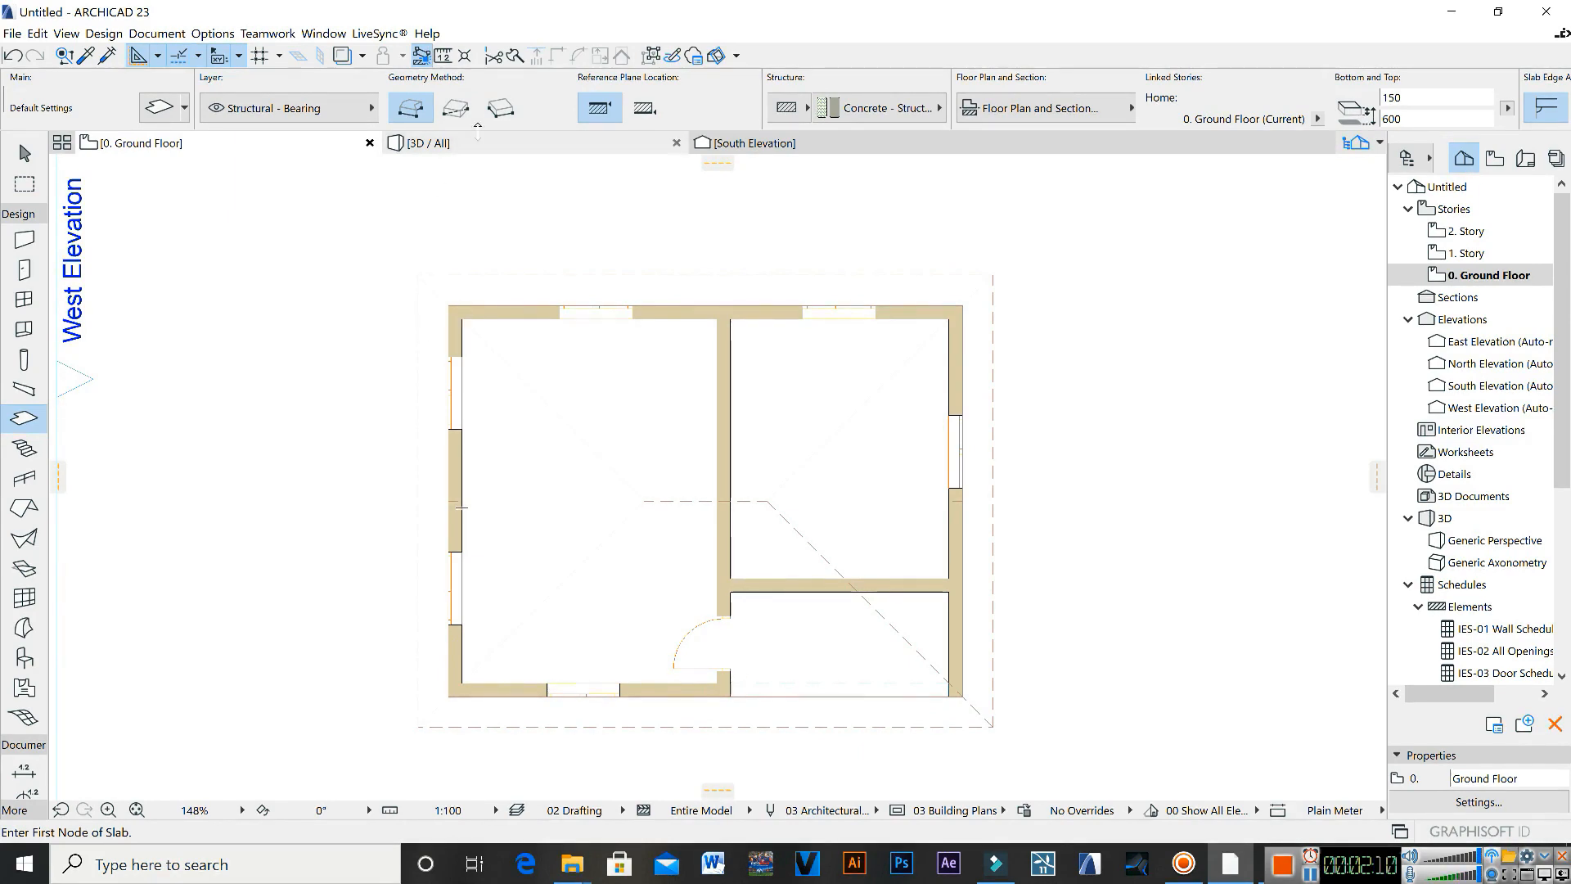
left_click(455, 108)
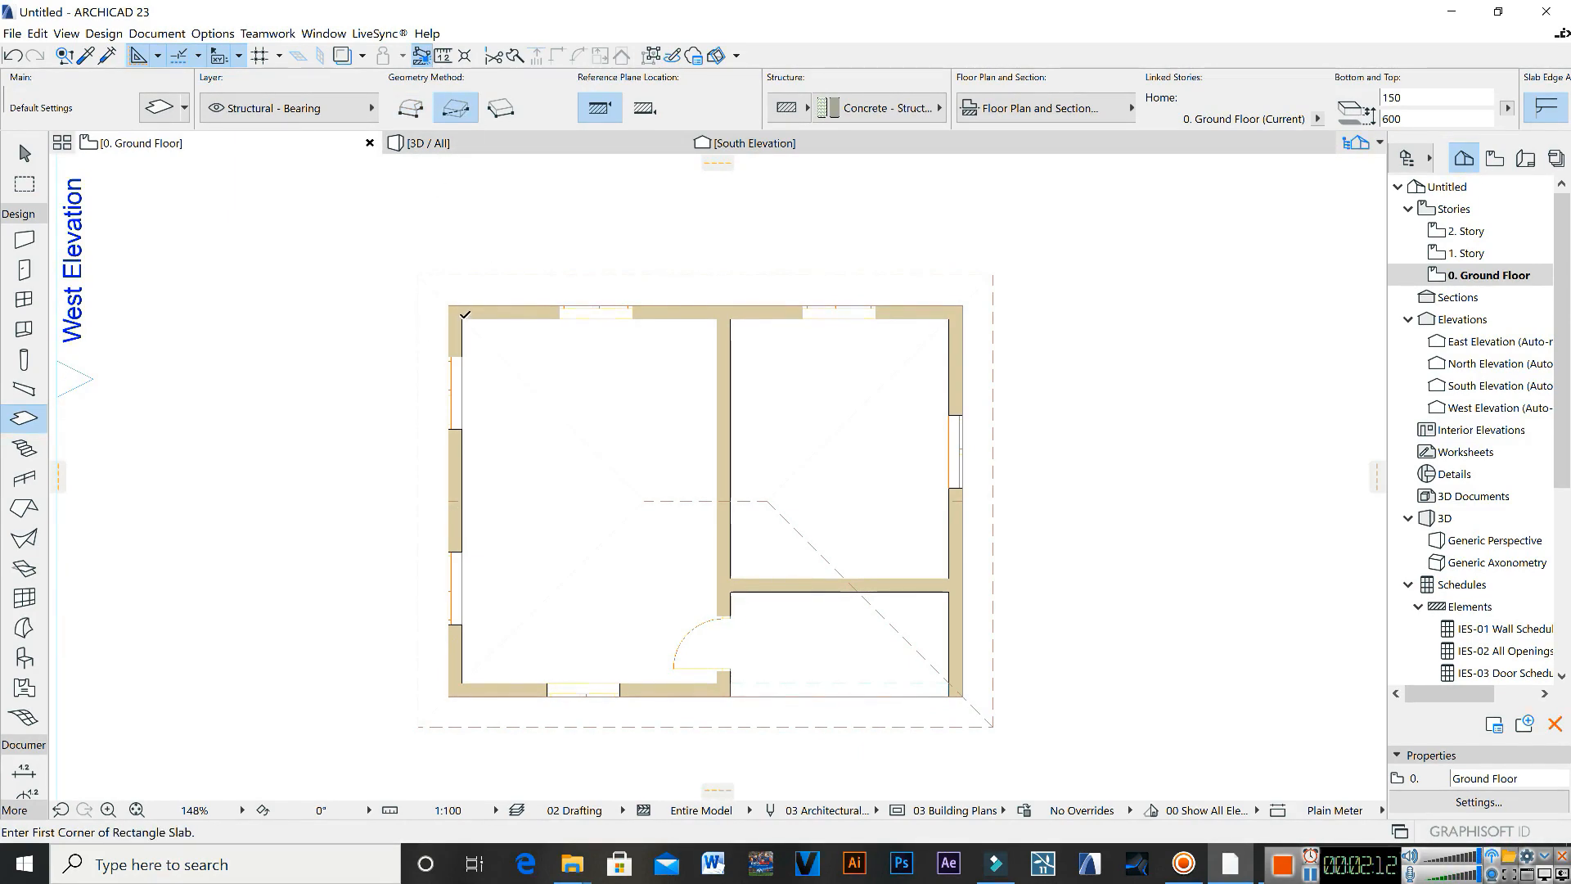
left_click(462, 319)
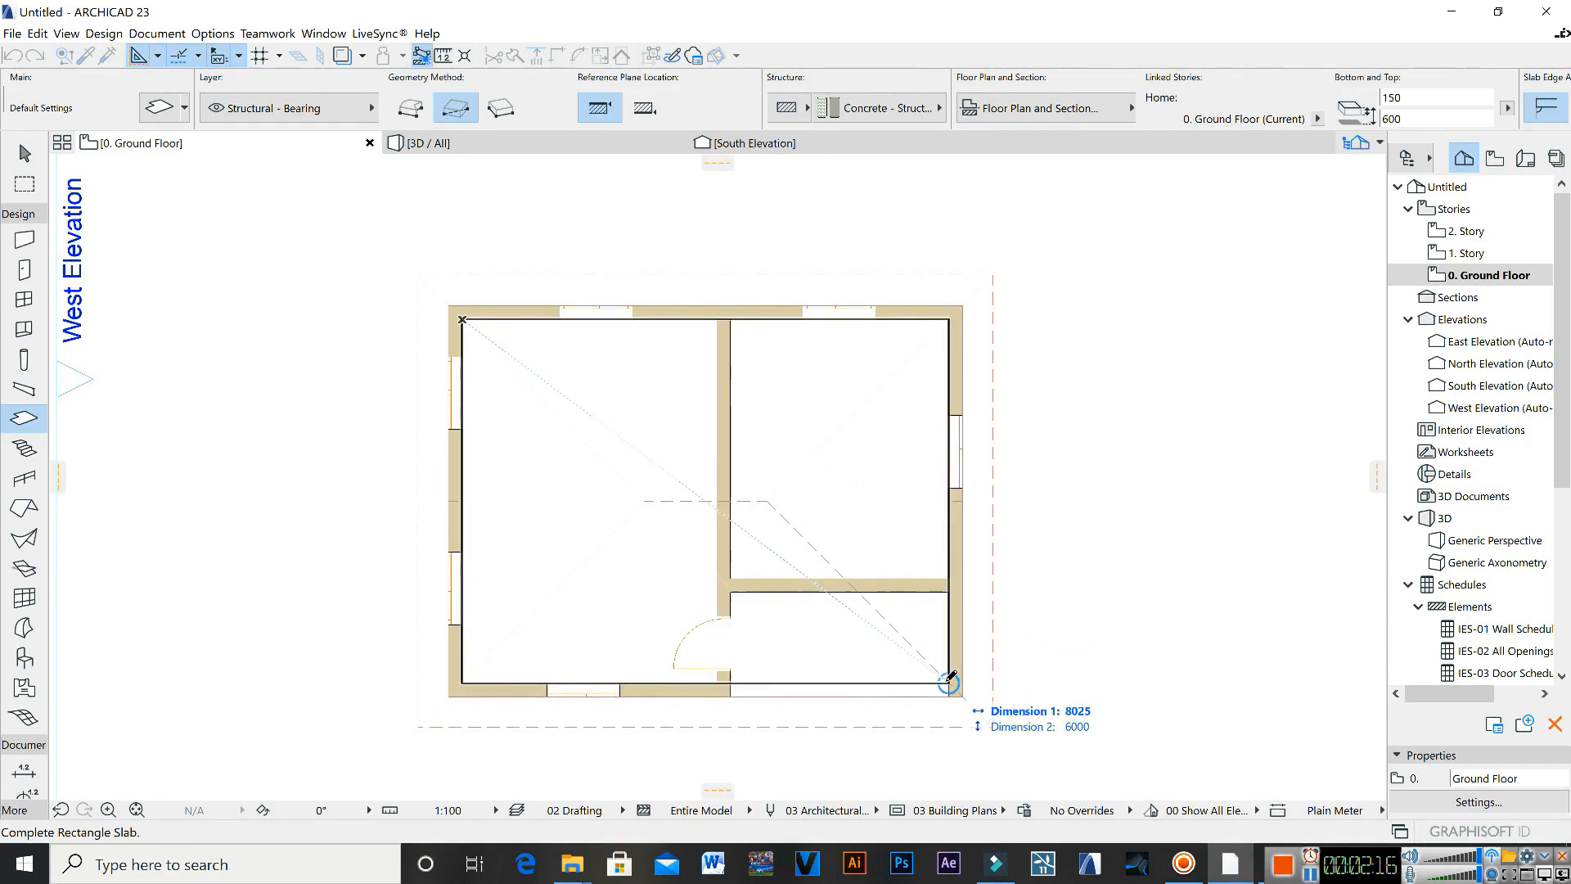
left_click(949, 679)
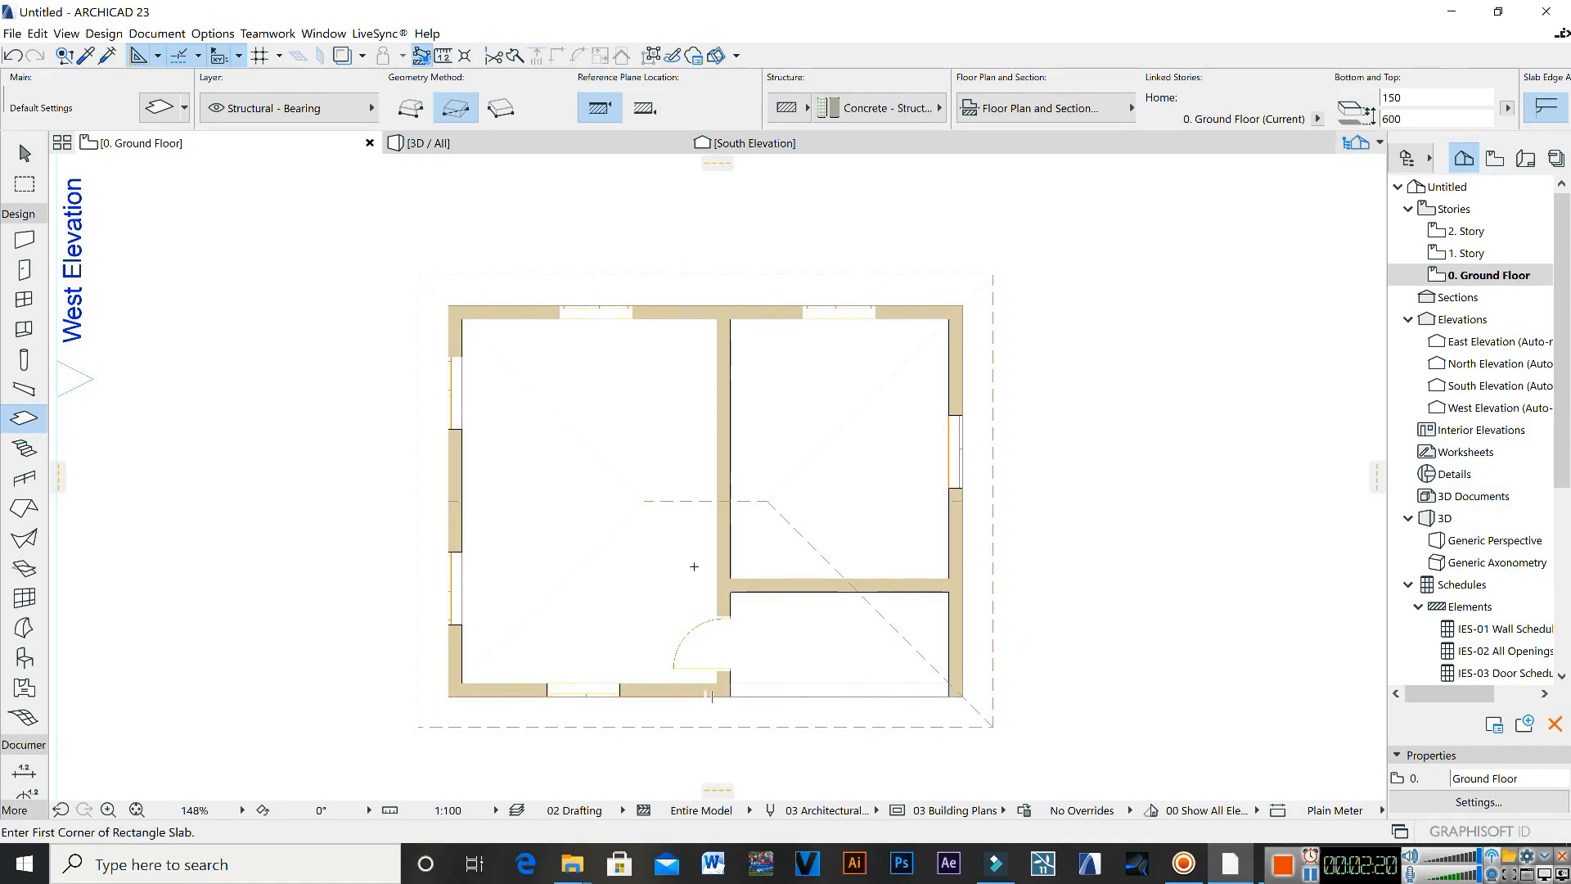
Step: Examine the new floor slab in the 3D view, both at the porch opening and inside the rooms
middle_click_drag(697, 571, 703, 546)
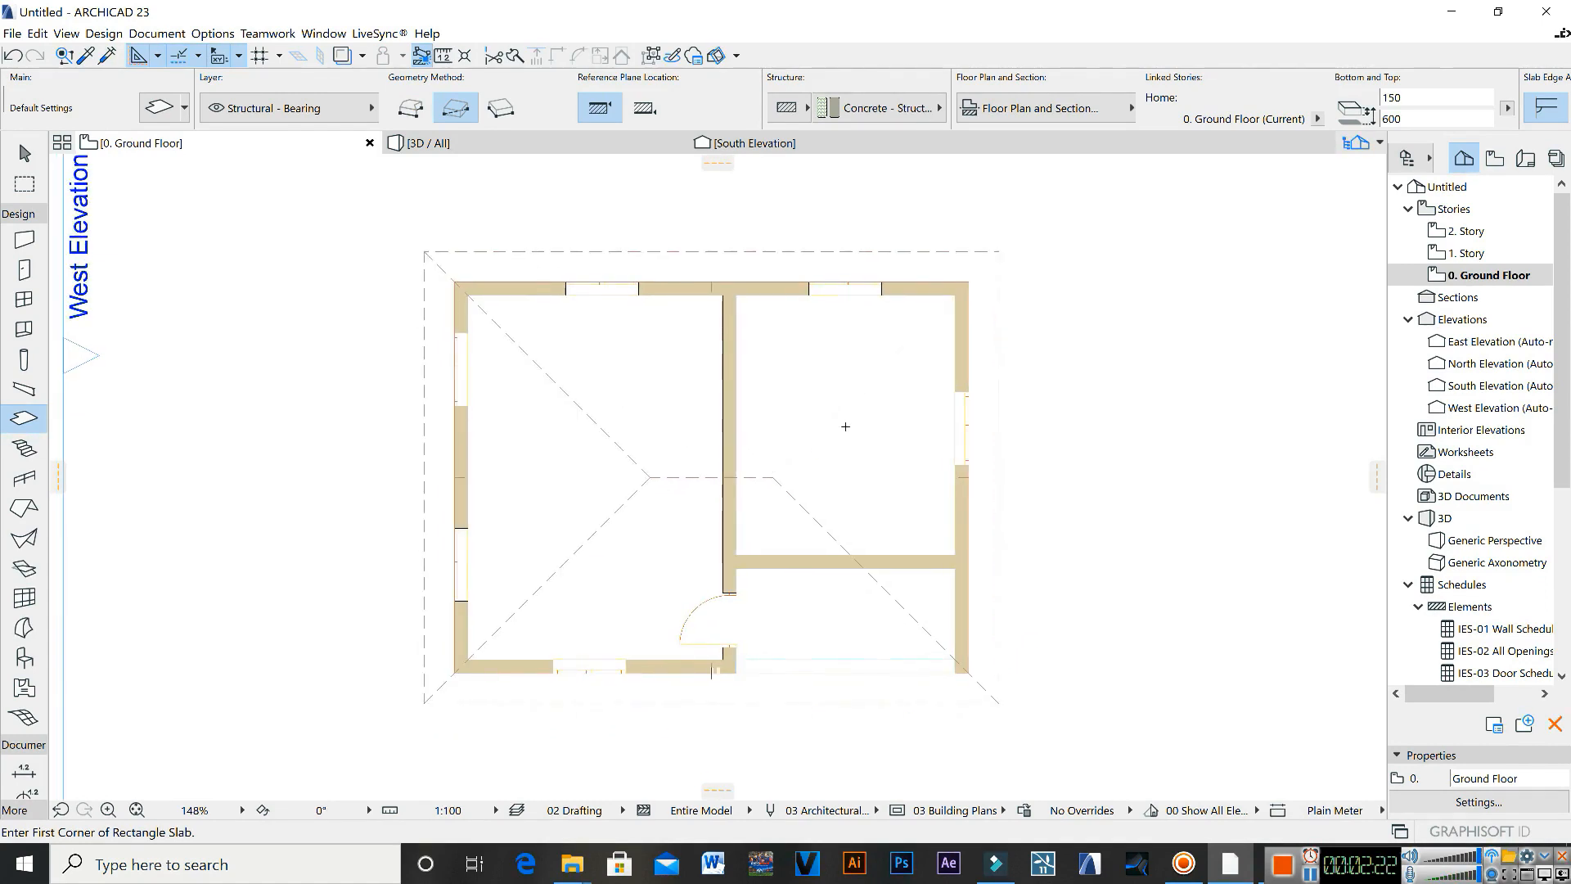
left_click(495, 146)
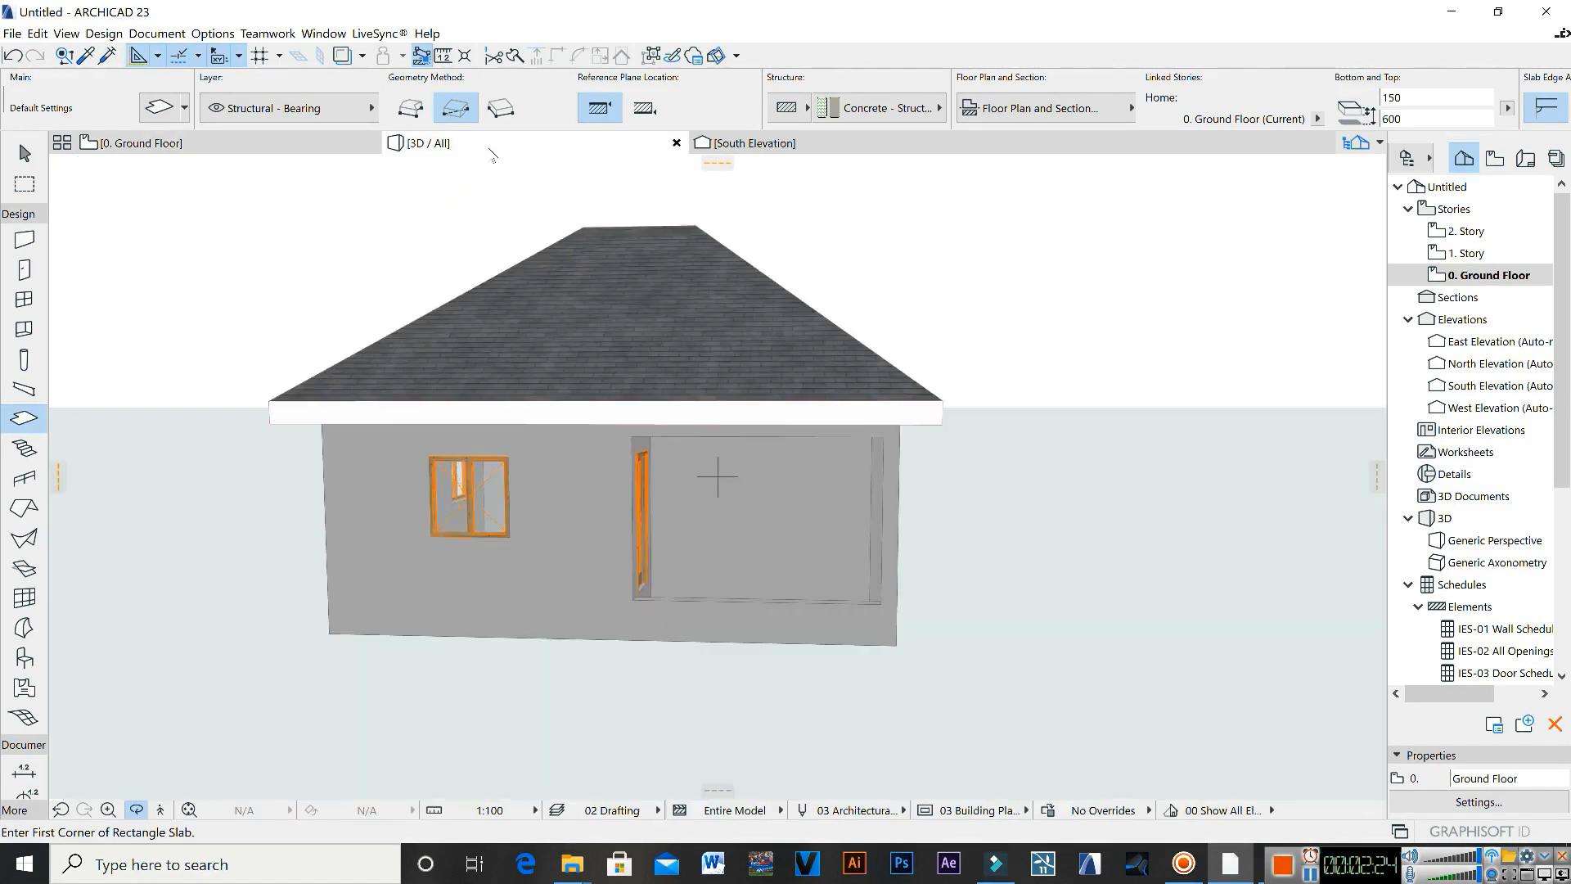
middle_click_drag(712, 565, 757, 532, "shift")
scroll(838, 591, "up", 7)
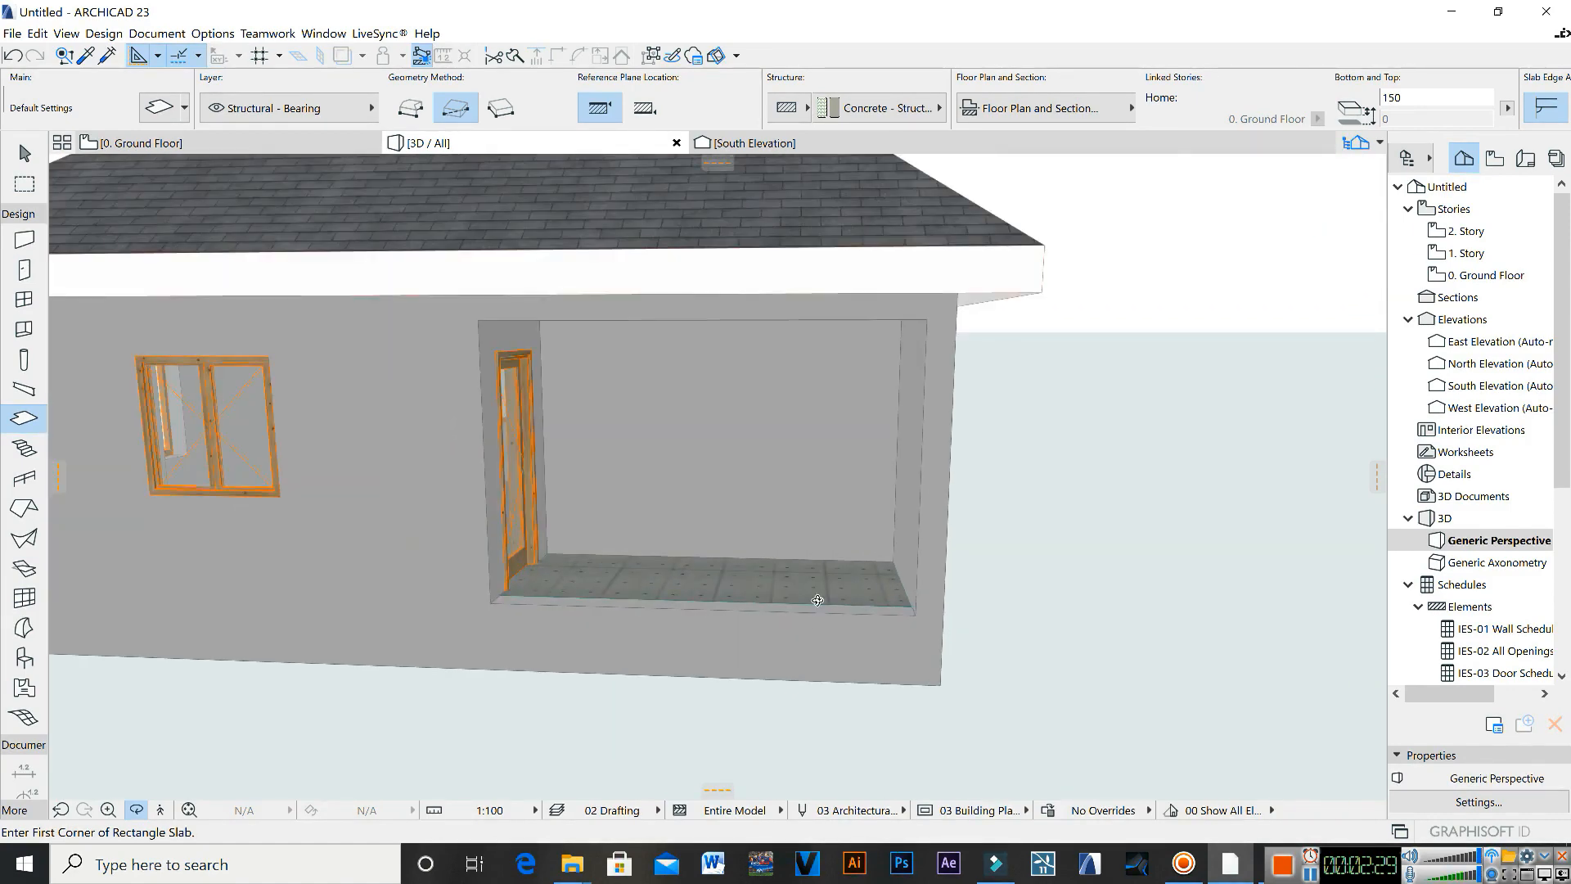
middle_click_drag(800, 602, 543, 571, "shift")
left_click_drag(543, 572, 608, 581)
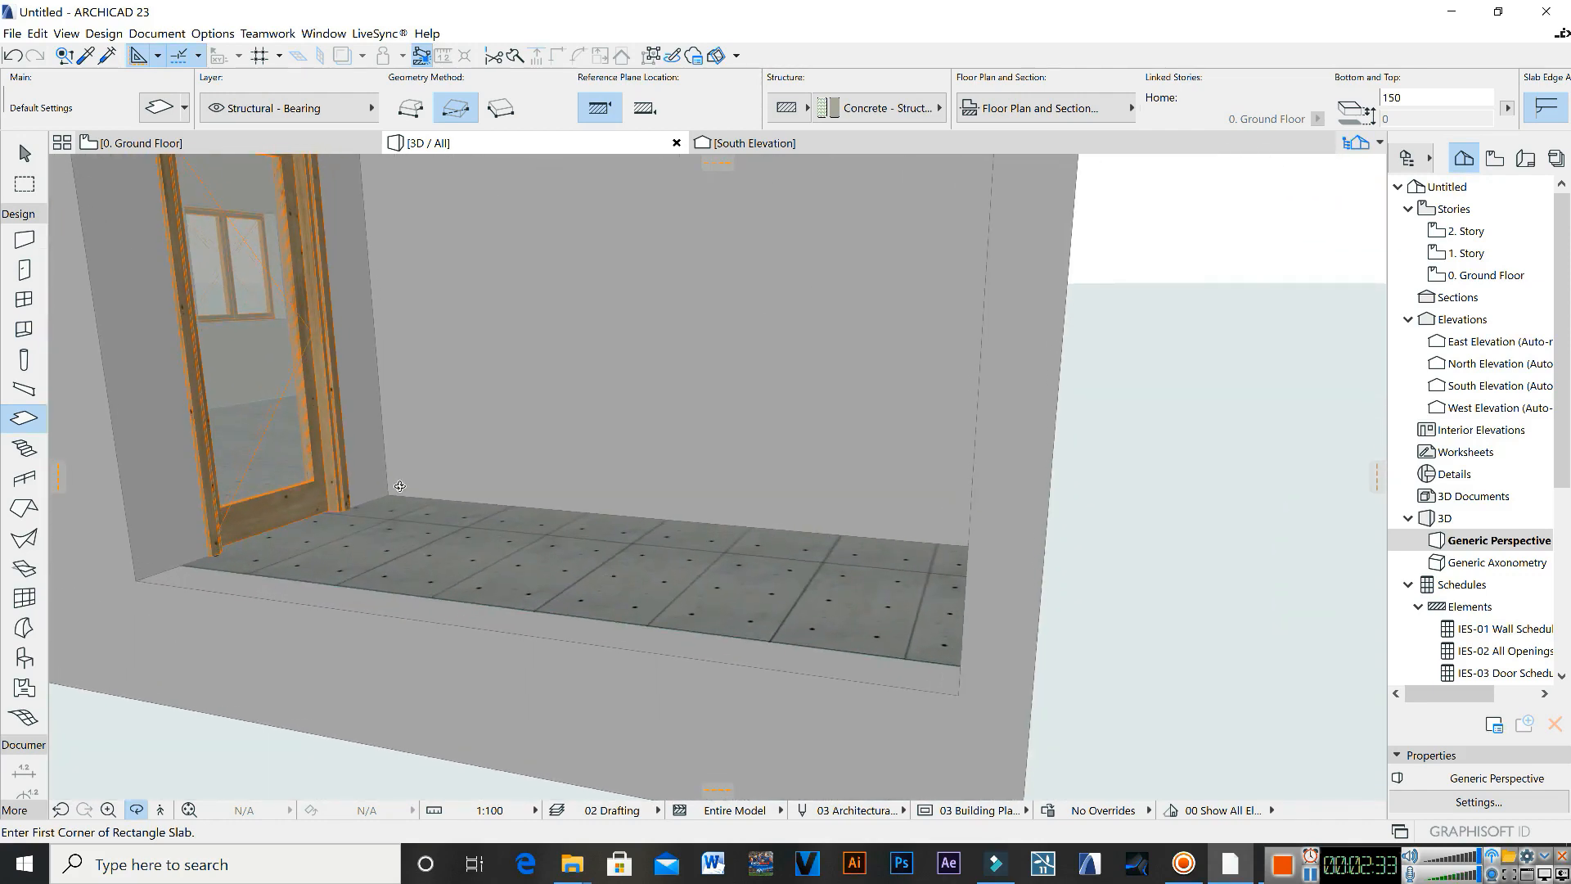
scroll(259, 382, "up", 3)
scroll(228, 341, "up", 8)
scroll(526, 444, "down", 4)
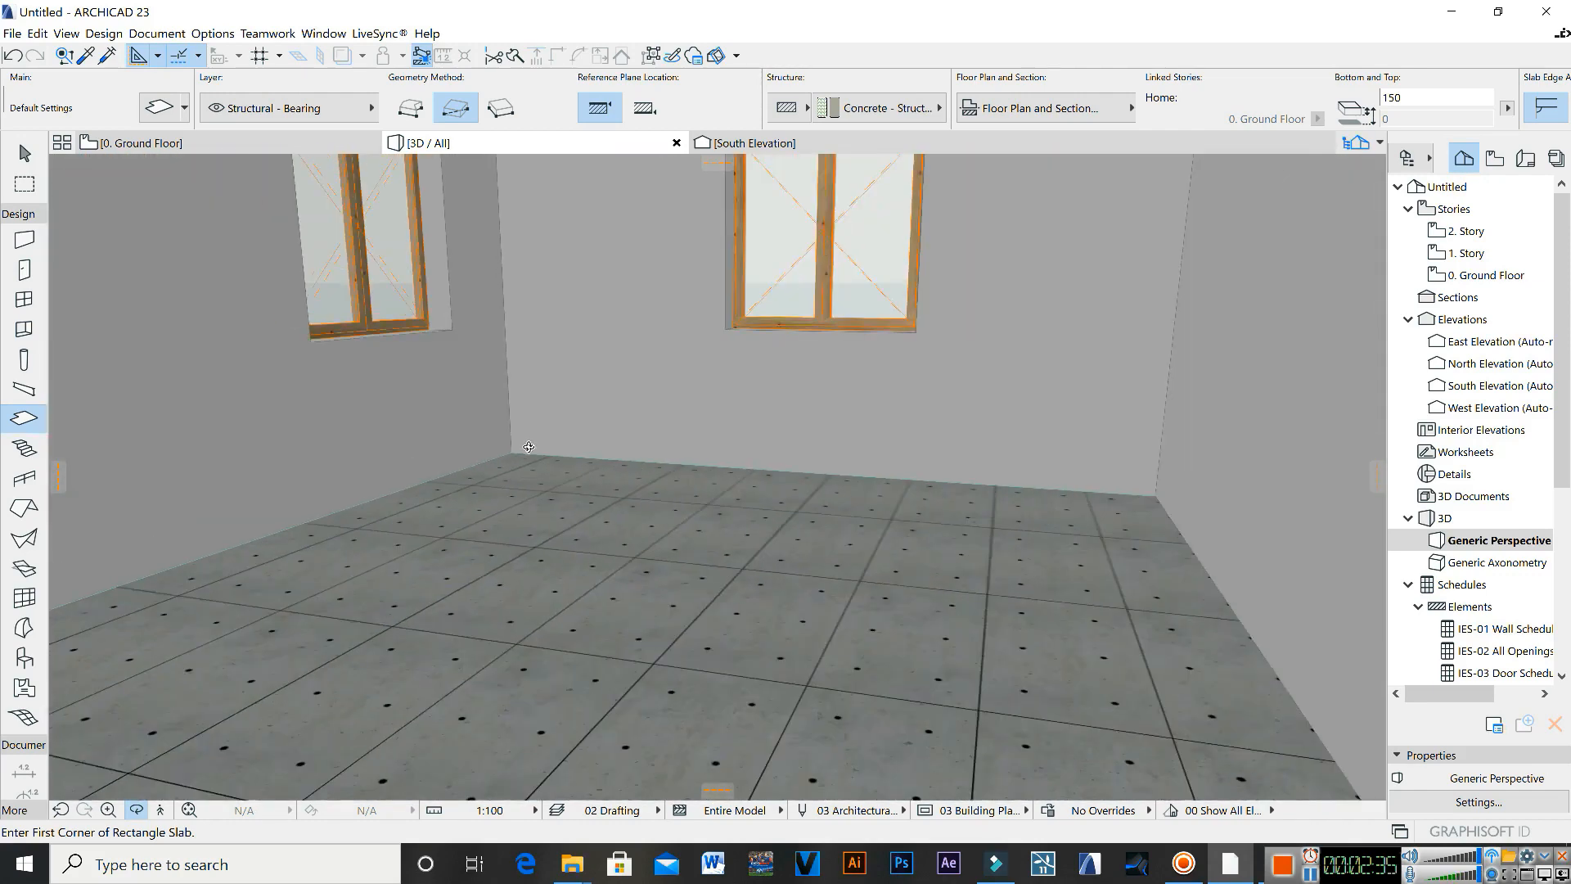
left_click_drag(720, 458, 421, 371)
scroll(895, 493, "down", 8)
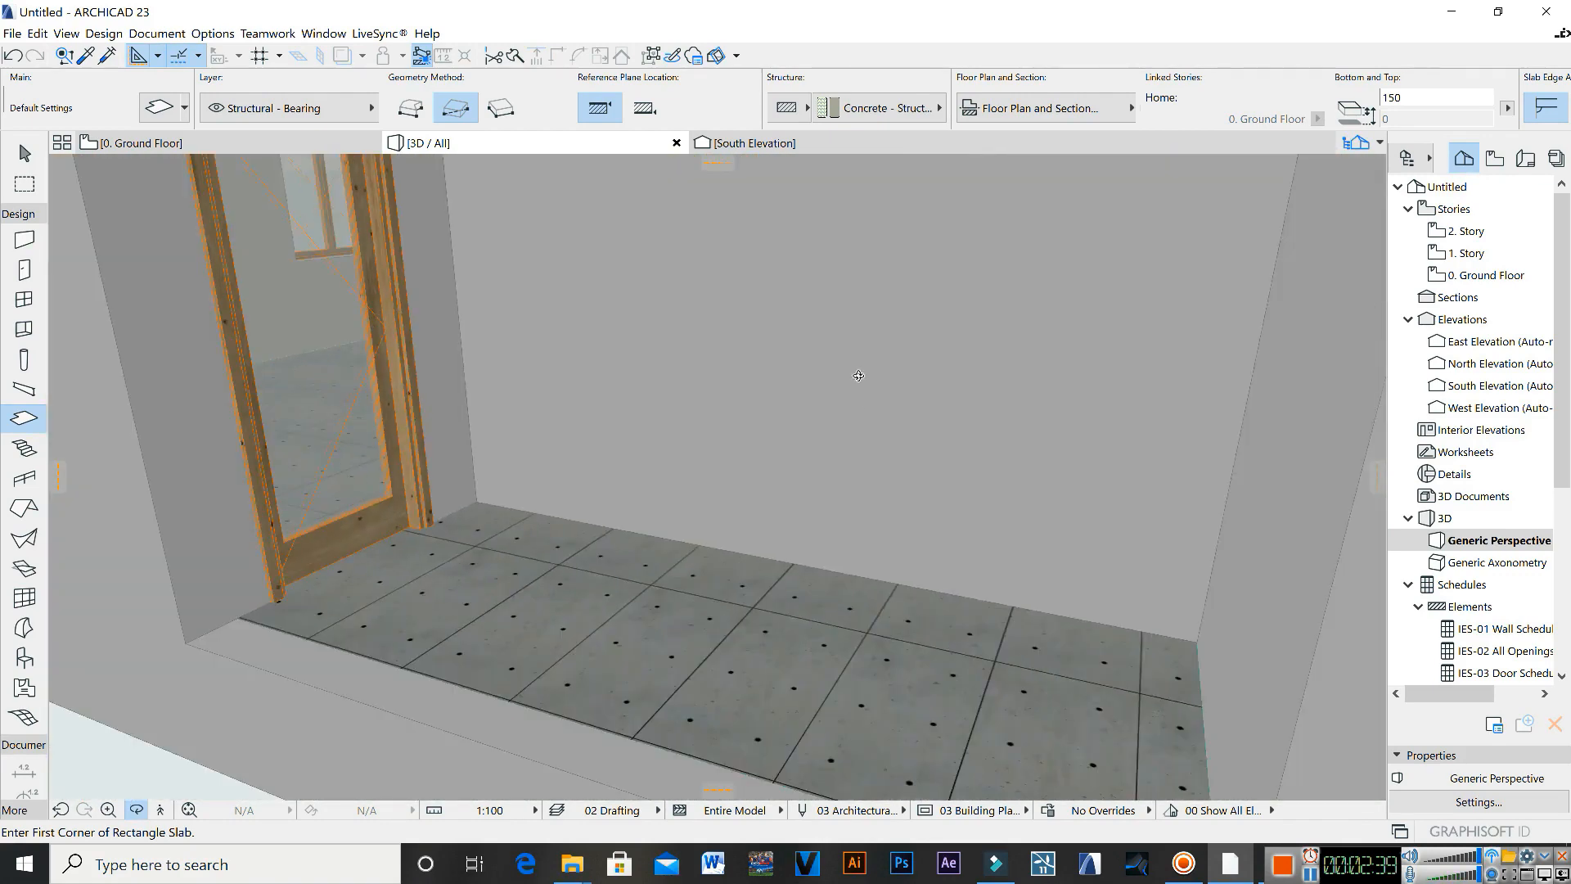
scroll(896, 492, "down", 3)
left_click_drag(630, 476, 712, 475)
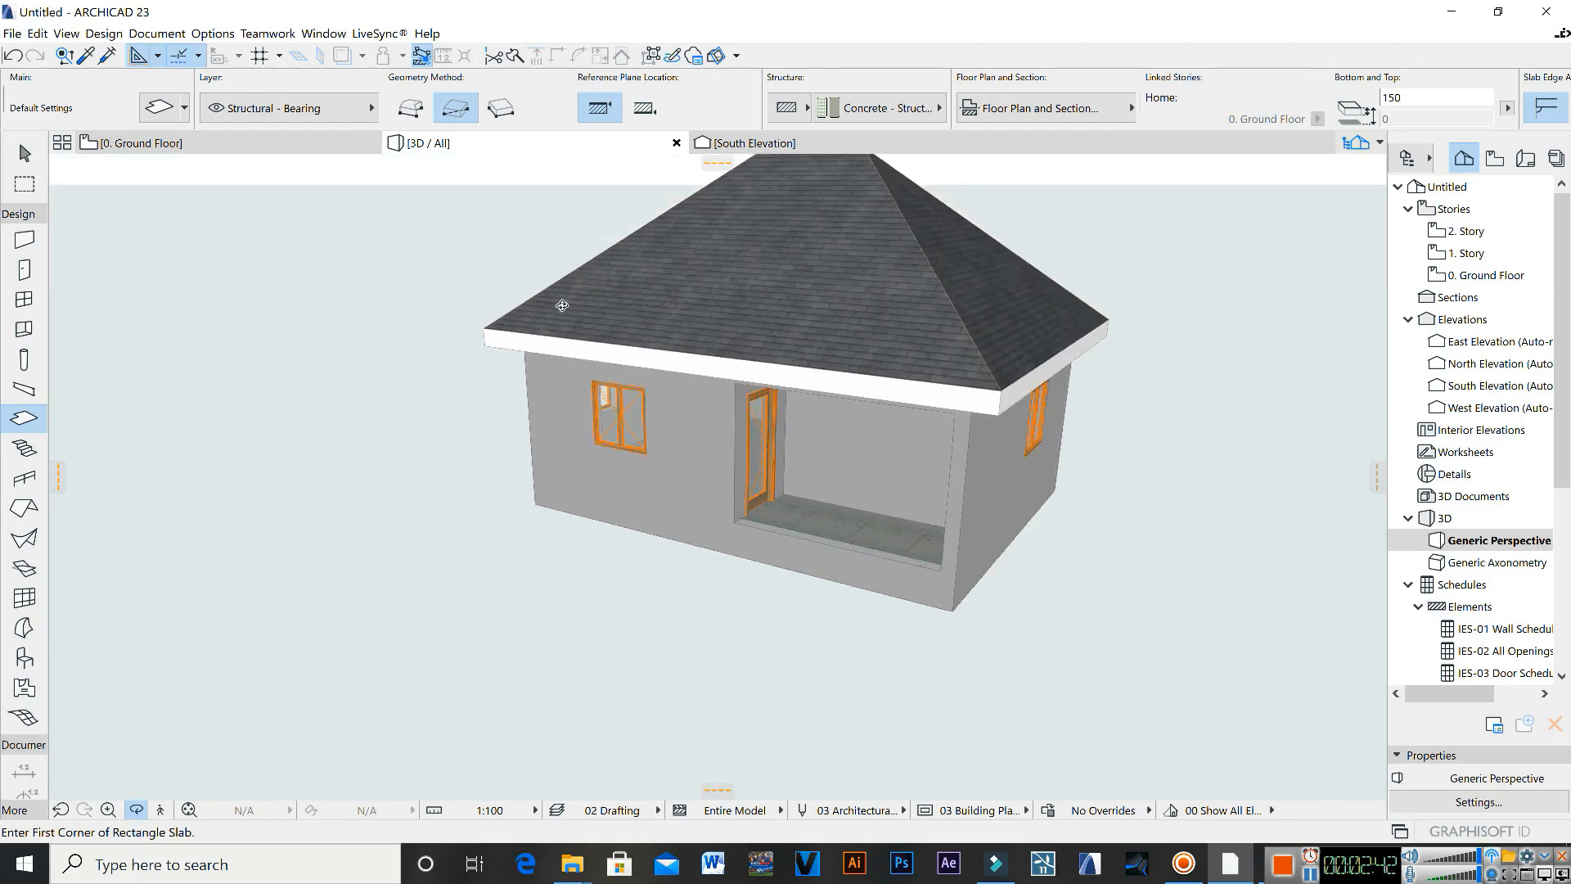
Step: Return to the ground floor plan, select the slab and examine its outline against the walls and the porch
left_click(198, 152)
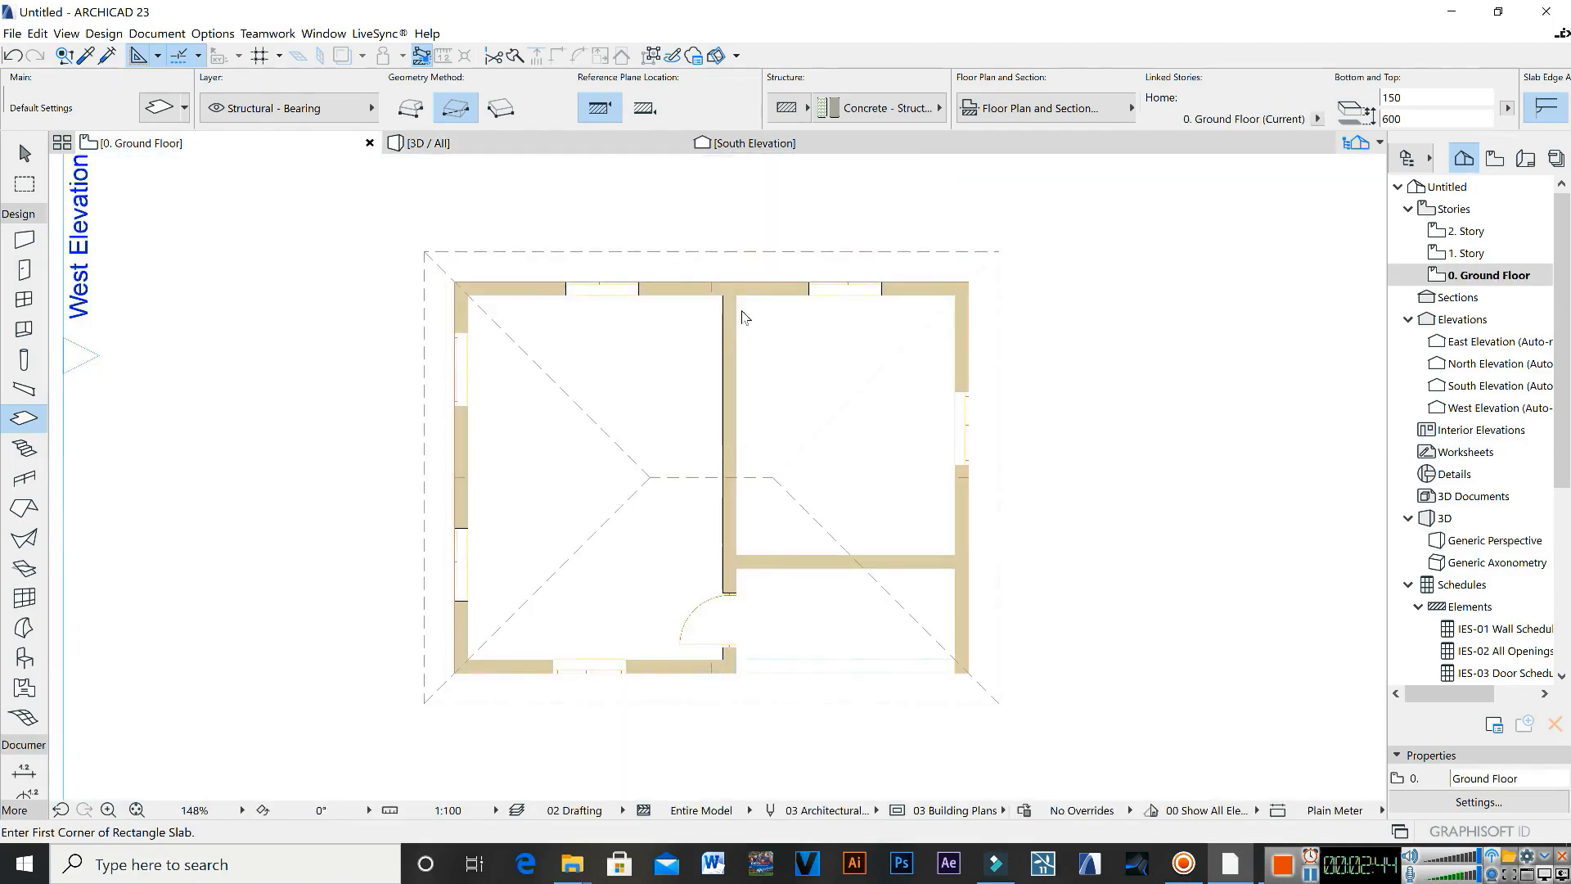
key("Escape")
left_click(790, 614)
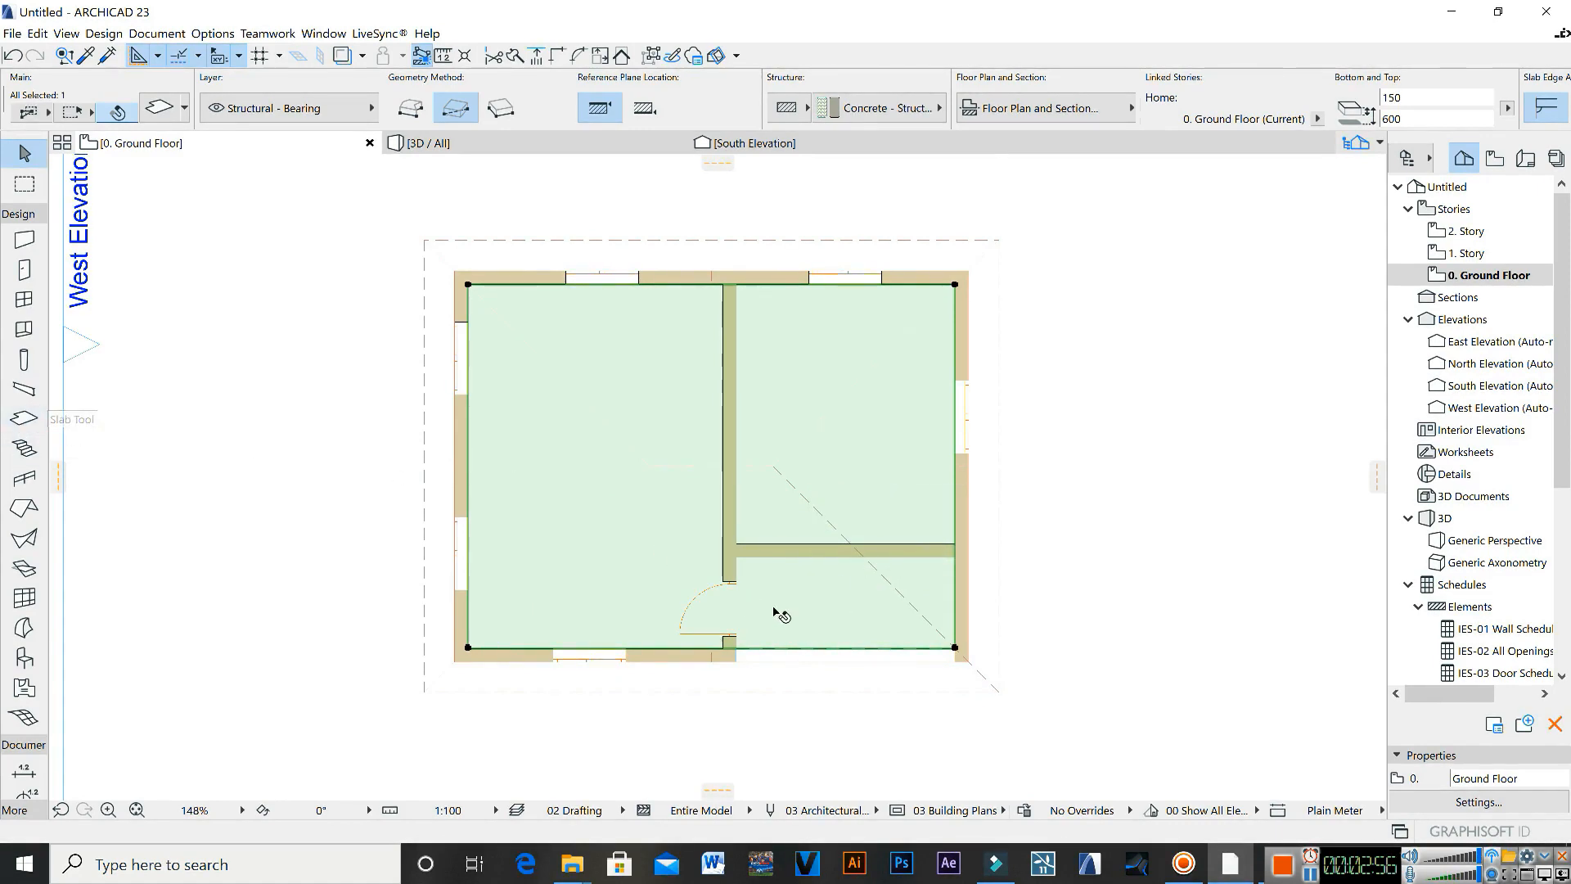
scroll(792, 604, "up", 2)
scroll(1020, 619, "up", 3)
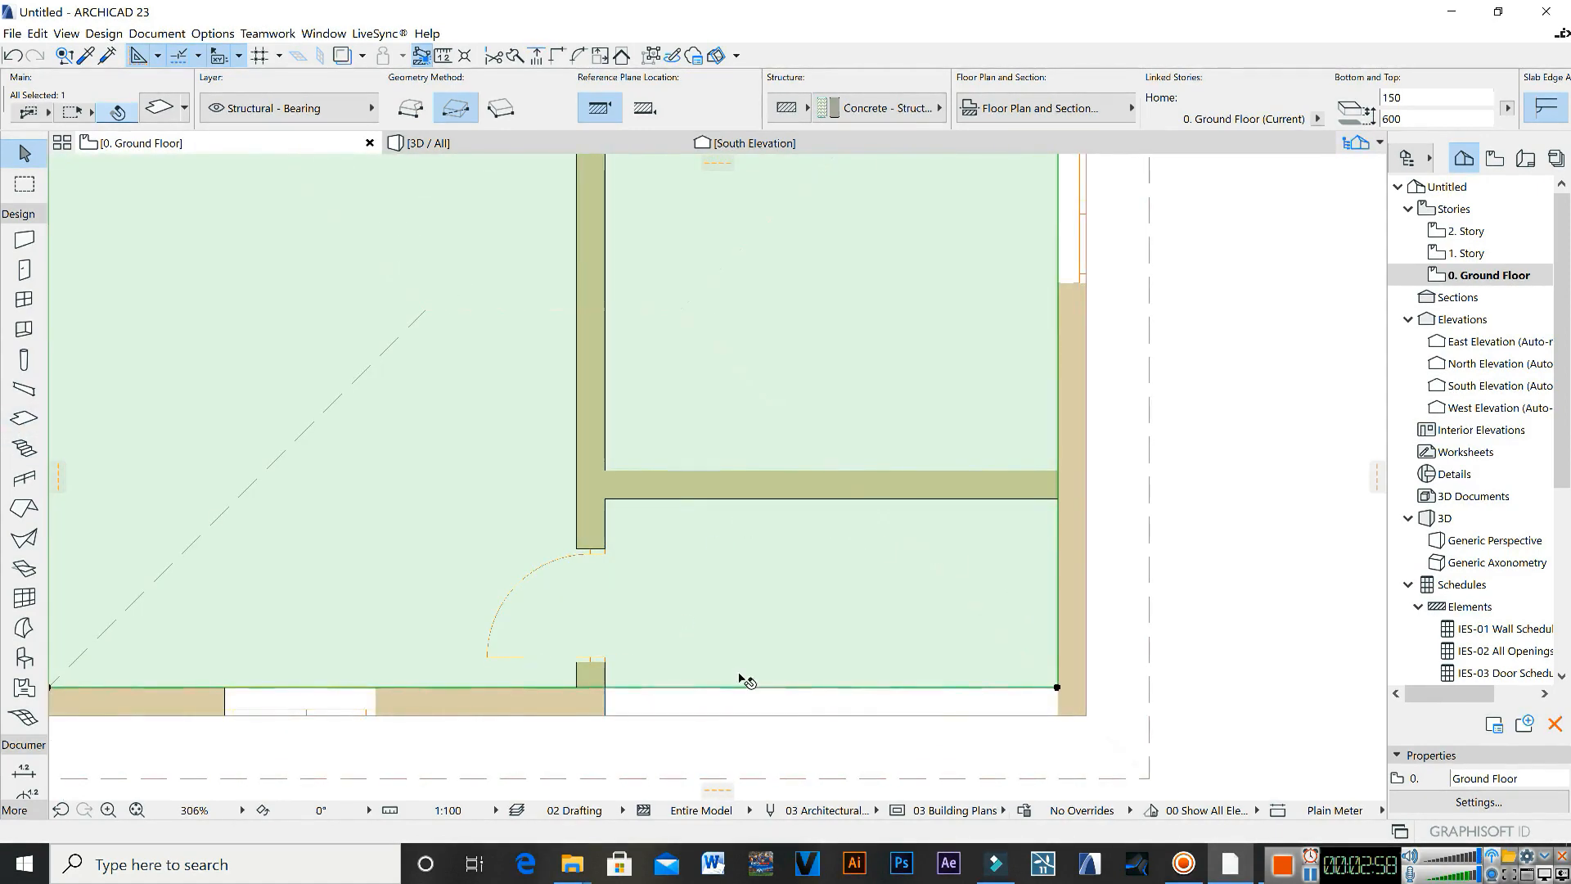
scroll(974, 589, "down", 1)
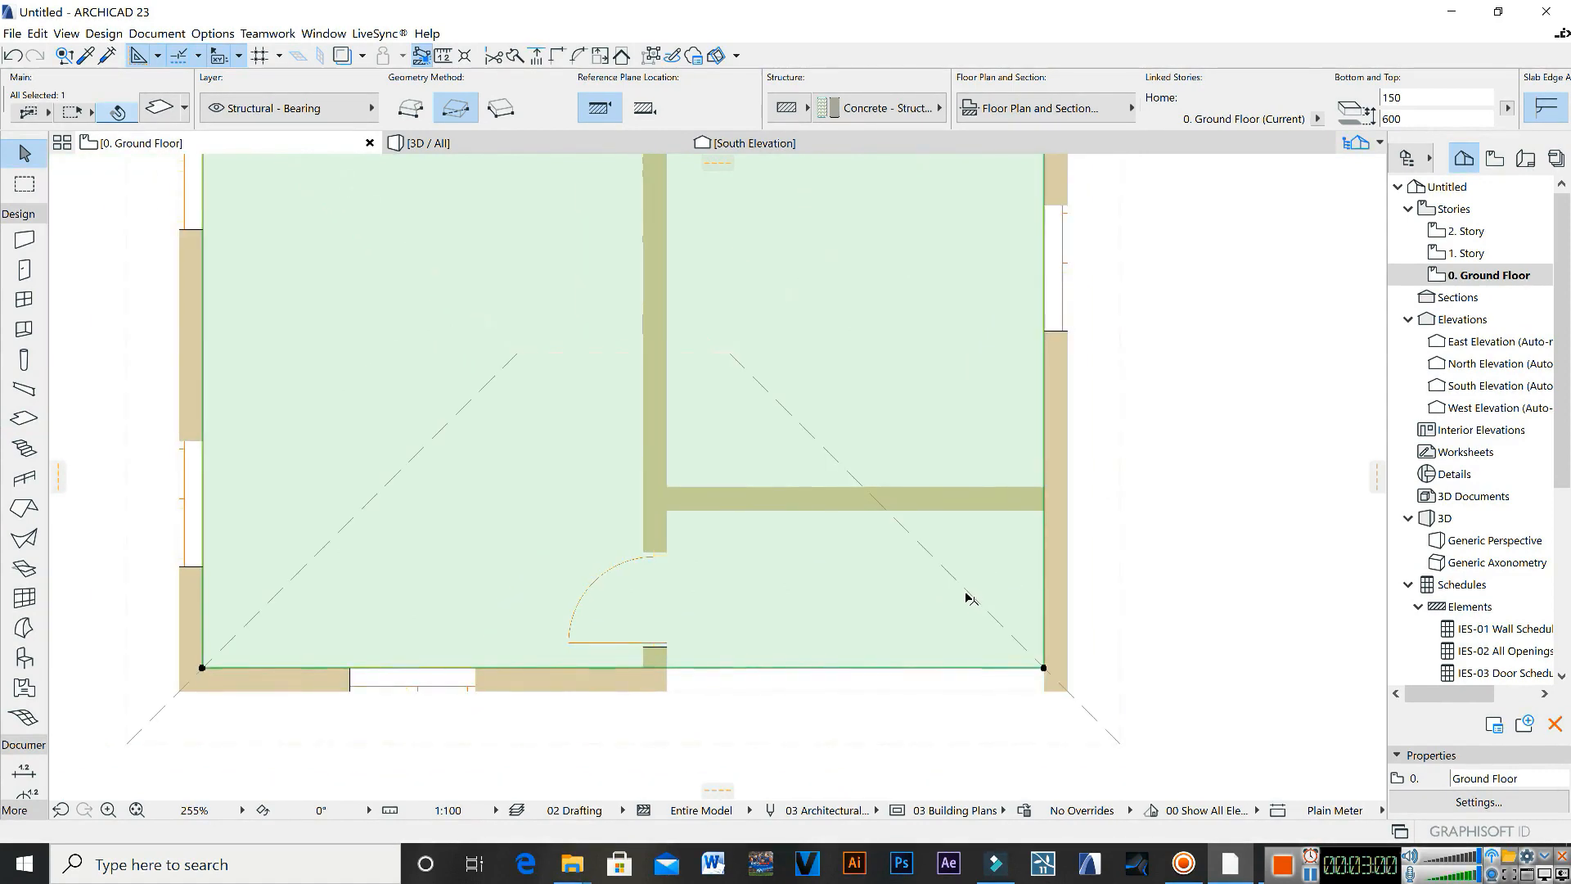
scroll(786, 565, "down", 1)
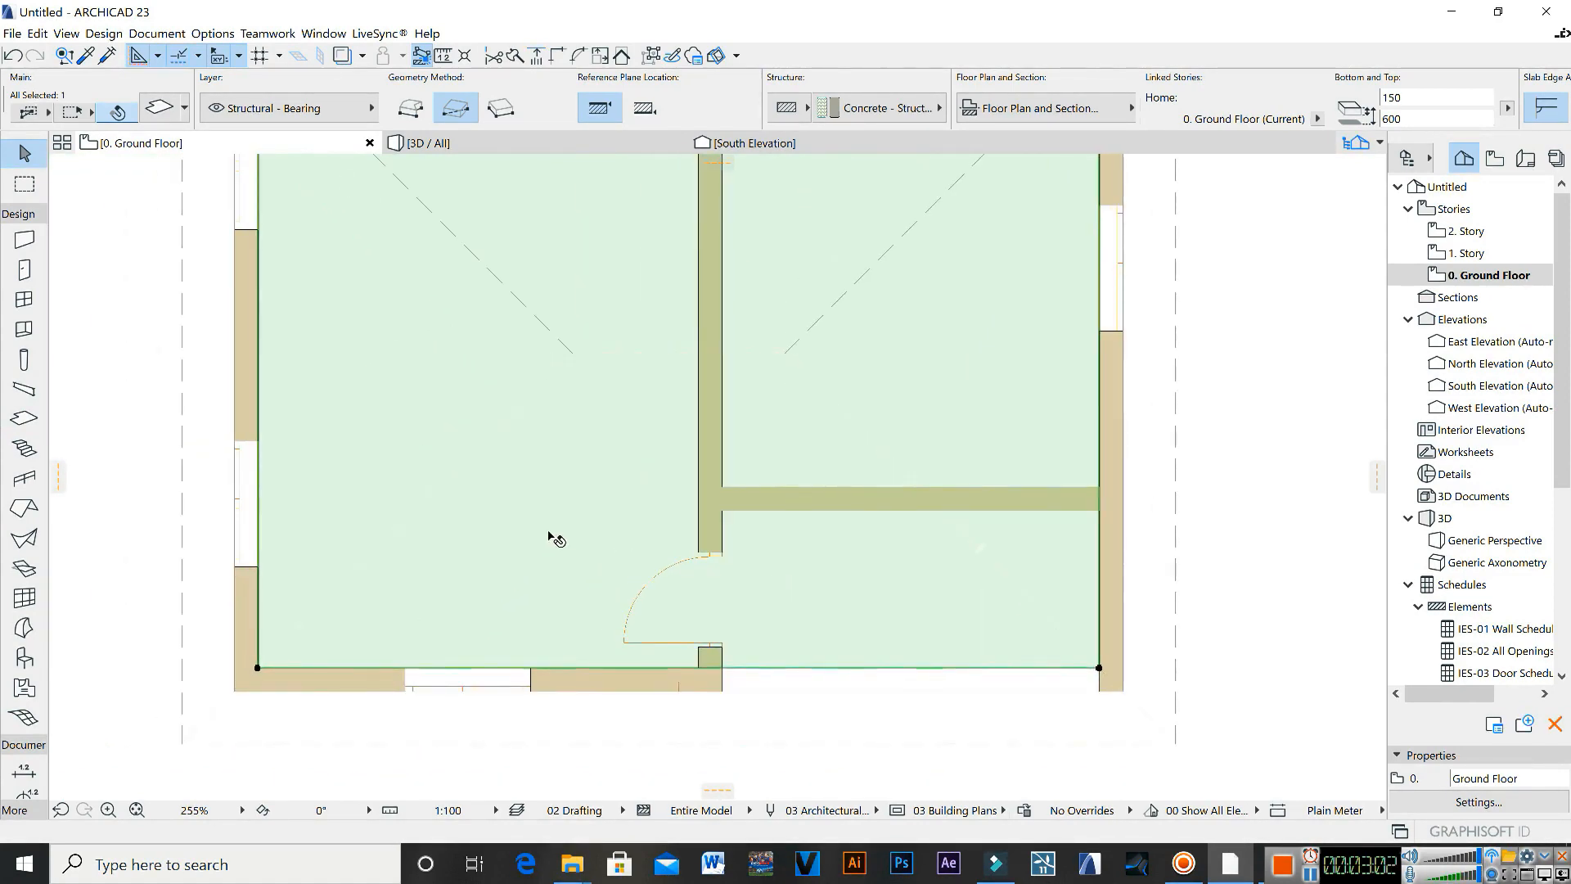
middle_click_drag(430, 409, 548, 557)
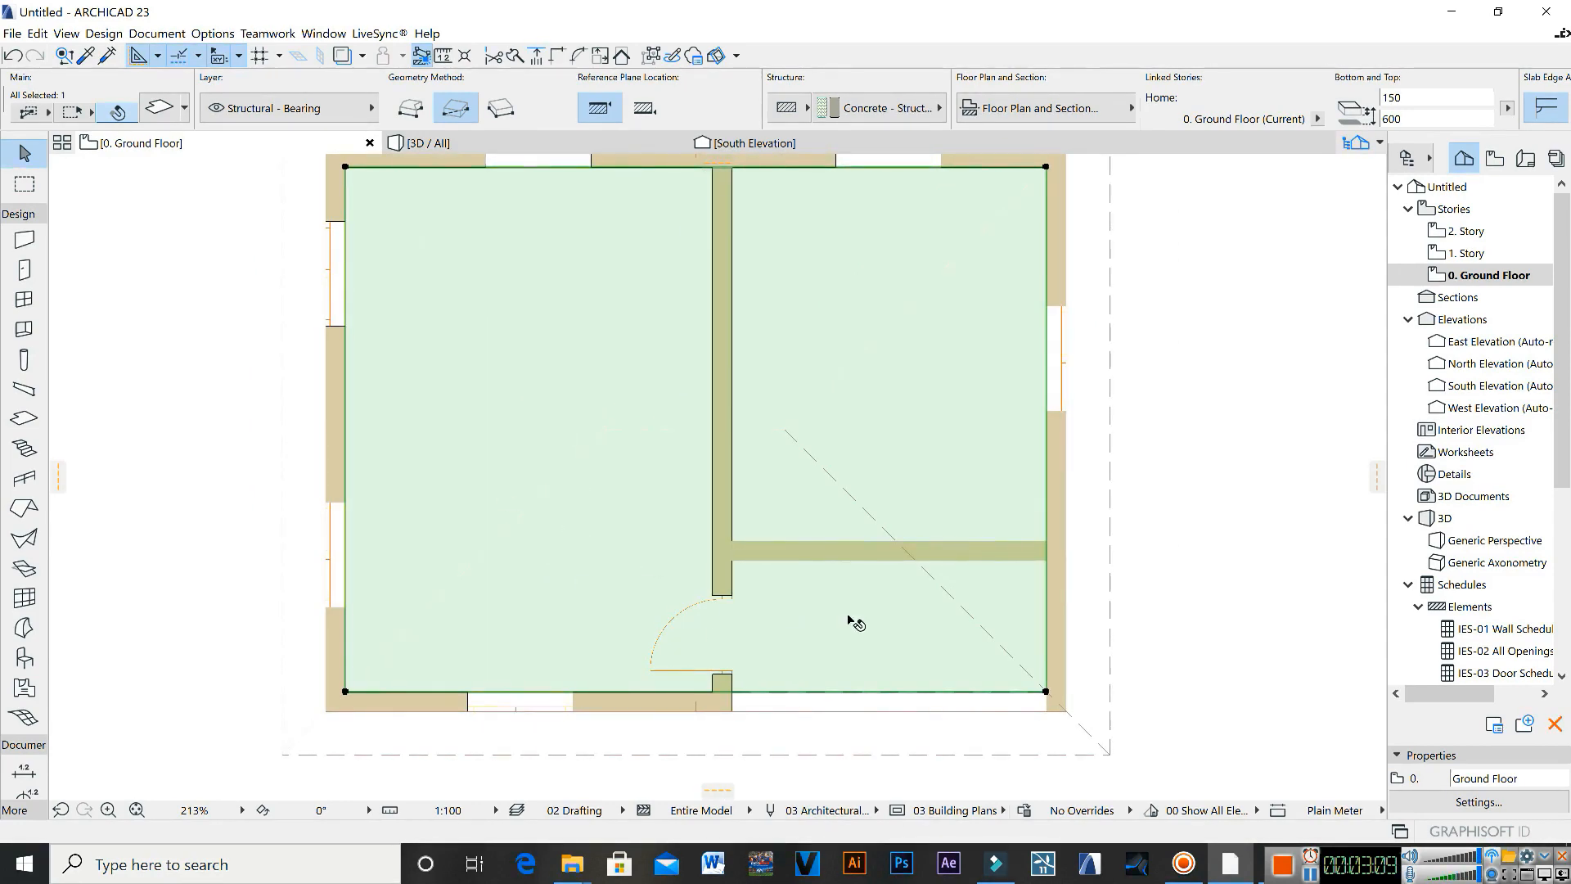
scroll(956, 620, "down", 2)
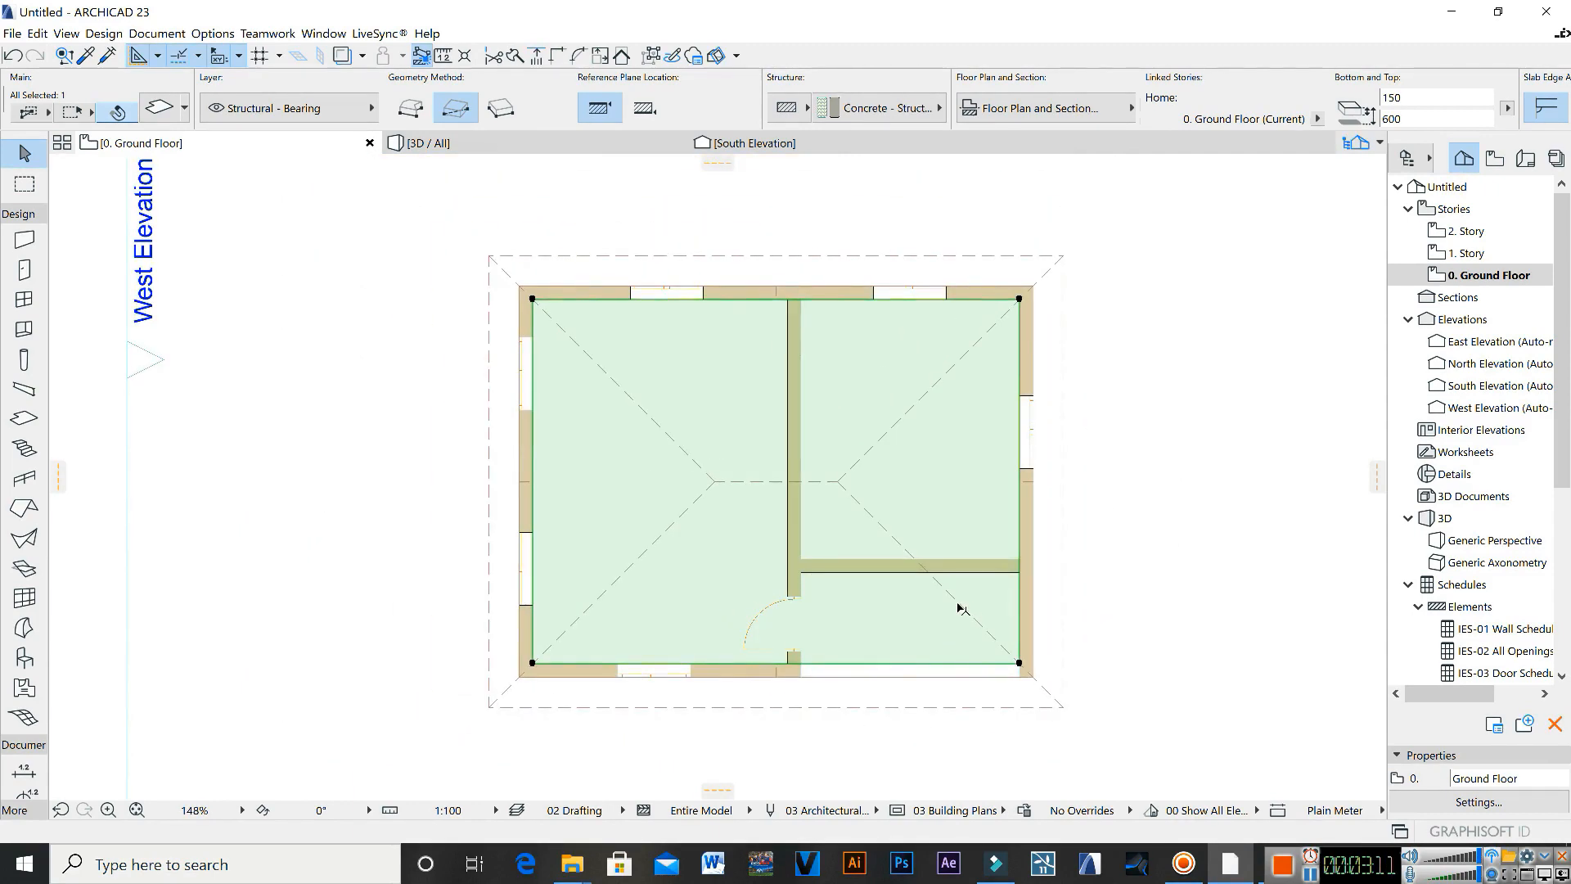
scroll(819, 552, "up", 1)
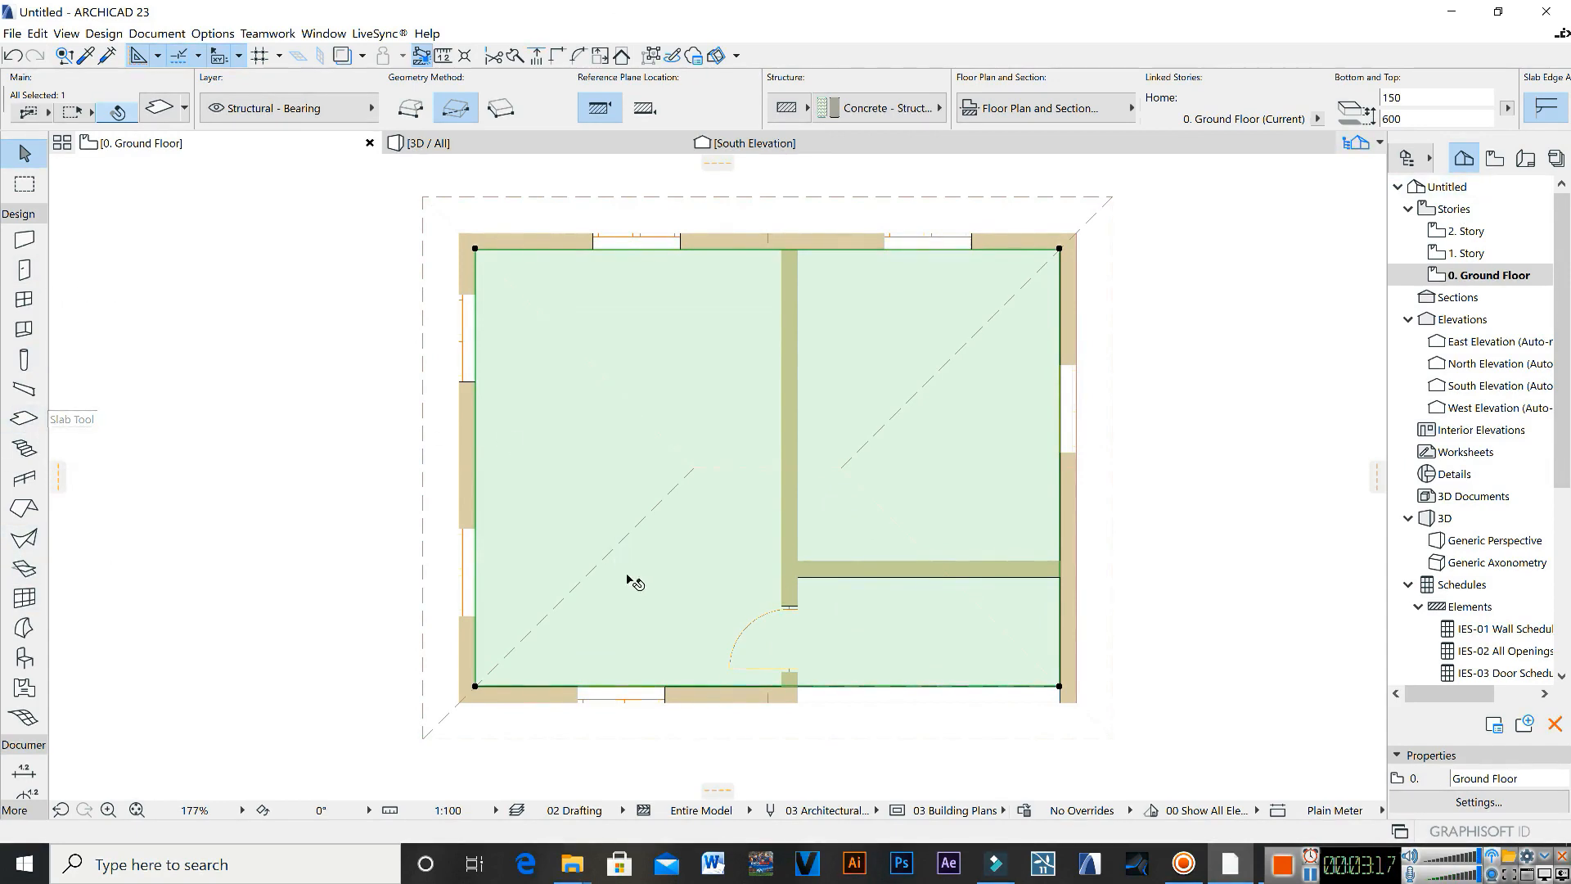
Step: Separate the porch area from the selected slab with the Magic Wand, tracing its trapezoid and the adjoining triangle
left_click(1000, 772)
left_click(900, 644)
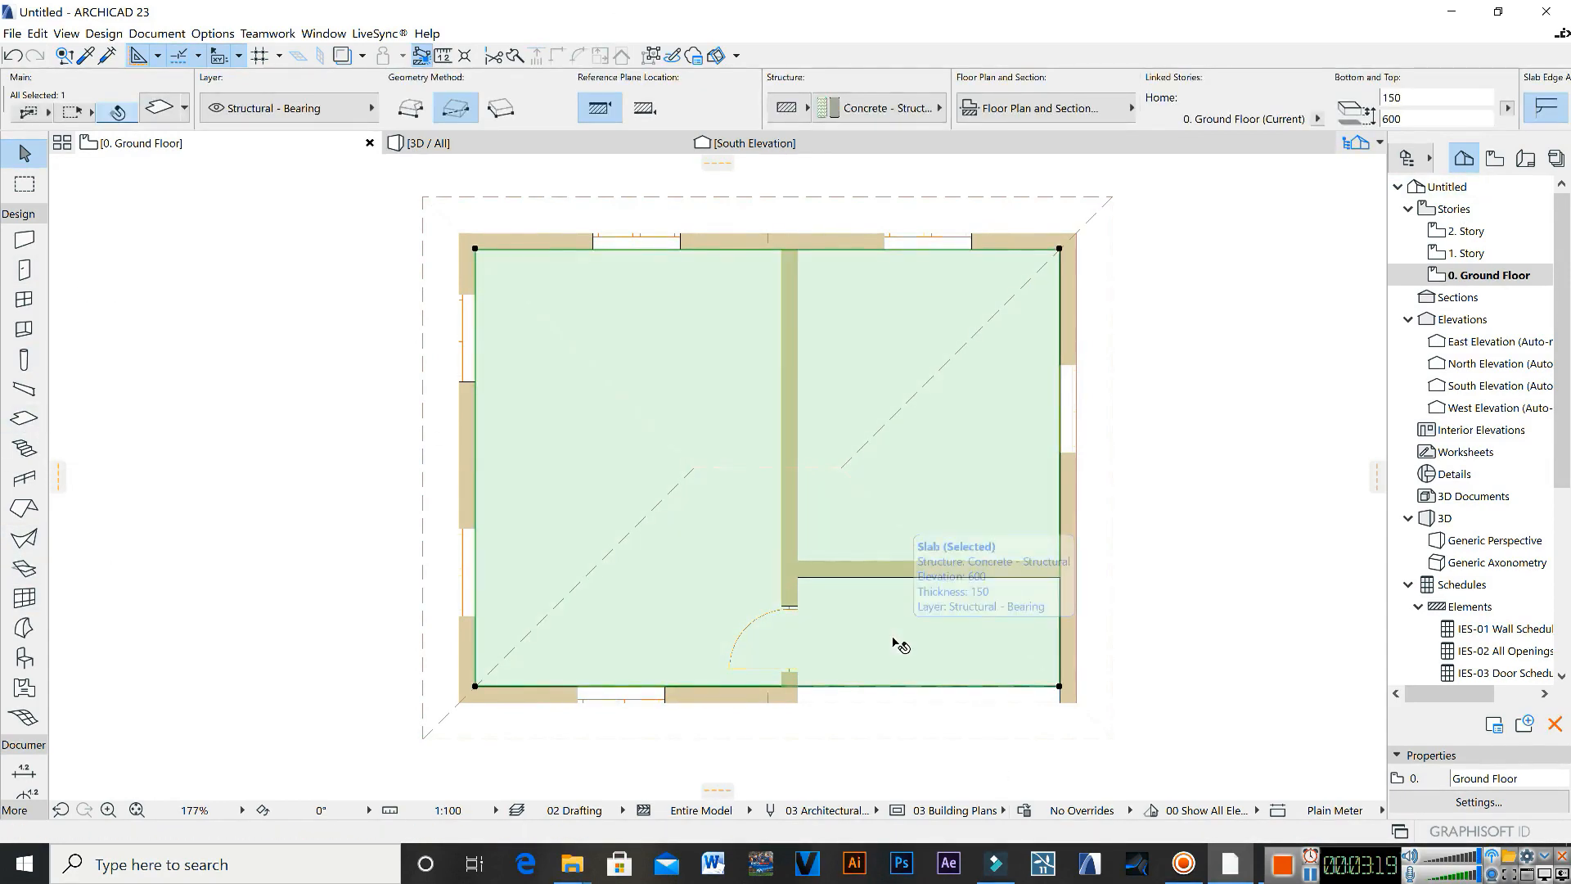
left_click(24, 418)
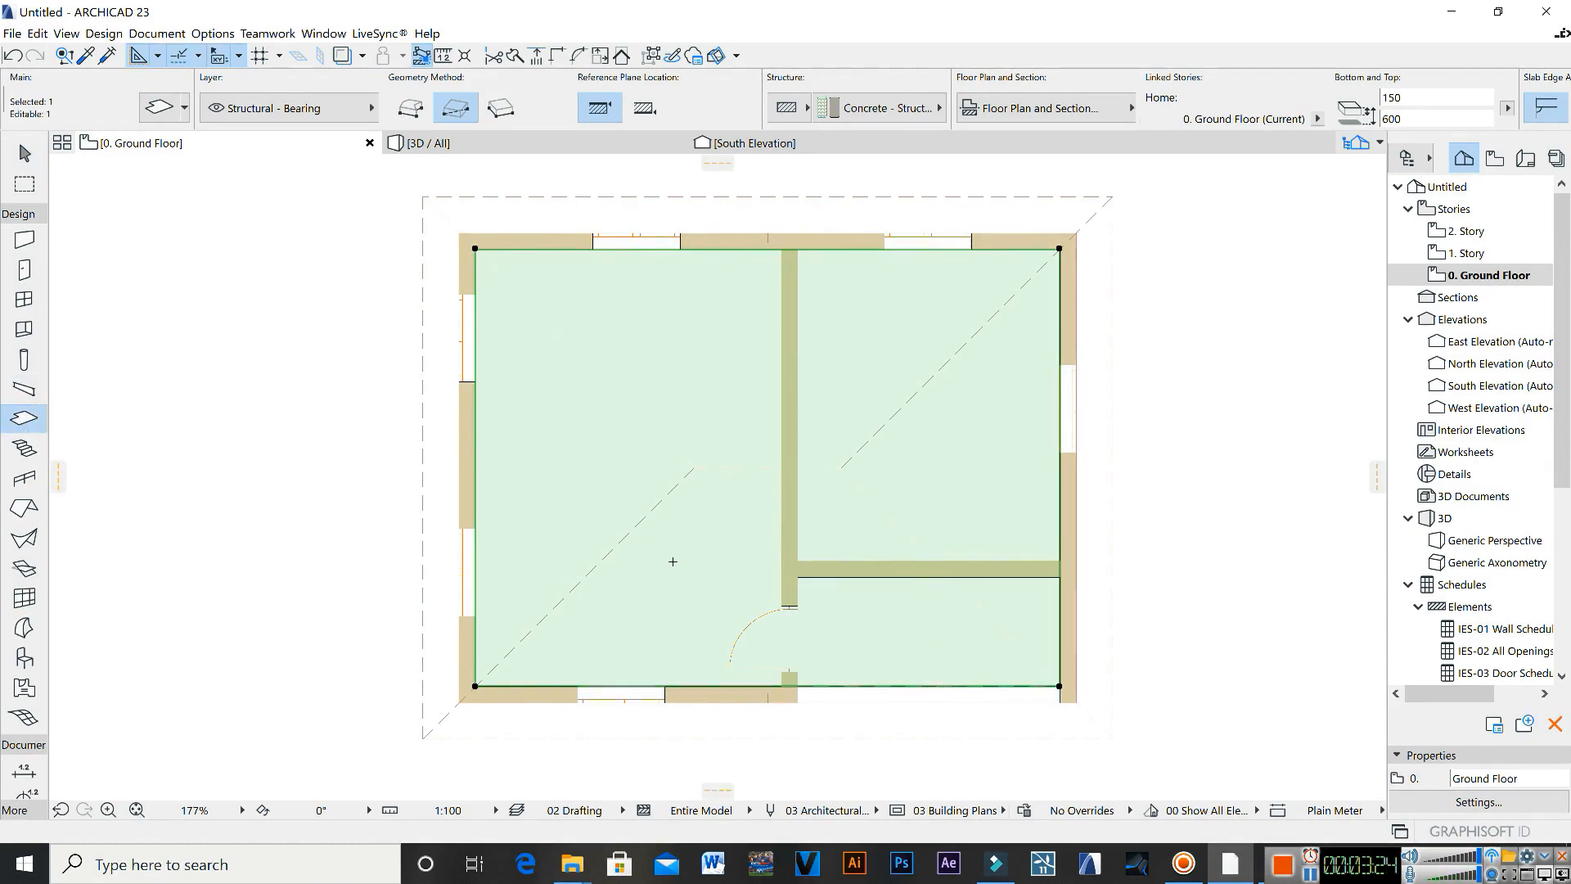
key("space")
left_click(837, 602)
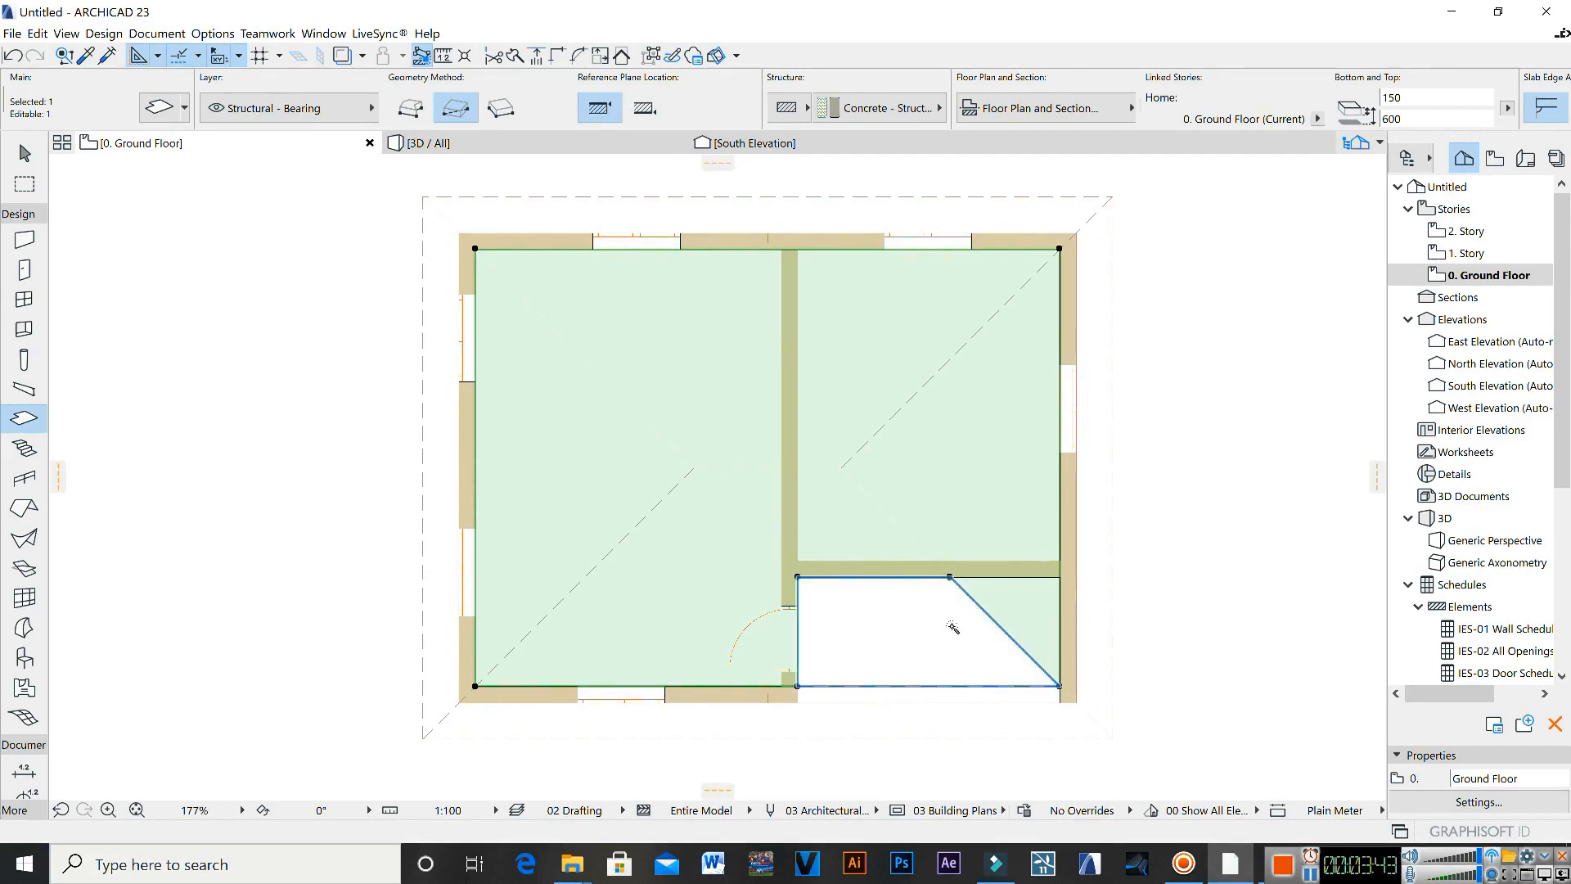
left_click(1023, 619)
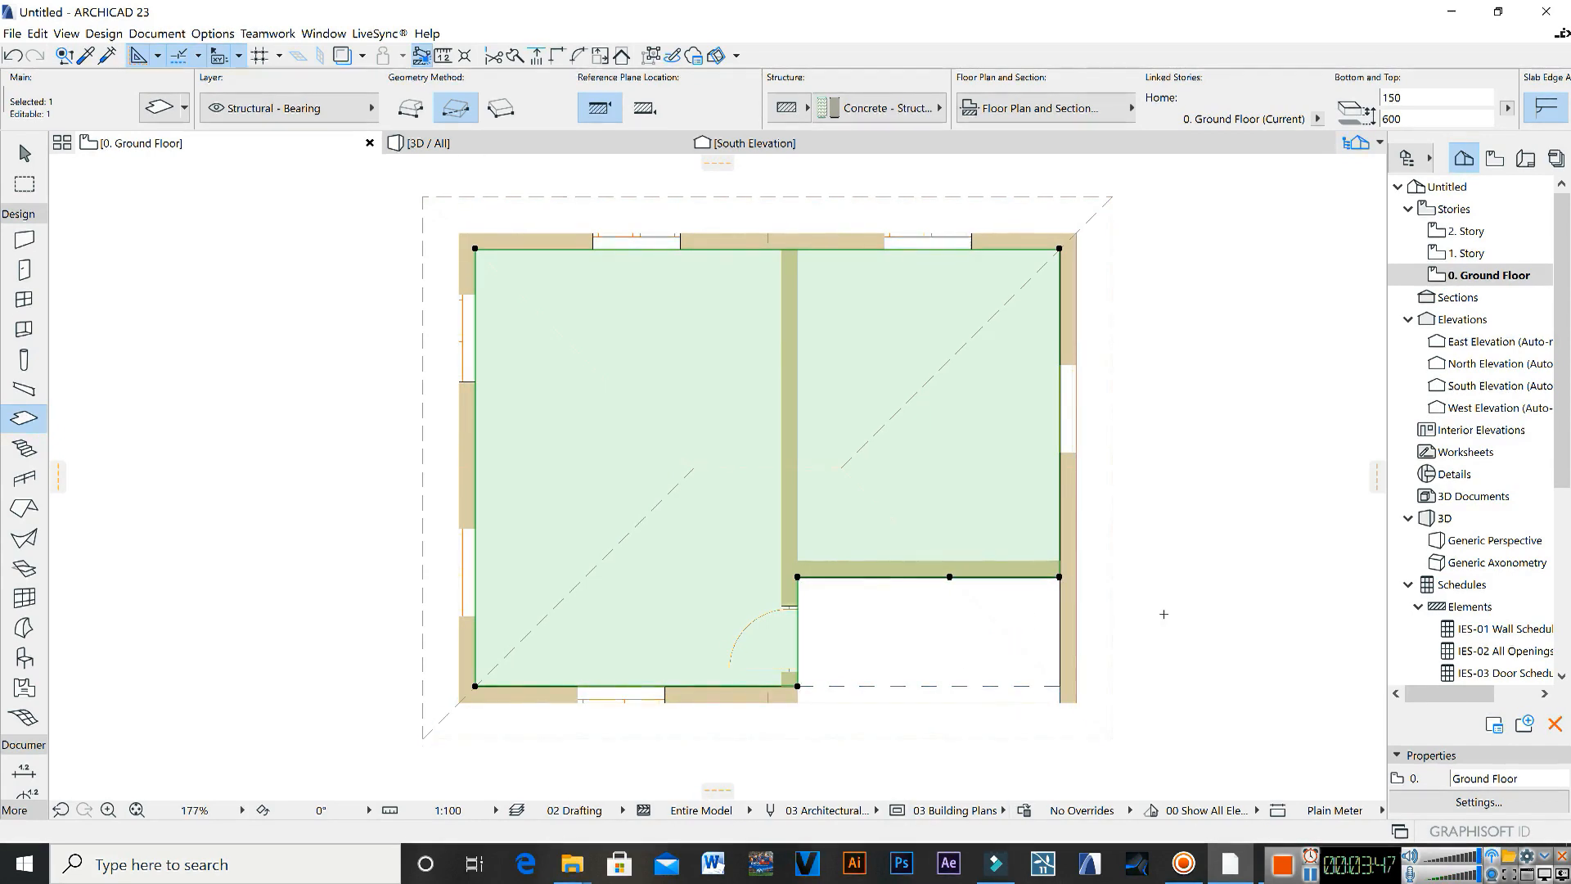
key("Escape")
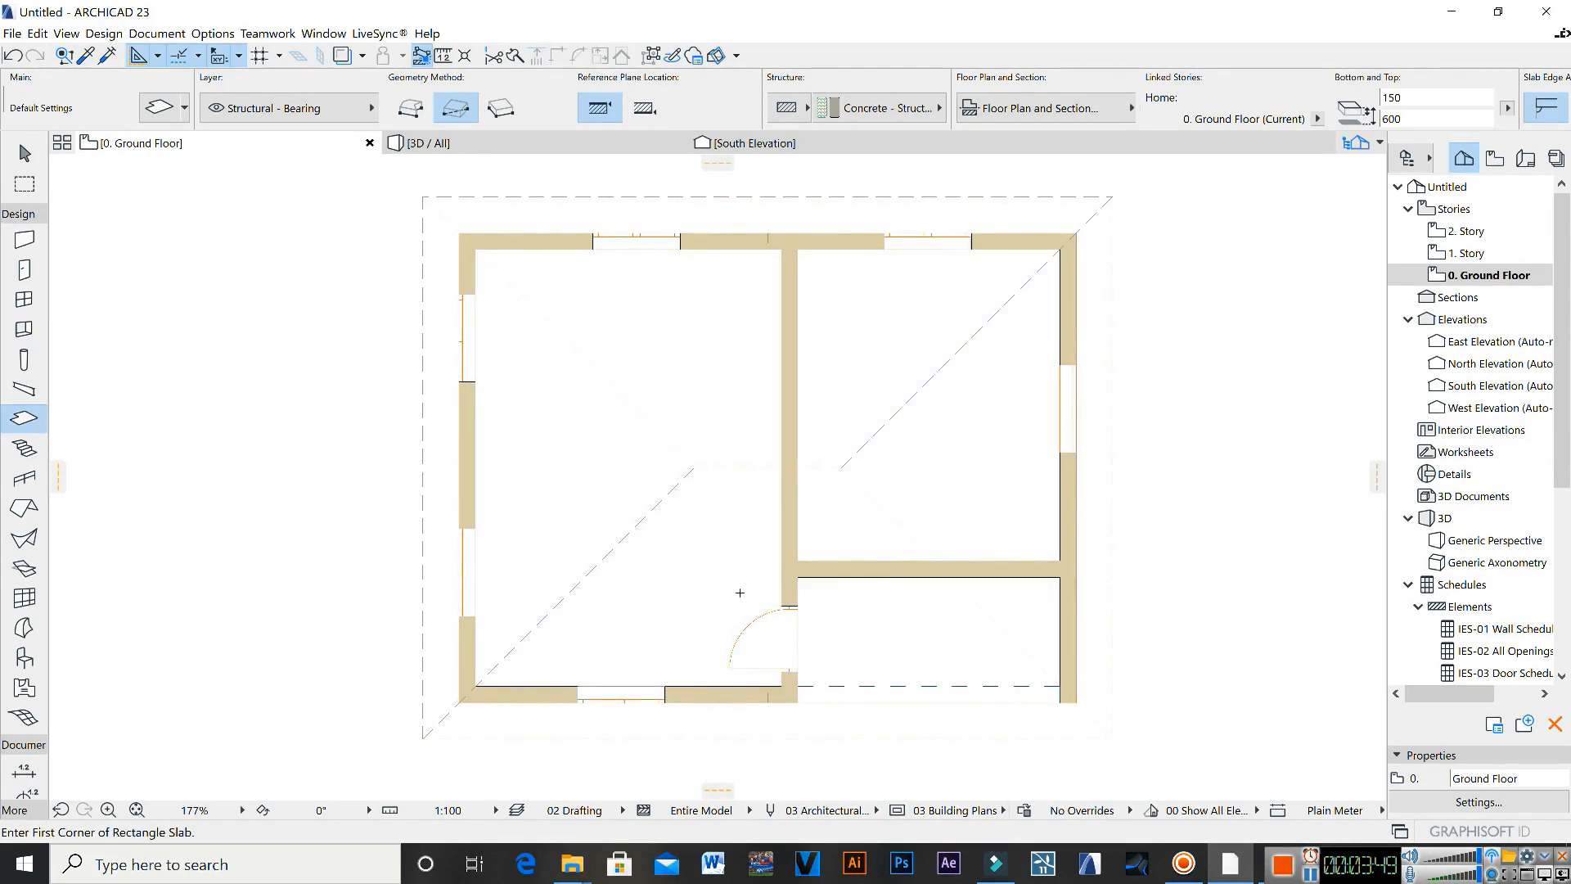
Step: Select the slab pieces in turn to check how the floor is divided between the rooms and the porch
key("space")
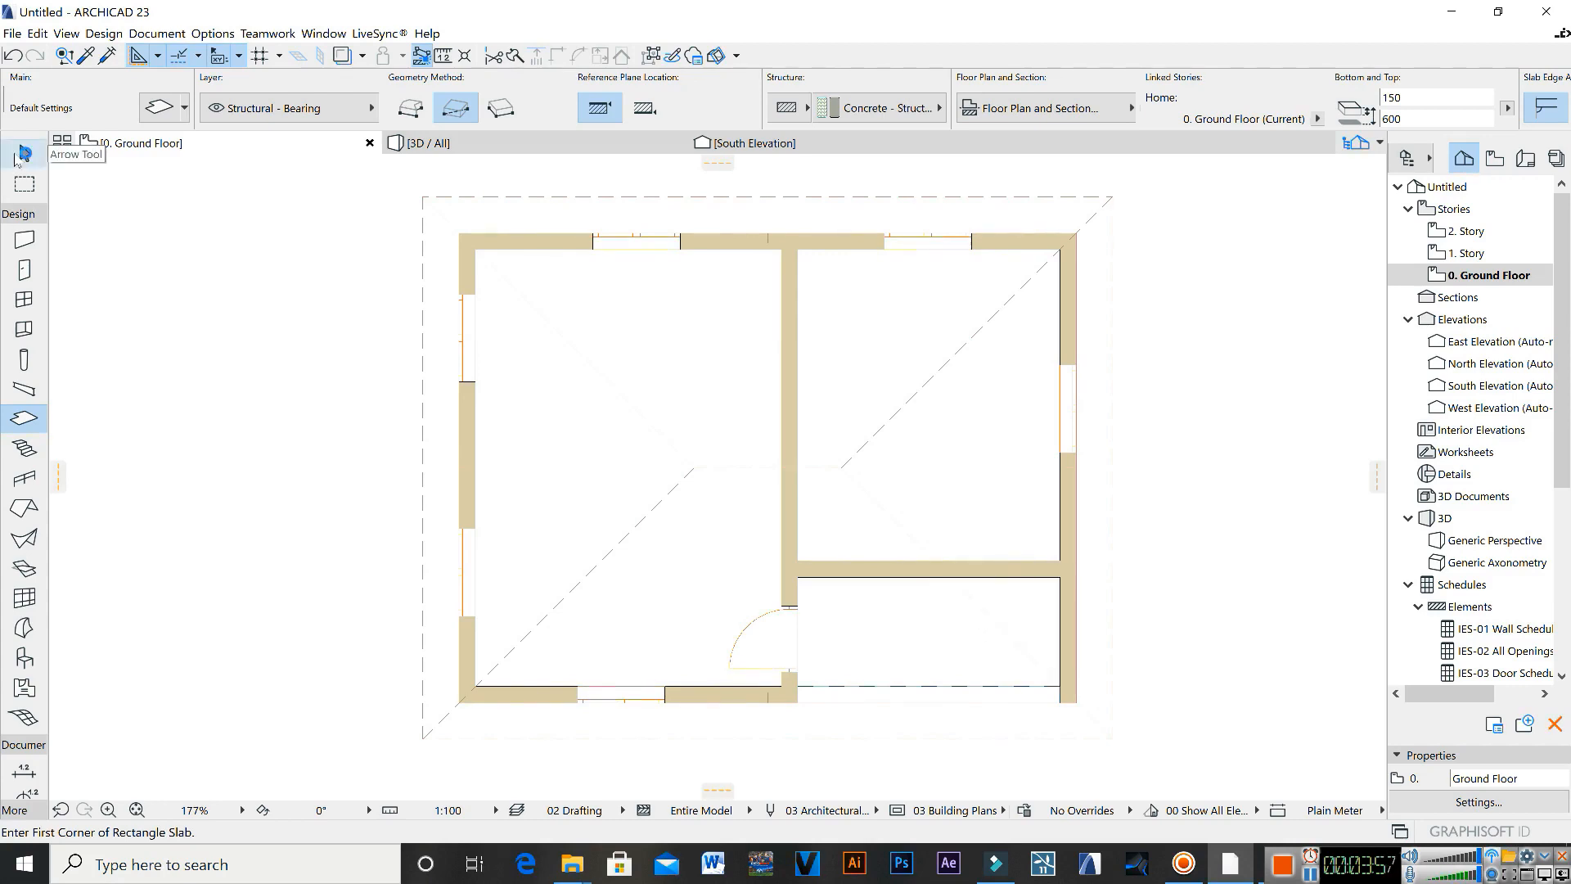
left_click(24, 153)
left_click(718, 551)
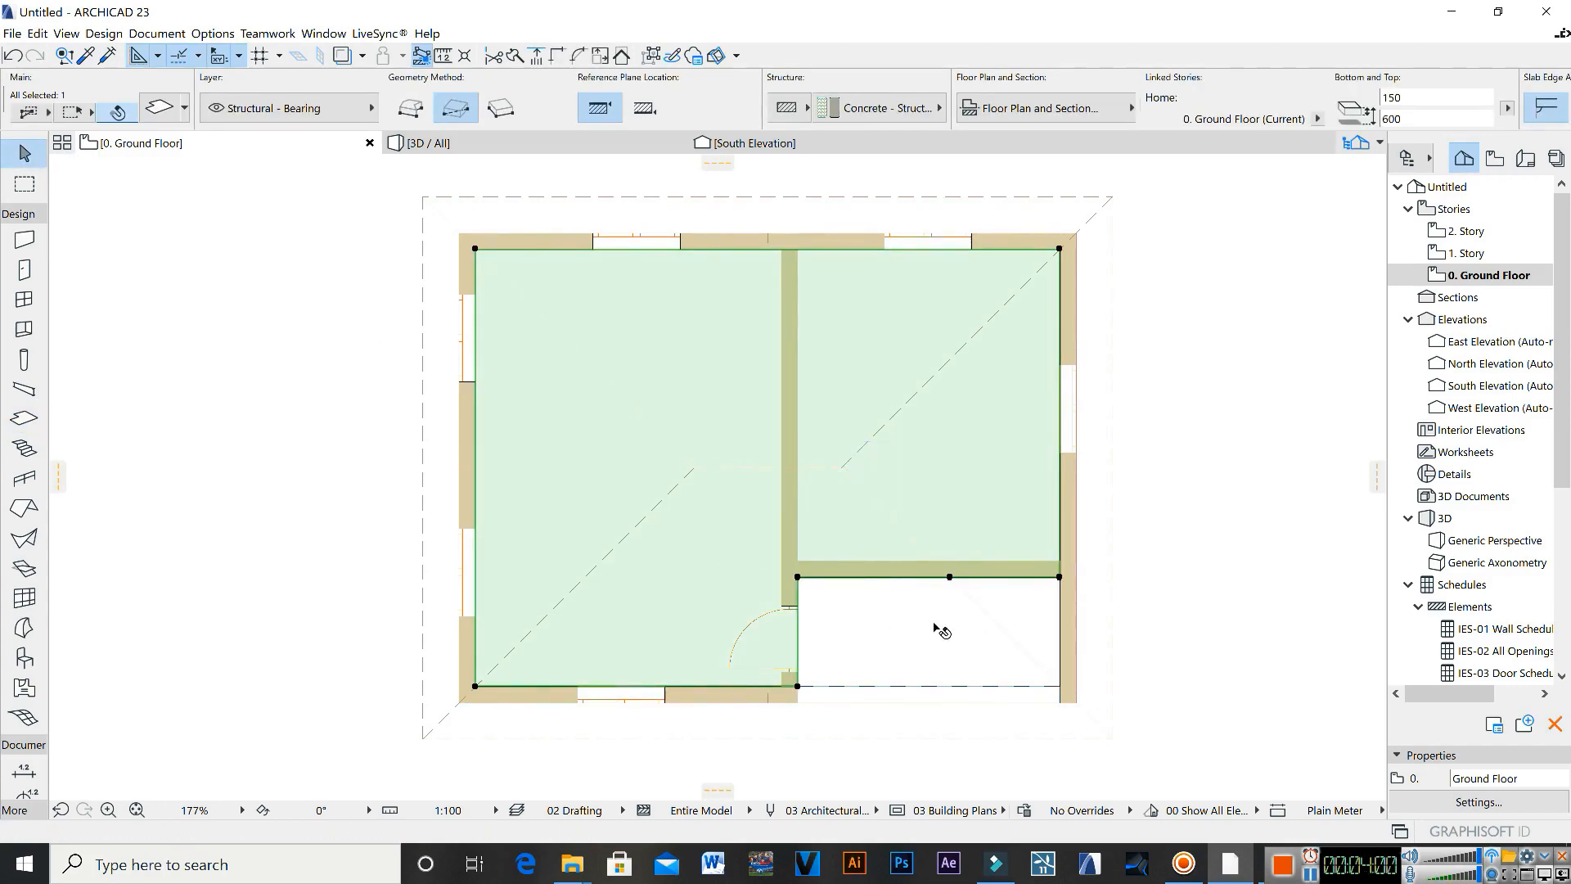
left_click(1017, 637)
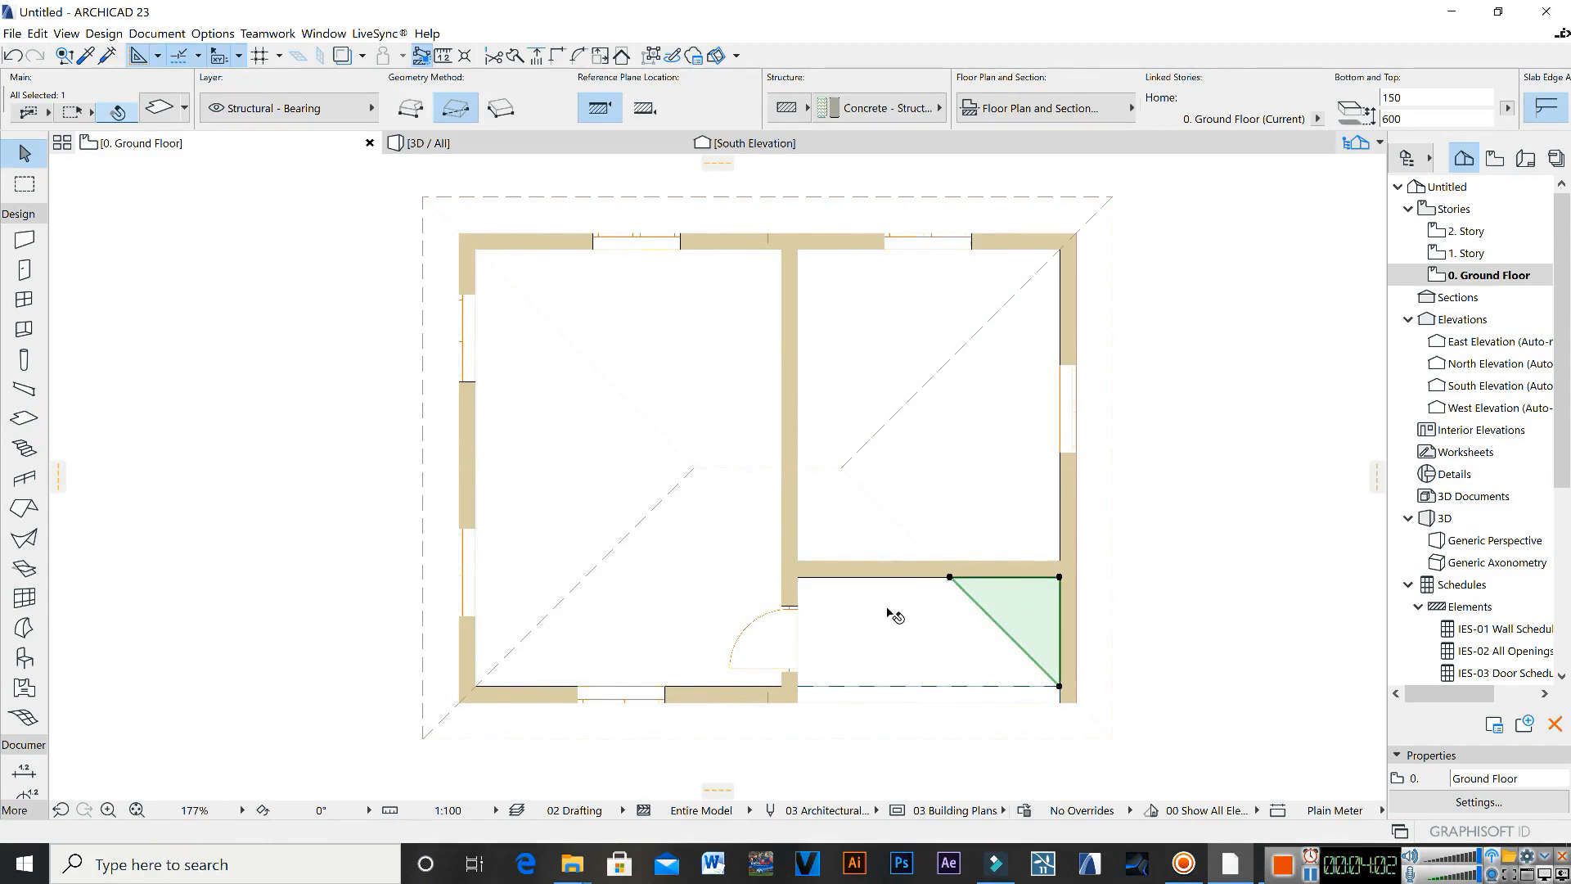
left_click(868, 497)
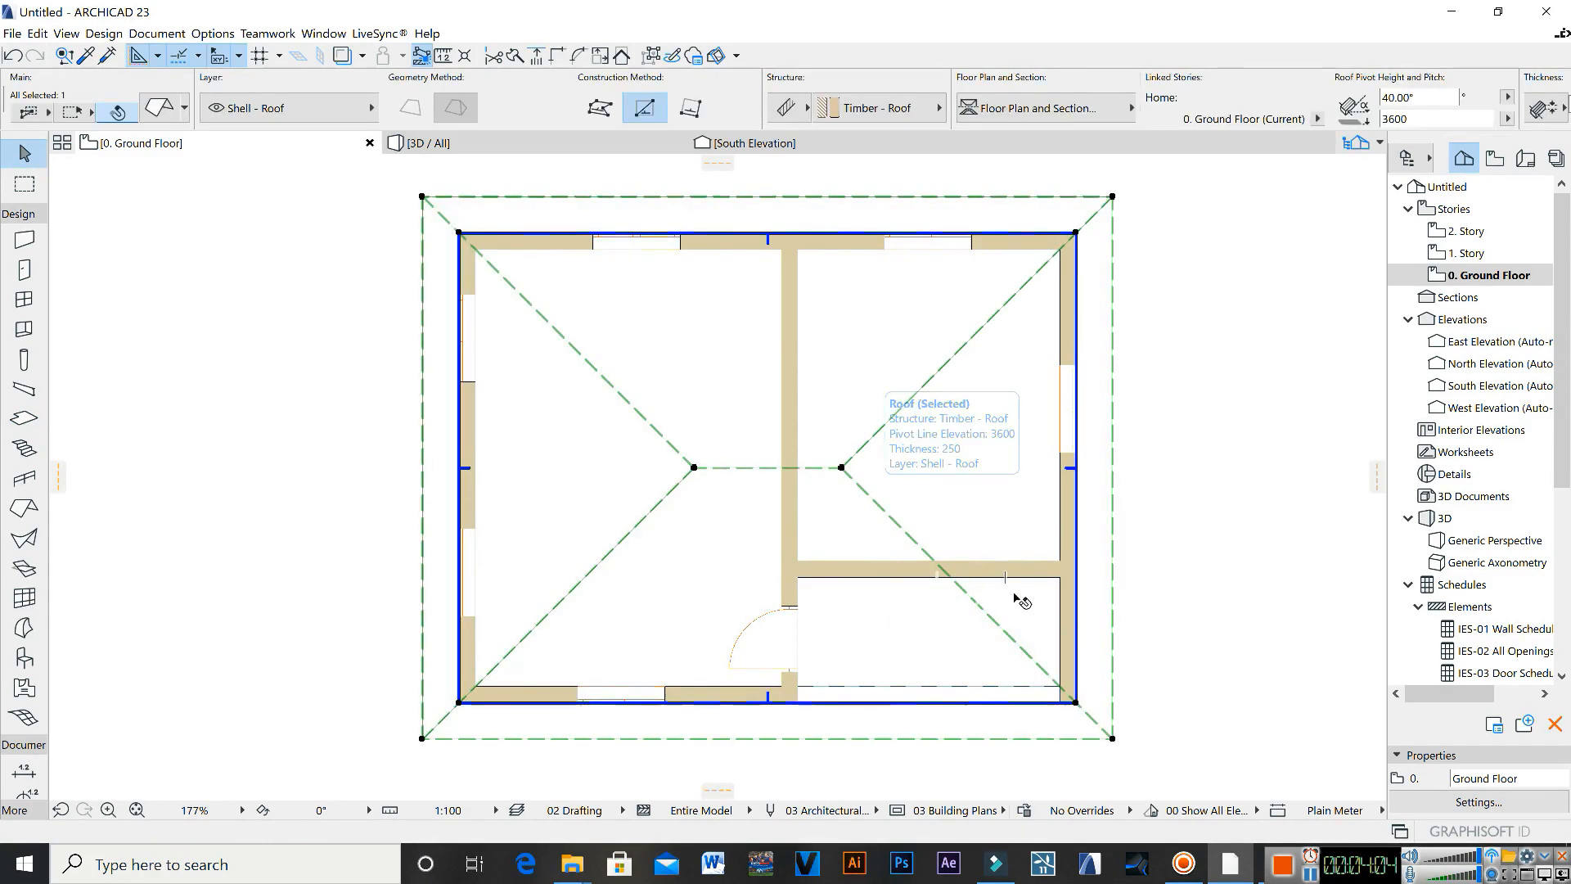
left_click(848, 648)
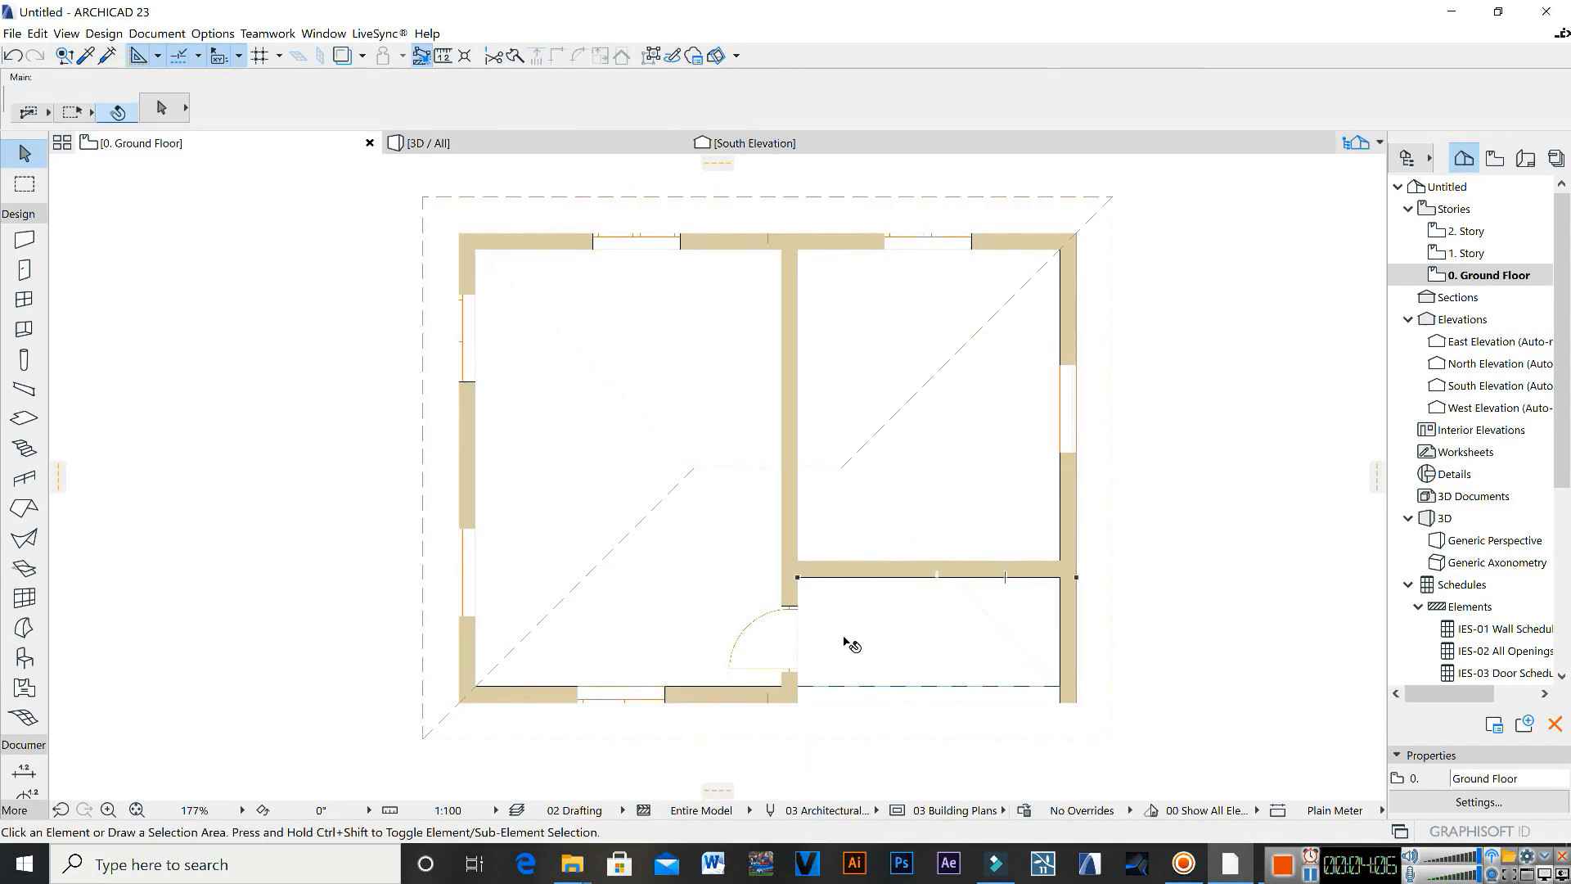
left_click(848, 646)
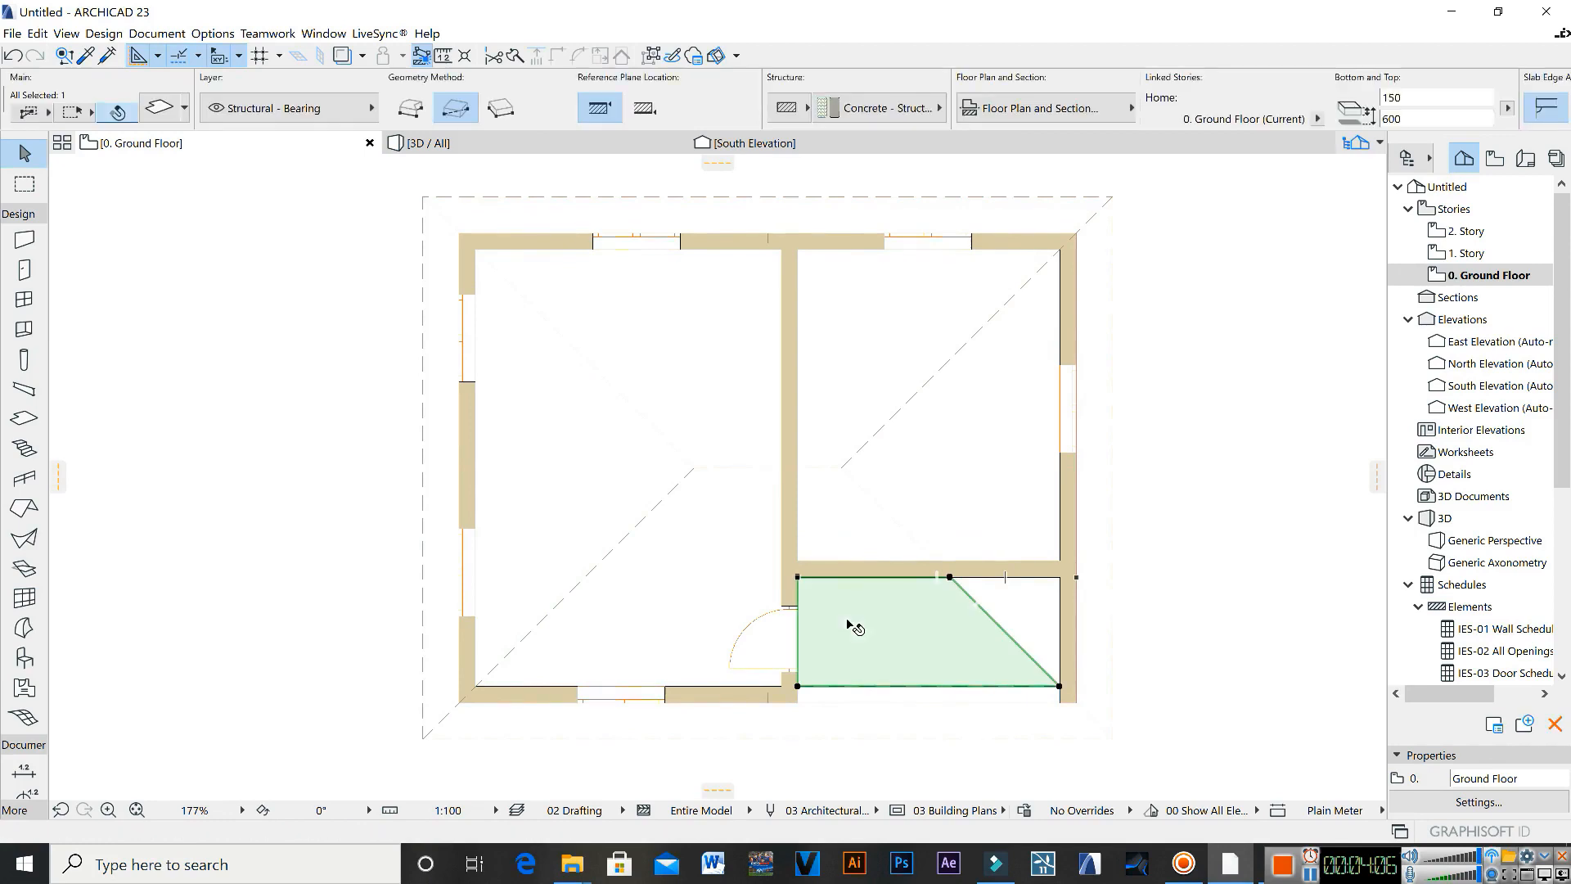
Step: Set the main room slab's offset to its home story to 750 and check it in 3D at the porch door
left_click(706, 517)
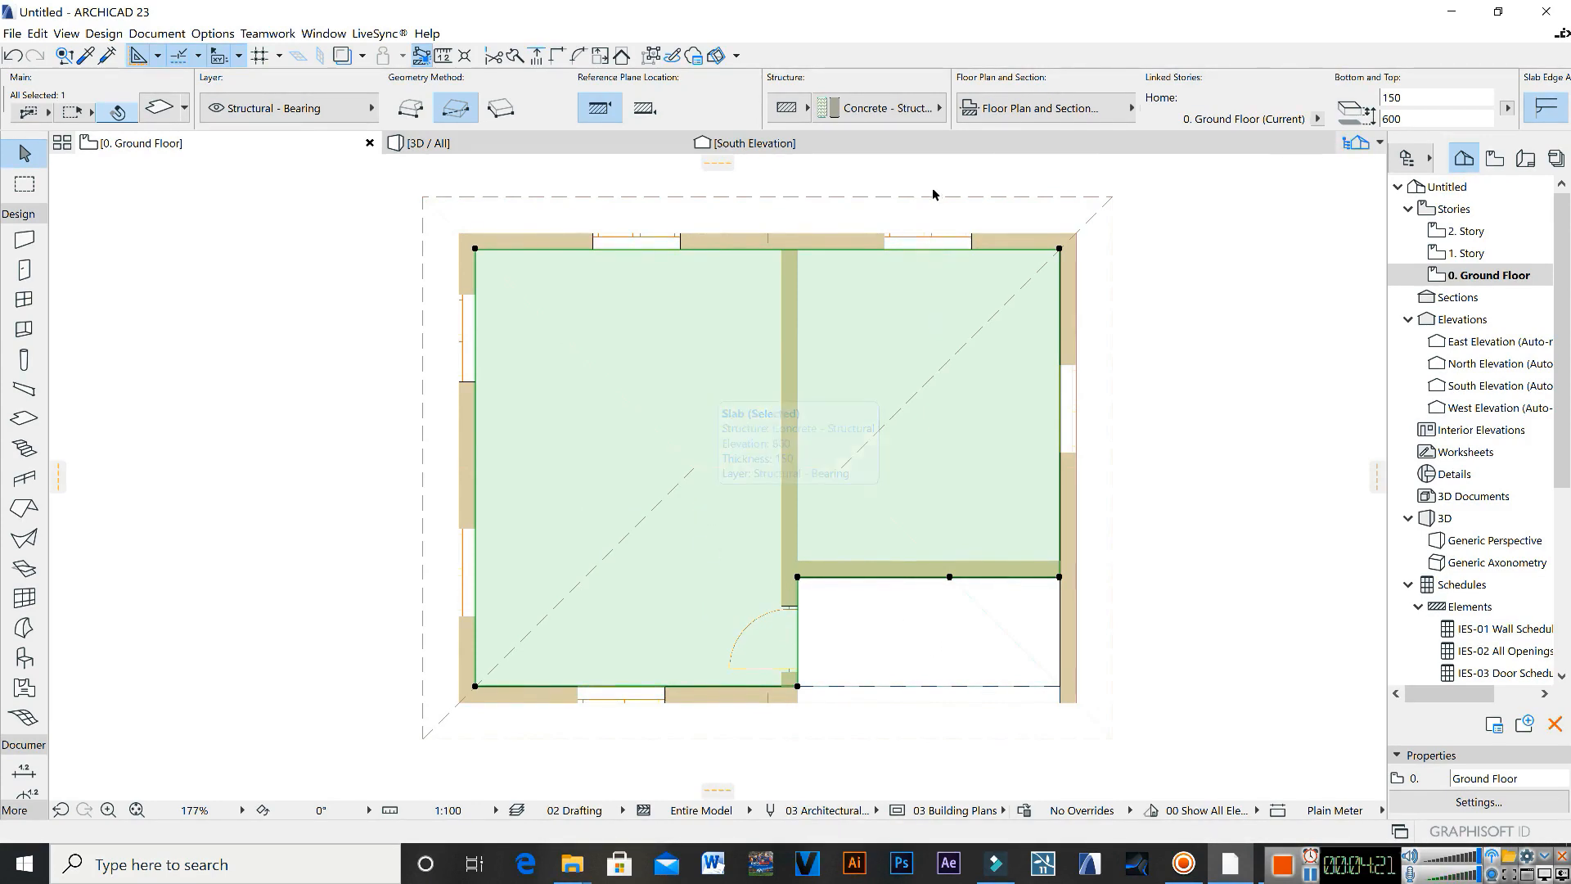
scroll(704, 563, "down", 1)
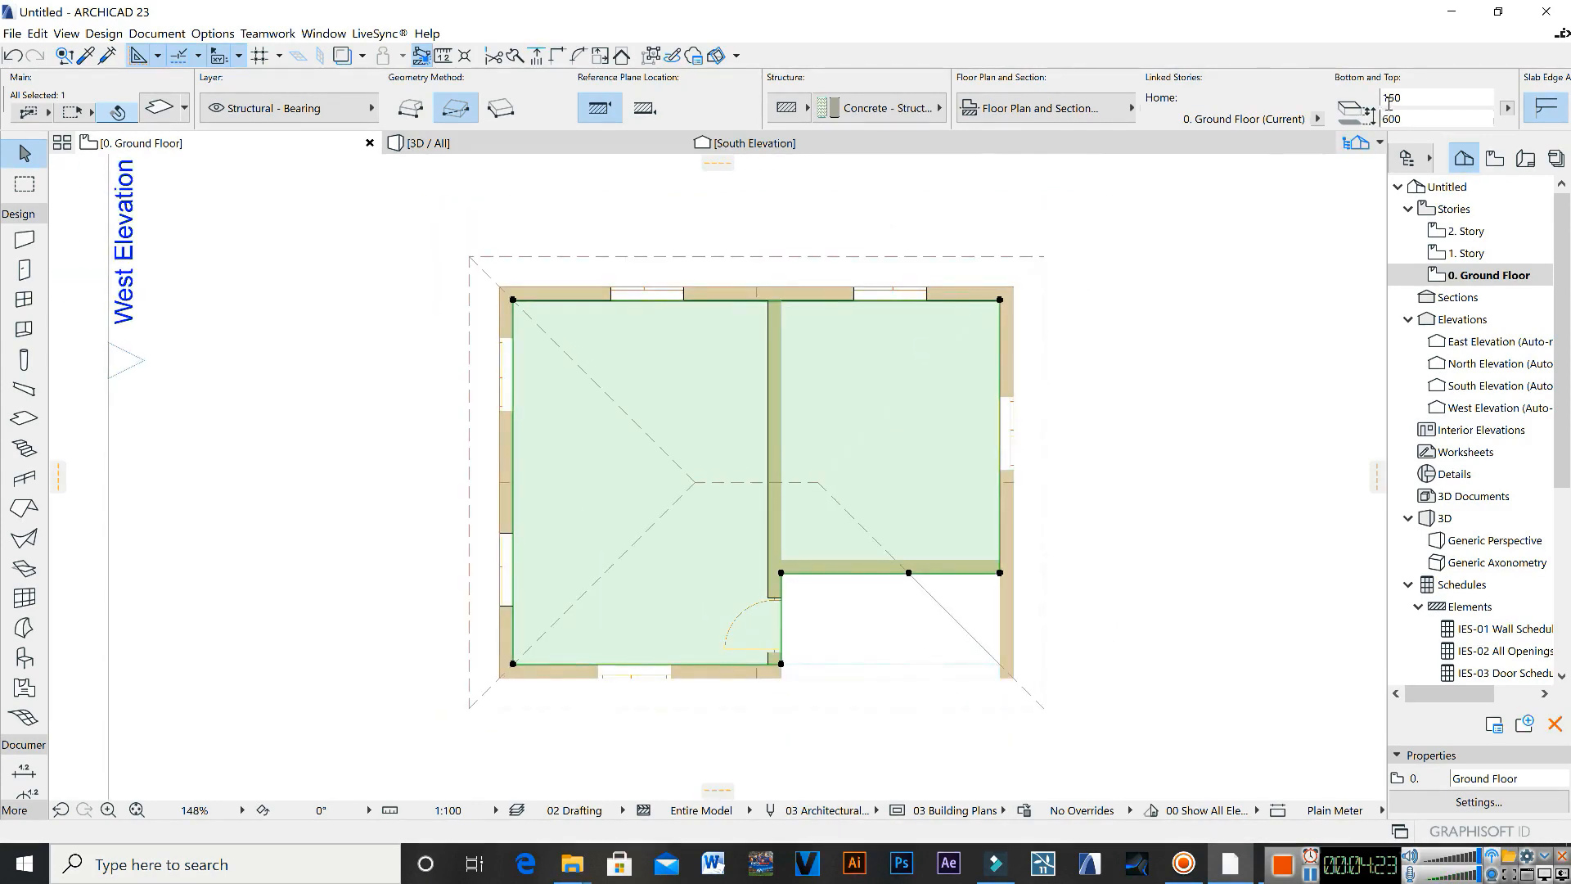
left_click_drag(1396, 117, 1357, 154)
type("750")
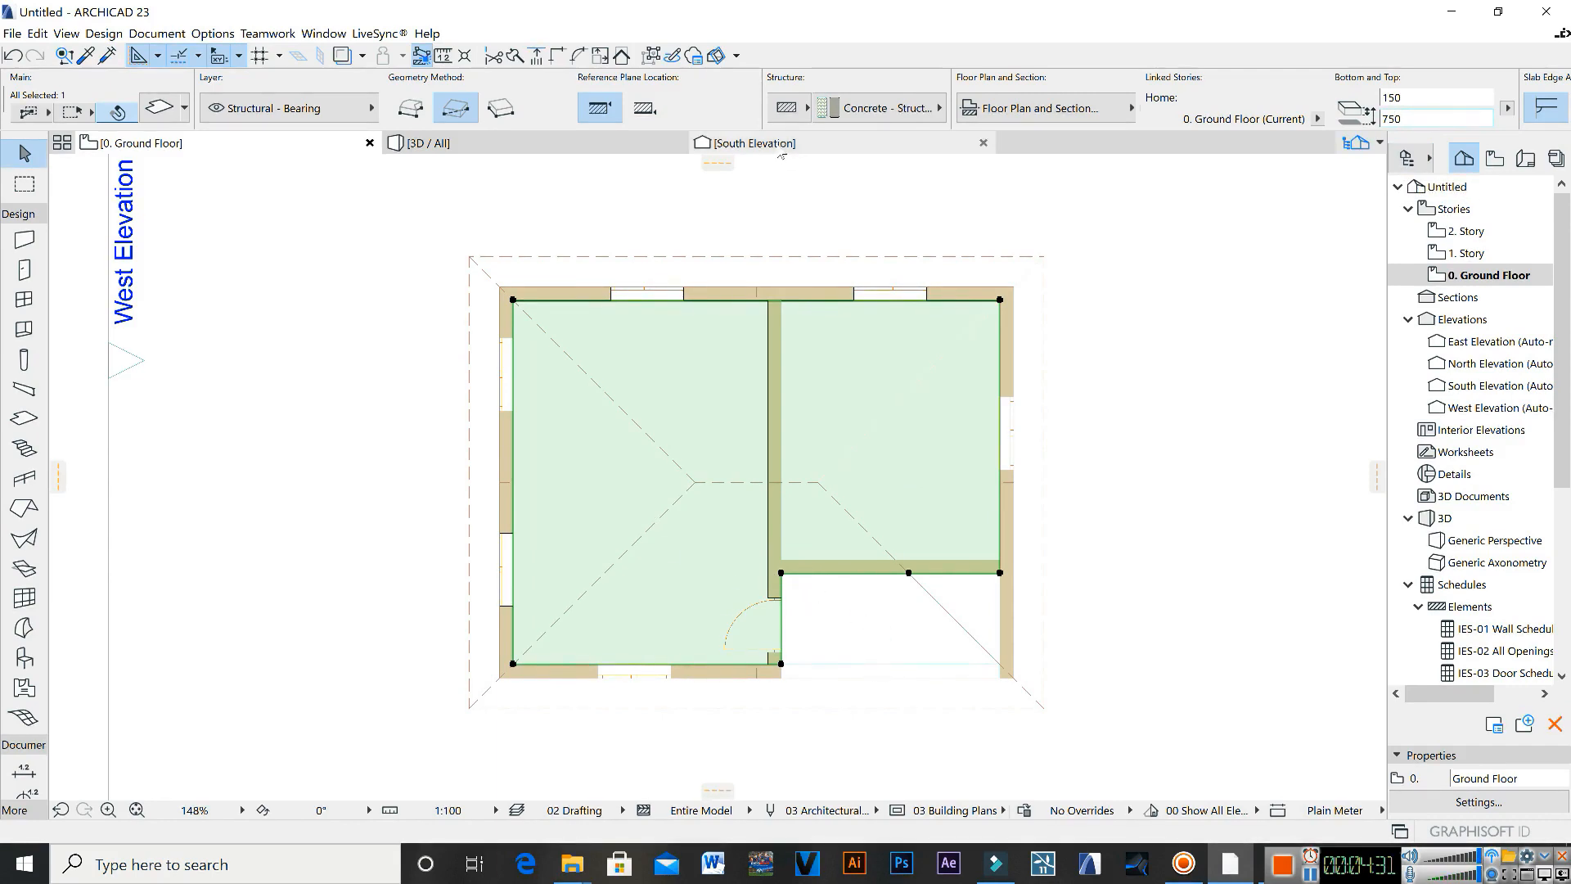
left_click(473, 147)
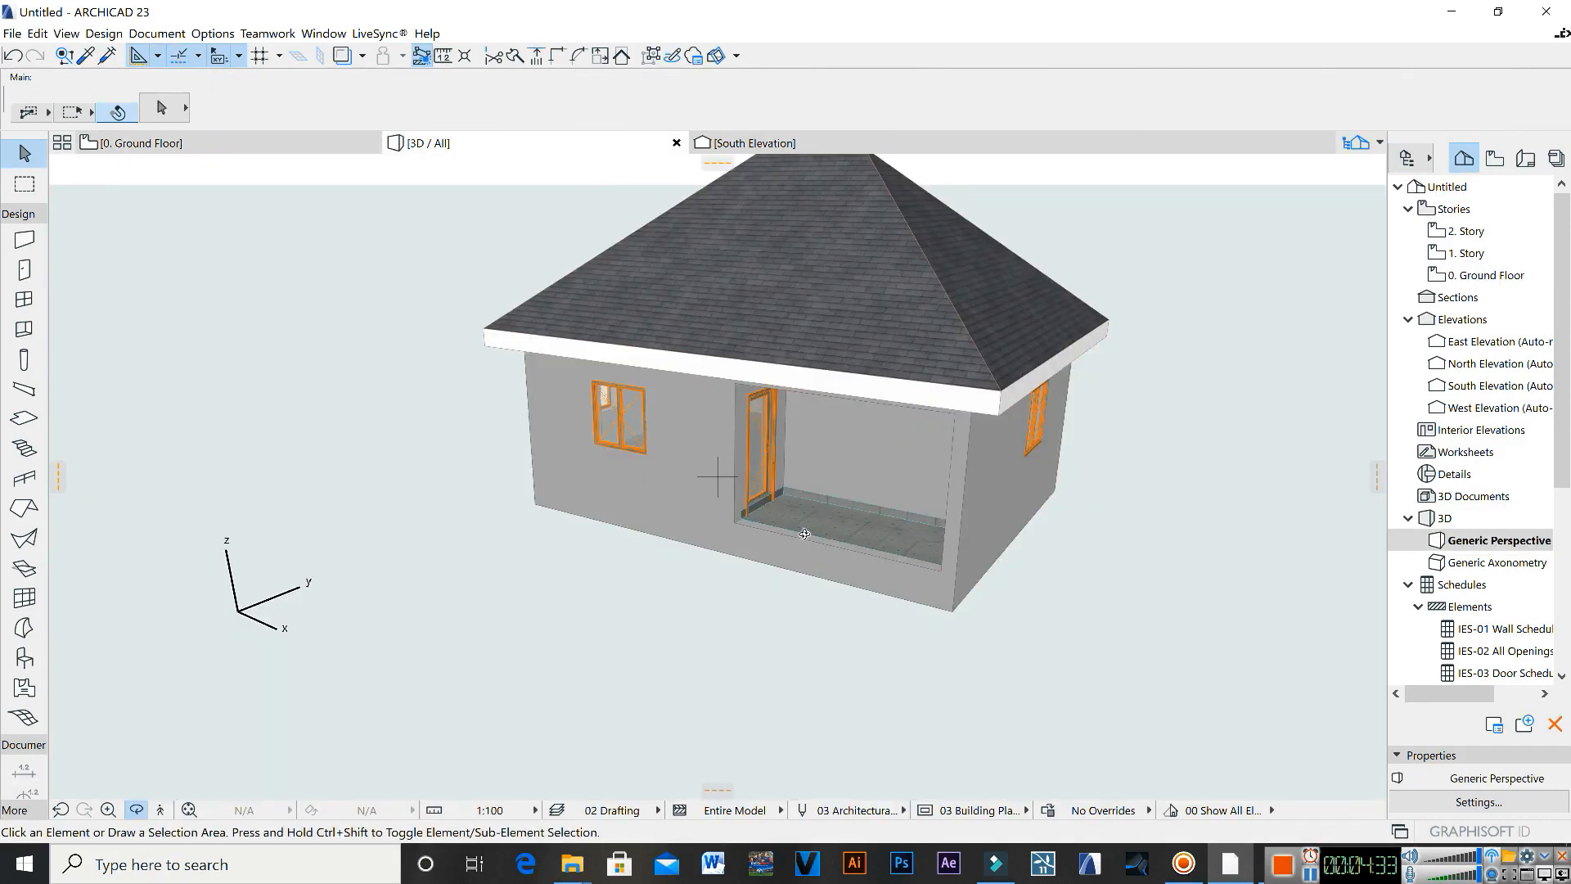
scroll(862, 468, "up", 6)
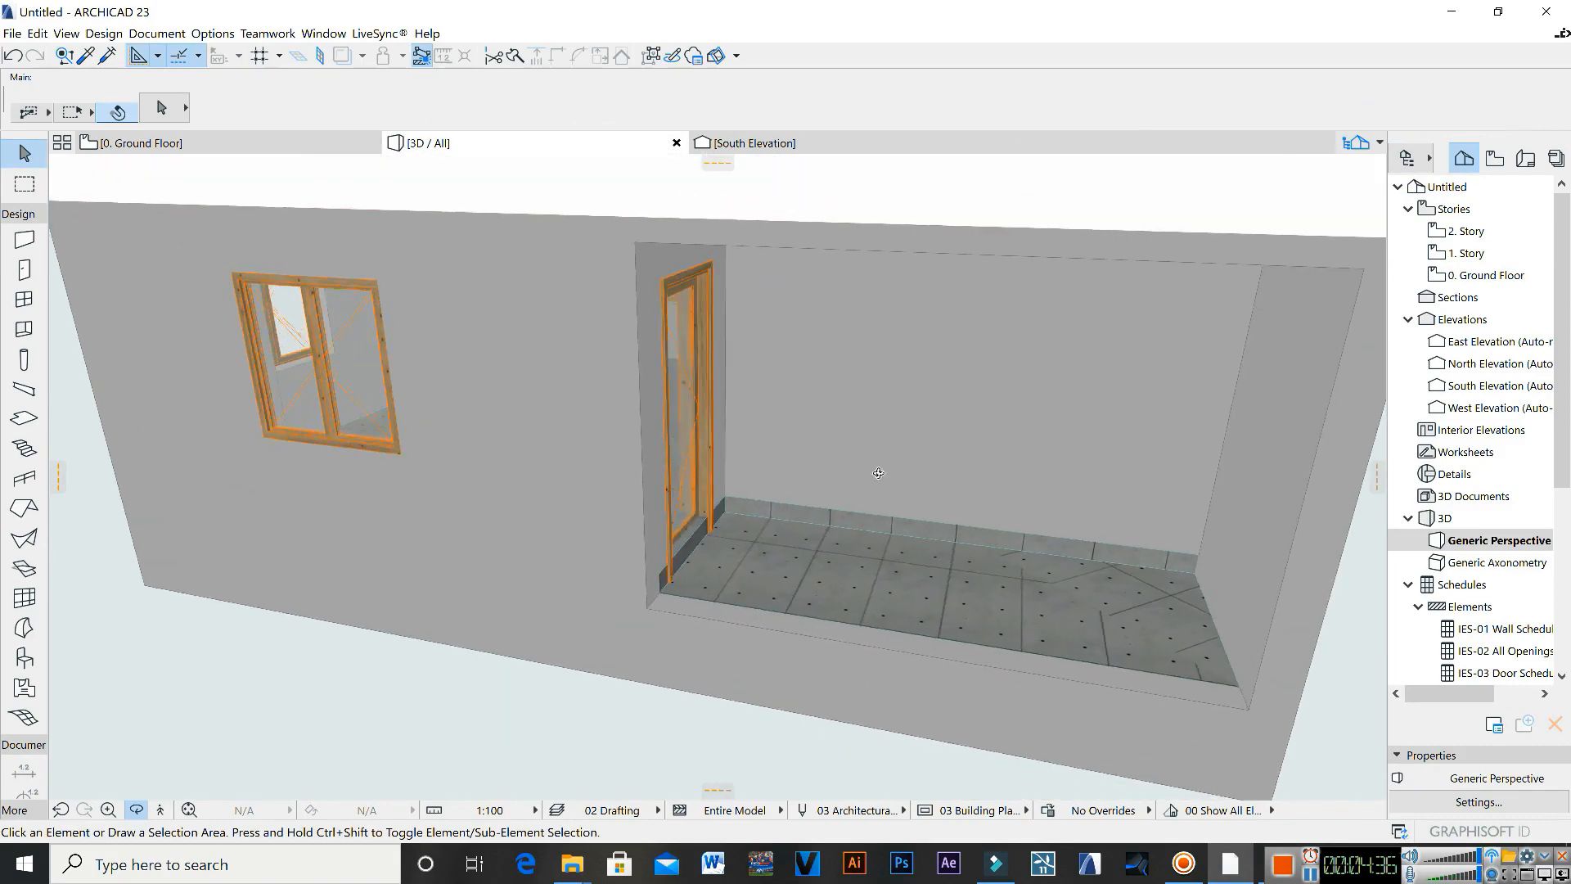
scroll(939, 521, "up", 1)
left_click_drag(706, 609, 603, 597)
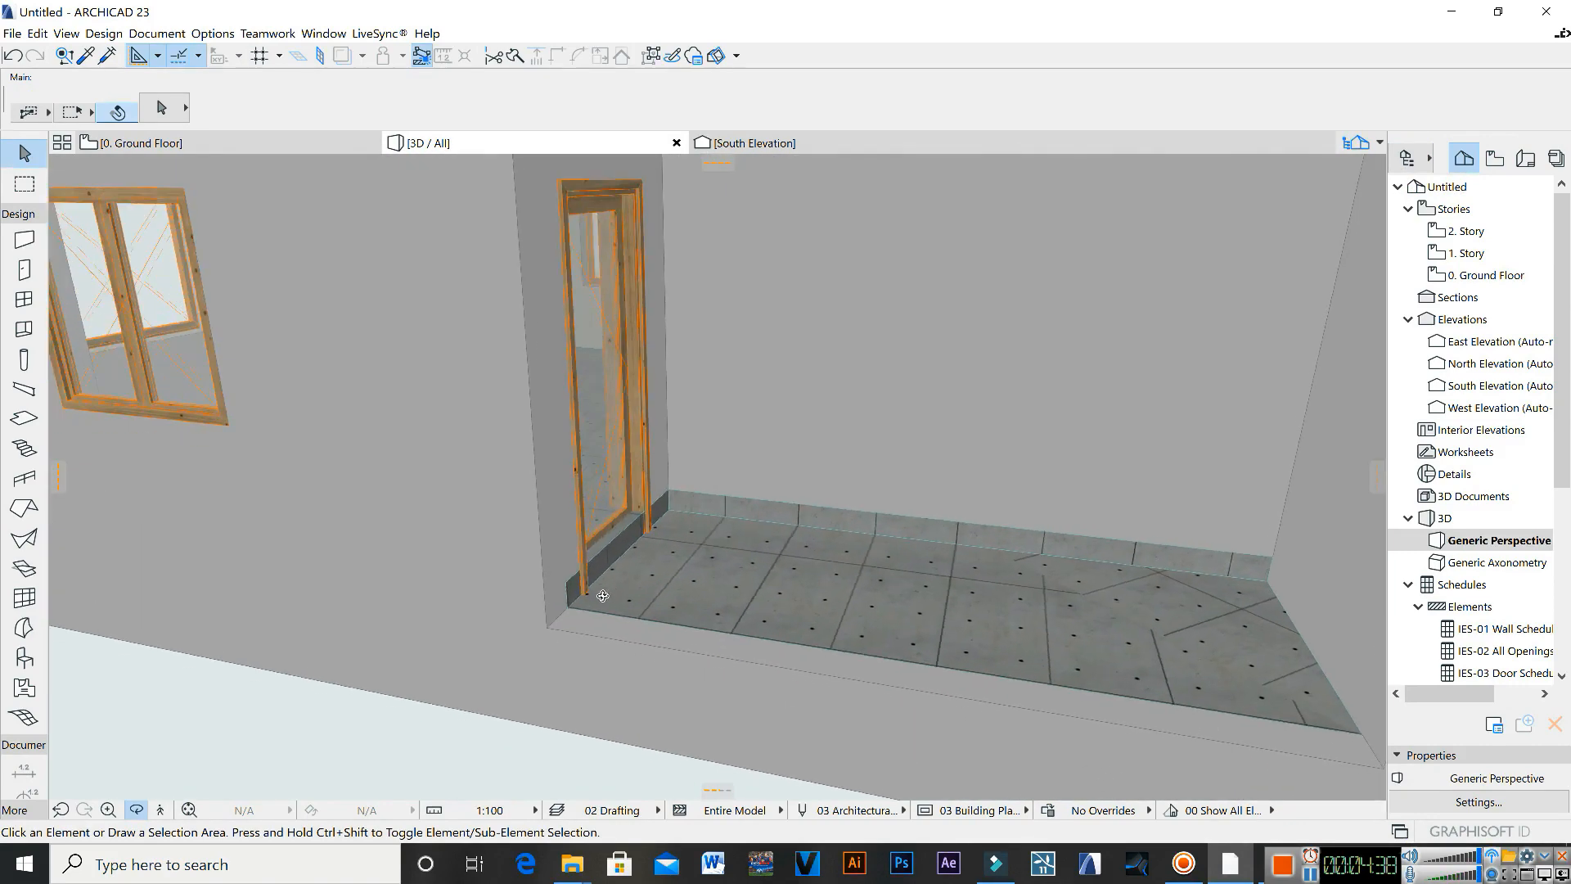
Step: On the ground floor plan, offset the main slab's edge along the porch's back wall to the room-side face of that wall
left_click(200, 146)
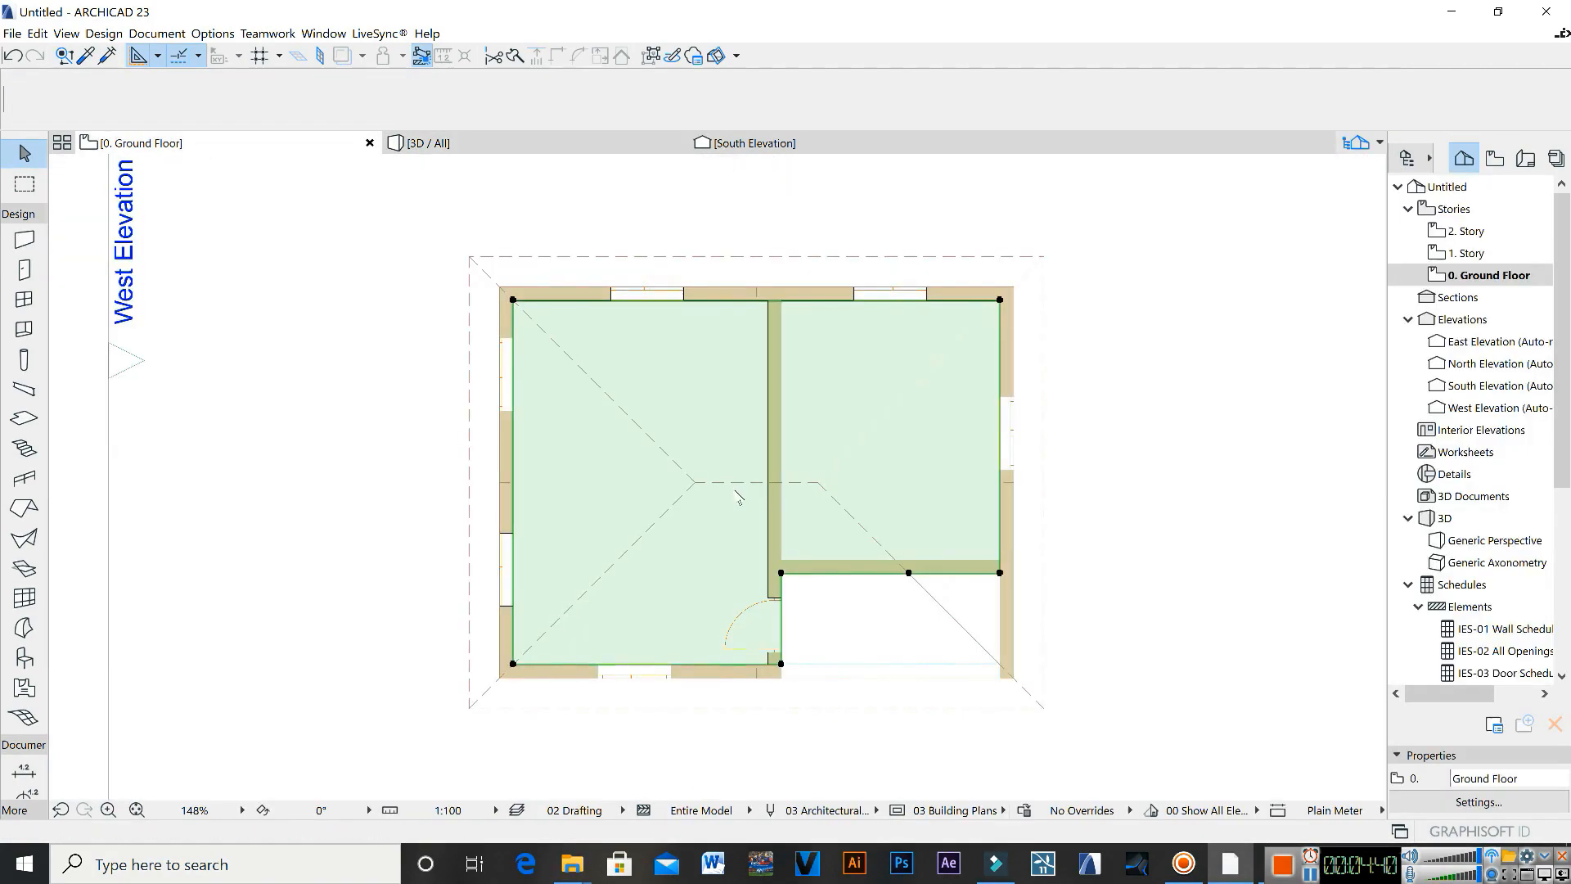
left_click(848, 575)
left_click(938, 519)
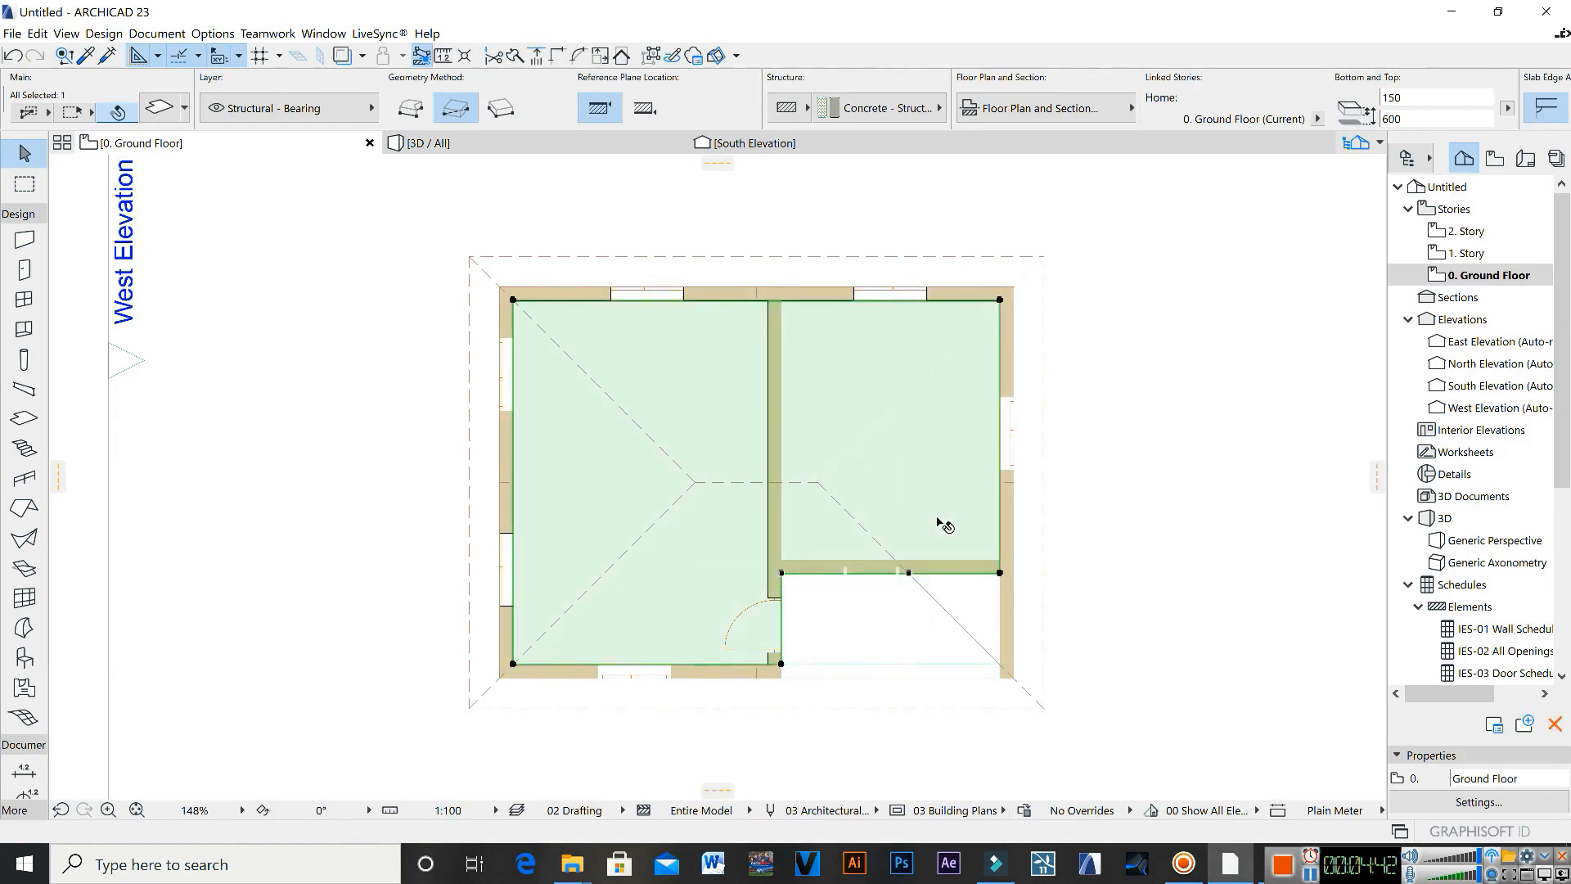
left_click(954, 578)
left_click(955, 514)
left_click(783, 633)
left_click(913, 480)
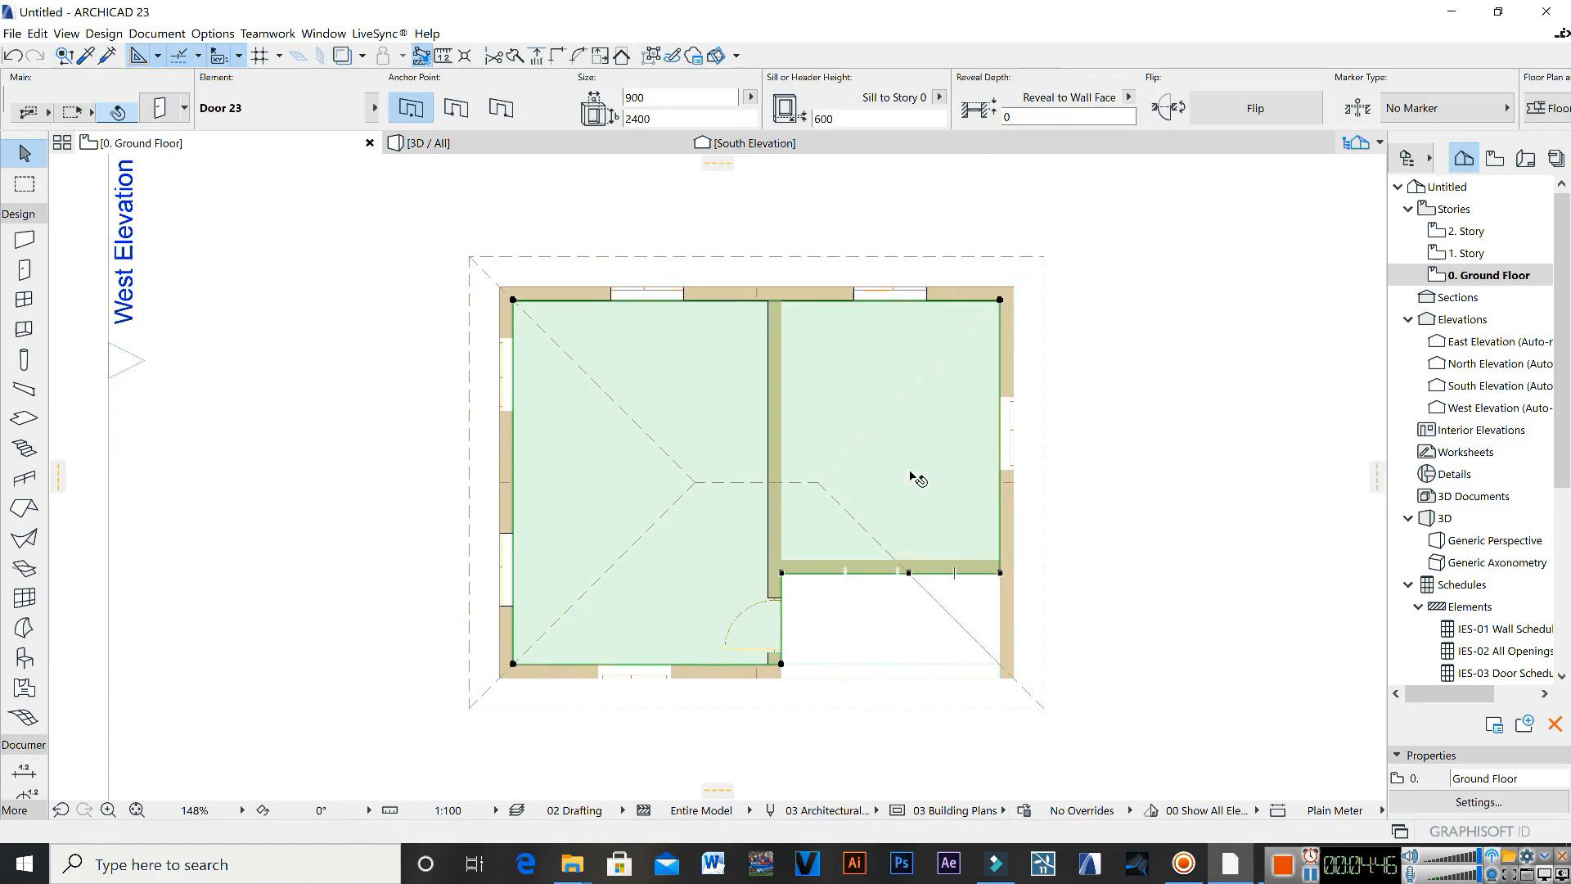
left_click(820, 572)
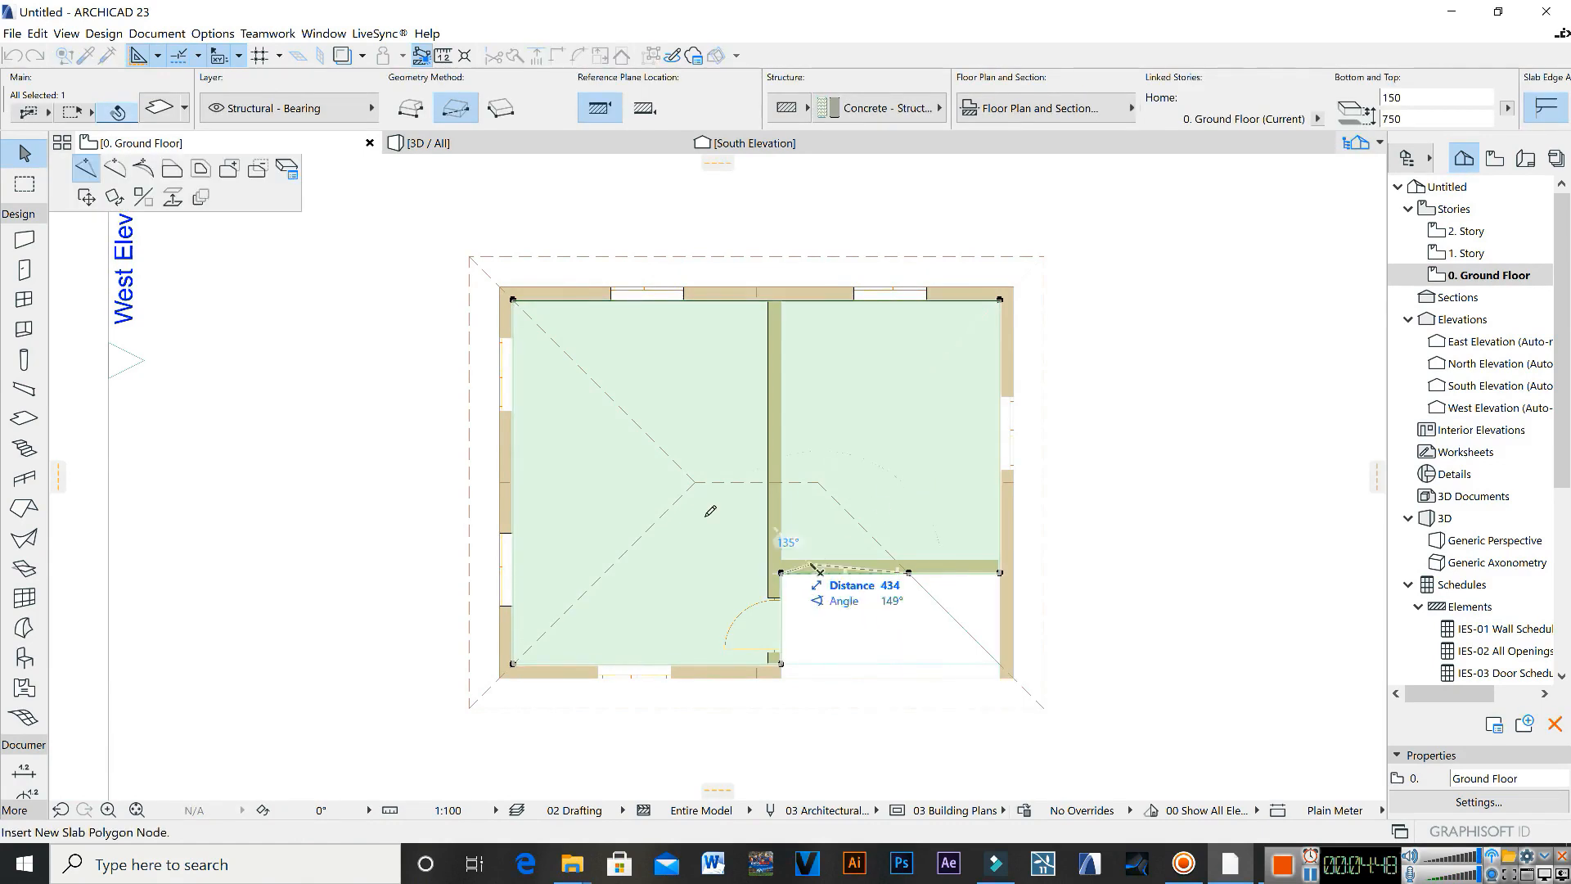
left_click(174, 170)
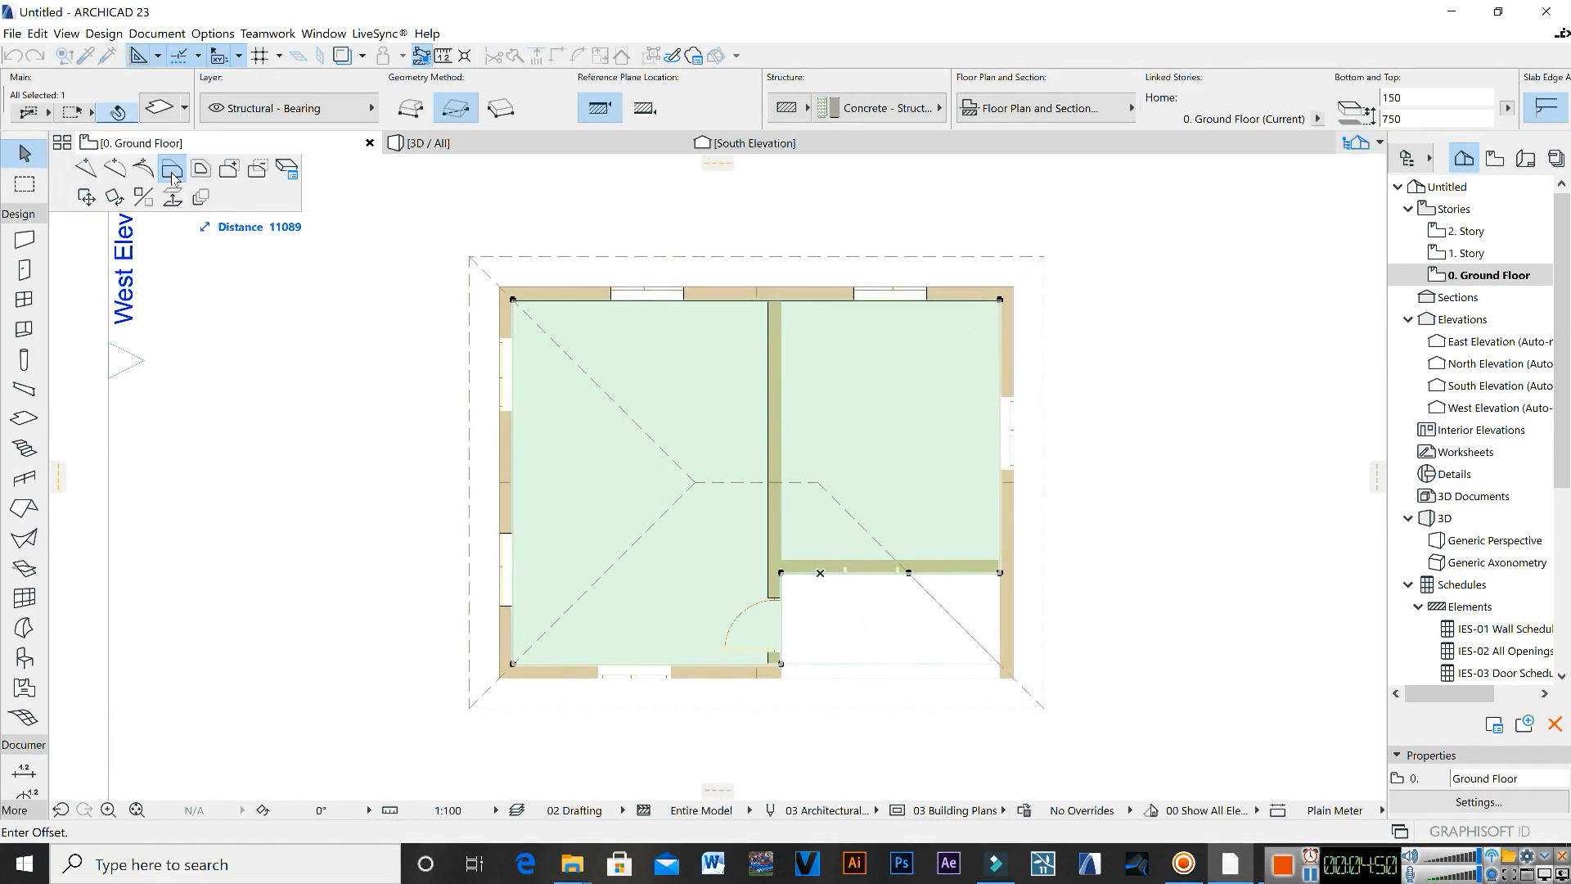
left_click(786, 559)
Step: Move the main slab's two remaining nodes on the porch side of the back wall onto the wall's room-side face
left_click(960, 577)
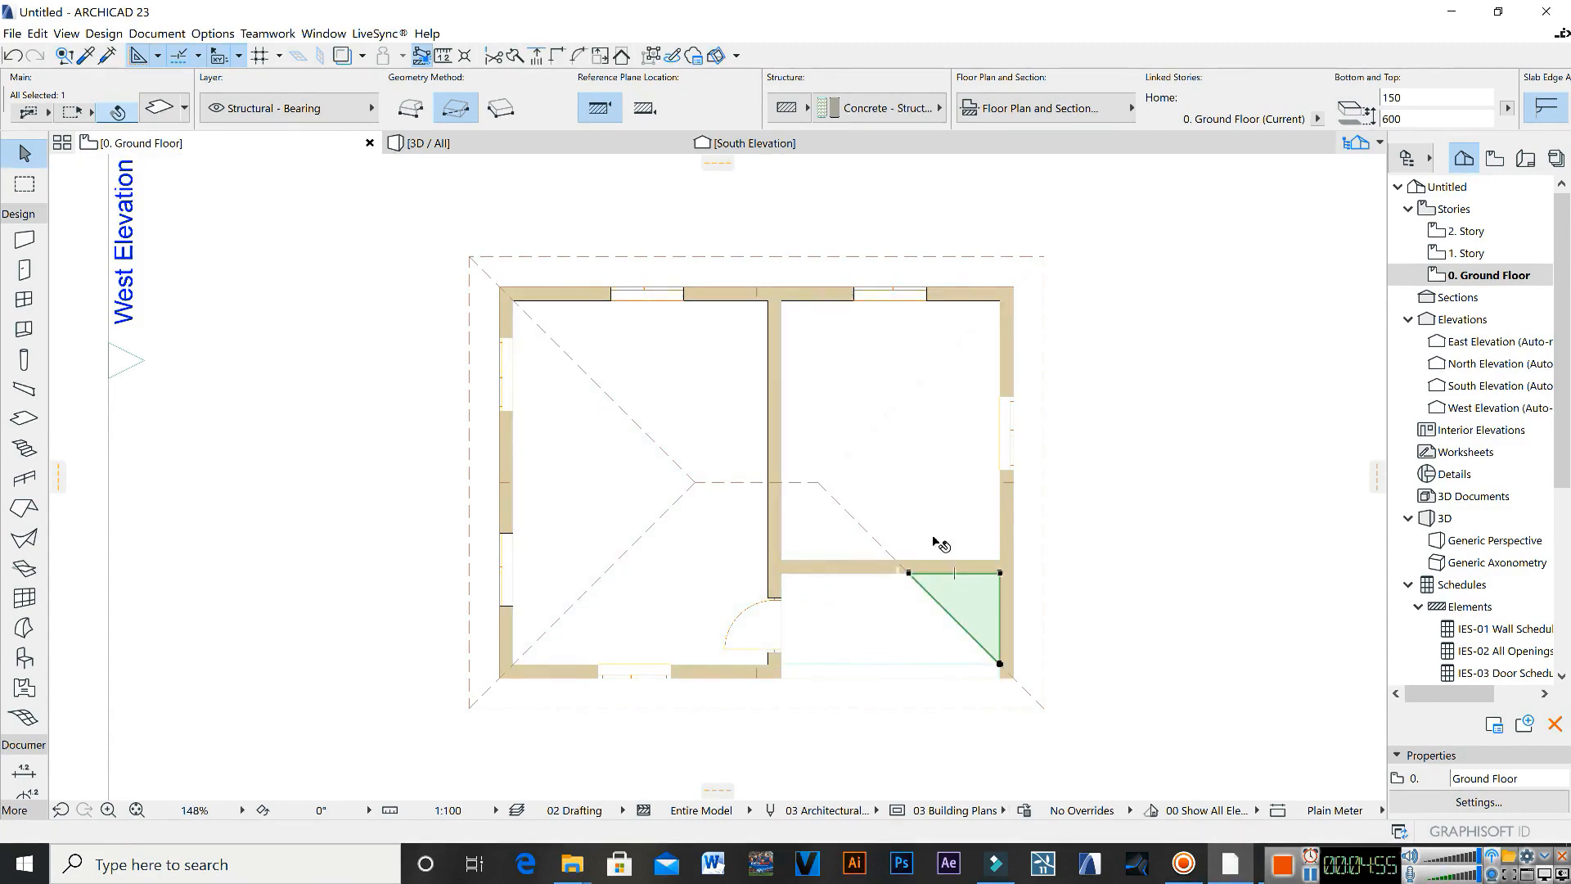
left_click(970, 558)
left_click(1000, 573)
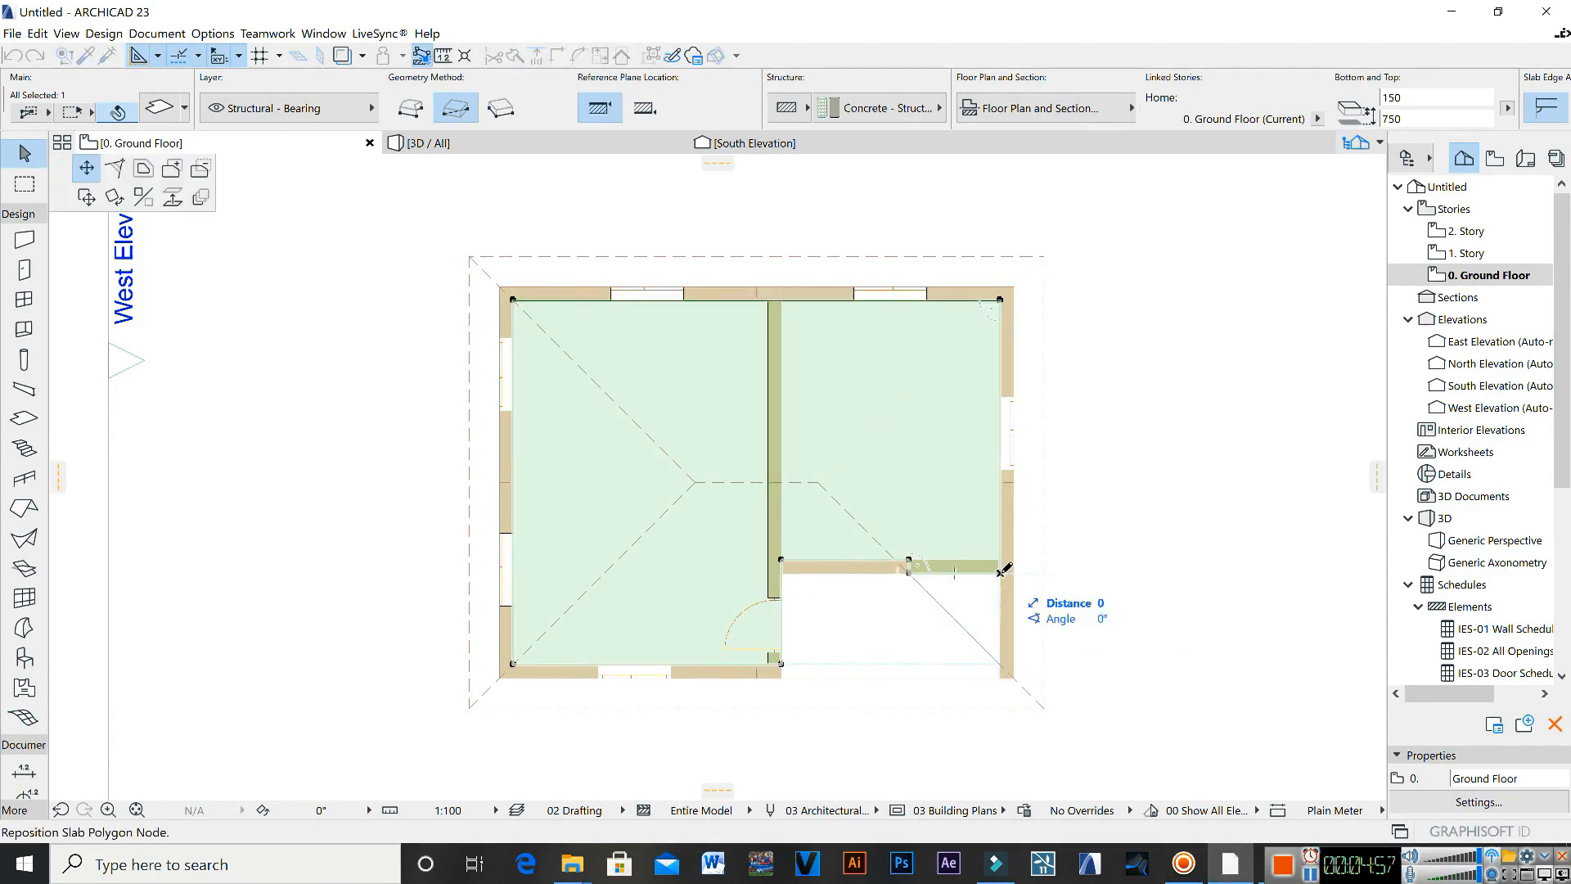
left_click(1000, 559)
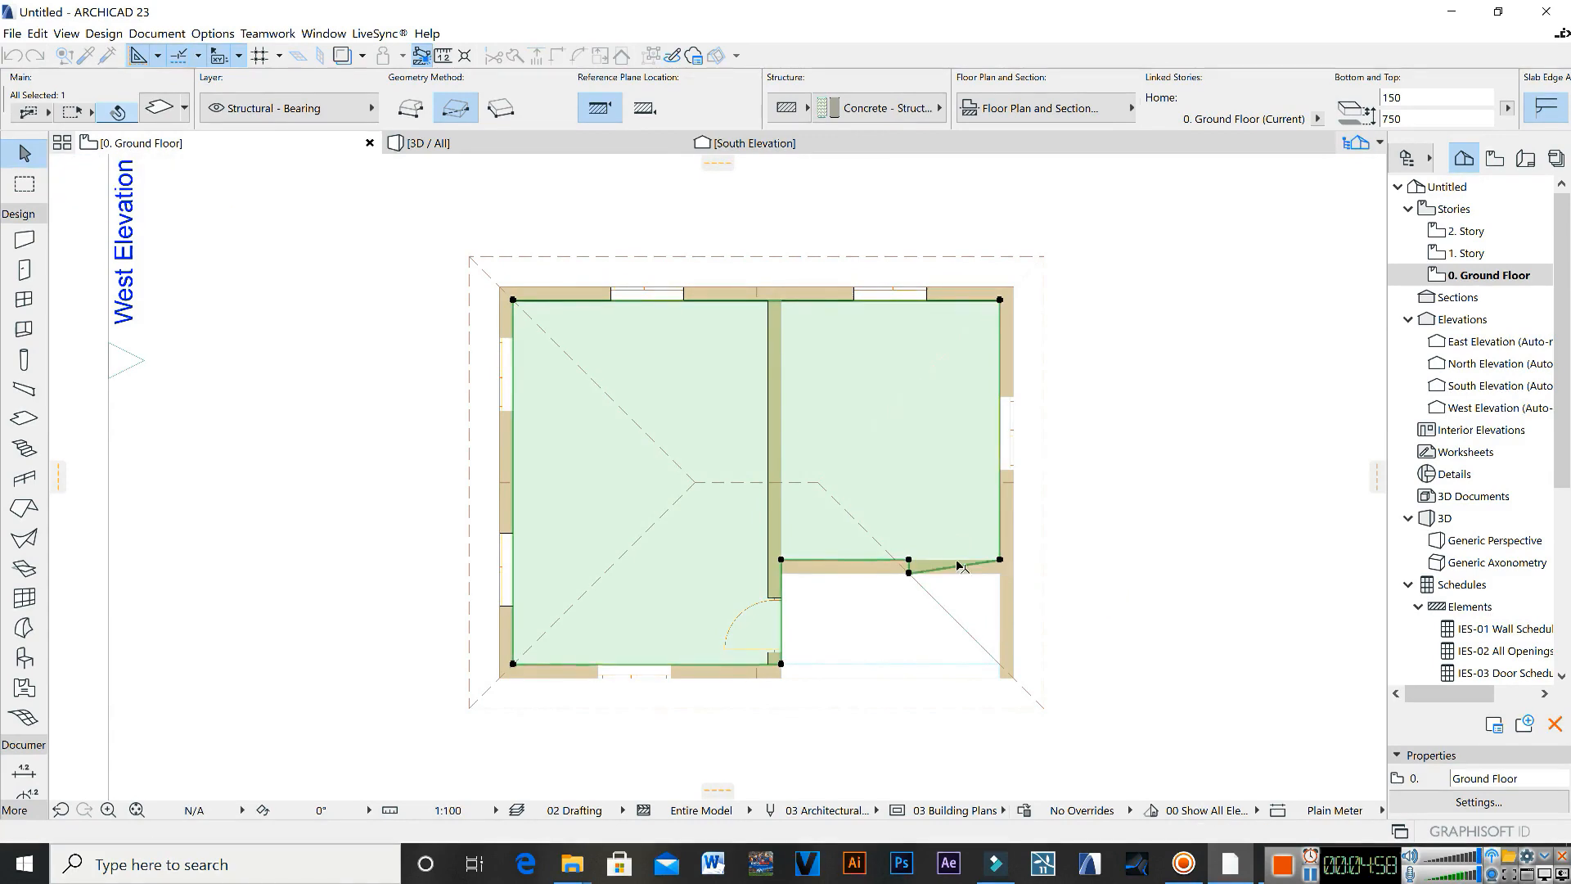
left_click(909, 572)
left_click(908, 559)
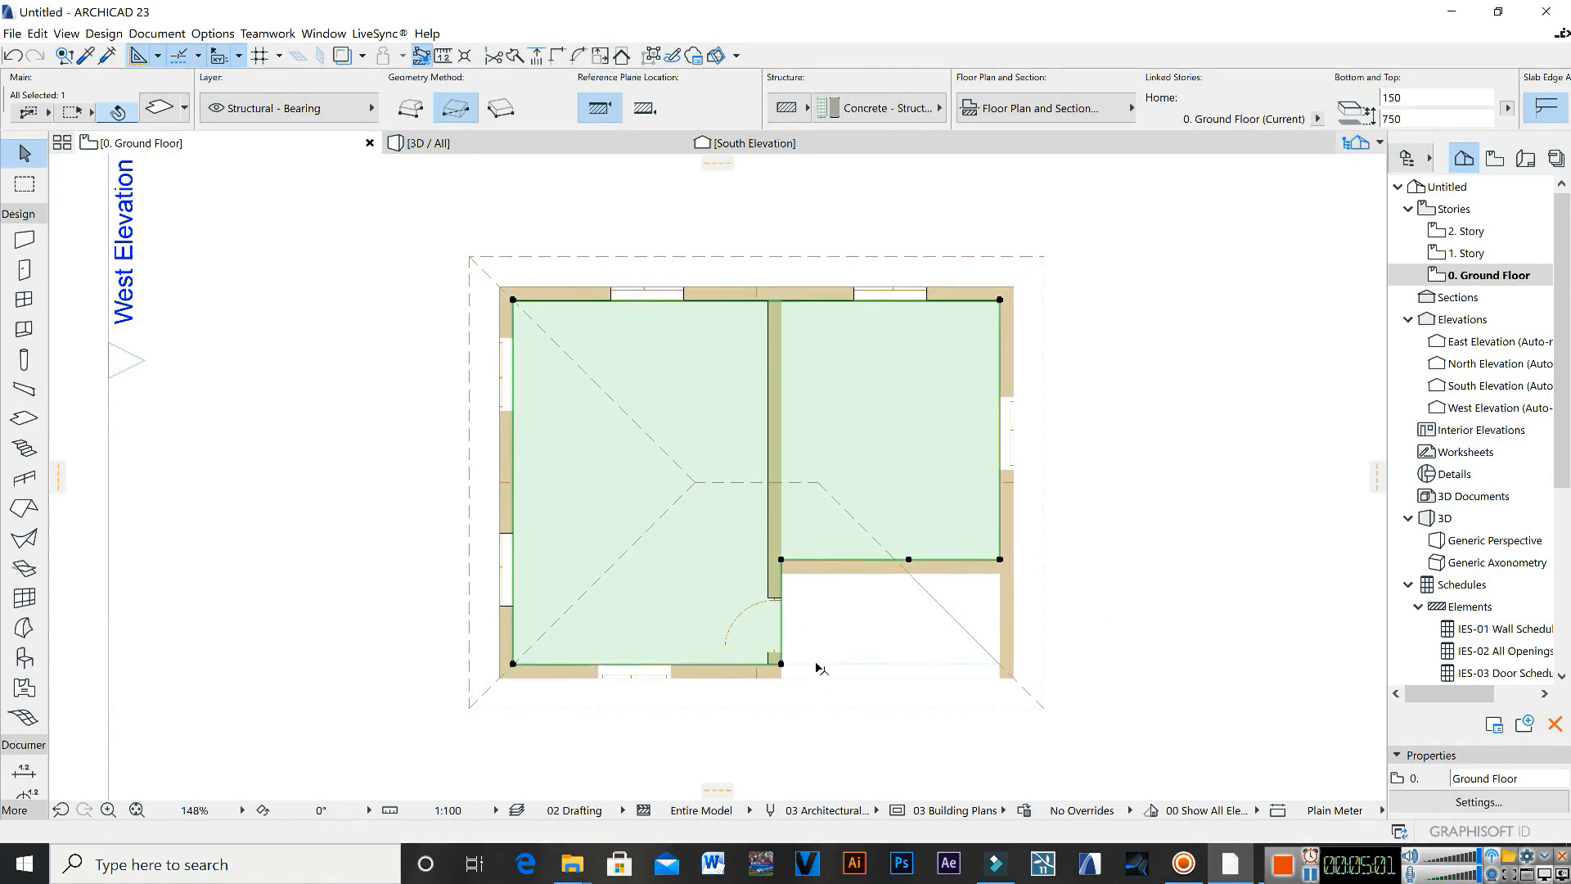
Step: Offset the main slab's edge at the door wall to that wall's inner face and check the porch in 3D
left_click(783, 622)
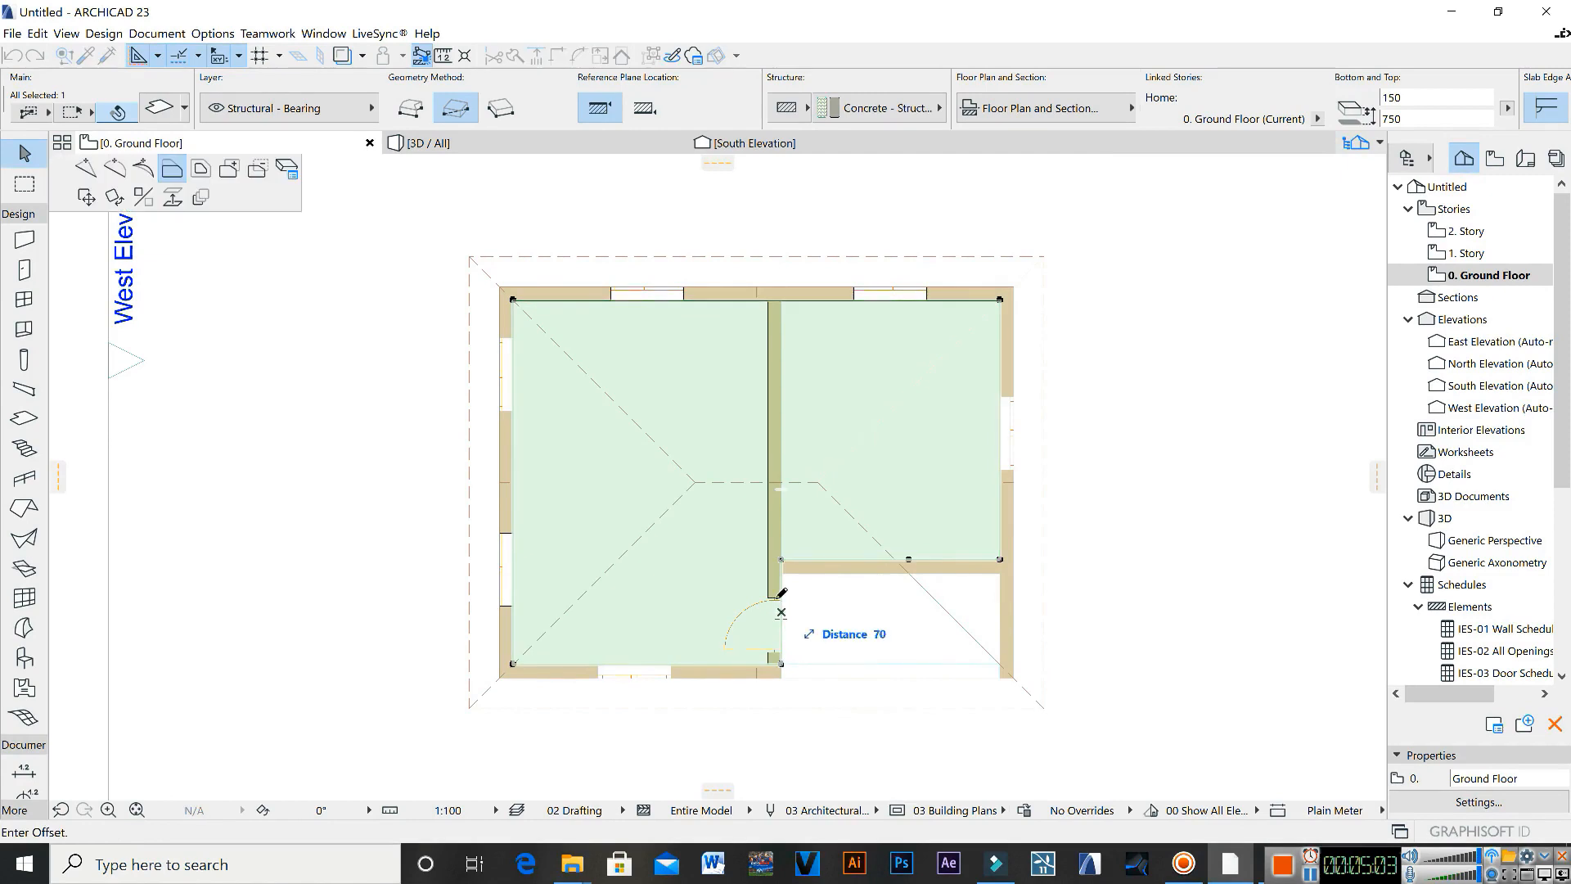
left_click(769, 664)
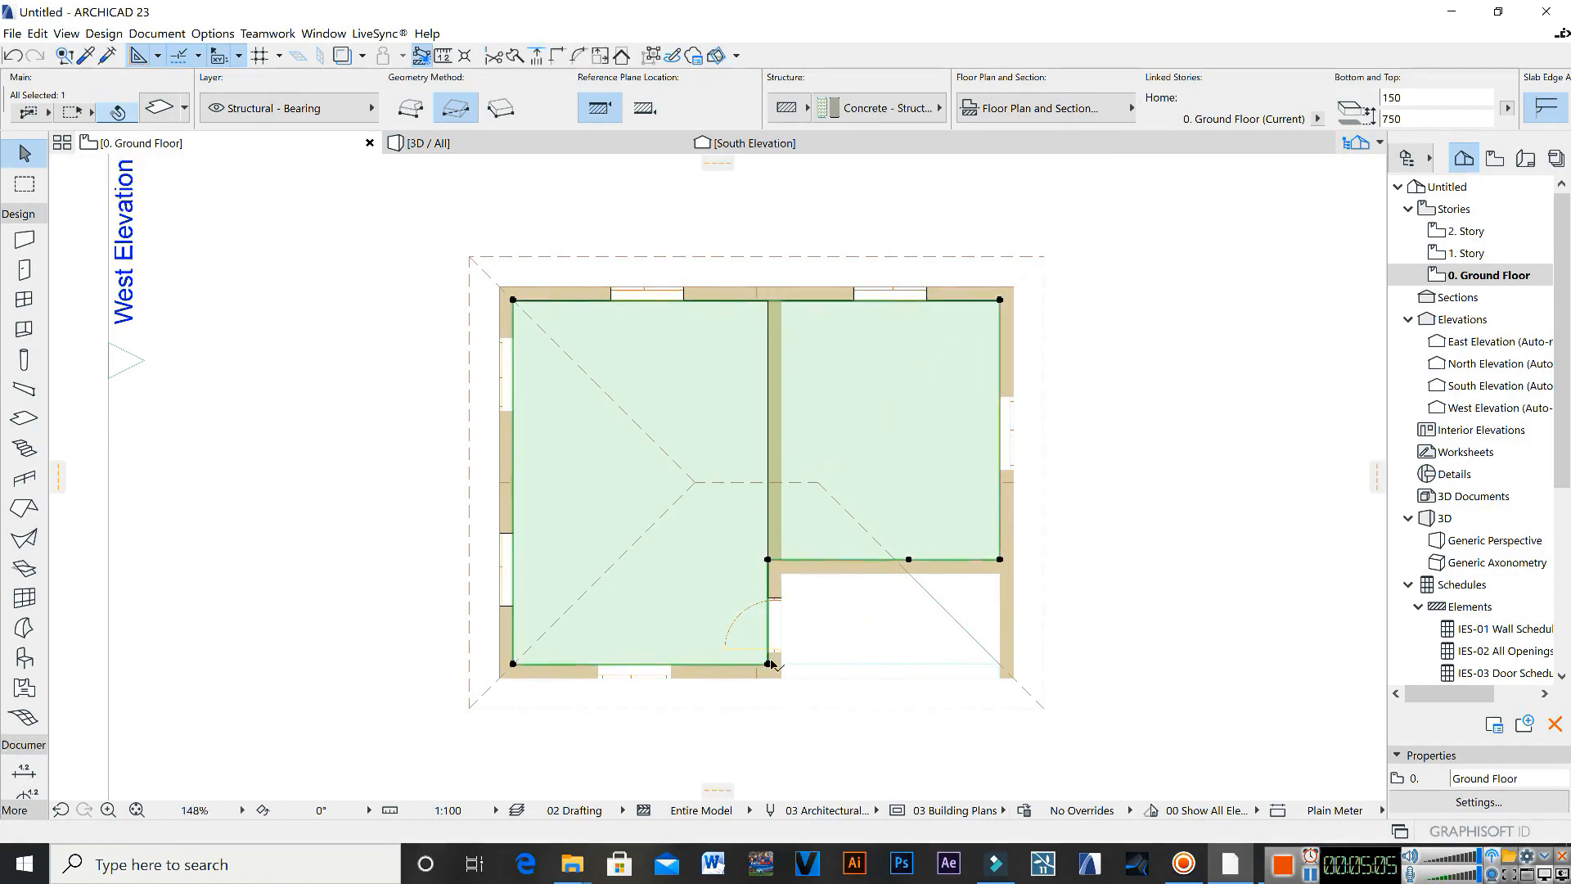
left_click(469, 147)
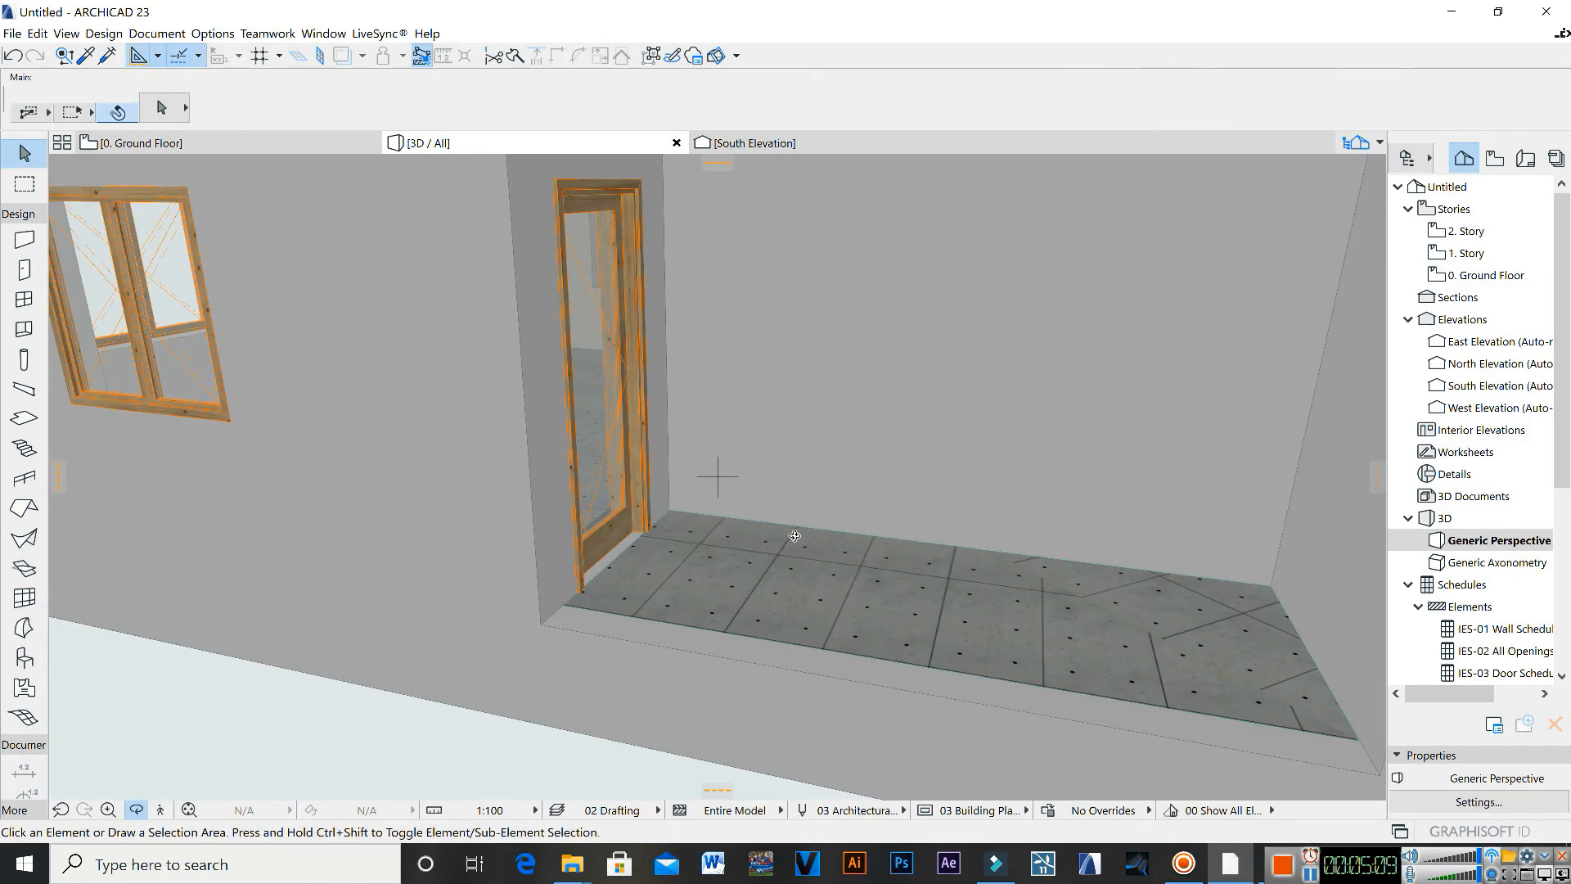
scroll(620, 460, "up", 4)
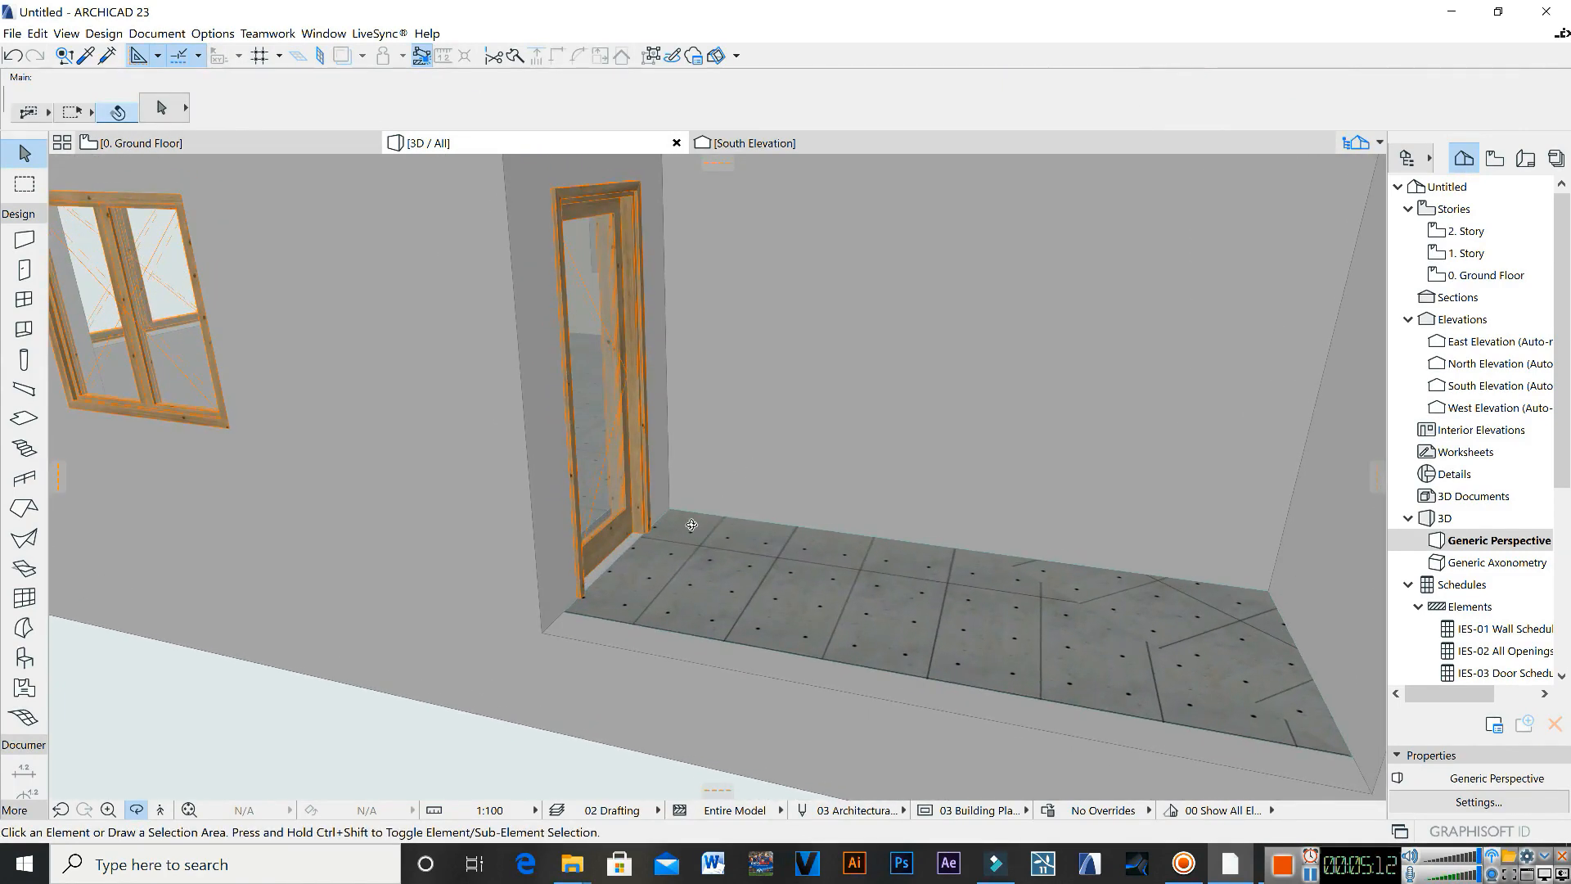
Step: Set the sill height of the porch door to 750 above Story 0 and check its base against the floor
middle_click_drag(636, 507, 633, 504, "shift")
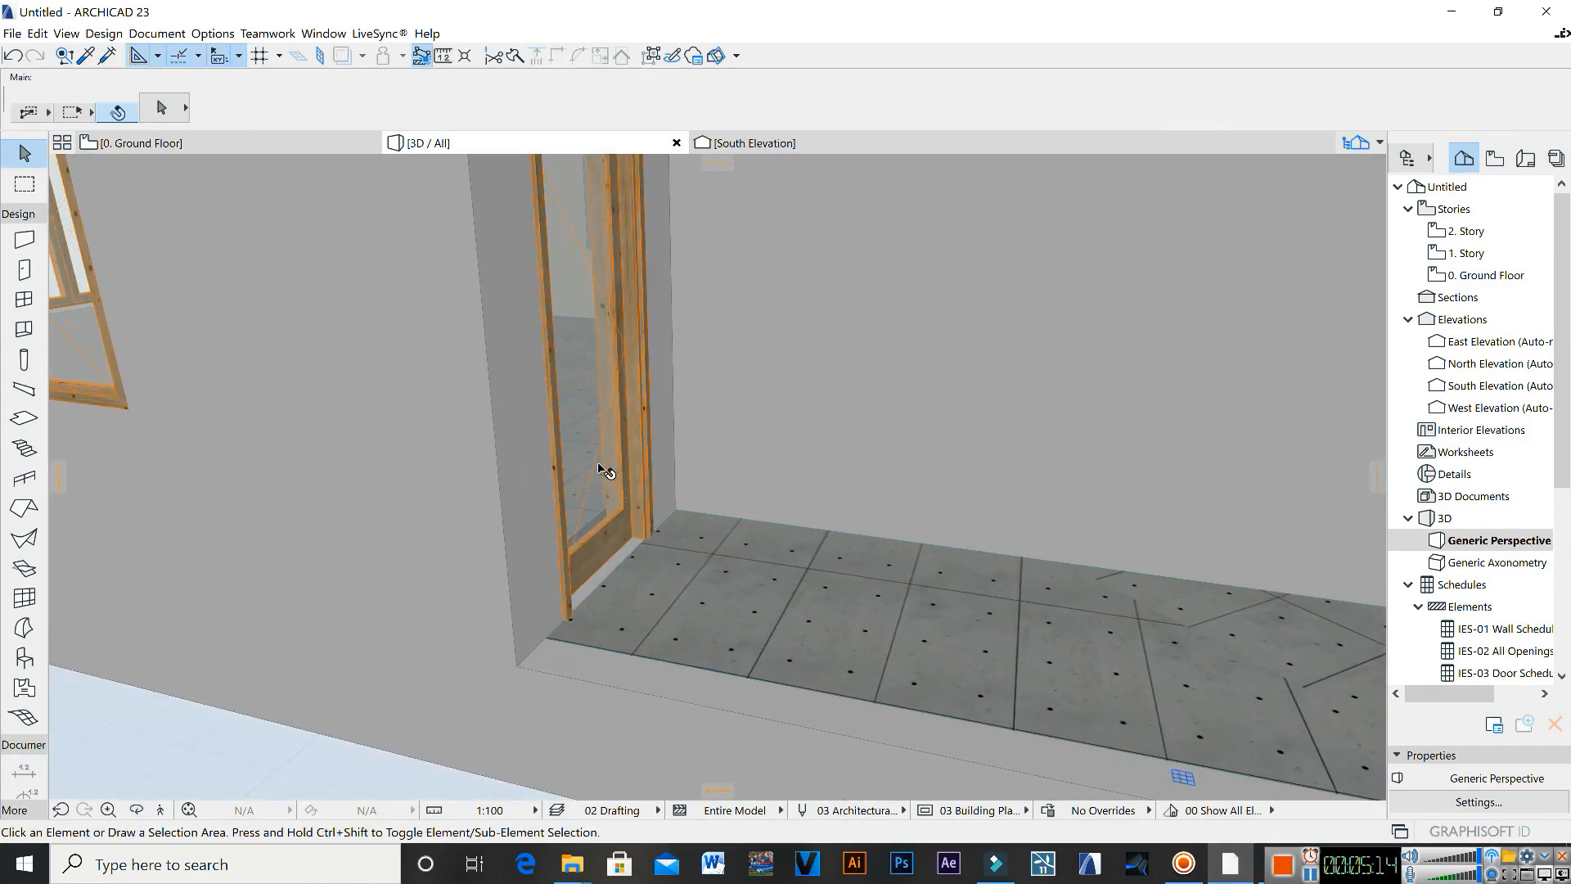
left_click(606, 468)
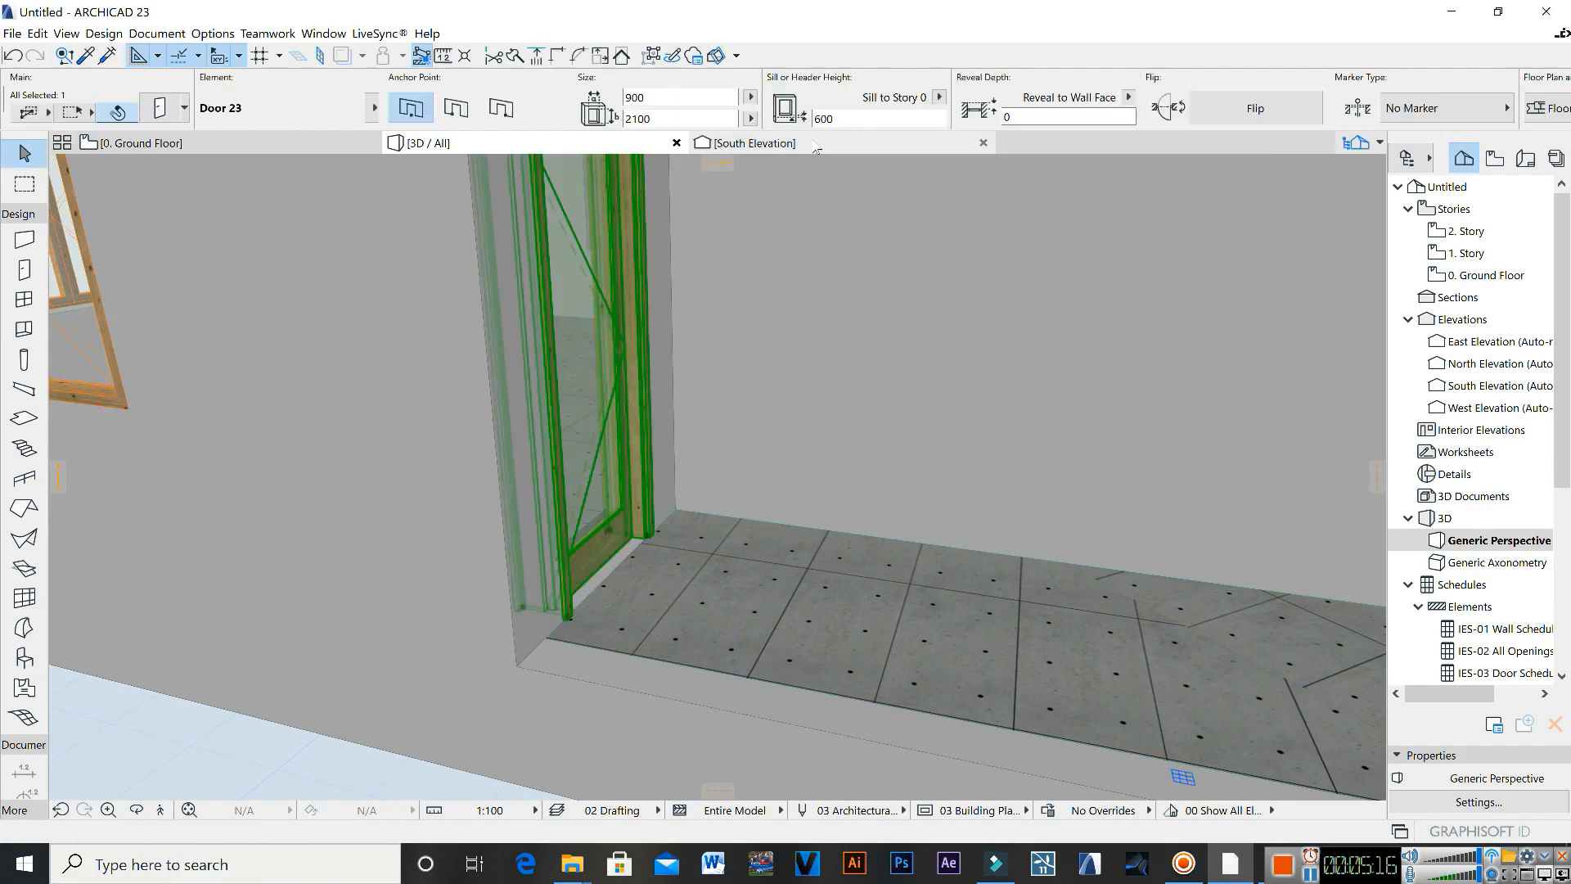
left_click_drag(828, 120, 809, 138)
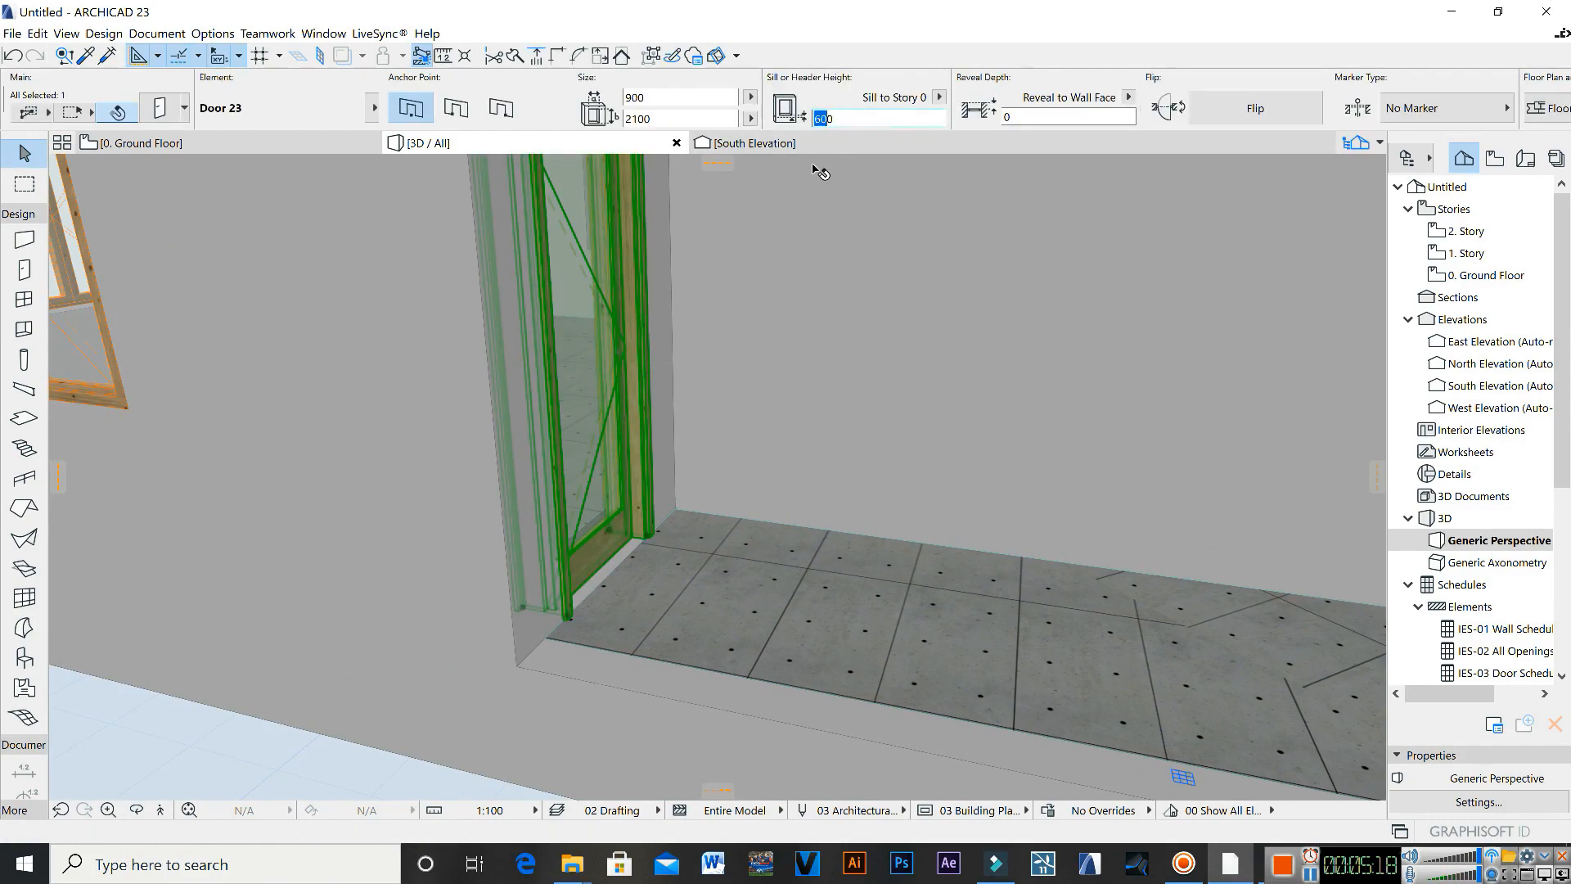
type("750")
scroll(798, 419, "down", 1)
scroll(594, 520, "up", 5)
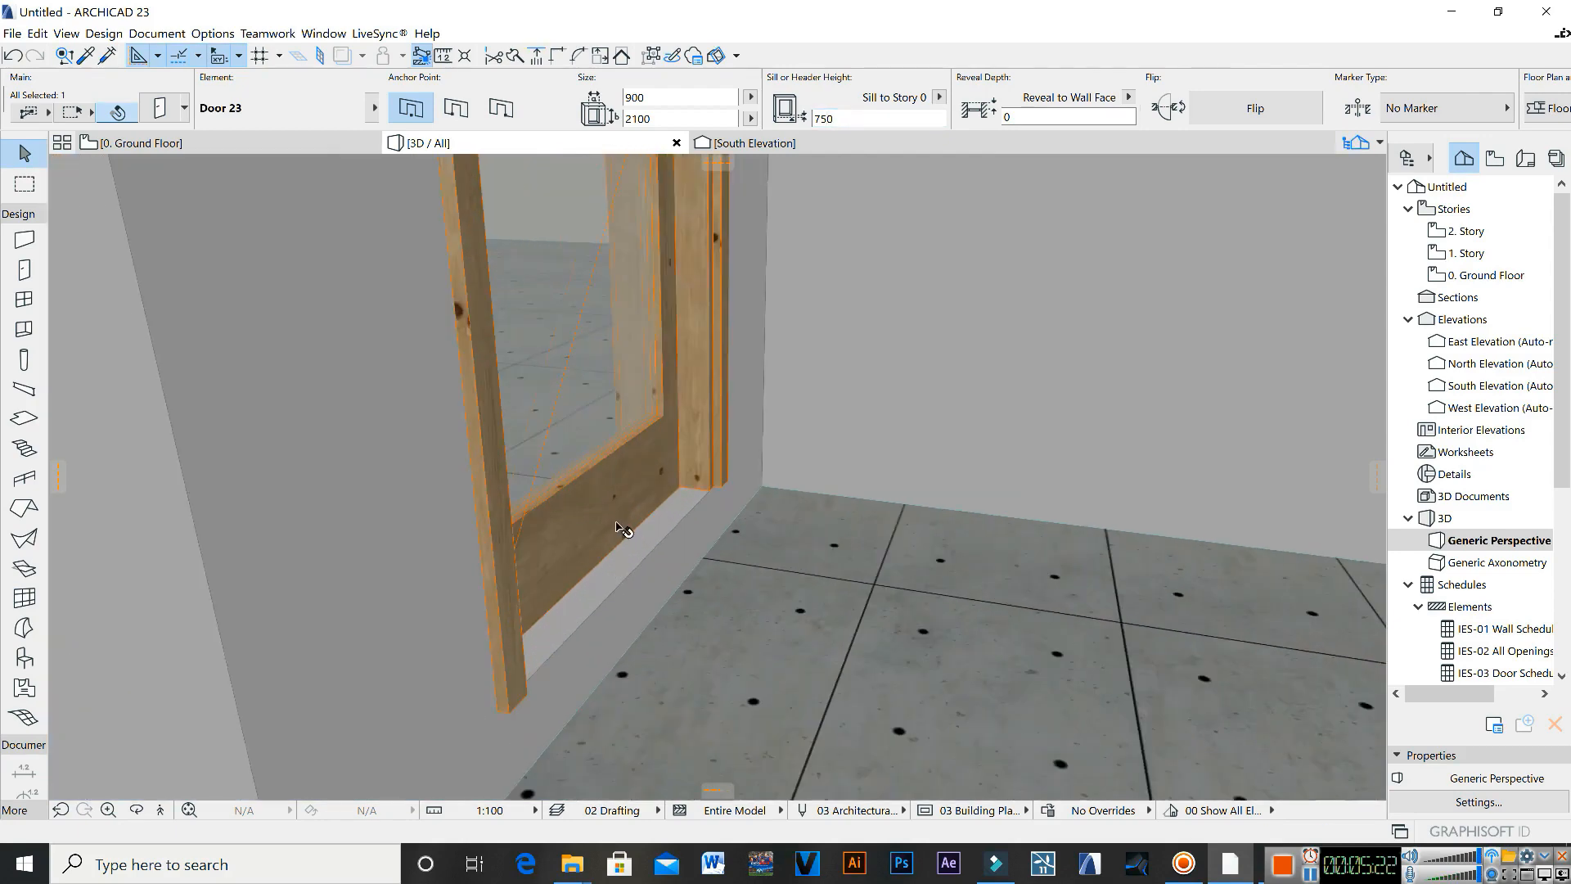
scroll(632, 516, "down", 1)
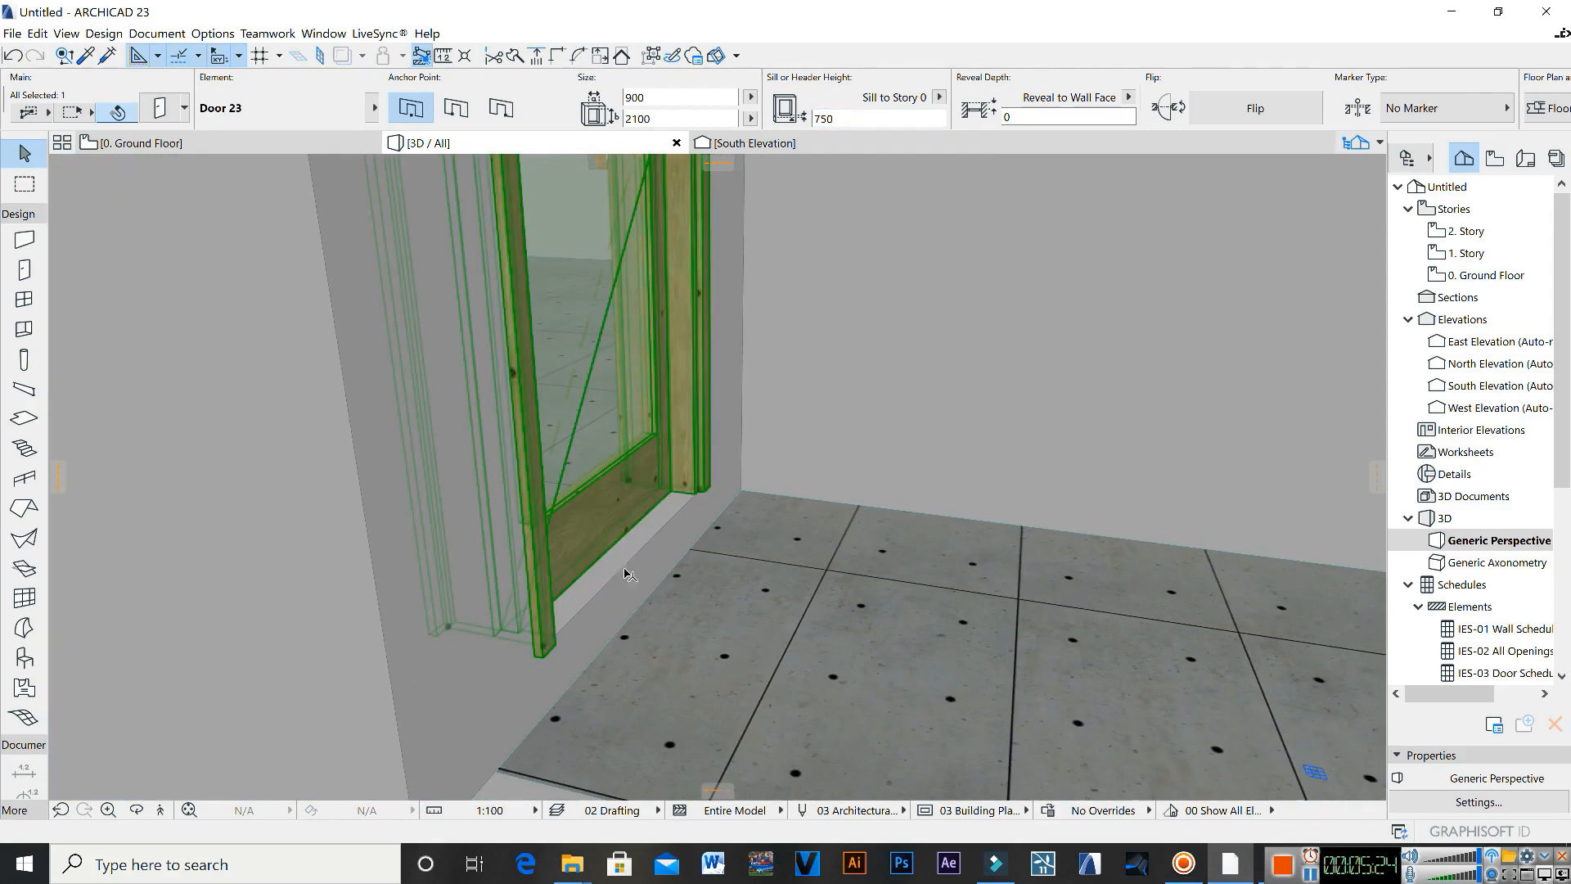
Step: Examine the porch door's base, the porch floor and the house exterior in 3D
scroll(598, 426, "up", 4)
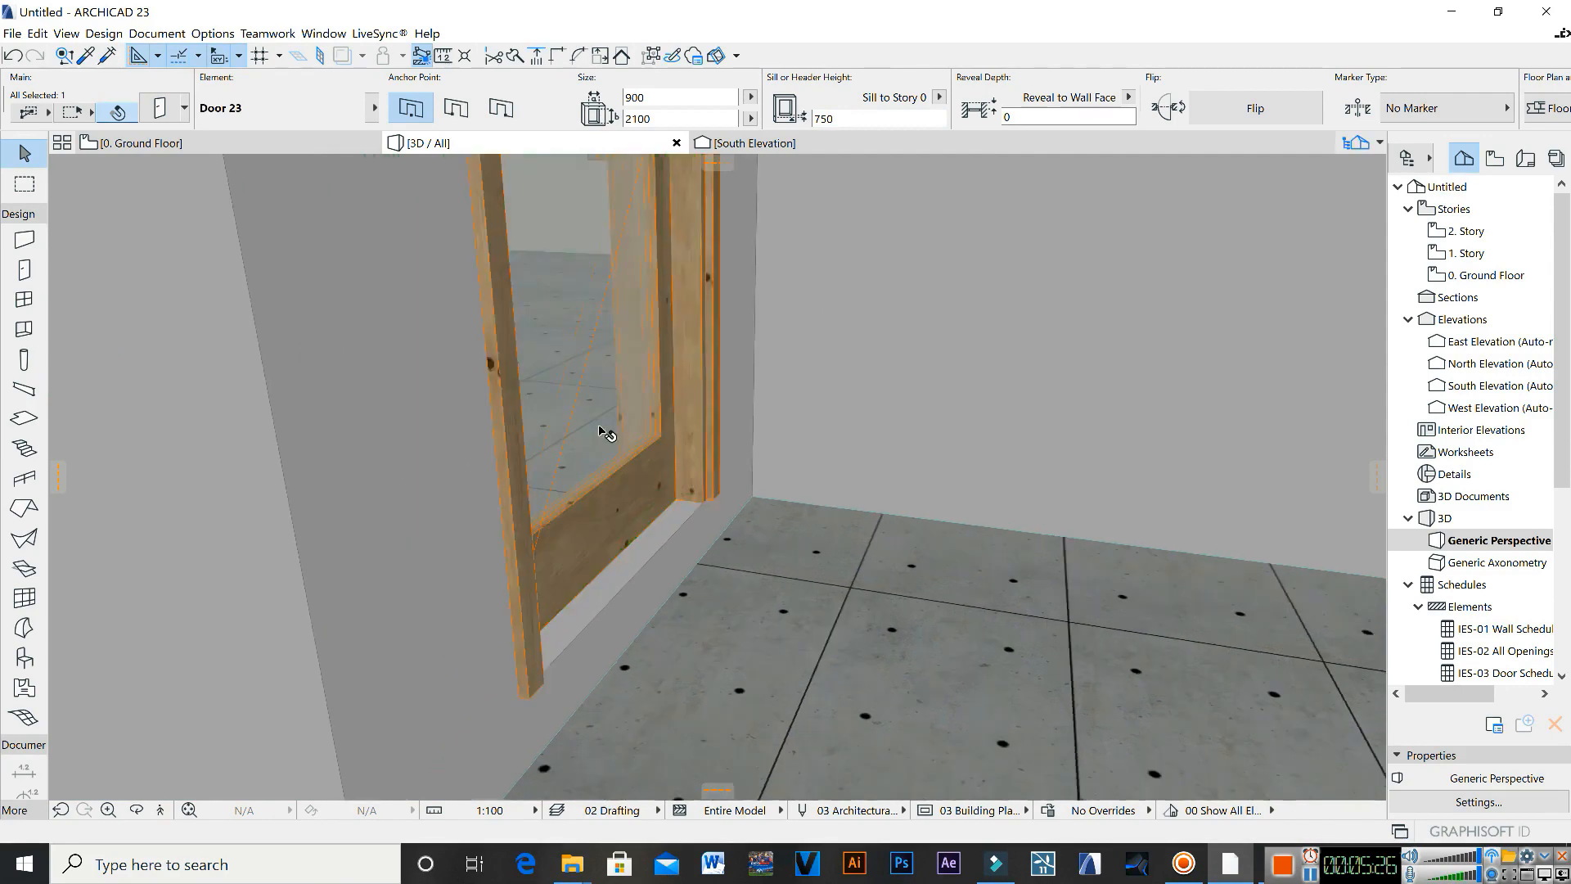
scroll(519, 459, "down", 6)
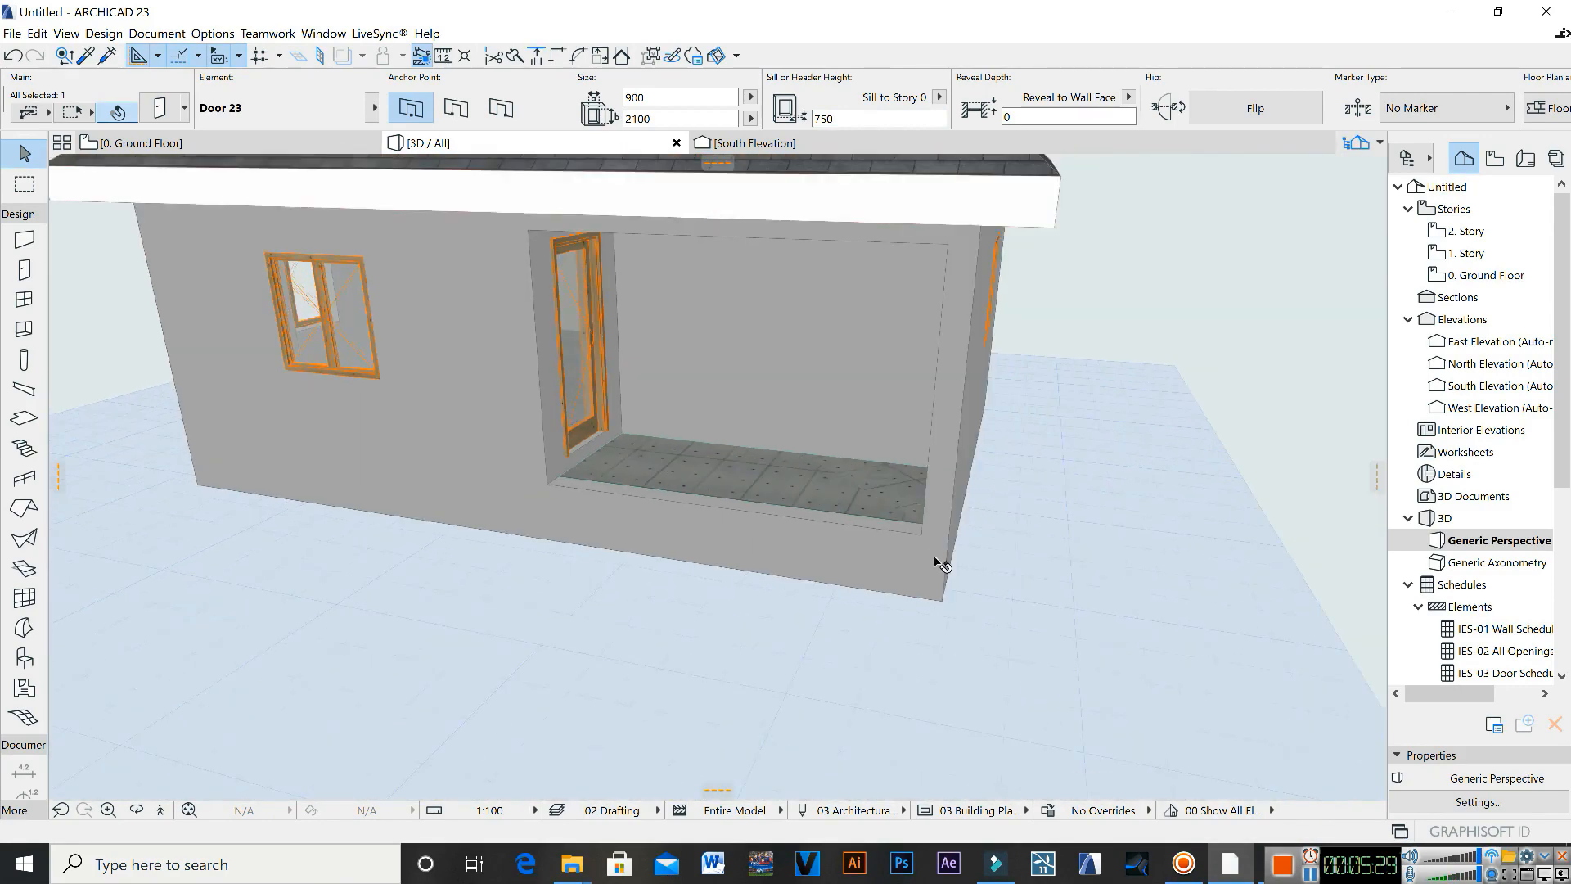
left_click(1297, 388)
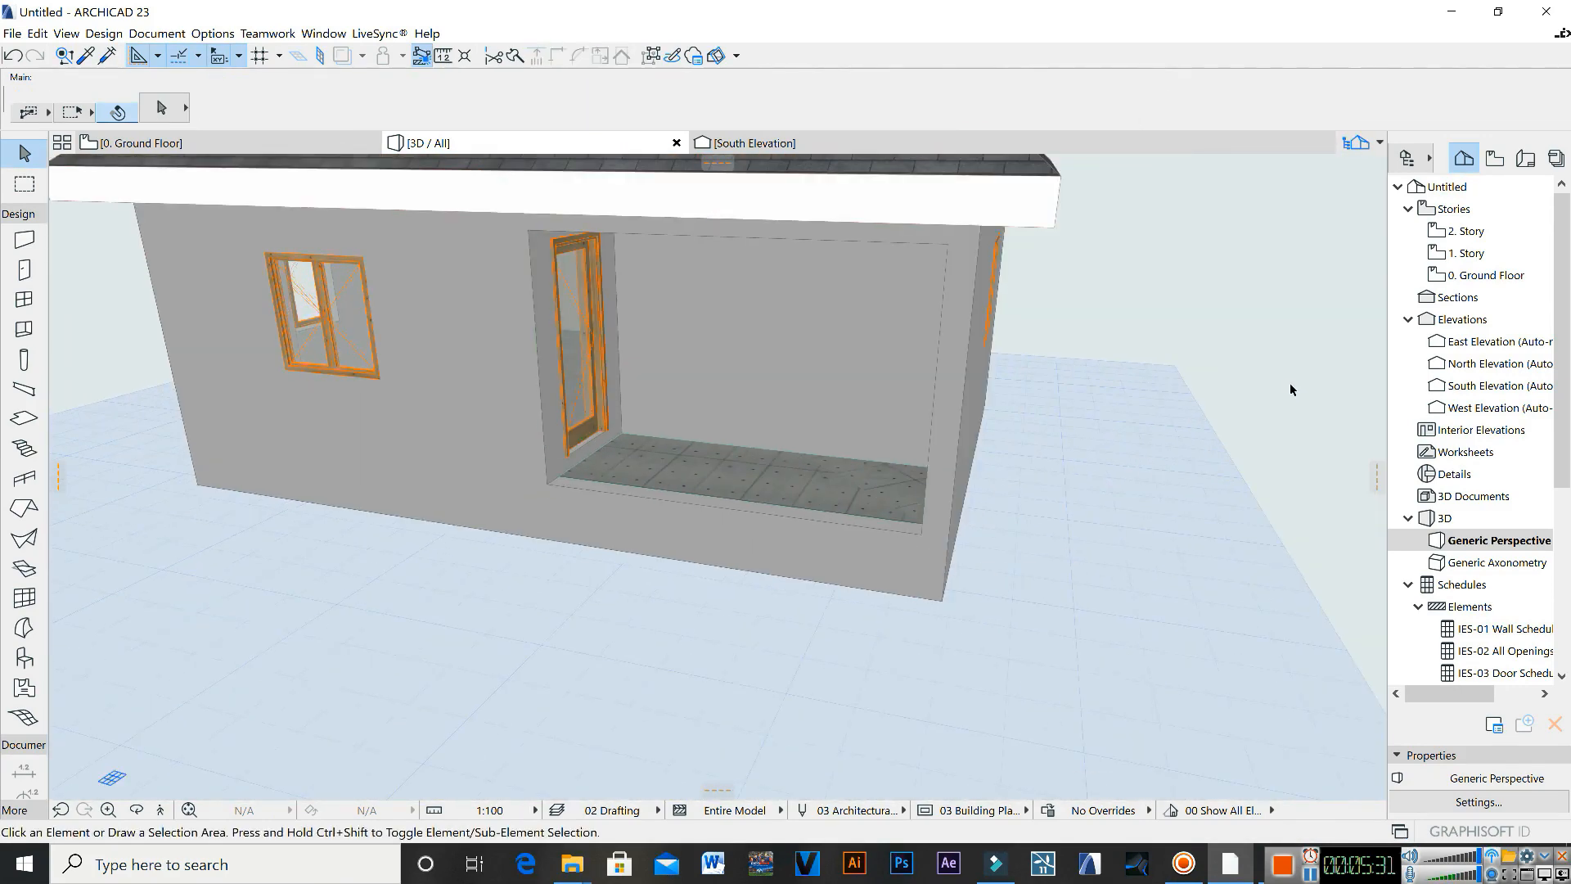
key("o")
scroll(696, 535, "down", 3)
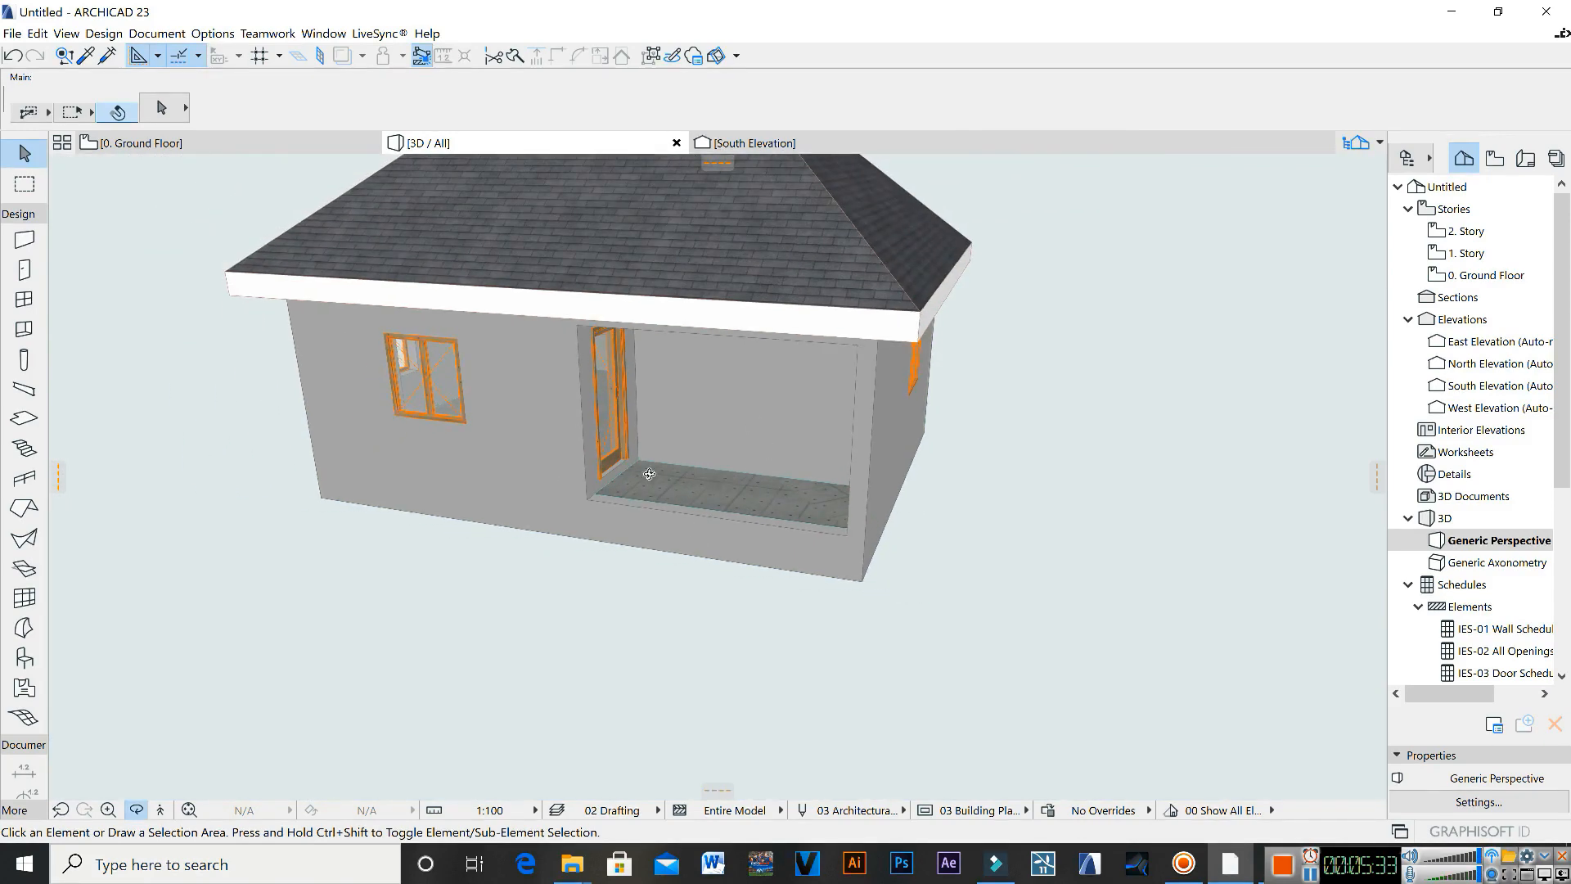
left_click_drag(649, 473, 559, 507)
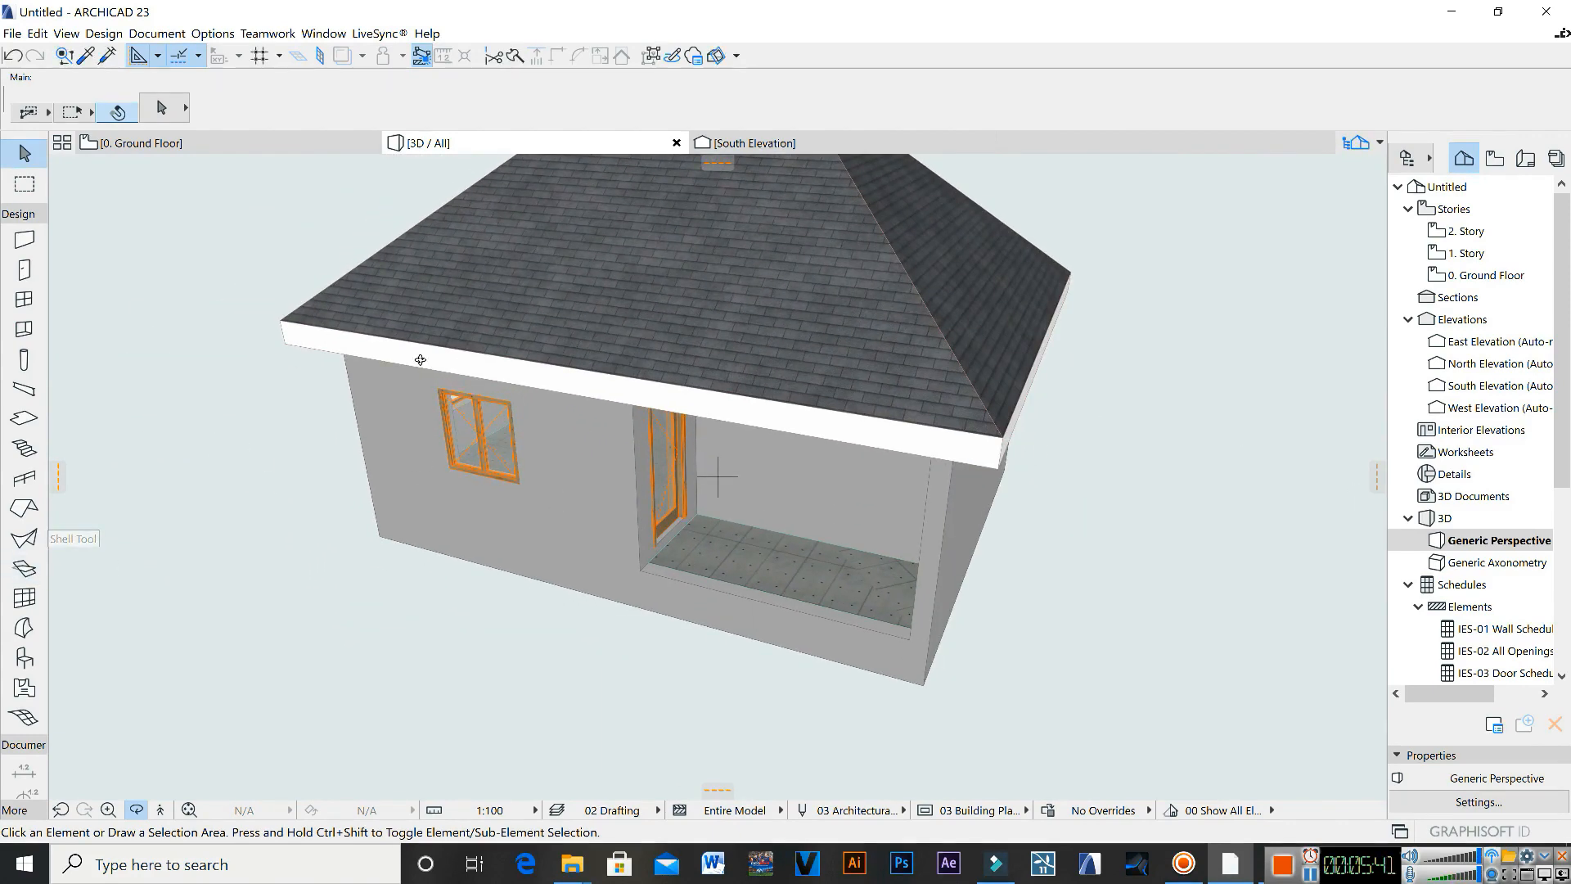
middle_click_drag(509, 387, 532, 411)
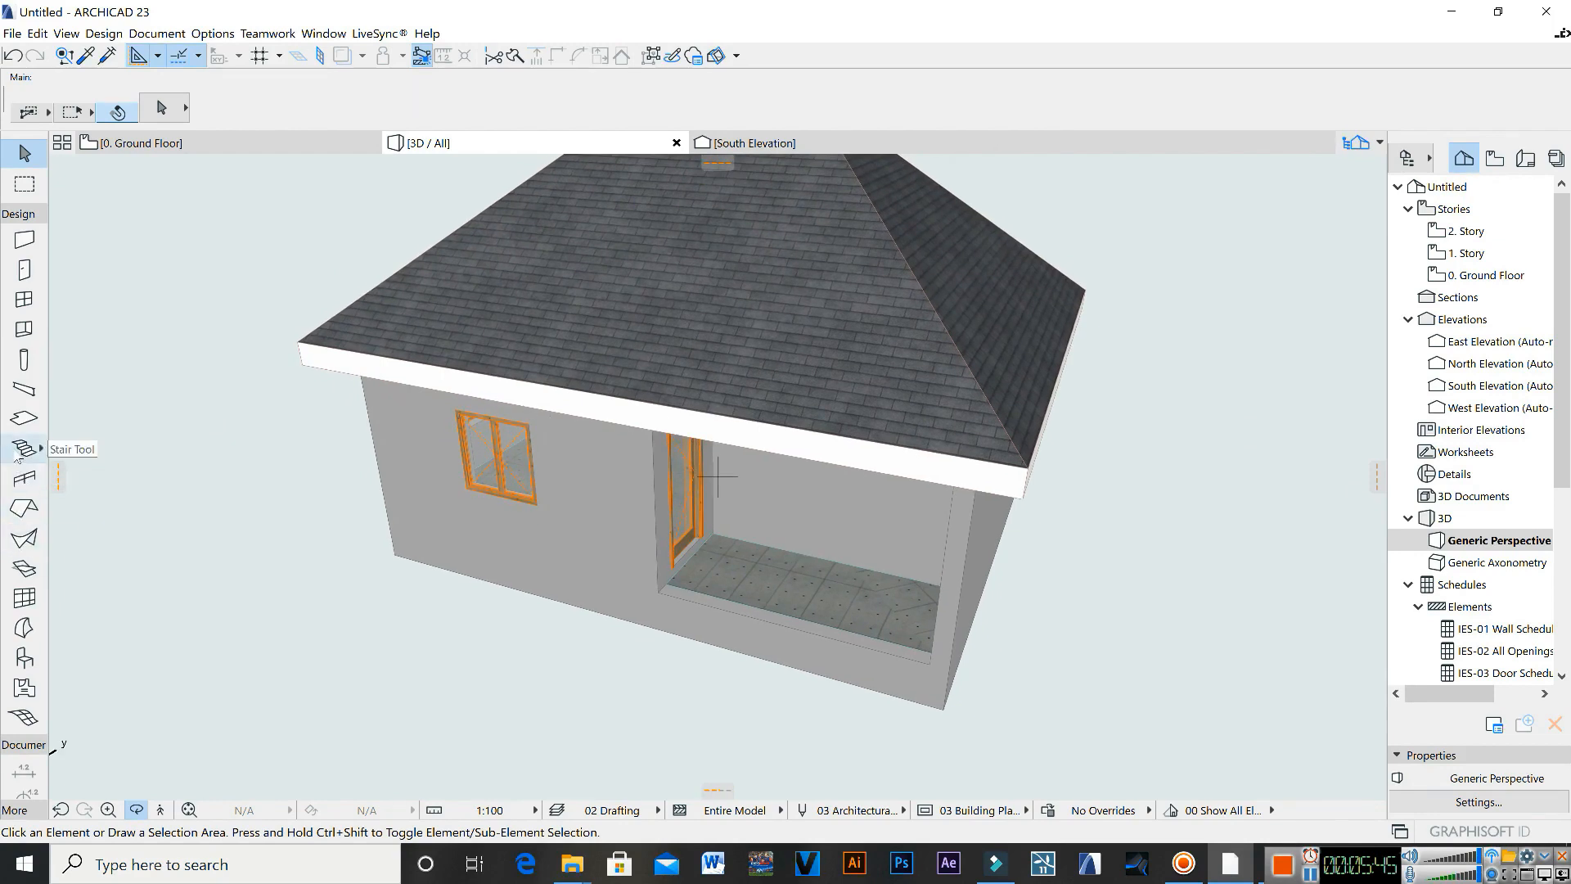
Step: On the ground floor plan, set the default stair's bottom offset to the home story to 0
left_click(135, 143)
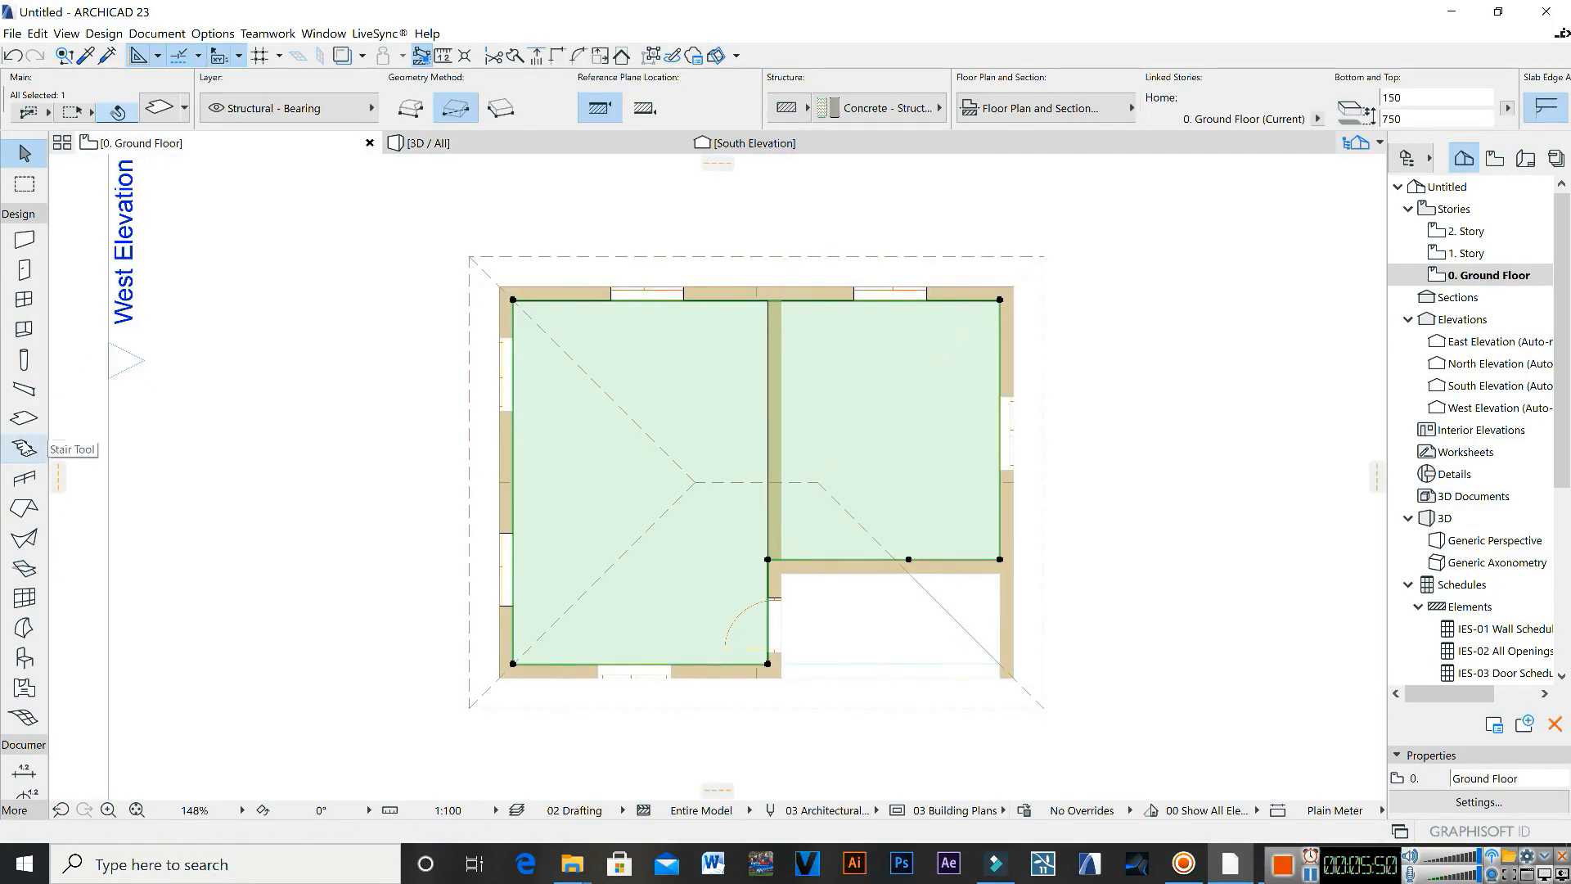
left_click(24, 447)
scroll(922, 691, "up", 3)
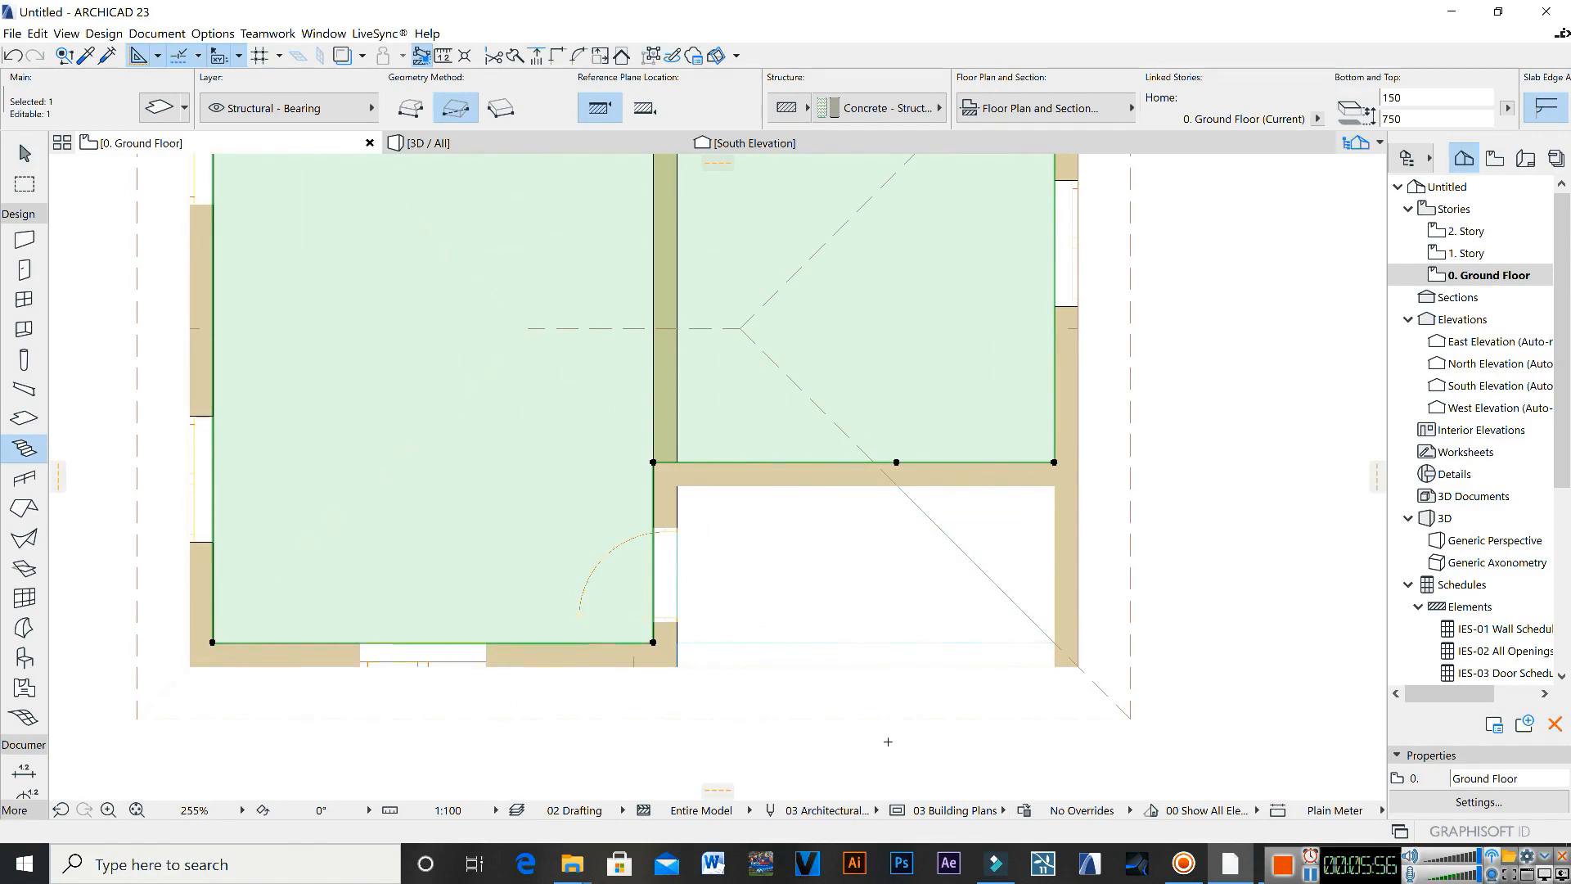
middle_click_drag(757, 645, 740, 600)
scroll(806, 677, "up", 2)
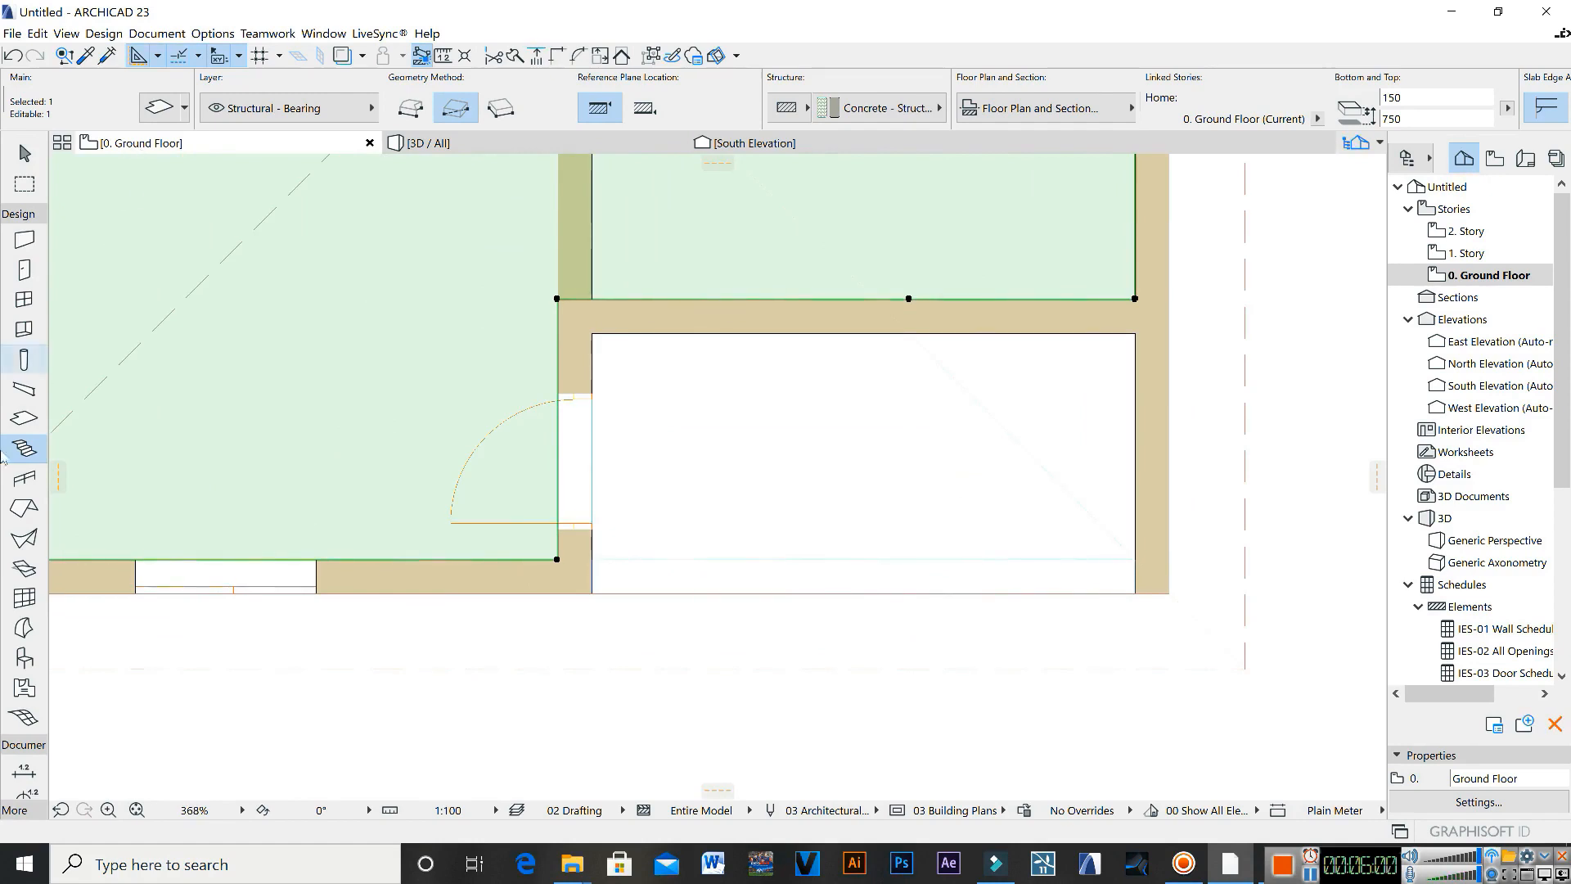
left_click(24, 446)
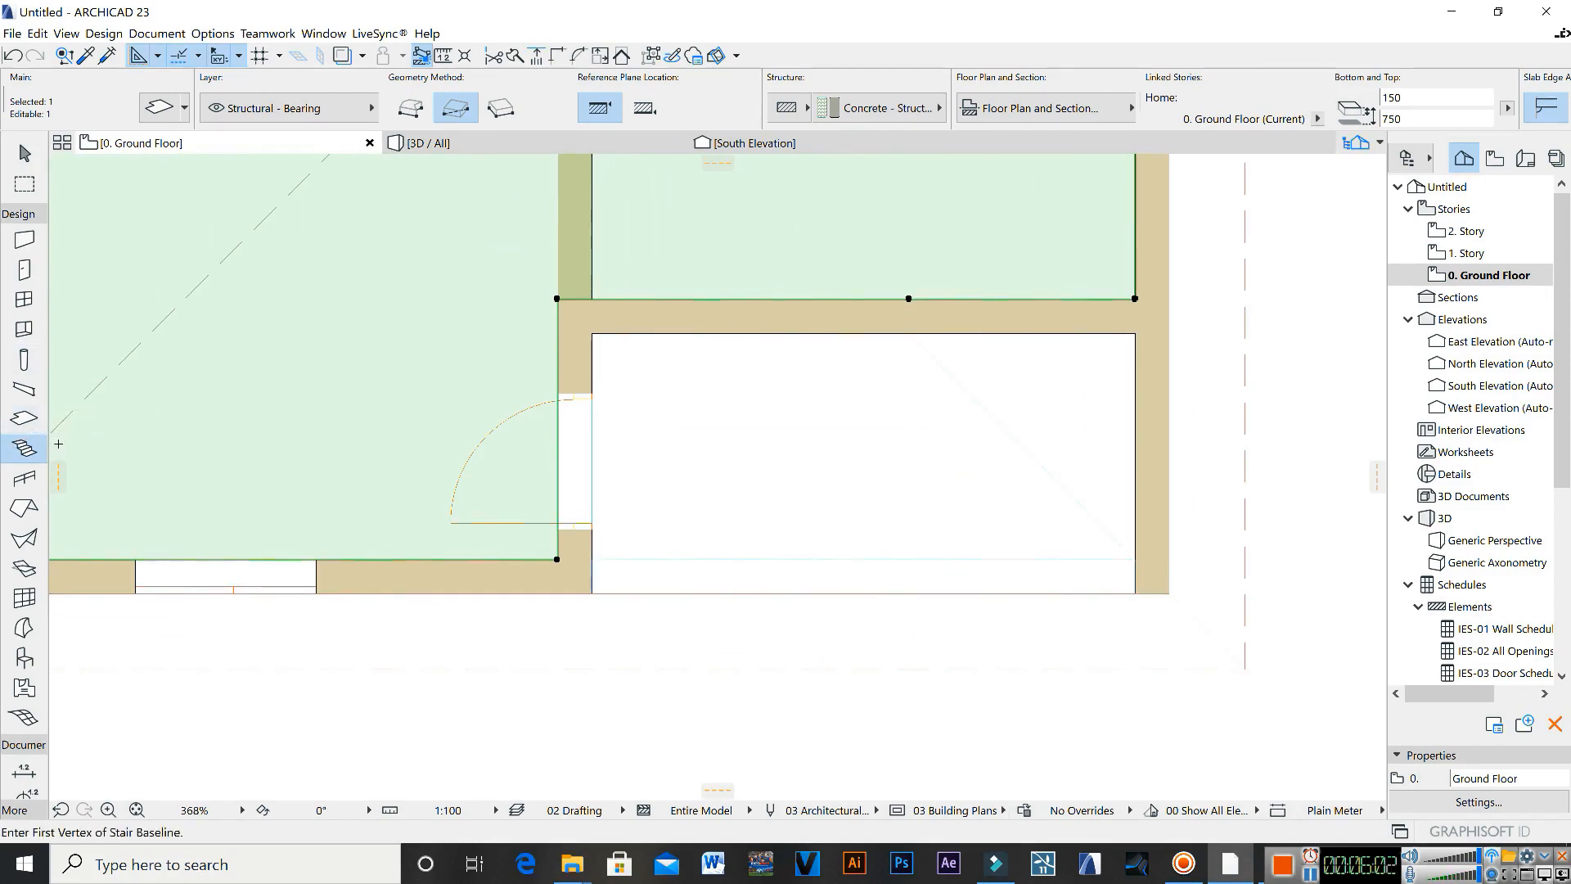
key("Escape")
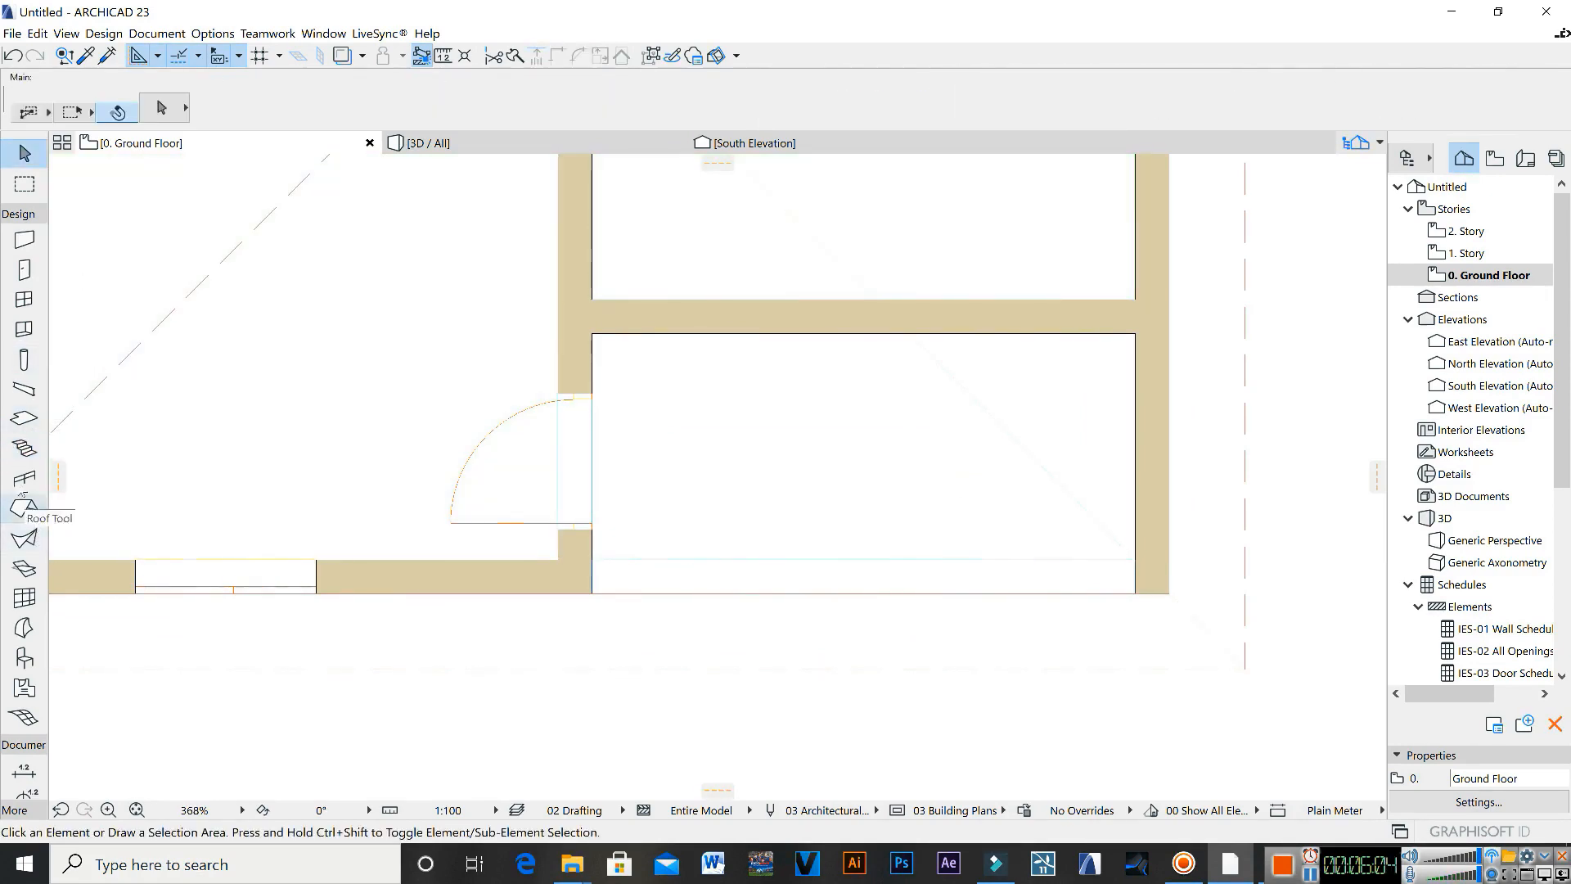
left_click(18, 450)
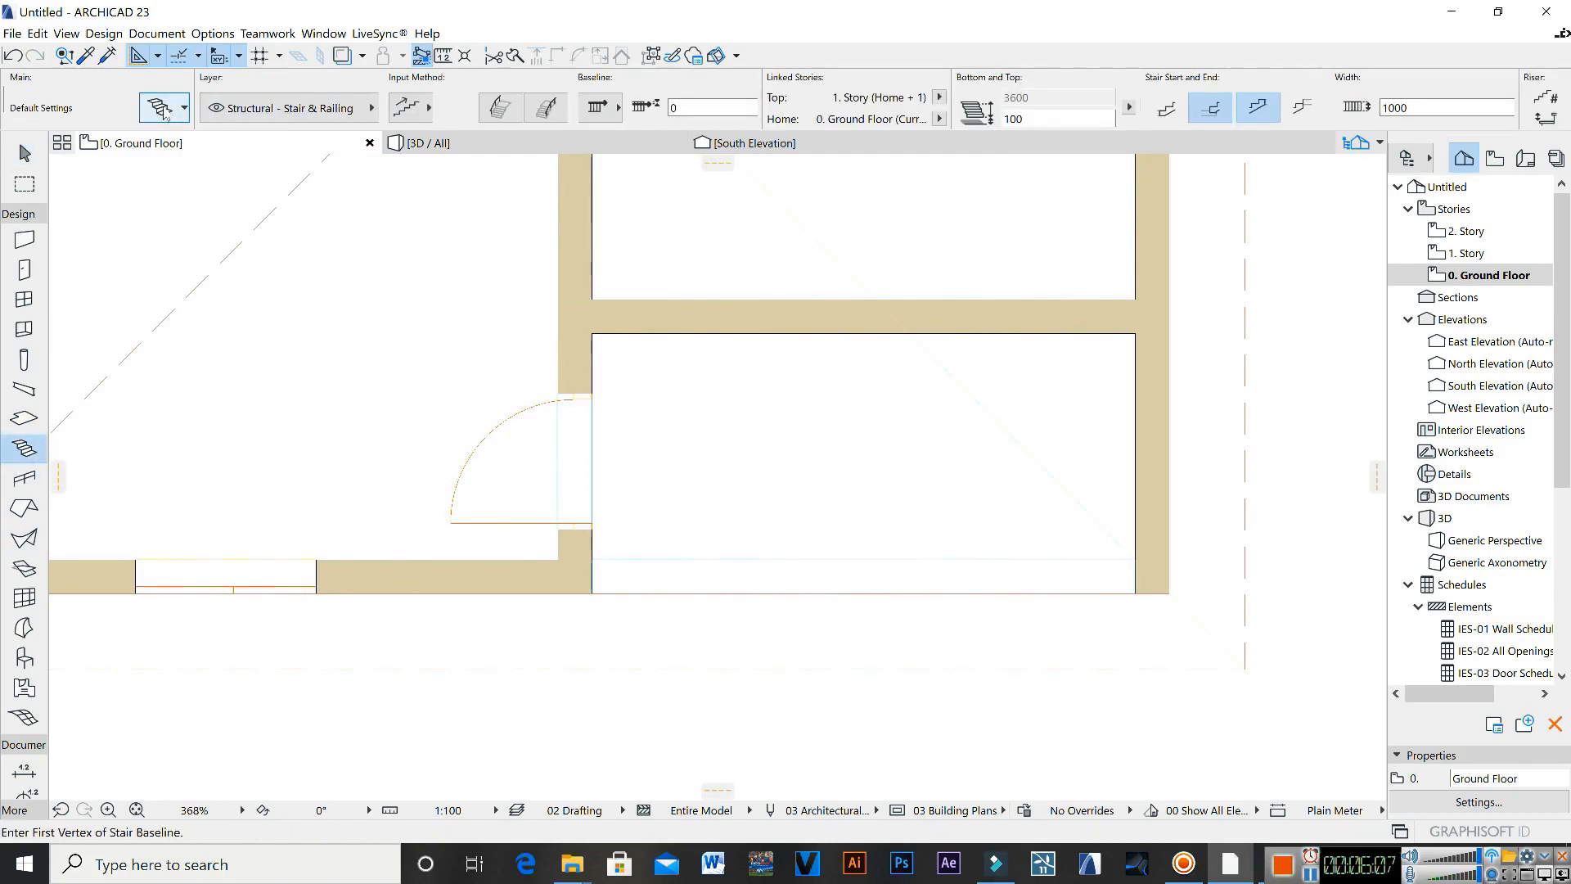
left_click(163, 113)
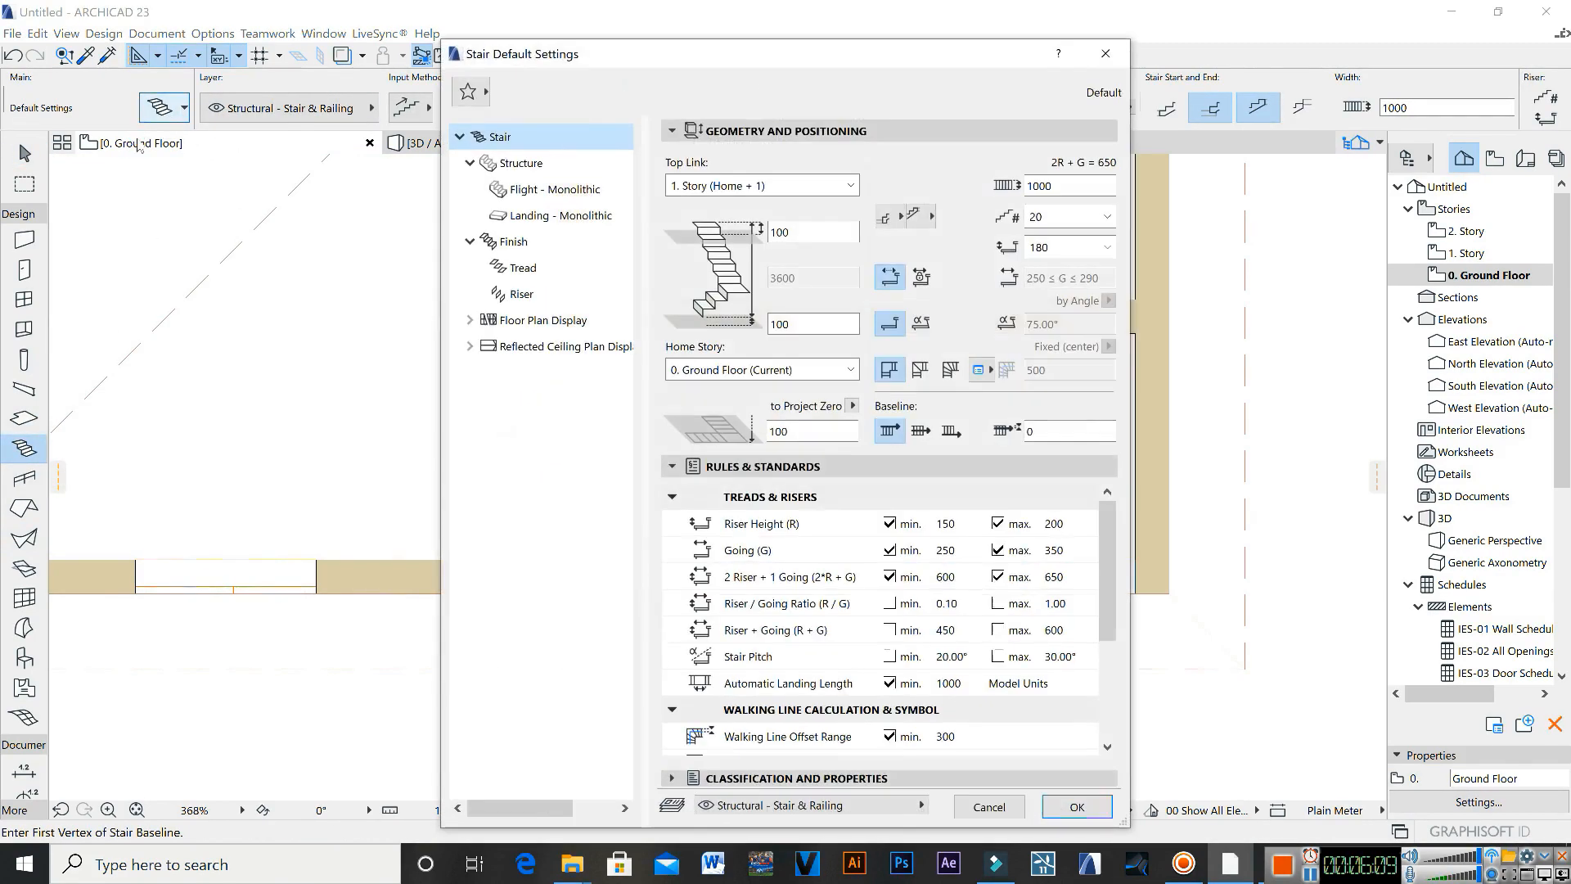
double_click(794, 325)
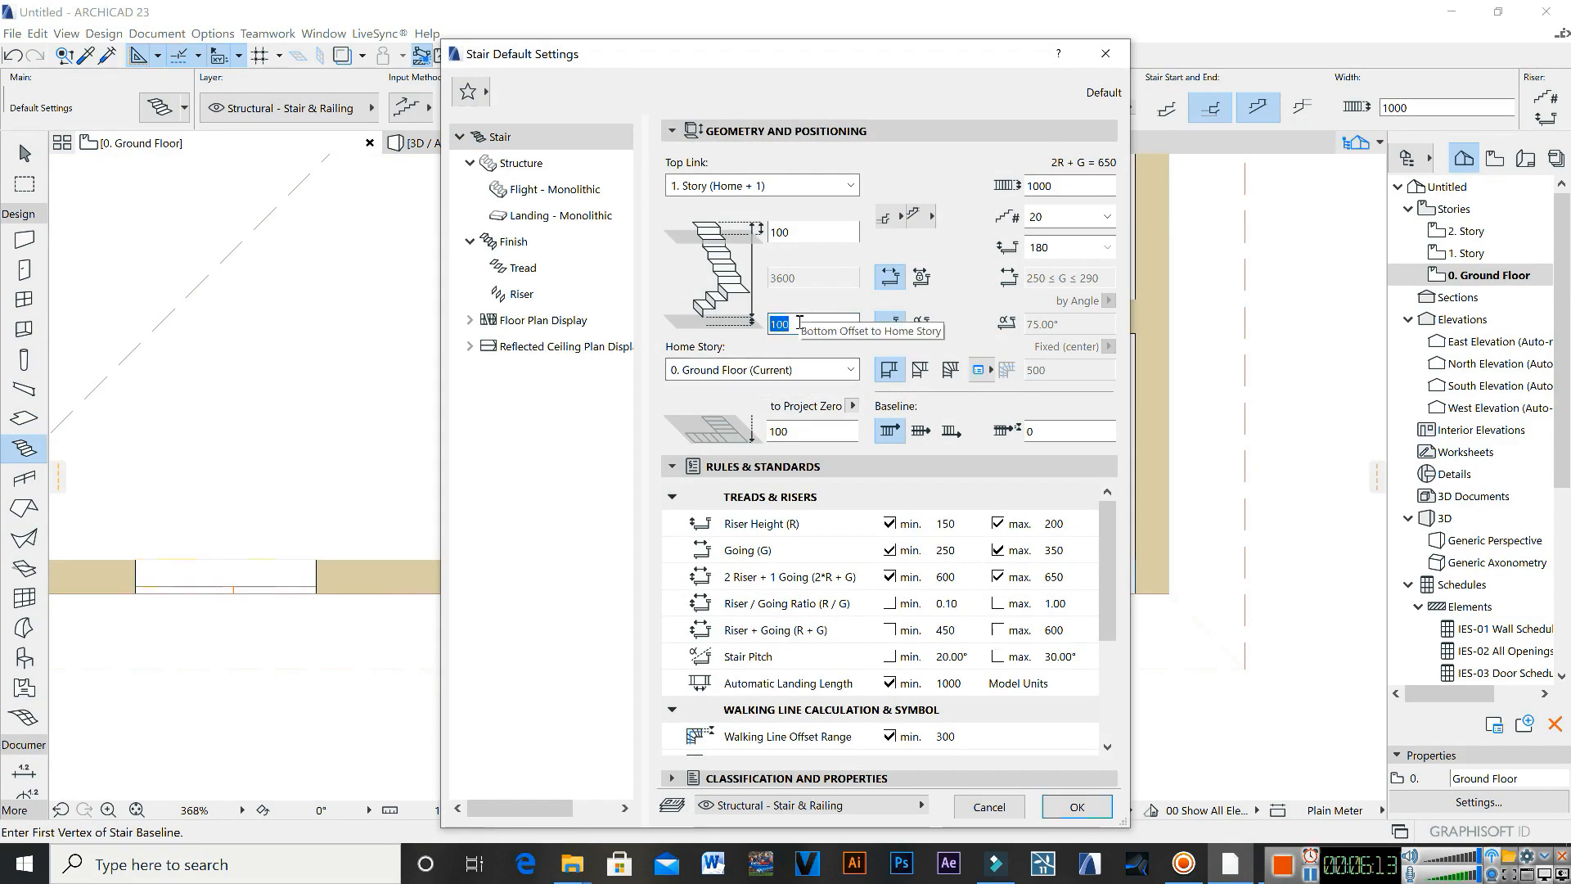
type("0")
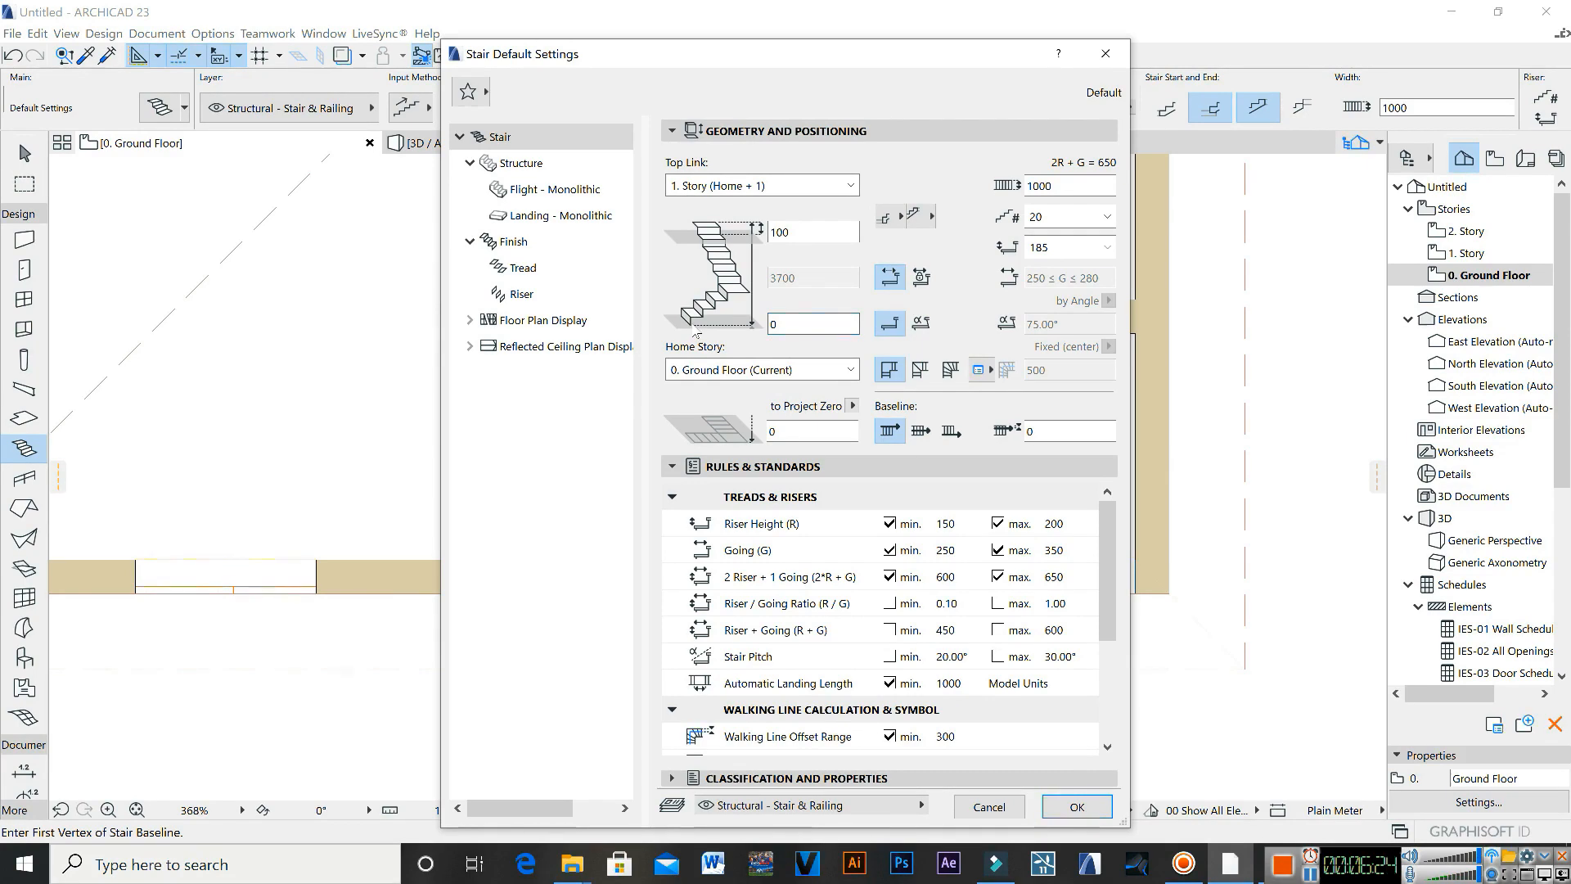
Step: Set the default stair's top link to Not Linked and its height to 450
left_click(733, 187)
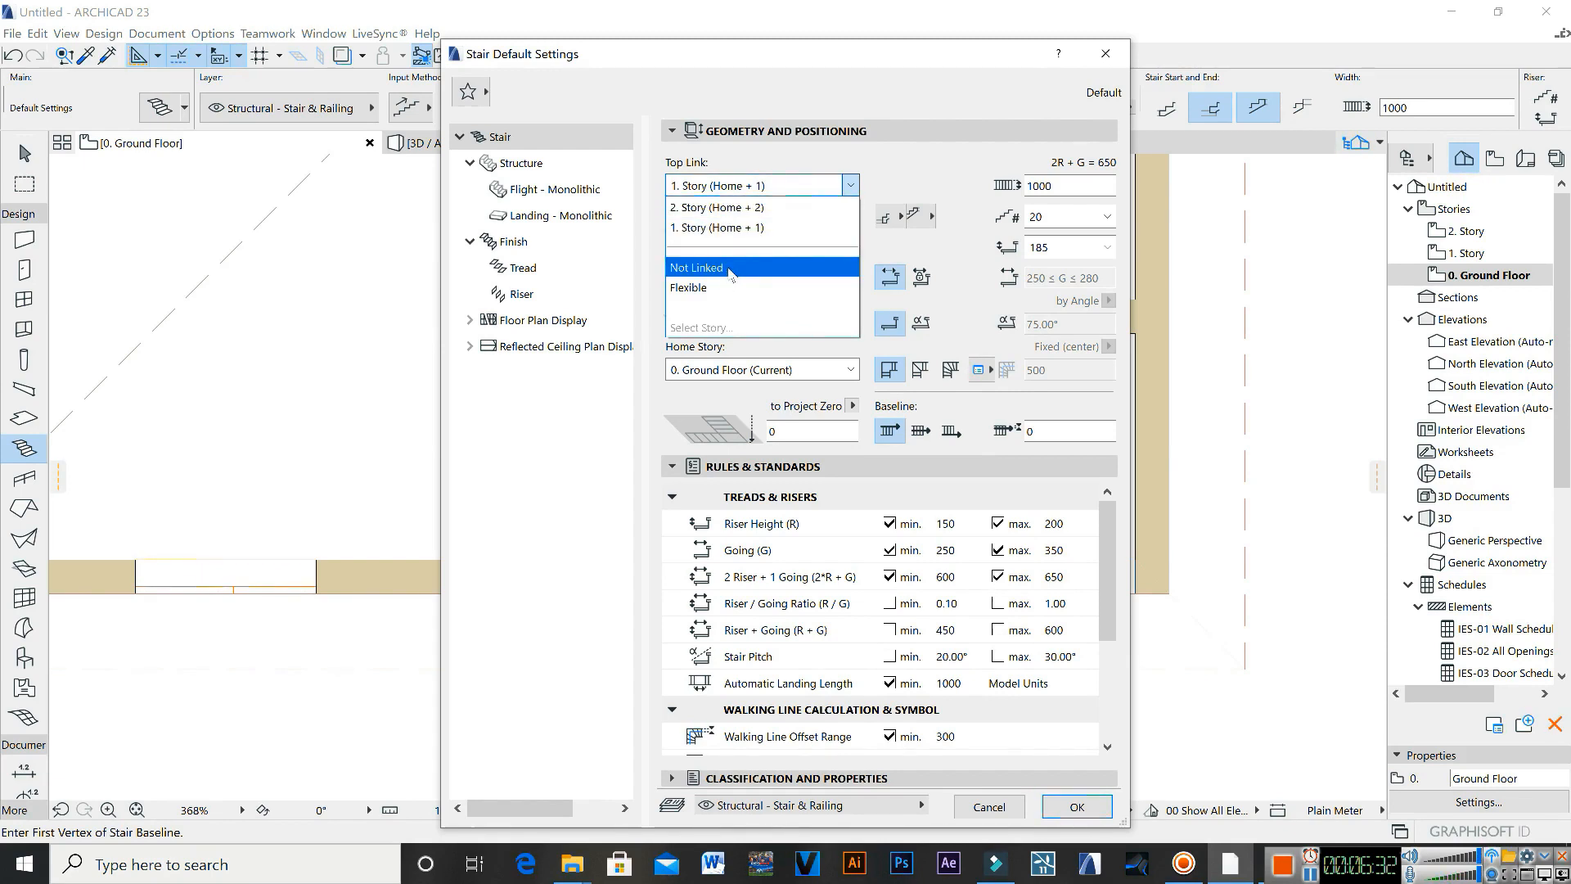
left_click(730, 270)
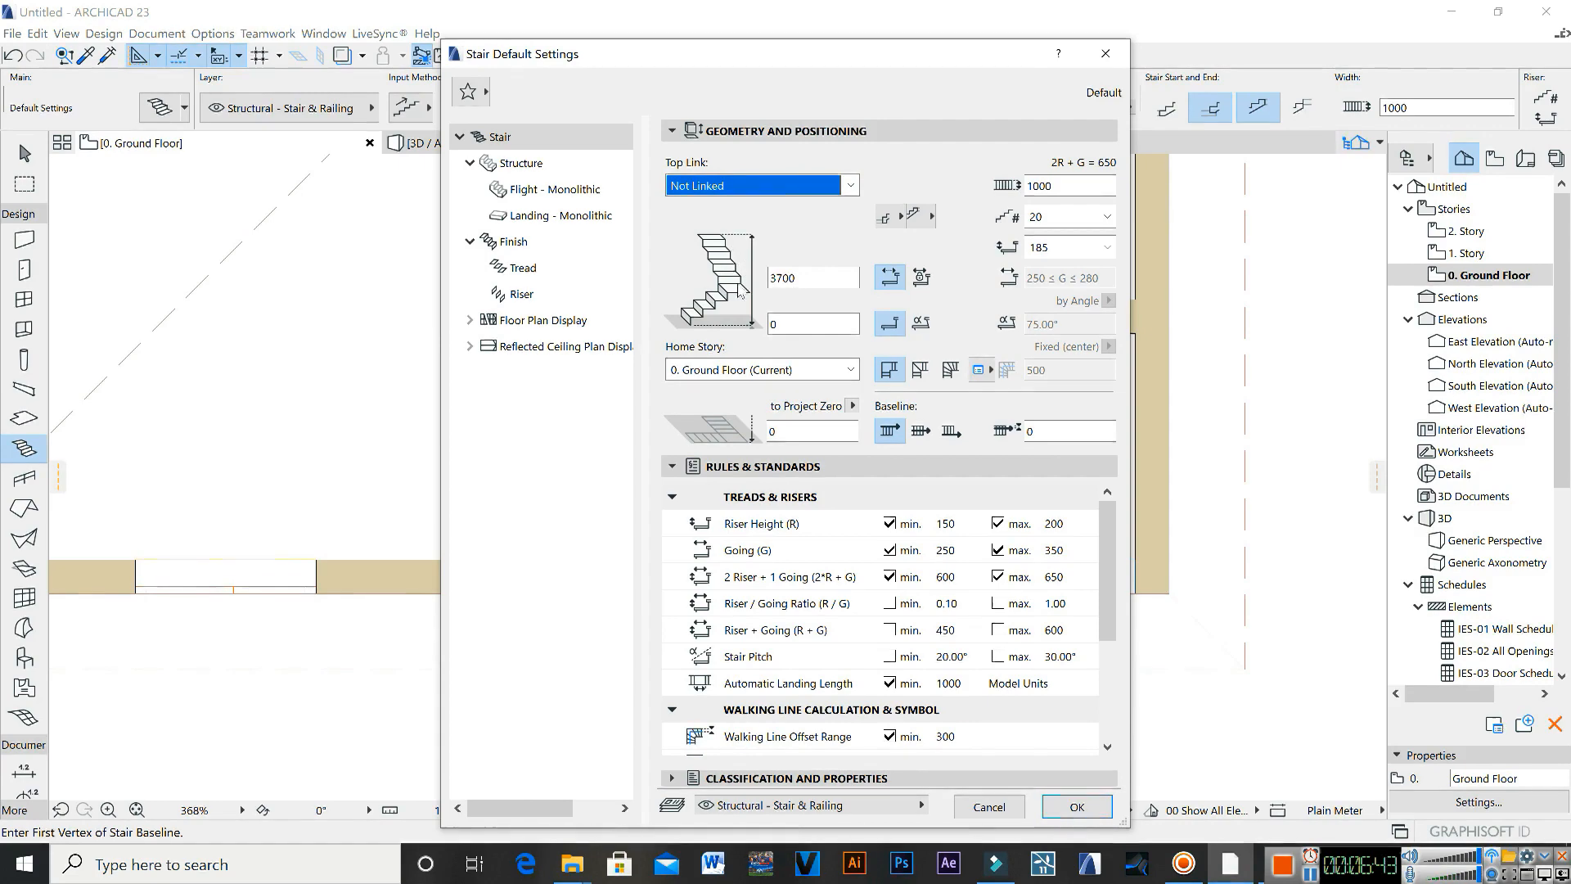
left_click_drag(816, 277, 765, 288)
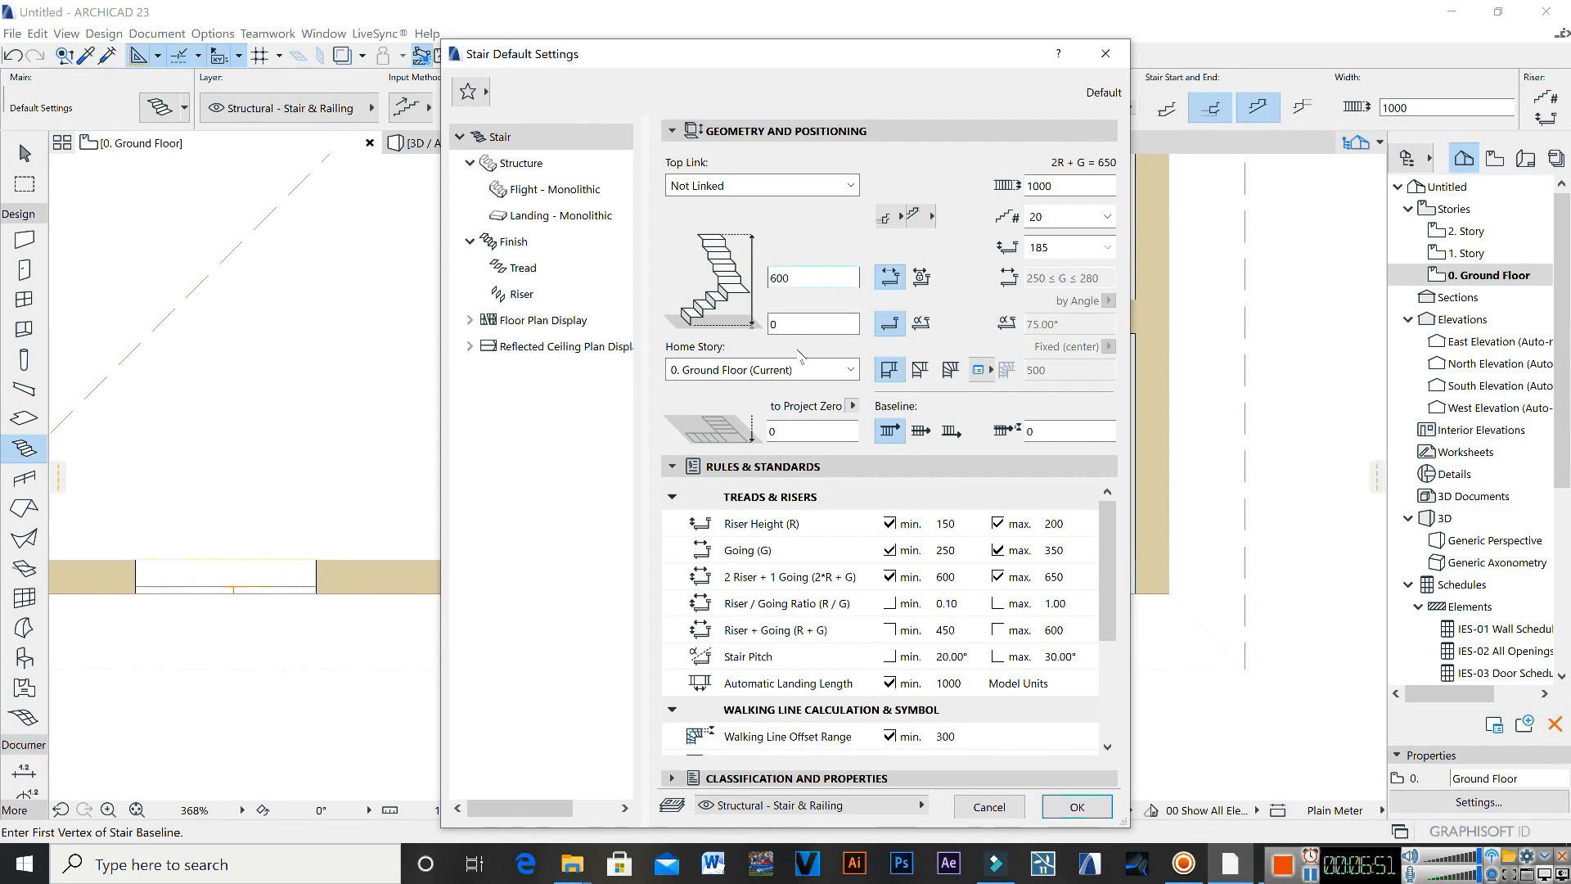
left_click(785, 328)
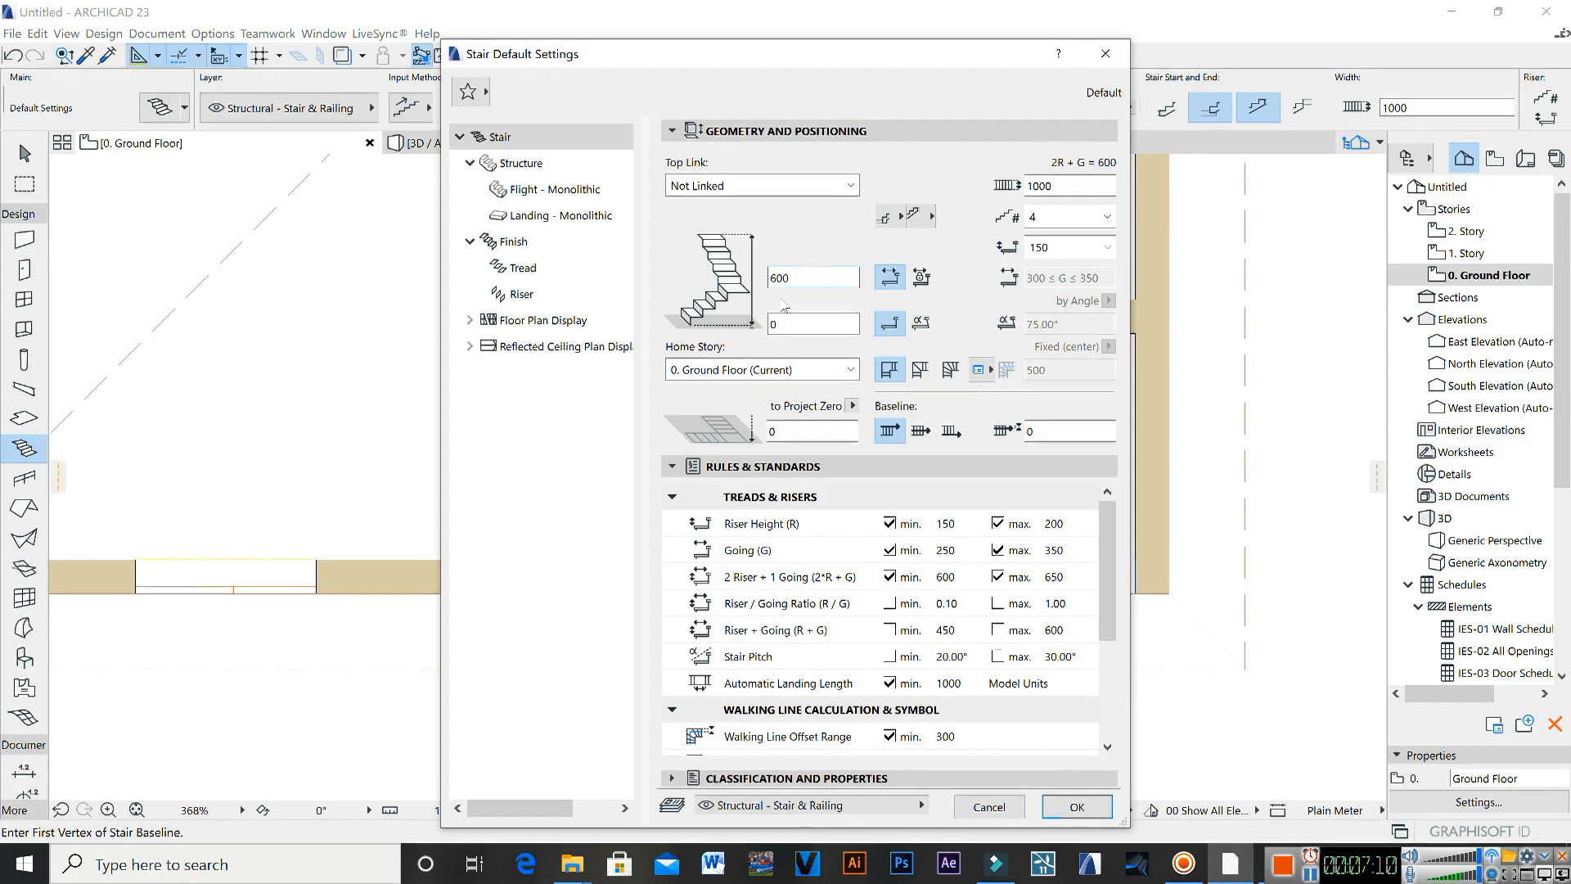
double_click(769, 279)
type("450")
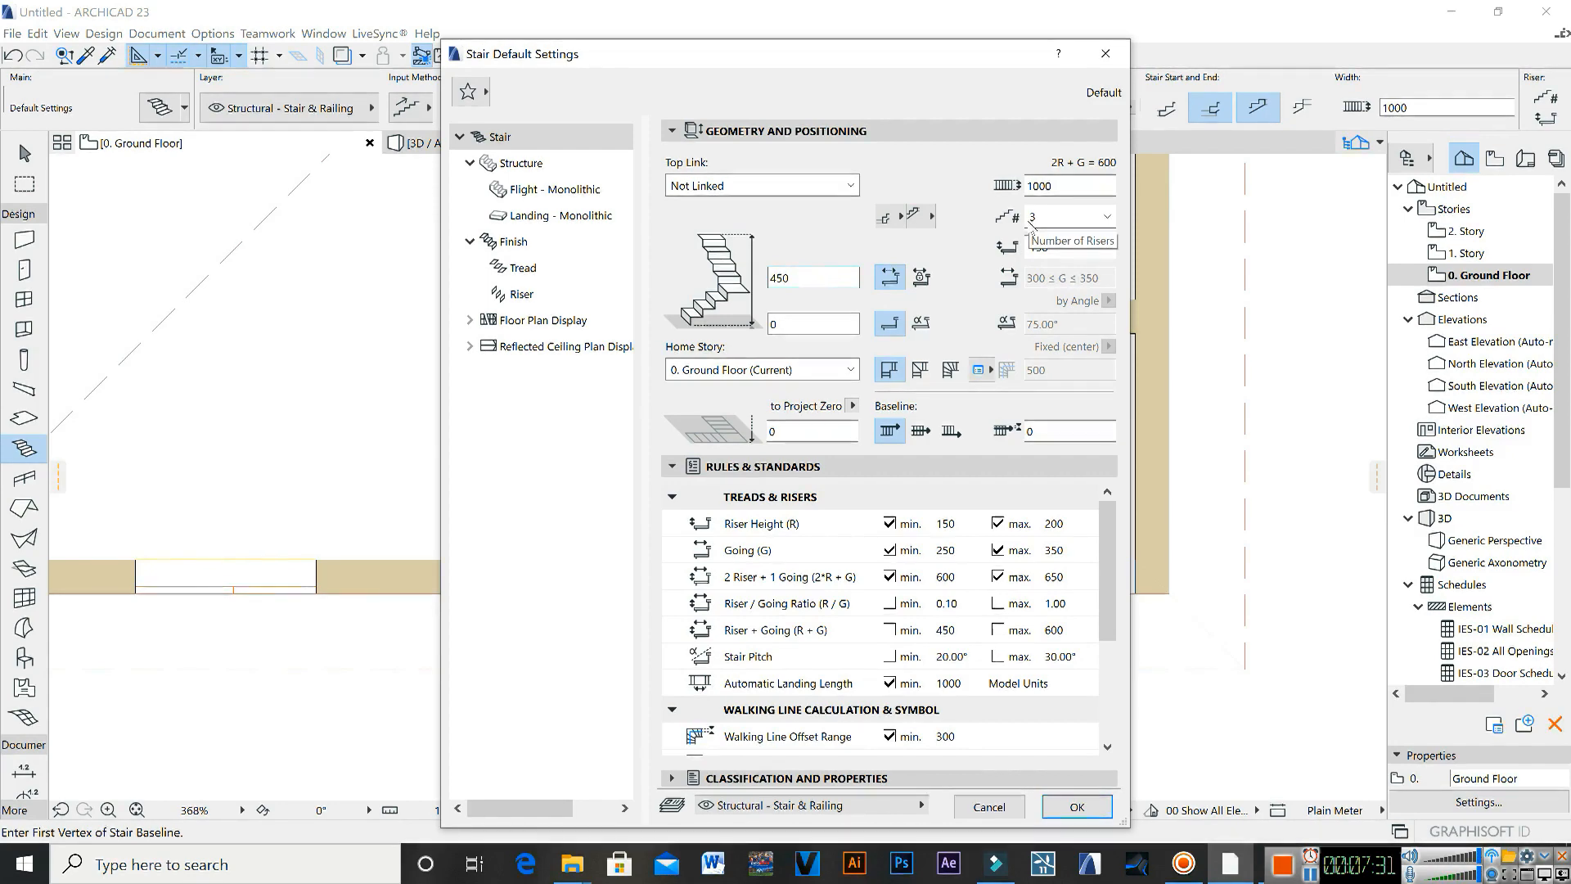
left_click(1077, 807)
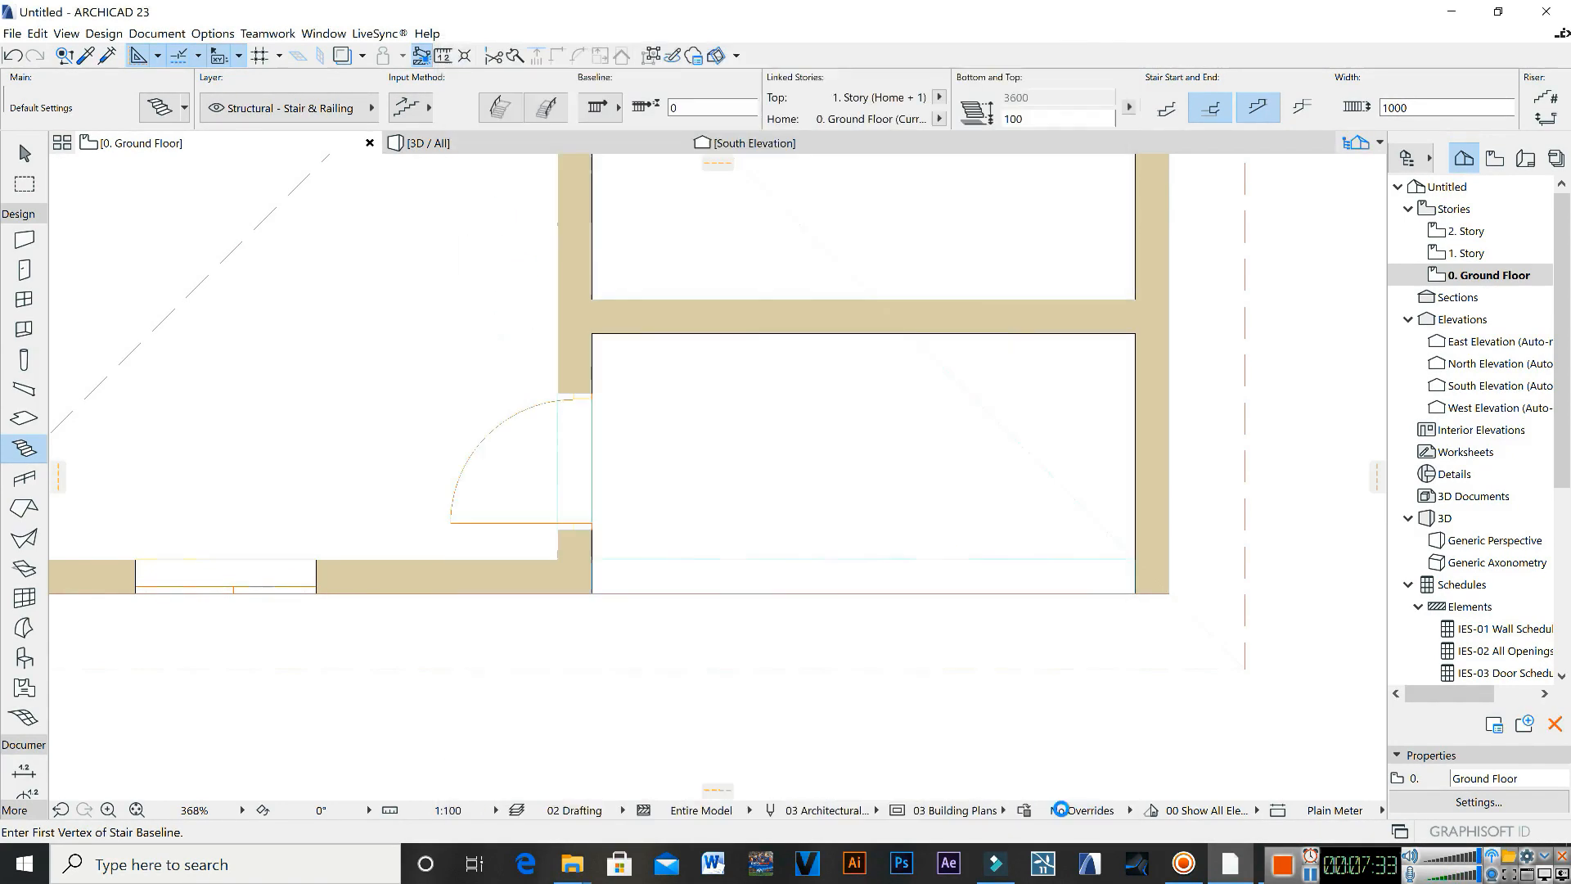
Step: Draw a straight 1000-wide stair with three 150 risers rising toward the porch, just outside its open front
middle_click_drag(720, 614, 715, 492)
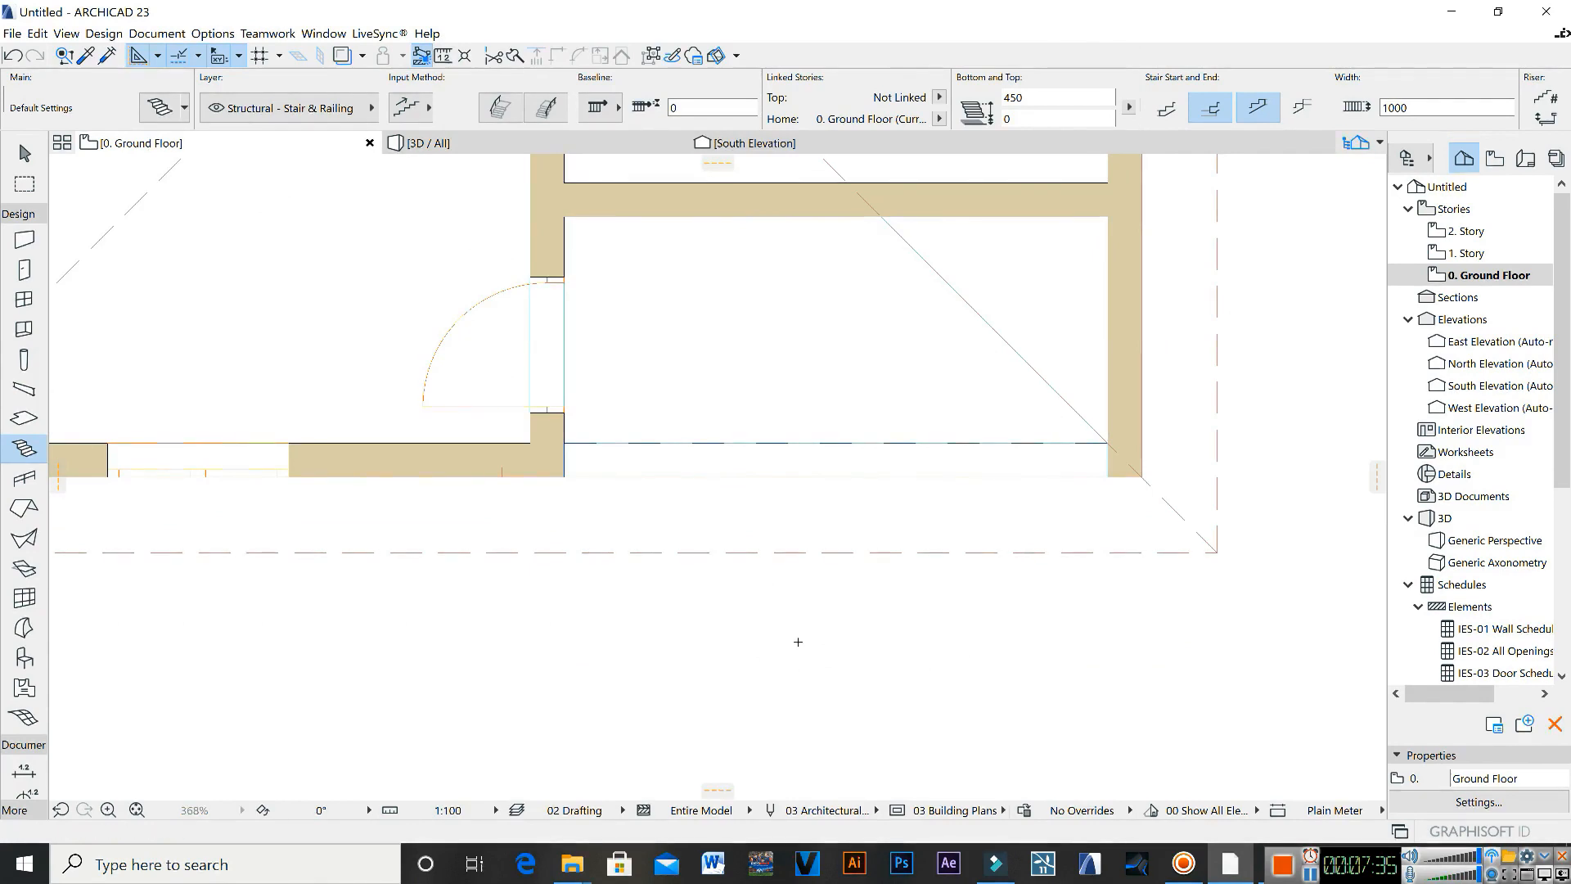
left_click(798, 642)
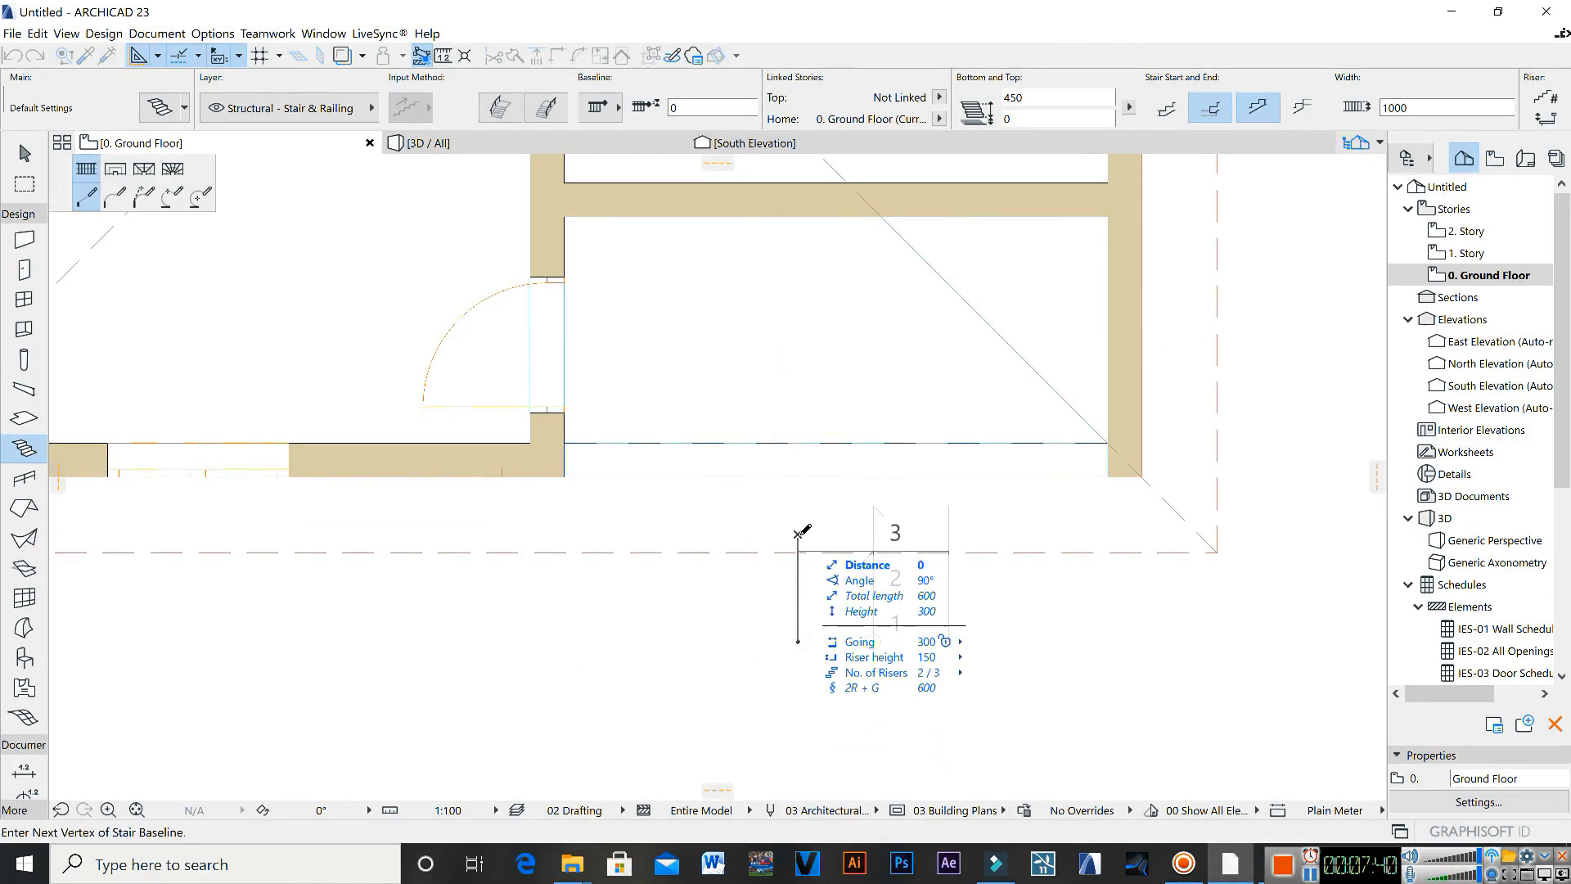
left_click(798, 533)
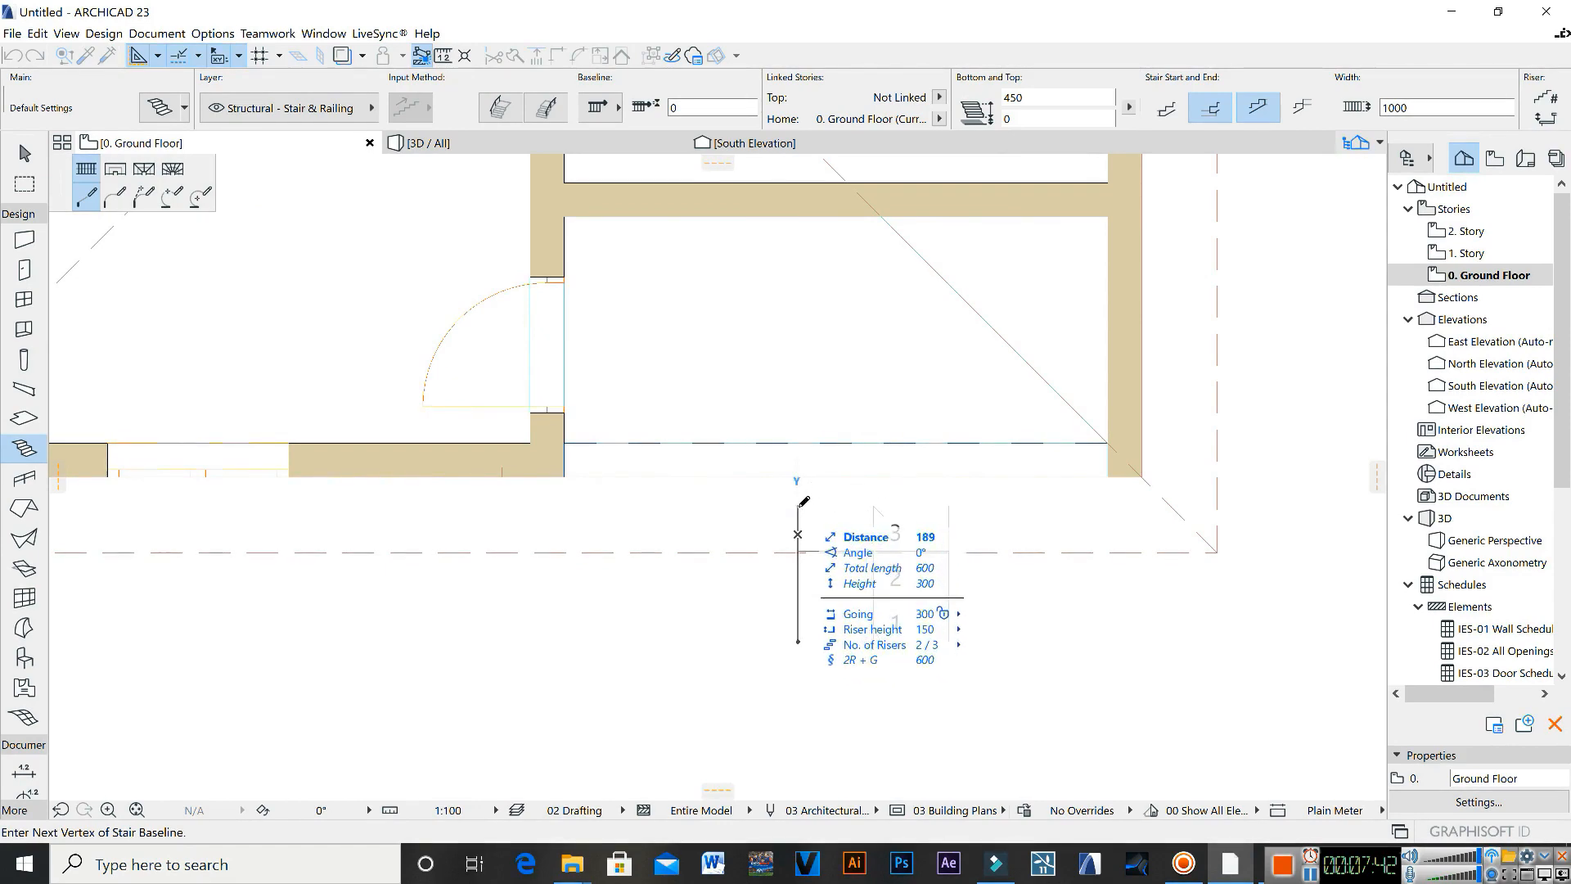
right_click(800, 503)
left_click(842, 586)
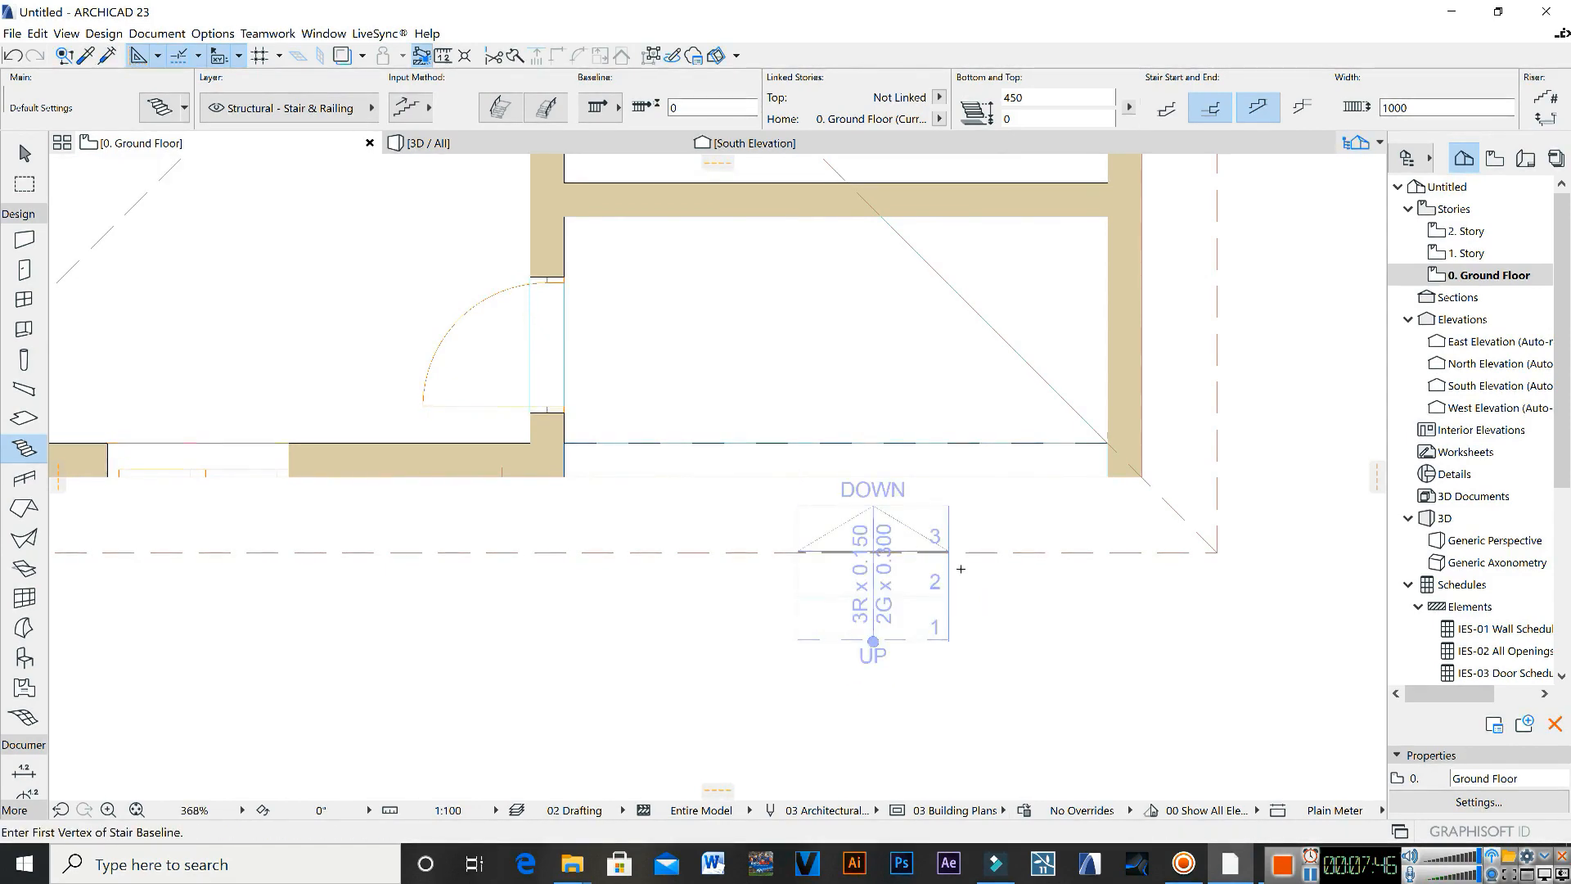
Step: Move the stair so its upper corner meets the inner front corner of the porch's outer side wall
key("Escape")
left_click(910, 613)
key("ctrl+d")
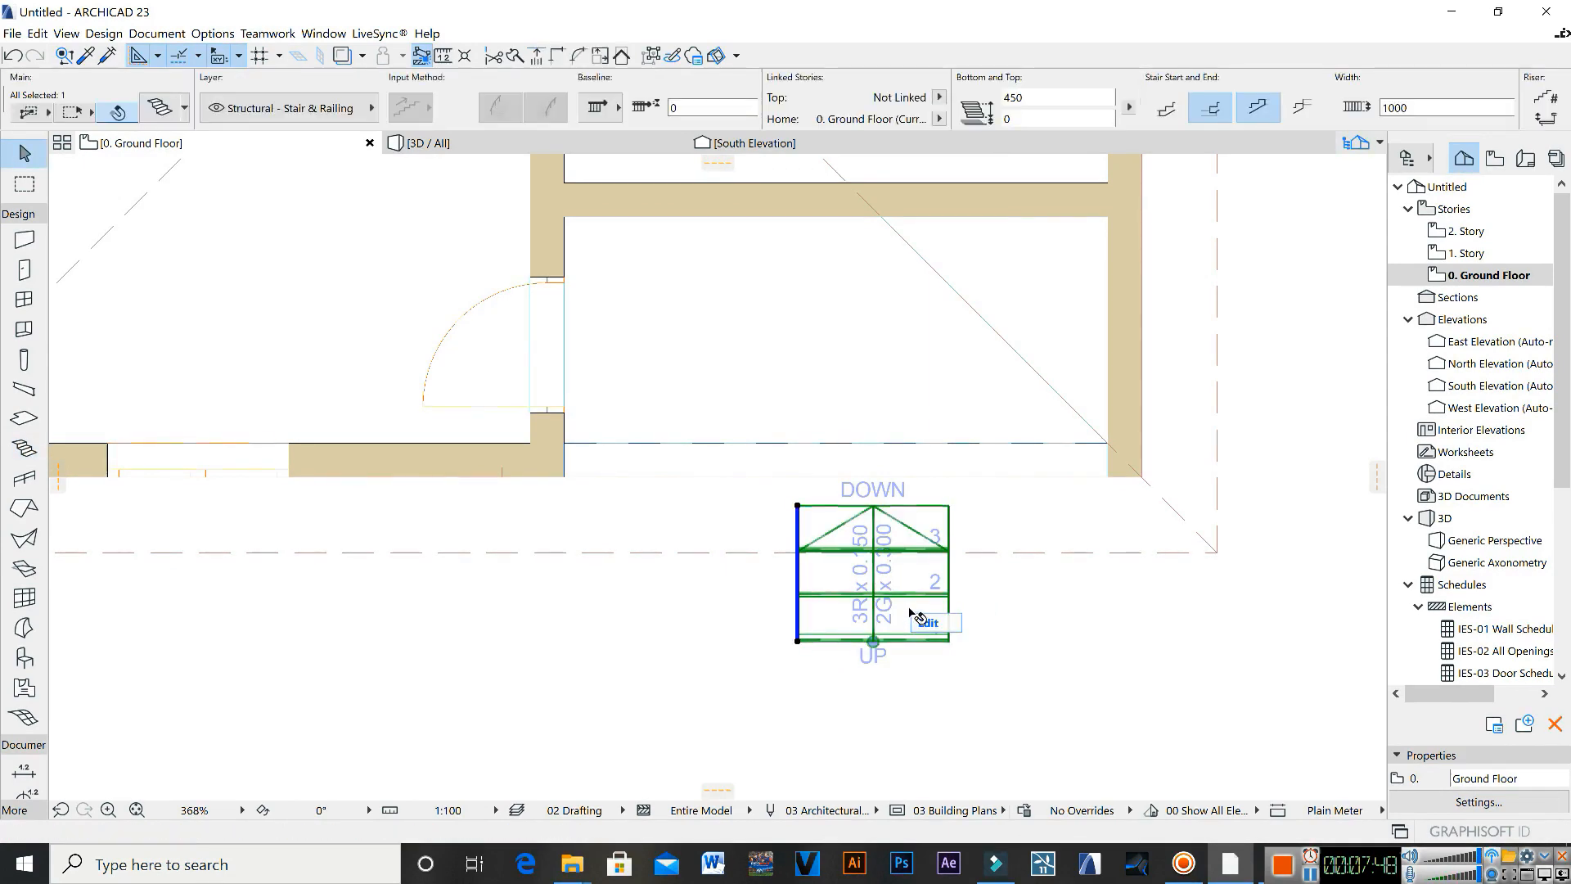
scroll(931, 530, "up", 2)
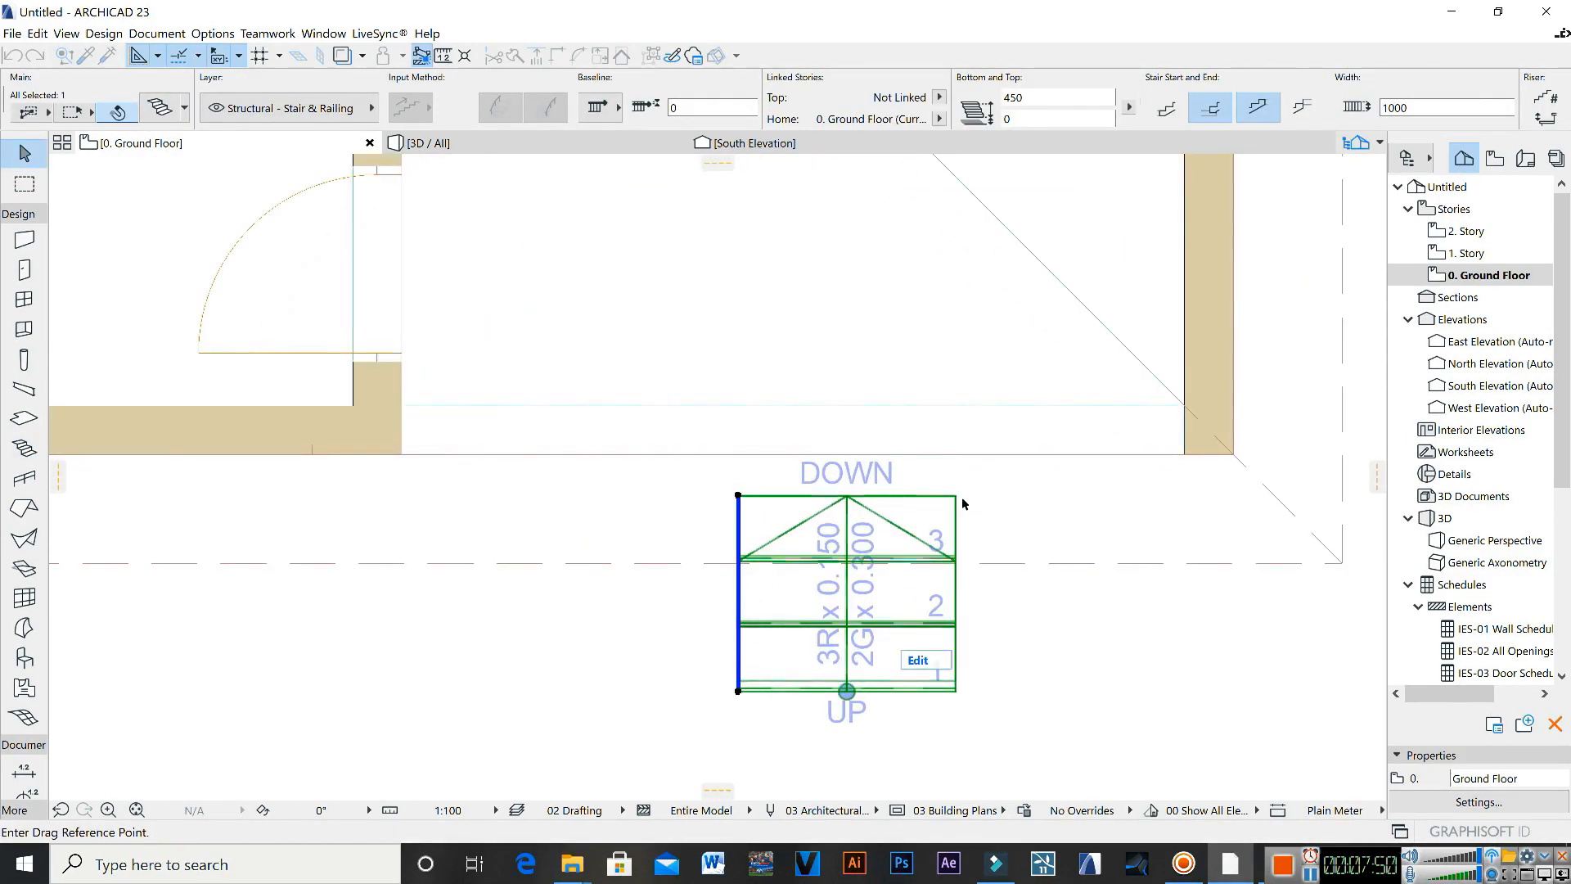
left_click(955, 496)
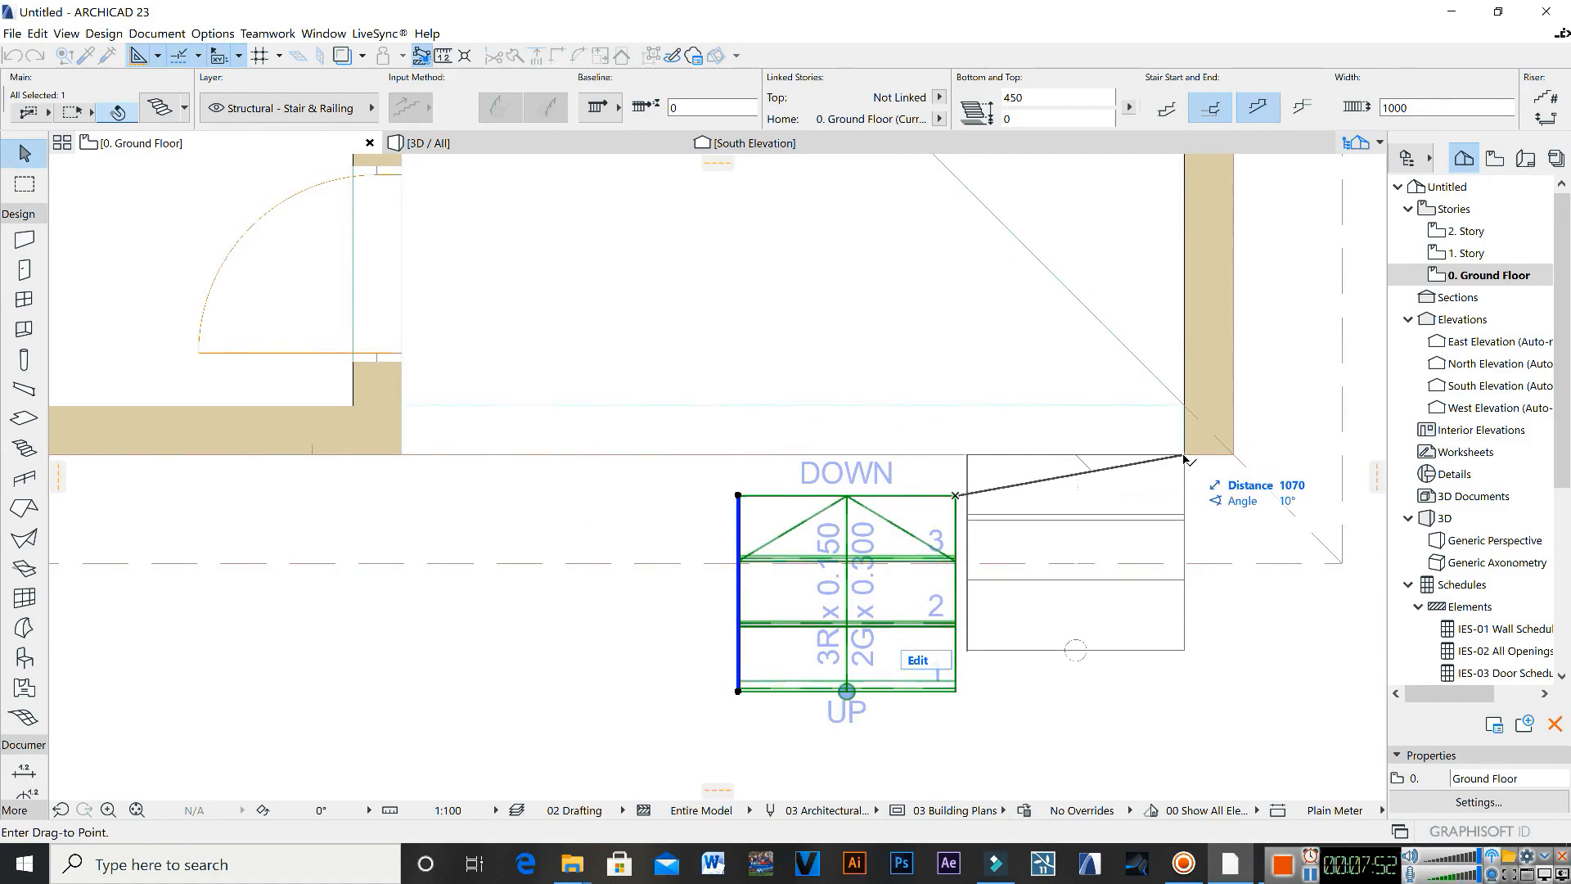
left_click(1184, 458)
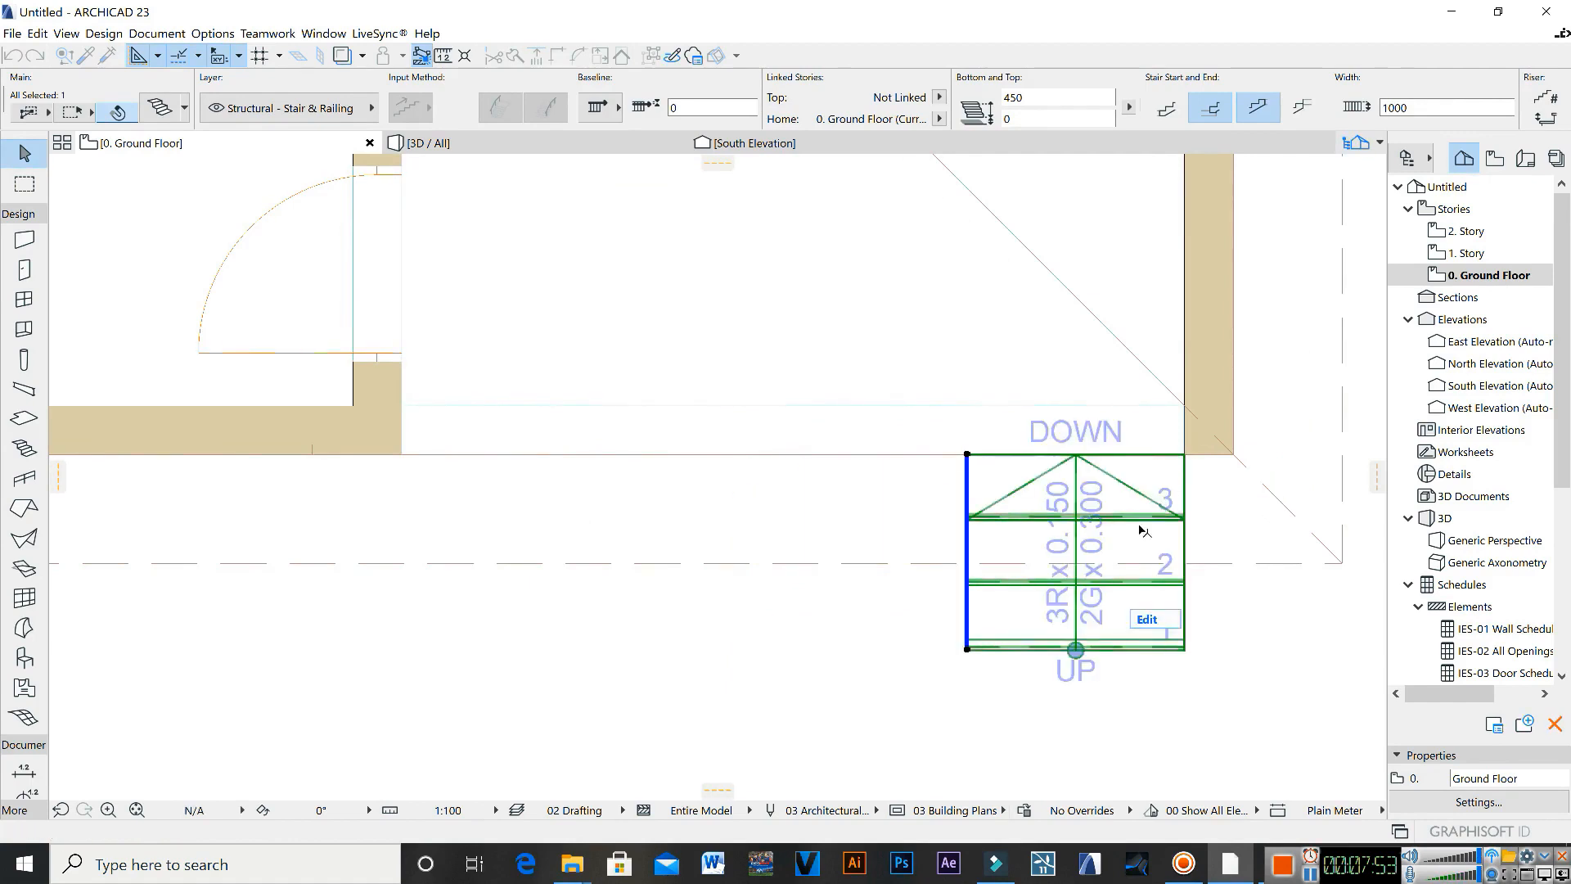
Step: Offset the stair's free side edge to the porch-side corner of the door wall, spanning the porch opening, and open the 3D view
left_click(1187, 605)
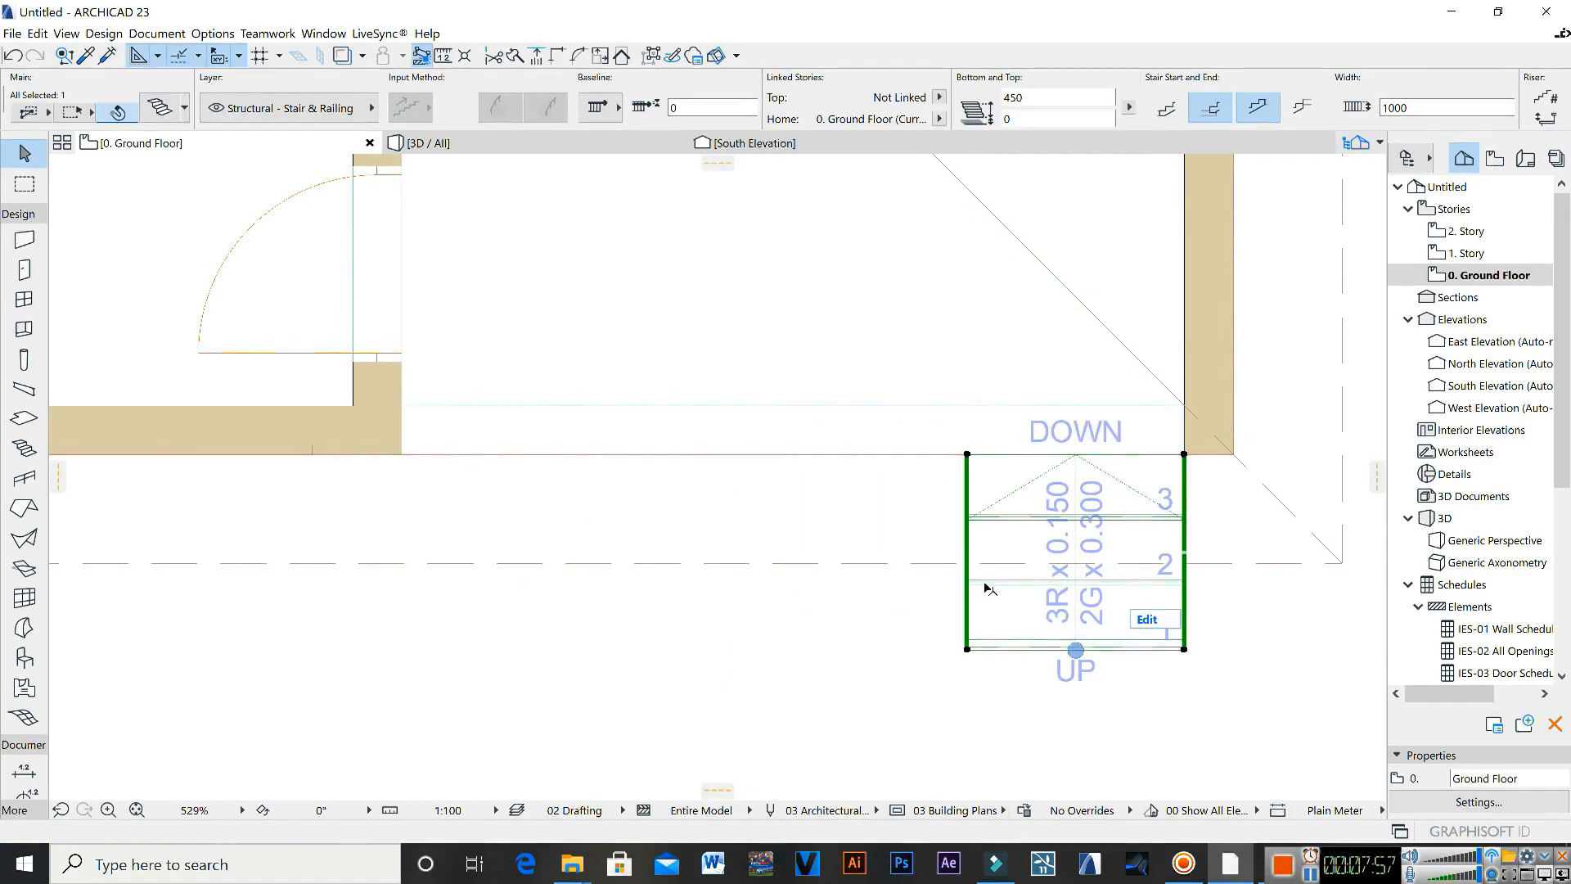
left_click(967, 602)
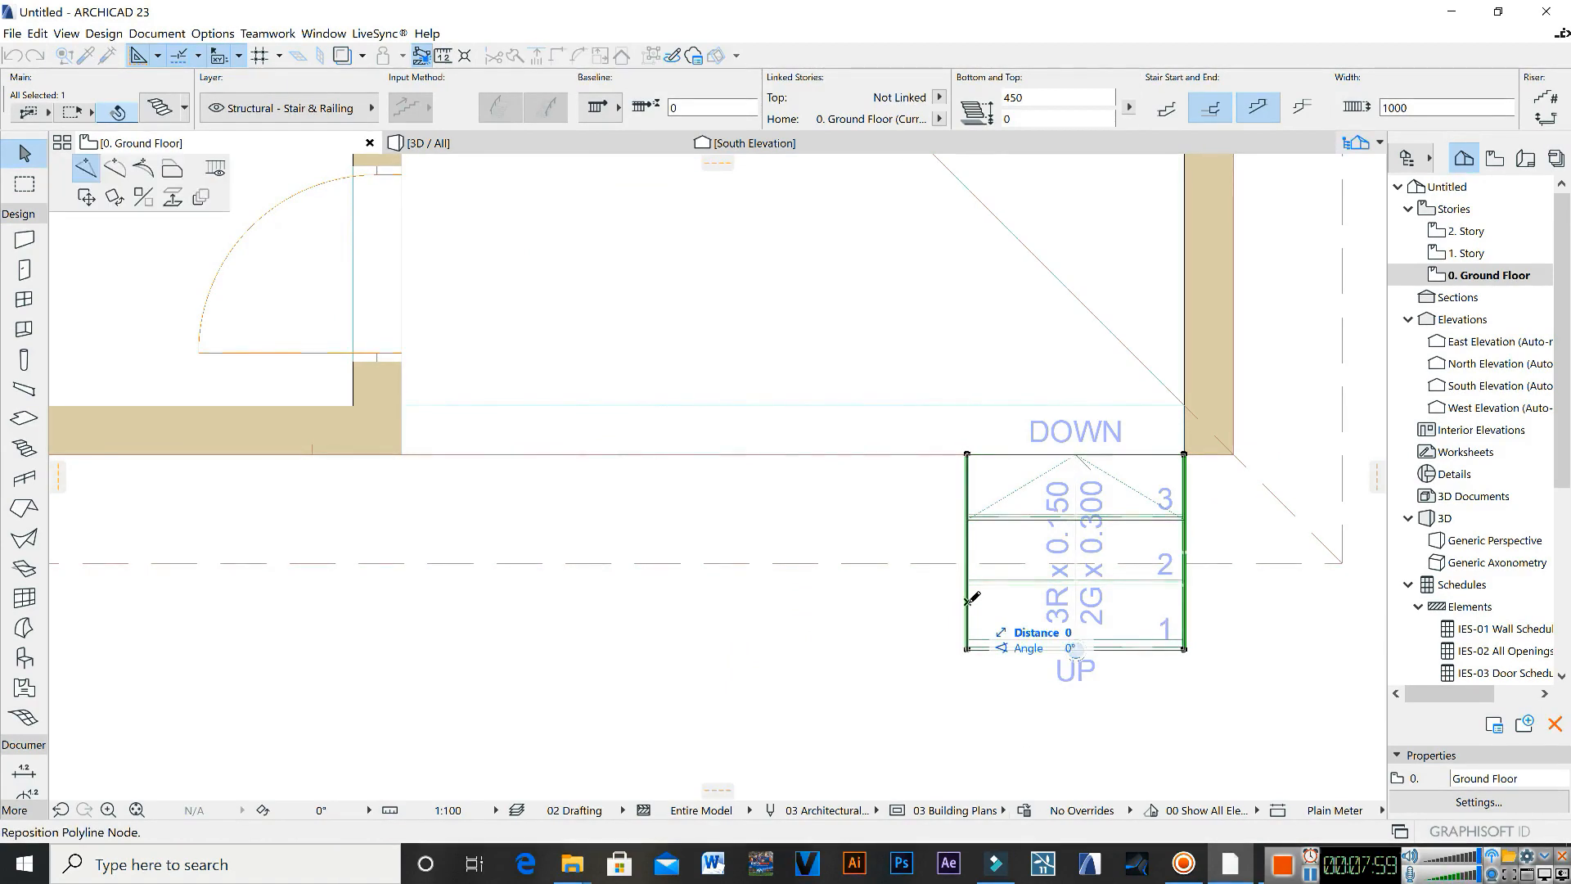
left_click(172, 174)
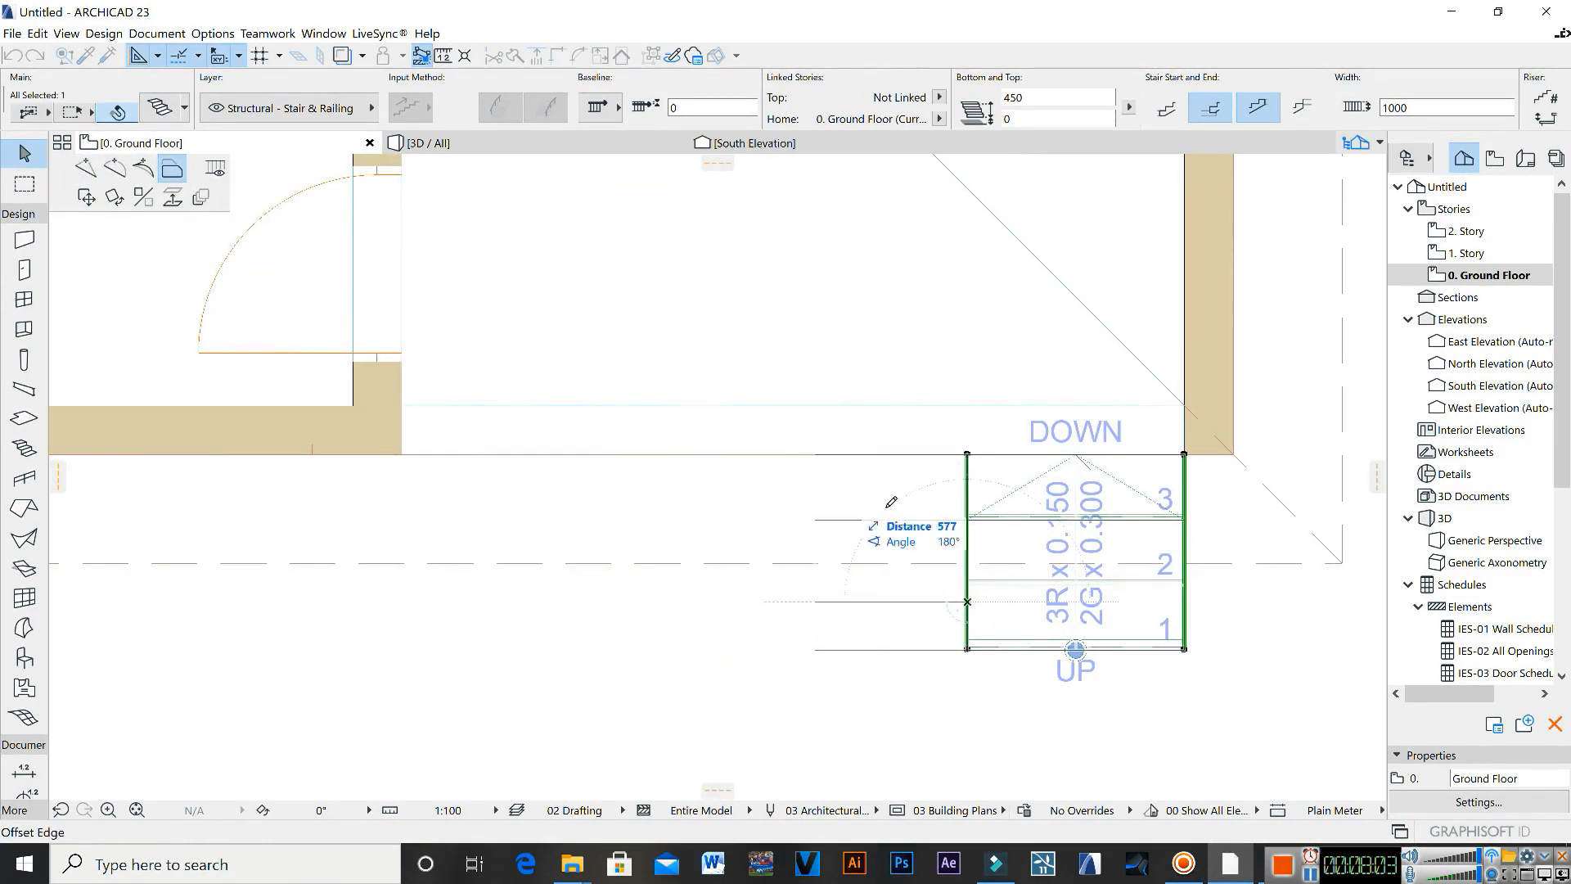
scroll(1009, 415, "down", 3)
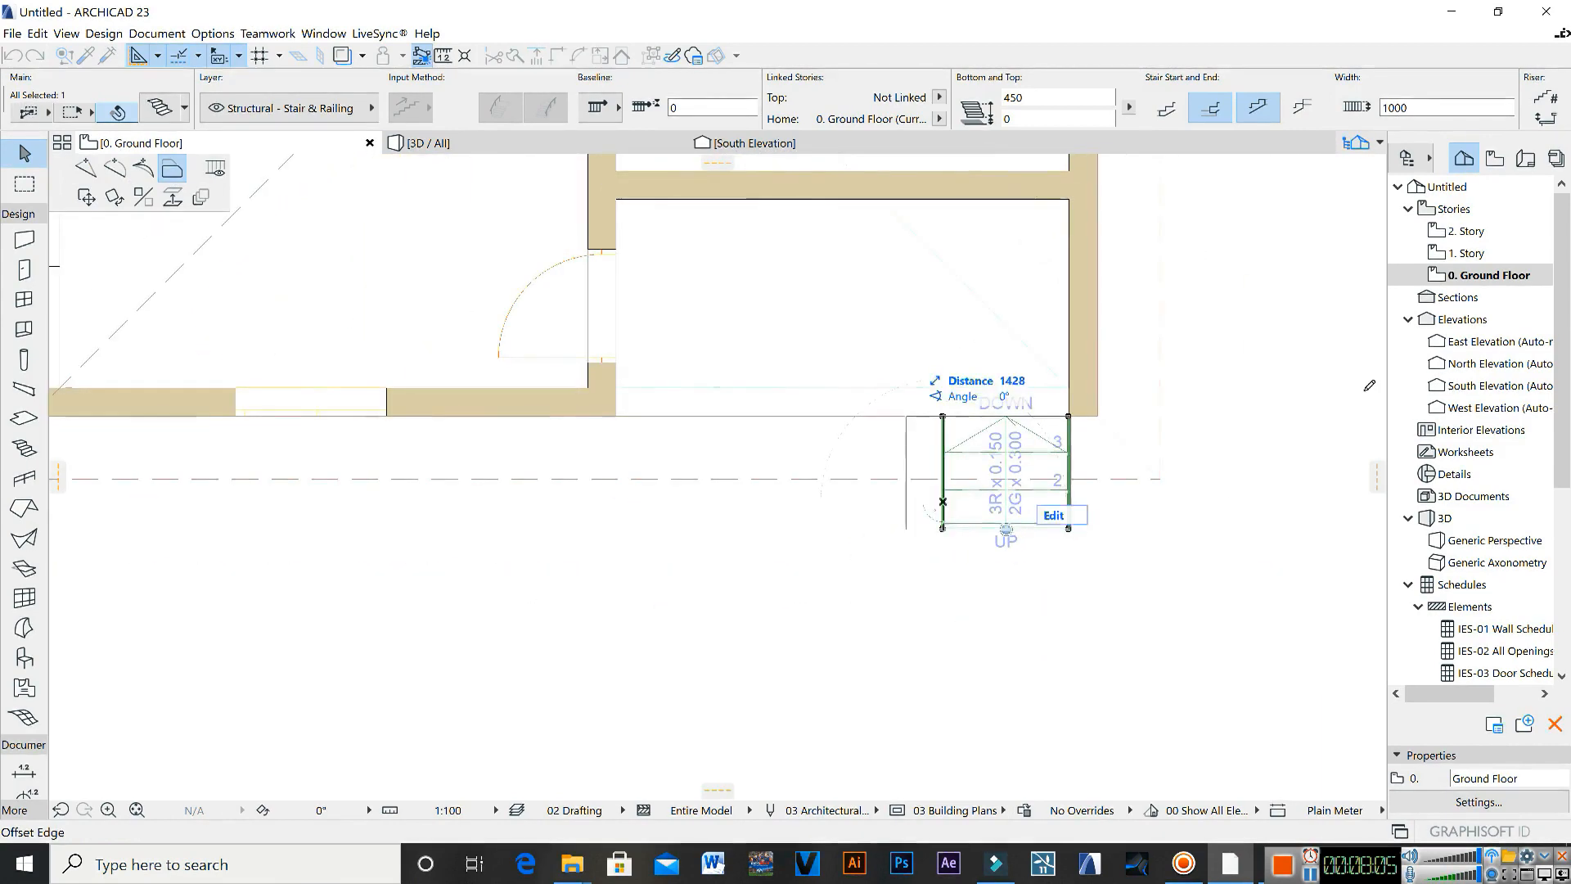
left_click(622, 413)
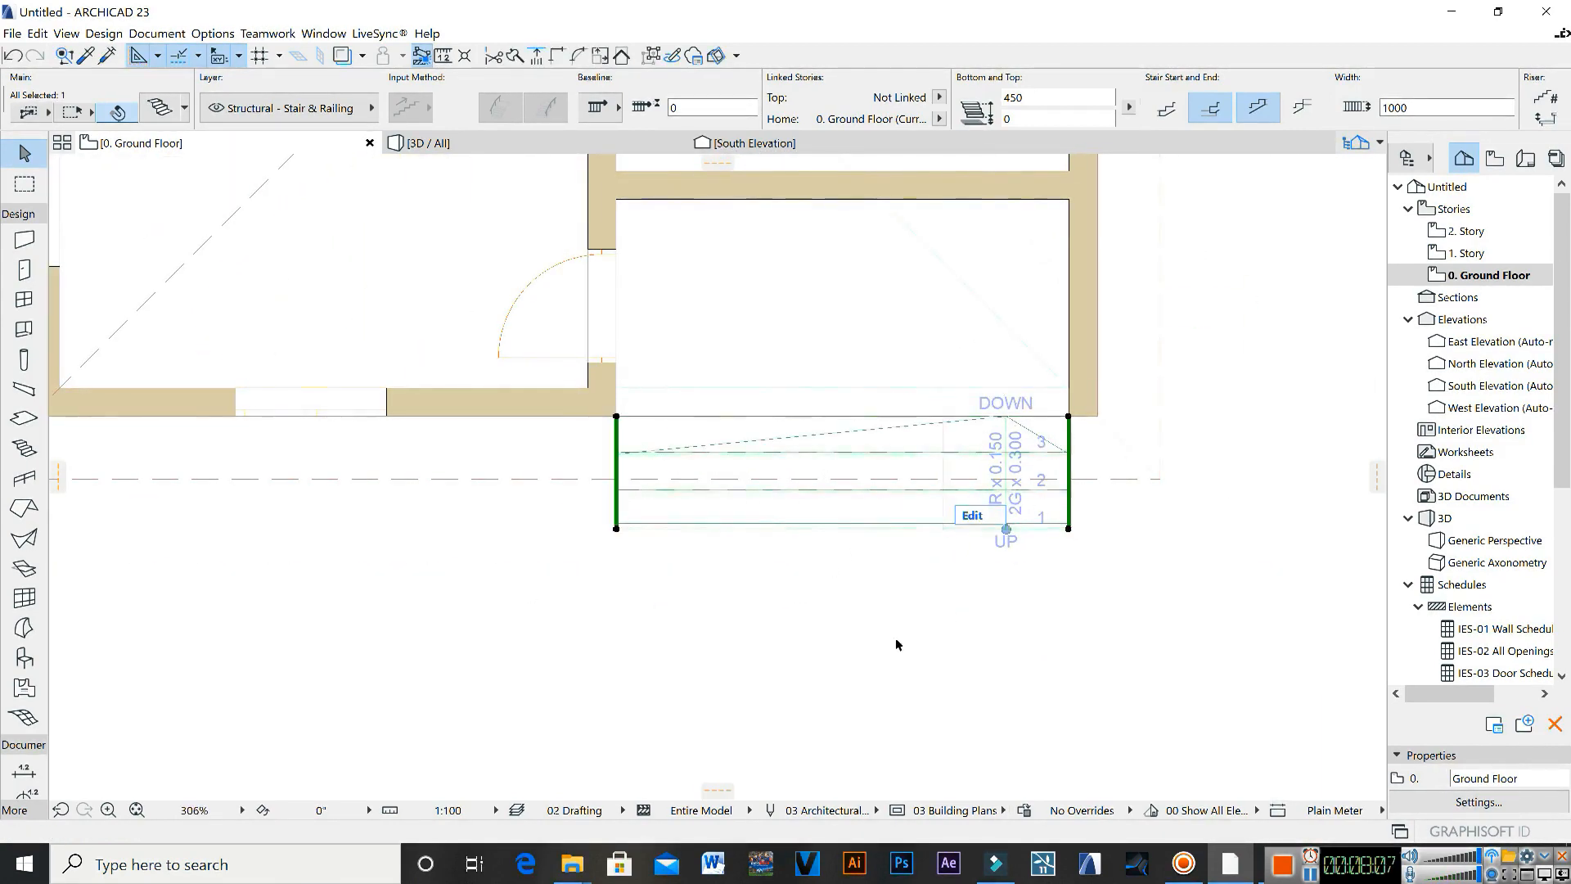
left_click(458, 144)
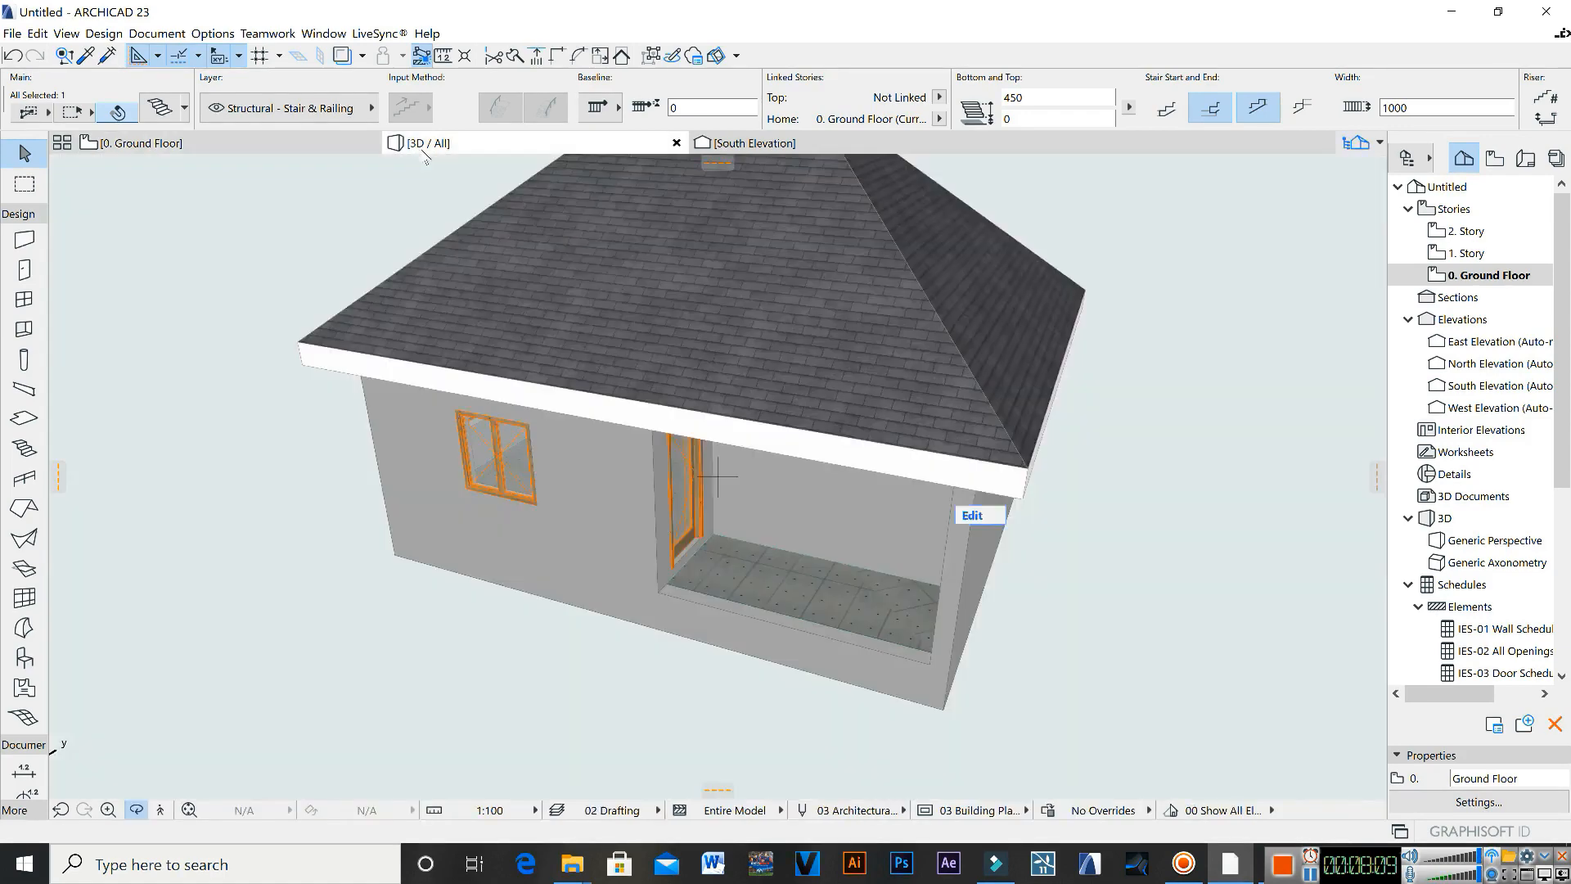
Step: Change the porch entrance stair's monolithic flight structure to the Filled shape
left_click_drag(827, 567, 767, 490)
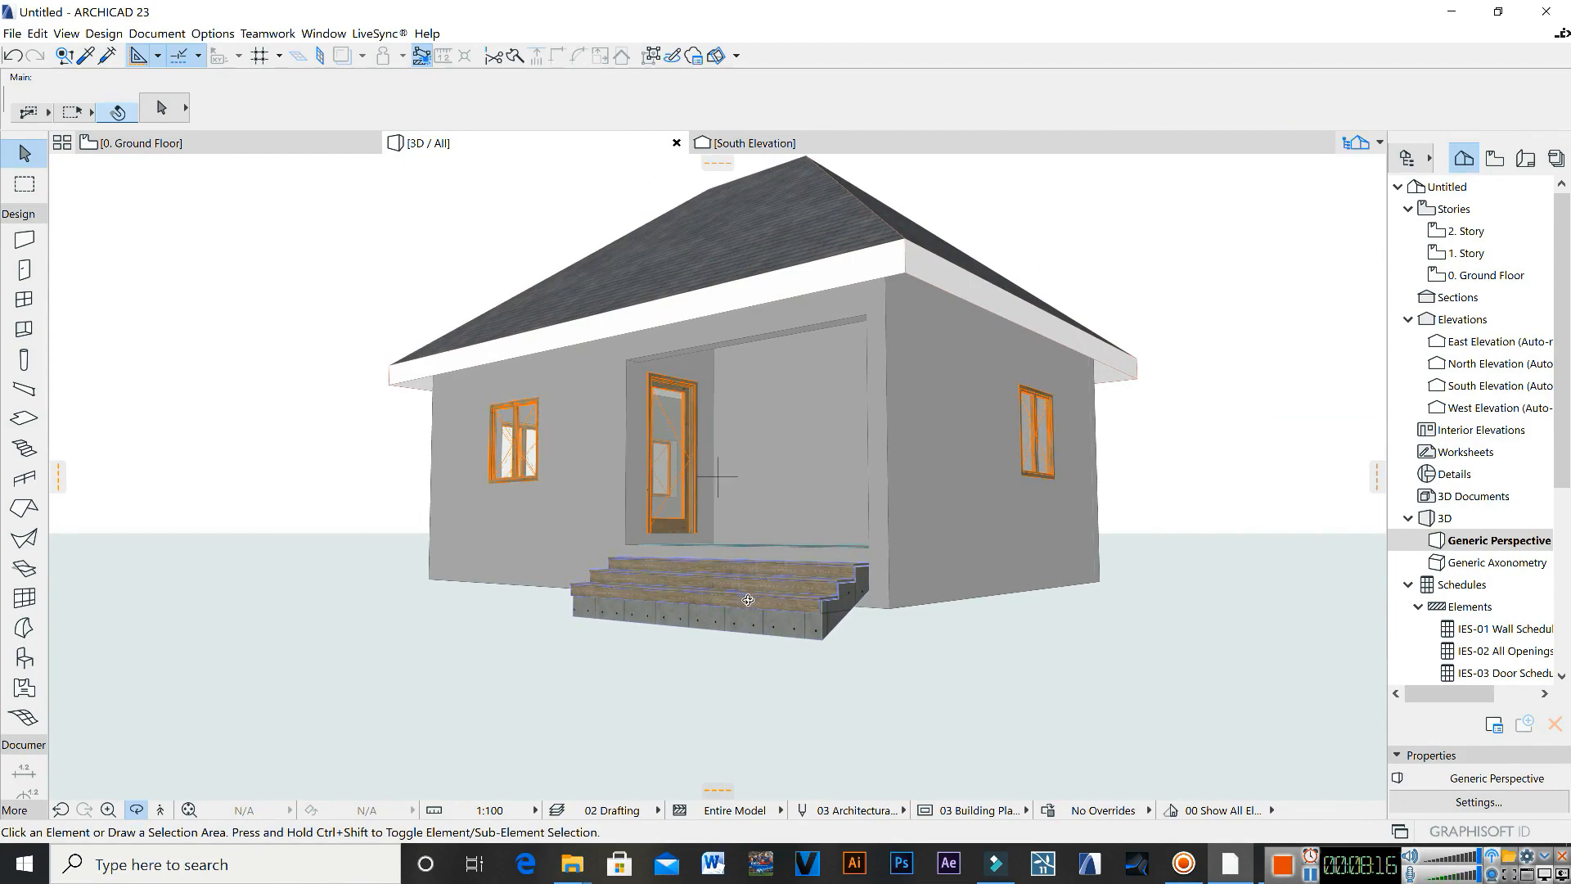
scroll(748, 600, "up", 2)
key("Escape")
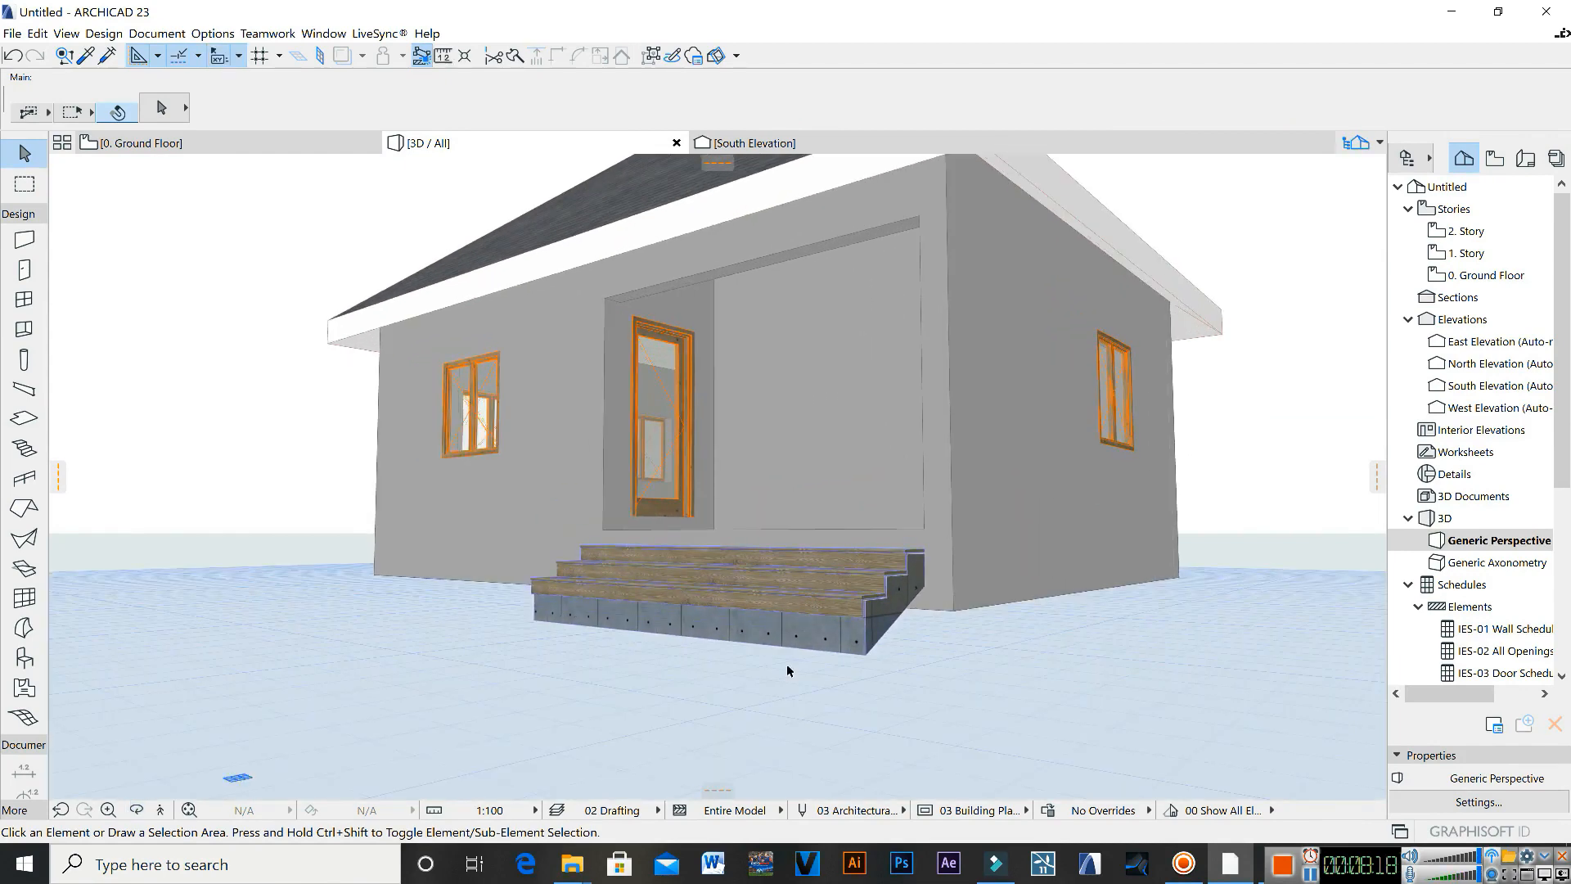
middle_click_drag(782, 624, 646, 595)
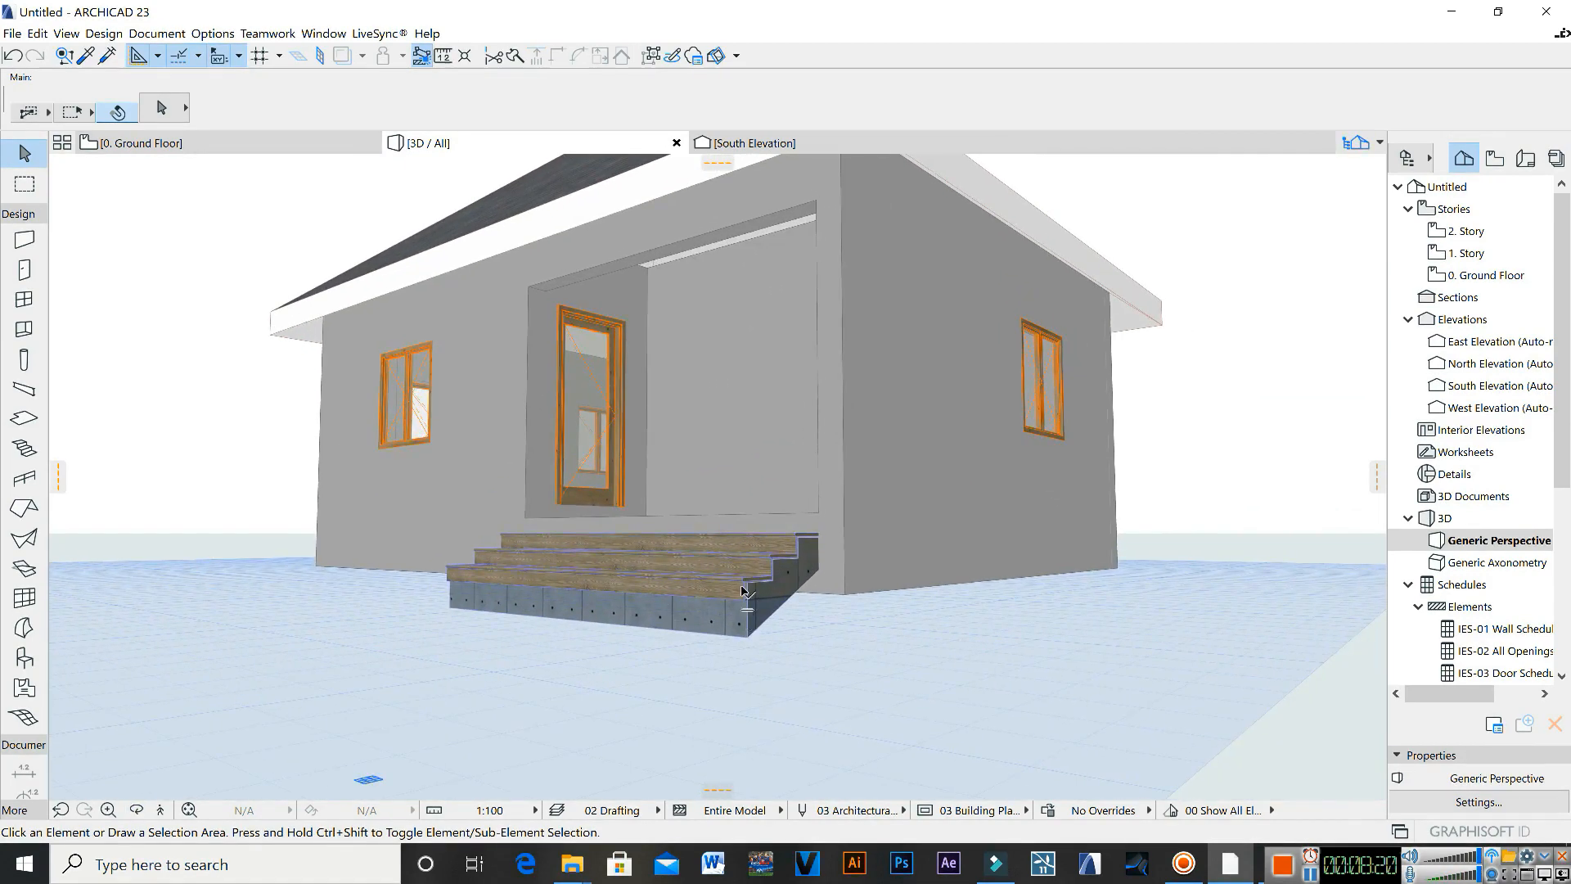
scroll(743, 591, "up", 2)
left_click(667, 629)
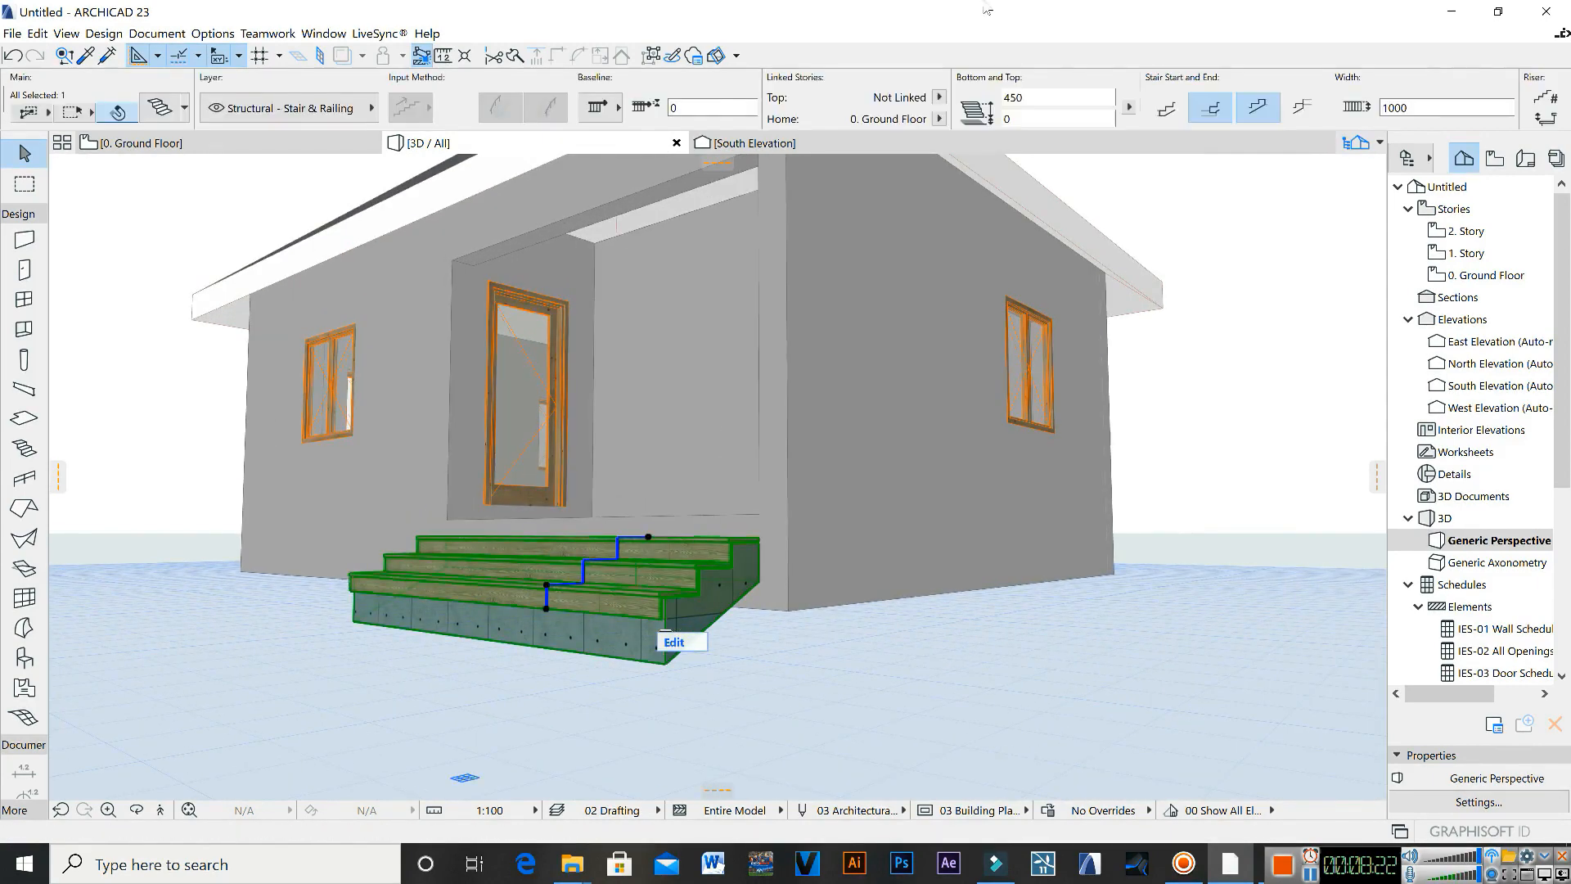
left_click(159, 115)
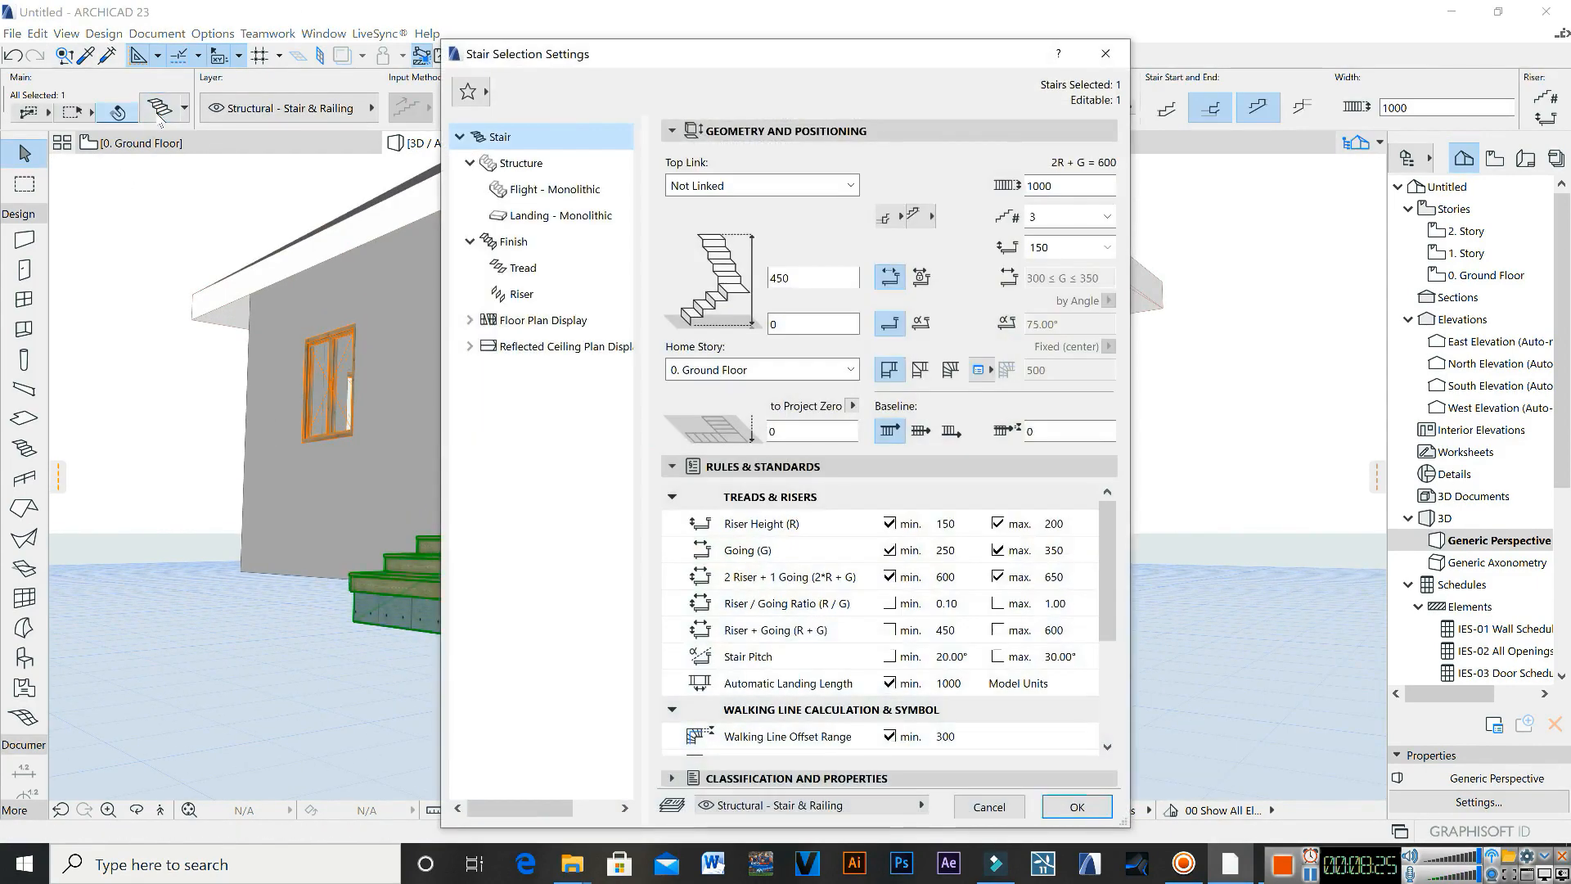
left_click(566, 193)
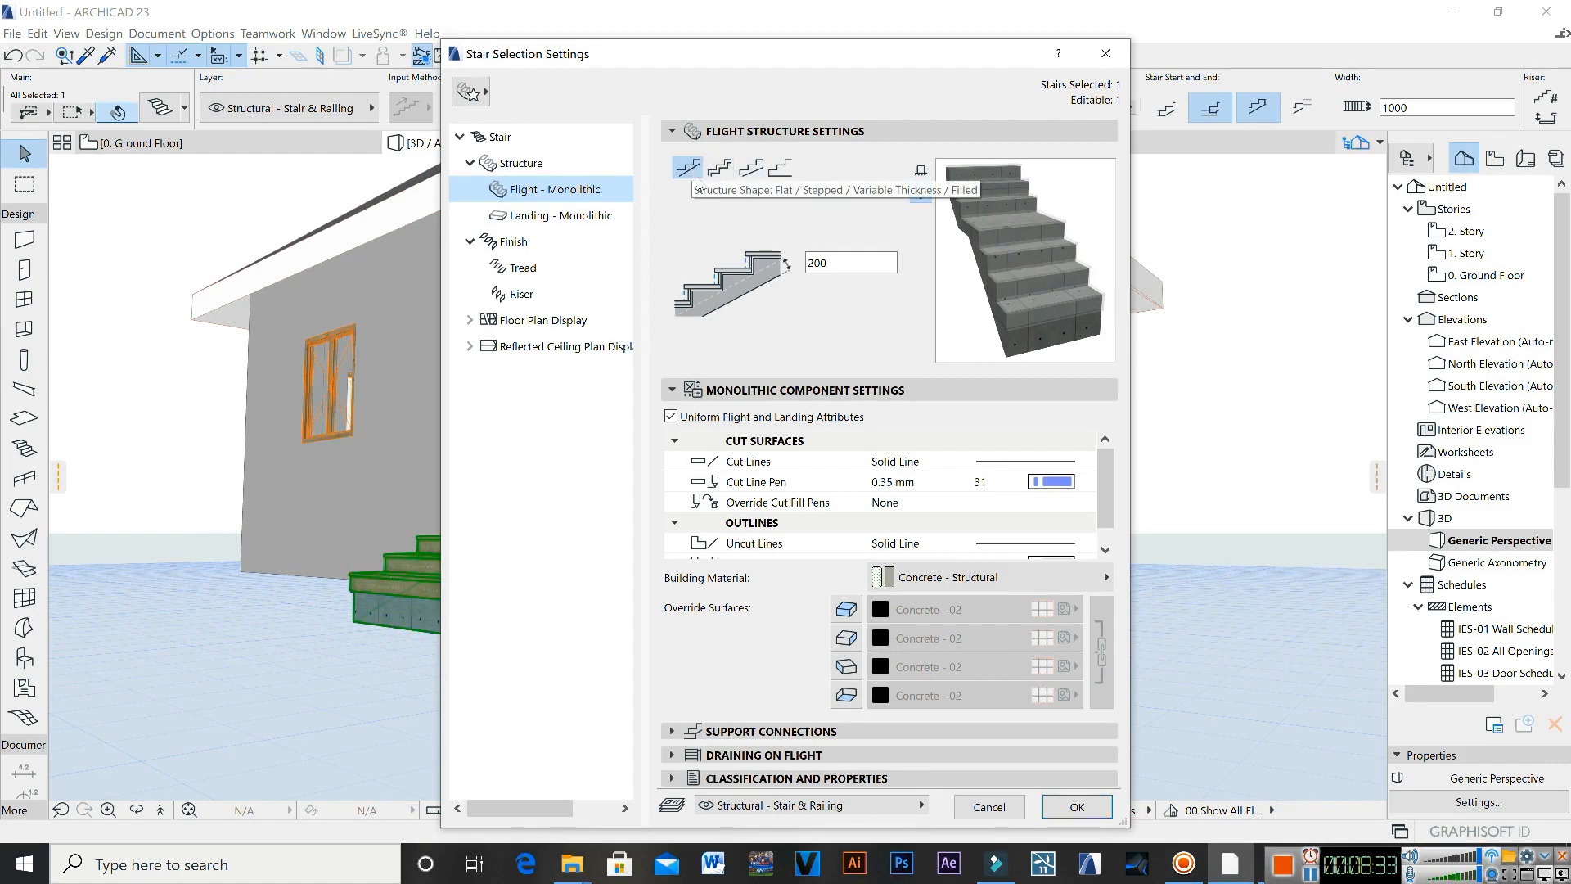
left_click(782, 169)
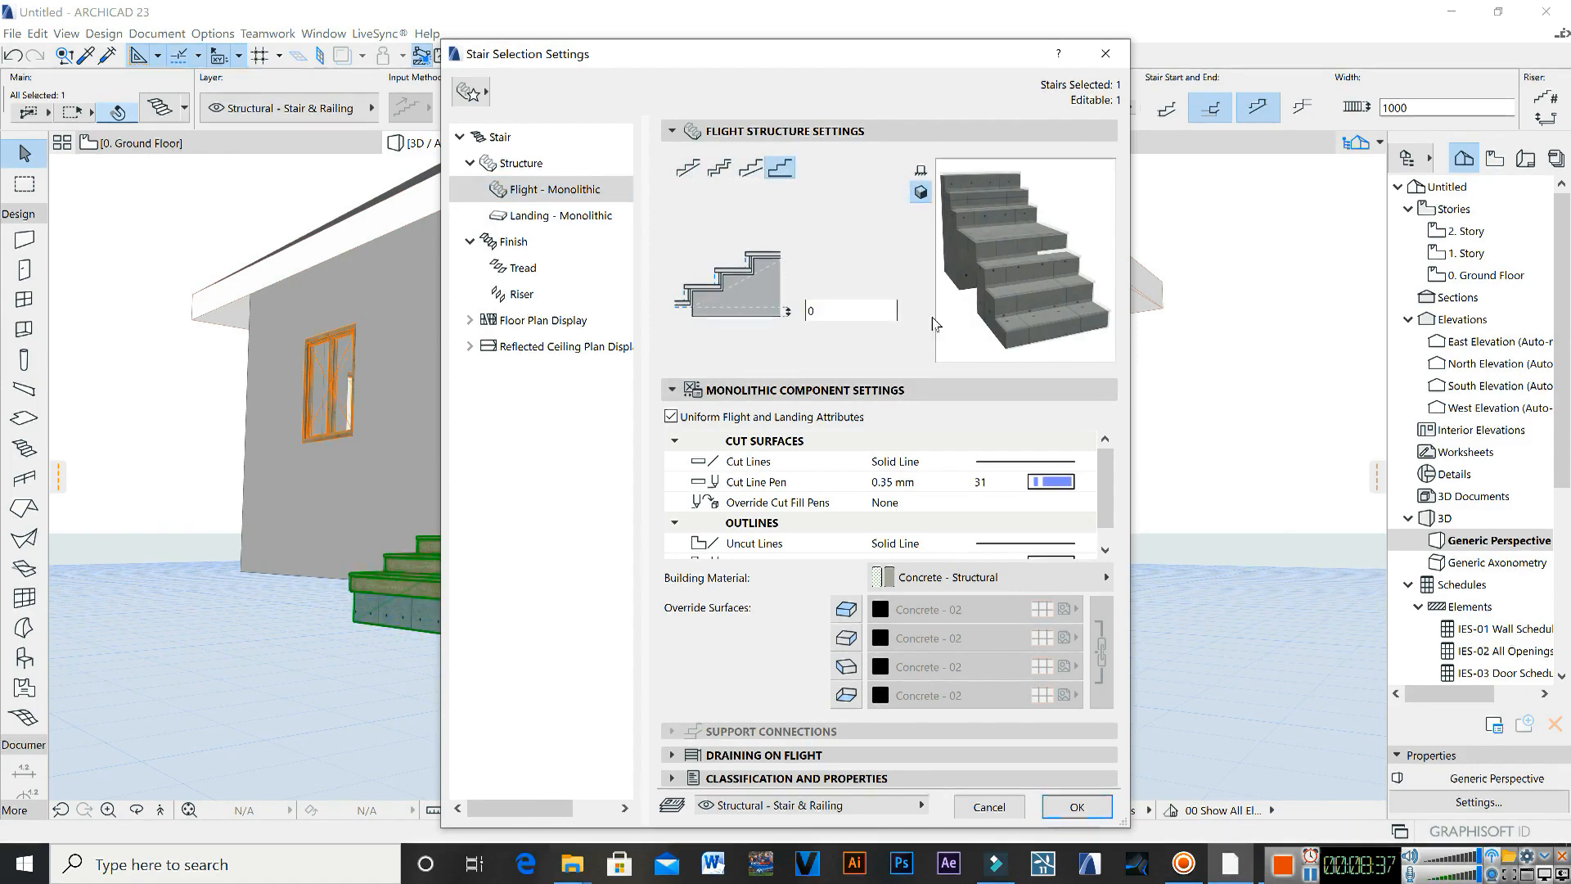
left_click(1077, 807)
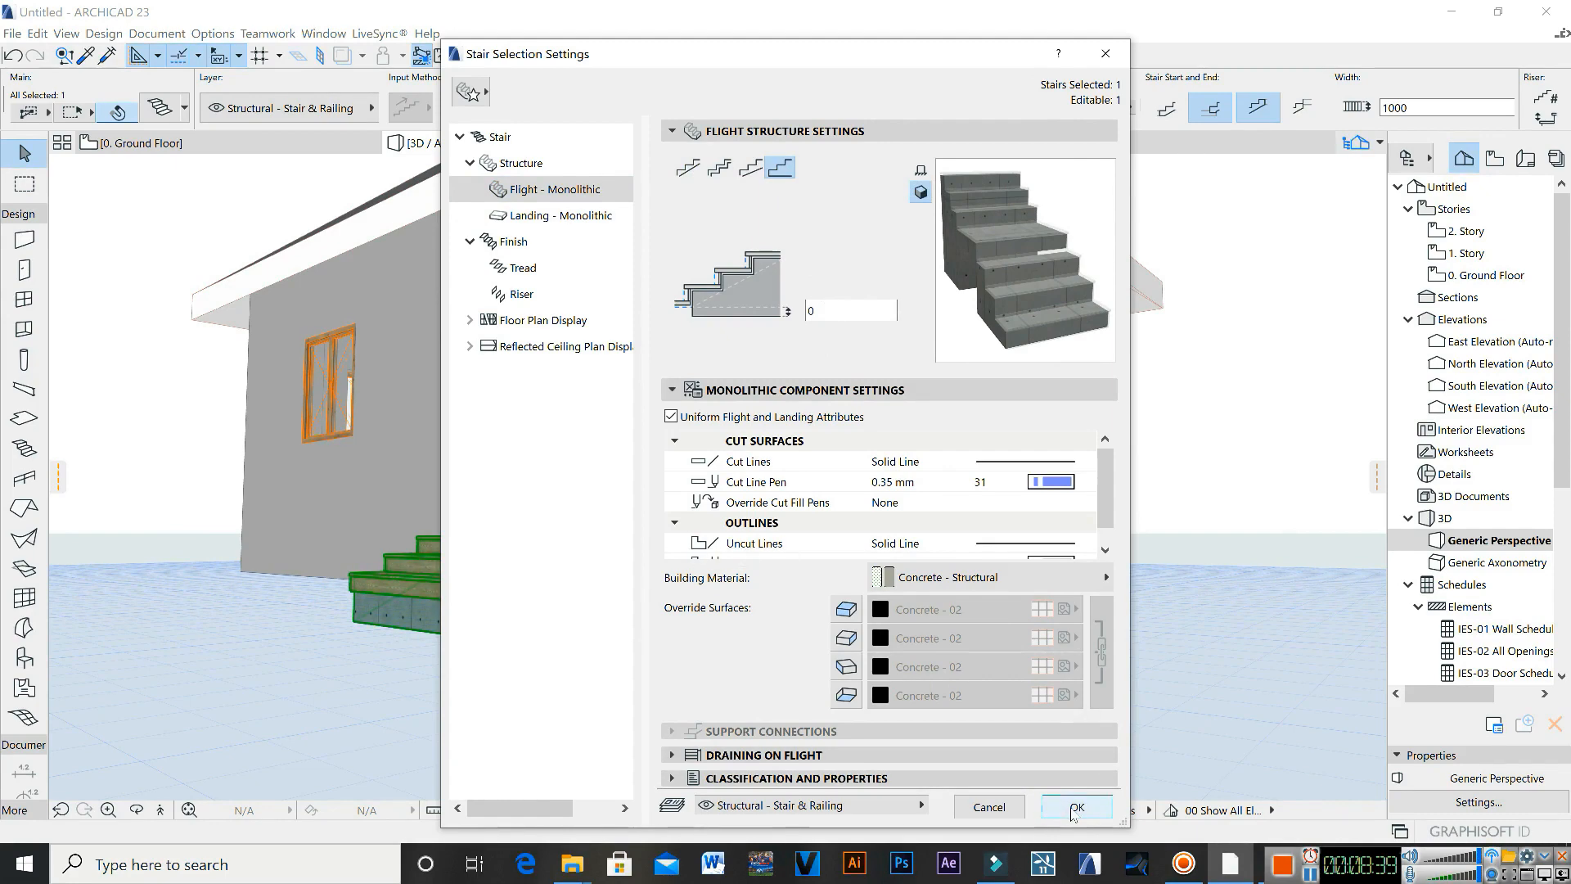
left_click(950, 660)
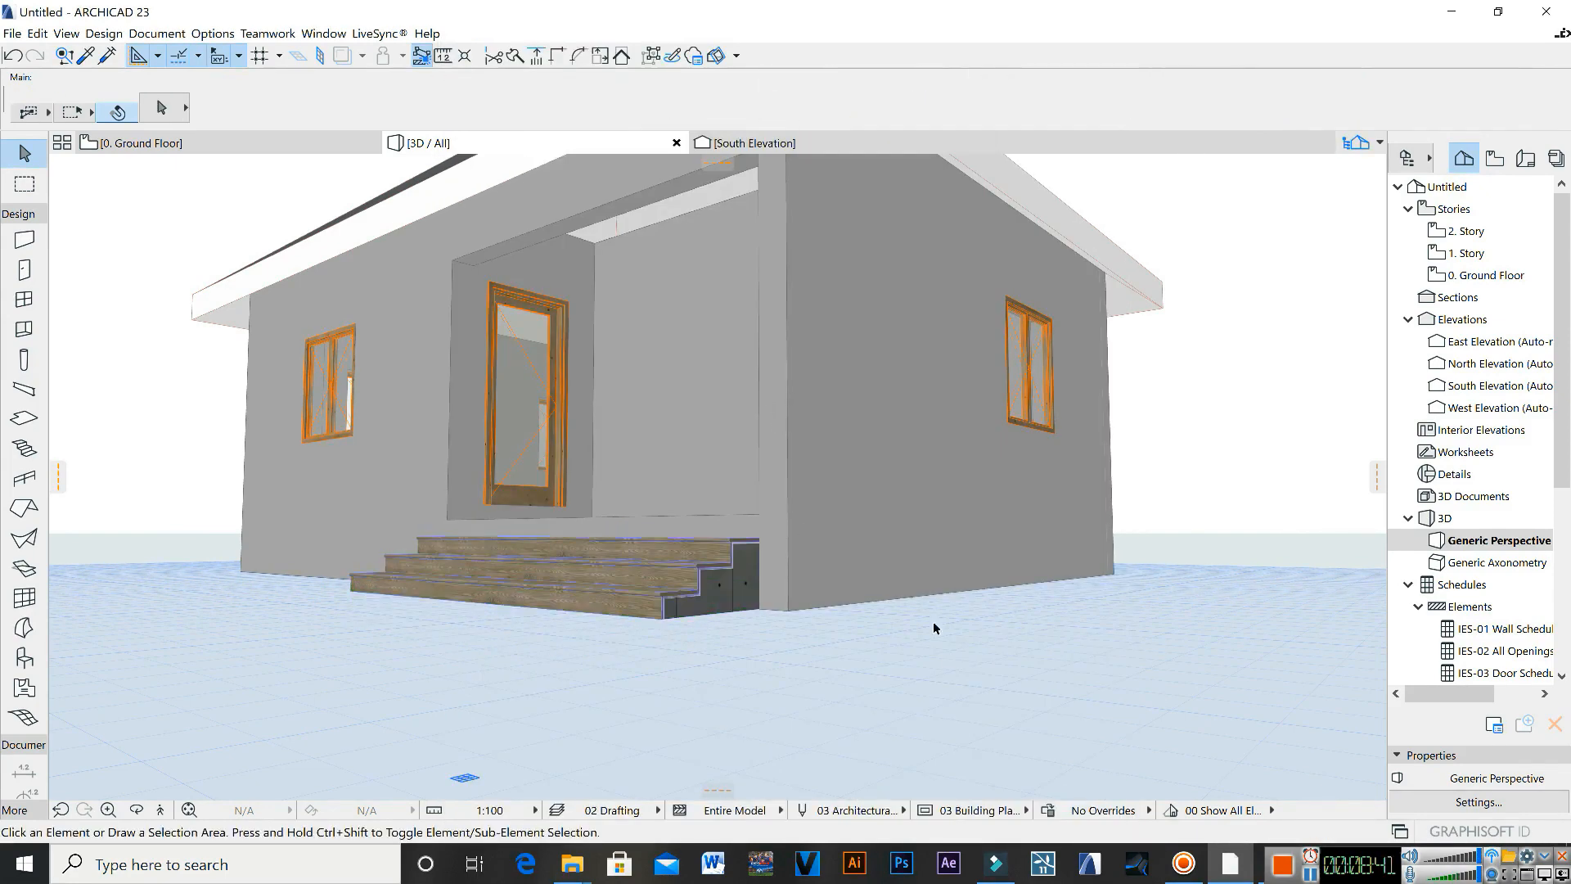
Step: Examine the filled entrance steps and the porch front from several angles in 3D
key("o")
scroll(486, 304, "down", 4)
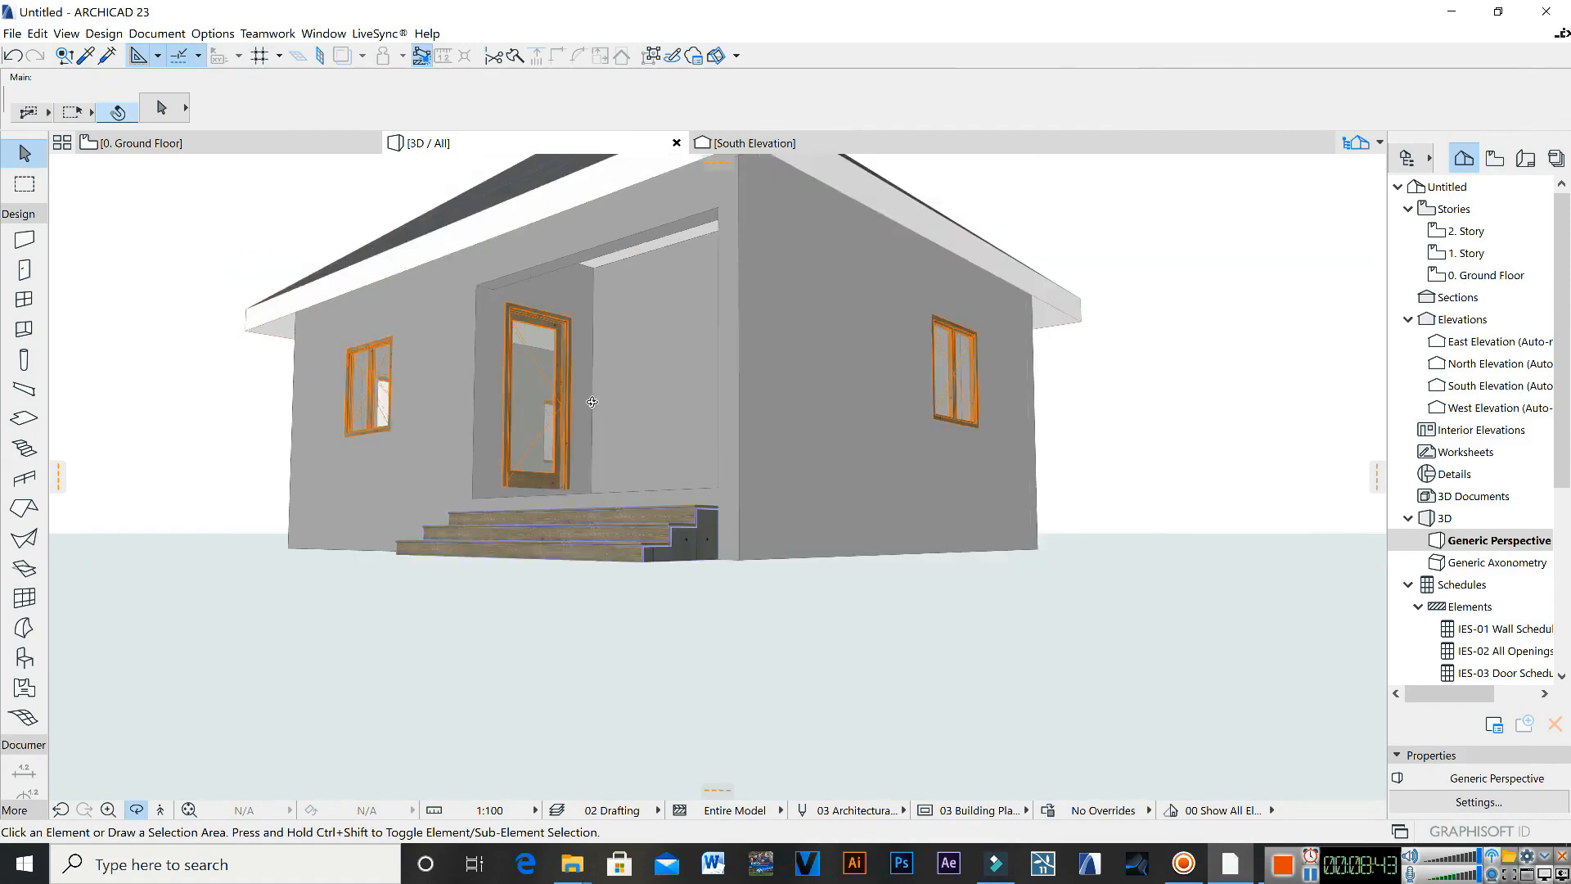
left_click_drag(526, 337, 872, 433)
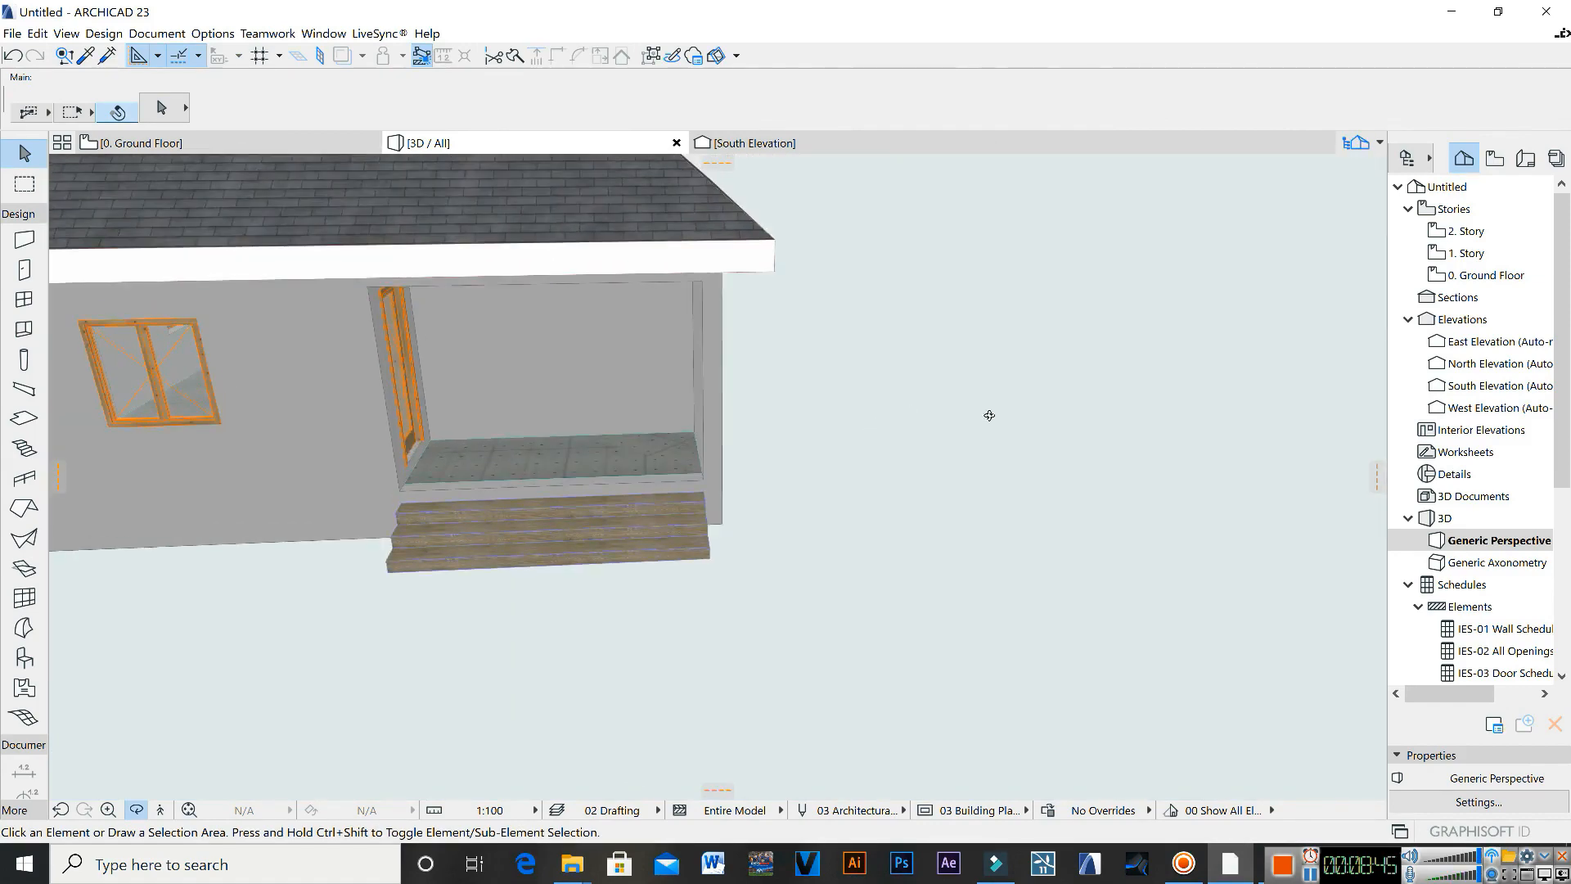
scroll(1023, 446, "down", 3)
middle_click_drag(604, 380, 637, 353)
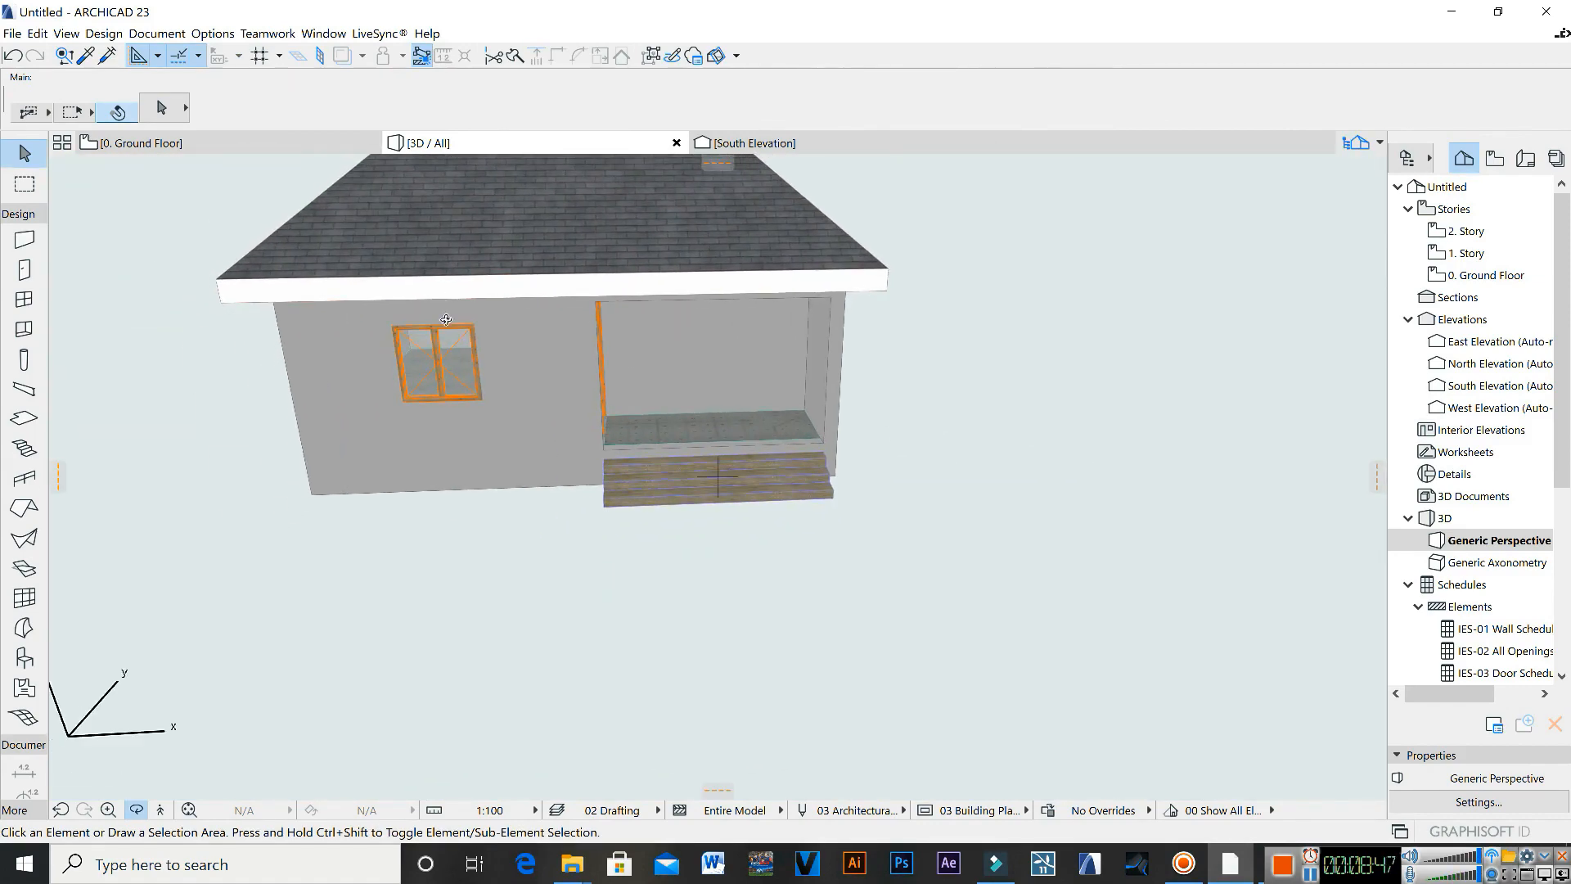
left_click_drag(446, 319, 631, 331)
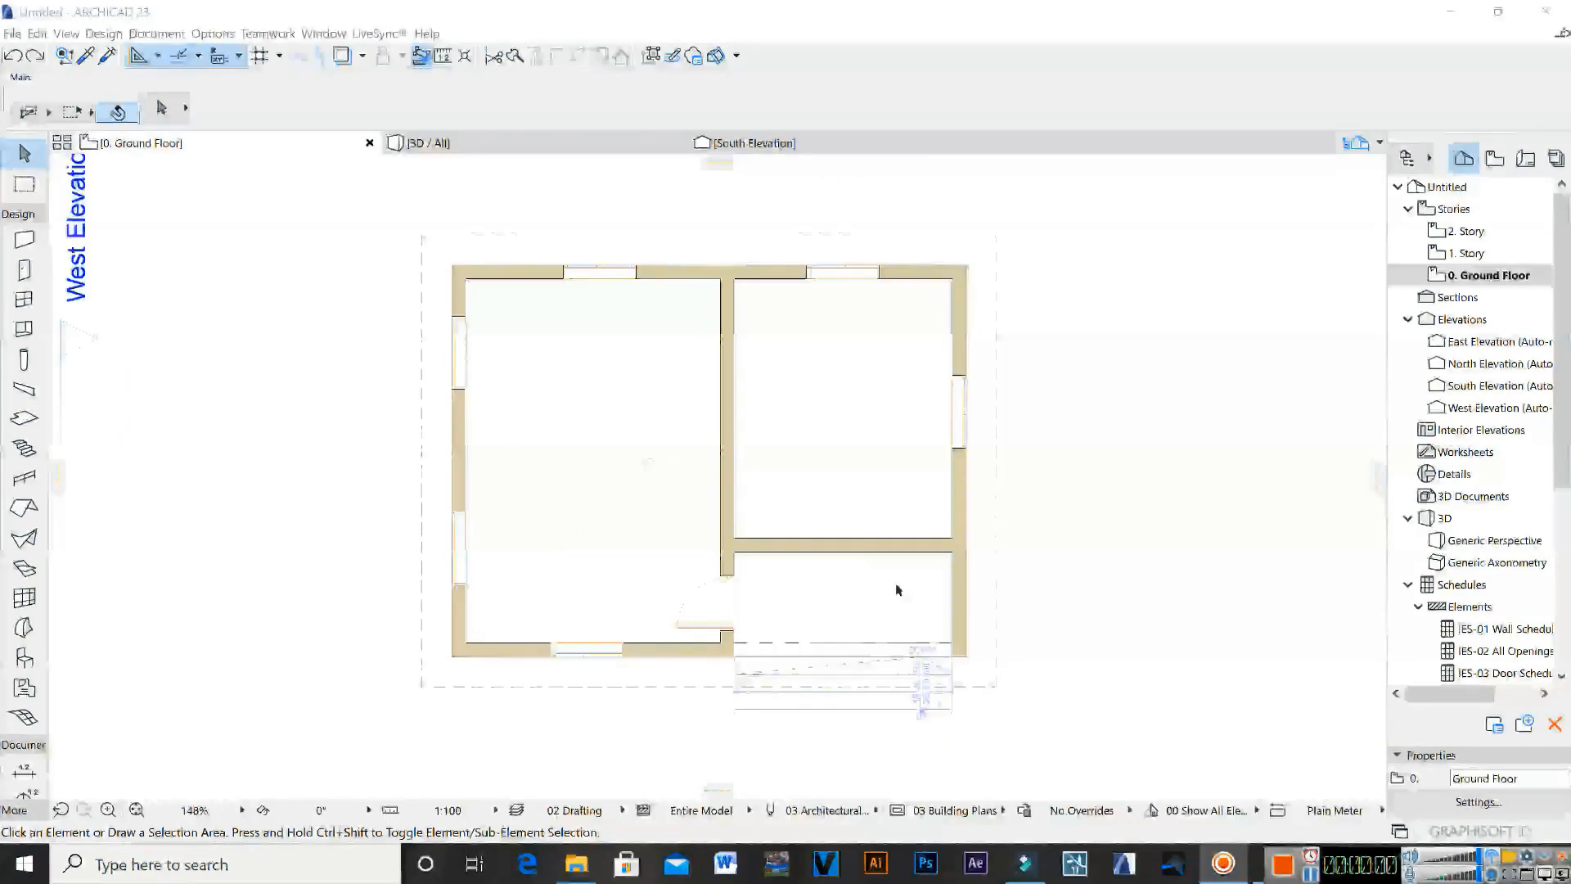
Step: Select the hip roof on the ground floor plan and examine its hip lines and ridge end points
scroll(892, 581, "up", 3)
middle_click_drag(788, 524, 780, 525)
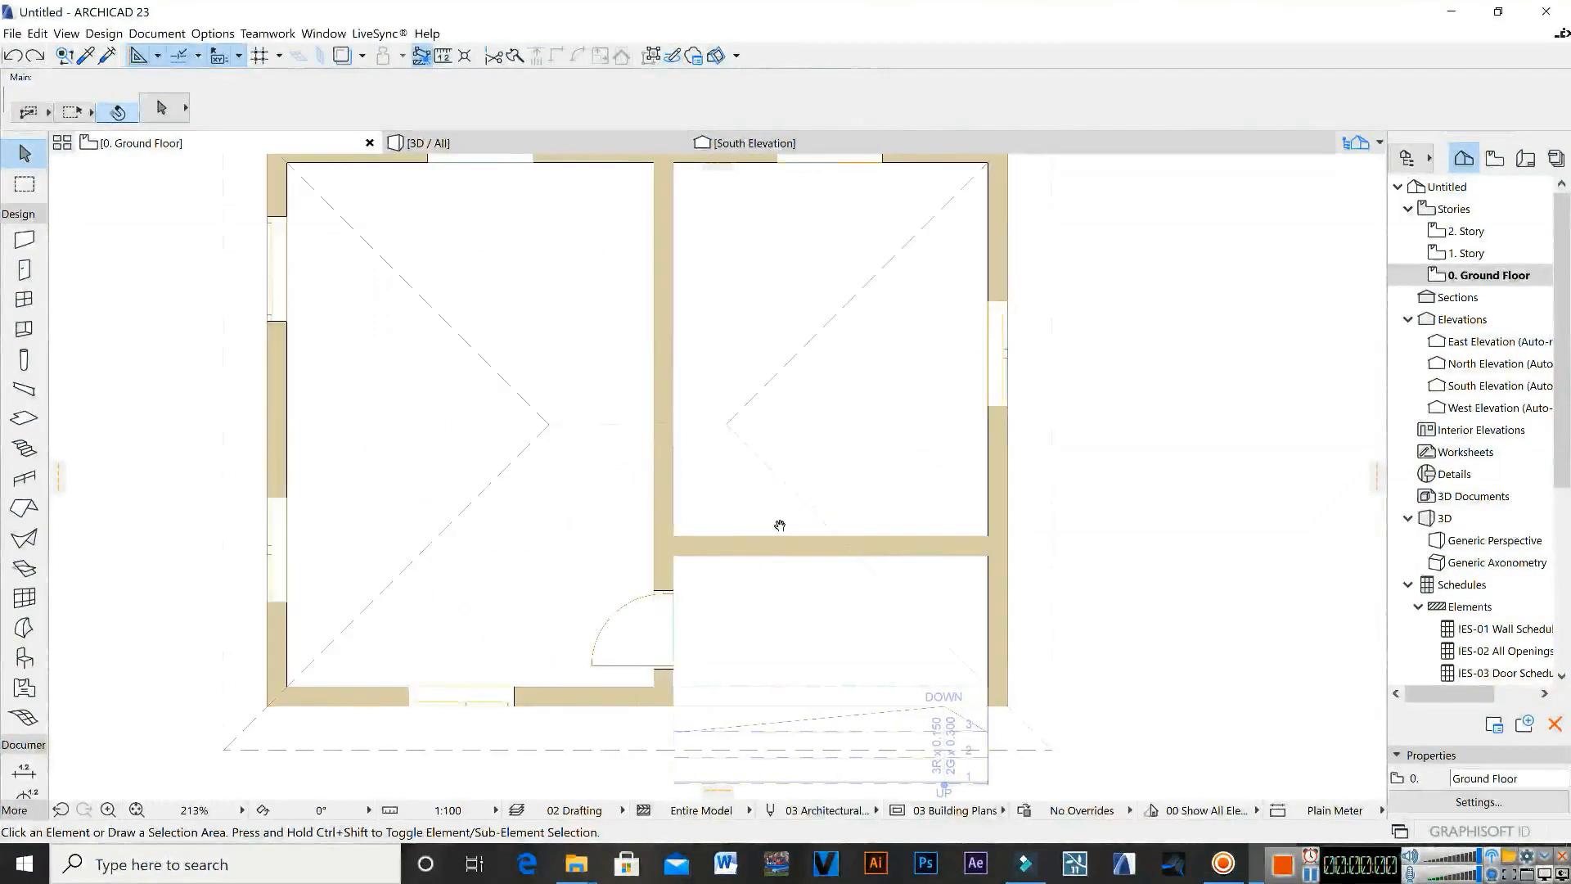
scroll(780, 525, "down", 1)
left_click(733, 462)
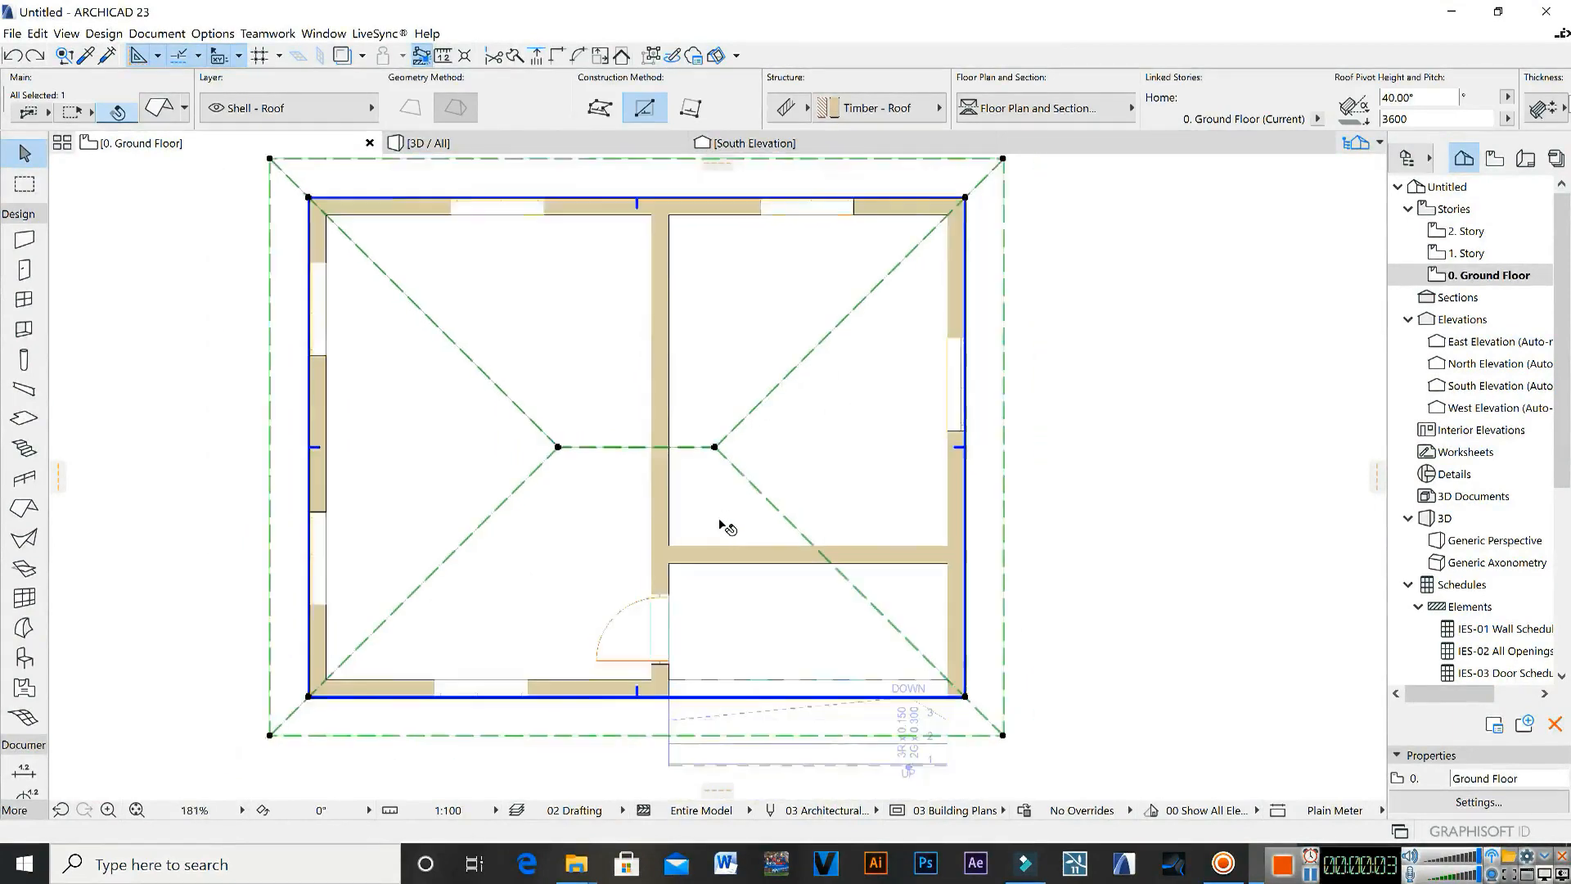
scroll(722, 524, "down", 1)
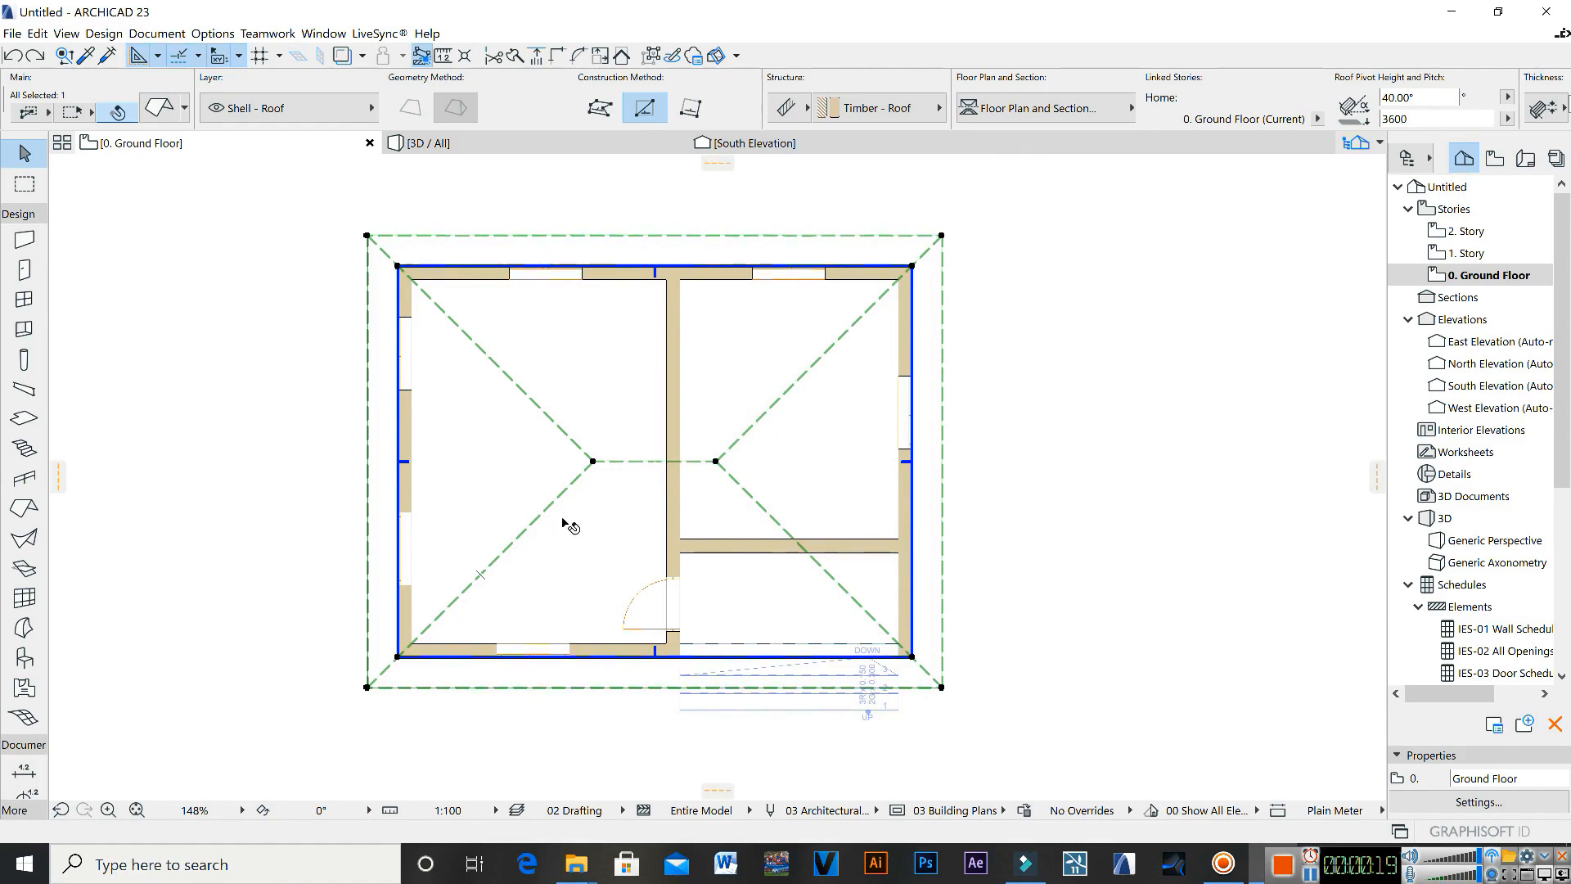
middle_click_drag(597, 467, 600, 493)
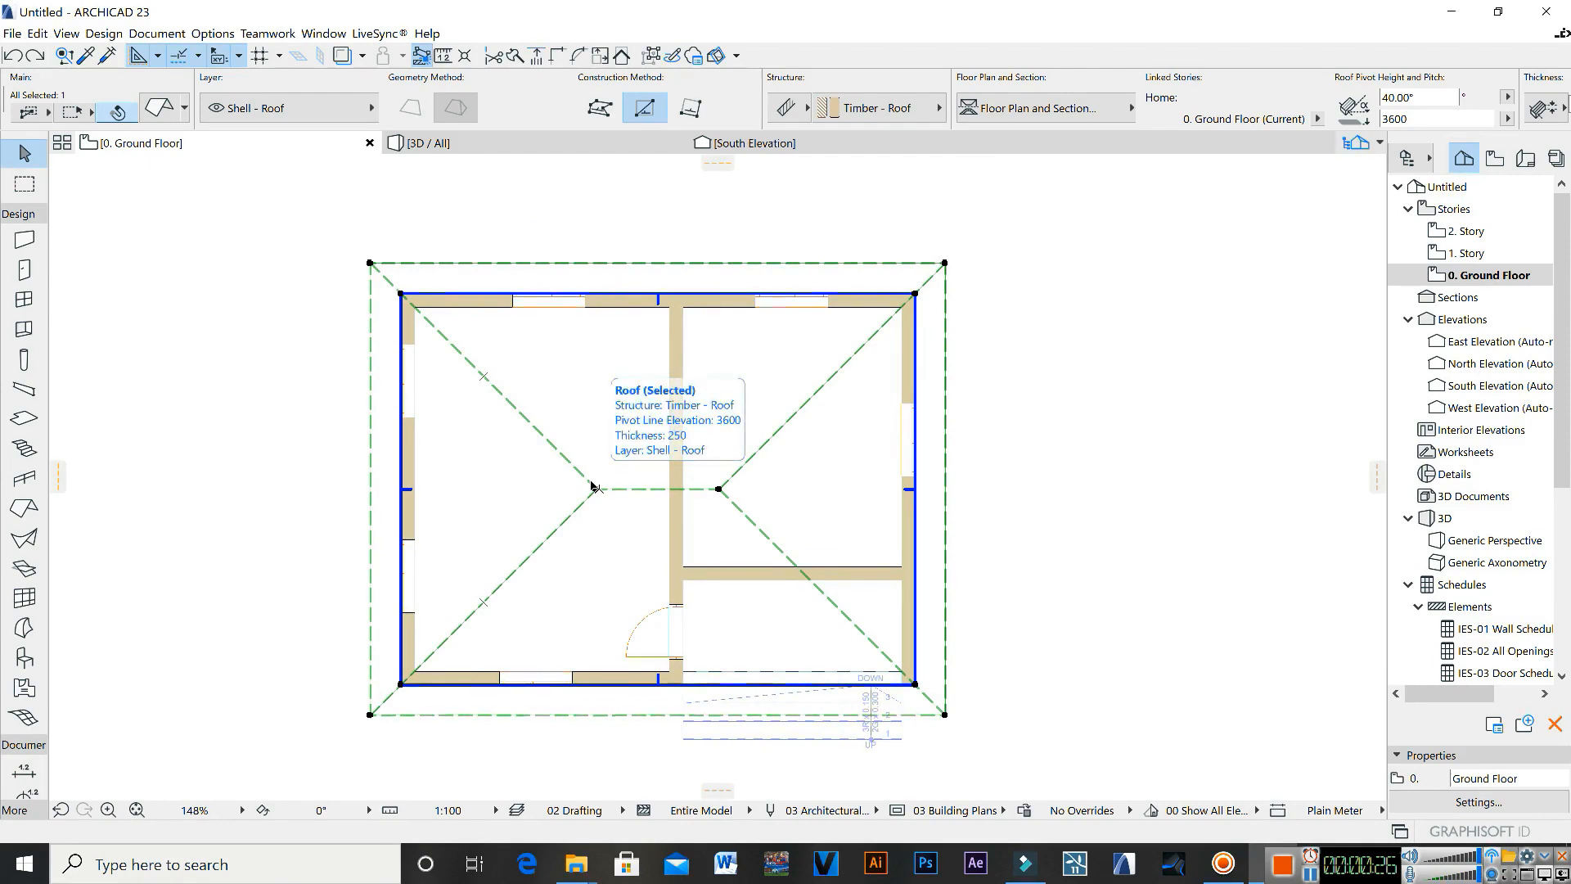
scroll(610, 491, "up", 5)
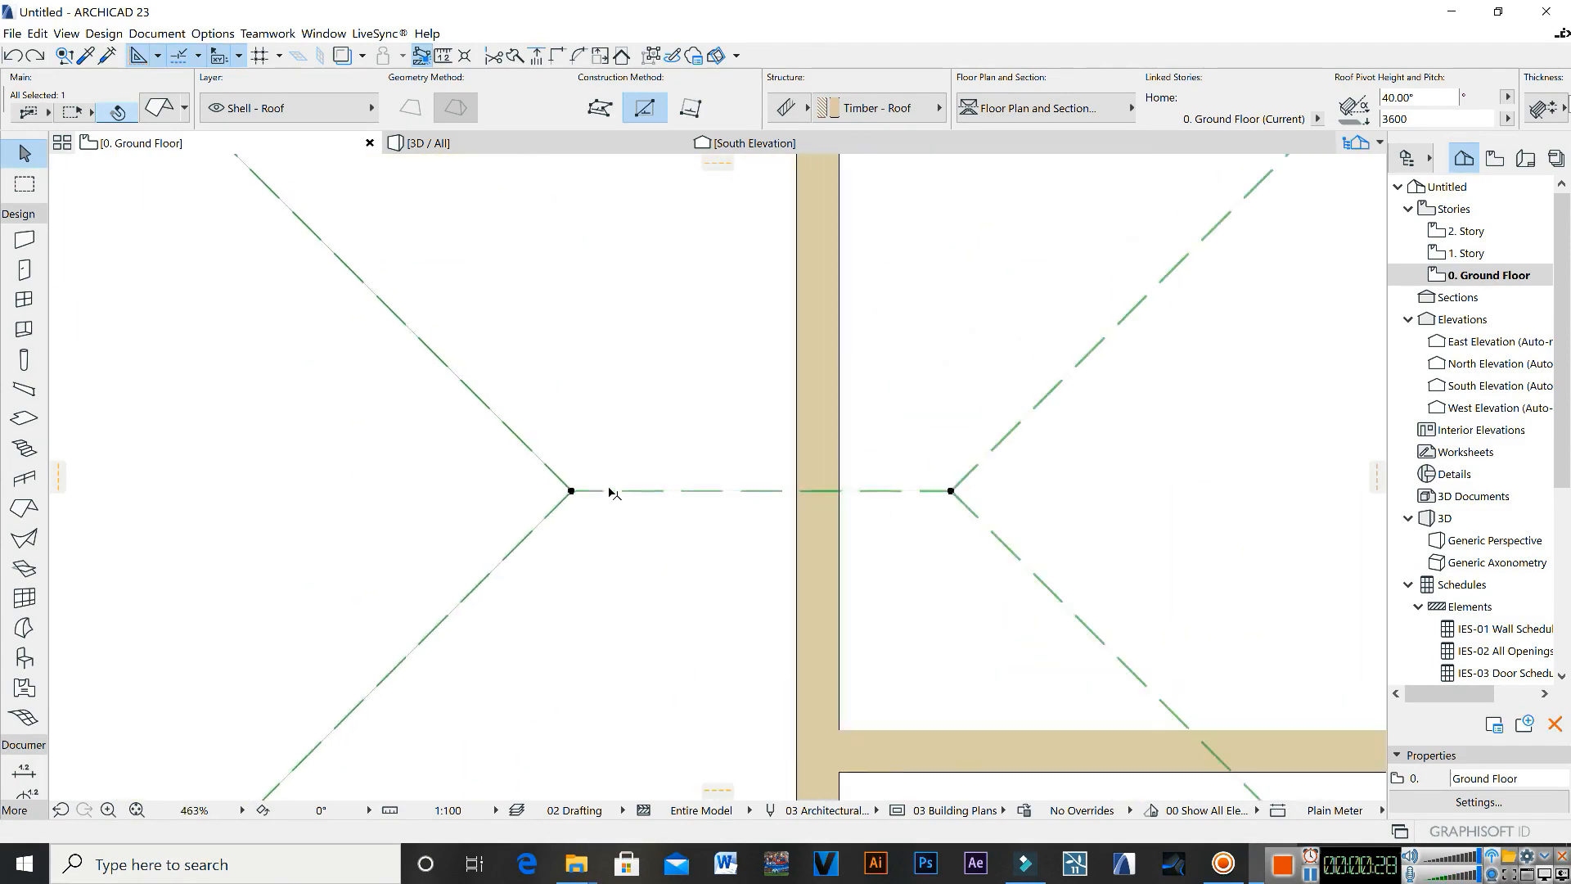
scroll(610, 491, "down", 8)
scroll(598, 488, "up", 3)
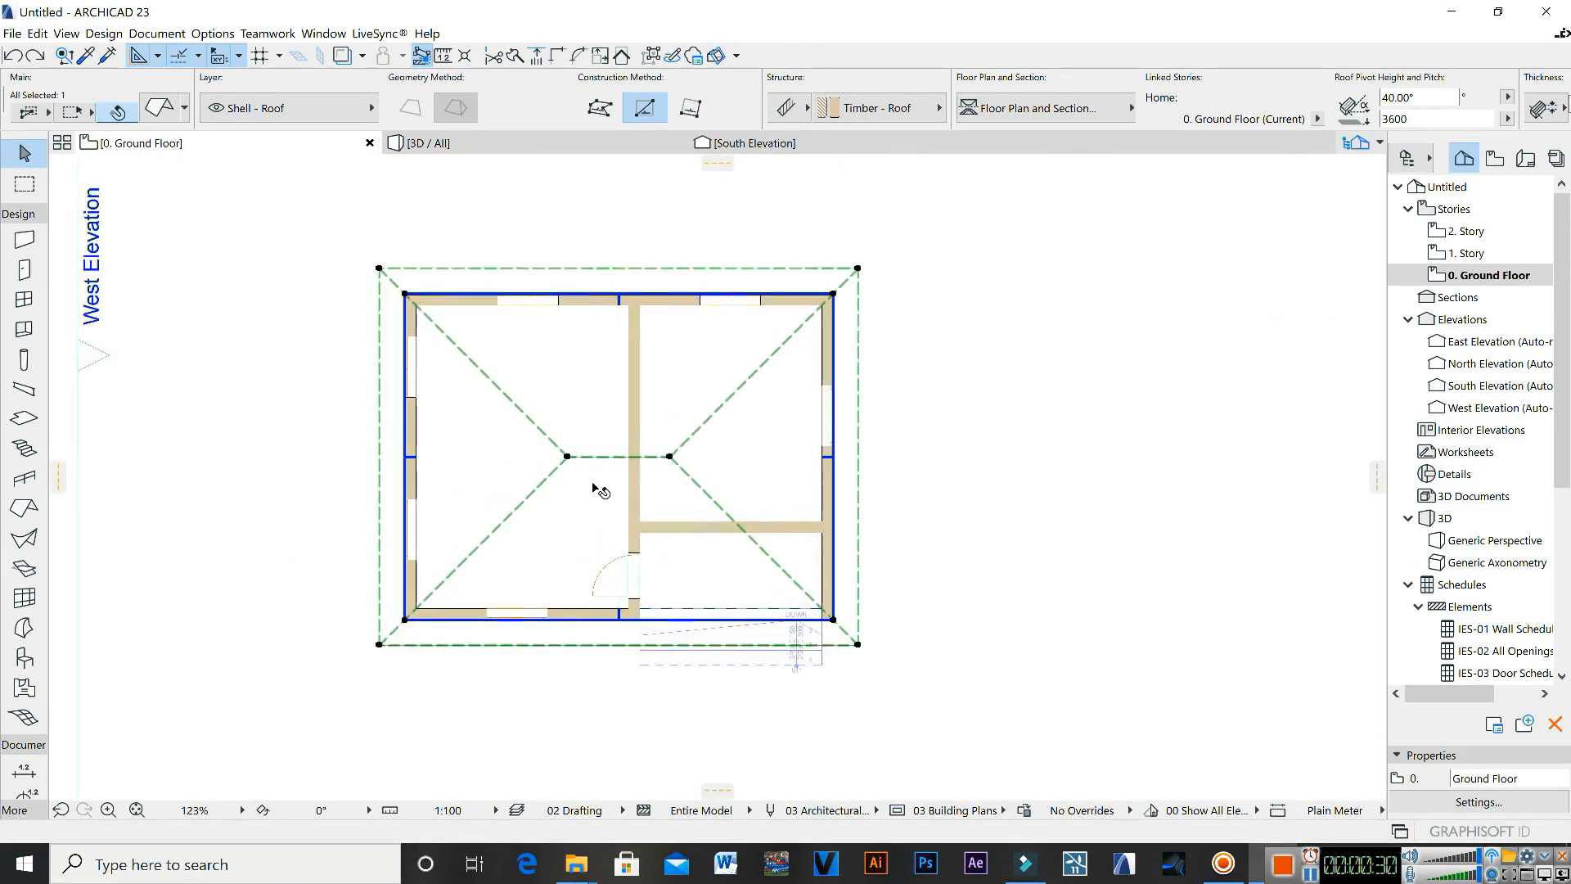
scroll(679, 464, "up", 1)
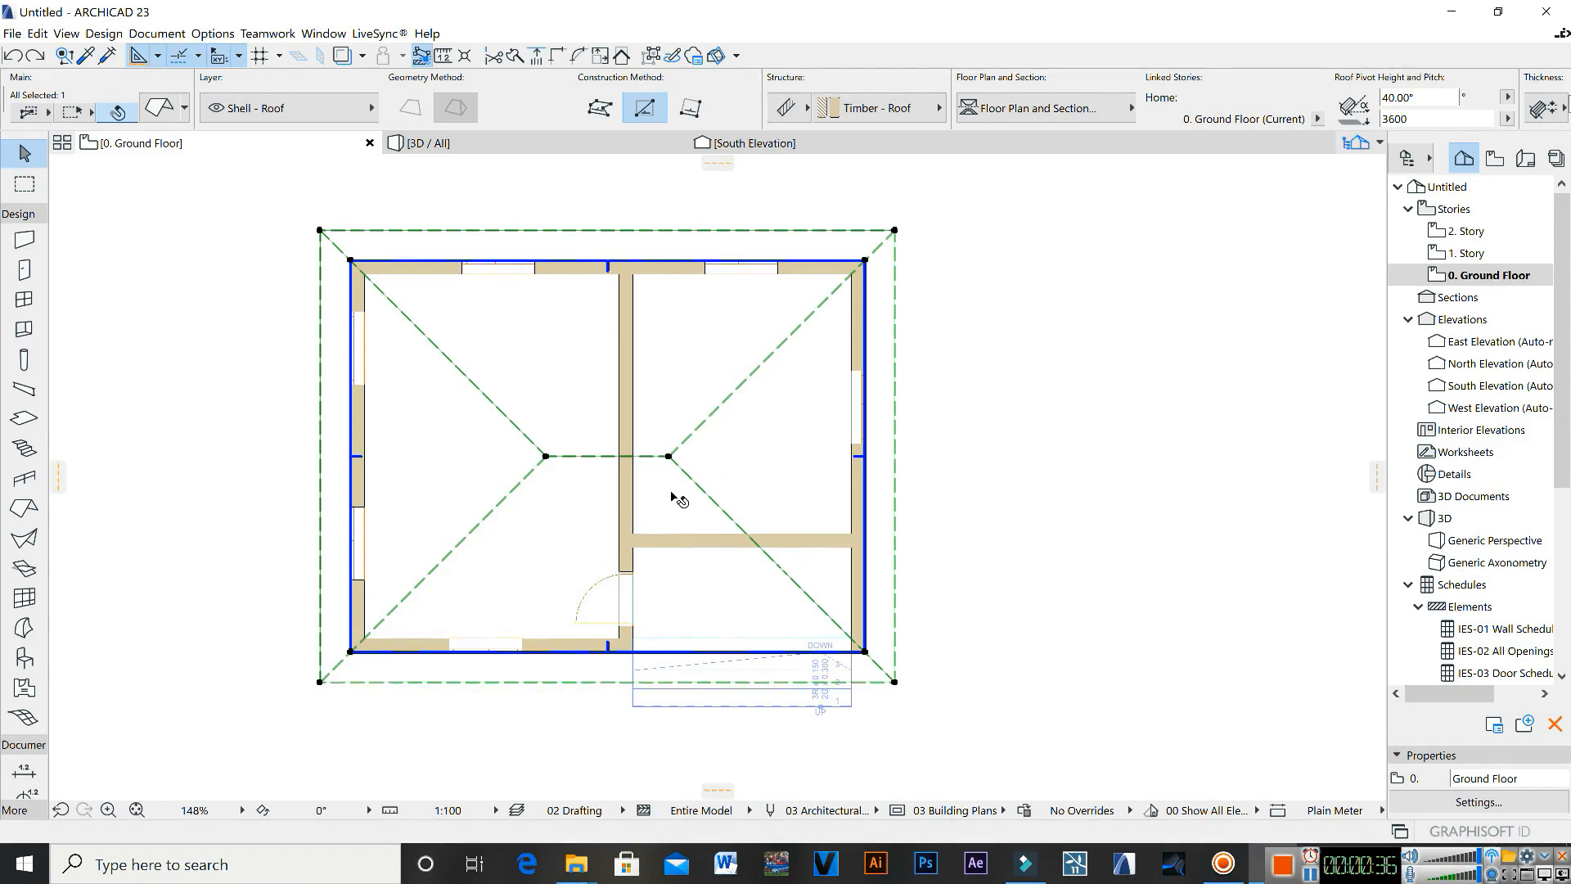
Step: Examine the hip roof's sloping end planes from both ends of the house in 3D
left_click(489, 147)
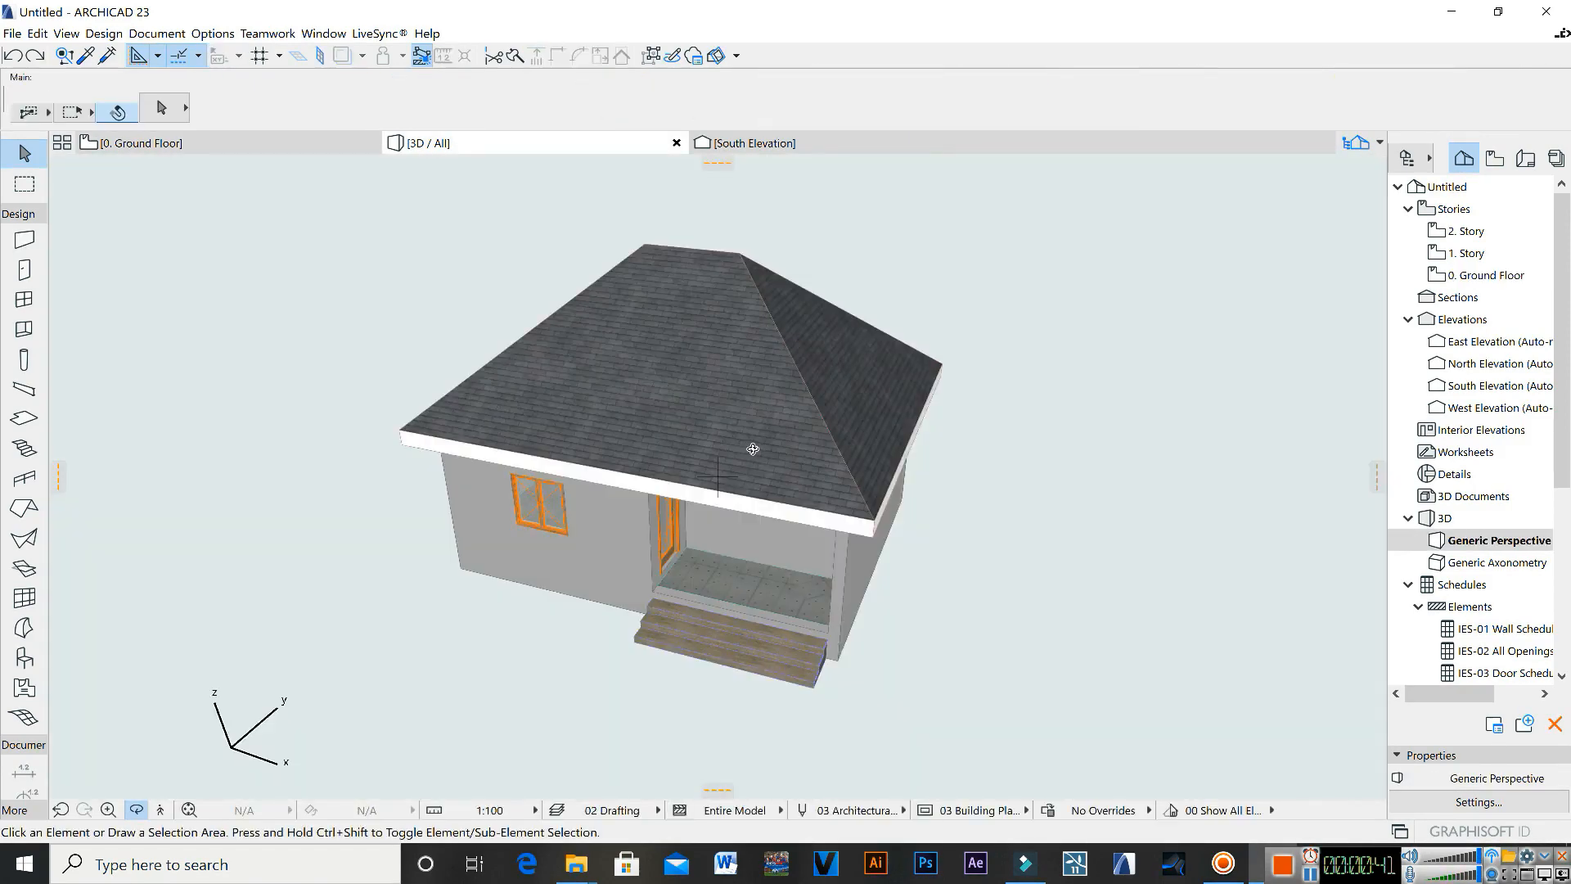
left_click_drag(603, 390, 441, 357)
scroll(446, 365, "down", 3)
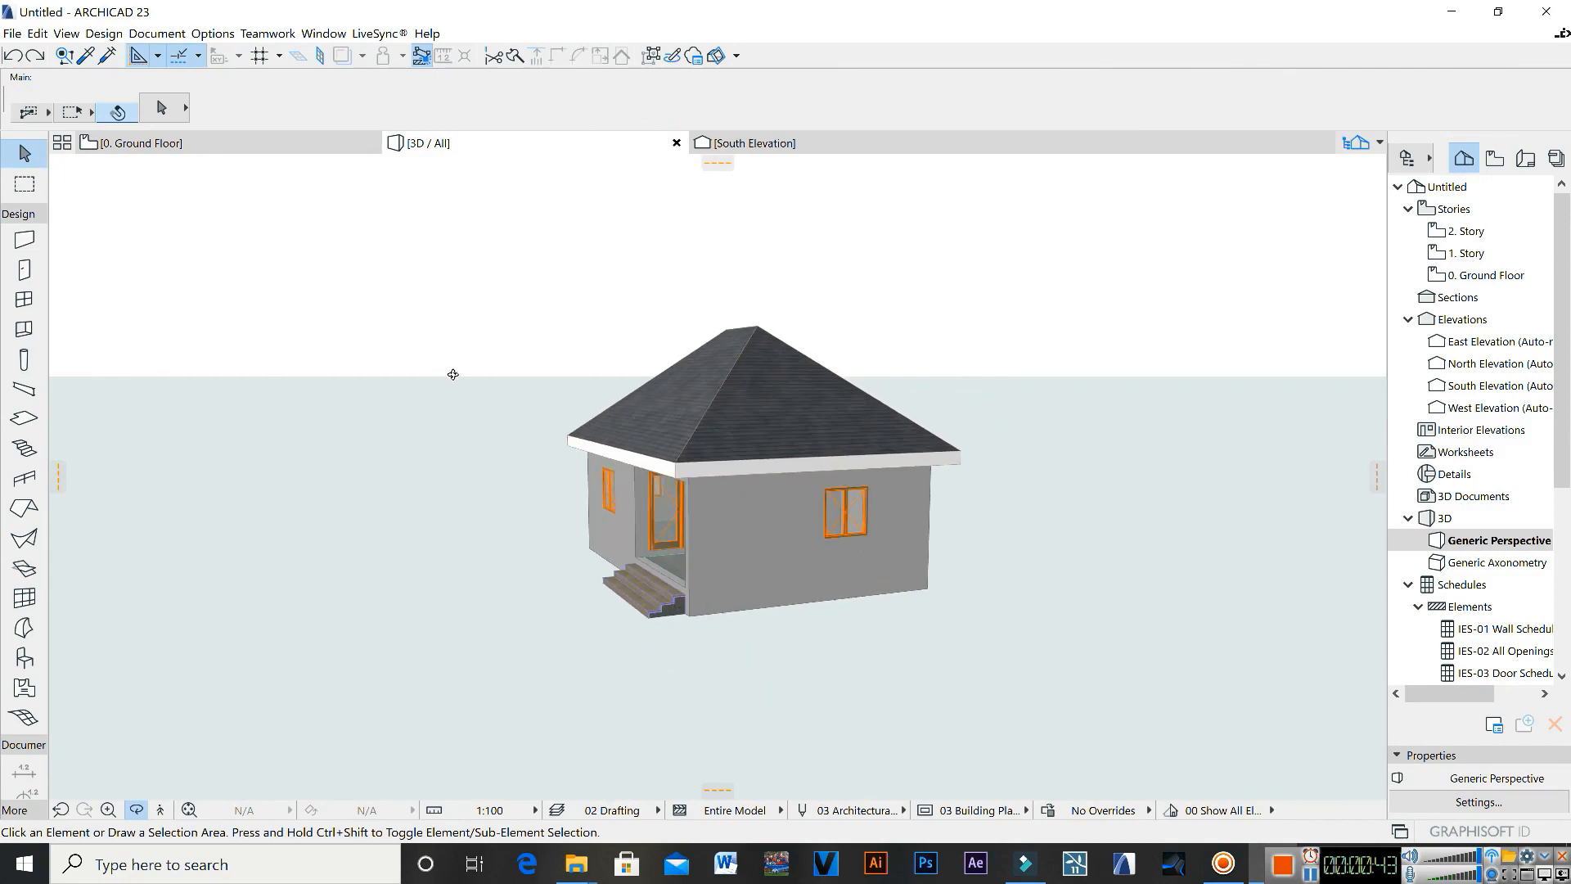
left_click_drag(679, 418, 825, 483)
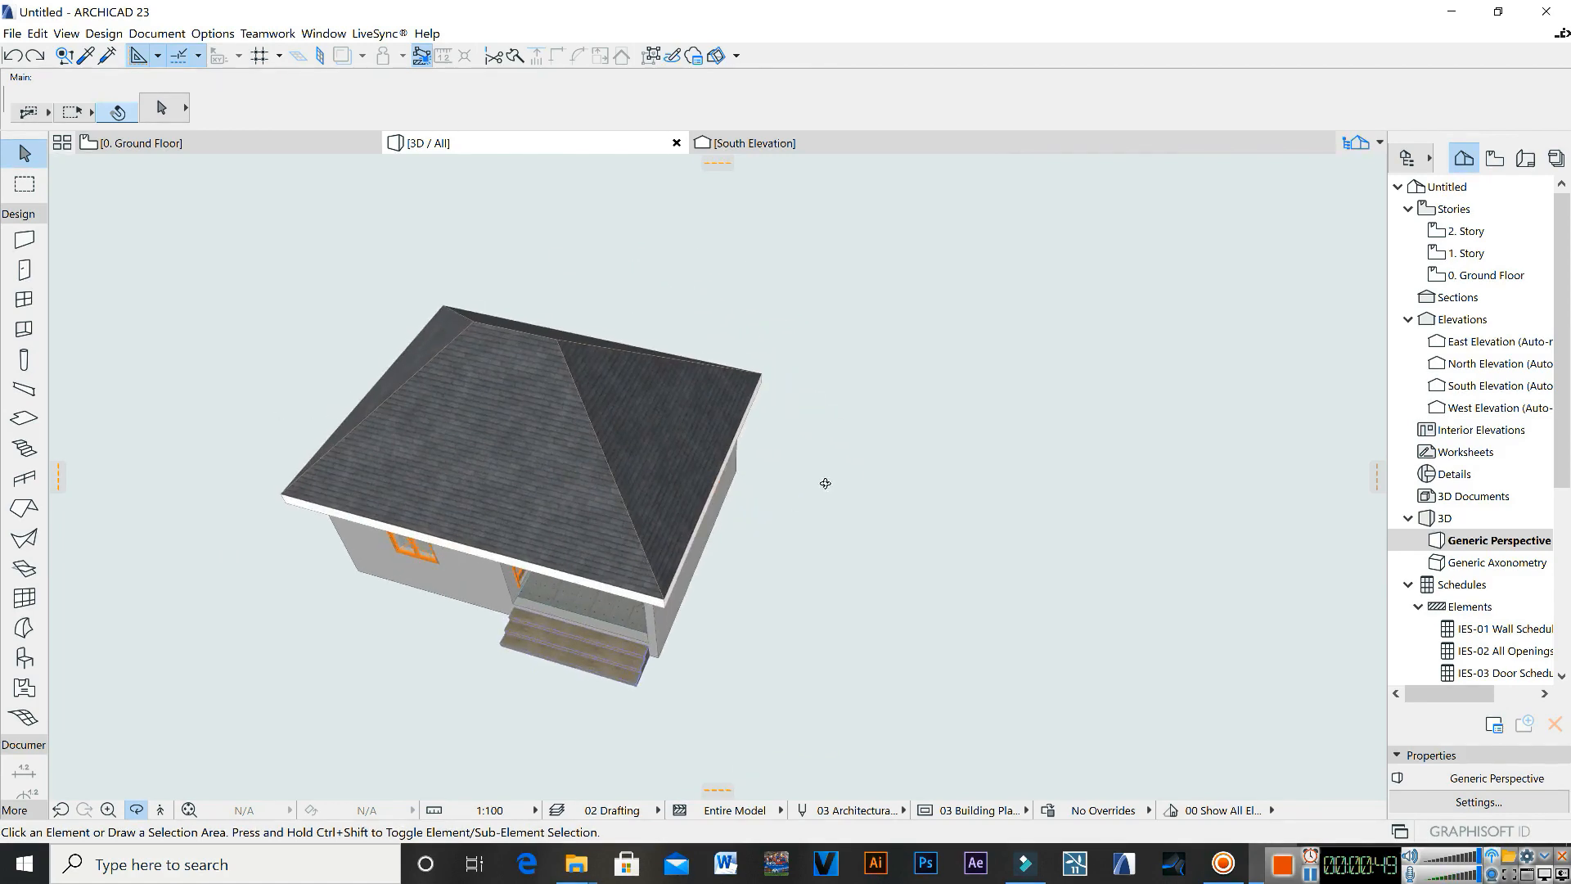
left_click_drag(695, 435, 345, 329)
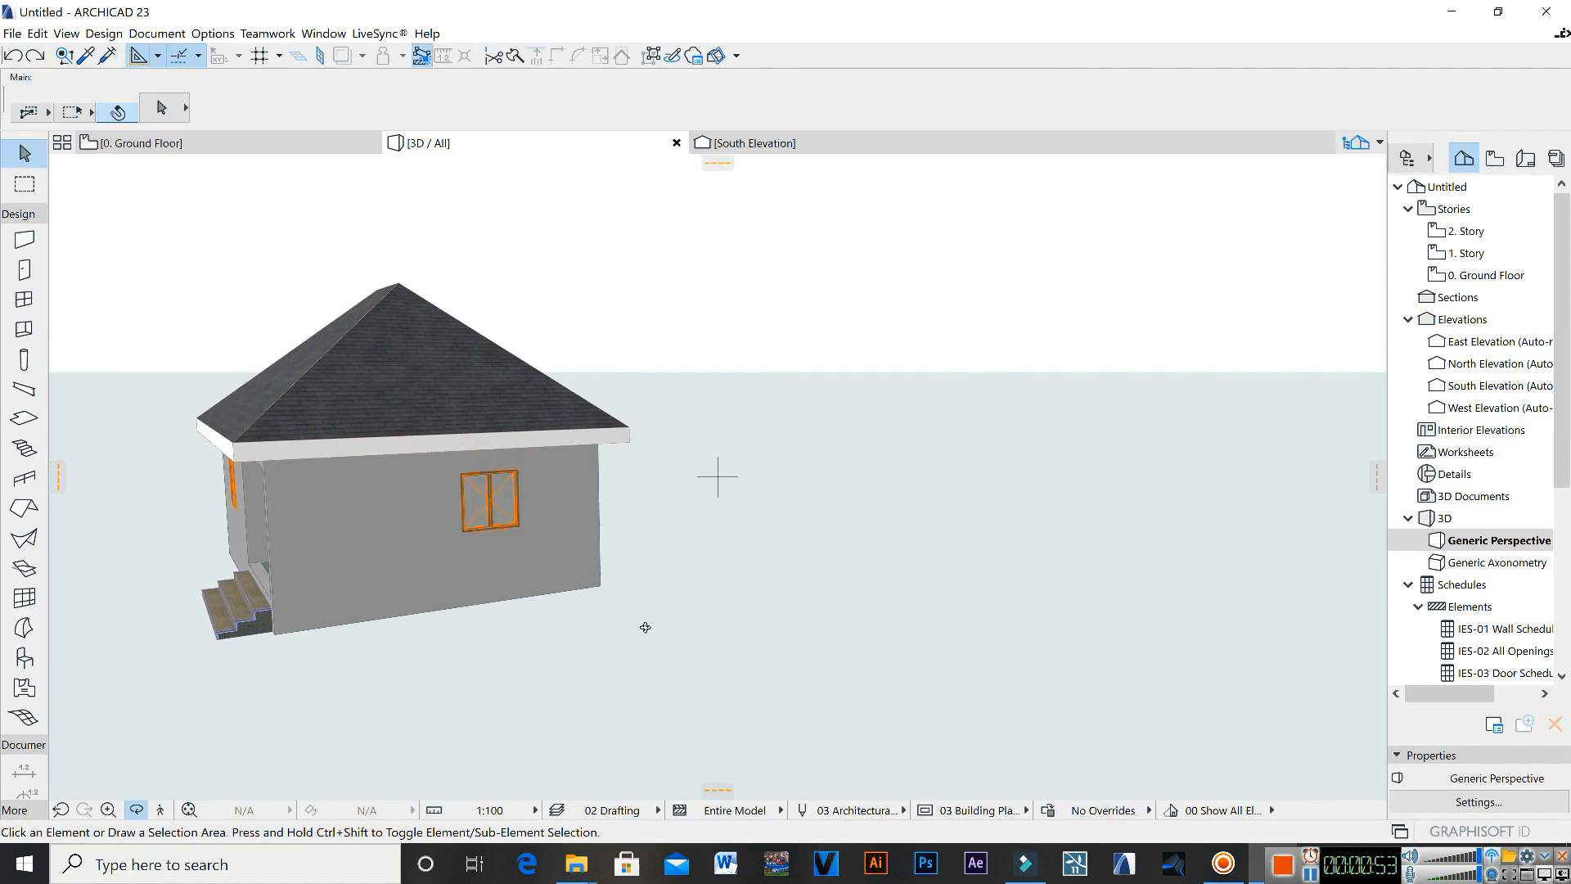
left_click_drag(464, 491, 654, 547)
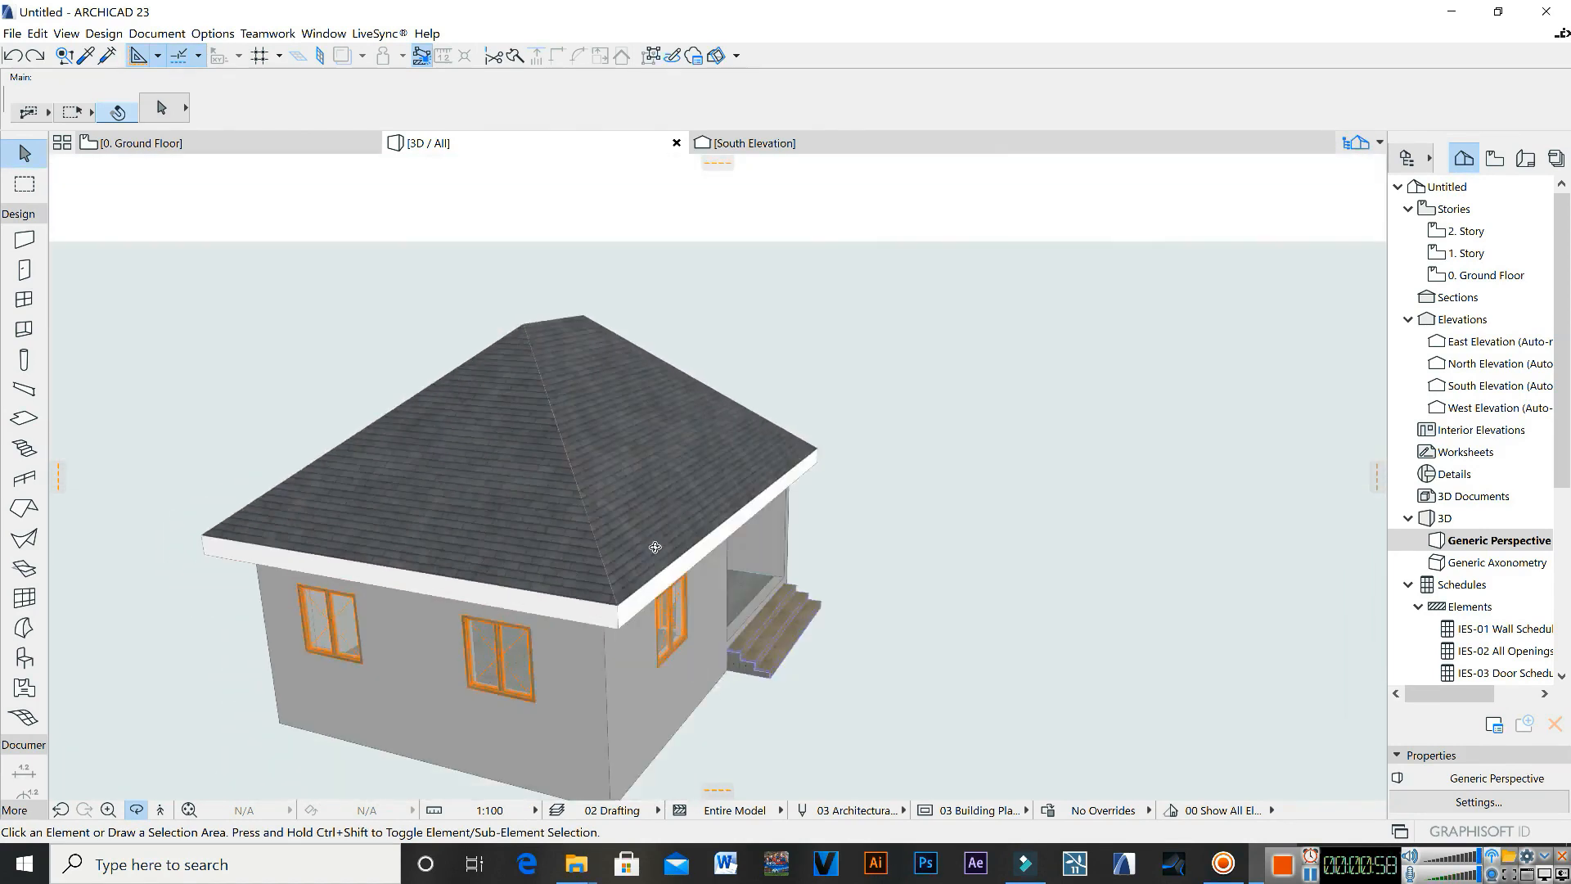
Step: On the ground floor plan, stretch the roof's east ridge end point to the east pivot line, turning that hip into a gable
left_click(181, 146)
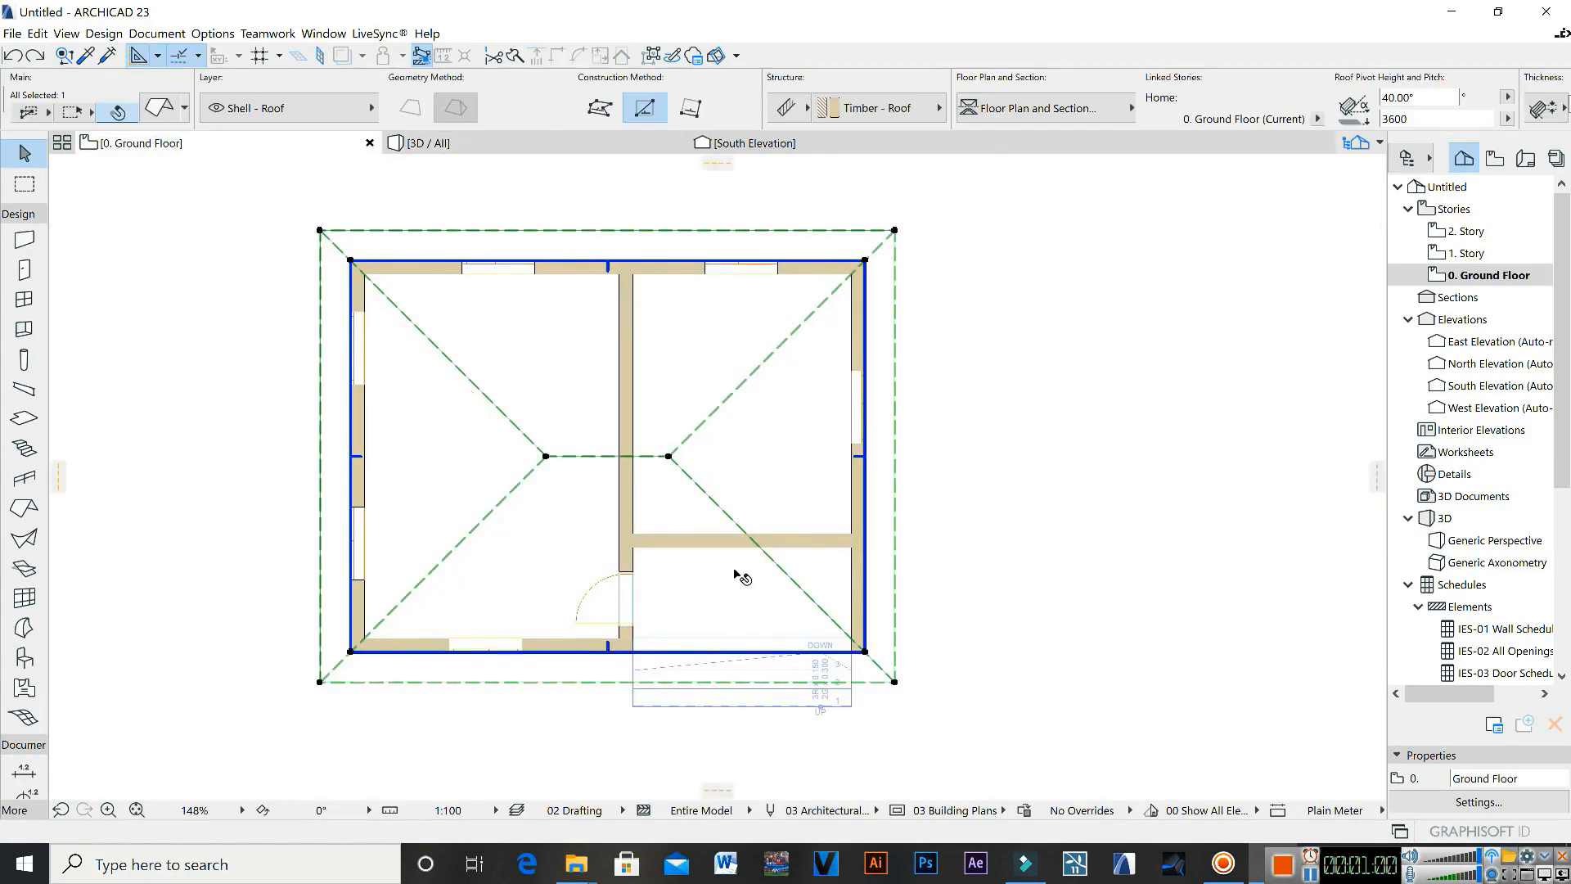
middle_click_drag(733, 545, 716, 518)
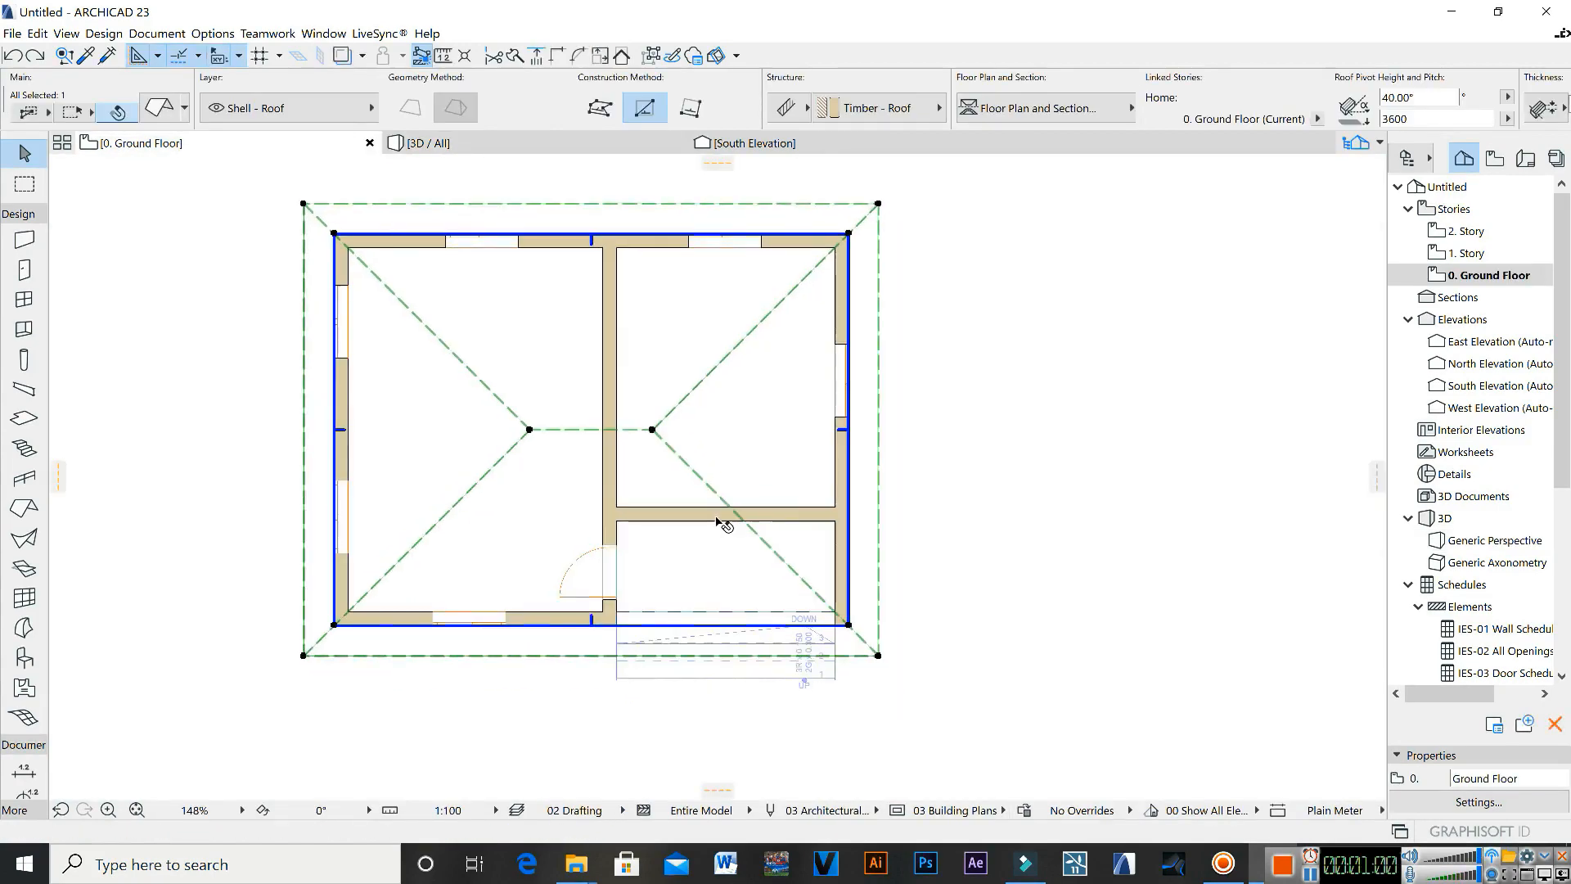
key("Escape")
left_click(661, 429)
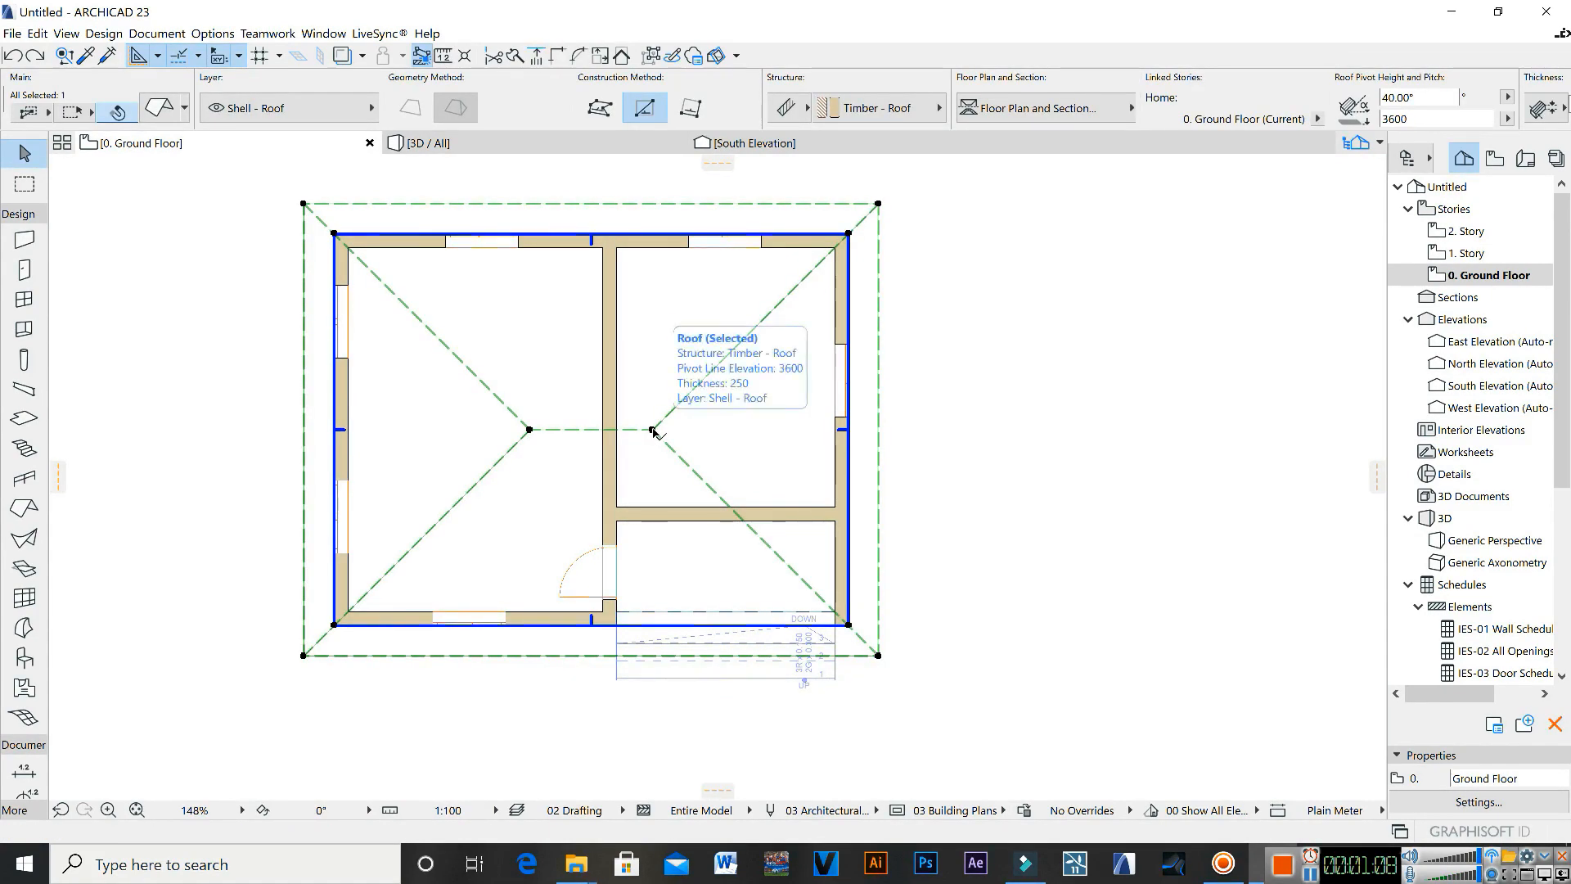
left_click(652, 430)
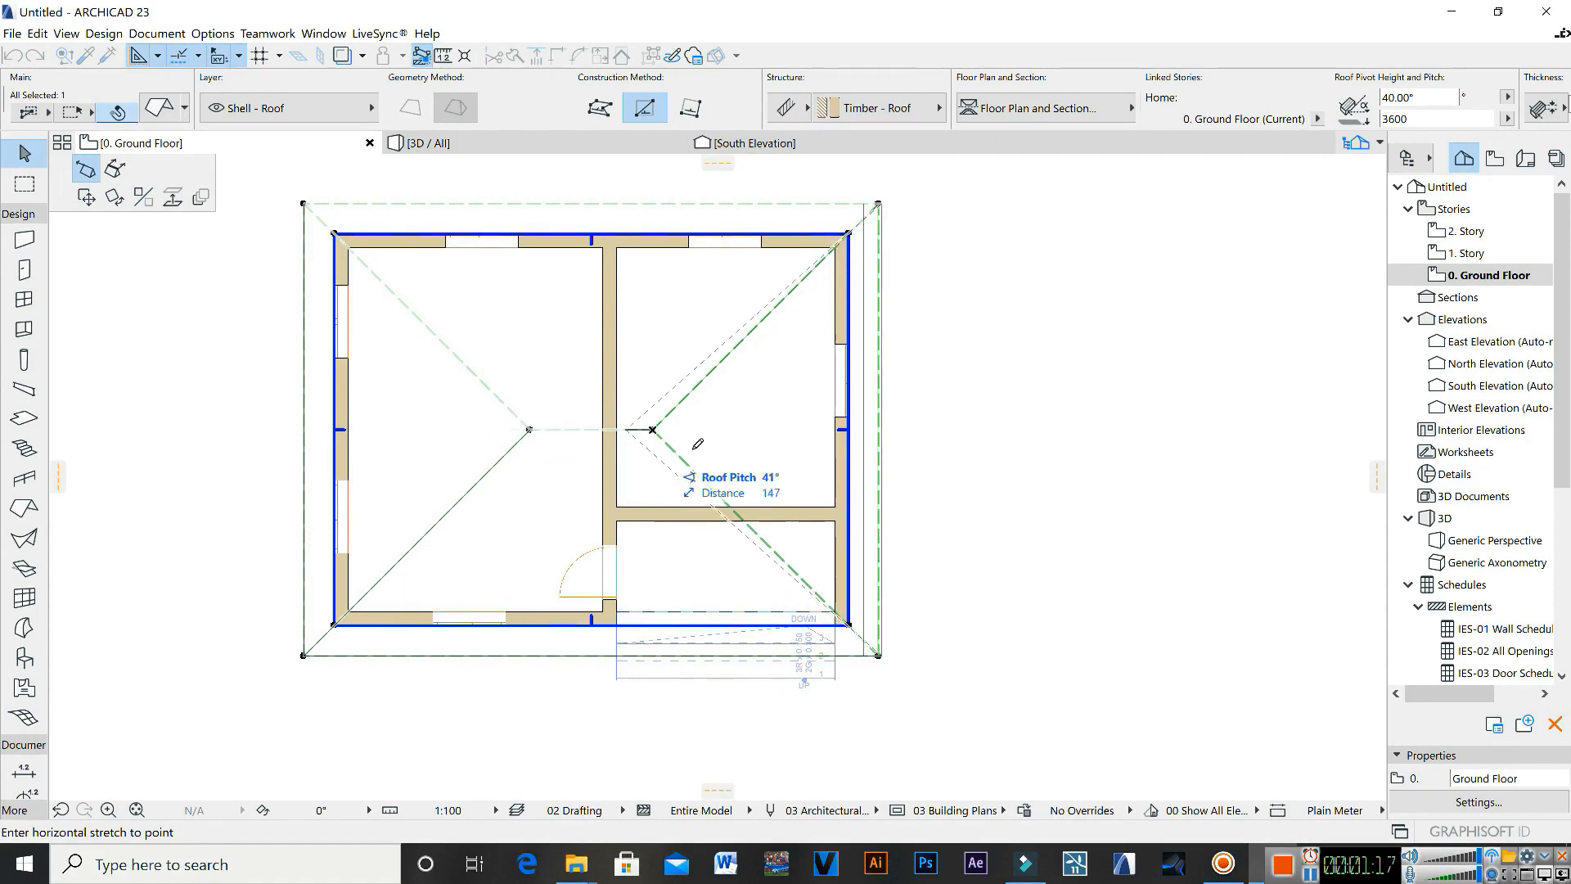
left_click(848, 428)
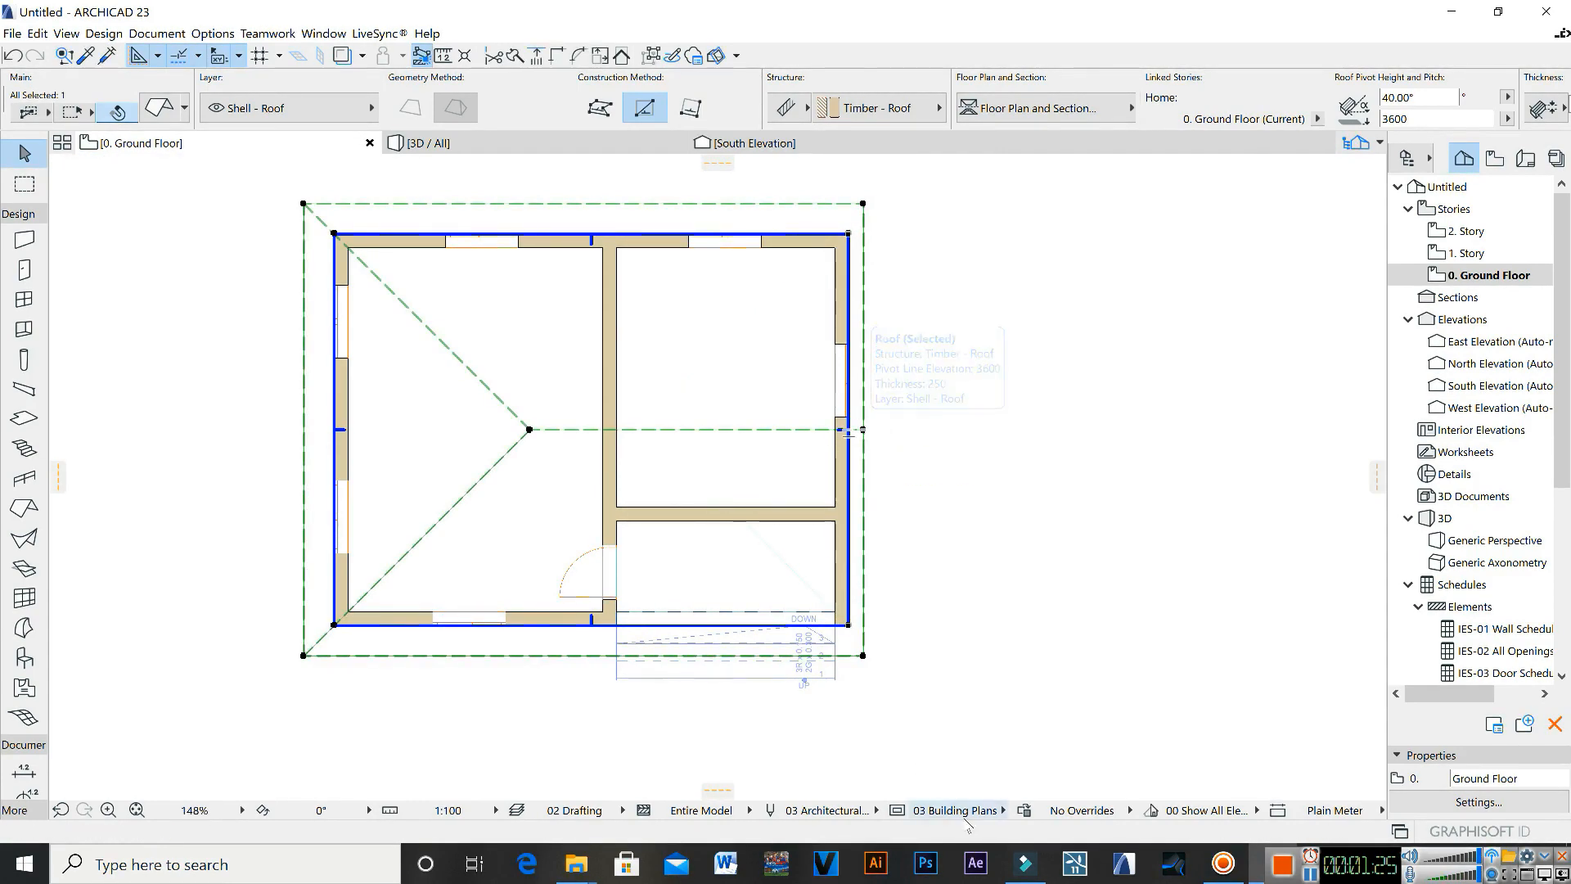
Step: Stretch the roof's west ridge end point to the west wall, turning the remaining hip into a gable
left_click(530, 429)
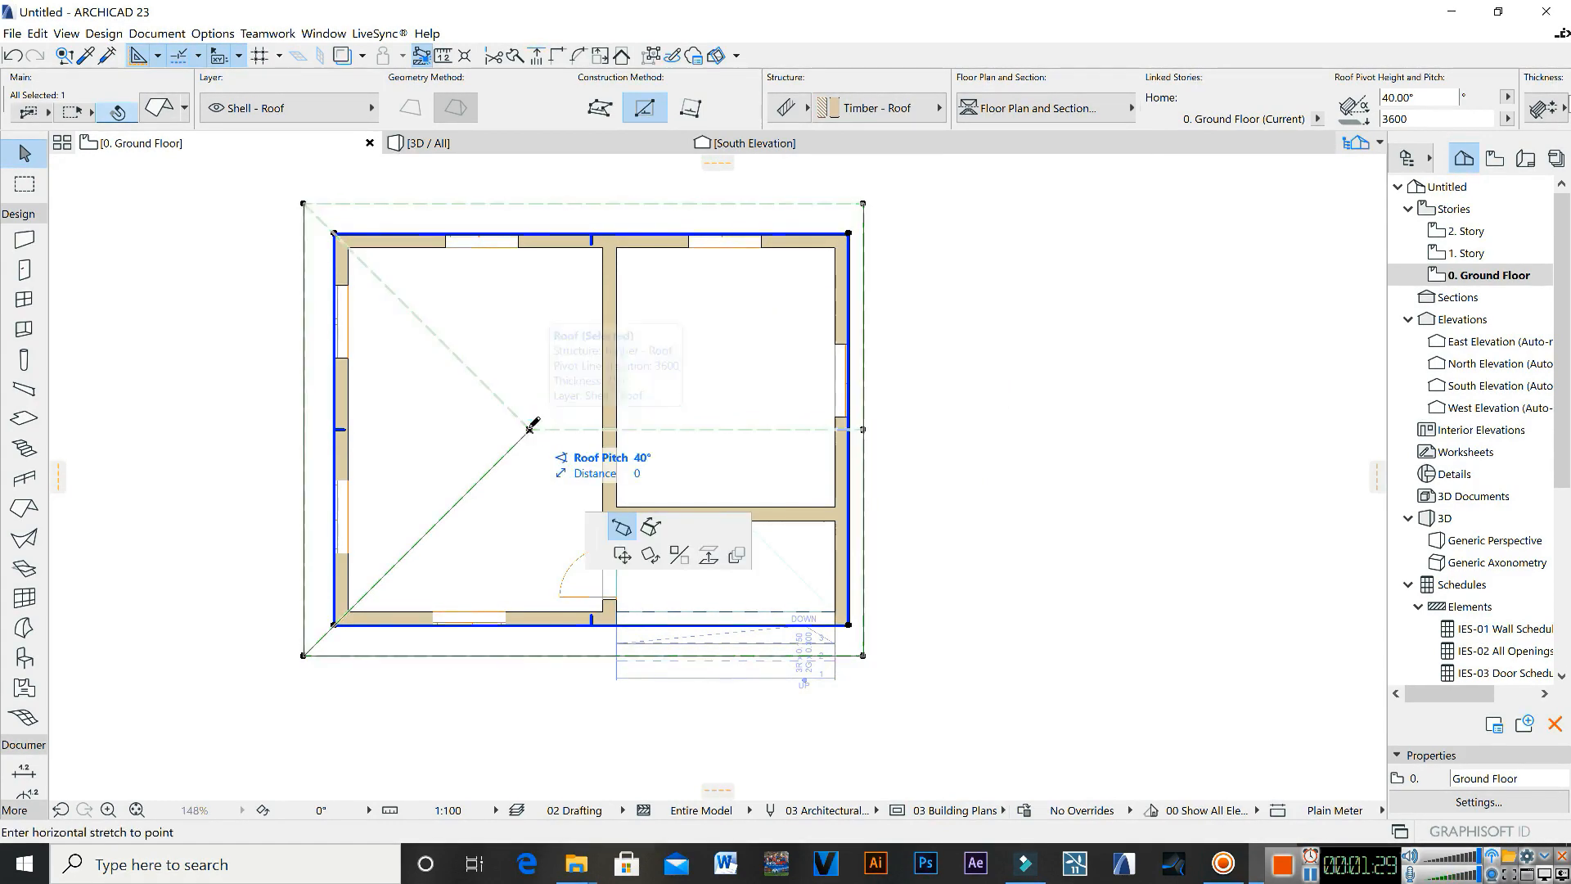
left_click(342, 426)
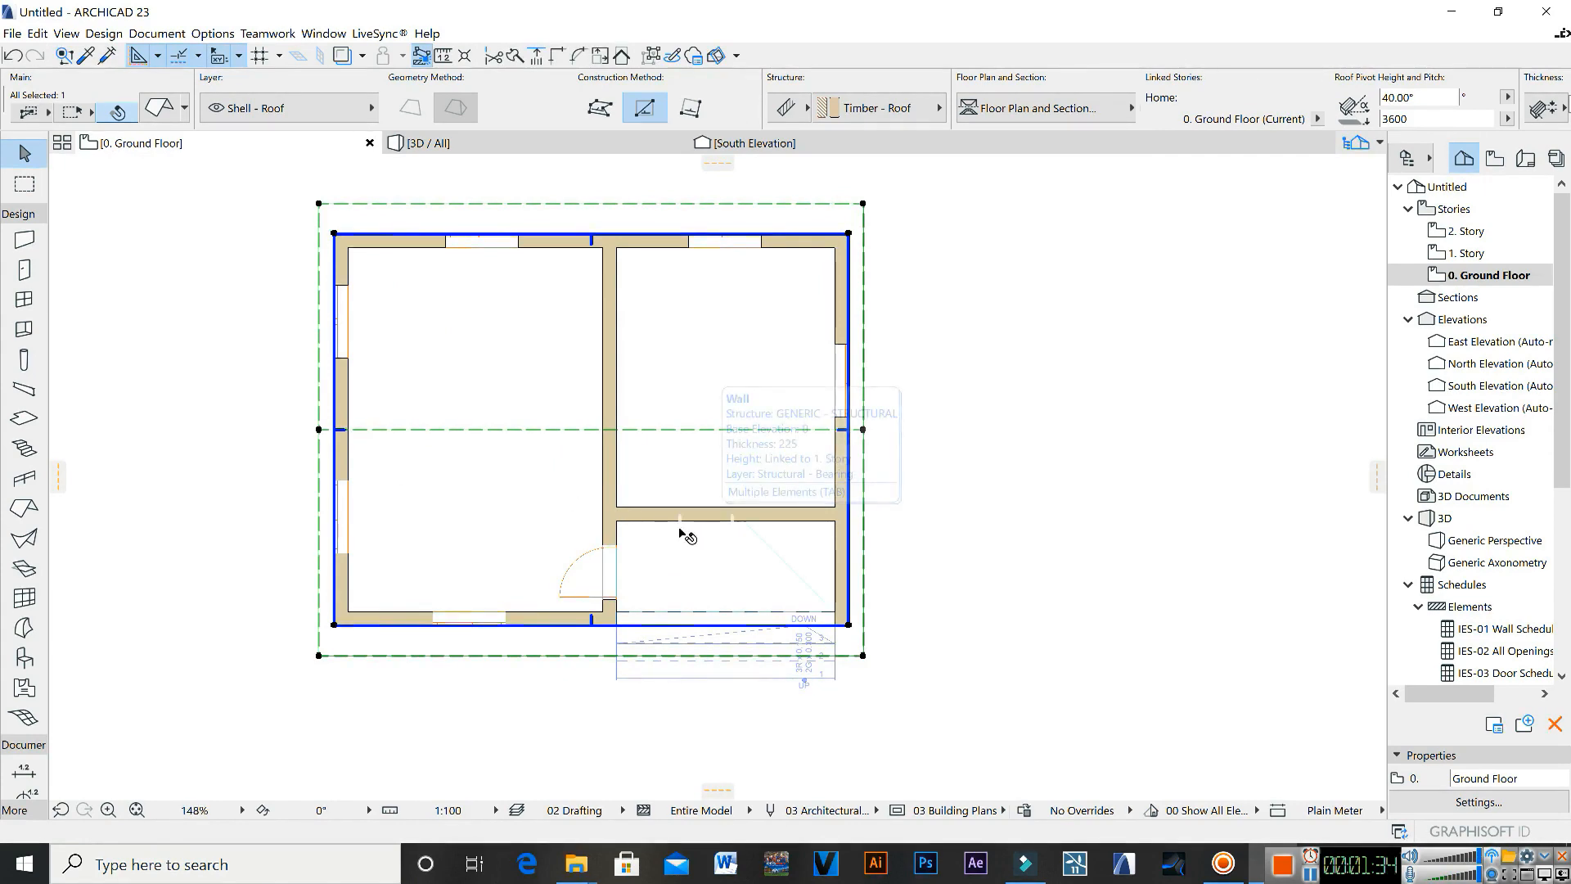
middle_click_drag(658, 556, 636, 563)
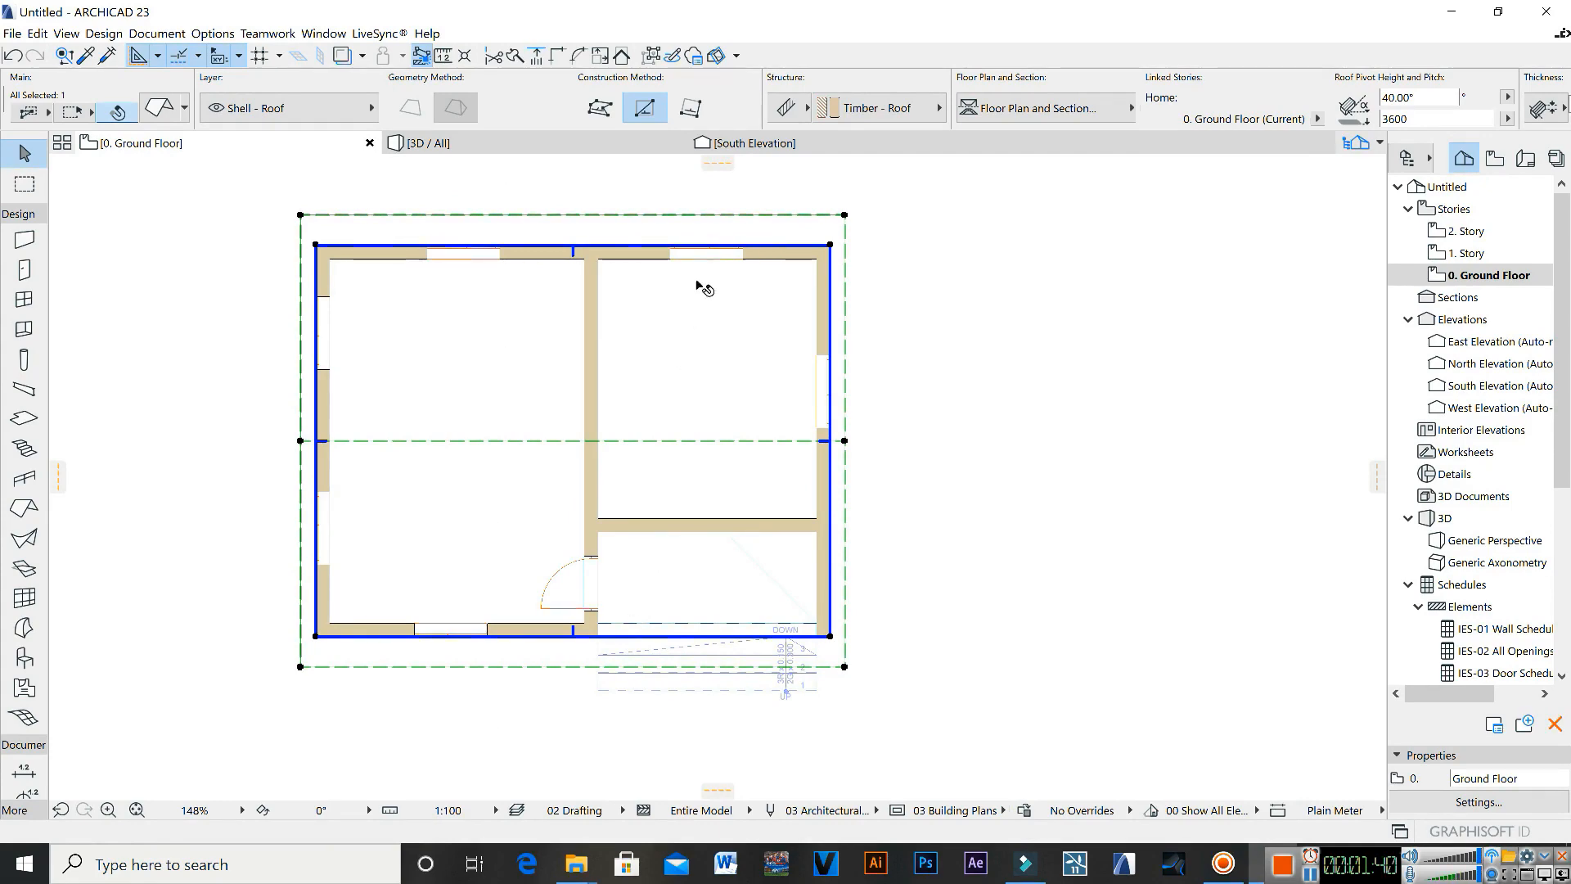
Step: Examine the gable roof and the open triangle above the west end wall in 3D
left_click(462, 144)
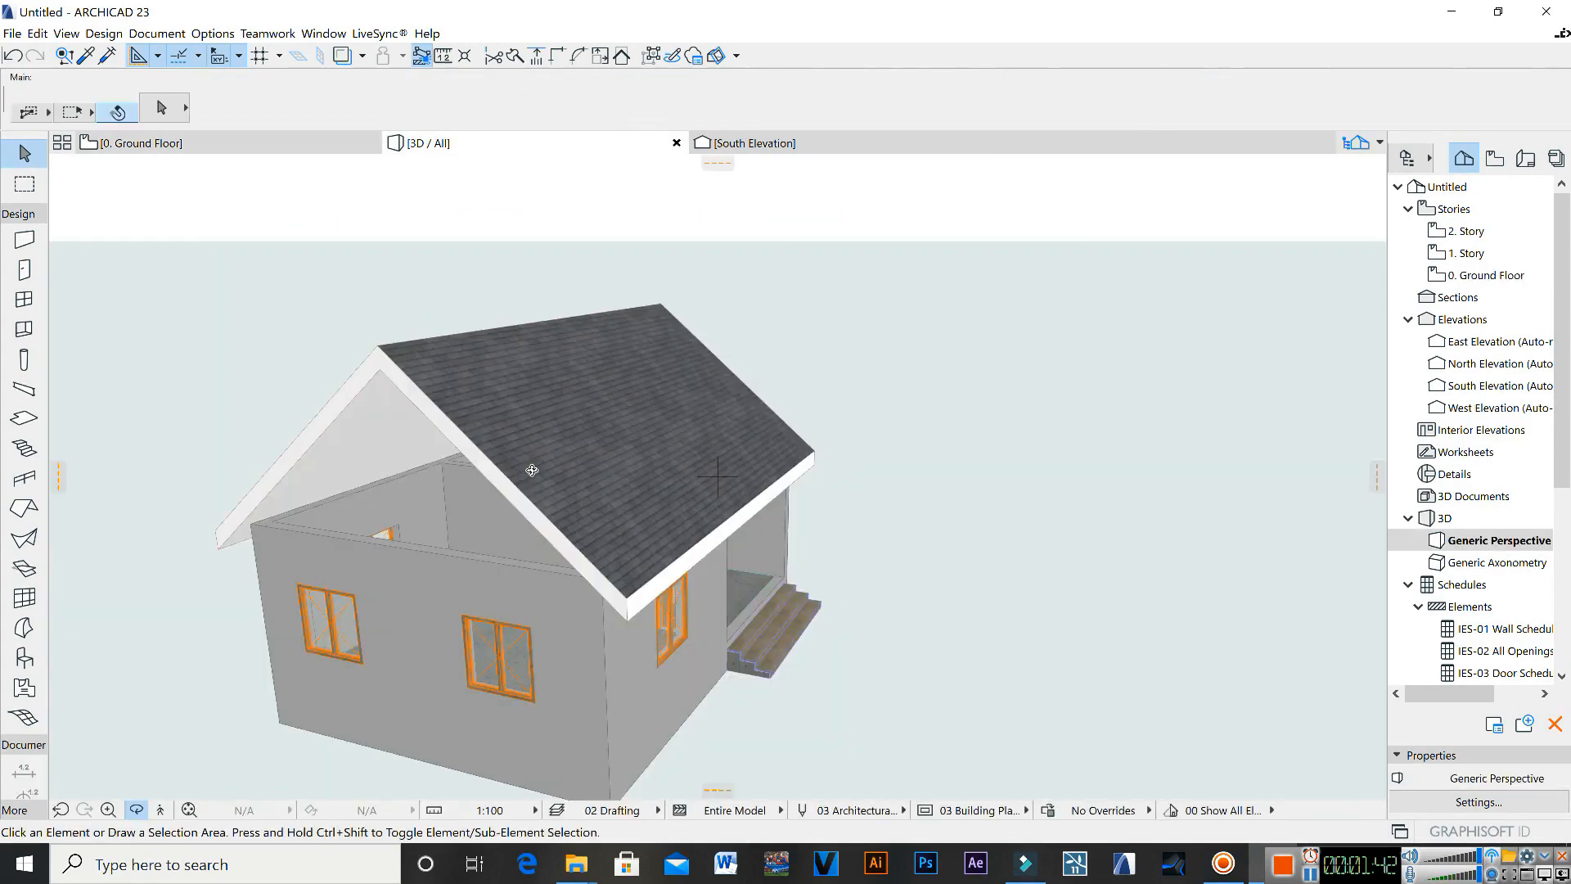
left_click_drag(536, 502, 927, 410)
scroll(360, 363, "up", 3)
left_click_drag(167, 501, 167, 501)
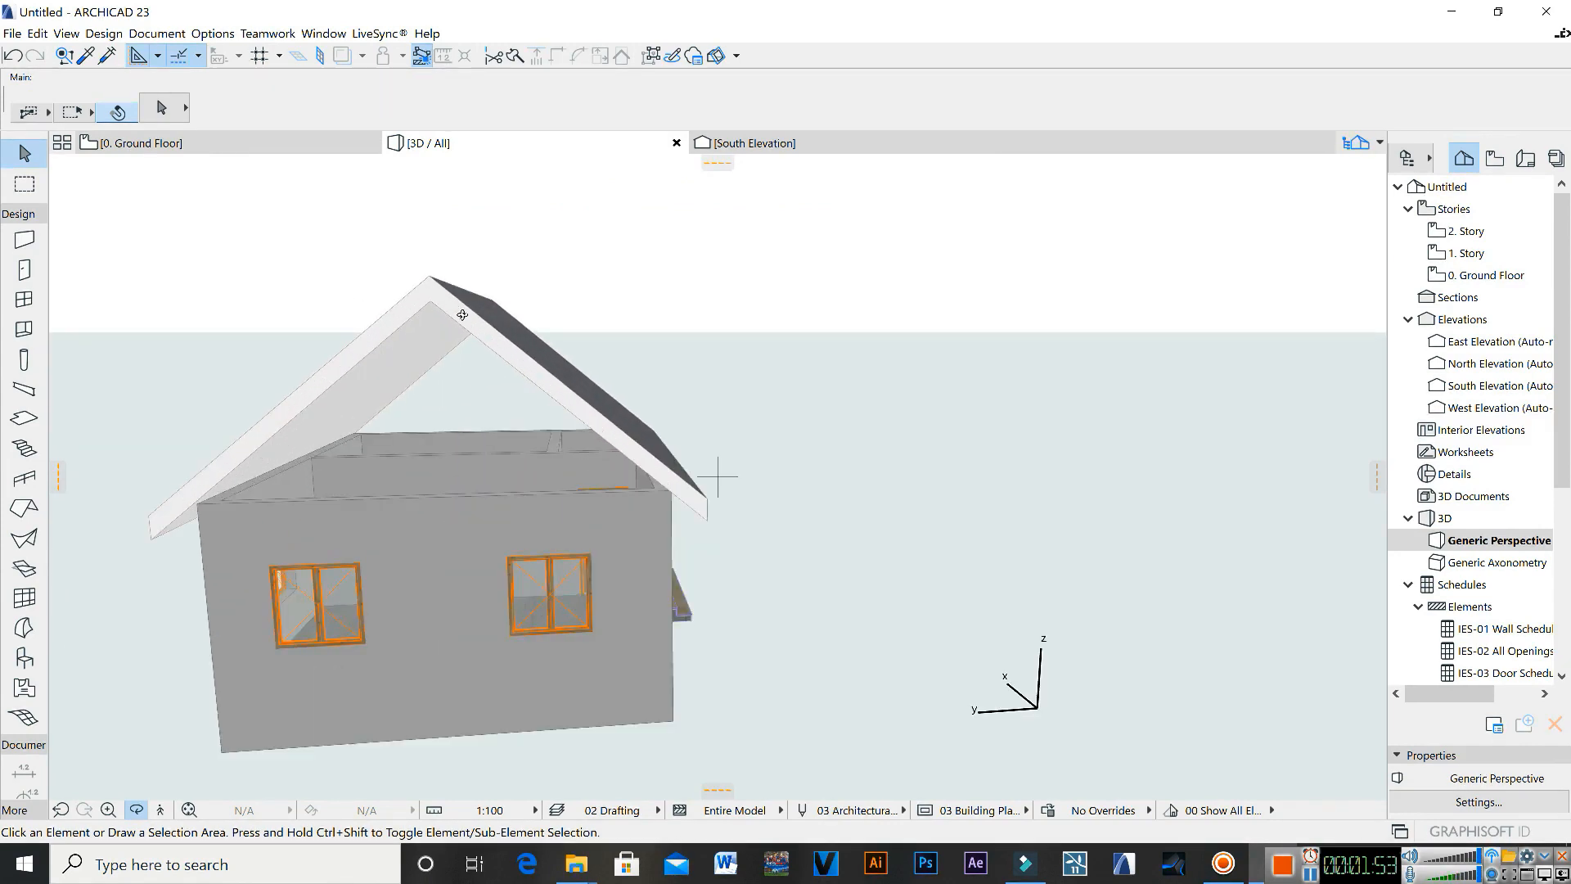
Step: Stretch the height of the one-window end wall to 7293 mm so it rises above the roof ridge
left_click_drag(567, 571, 1094, 577)
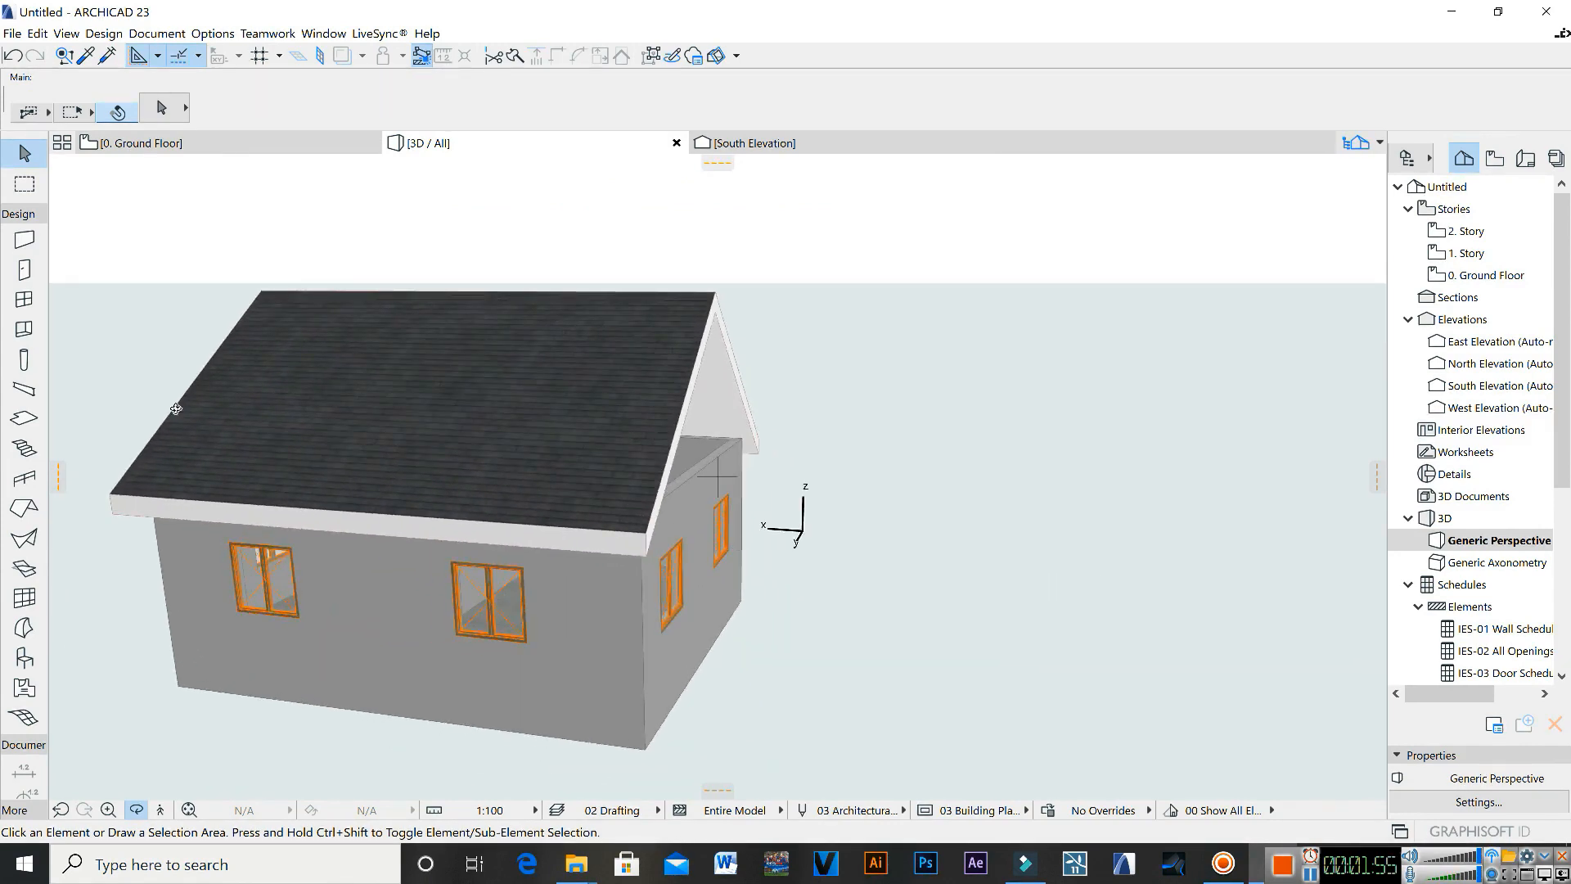
left_click_drag(172, 501, 849, 410)
scroll(849, 410, "down", 3)
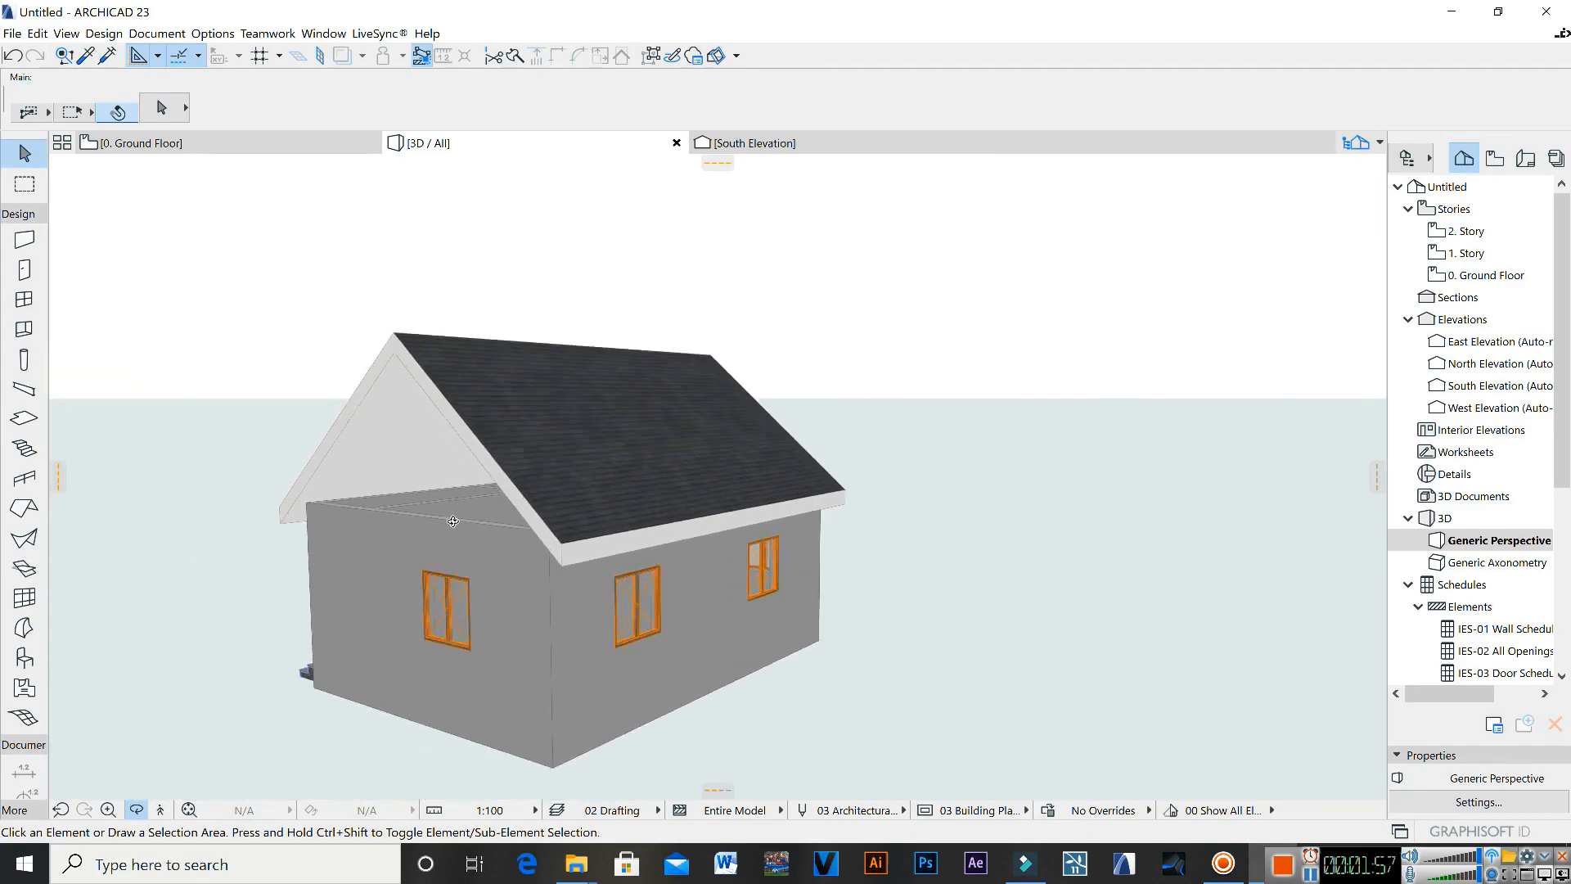
scroll(460, 545, "up", 2)
left_click_drag(334, 509, 136, 515)
left_click_drag(366, 447, 392, 432)
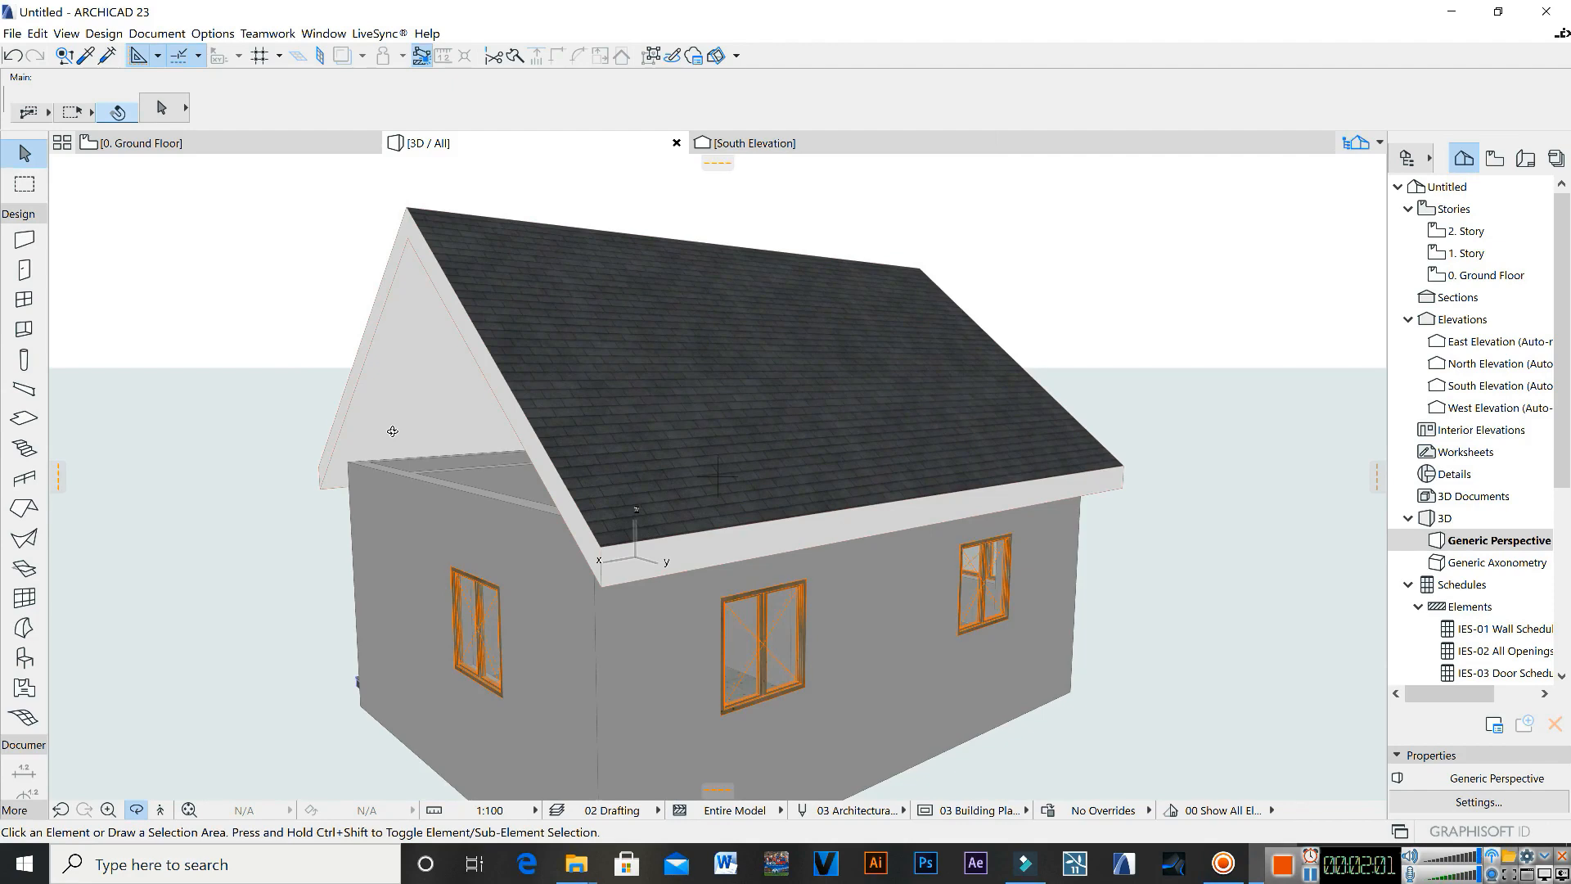
left_click(457, 522)
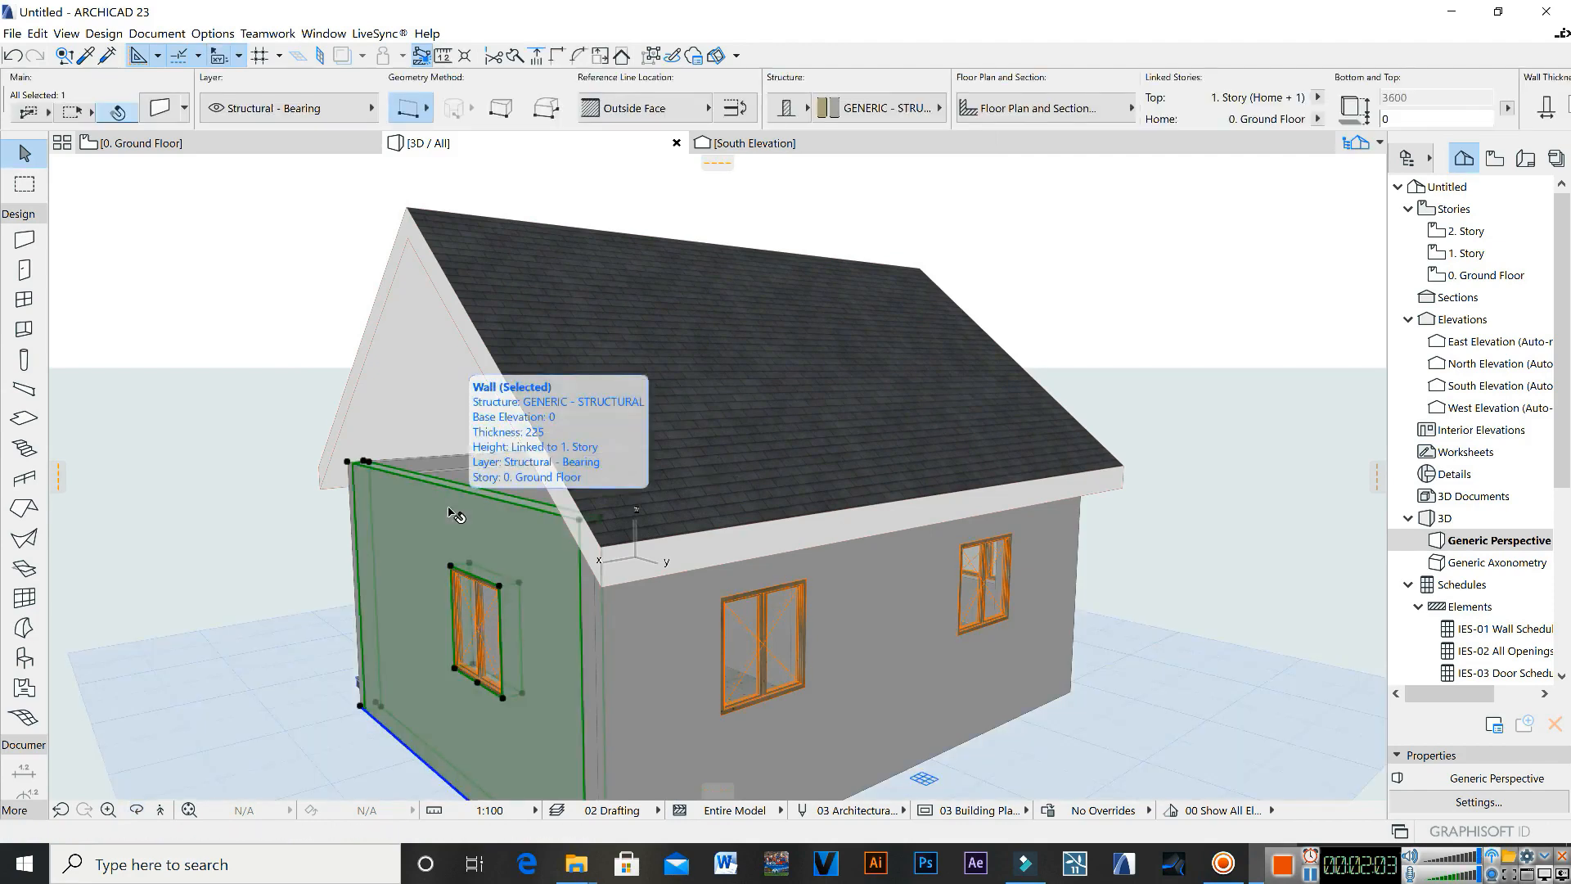
left_click(580, 527)
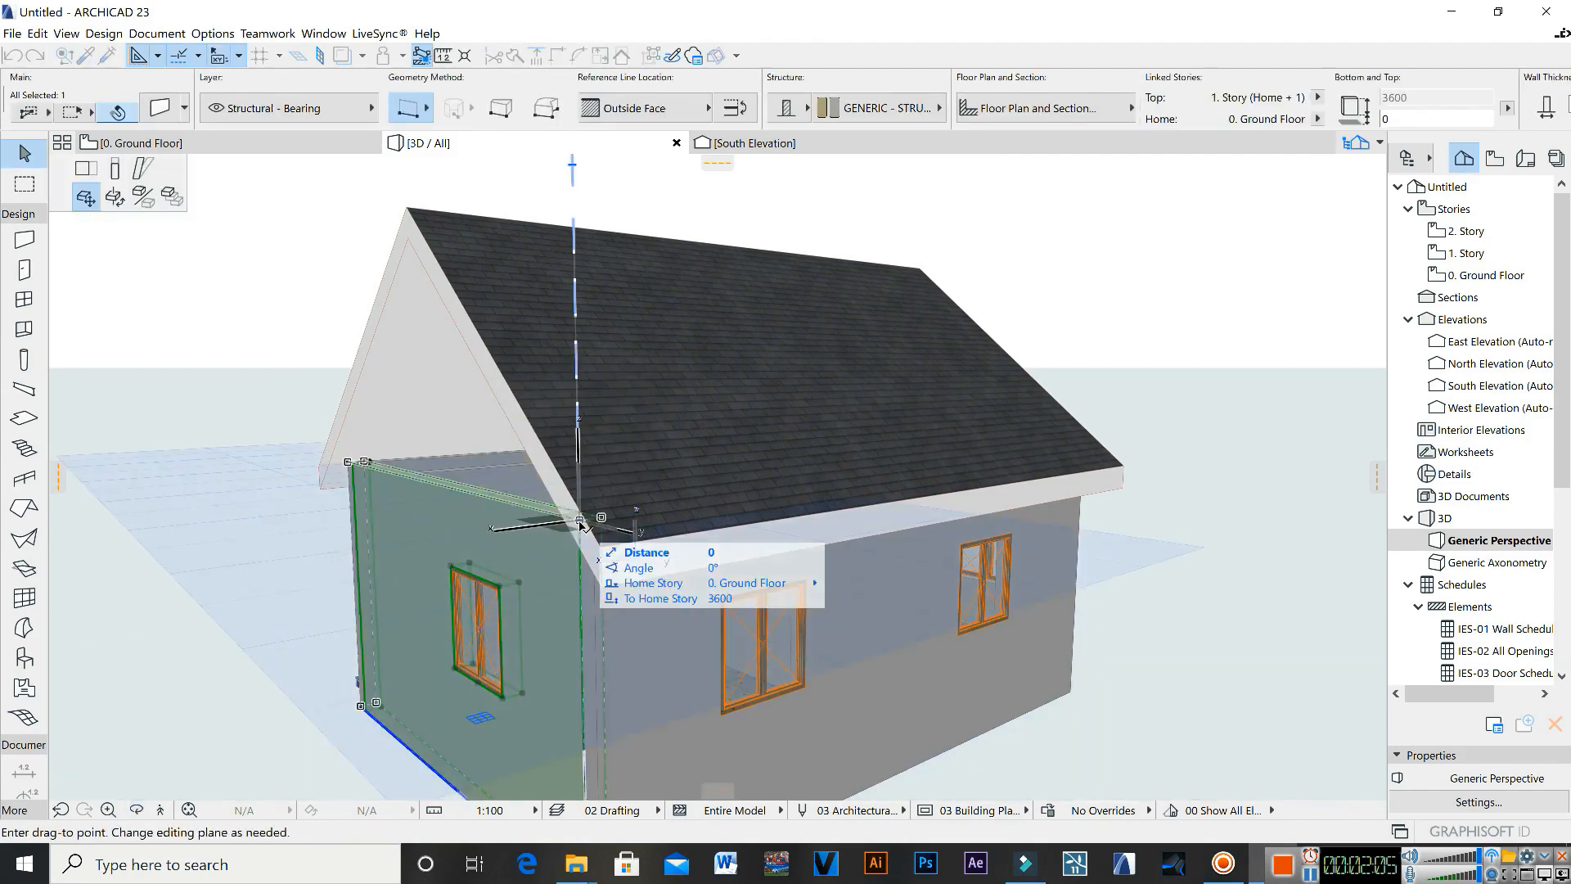
left_click(115, 170)
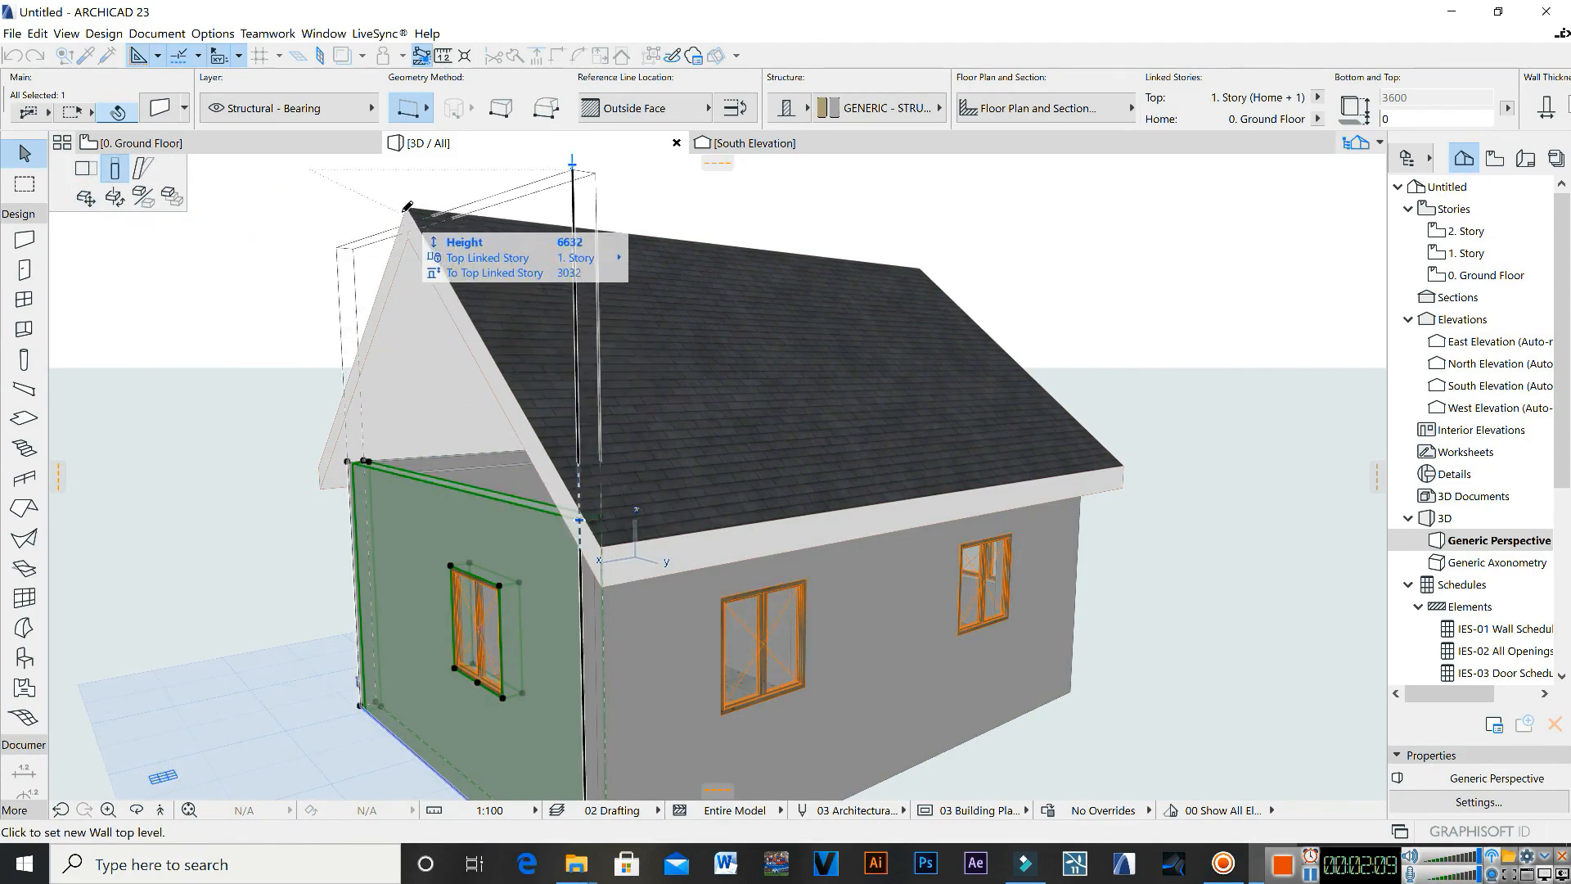
middle_click_drag(410, 213, 435, 362)
left_click(413, 318)
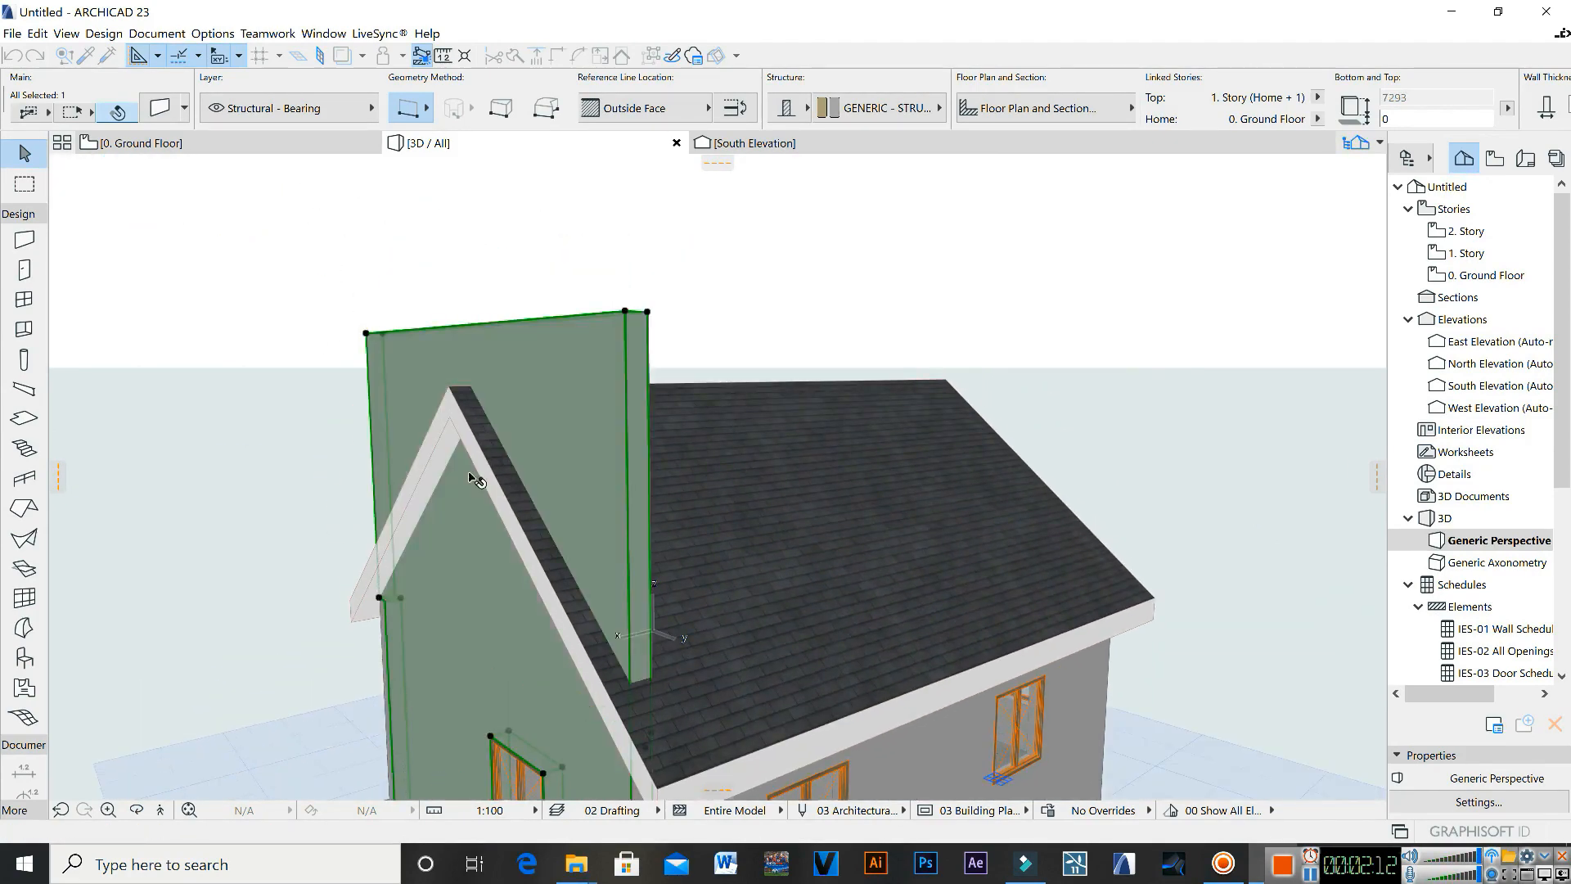
Step: Stretch the opposite end wall with two windows to the same 7293 mm height as the first raised wall
middle_click_drag(892, 510, 793, 529, "shift")
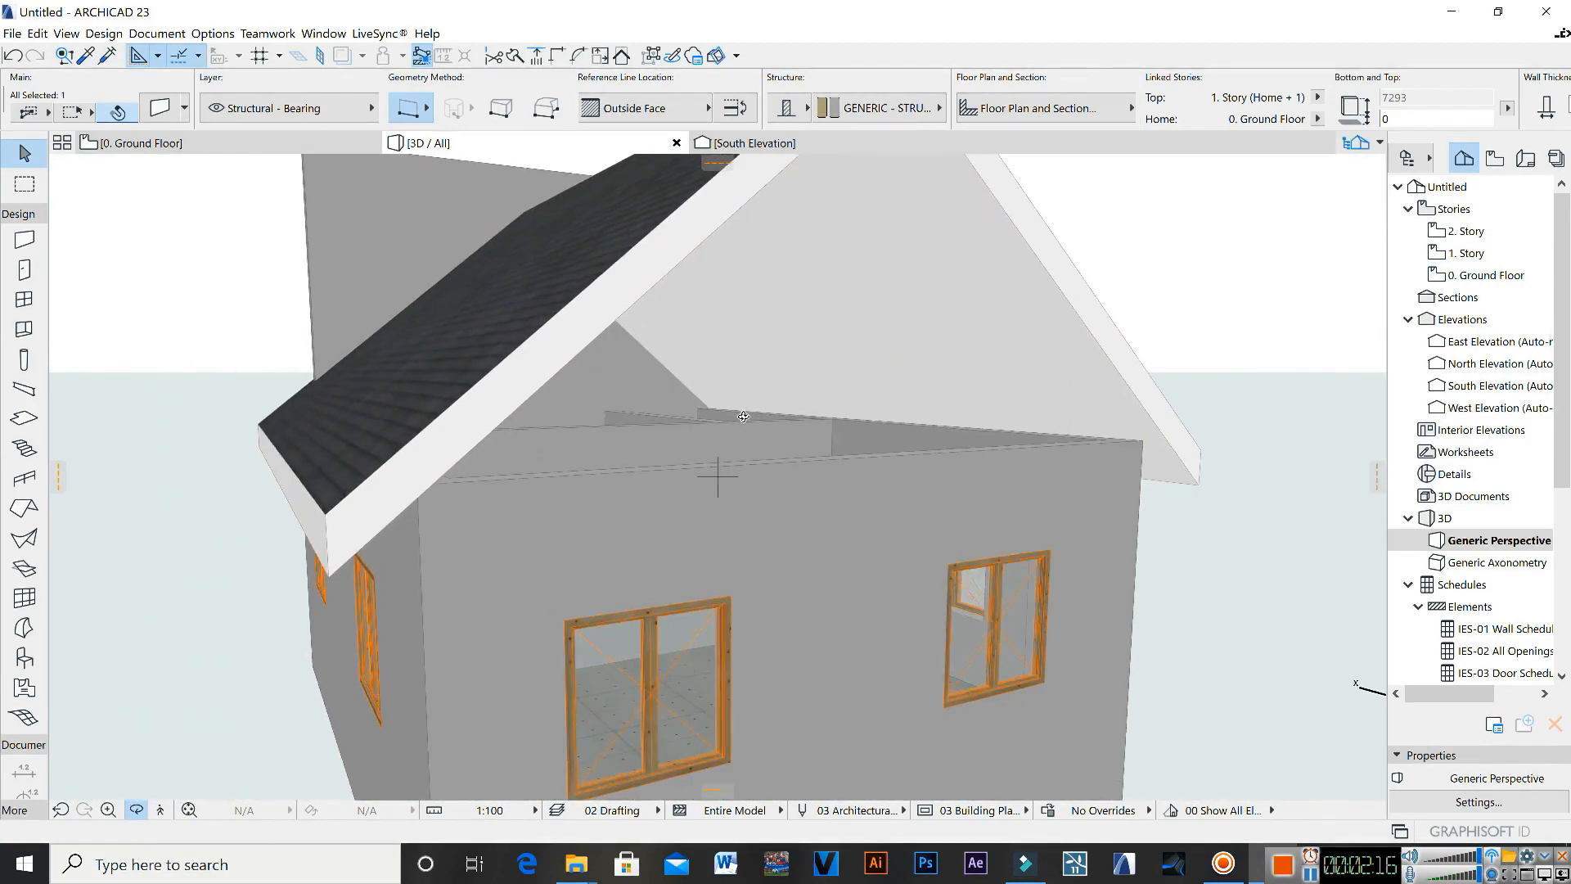
left_click(821, 525)
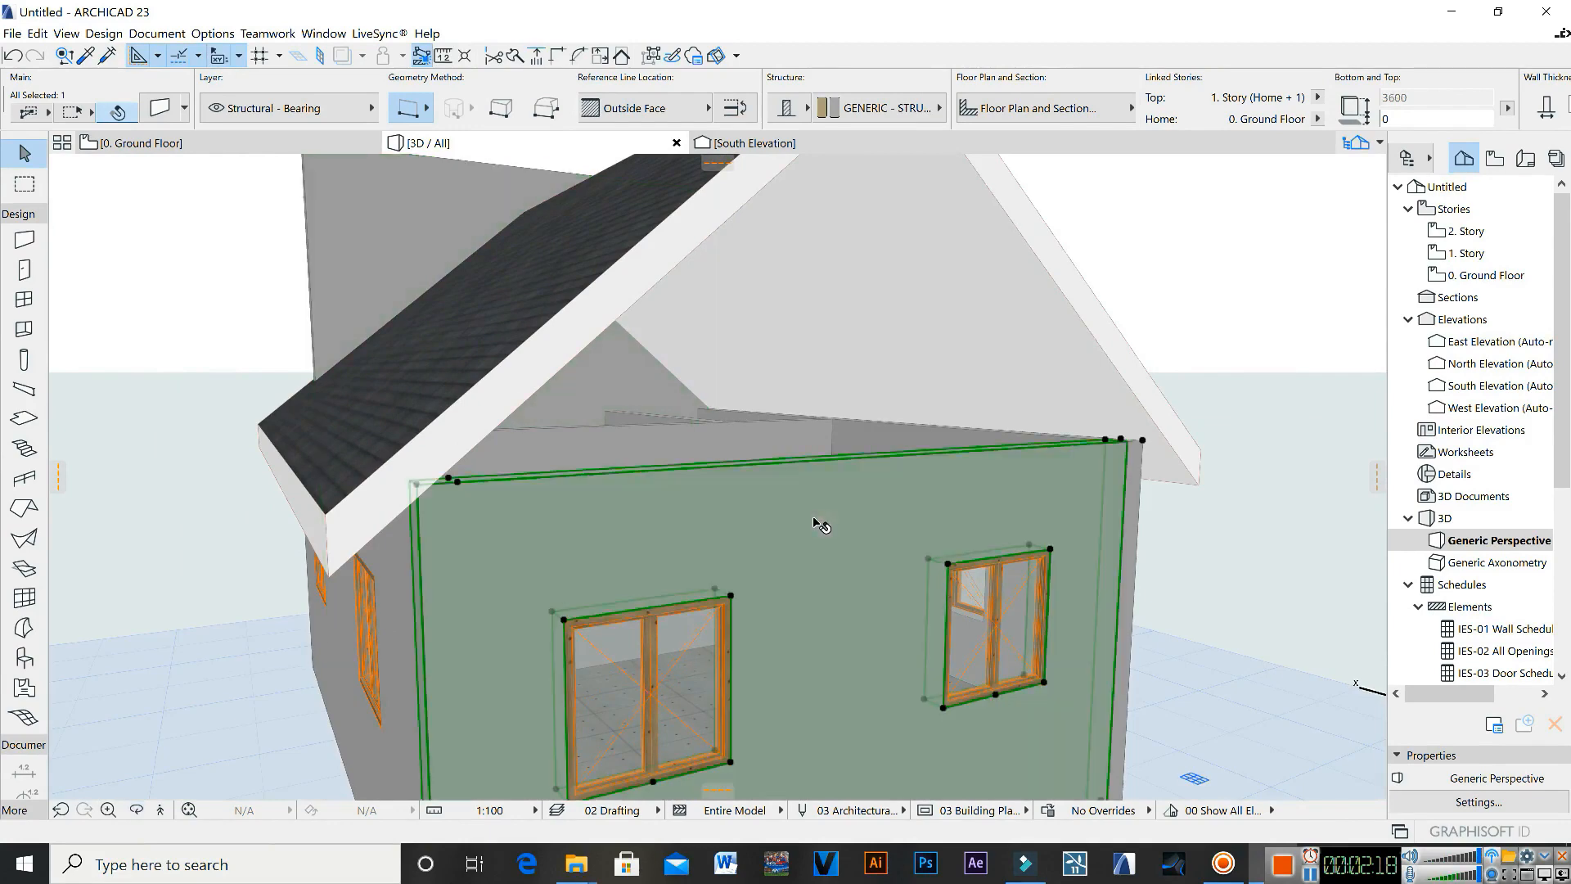
left_click(1143, 443)
scroll(982, 526, "down", 3)
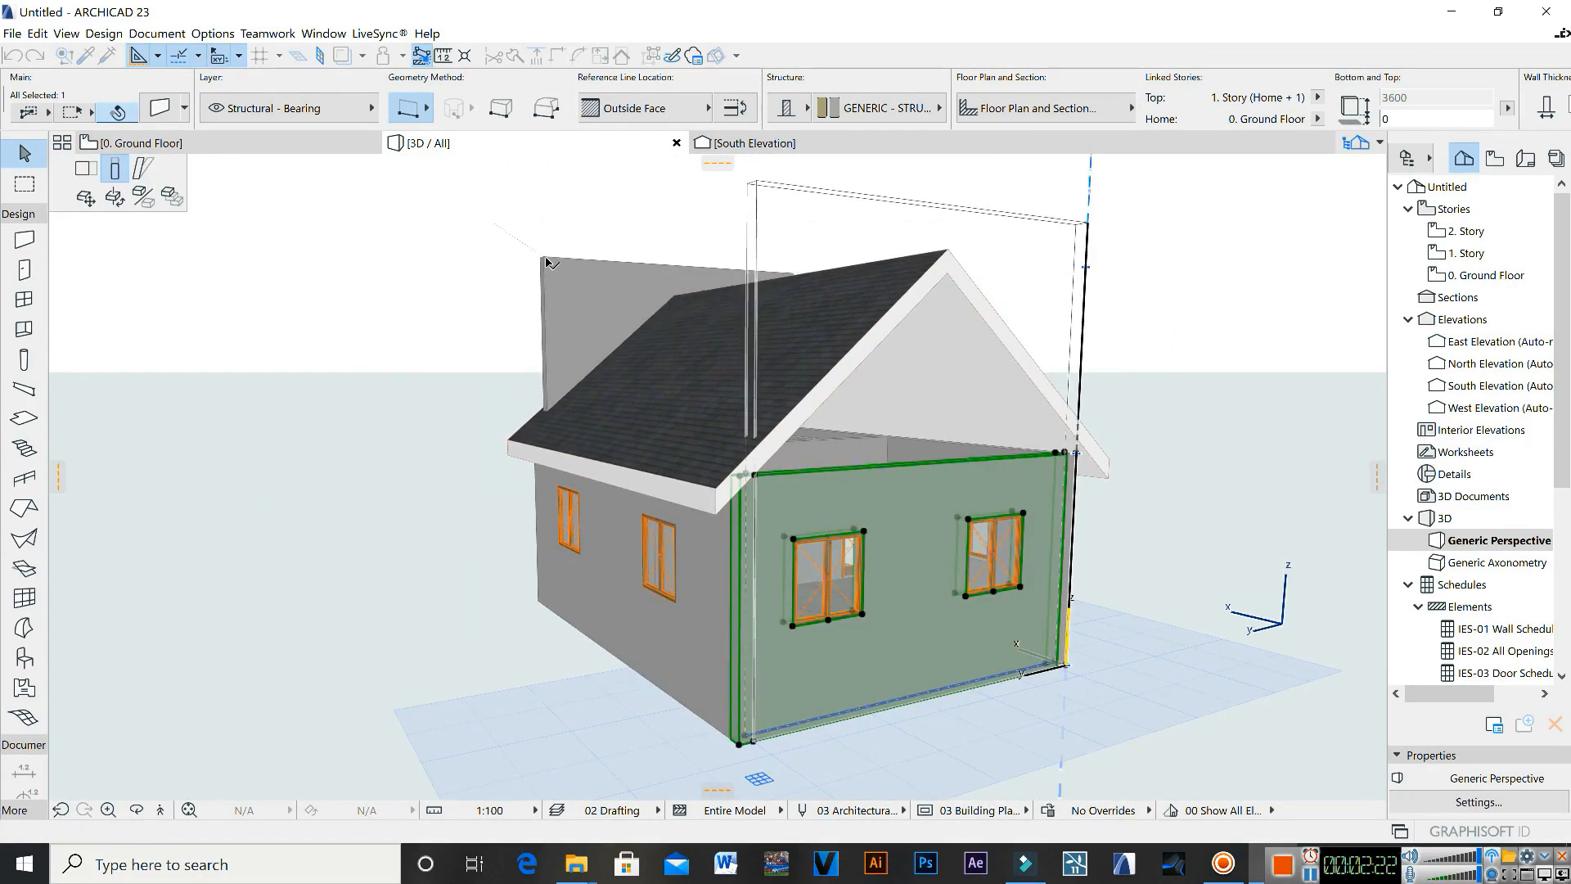
left_click(563, 288)
middle_click_drag(761, 490, 630, 481)
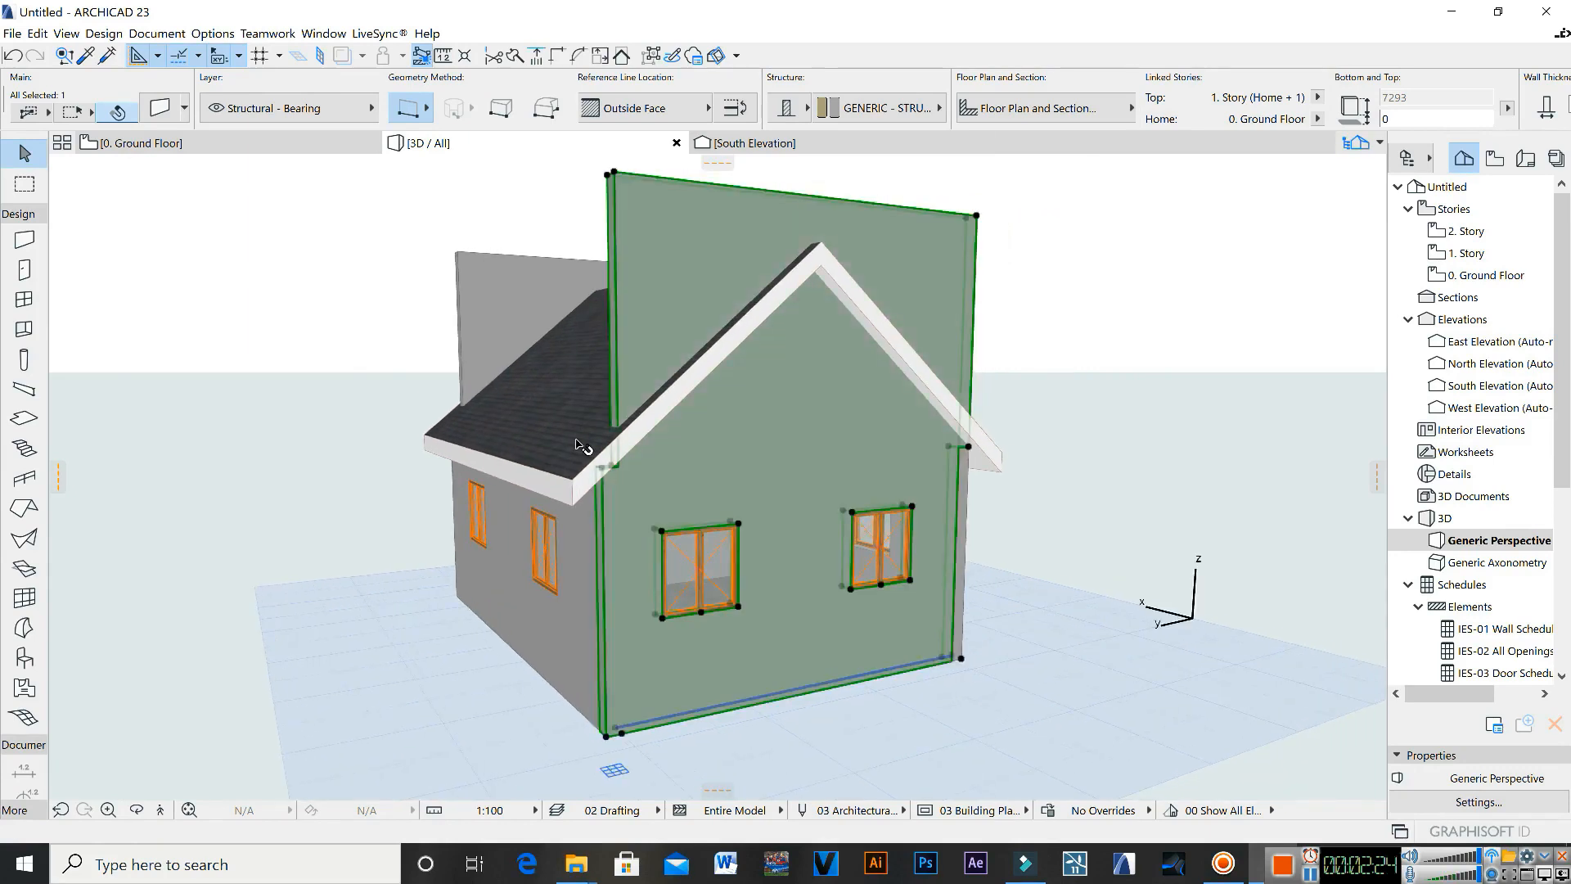
Step: Trim both raised end walls to the gable roof, keeping the parts below it, and clear the selection
left_click(491, 298, "shift")
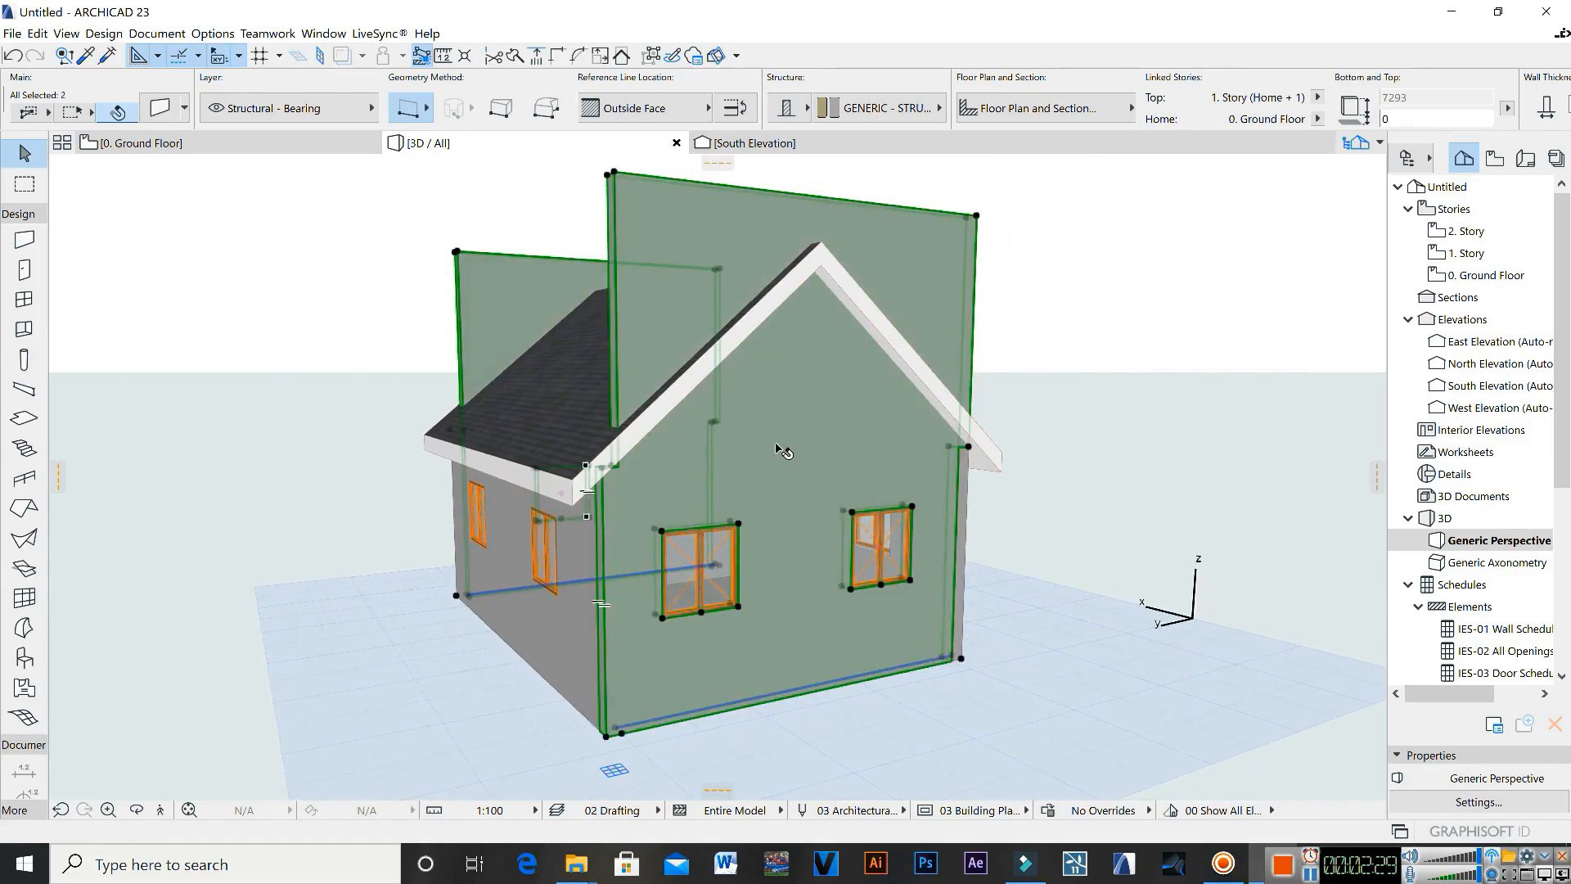
right_click(795, 438)
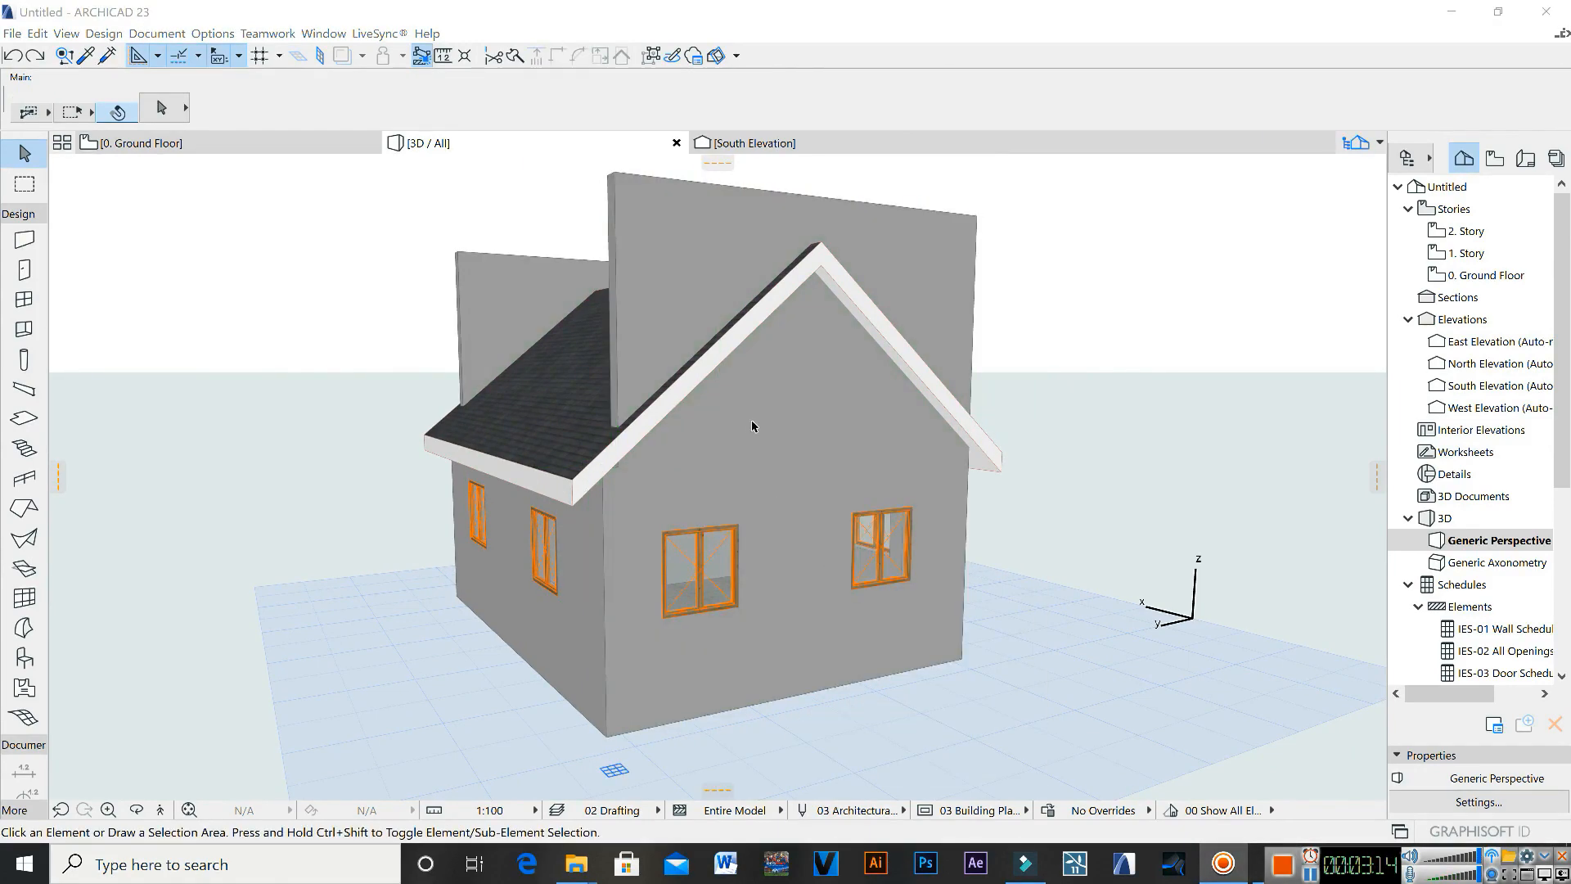
left_click(770, 419)
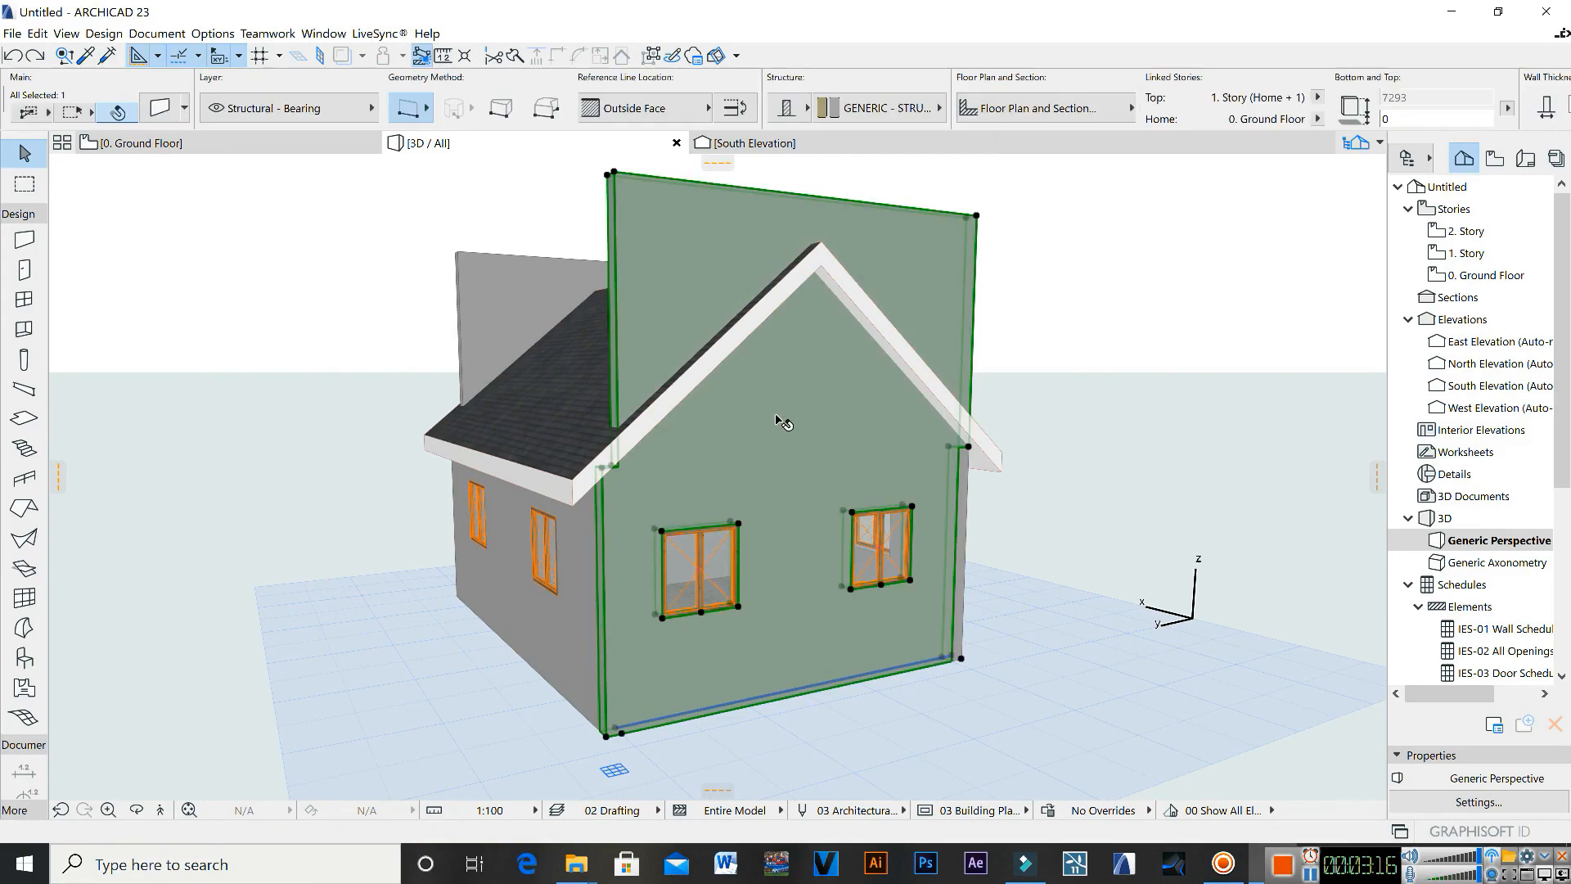
left_click(493, 323, "shift")
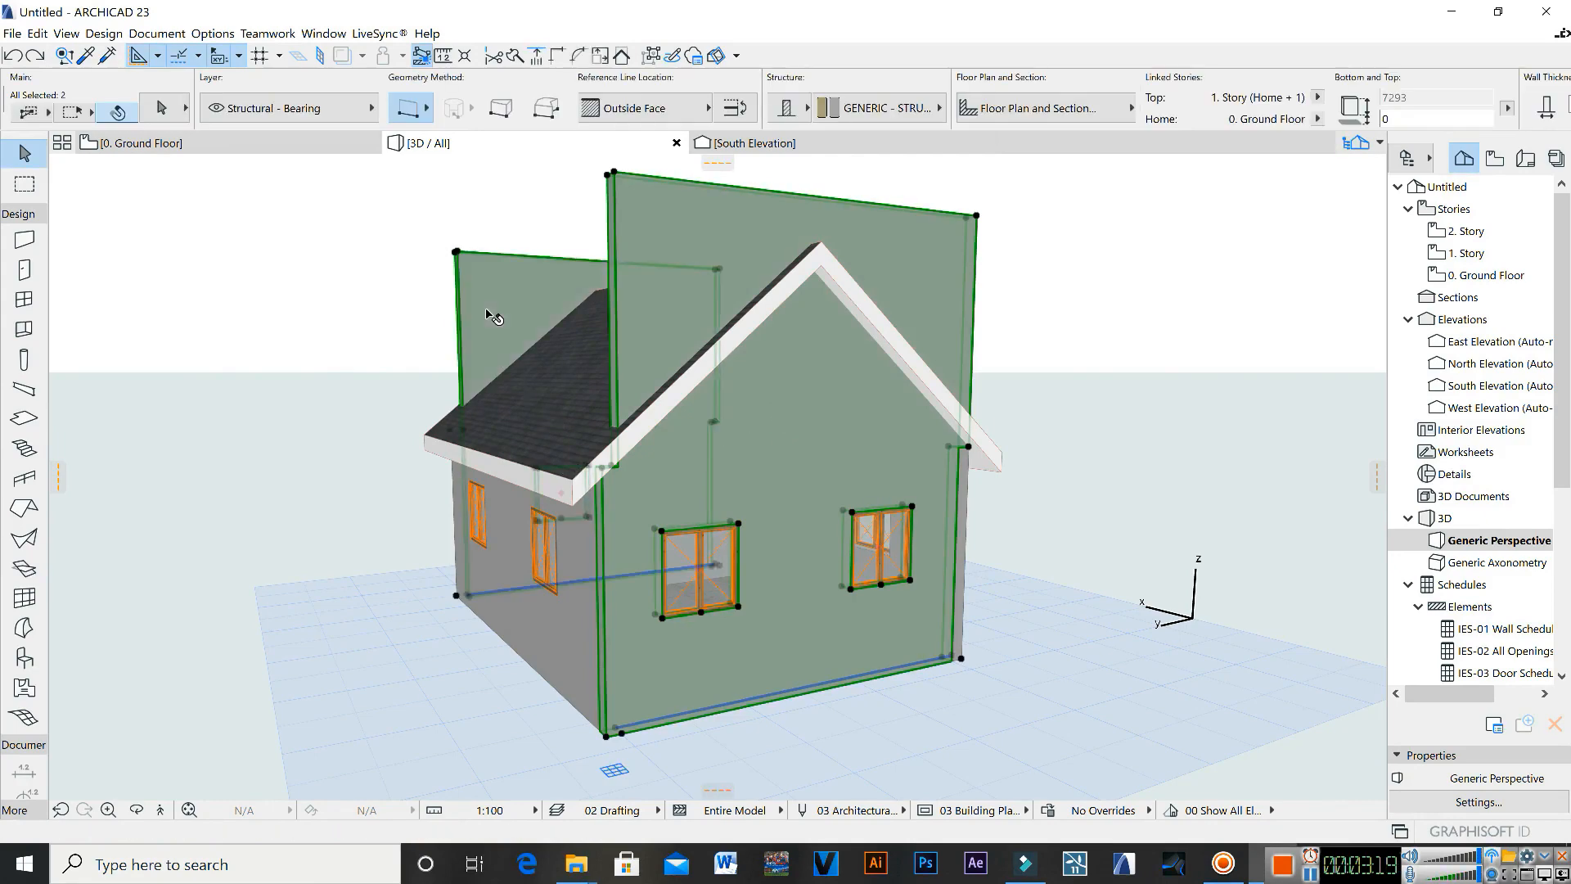
right_click(765, 413)
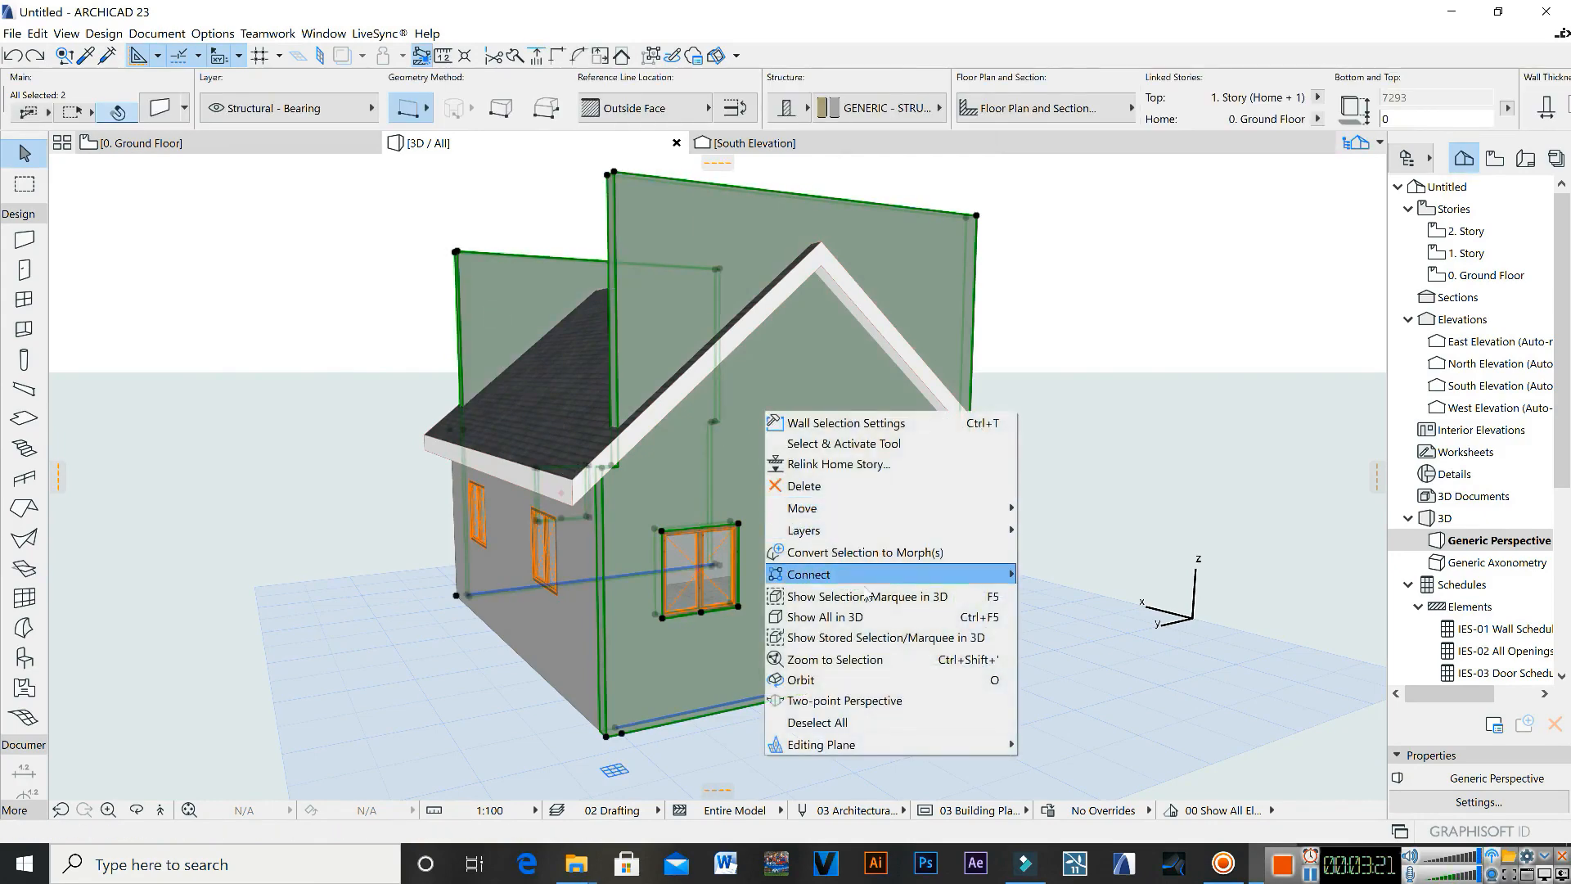
mouse_move(819, 577)
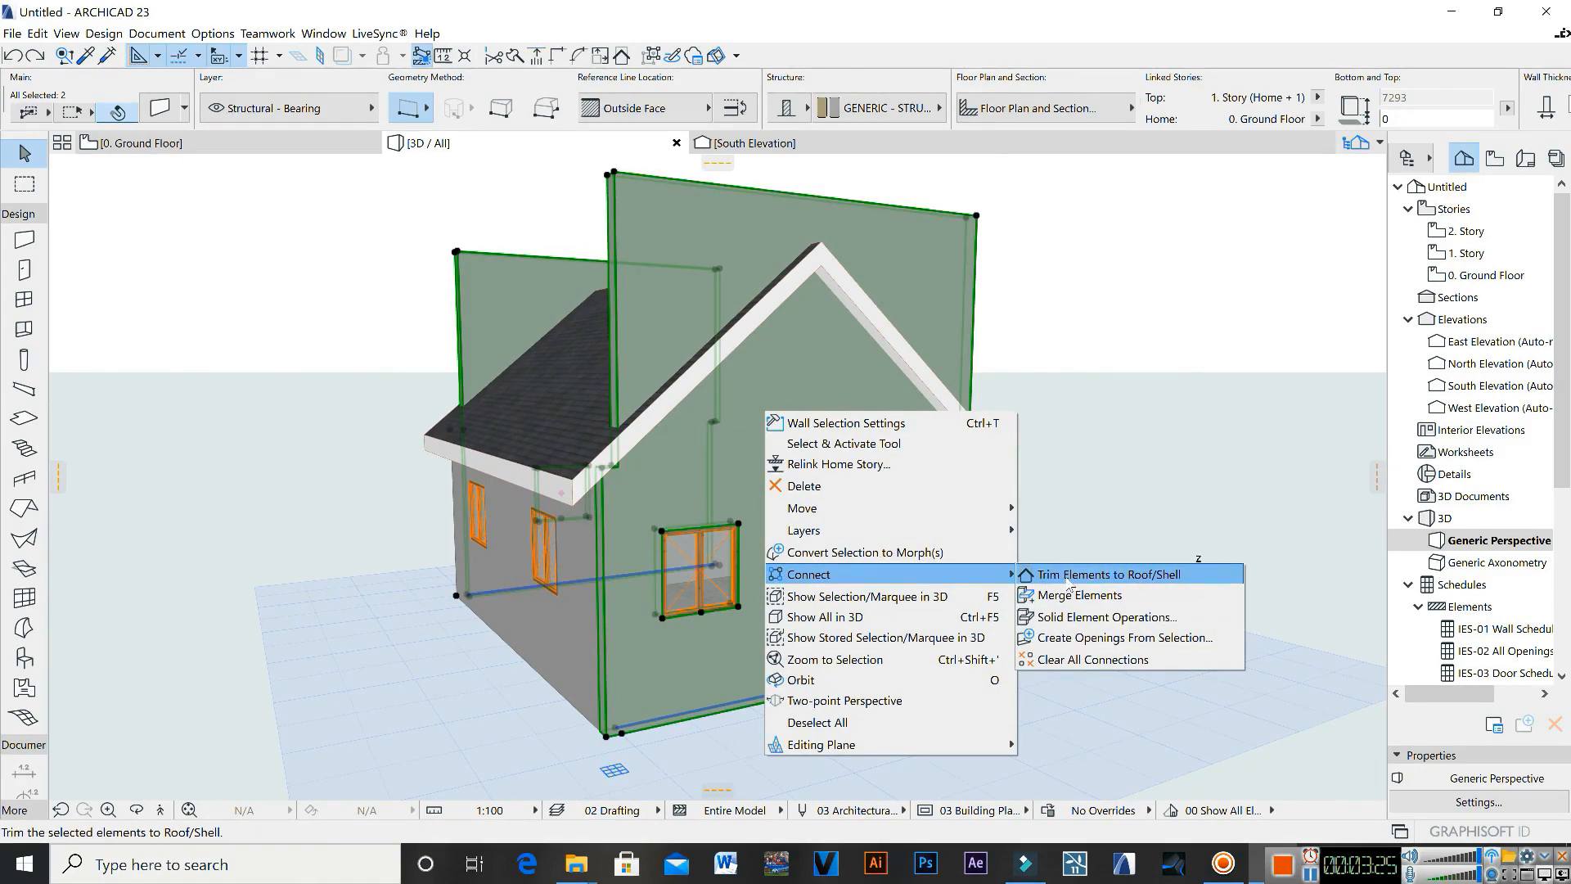
left_click(1068, 576)
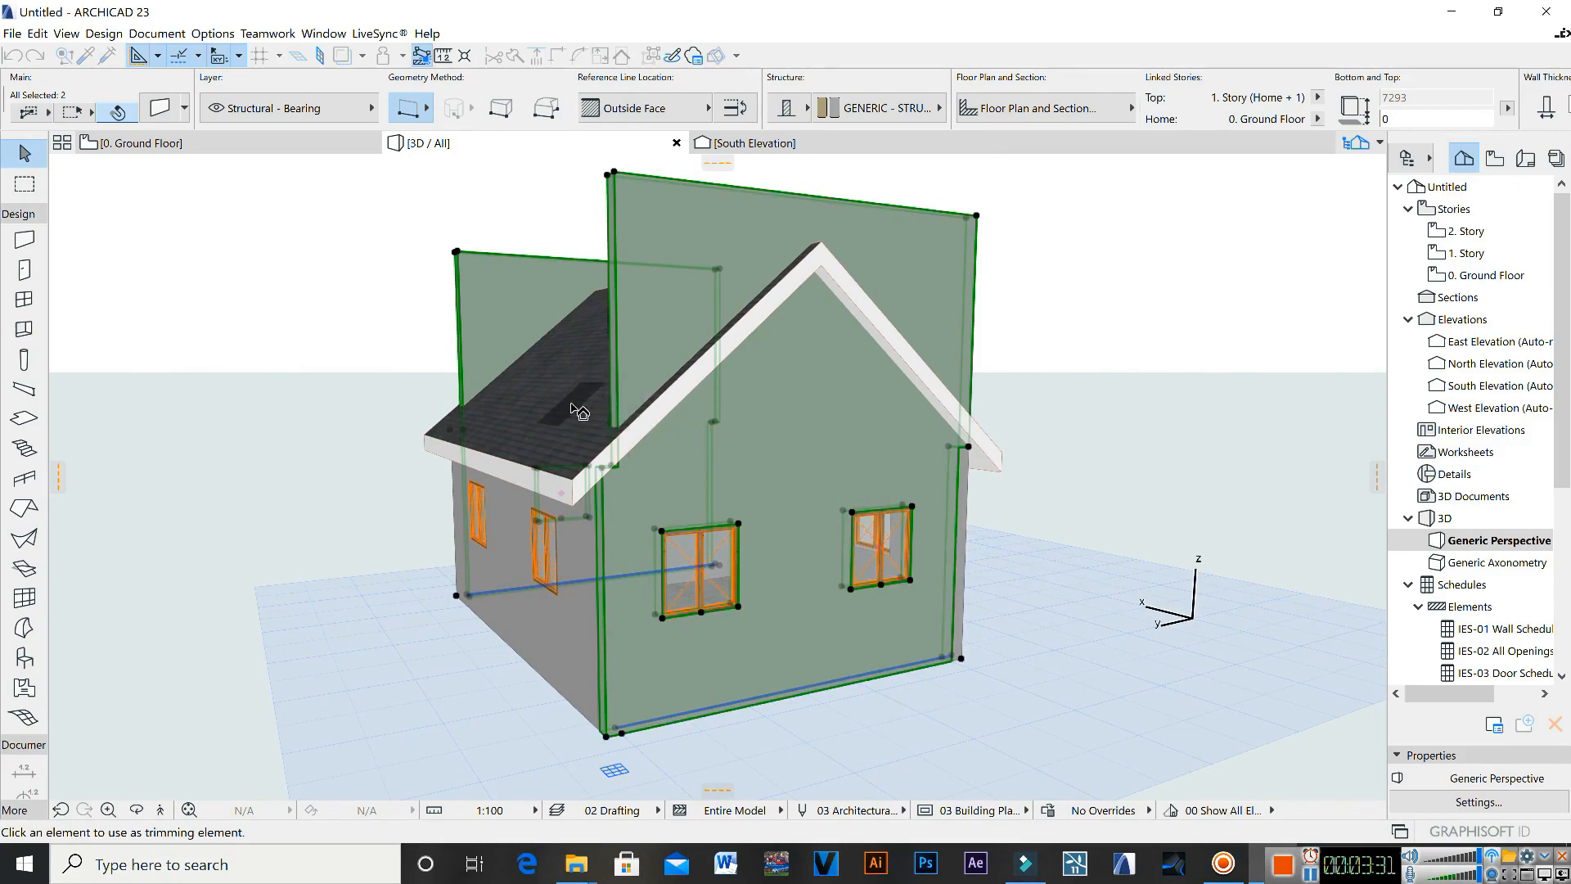
left_click(579, 411)
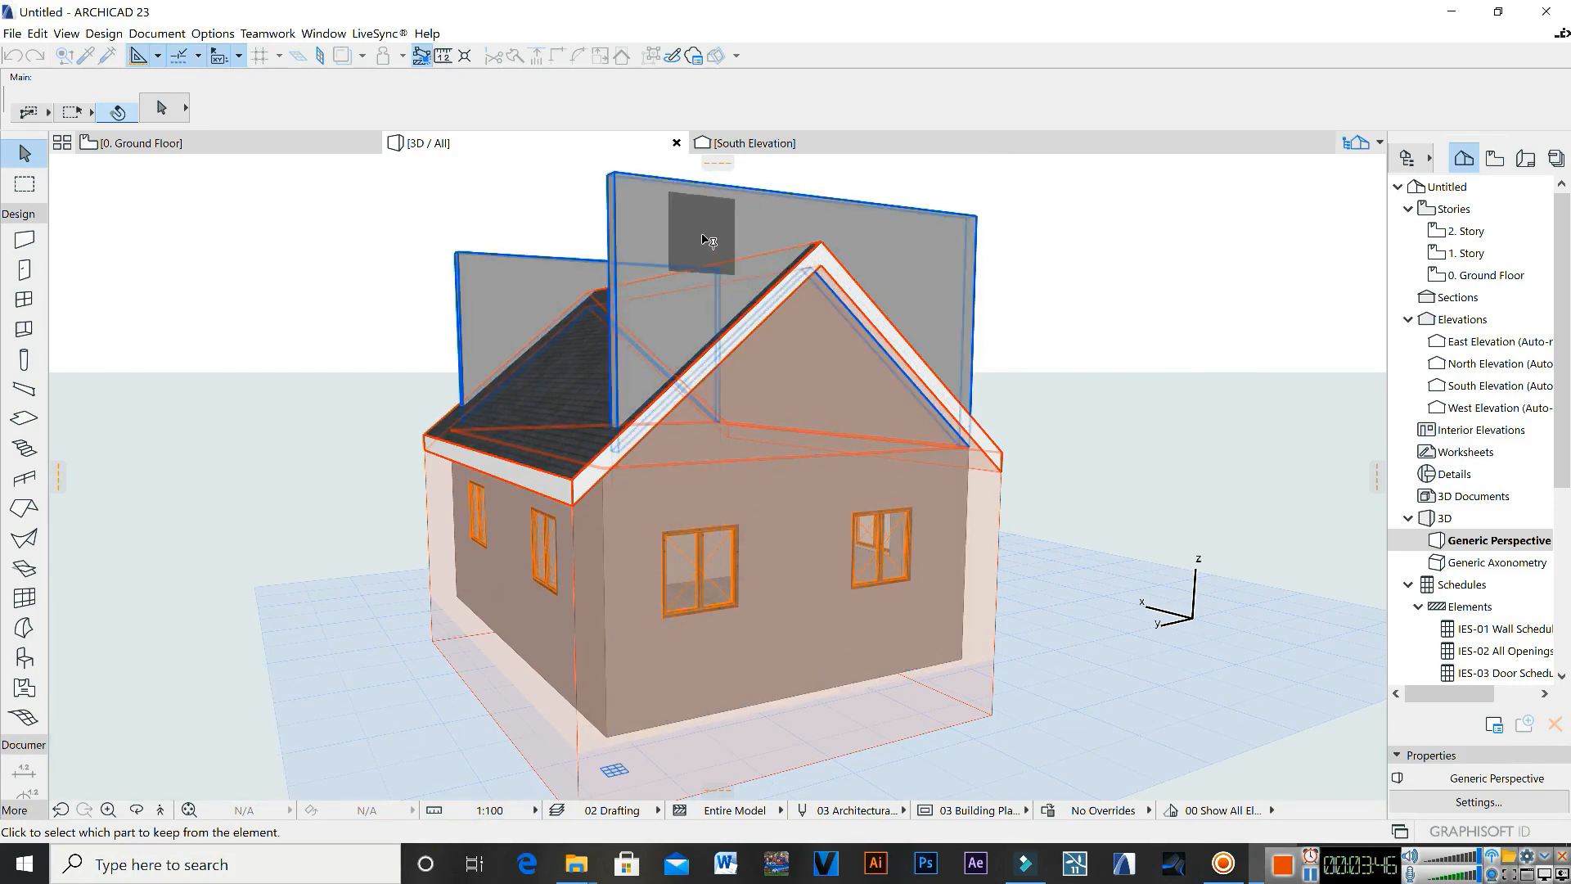
left_click(798, 520)
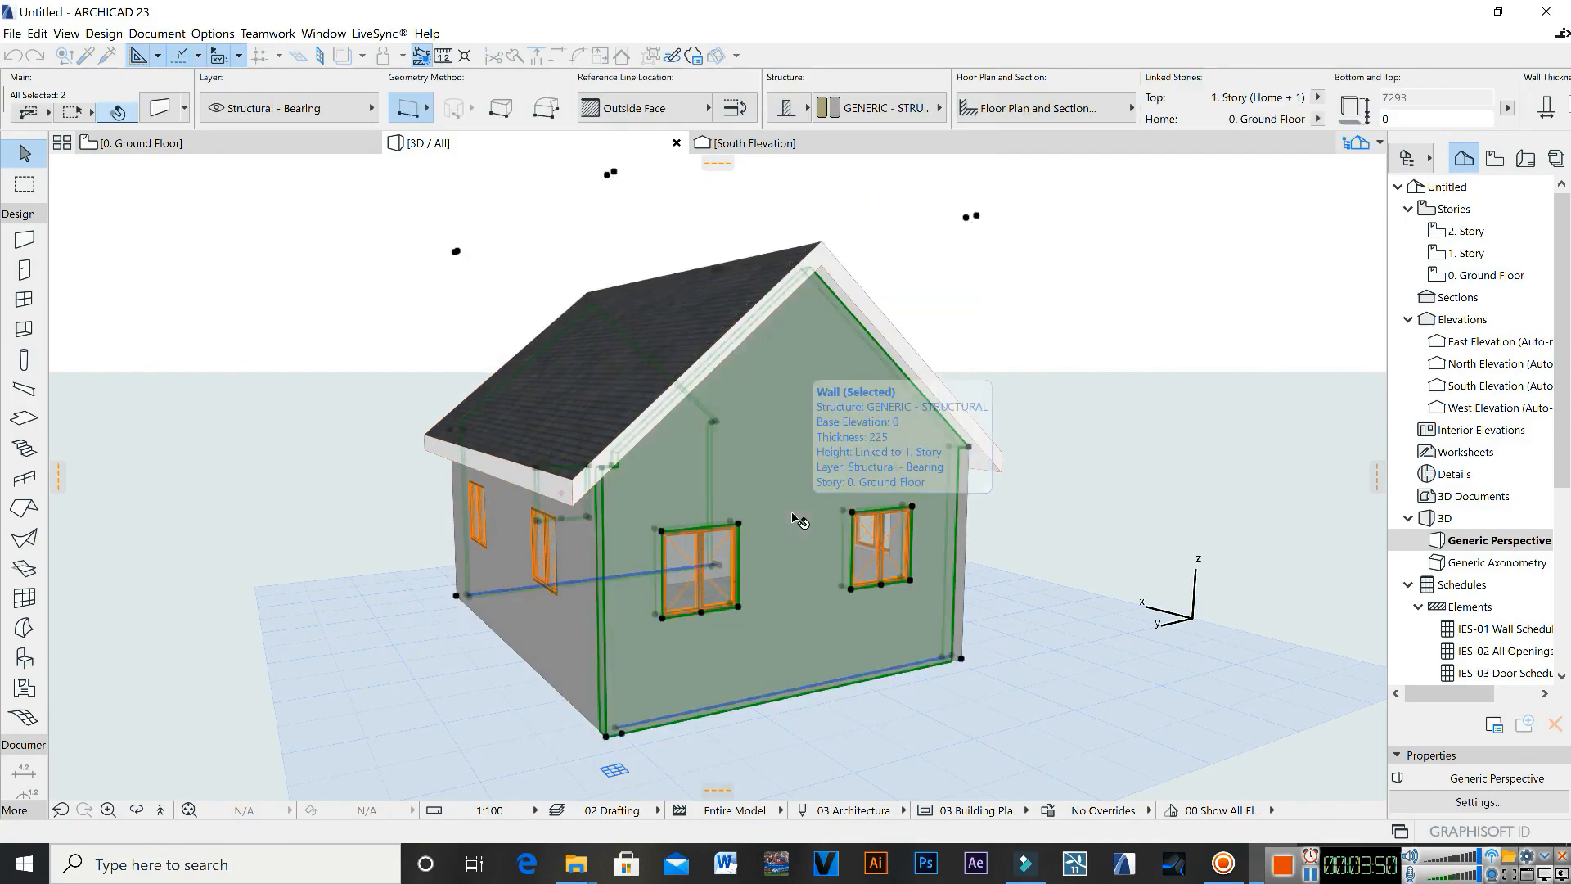
left_click(1047, 336)
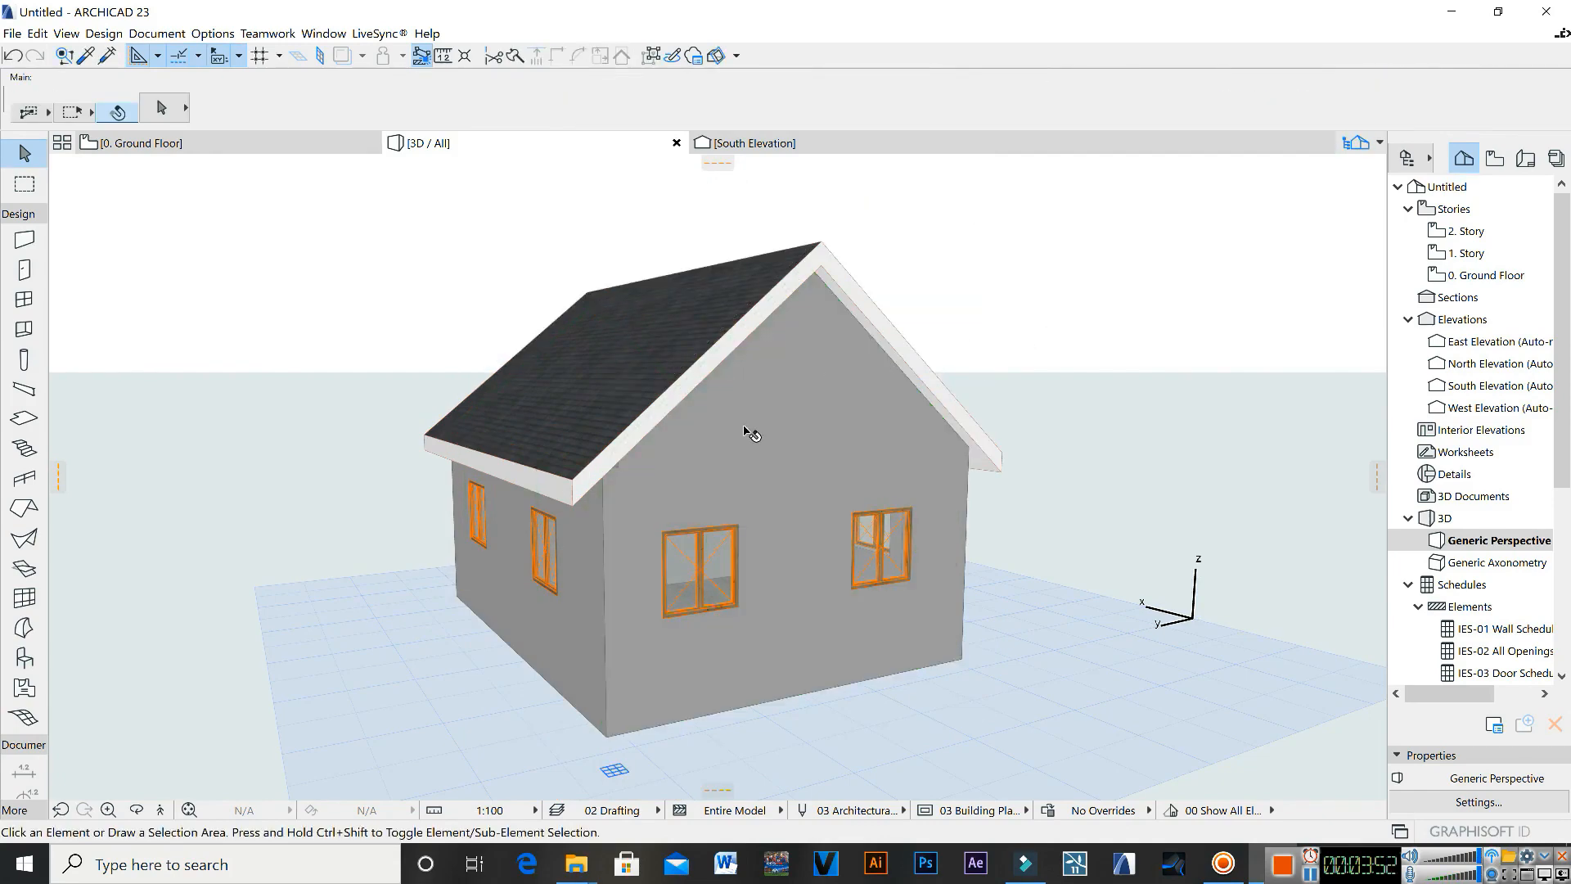
Step: Examine the trimmed gable walls and their fit under the roof from both ends of the house in 3D
middle_click_drag(752, 433, 1157, 448, "shift")
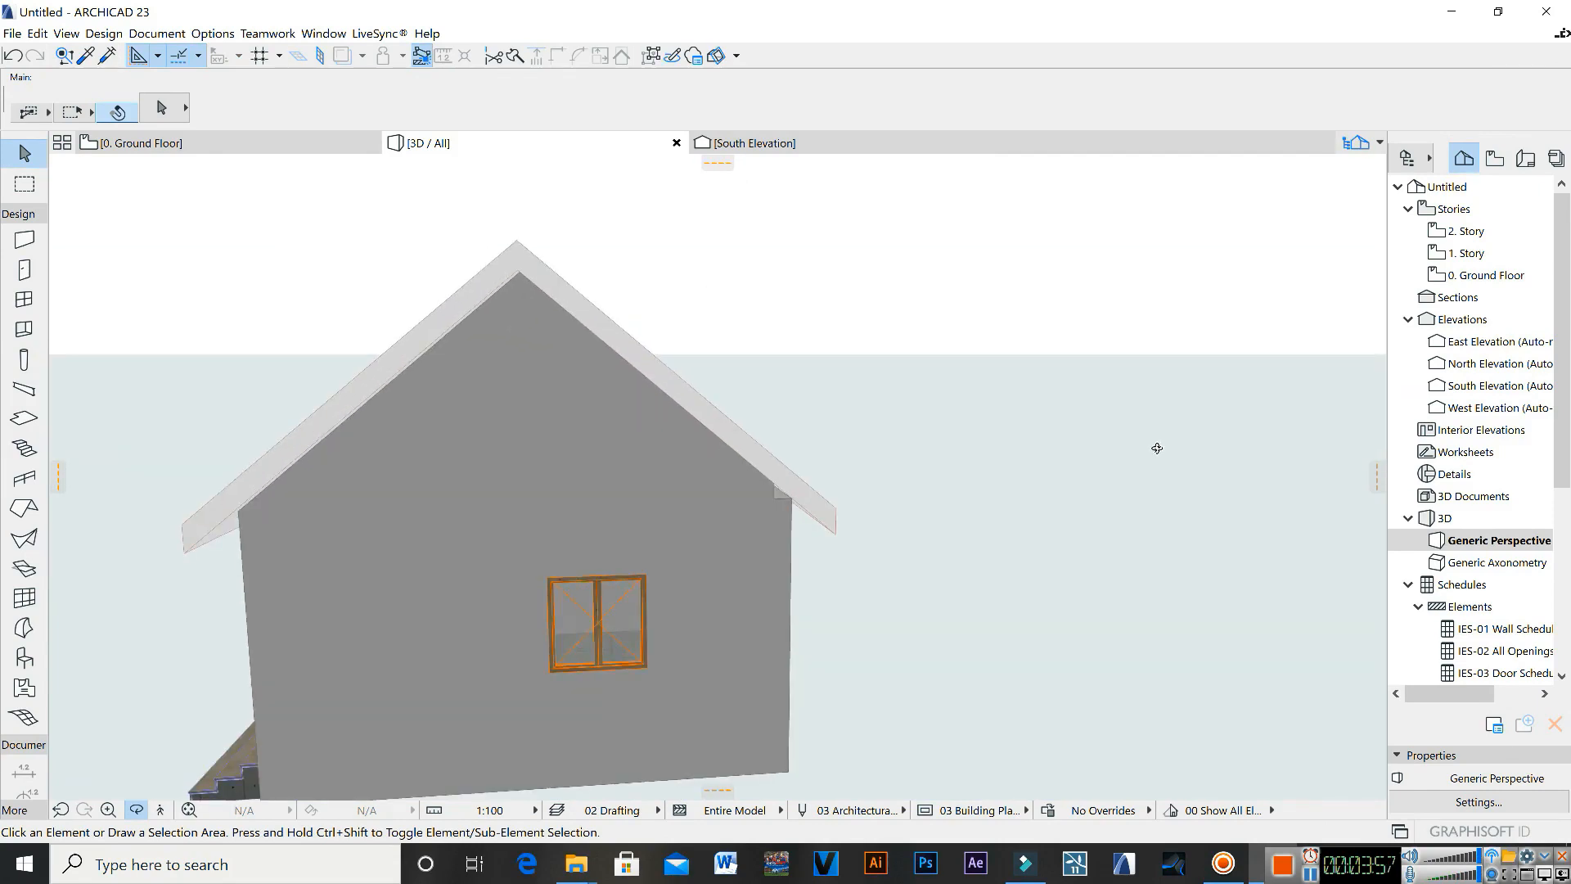
scroll(400, 458, "down", 5)
scroll(401, 446, "up", 2)
scroll(402, 430, "down", 5)
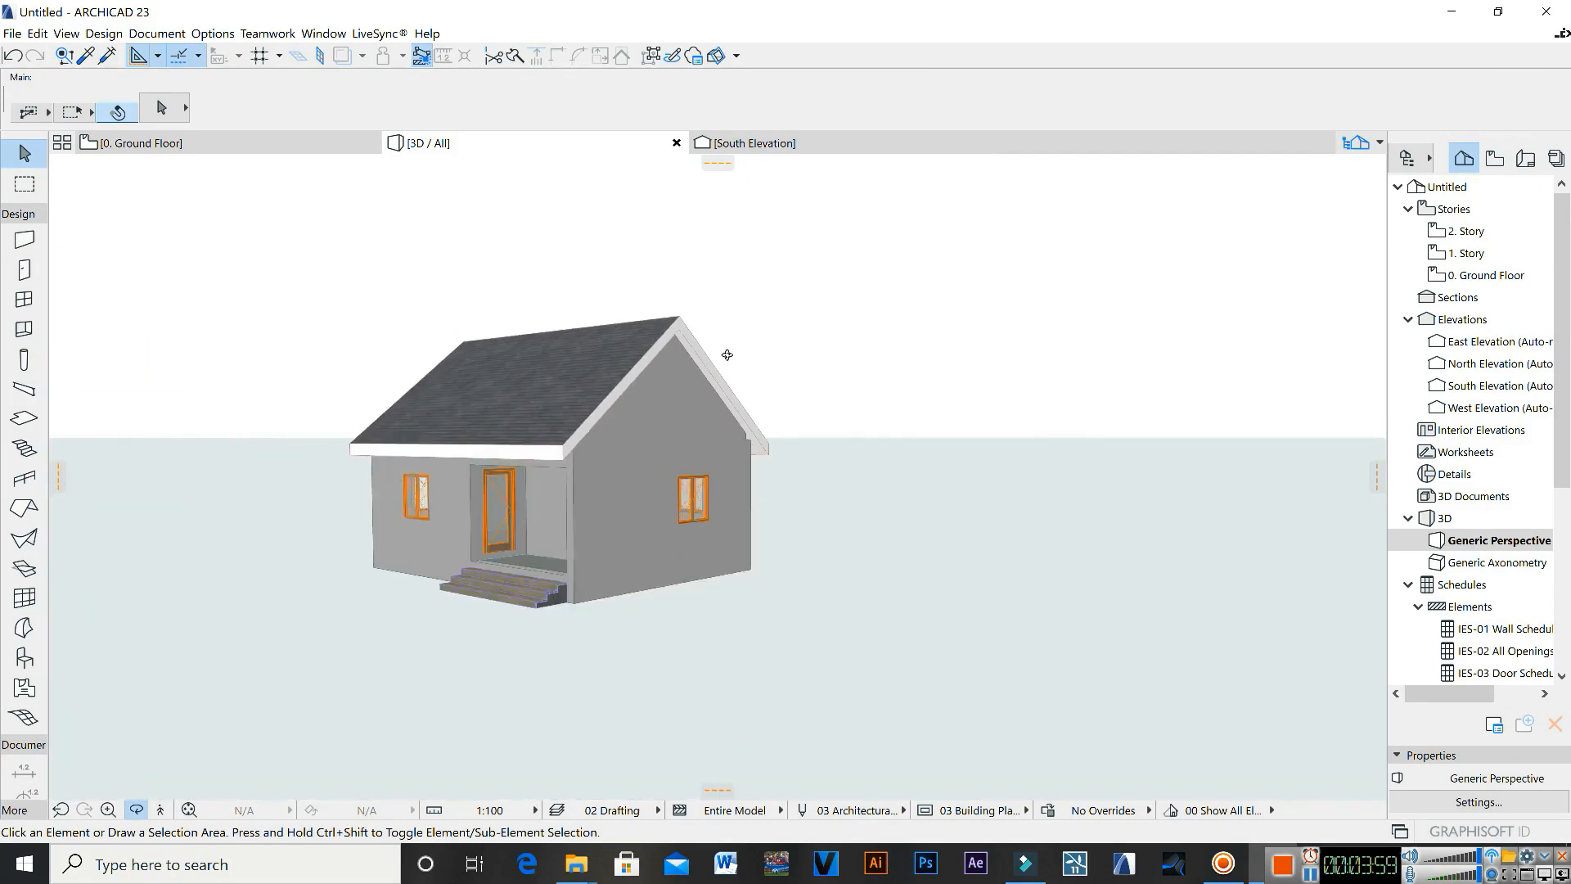
scroll(413, 421, "up", 4)
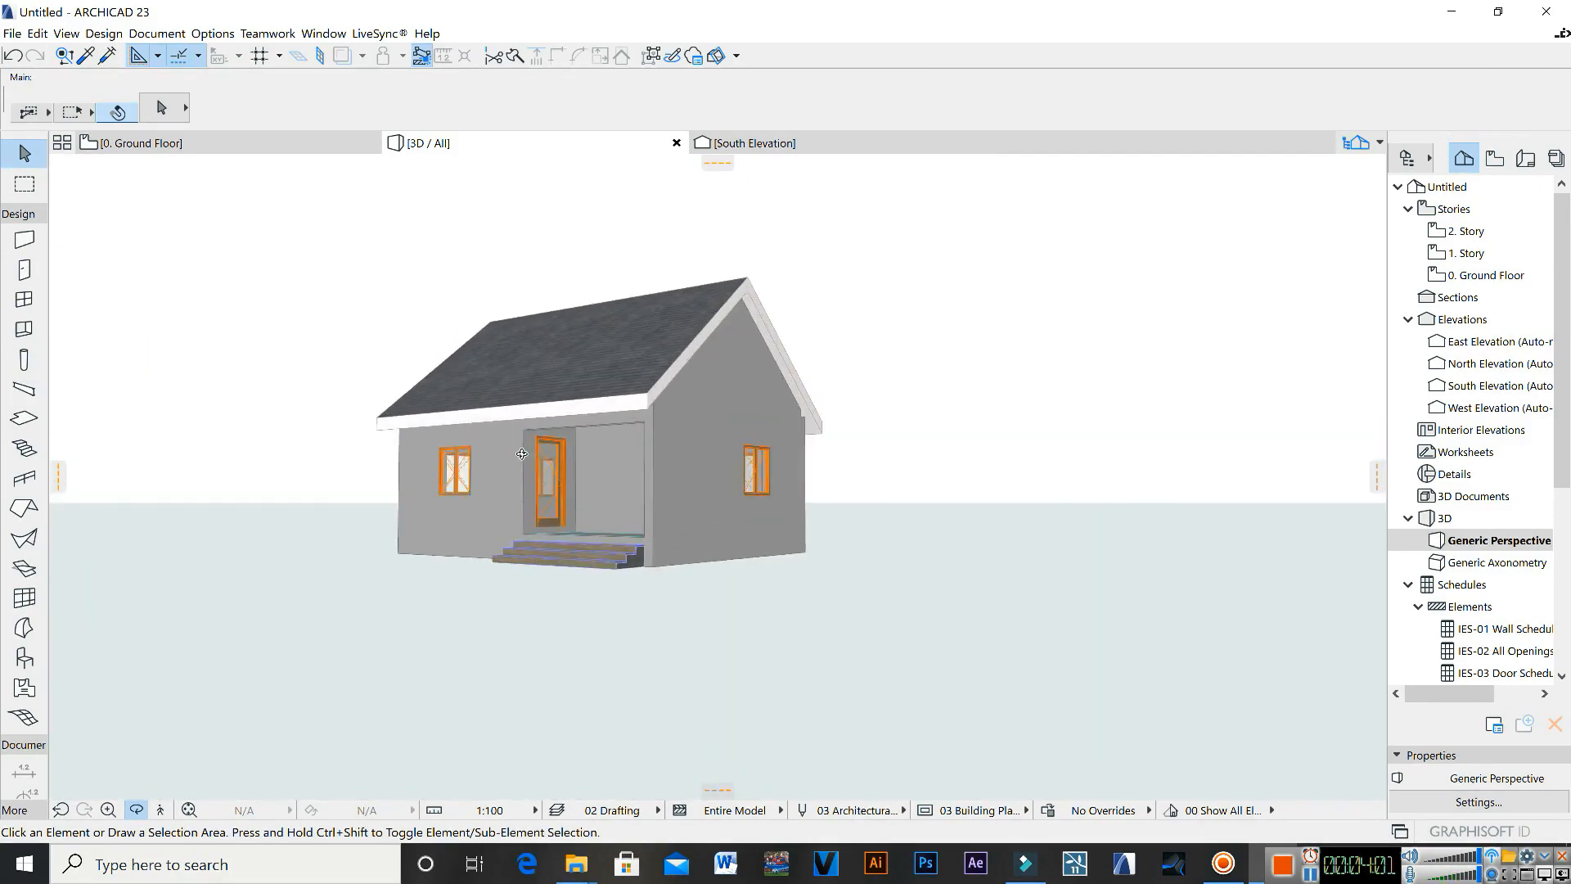
middle_click_drag(531, 443, 878, 485, "shift")
scroll(856, 500, "down", 4)
scroll(503, 298, "up", 3)
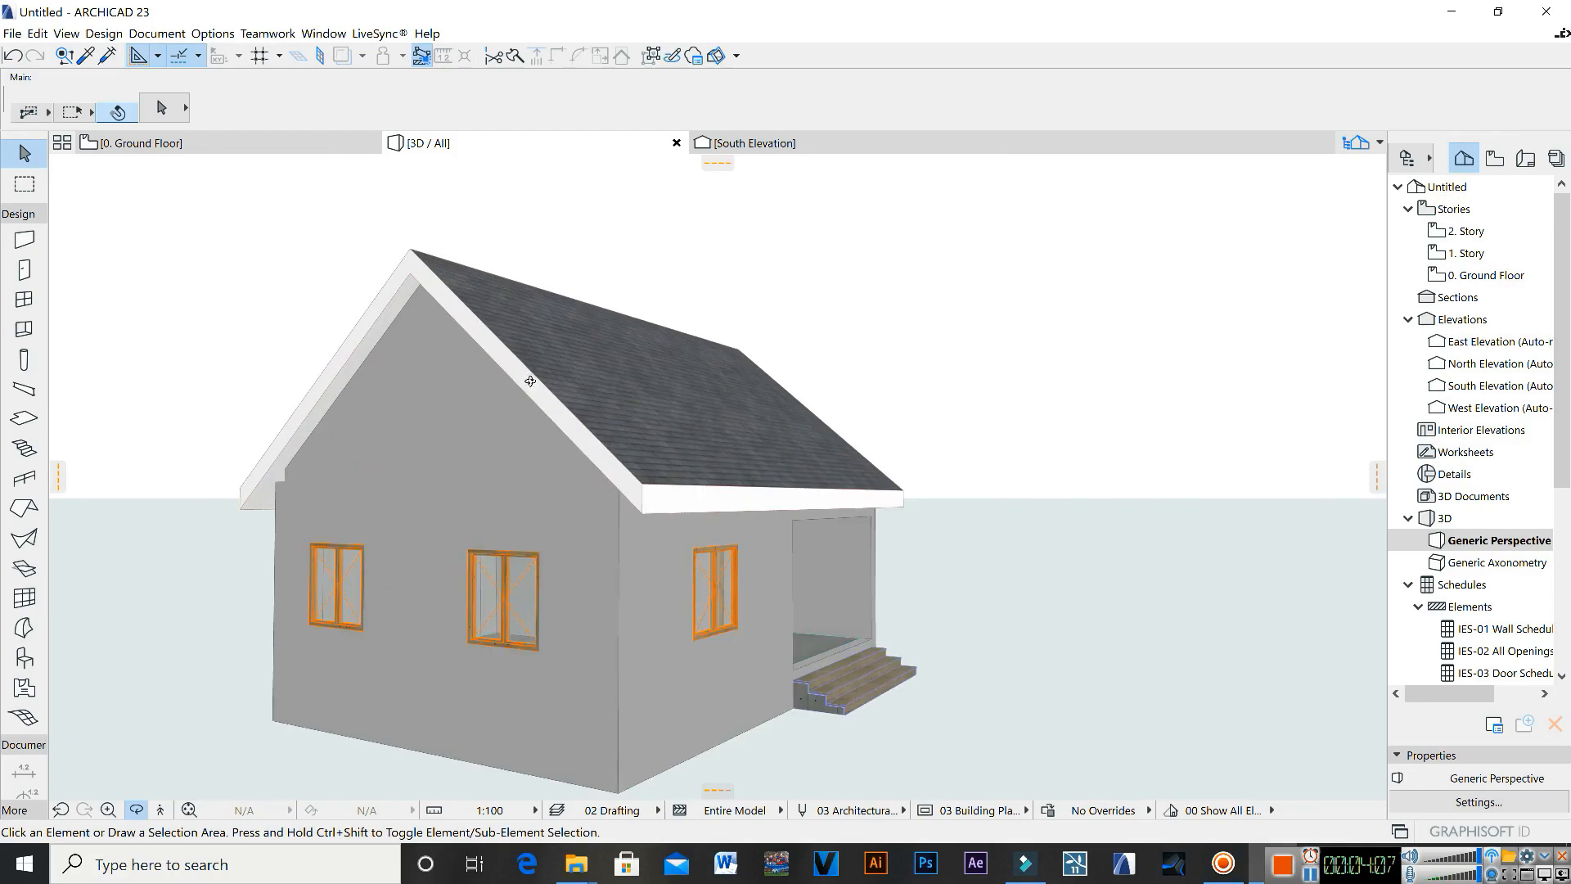
scroll(676, 384, "down", 2)
left_click_drag(676, 384, 235, 431)
middle_click_drag(854, 435, 604, 395)
left_click_drag(711, 448, 274, 441)
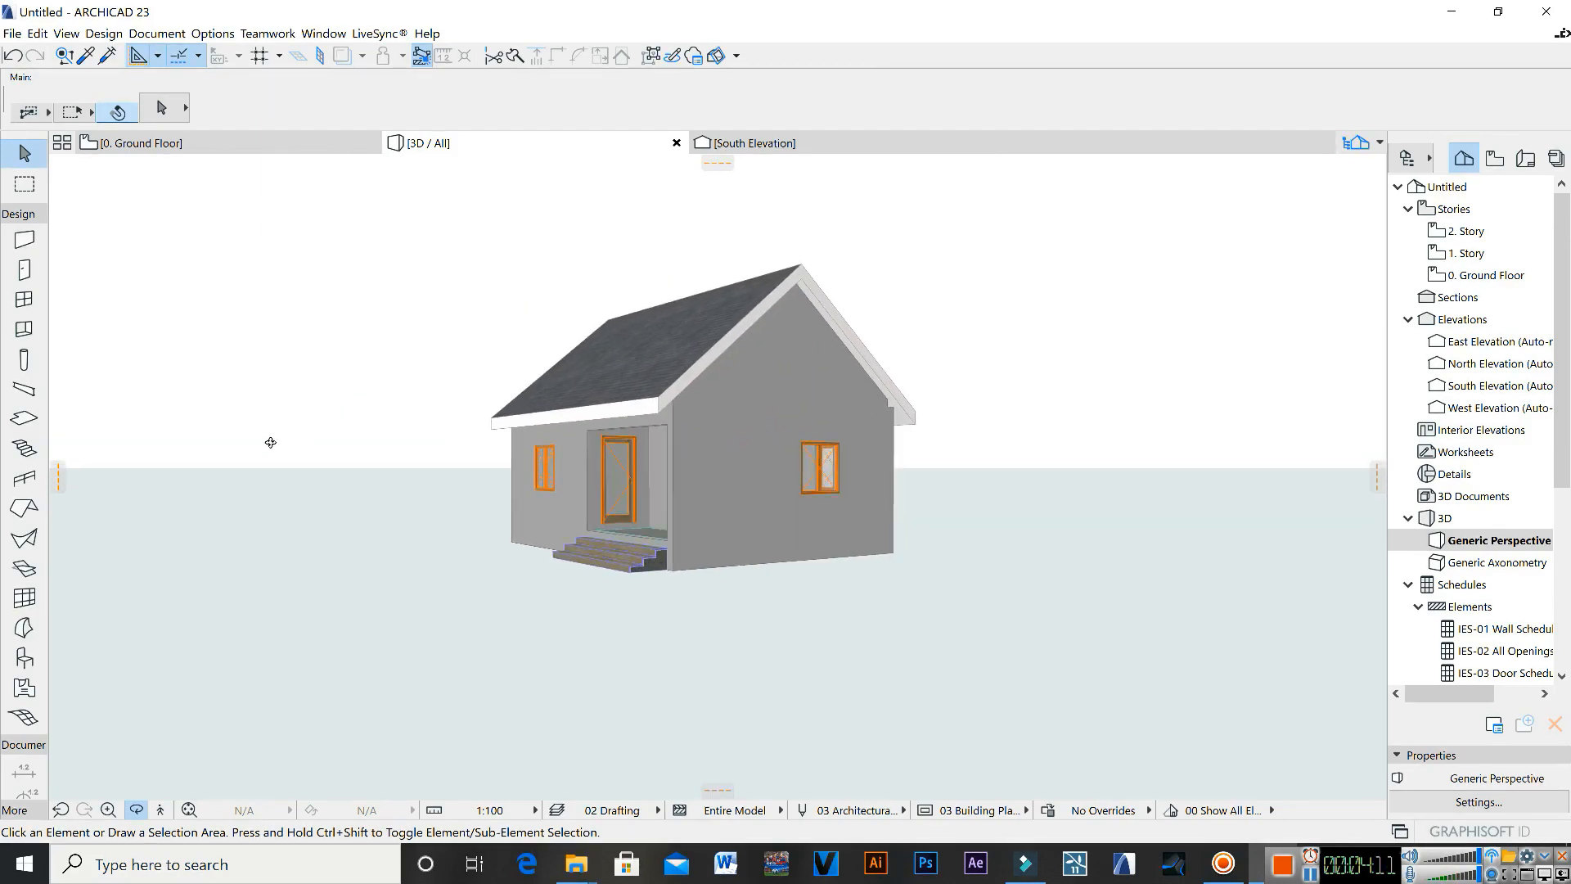
scroll(774, 405, "up", 2)
scroll(761, 417, "down", 2)
scroll(702, 495, "up", 3)
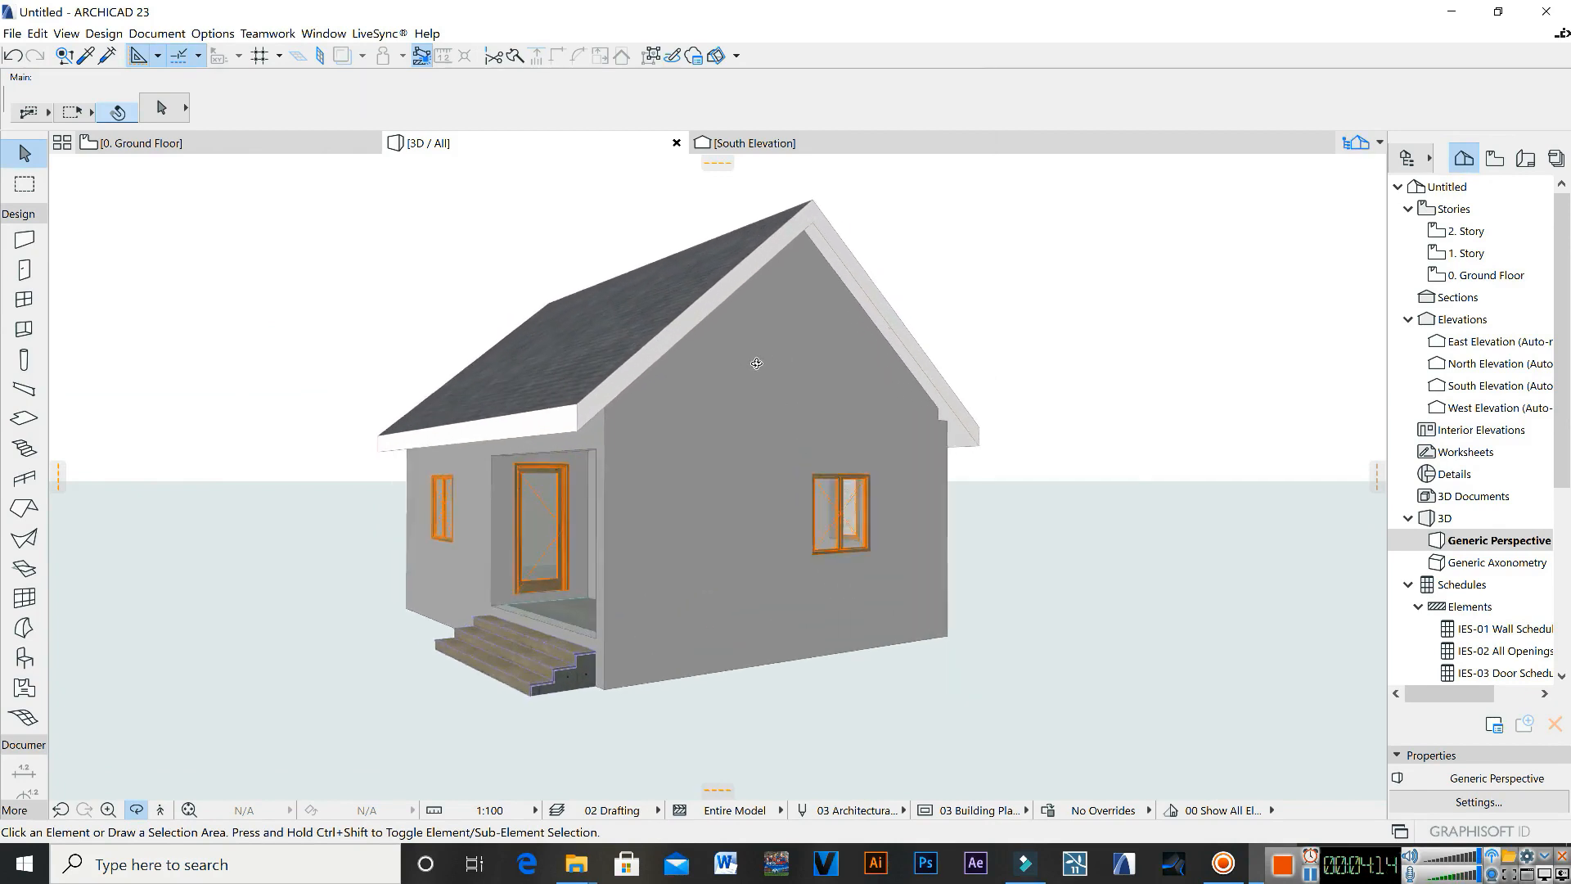
Step: Examine the front facade, porch, door and entrance steps of the house from several angles in 3D
middle_click_drag(568, 498, 660, 463)
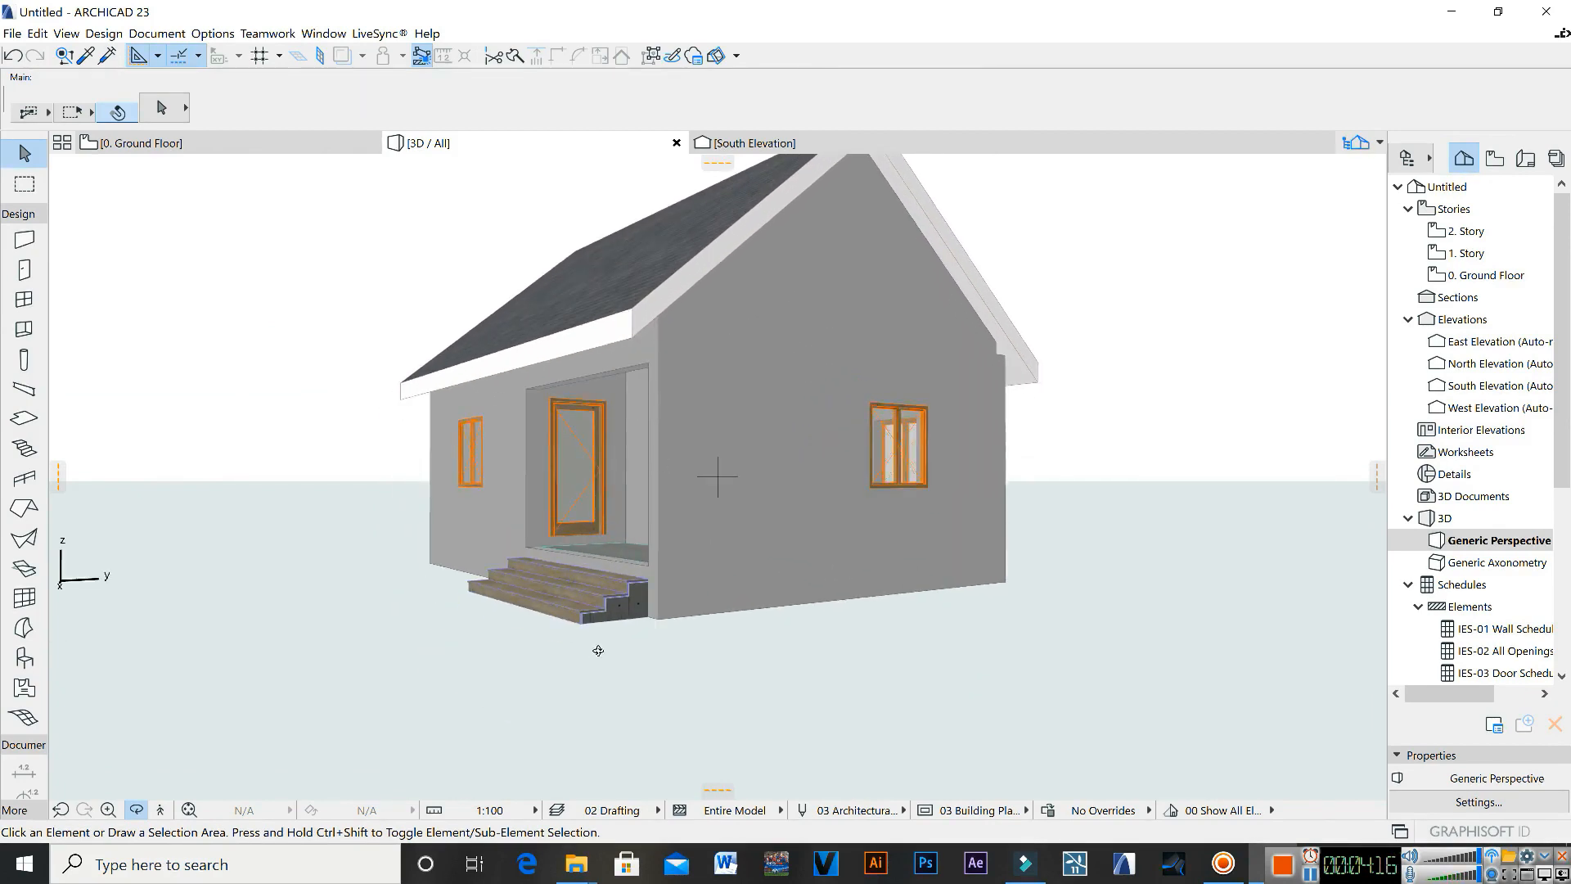
scroll(585, 532, "down", 3)
middle_click_drag(658, 316, 629, 384)
scroll(660, 474, "up", 3)
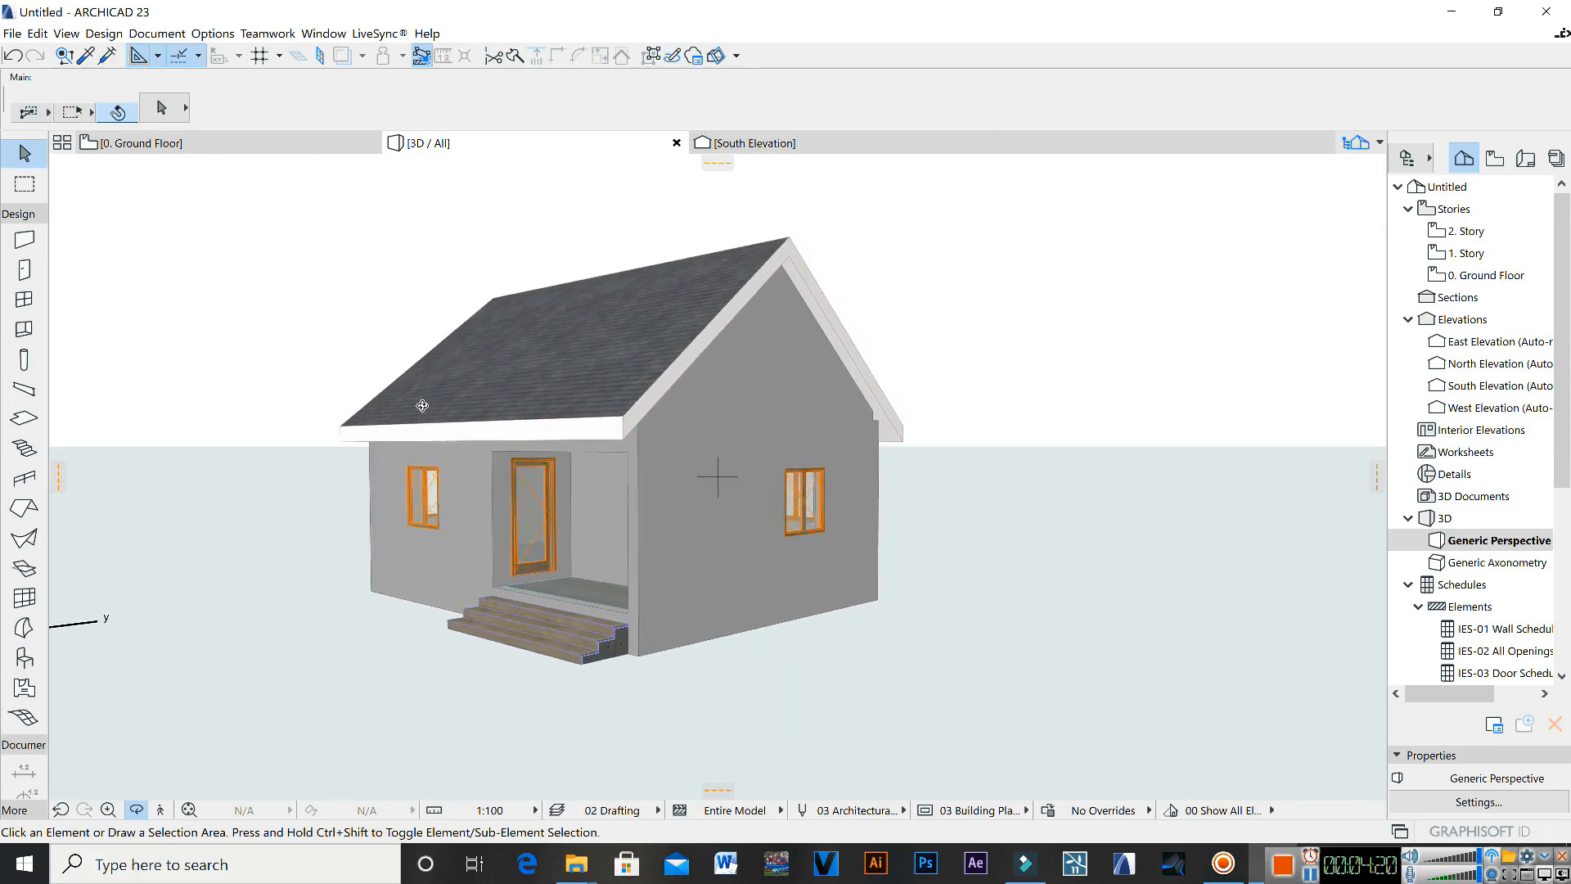
scroll(638, 494, "up", 3)
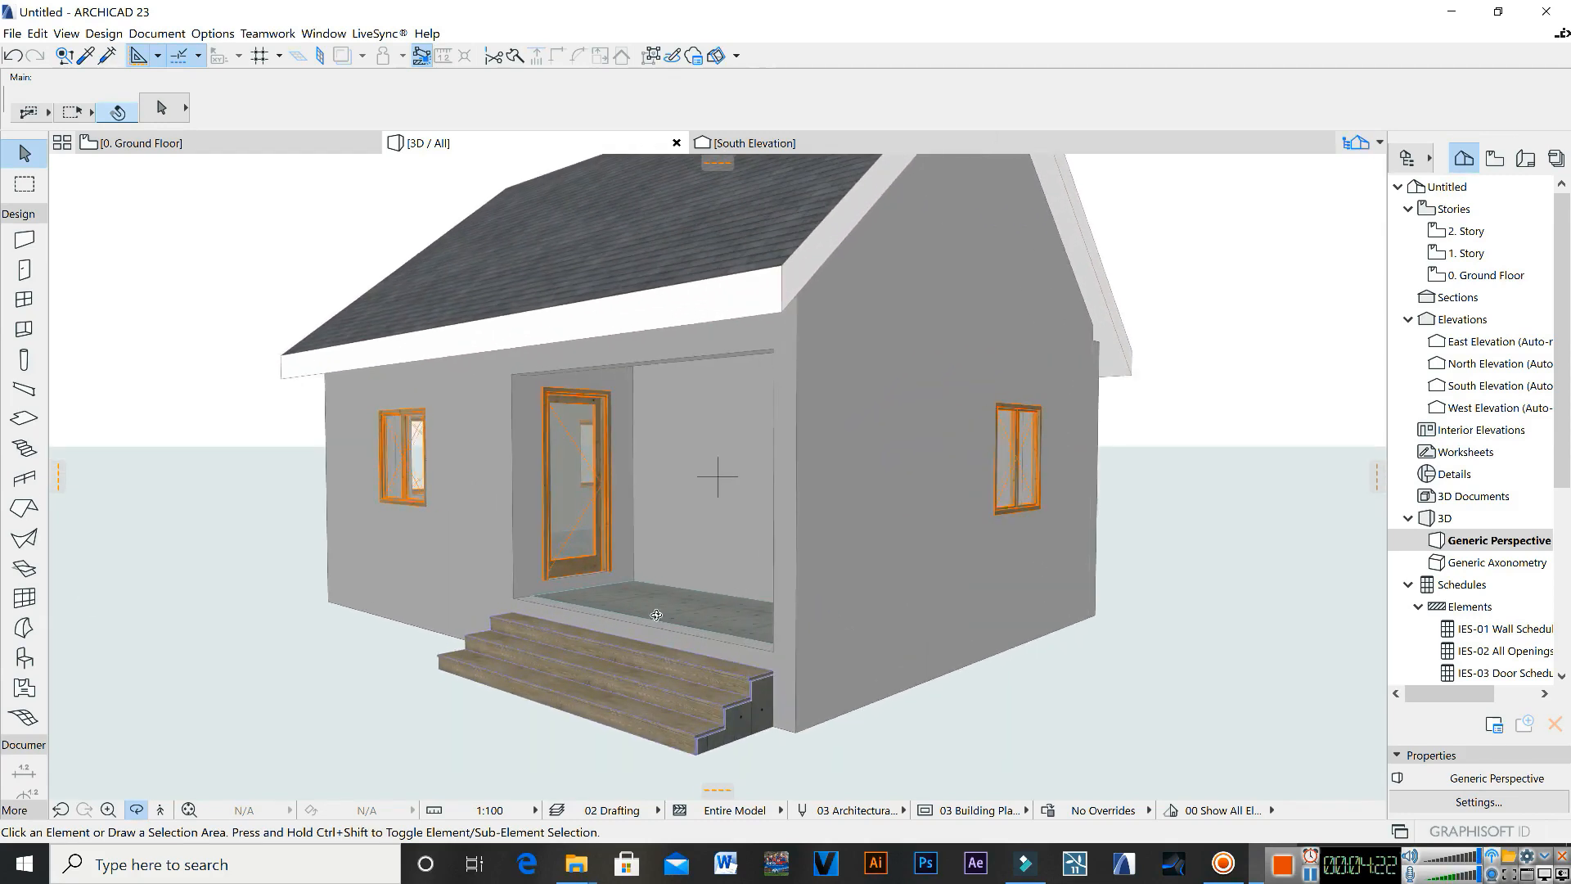
middle_click_drag(724, 526, 690, 367, "shift")
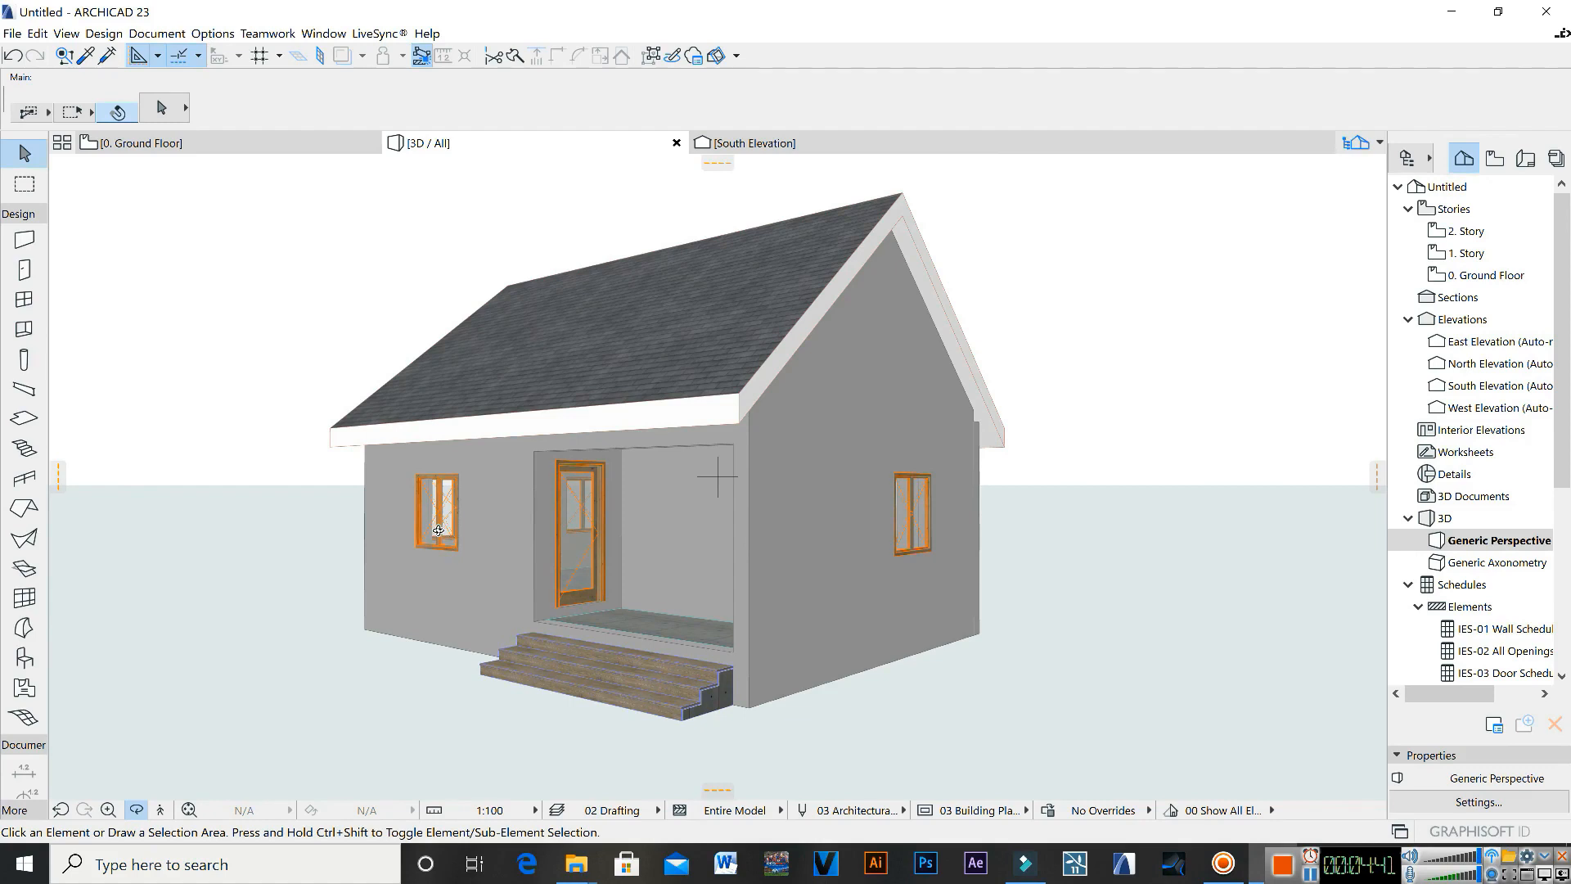
left_click_drag(438, 530, 600, 415)
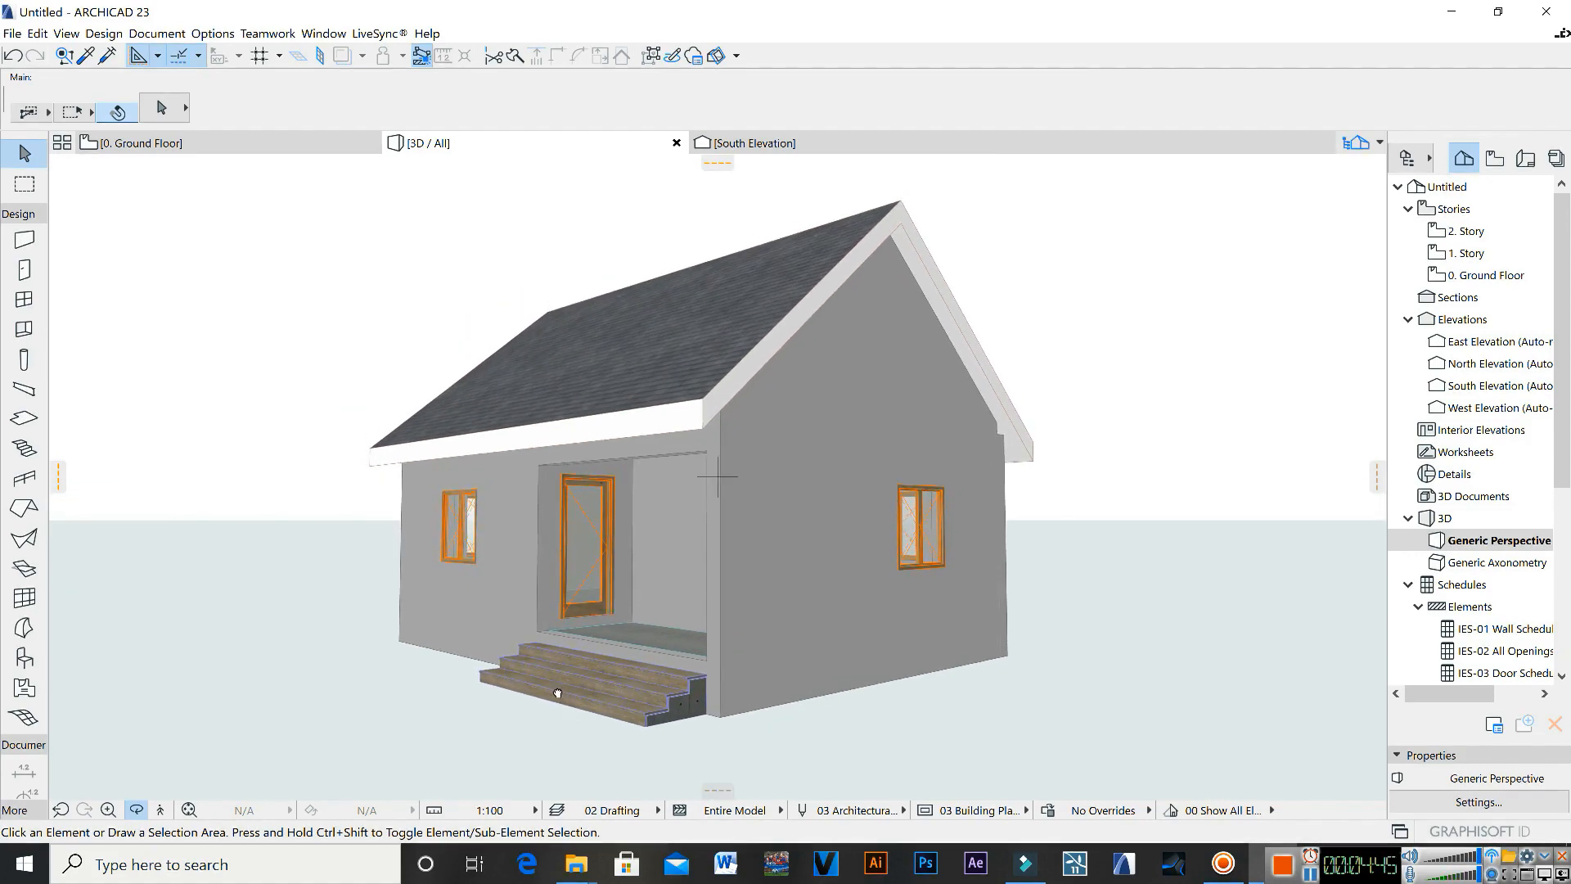
middle_click_drag(557, 694, 526, 651)
middle_click_drag(496, 525, 488, 544)
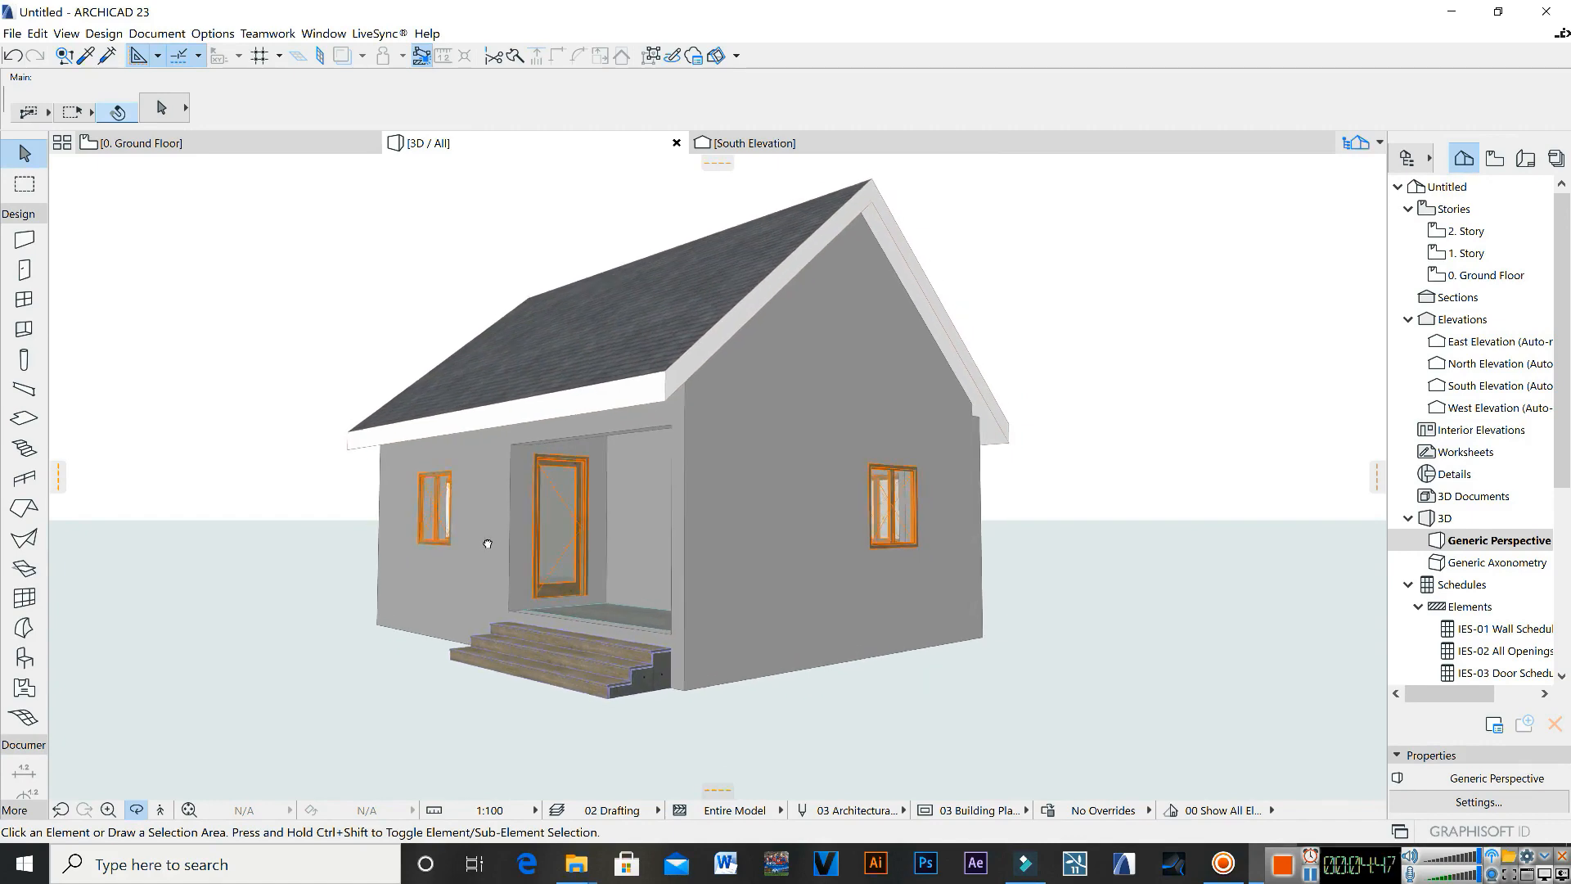
scroll(842, 531, "up", 5)
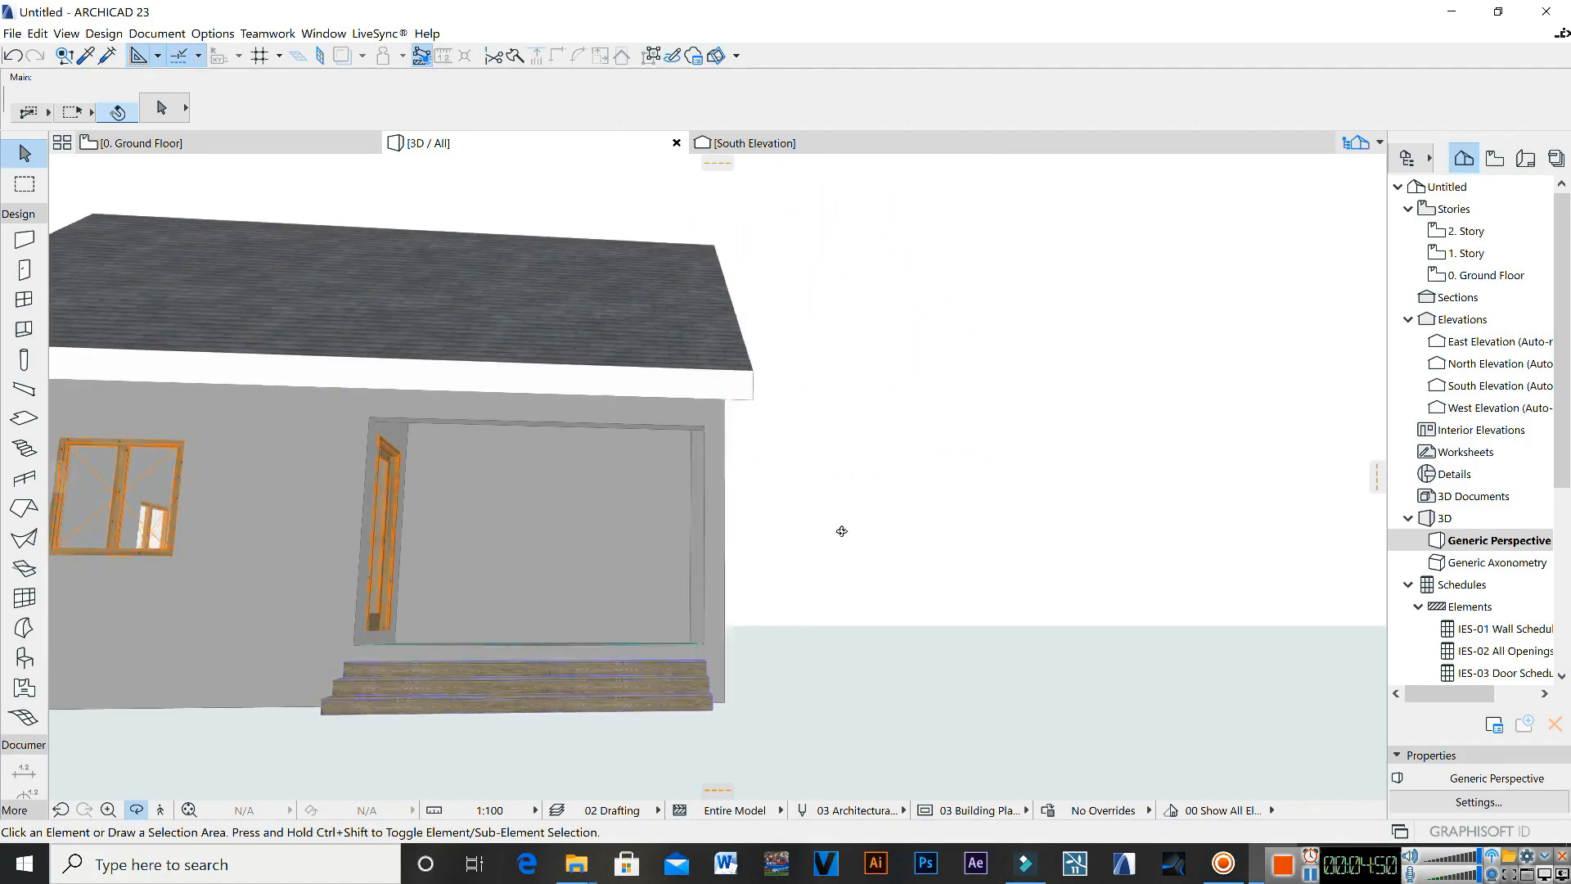
left_click_drag(842, 531, 848, 534)
left_click_drag(378, 565, 701, 602)
scroll(629, 563, "down", 1)
scroll(628, 563, "down", 3)
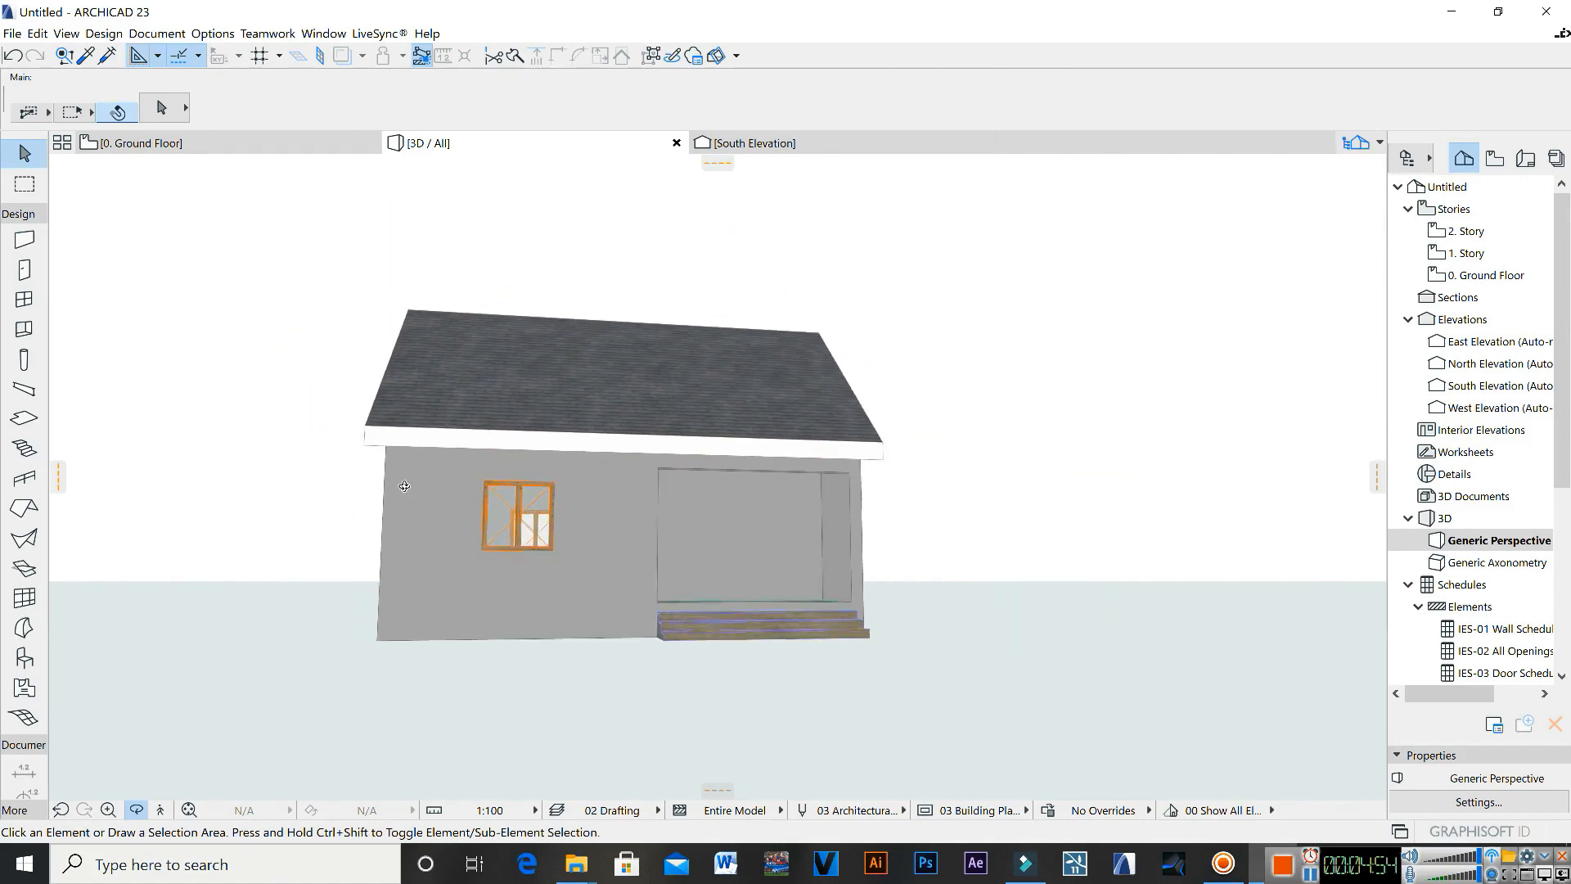
left_click_drag(718, 477, 340, 549)
scroll(622, 523, "up", 2)
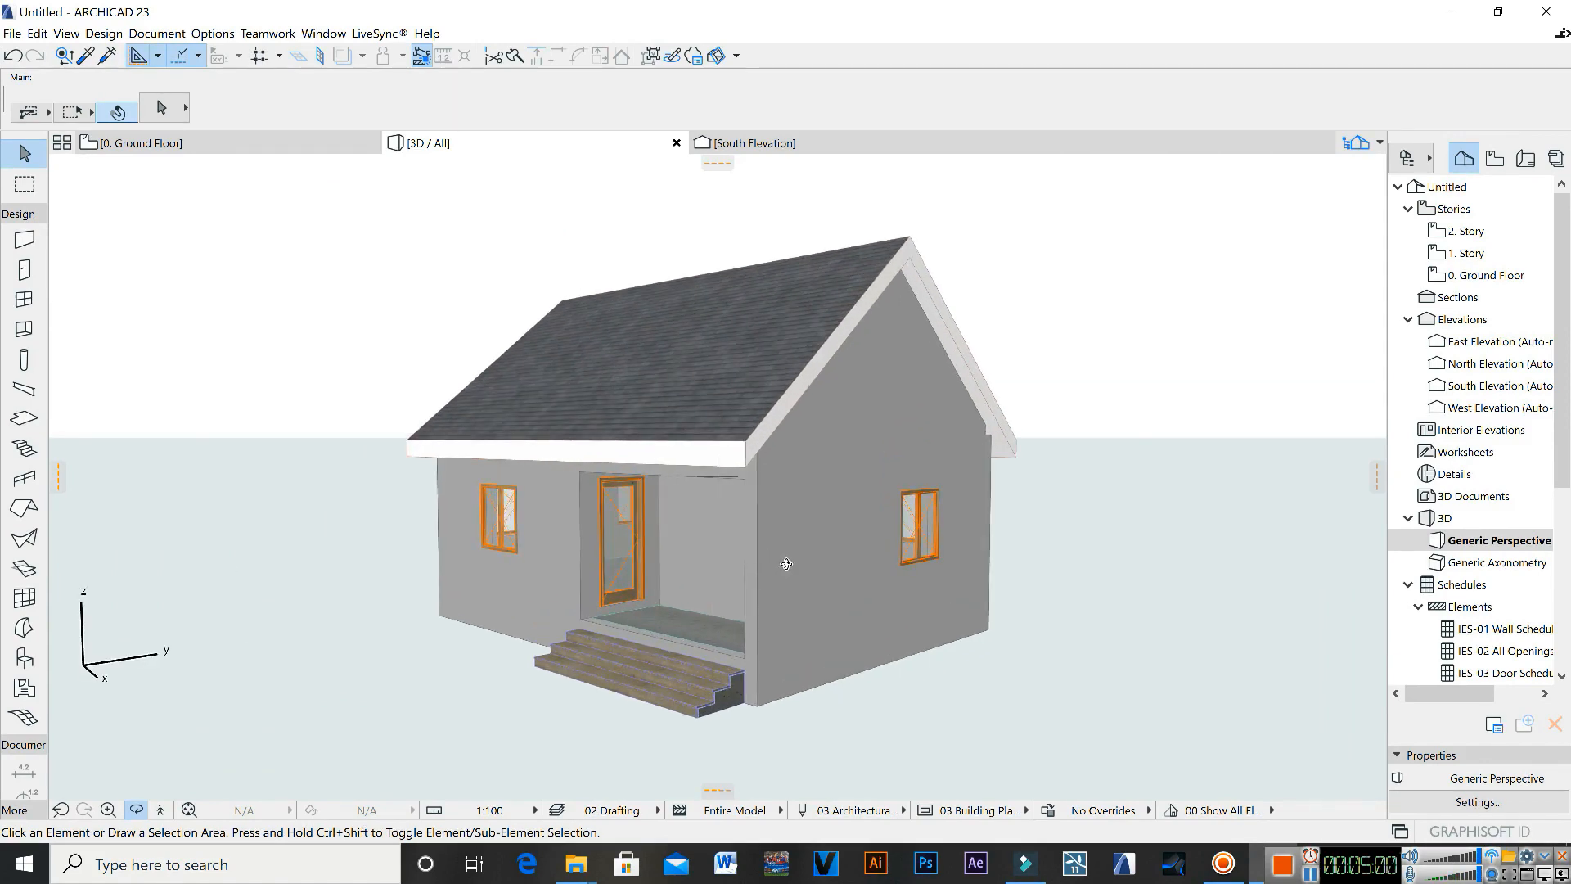
scroll(711, 476, "up", 3)
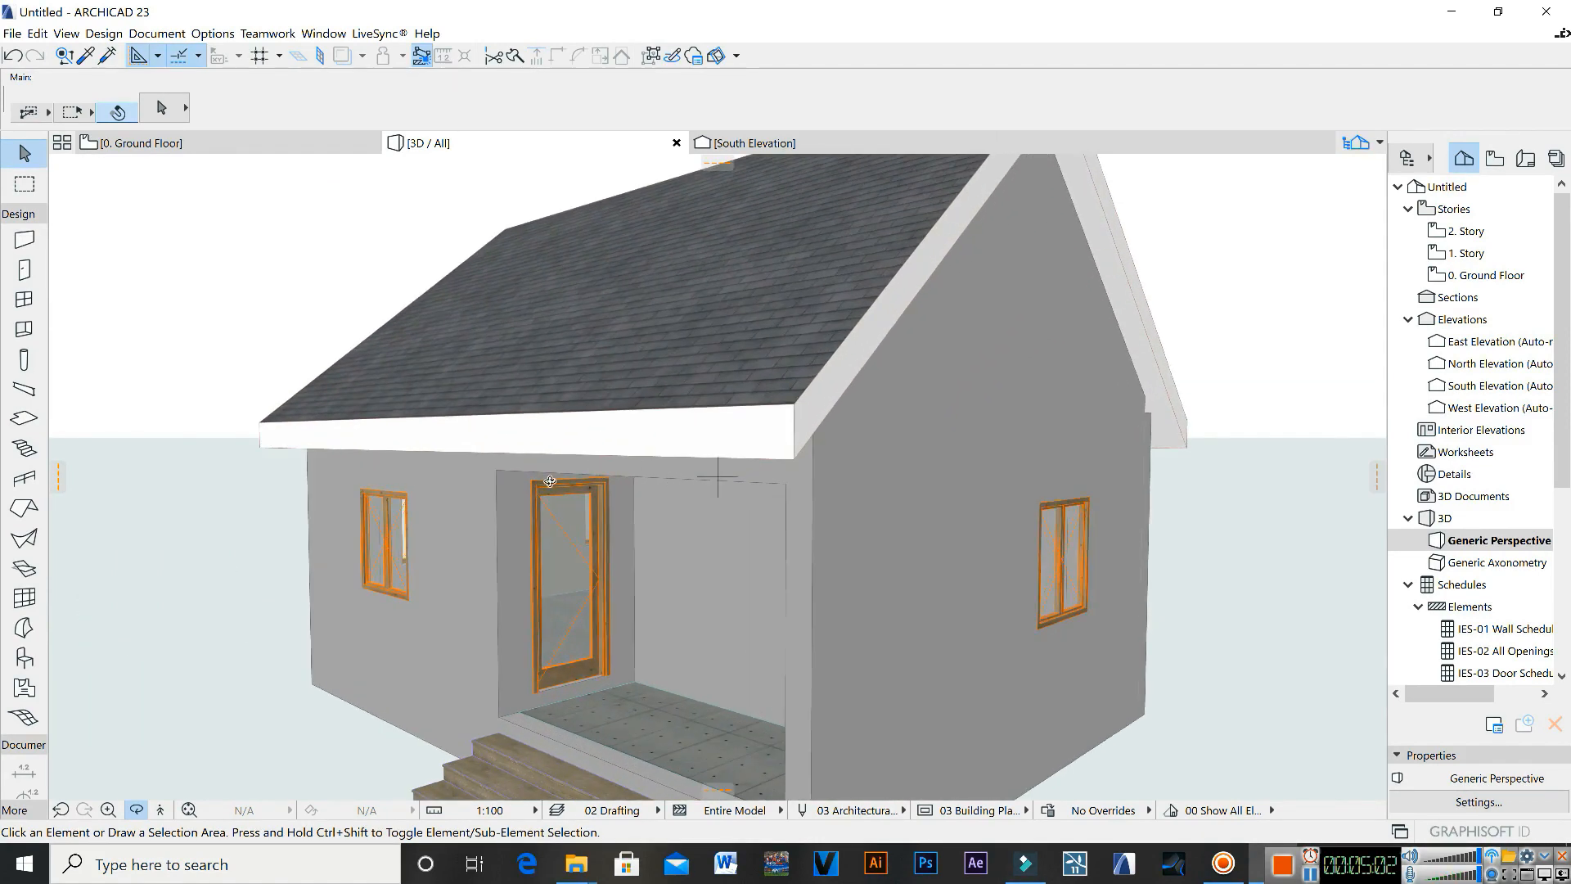
scroll(506, 443, "down", 2)
left_click_drag(715, 646, 713, 587)
scroll(671, 454, "down", 1)
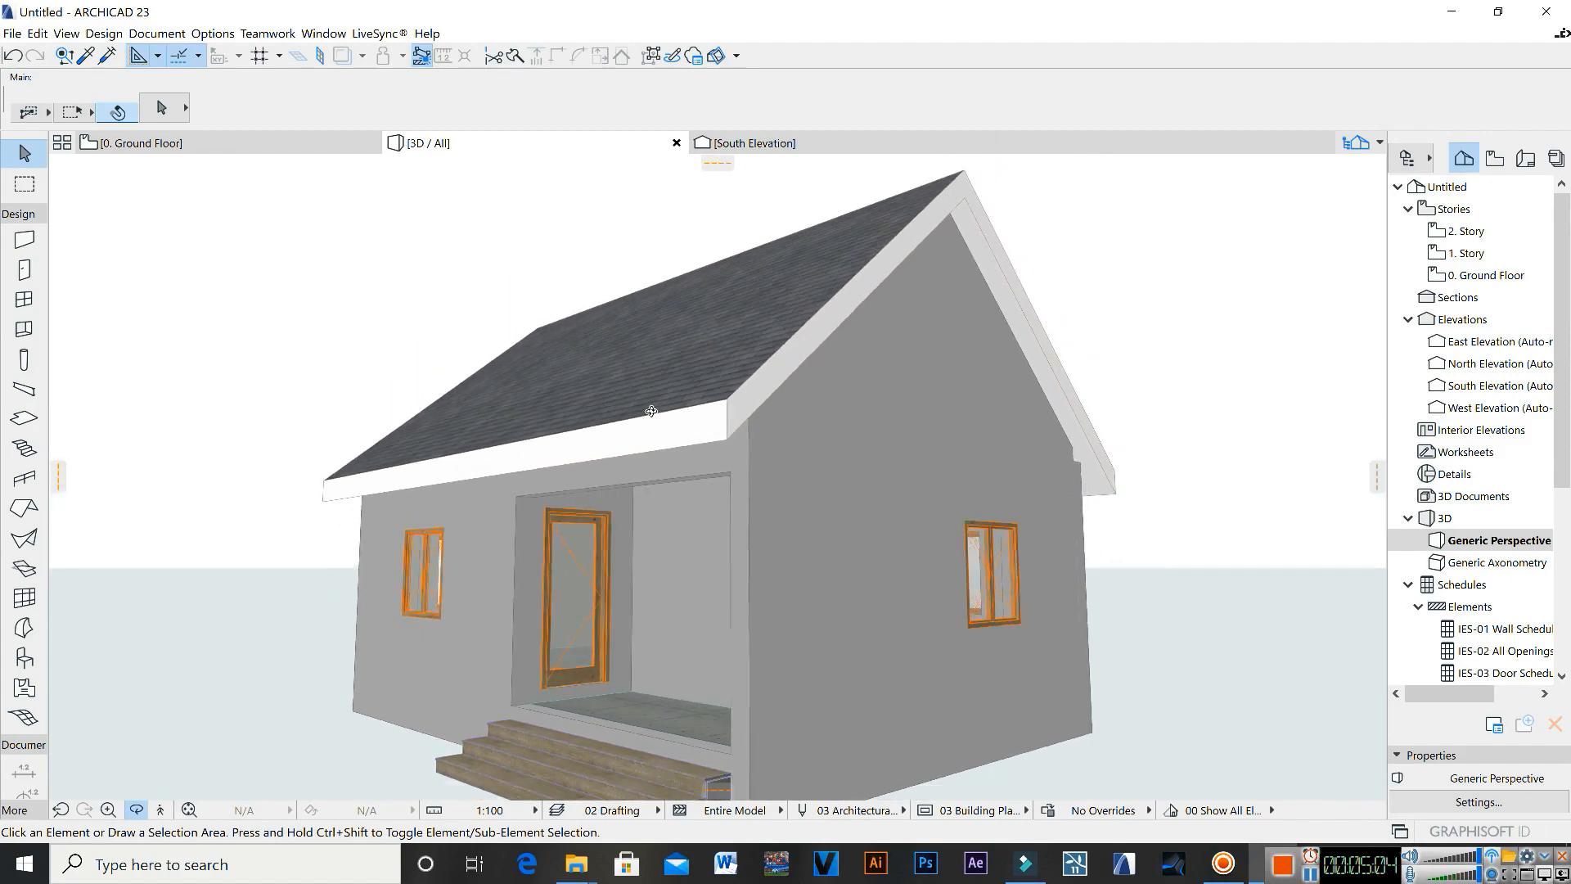
scroll(648, 410, "down", 2)
middle_click_drag(724, 616, 697, 589)
scroll(667, 665, "up", 2)
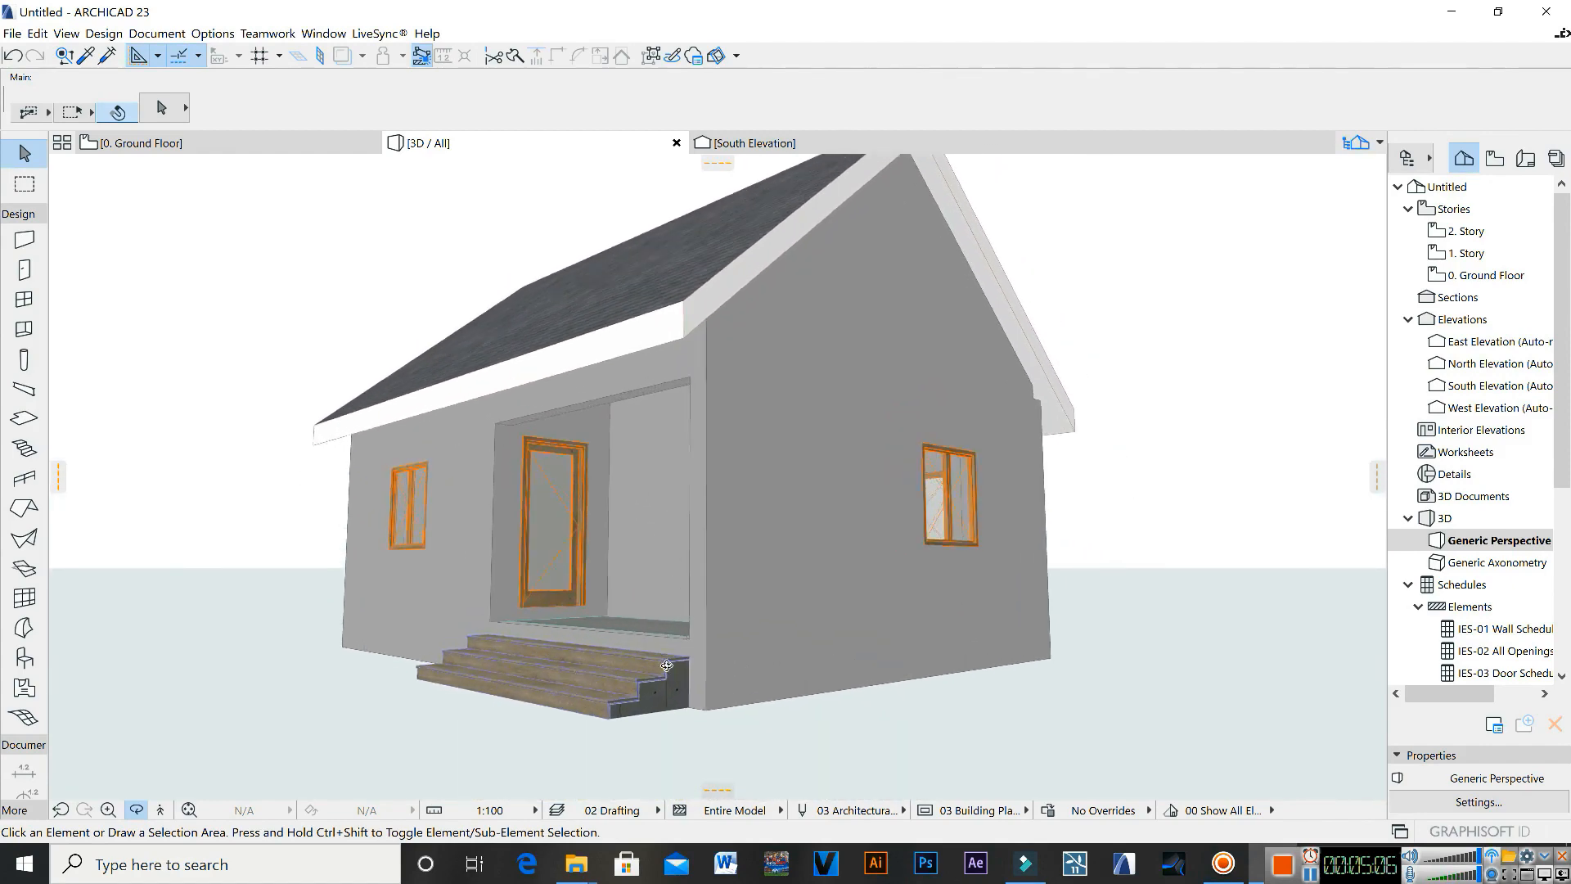
scroll(667, 665, "up", 1)
middle_click_drag(657, 509, 643, 553)
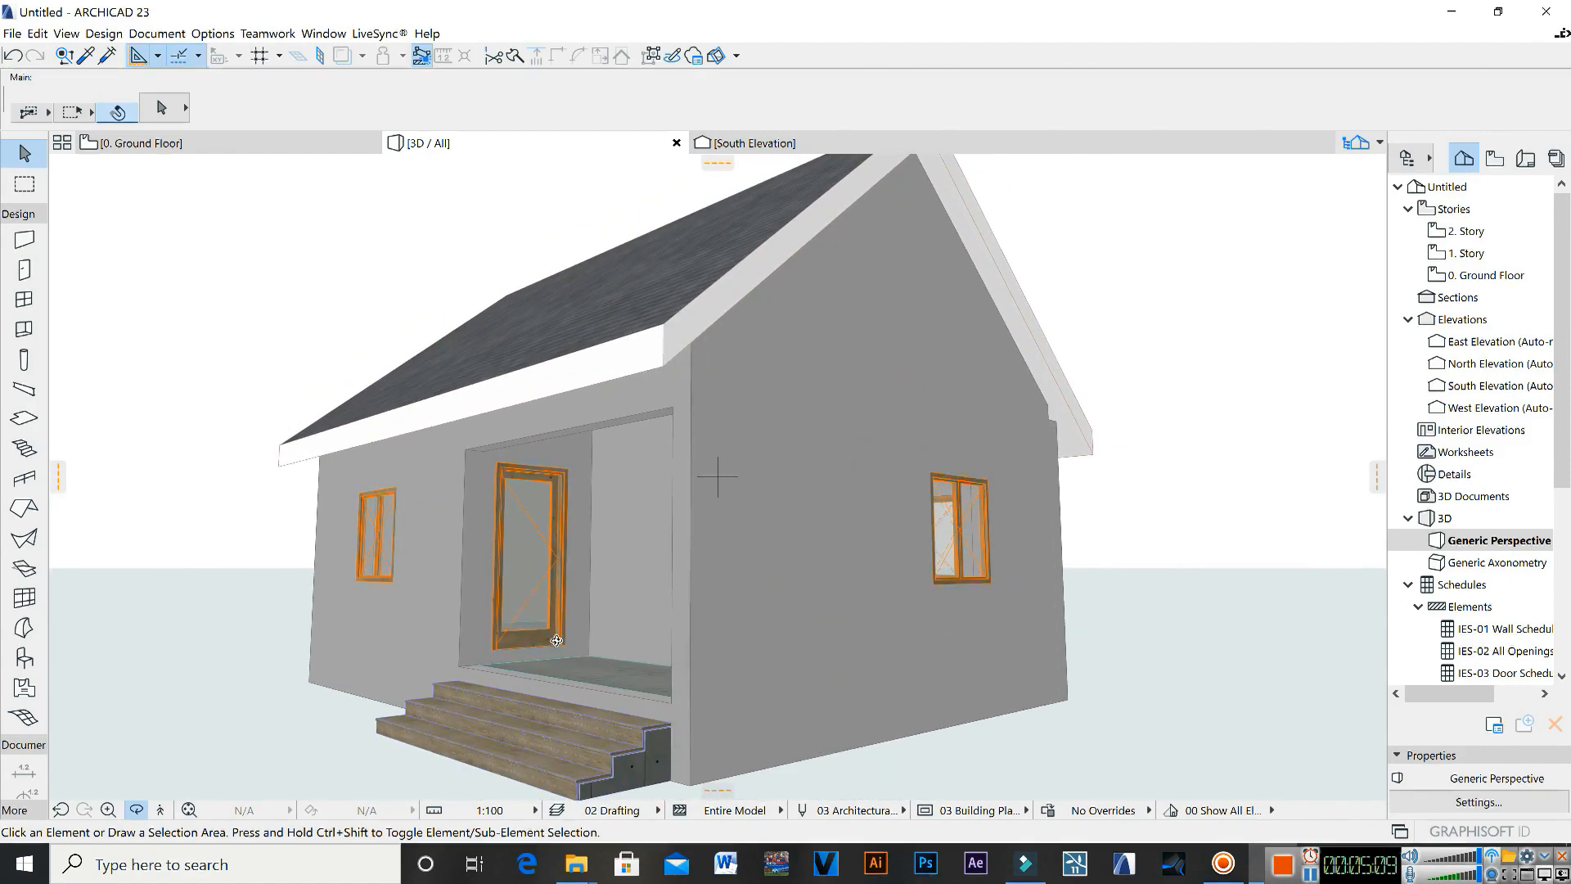